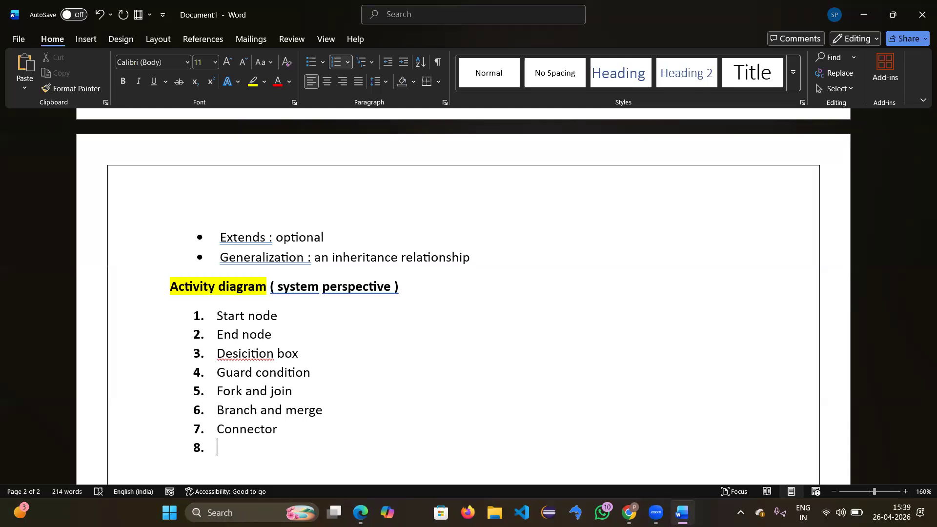
Step: Enter 'Control flow' as item 8, then retype 'Desicition' in item 3 as 'Decision'
{"action": "type", "text": "control flow"}
{"action": "right_click", "coordinate": [251, 352]}
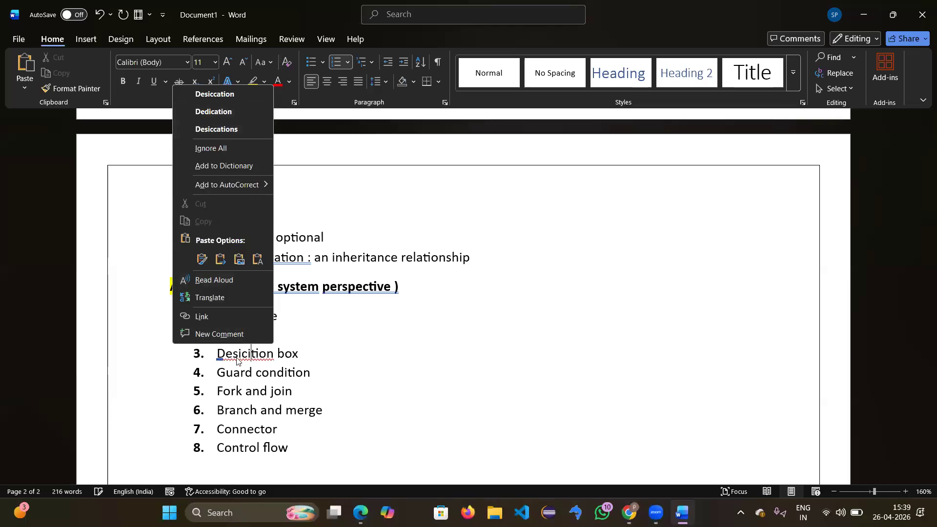
{"action": "key", "text": "Escape"}
{"action": "key", "text": "BackSpace"}
{"action": "key", "text": "BackSpace"}
{"action": "key", "text": "BackSpace"}
{"action": "key", "text": "BackSpace"}
{"action": "type", "text": "cision"}
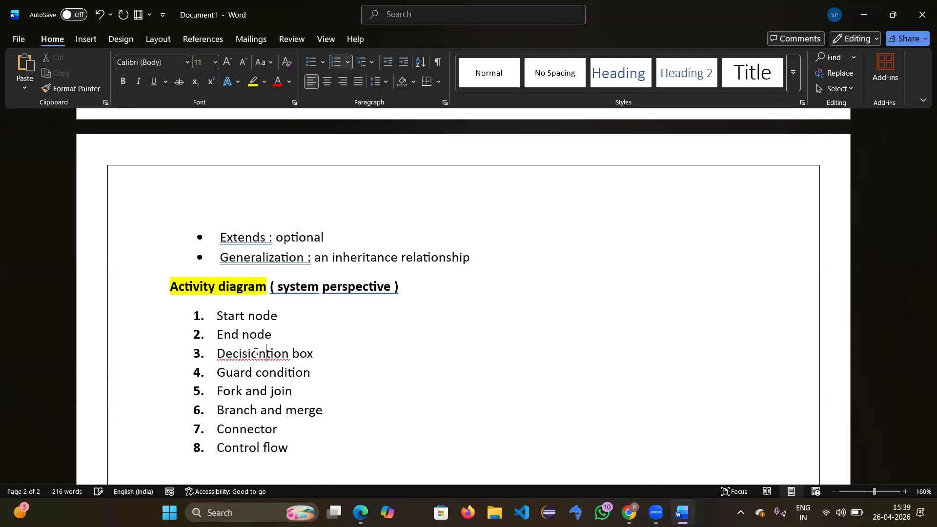
{"action": "key", "text": "Right"}
{"action": "key", "text": "Right"}
{"action": "key", "text": "Right"}
{"action": "key", "text": "Right"}
{"action": "key", "text": "BackSpace"}
{"action": "key", "text": "BackSpace"}
{"action": "key", "text": "BackSpace"}
{"action": "key", "text": "BackSpace"}
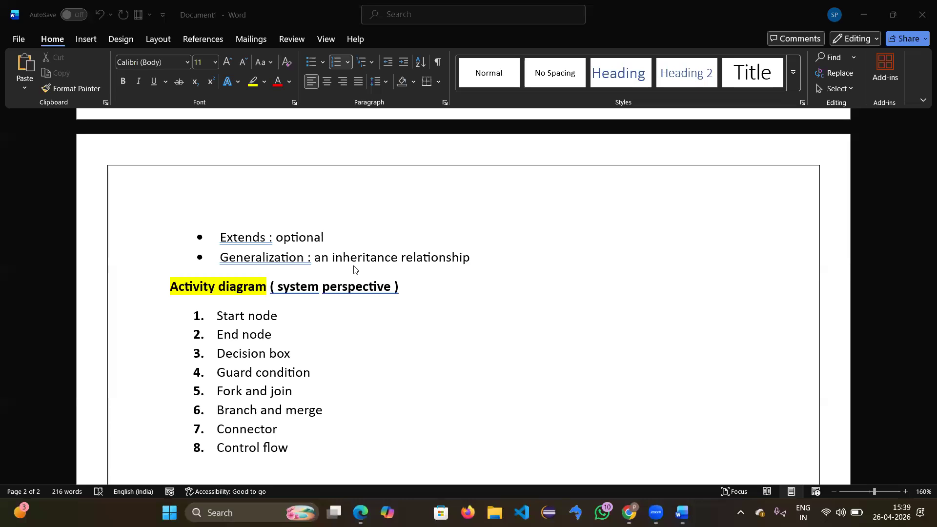
Step: Review the list, selecting the Guard condition item, and return to the end of 'Control flow'
{"action": "scroll", "coordinate": [306, 361], "scroll_direction": "down", "scroll_amount": 3}
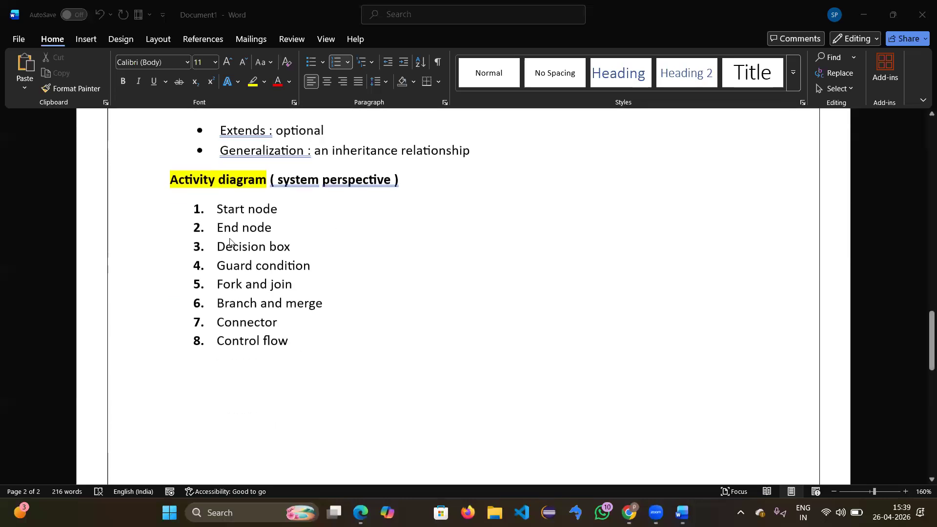
{"action": "left_click", "coordinate": [265, 247]}
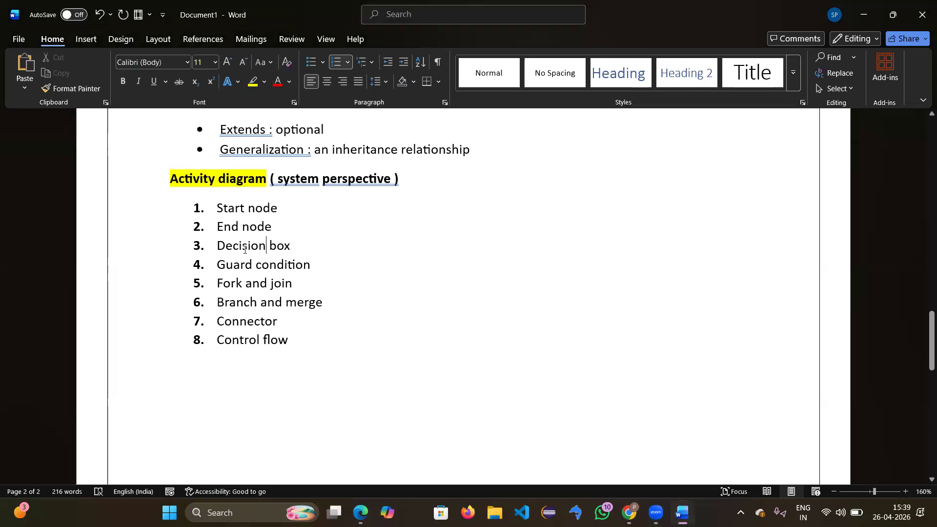
{"action": "left_click_drag", "start_coordinate": [217, 264], "coordinate": [294, 274]}
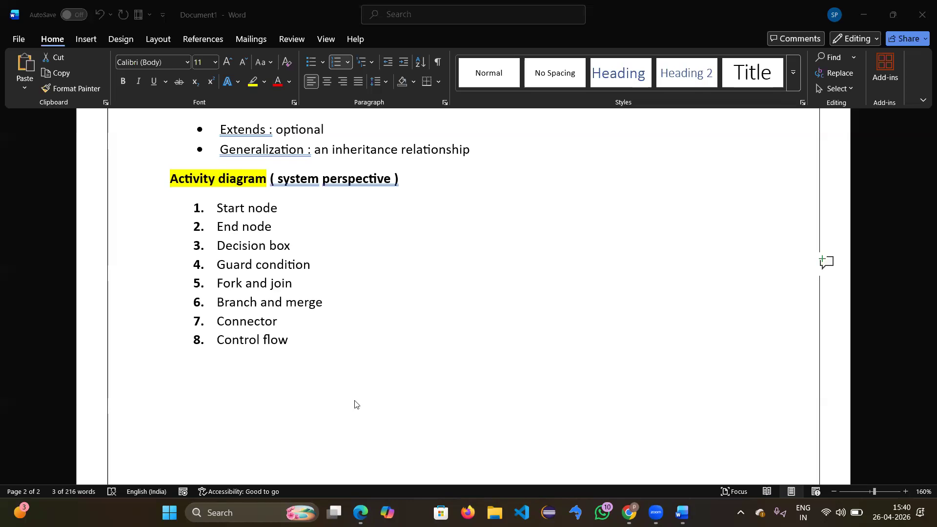
{"action": "left_click", "coordinate": [334, 333]}
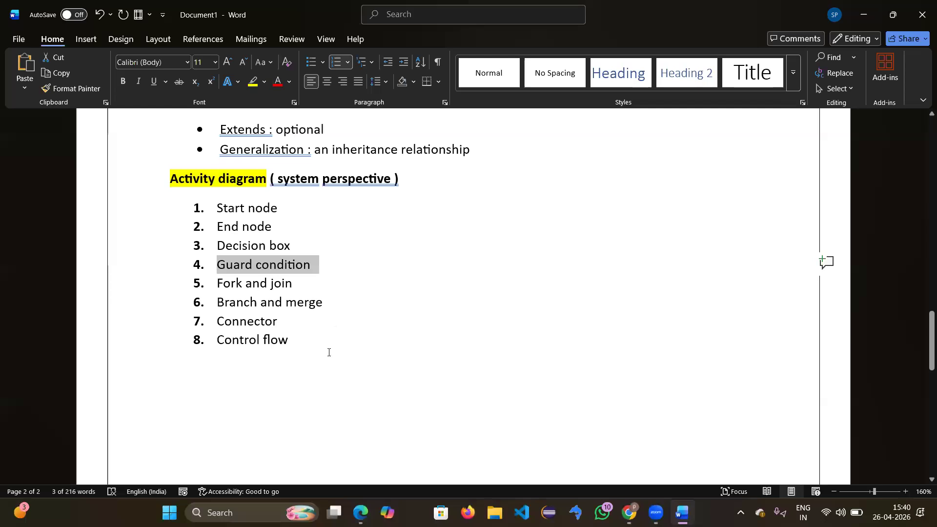
{"action": "left_click", "coordinate": [339, 350]}
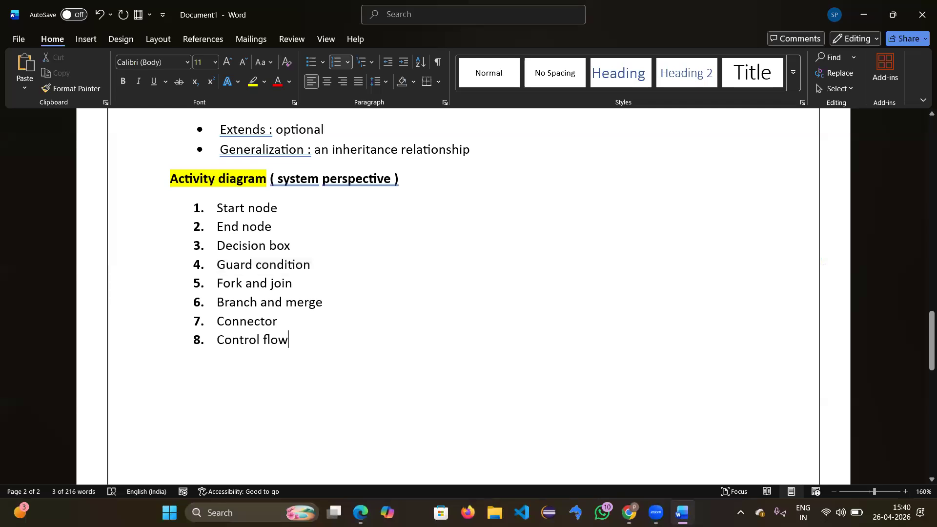
Step: Add a bold 'Sequence diagram' heading highlighted in yellow, with an unbolded line below it
{"action": "key", "text": "Return"}
{"action": "key", "text": "Return"}
{"action": "type", "text": "S"}
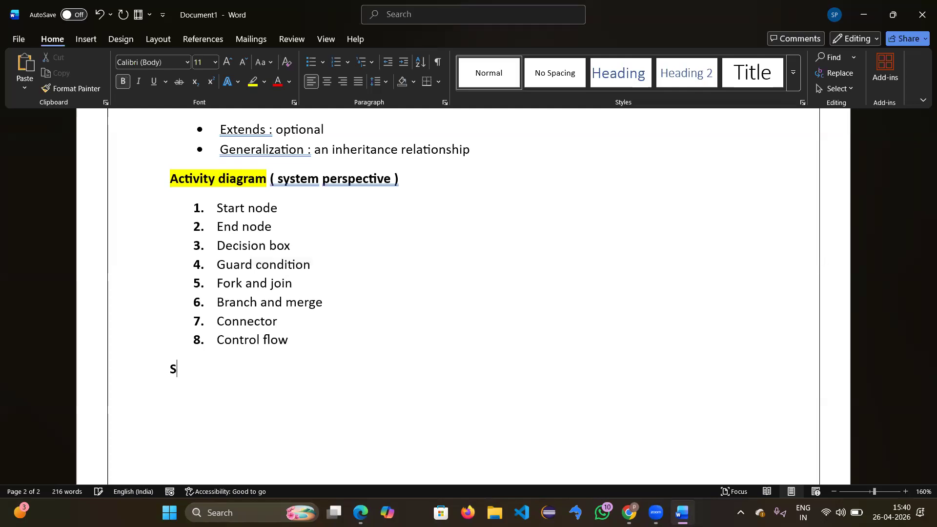
{"action": "type", "text": "equence diagram"}
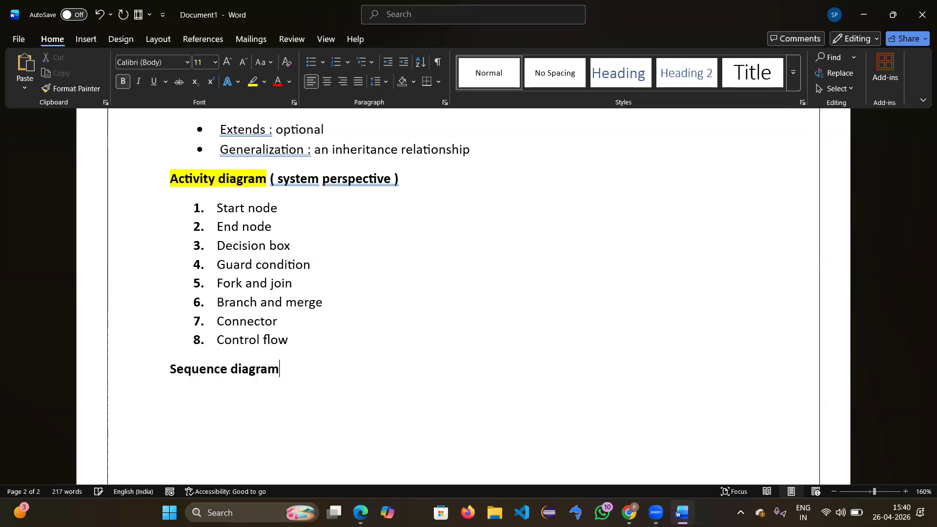
{"action": "left_click_drag", "start_coordinate": [299, 376], "coordinate": [165, 376]}
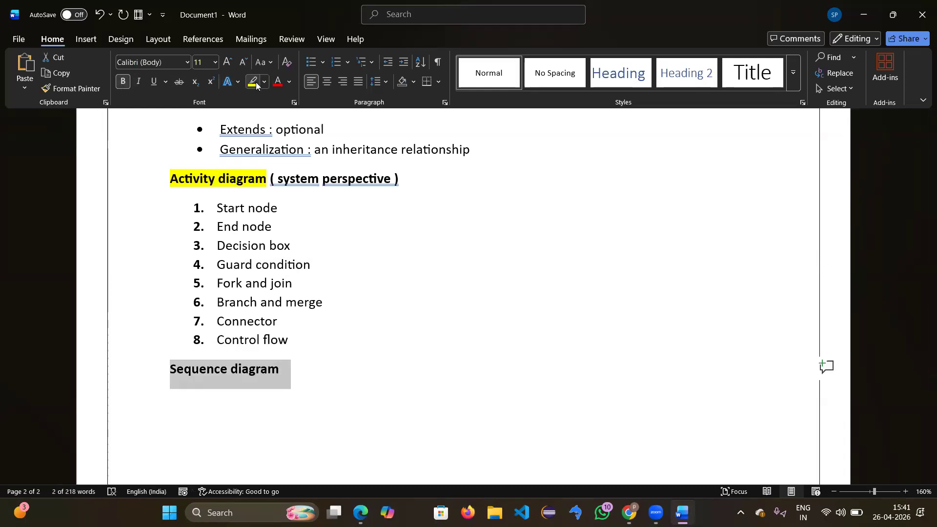
{"action": "left_click", "coordinate": [252, 82]}
{"action": "left_click", "coordinate": [314, 378]}
{"action": "key", "text": "Return"}
{"action": "left_click", "coordinate": [123, 81]}
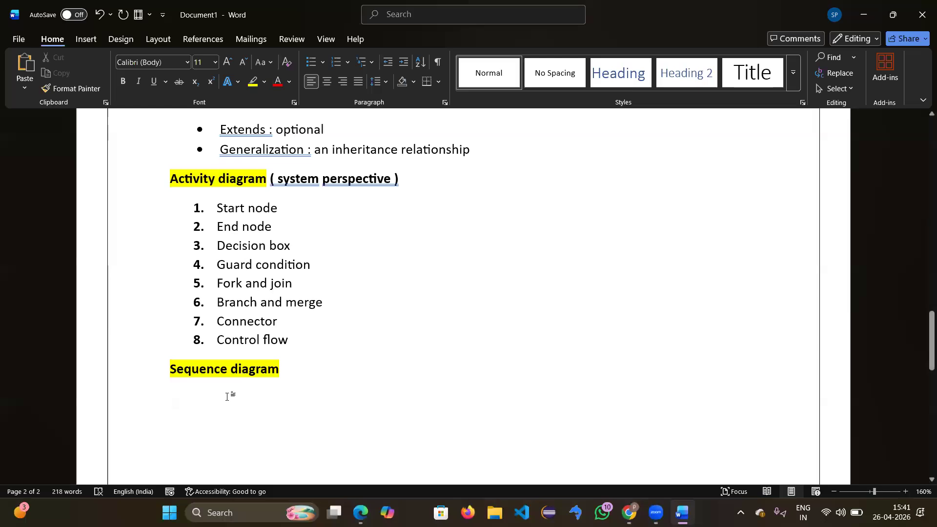
Step: Type 'Interactions between objects and actors in a sequence way', correcting 'btween' to 'between'
{"action": "type", "text": "int"}
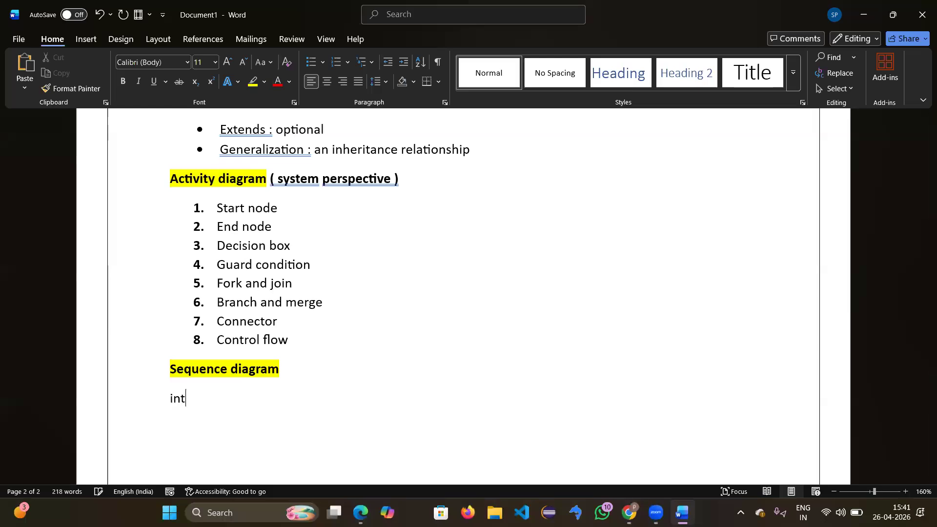
{"action": "type", "text": "eractiobs"}
{"action": "key", "text": "BackSpace"}
{"action": "key", "text": "BackSpace"}
{"action": "key", "text": "BackSpace"}
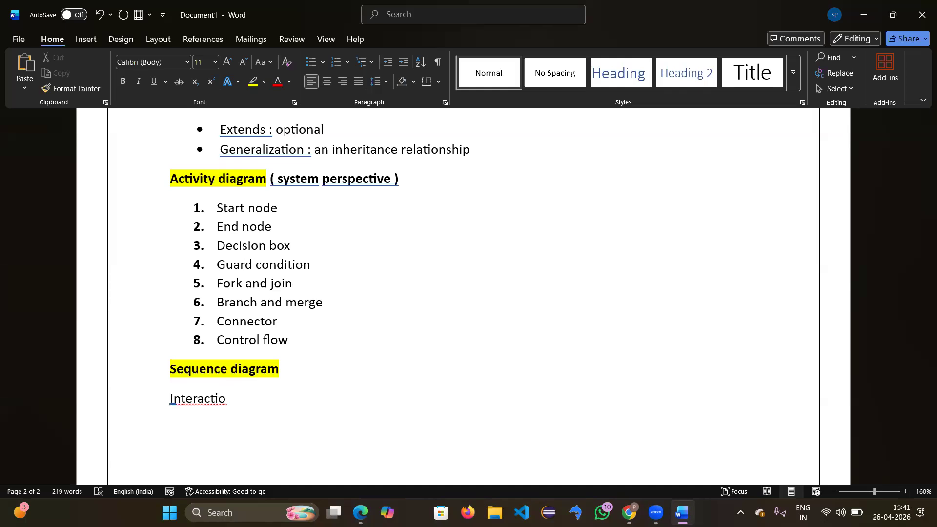
{"action": "type", "text": "ns od"}
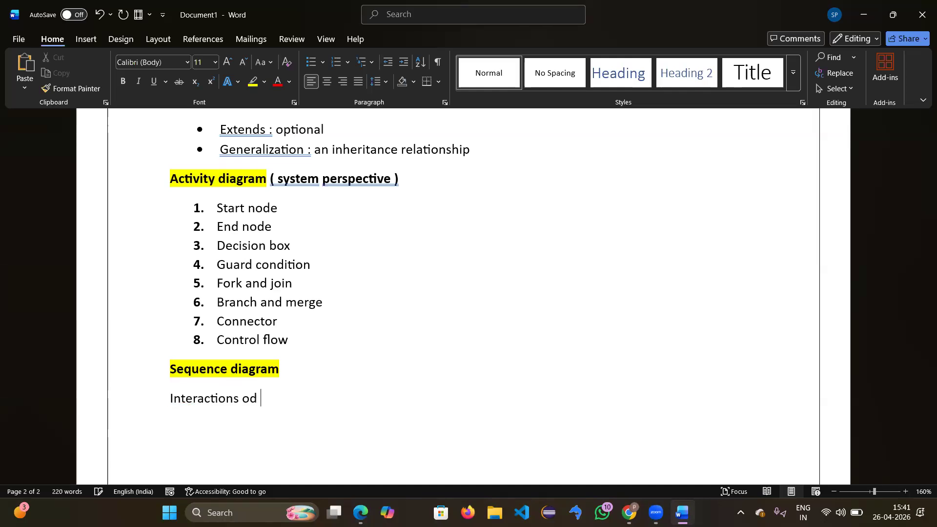
{"action": "key", "text": "BackSpace"}
{"action": "key", "text": "BackSpace"}
{"action": "type", "text": "btween objects "}
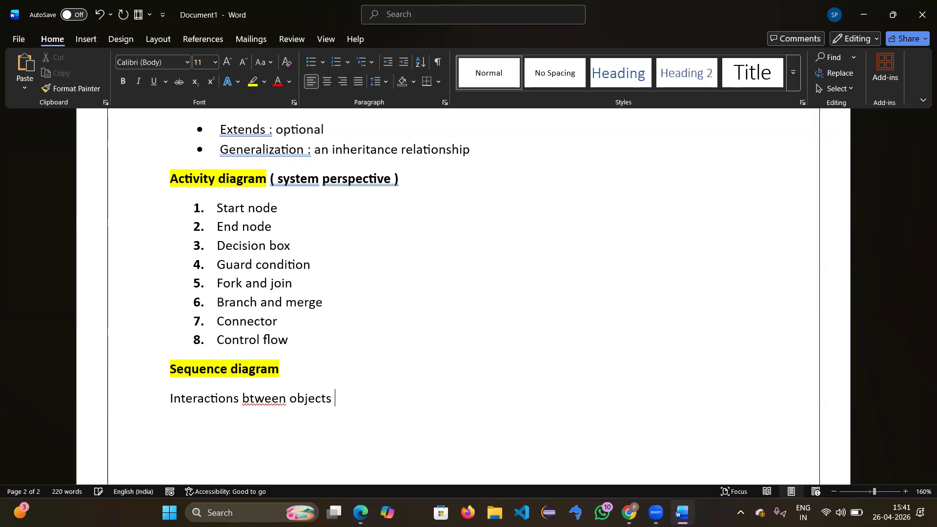
{"action": "type", "text": "and actors in"}
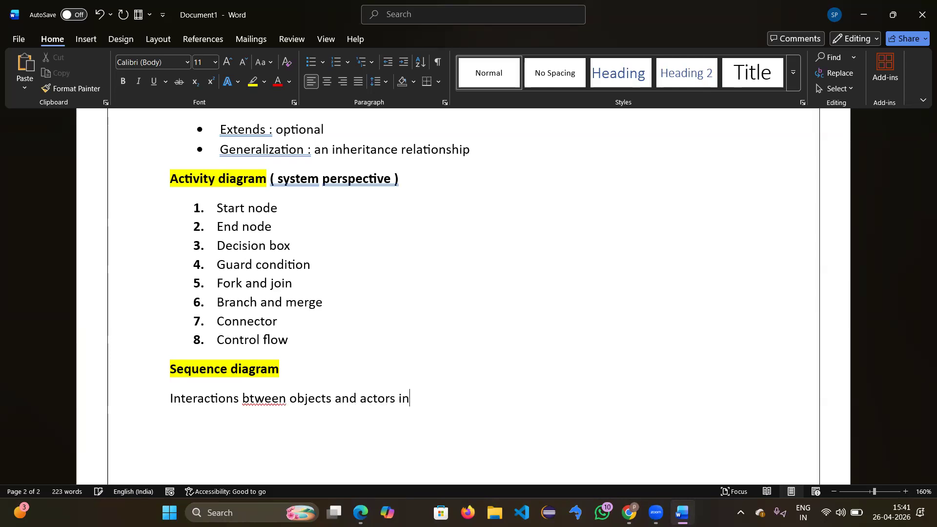
{"action": "type", "text": " a sequence way"}
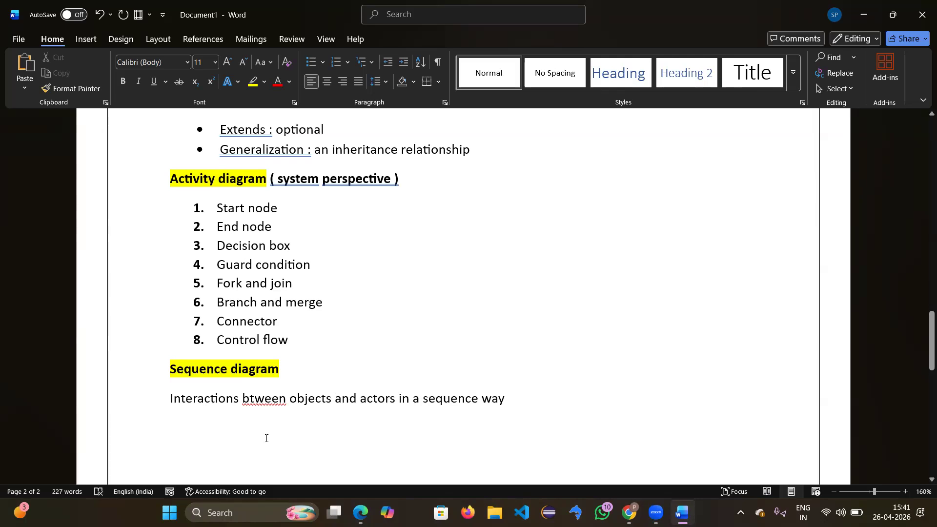
{"action": "right_click", "coordinate": [265, 396]}
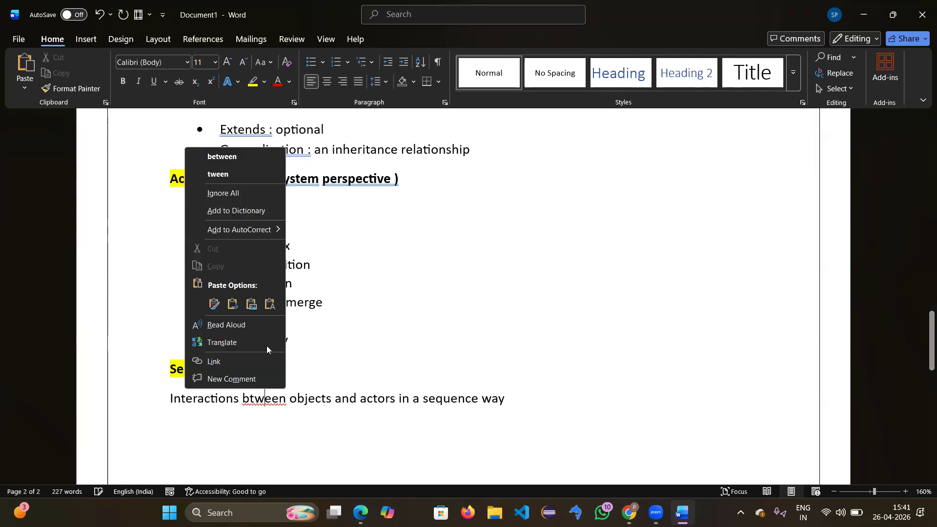
{"action": "left_click", "coordinate": [230, 158]}
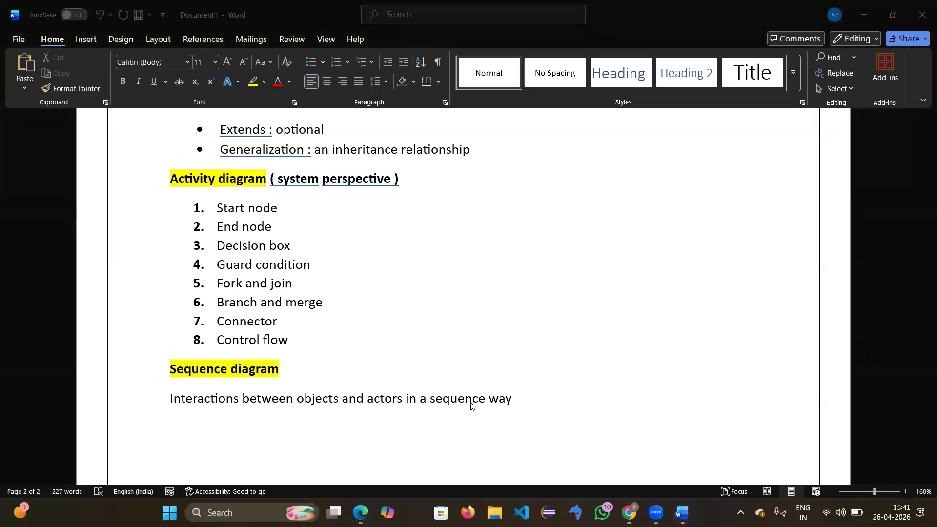
Step: Undo the accidental line split and start a new paragraph below the description
{"action": "scroll", "coordinate": [531, 390], "scroll_direction": "down", "scroll_amount": 3}
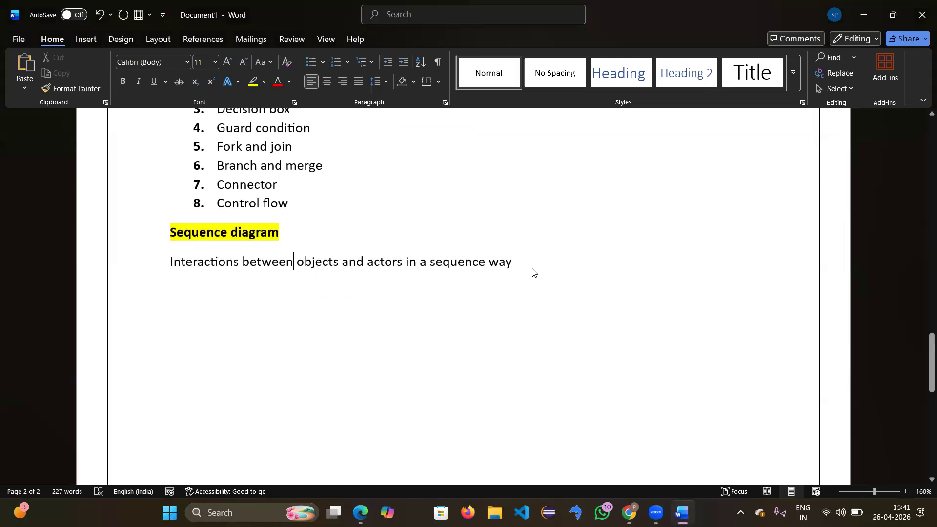
{"action": "key", "text": "Return"}
{"action": "key", "text": "BackSpace"}
{"action": "key", "text": "Return"}
{"action": "key", "text": "ctrl+z"}
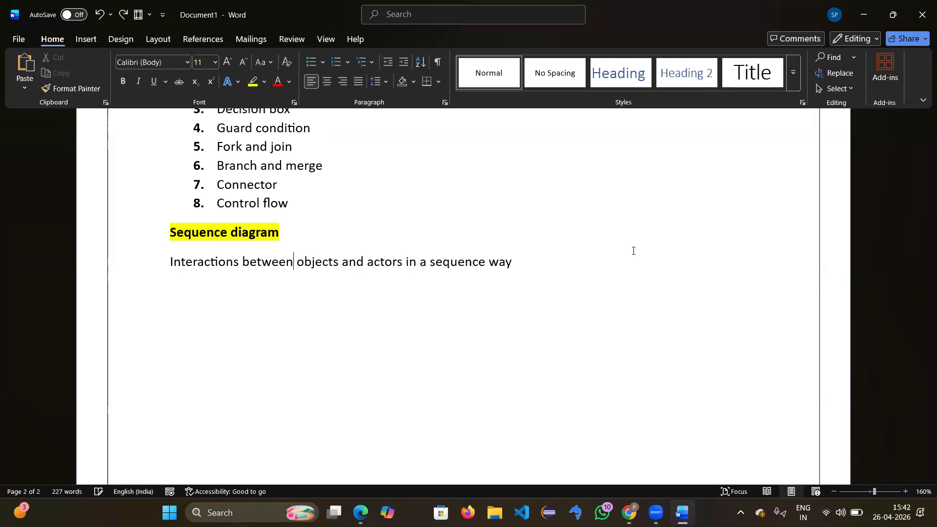
{"action": "key", "text": "Return"}
Step: Type numbered items 'objects lifilines', 'activitation bar' and 'incoming and return messages'
{"action": "type", "text": "1. o"}
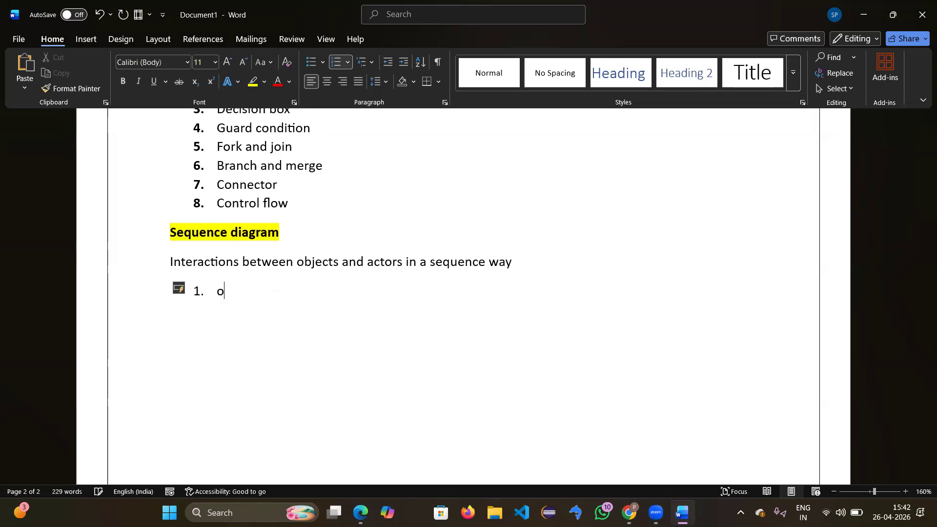
{"action": "type", "text": "bjects lifilines"}
{"action": "key", "text": "Return"}
{"action": "type", "text": "activit"}
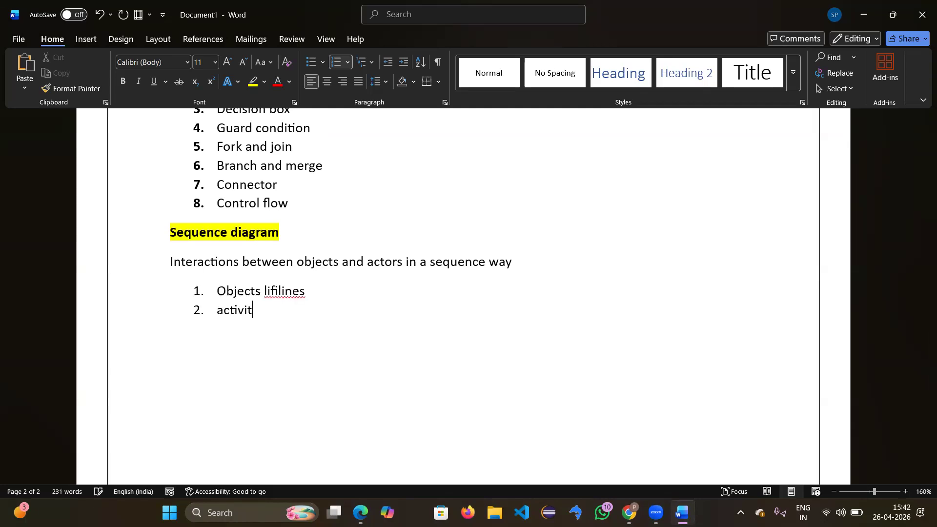
{"action": "type", "text": "ation bar"}
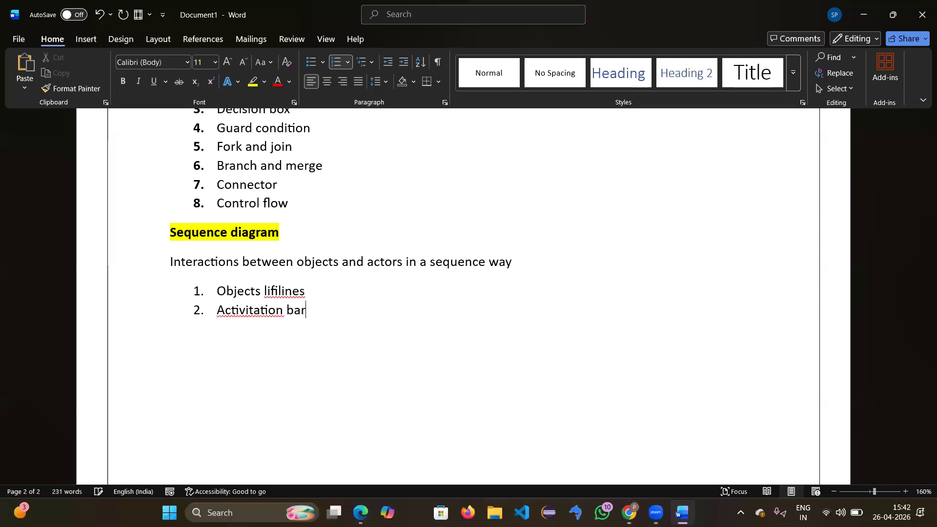
{"action": "key", "text": "Return"}
{"action": "type", "text": "incomi"}
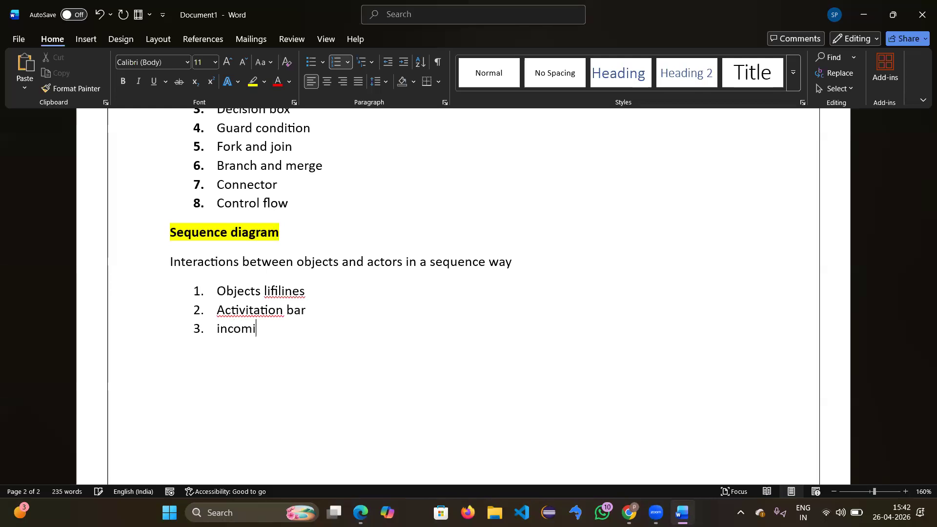
{"action": "type", "text": "ng are"}
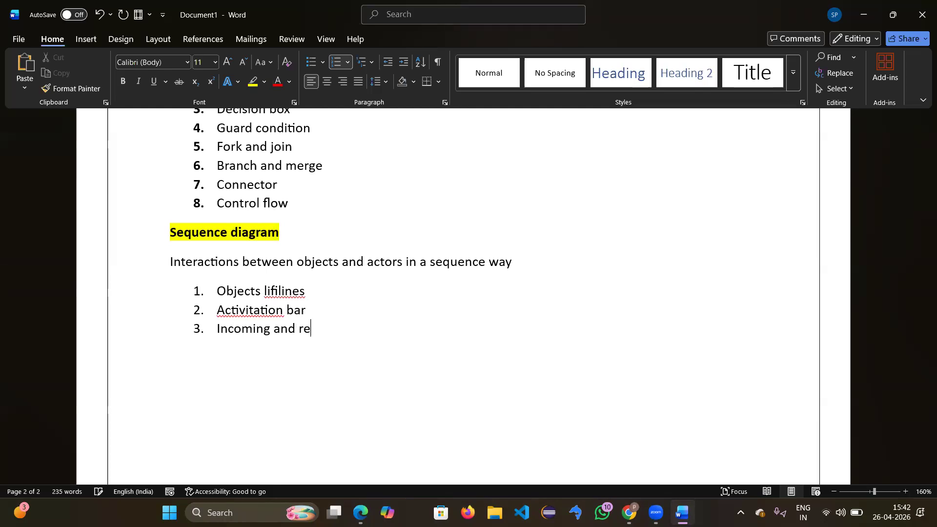
{"action": "type", "text": "tirn"}
{"action": "key", "text": "BackSpace"}
{"action": "key", "text": "BackSpace"}
{"action": "key", "text": "BackSpace"}
{"action": "type", "text": "urn me"}
{"action": "type", "text": "sa"}
{"action": "key", "text": "BackSpace"}
{"action": "type", "text": "sages"}
{"action": "key", "text": "Return"}
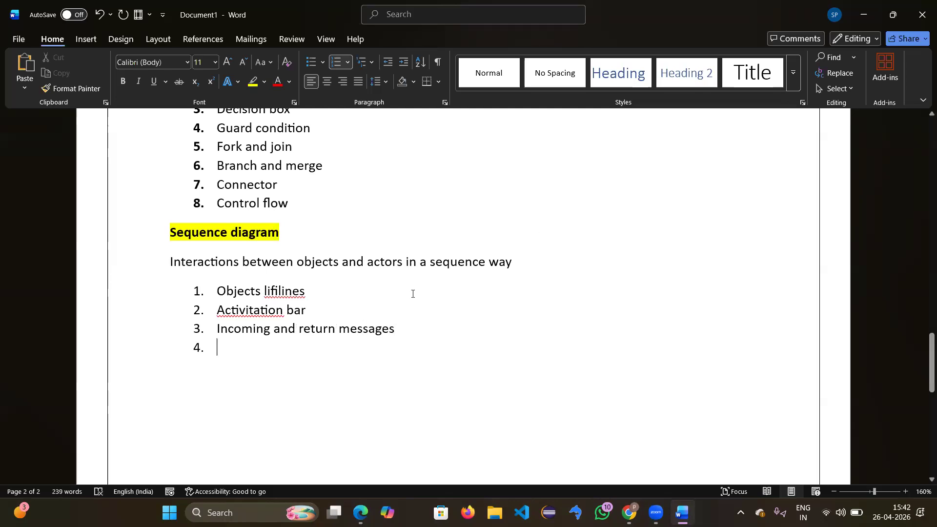
Step: Correct 'Activitation' to 'Activation' and 'lifilines' to 'lifelines', then delete the empty fourth item
{"action": "right_click", "coordinate": [254, 311]}
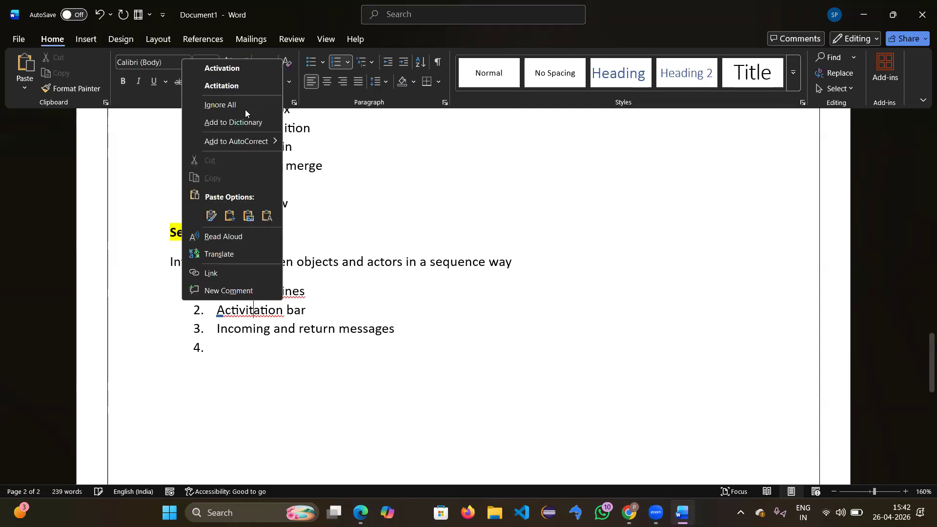
{"action": "left_click", "coordinate": [229, 67]}
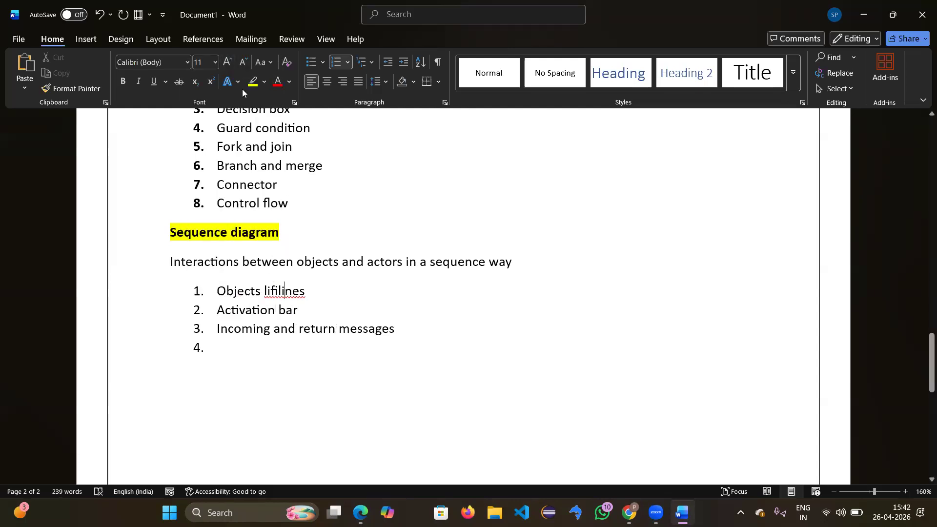
{"action": "right_click", "coordinate": [284, 292]}
{"action": "left_click", "coordinate": [247, 32]}
{"action": "scroll", "coordinate": [334, 281], "scroll_direction": "down", "scroll_amount": 1}
{"action": "left_click", "coordinate": [221, 334]}
{"action": "key", "text": "BackSpace"}
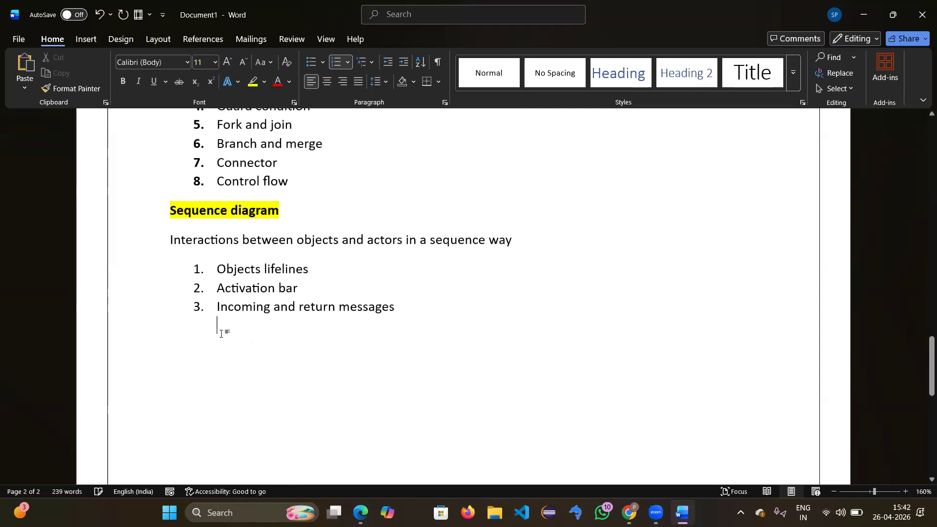
{"action": "key", "text": "BackSpace"}
{"action": "scroll", "coordinate": [307, 261], "scroll_direction": "up", "scroll_amount": 15}
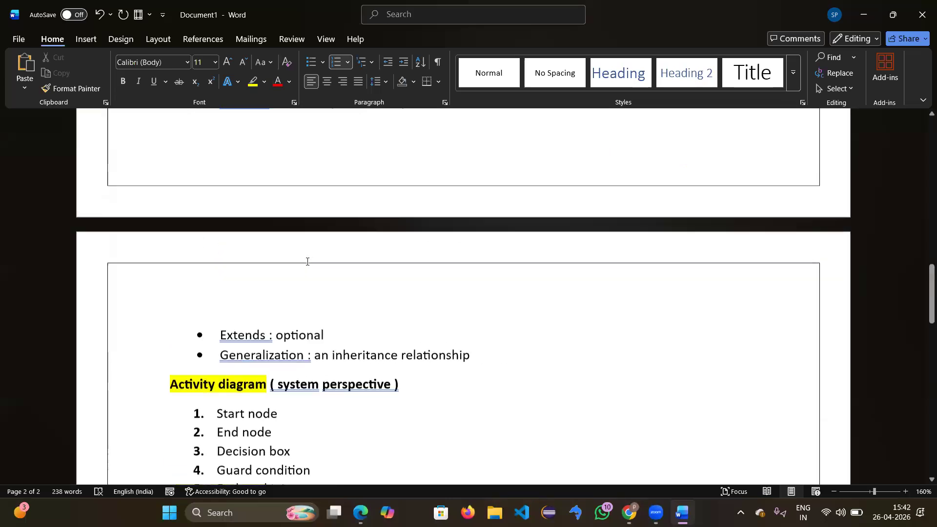
{"action": "scroll", "coordinate": [306, 262], "scroll_direction": "up", "scroll_amount": 4}
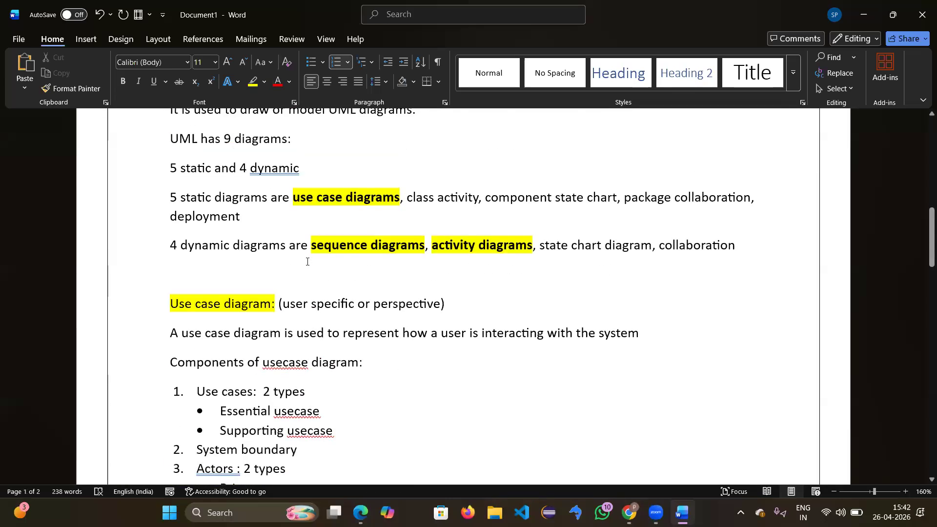
{"action": "scroll", "coordinate": [308, 262], "scroll_direction": "down", "scroll_amount": 3}
{"action": "scroll", "coordinate": [310, 234], "scroll_direction": "down", "scroll_amount": 6}
{"action": "scroll", "coordinate": [310, 234], "scroll_direction": "down", "scroll_amount": 10}
{"action": "scroll", "coordinate": [267, 356], "scroll_direction": "up", "scroll_amount": 12}
{"action": "scroll", "coordinate": [268, 356], "scroll_direction": "up", "scroll_amount": 5}
{"action": "scroll", "coordinate": [193, 227], "scroll_direction": "down", "scroll_amount": 15}
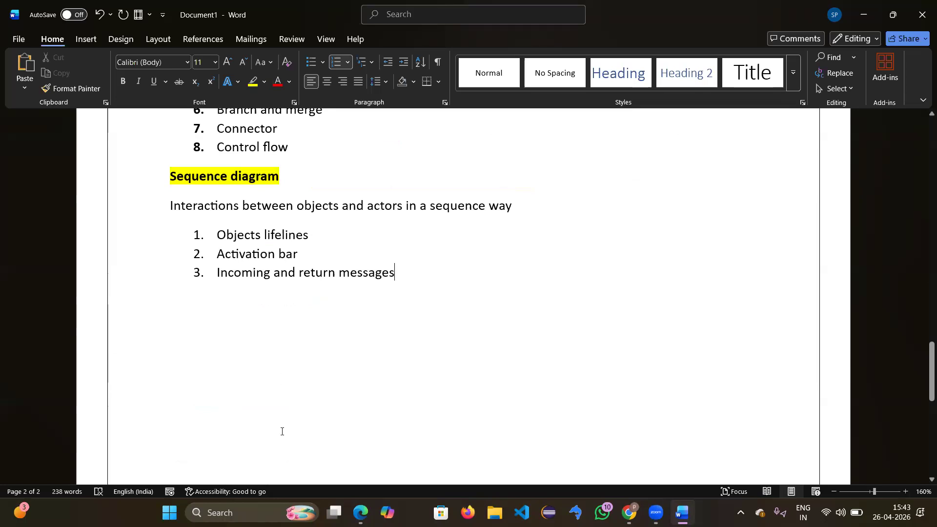
Step: Launch Visio from Windows search and pick UML Model Diagram under Software and Database
{"action": "left_click", "coordinate": [259, 509]}
{"action": "type", "text": "vis"}
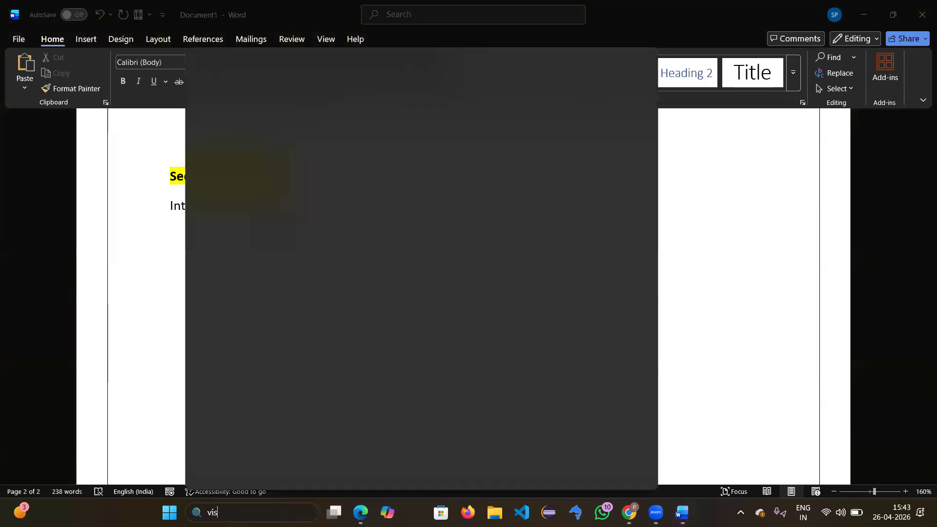
{"action": "type", "text": "o"}
{"action": "left_click", "coordinate": [270, 146]}
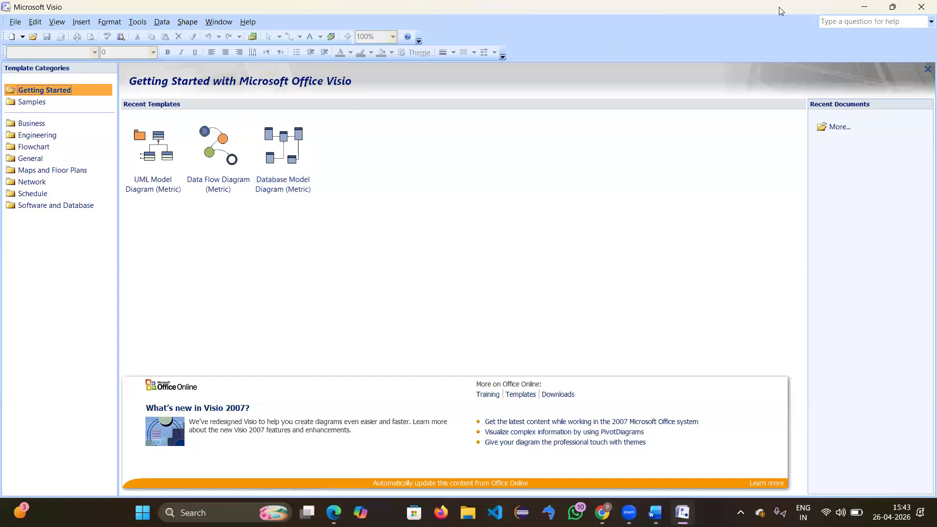
{"action": "left_click", "coordinate": [44, 206]}
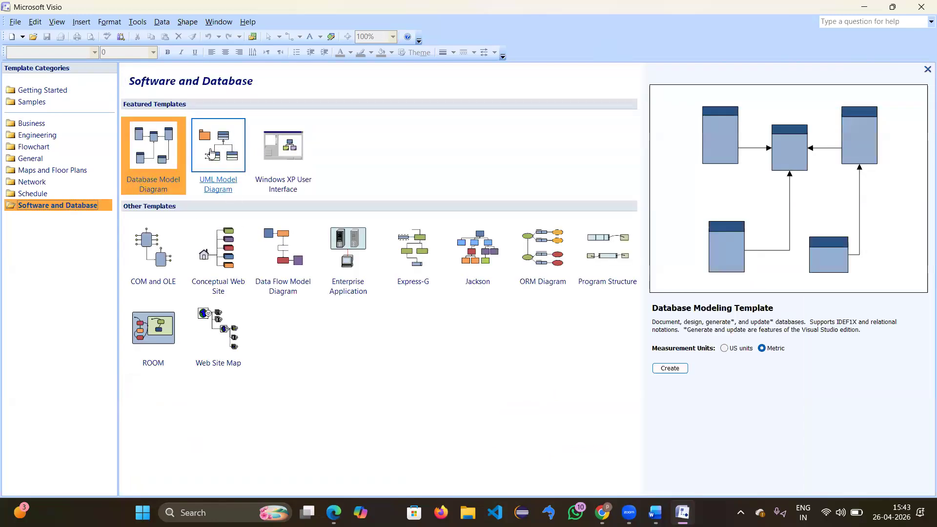
{"action": "left_click", "coordinate": [205, 161]}
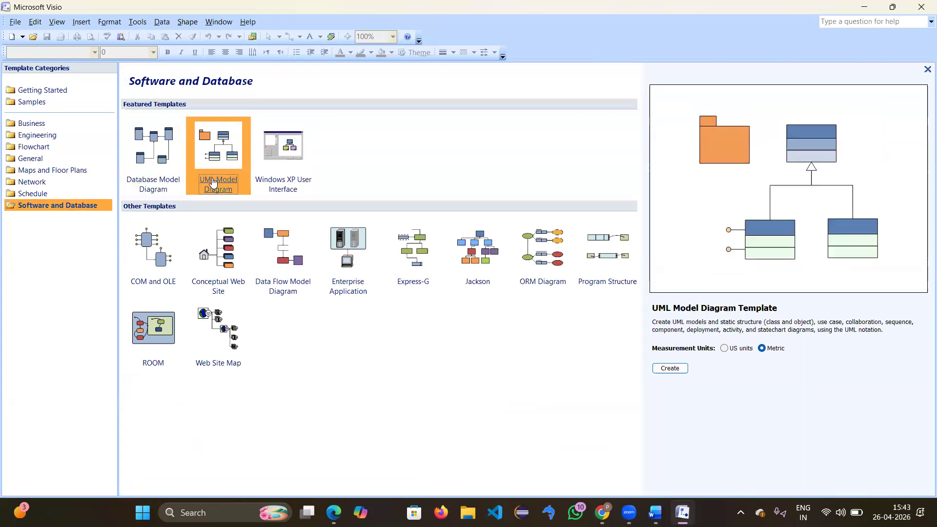
Step: Create a drawing from the UML Model Diagram template and browse stencils, ending on UML Use Case
{"action": "double_click", "coordinate": [217, 149]}
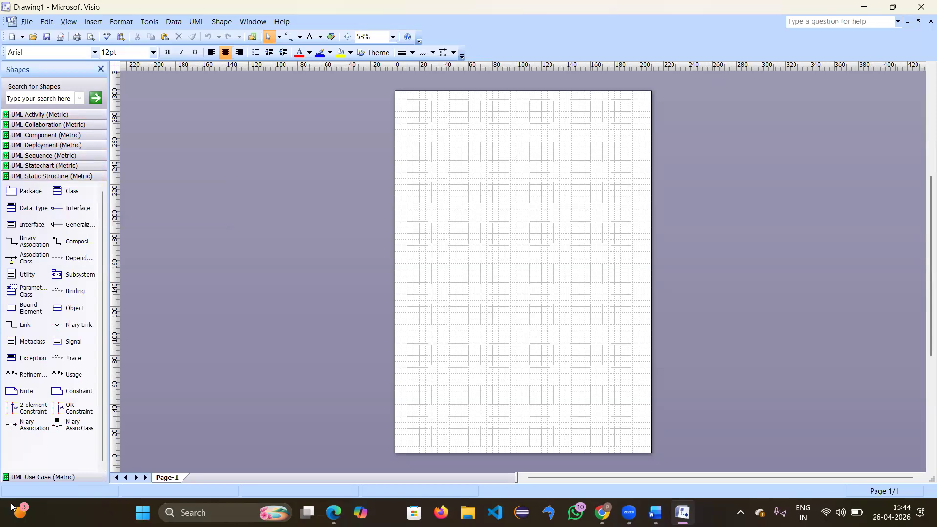
{"action": "left_click", "coordinate": [66, 477]}
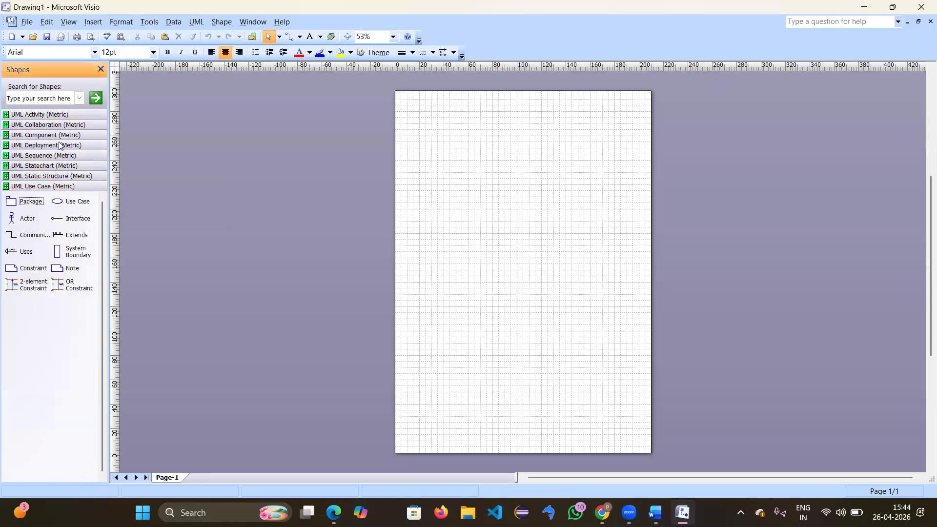
{"action": "left_click", "coordinate": [47, 118]}
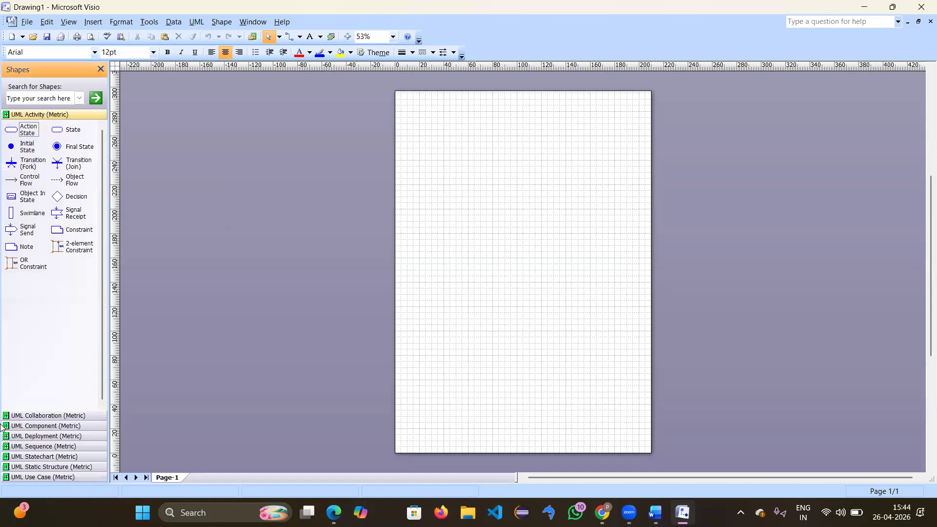
{"action": "left_click", "coordinate": [68, 447]}
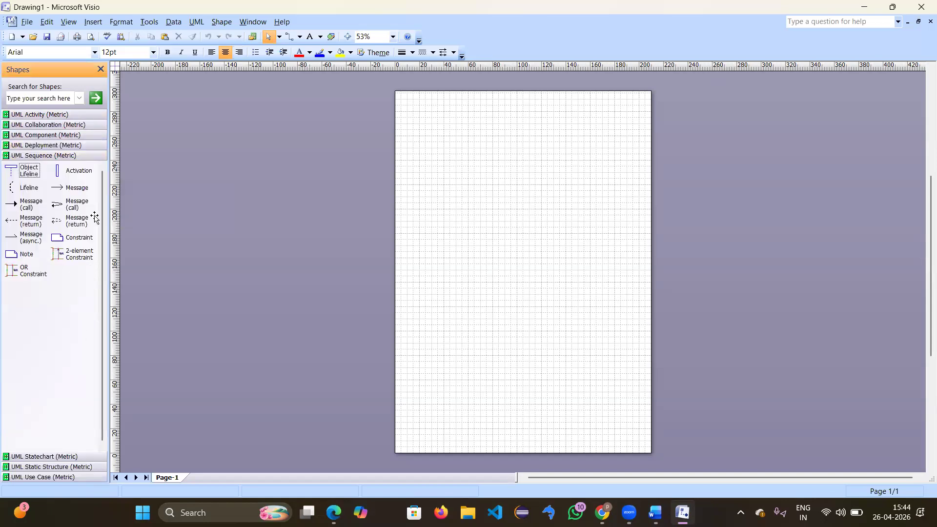
{"action": "left_click", "coordinate": [55, 116]}
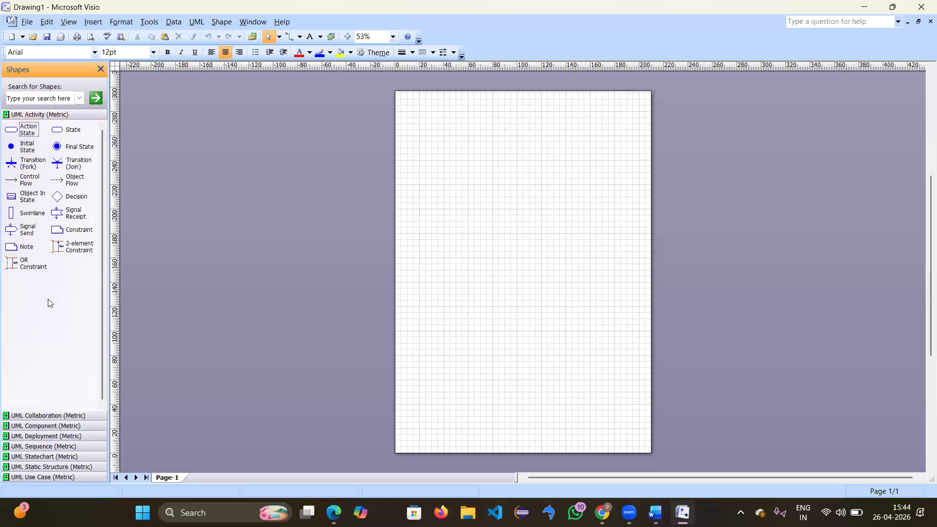
{"action": "left_click", "coordinate": [73, 477]}
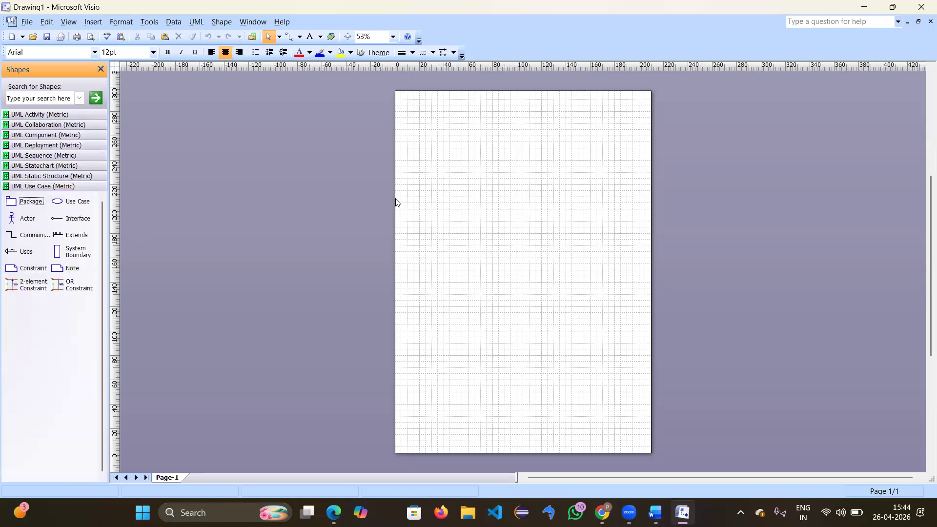
Step: Set the drawing zoom to 100%
{"action": "left_click", "coordinate": [393, 37]}
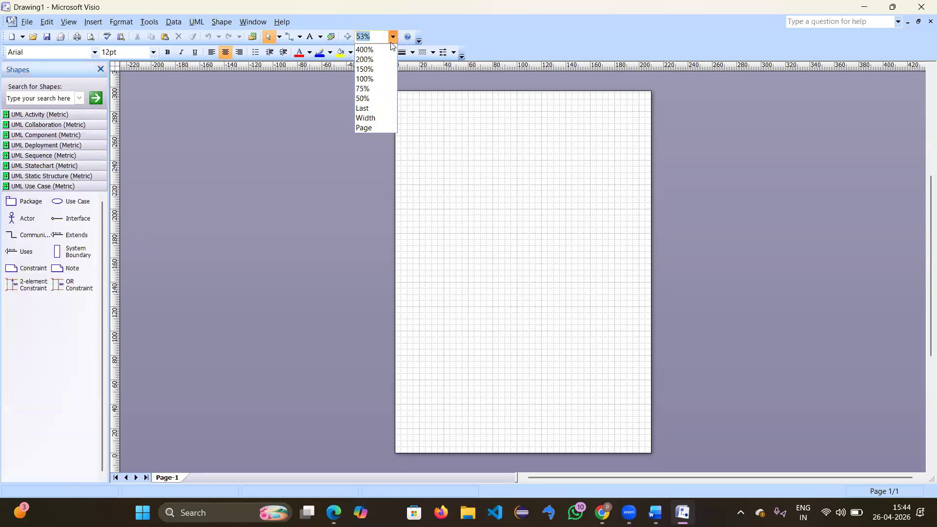
{"action": "left_click", "coordinate": [368, 79]}
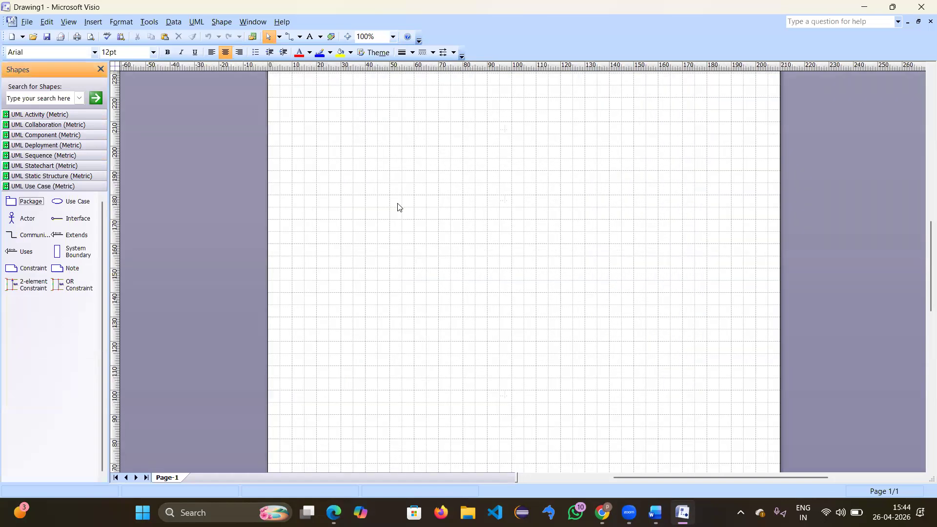
{"action": "scroll", "coordinate": [397, 203], "scroll_direction": "up", "scroll_amount": 18}
{"action": "scroll", "coordinate": [398, 204], "scroll_direction": "down", "scroll_amount": 17}
{"action": "scroll", "coordinate": [398, 204], "scroll_direction": "up", "scroll_amount": 8}
{"action": "scroll", "coordinate": [397, 208], "scroll_direction": "down", "scroll_amount": 8}
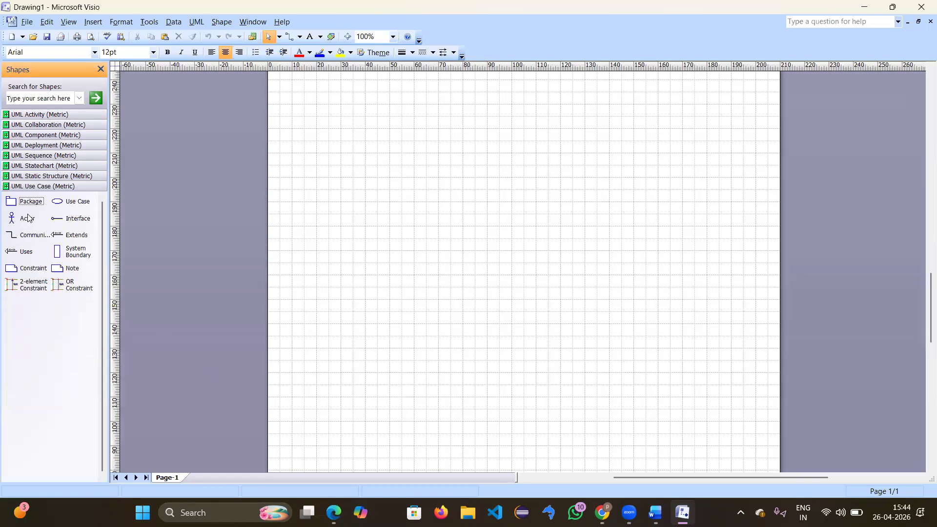
Step: Place an Actor, a Use Case to its right, and a System Boundary across the page
{"action": "left_click_drag", "start_coordinate": [27, 218], "coordinate": [328, 247]}
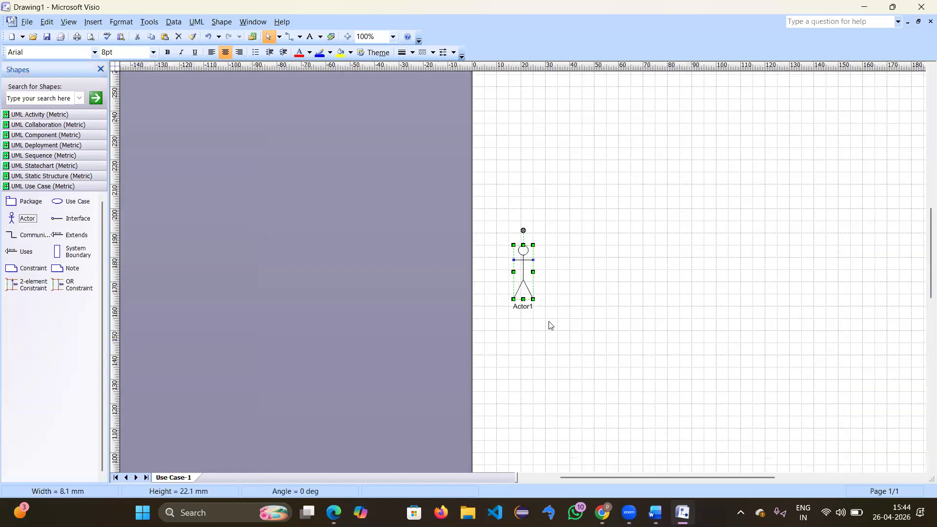
{"action": "left_click_drag", "start_coordinate": [71, 200], "coordinate": [607, 233]}
{"action": "left_click_drag", "start_coordinate": [679, 185], "coordinate": [679, 183]}
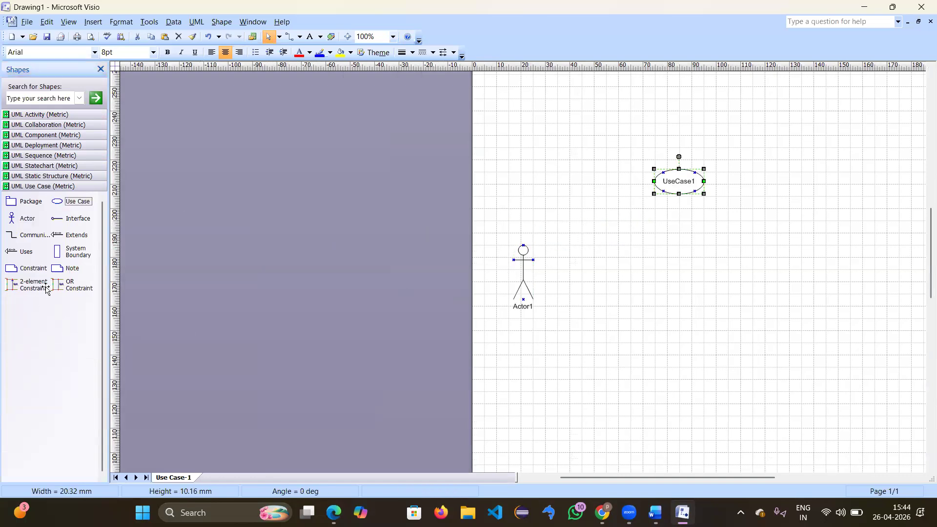
{"action": "left_click_drag", "start_coordinate": [62, 260], "coordinate": [710, 378]}
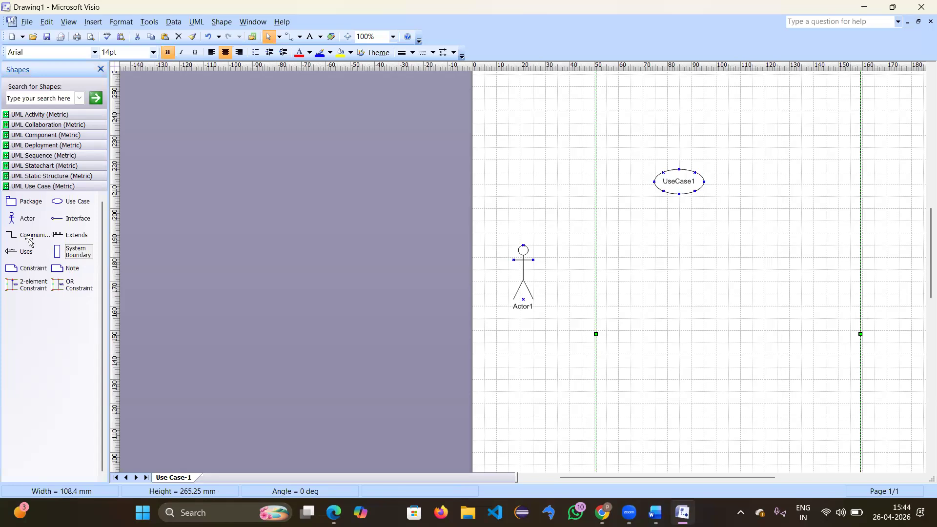
Step: Add «uses» and «extends» connectors above the actor
{"action": "left_click_drag", "start_coordinate": [21, 250], "coordinate": [517, 156]}
{"action": "left_click_drag", "start_coordinate": [74, 235], "coordinate": [540, 221]}
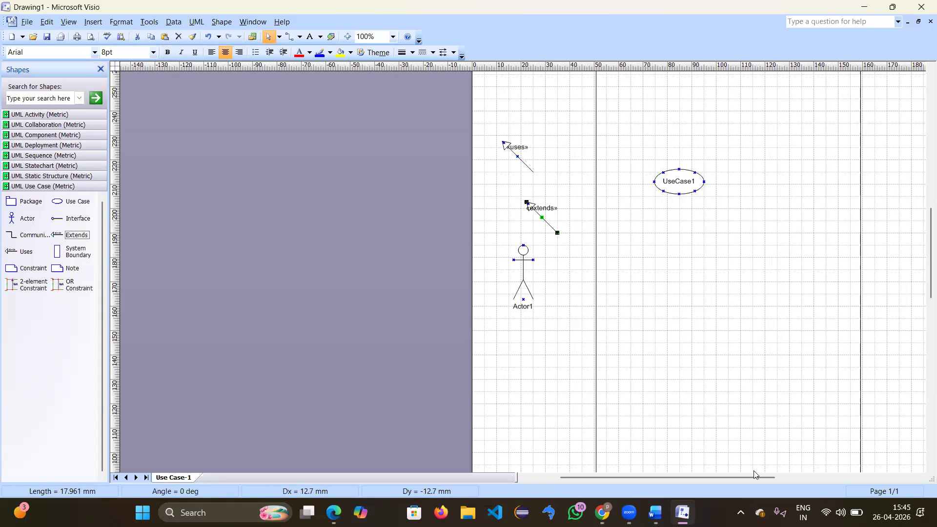
{"action": "left_click_drag", "start_coordinate": [765, 481], "coordinate": [821, 479]}
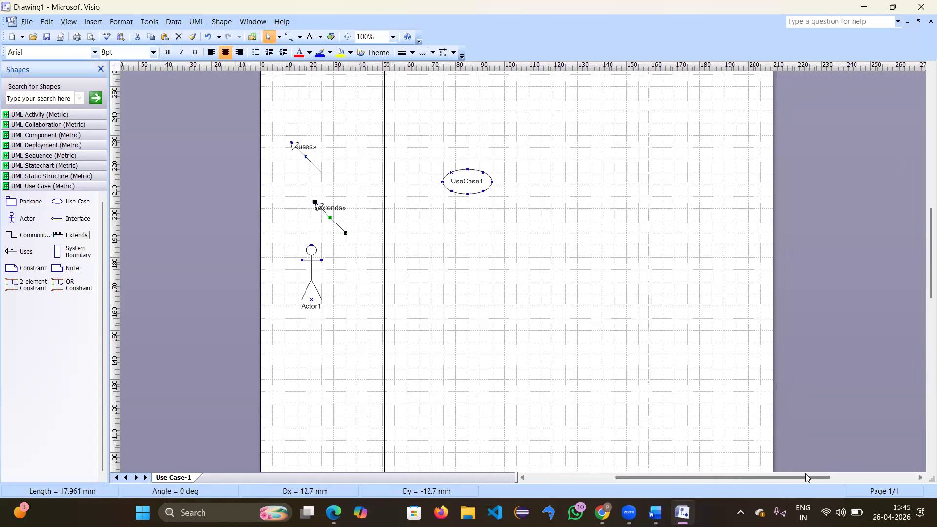
{"action": "left_click", "coordinate": [468, 184]}
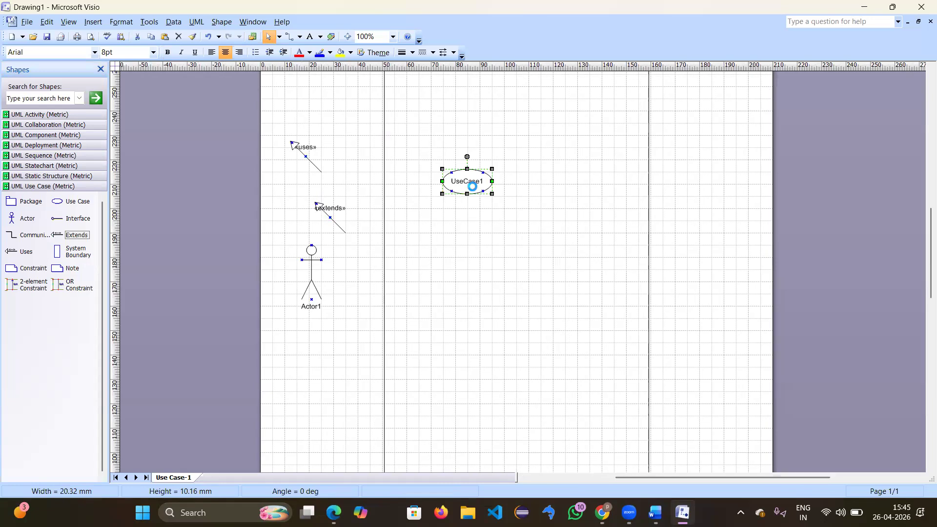
Step: Delete UseCase1, the uses connector, and the actor together with the extends connector
{"action": "right_click", "coordinate": [473, 187]}
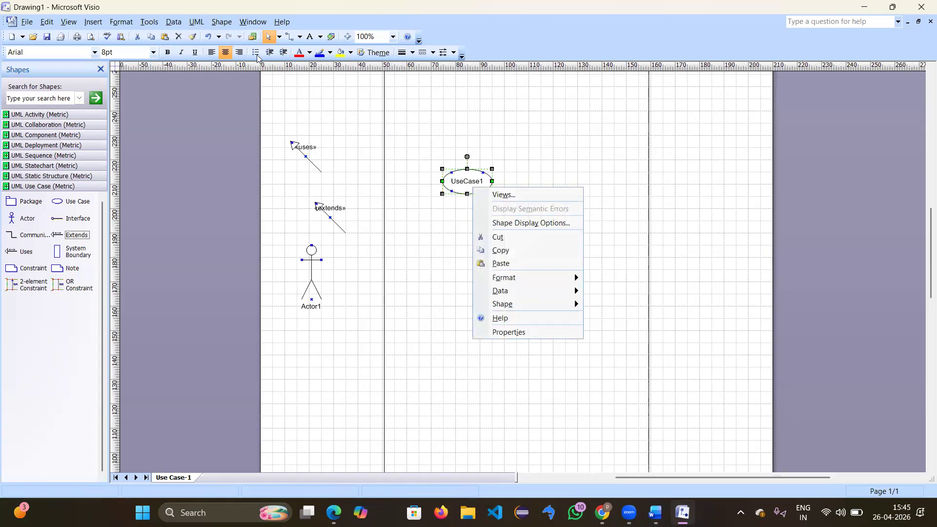
{"action": "left_click", "coordinate": [179, 37]}
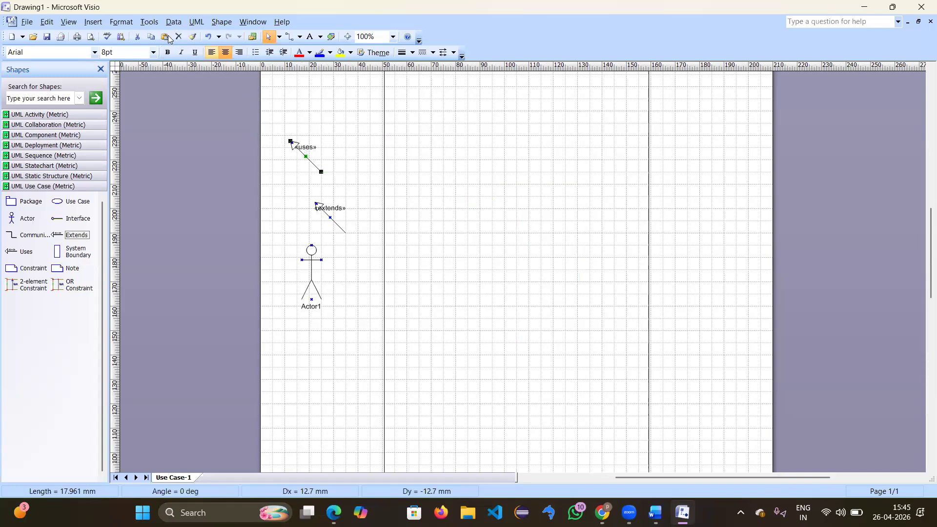
{"action": "left_click", "coordinate": [179, 37]}
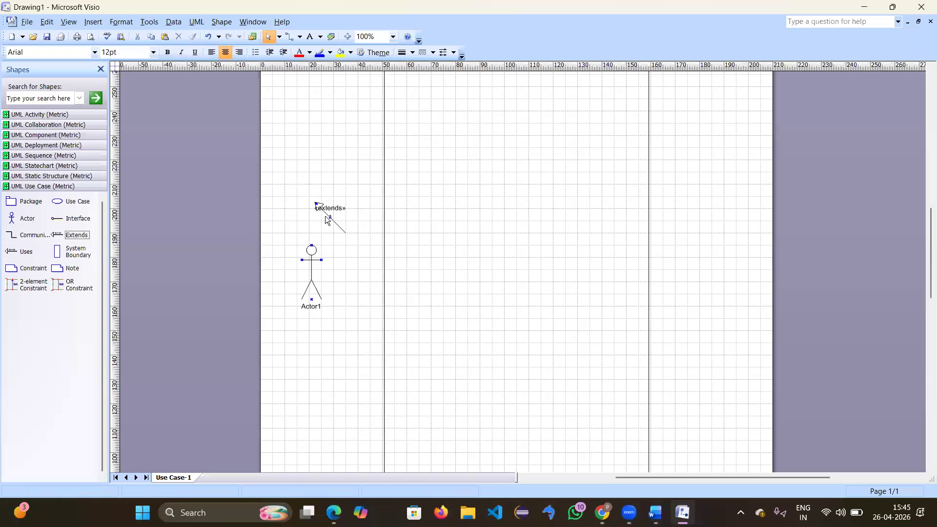
{"action": "left_click", "coordinate": [325, 215]}
{"action": "left_click", "coordinate": [312, 276], "text": "shift"}
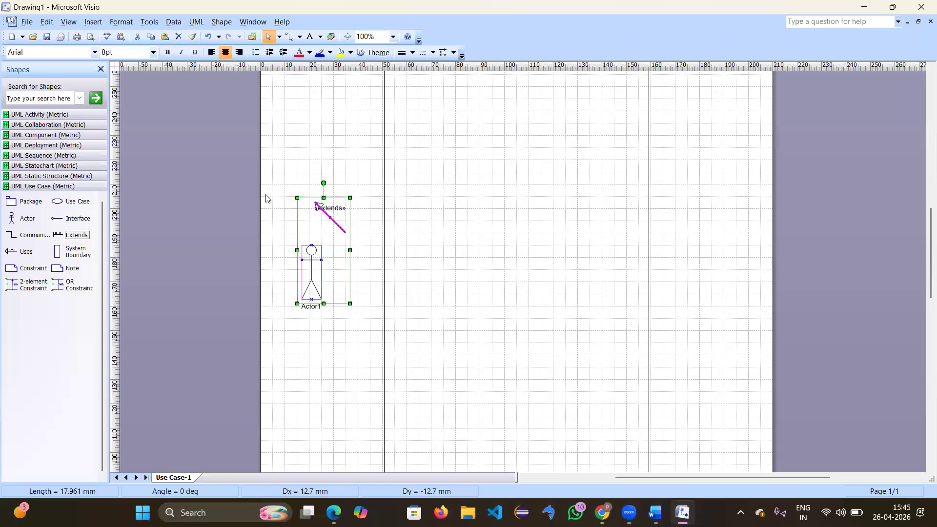
{"action": "left_click", "coordinate": [178, 37]}
{"action": "scroll", "coordinate": [344, 174], "scroll_direction": "down", "scroll_amount": 3}
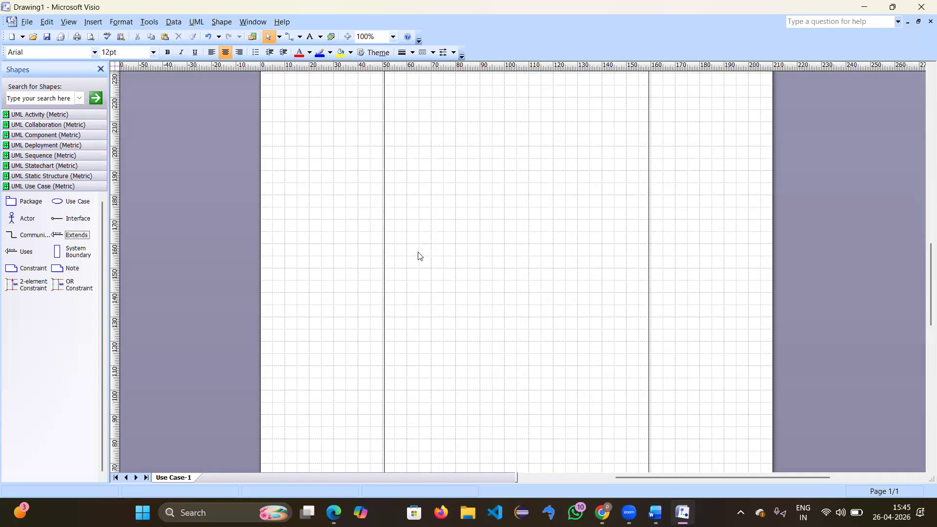
{"action": "scroll", "coordinate": [418, 256], "scroll_direction": "up", "scroll_amount": 10}
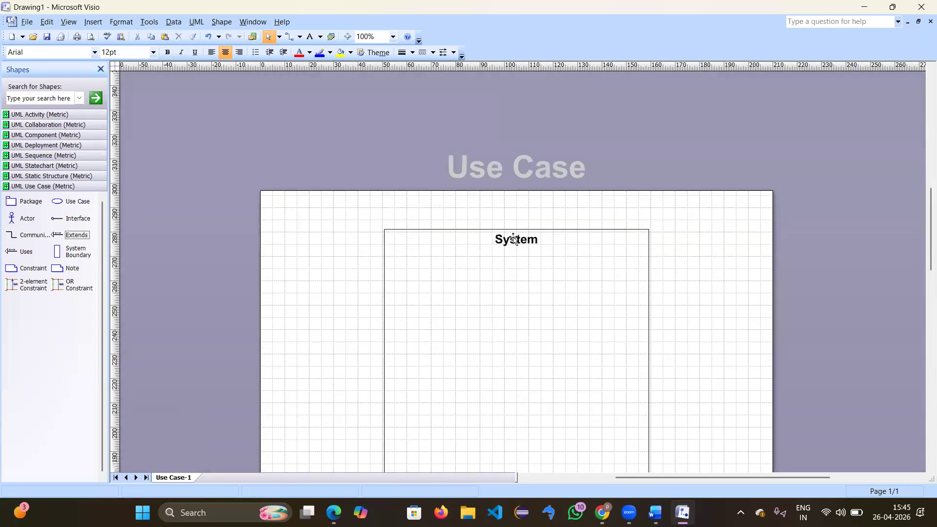
Step: Replace the boundary heading 'System' with 'Ecommerce application'
{"action": "left_click", "coordinate": [514, 239]}
{"action": "double_click", "coordinate": [515, 240]}
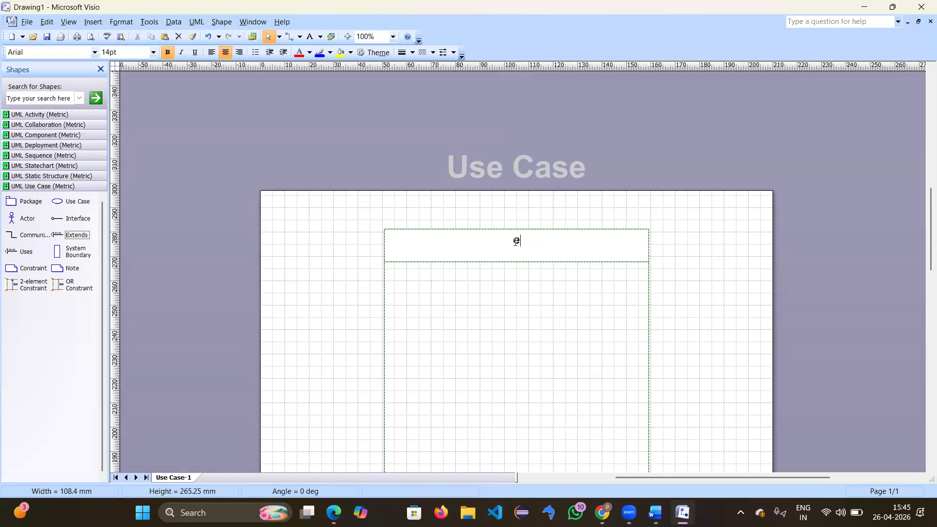
{"action": "type", "text": "Ecommerce apll]"}
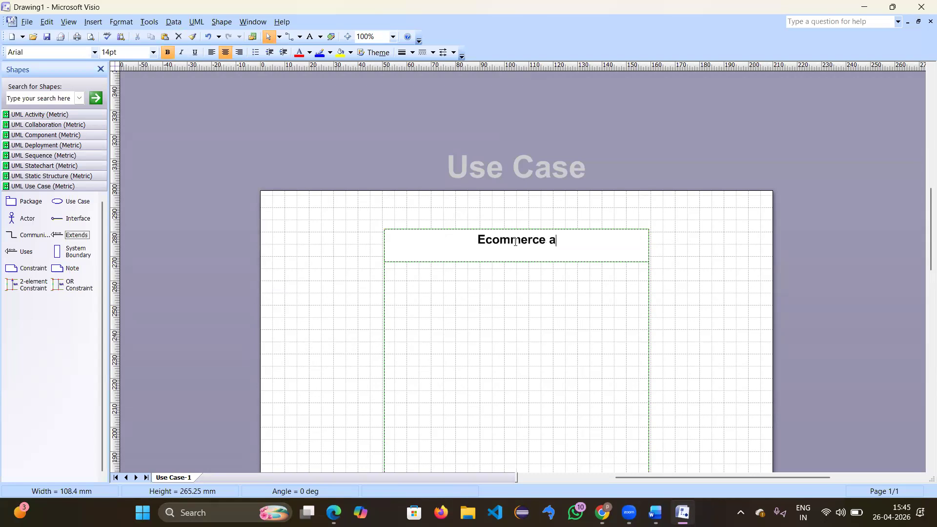
{"action": "key", "text": "BackSpace"}
{"action": "key", "text": "BackSpace"}
{"action": "key", "text": "BackSpace"}
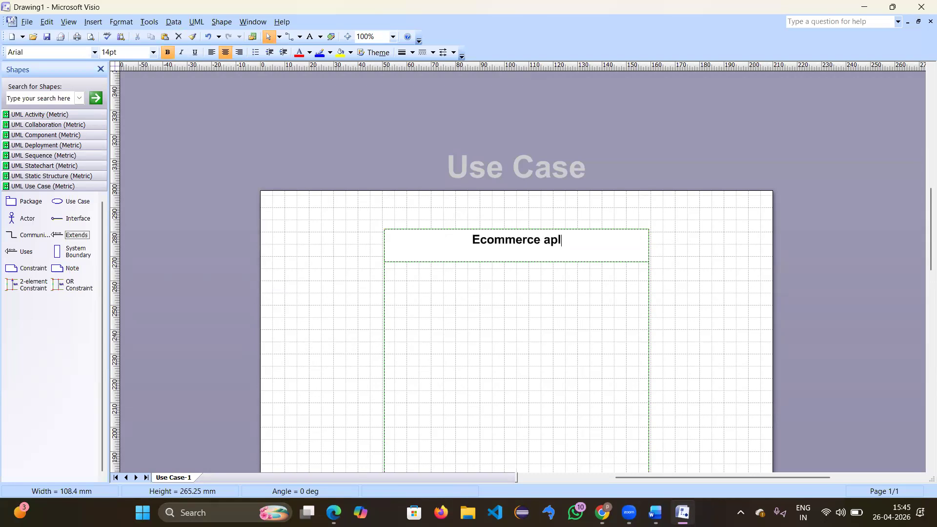
{"action": "type", "text": "plcation"}
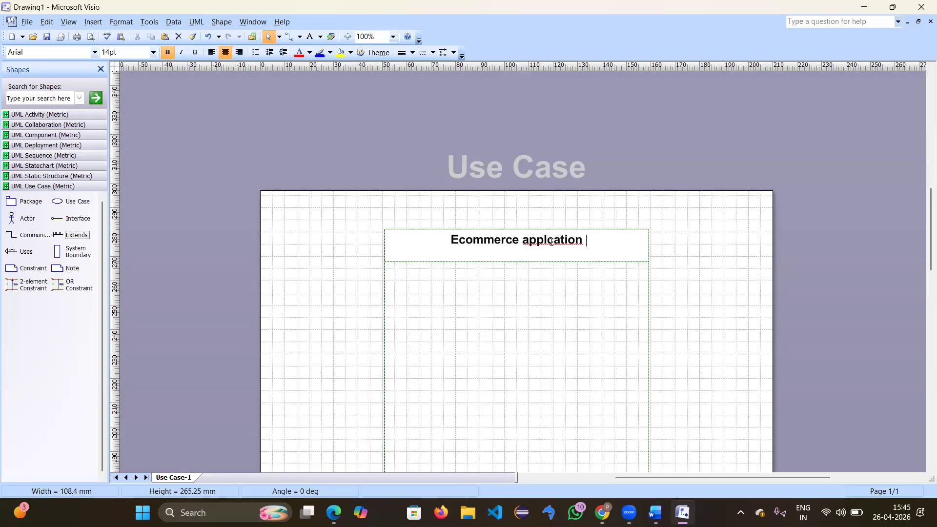
{"action": "type", "text": "i"}
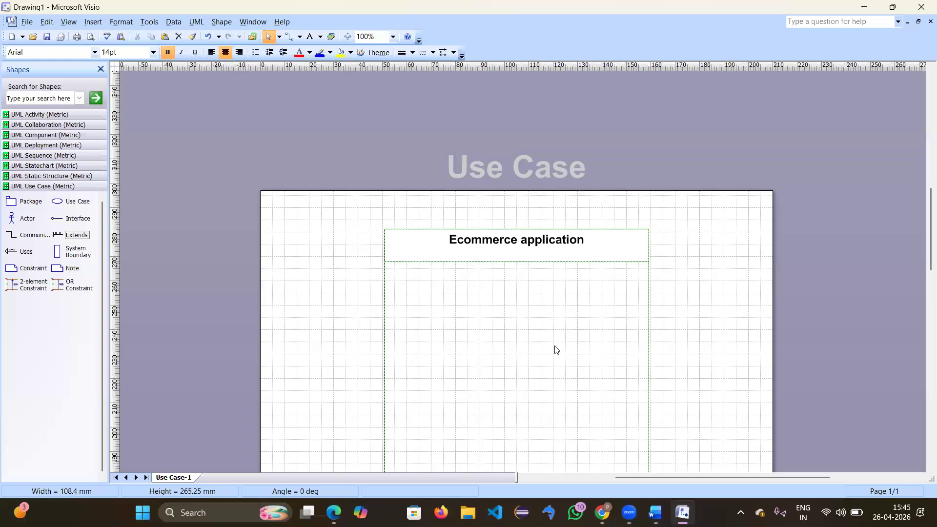
{"action": "key", "text": "Escape"}
{"action": "left_click", "coordinate": [690, 336]}
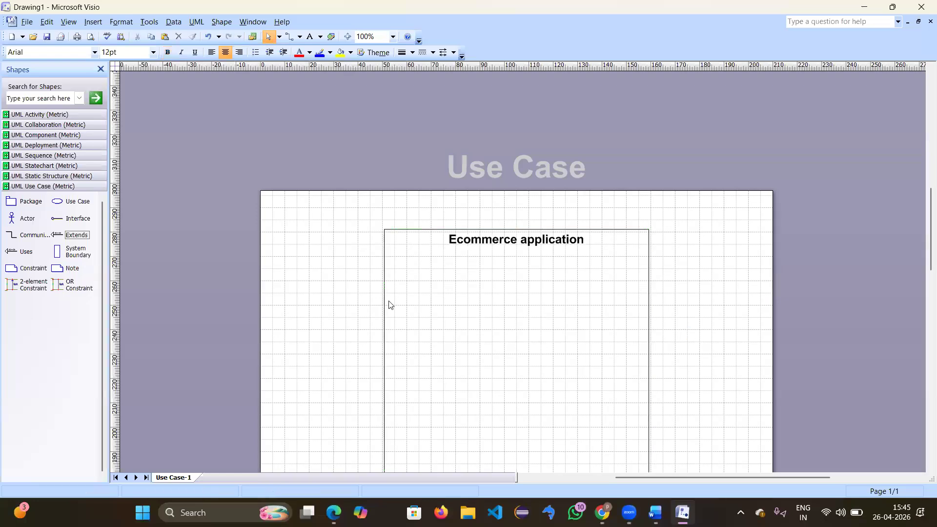
{"action": "scroll", "coordinate": [361, 284], "scroll_direction": "down", "scroll_amount": 10}
{"action": "scroll", "coordinate": [361, 285], "scroll_direction": "up", "scroll_amount": 7}
{"action": "scroll", "coordinate": [361, 284], "scroll_direction": "up", "scroll_amount": 4}
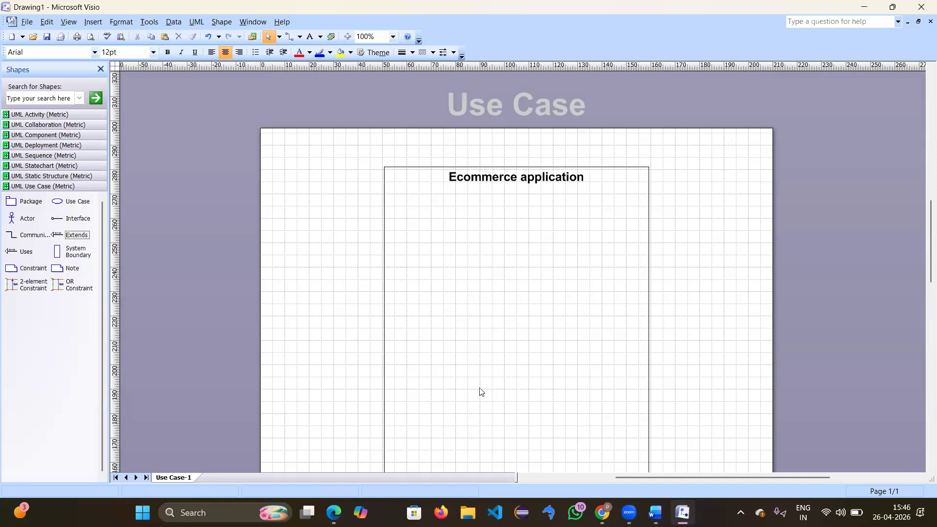
Step: Drop a use case inside the boundary and name it 'register'
{"action": "left_click_drag", "start_coordinate": [58, 201], "coordinate": [505, 222]}
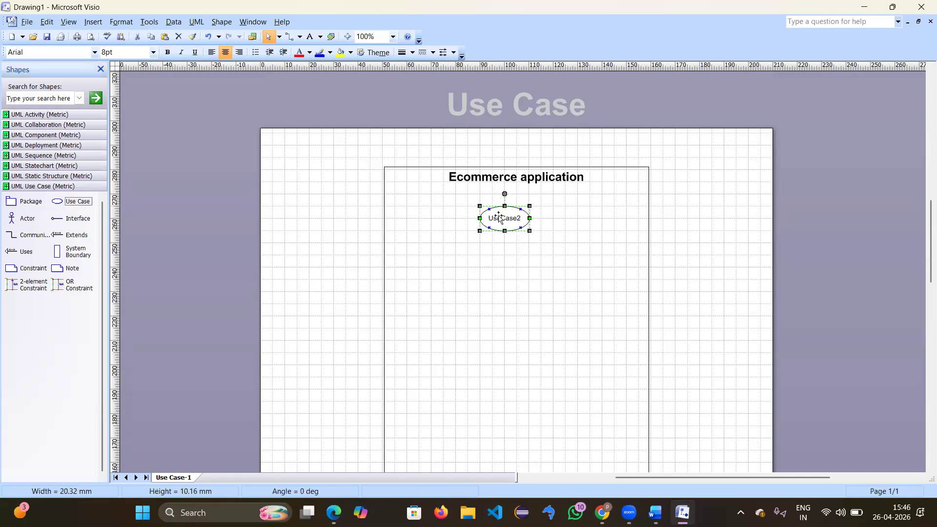
{"action": "double_click", "coordinate": [504, 223]}
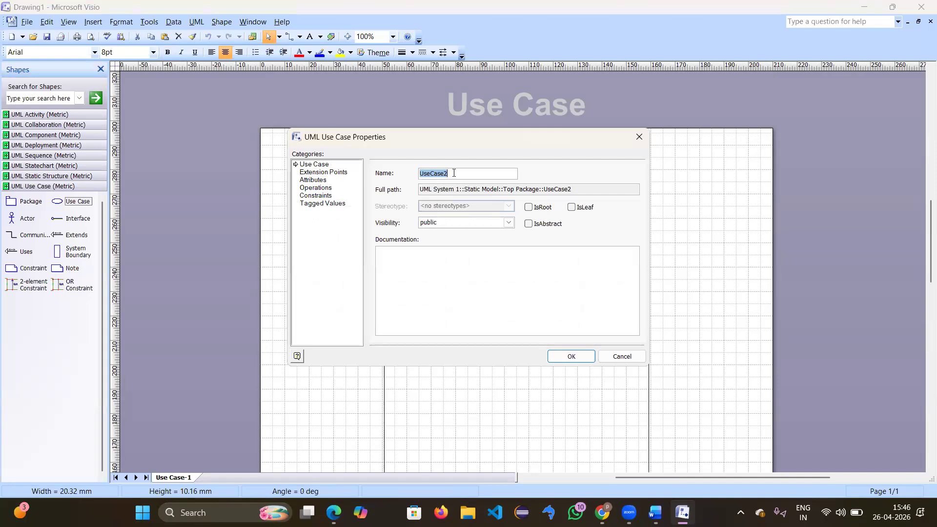
{"action": "key", "text": "BackSpace"}
{"action": "key", "text": "Return"}
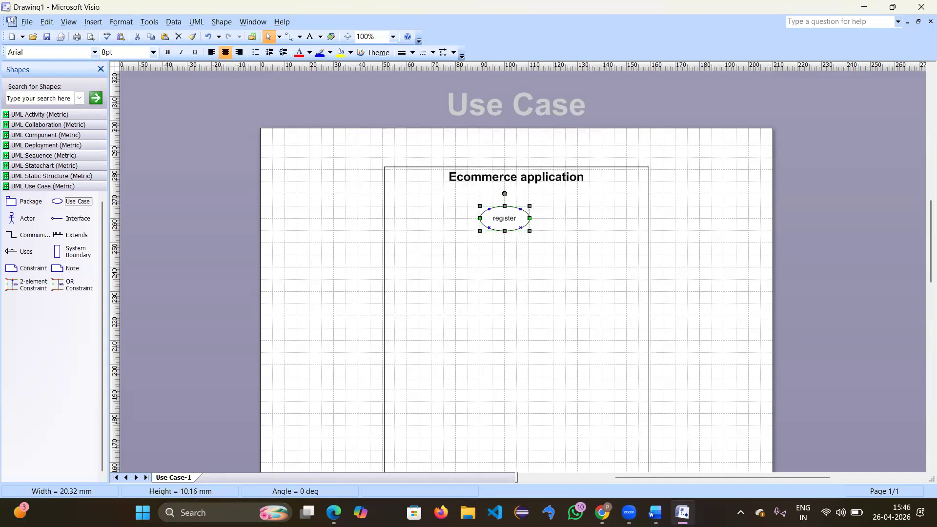
{"action": "left_click", "coordinate": [502, 280]}
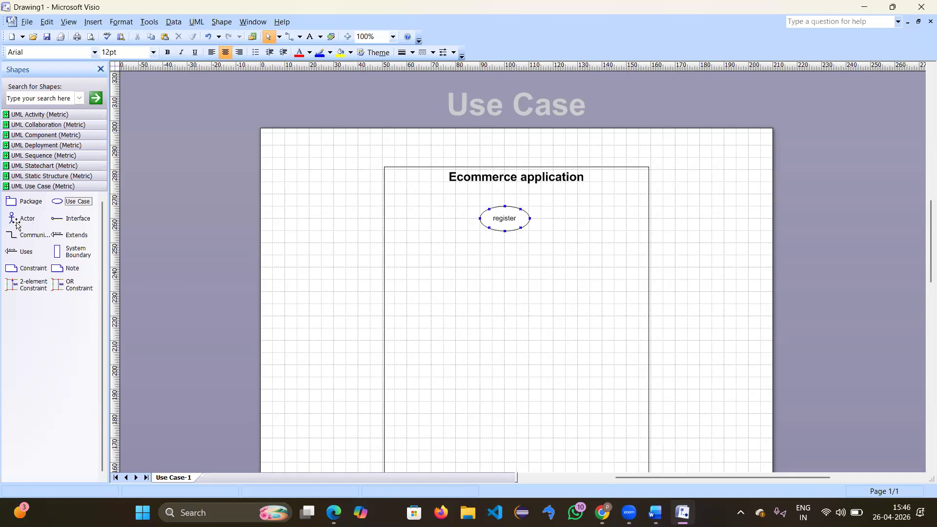
Step: Place an actor left of the boundary and name it 'user'
{"action": "left_click_drag", "start_coordinate": [16, 224], "coordinate": [319, 292]}
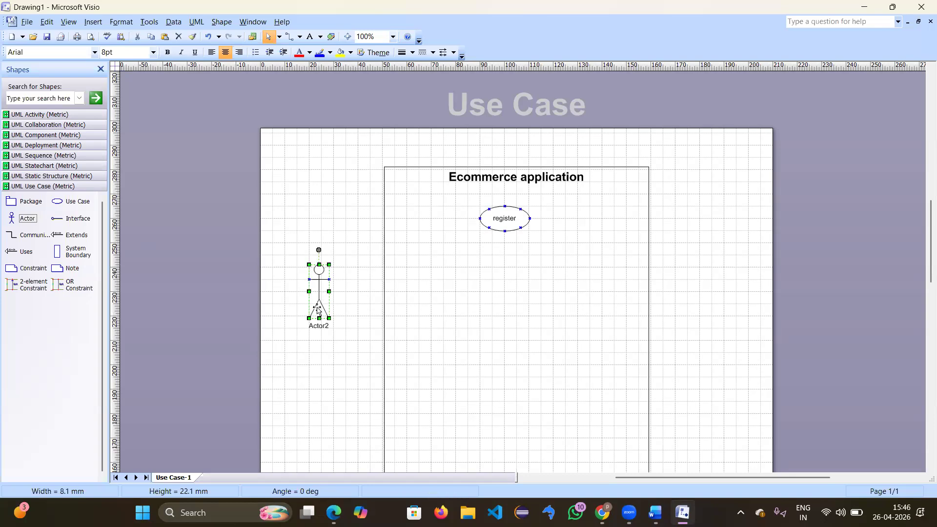
{"action": "double_click", "coordinate": [317, 309]}
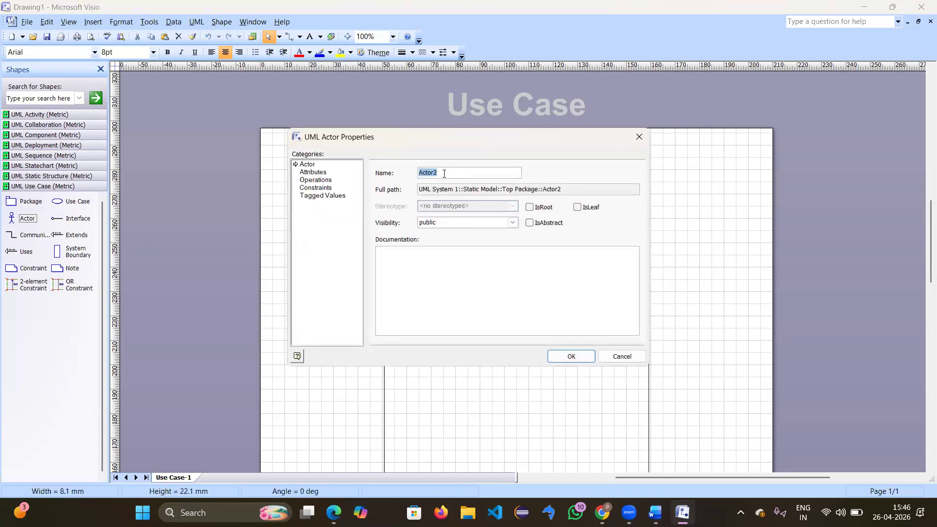
{"action": "key", "text": "BackSpace"}
{"action": "type", "text": "user"}
{"action": "key", "text": "Return"}
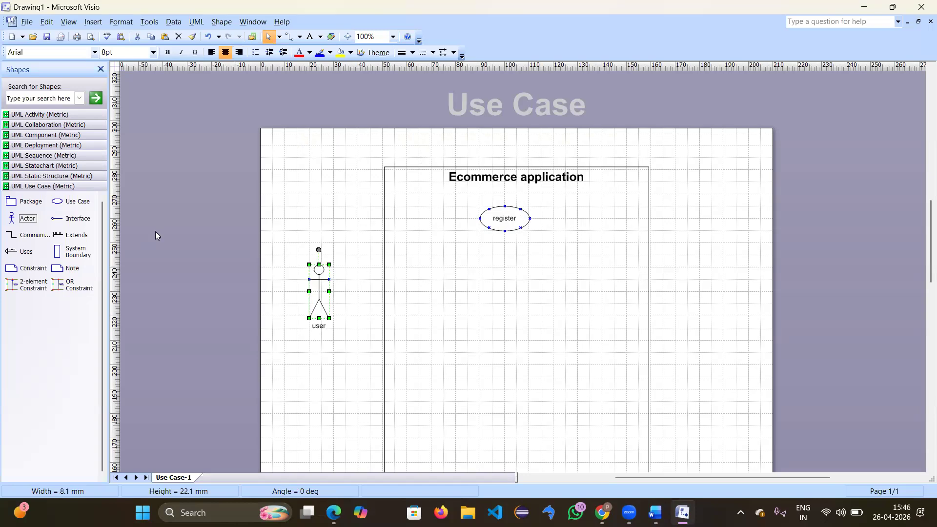
Step: Link the user actor to register with a Communication connector, then place UseCase2 through UseCase5 inside the boundary
{"action": "left_click_drag", "start_coordinate": [23, 240], "coordinate": [481, 221]}
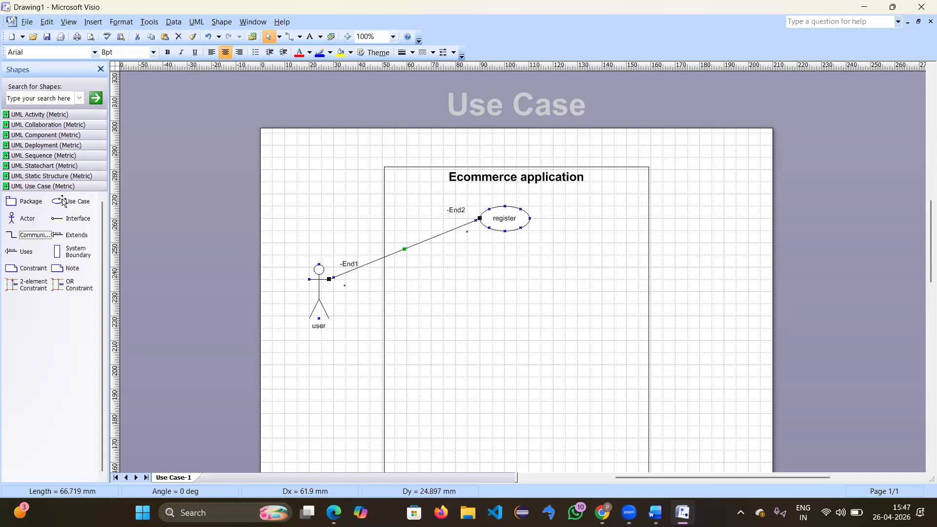
{"action": "left_click_drag", "start_coordinate": [64, 203], "coordinate": [443, 267]}
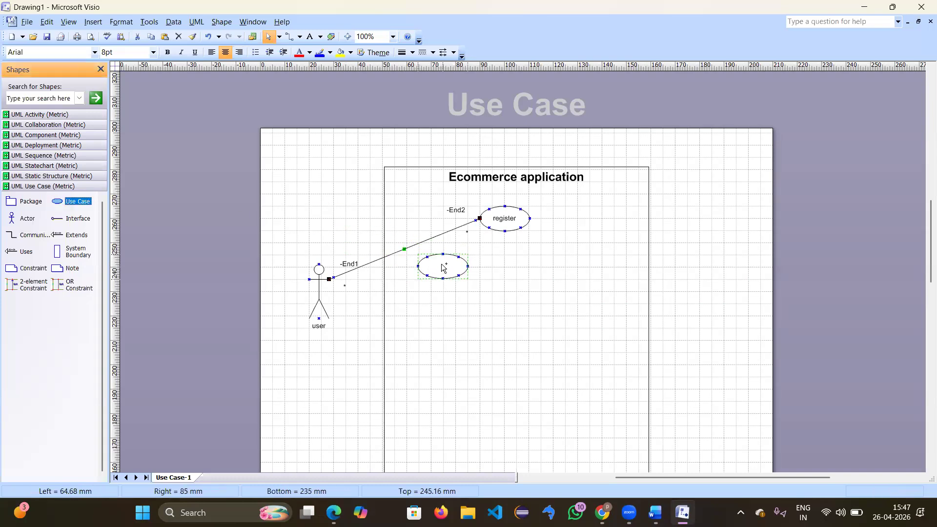
{"action": "left_click_drag", "start_coordinate": [443, 267], "coordinate": [439, 266]}
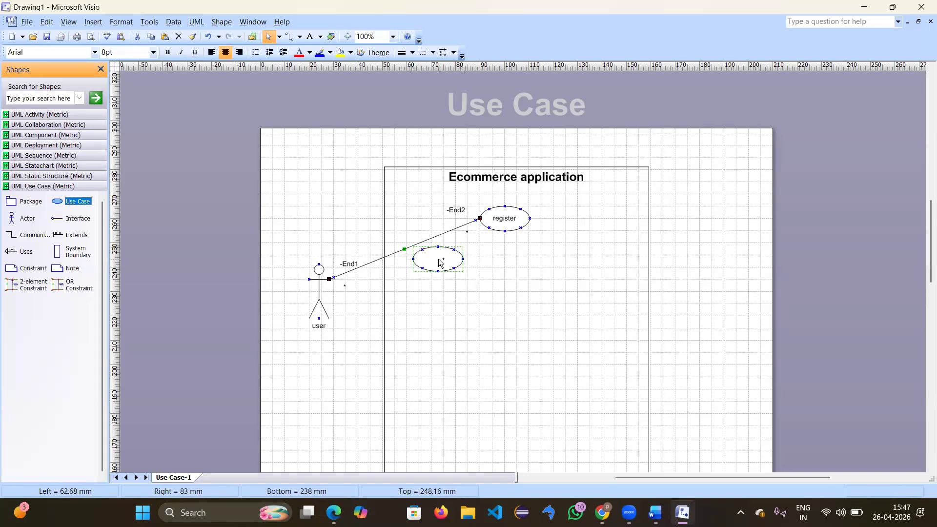
{"action": "left_click_drag", "start_coordinate": [81, 207], "coordinate": [491, 287]}
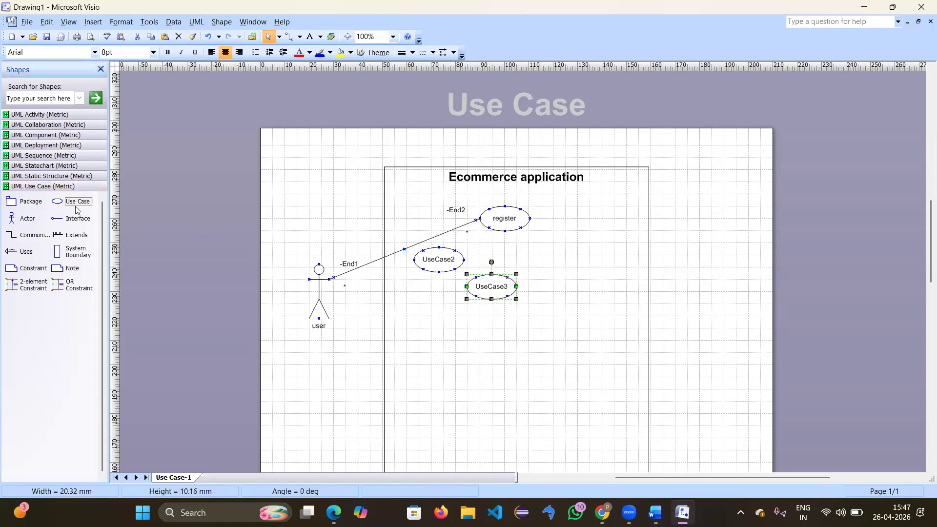
{"action": "left_click_drag", "start_coordinate": [76, 210], "coordinate": [555, 300]}
{"action": "left_click_drag", "start_coordinate": [562, 213], "coordinate": [596, 250]}
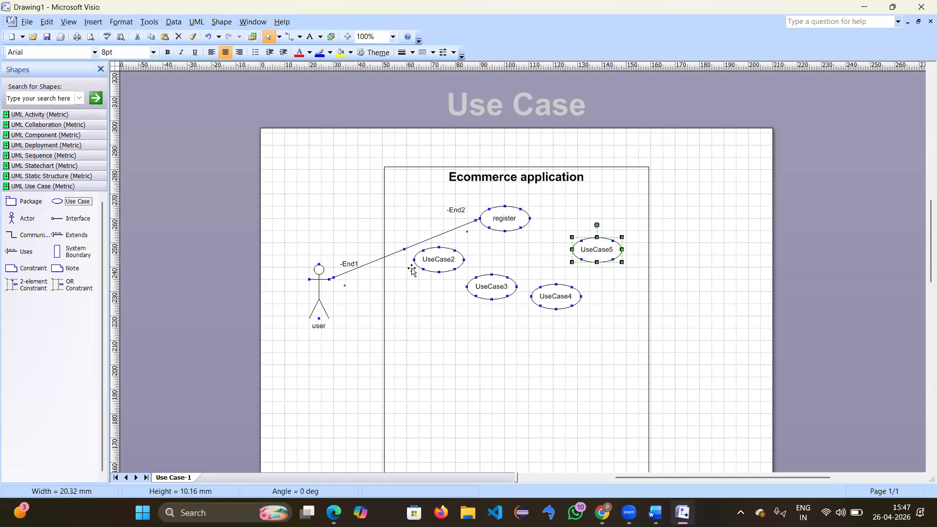
Step: Rename UseCase2 to 'name' and UseCase3 to 'password'
{"action": "double_click", "coordinate": [441, 263]}
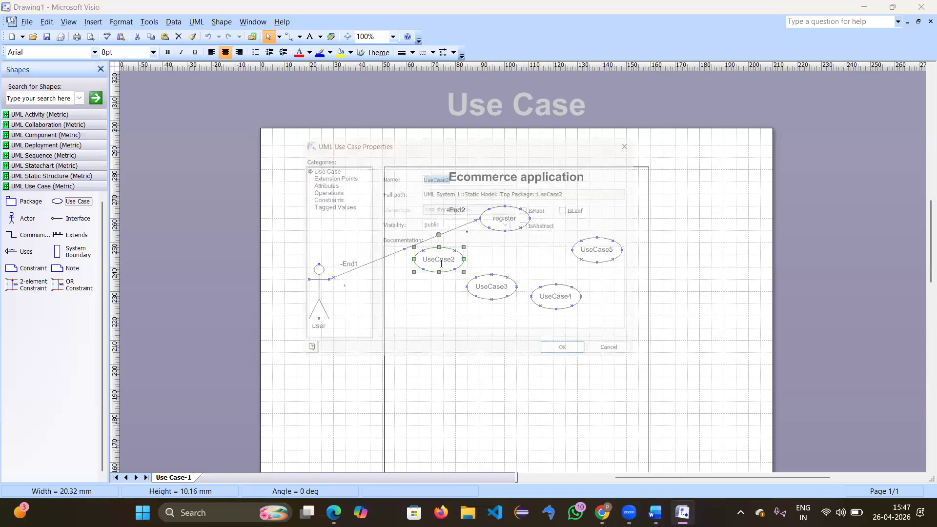
{"action": "key", "text": "BackSpace"}
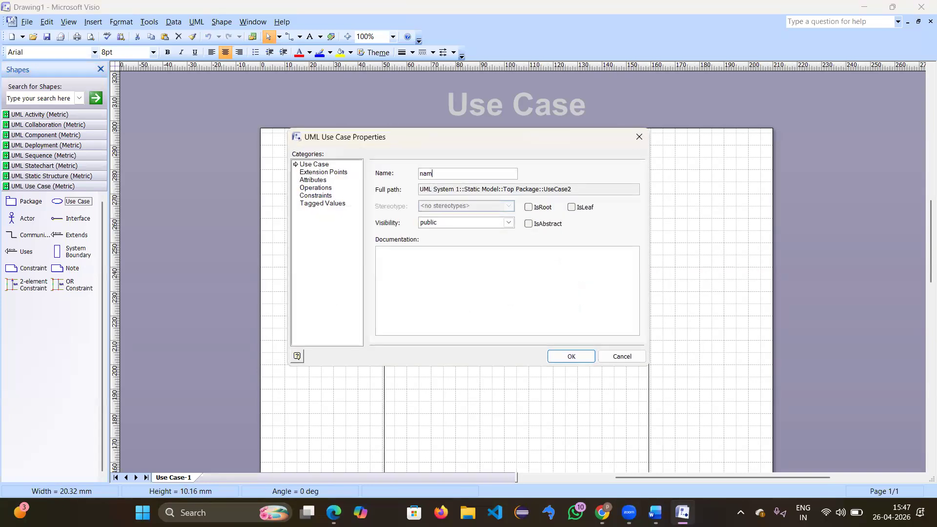
{"action": "type", "text": "name"}
{"action": "key", "text": "Return"}
{"action": "left_click", "coordinate": [502, 294]}
{"action": "double_click", "coordinate": [502, 293]}
{"action": "type", "text": "password"}
{"action": "key", "text": "Return"}
Step: Rename UseCase4 to 'email' and UseCase5 to 'nickname', then nudge email slightly upward
{"action": "double_click", "coordinate": [560, 294]}
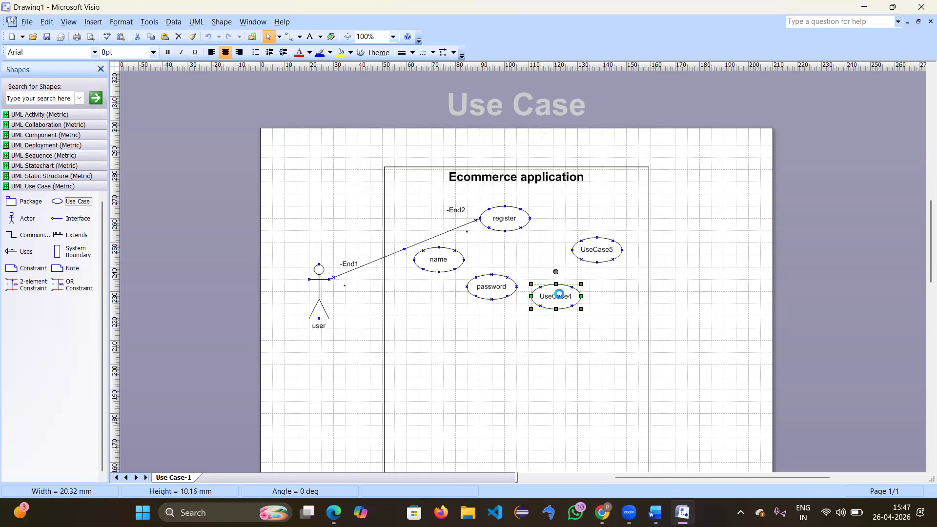
{"action": "type", "text": "email"}
{"action": "key", "text": "Return"}
{"action": "left_click", "coordinate": [601, 252]}
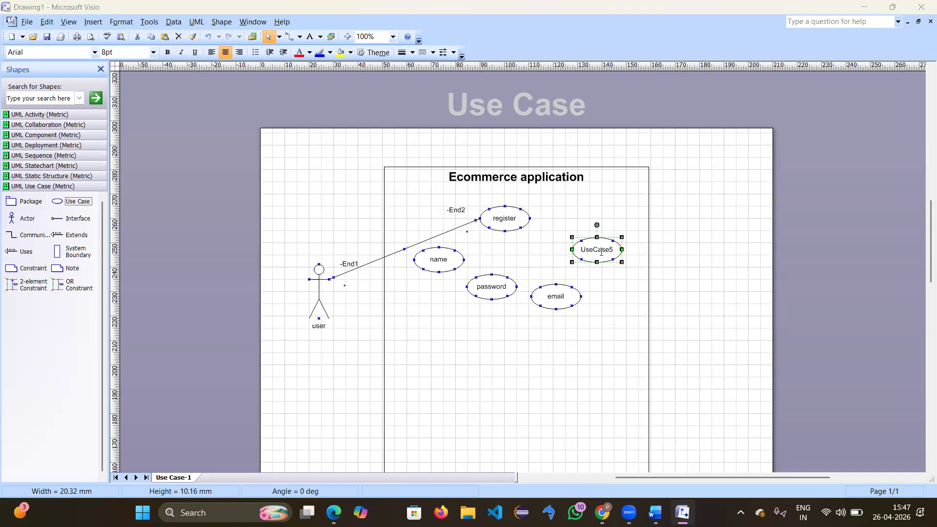
{"action": "double_click", "coordinate": [601, 252]}
{"action": "type", "text": "nickname"}
{"action": "key", "text": "Return"}
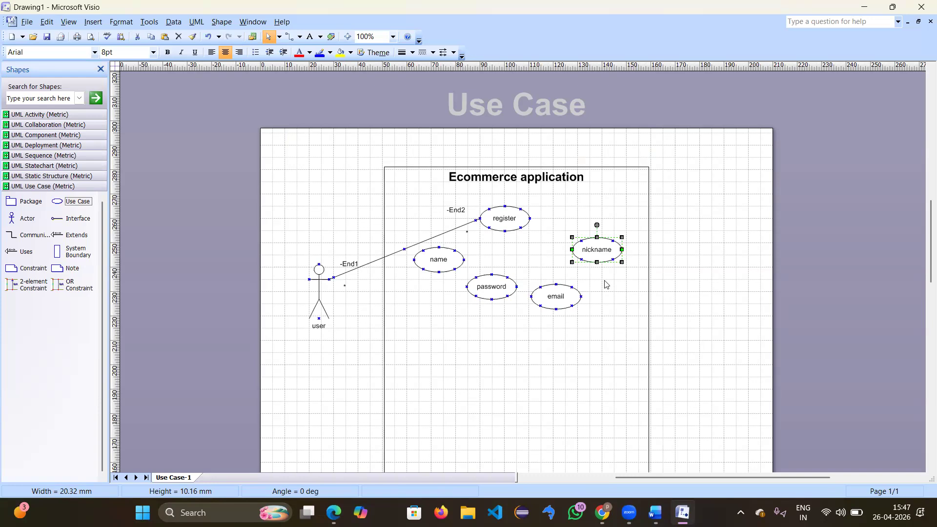
{"action": "left_click_drag", "start_coordinate": [554, 299], "coordinate": [552, 286]}
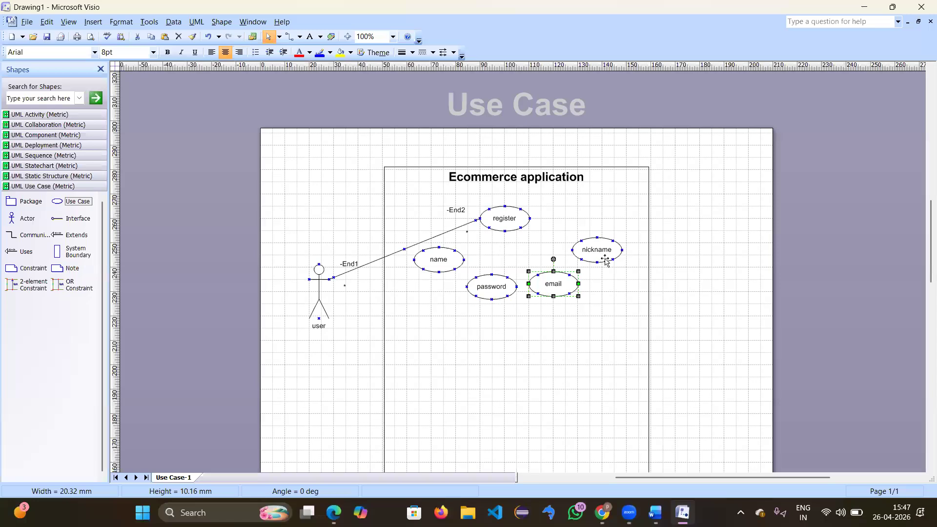
{"action": "left_click", "coordinate": [450, 418]}
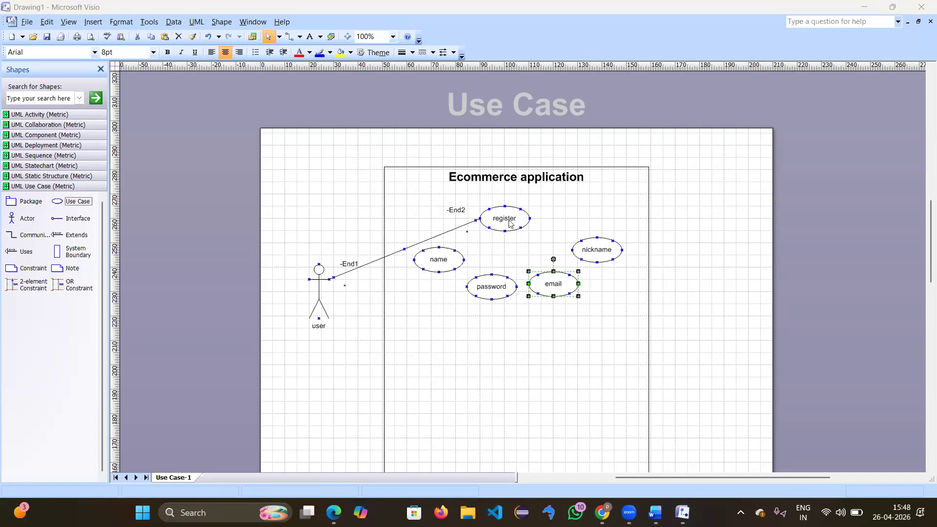
Step: Add three «uses» connectors from register to the name, password and email use cases
{"action": "left_click_drag", "start_coordinate": [23, 251], "coordinate": [440, 247]}
{"action": "left_click_drag", "start_coordinate": [27, 251], "coordinate": [492, 274]}
{"action": "left_click_drag", "start_coordinate": [29, 252], "coordinate": [540, 281]}
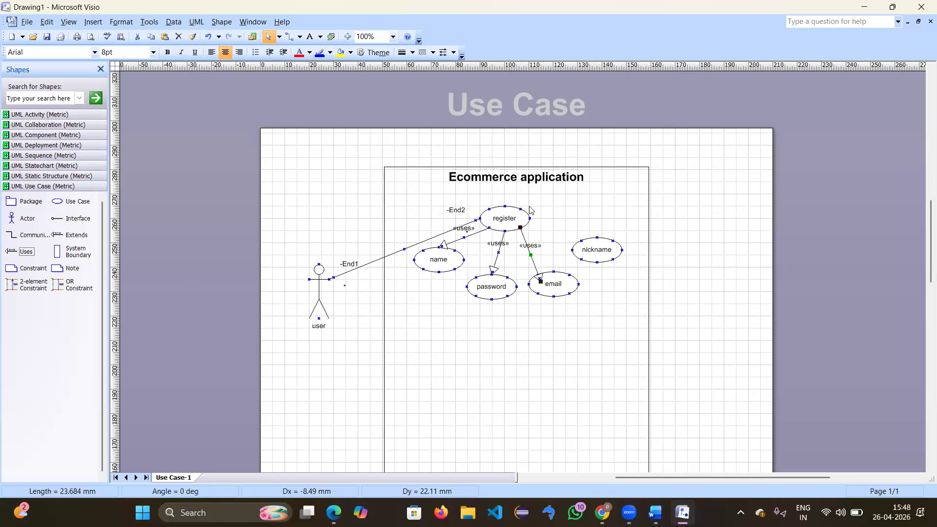
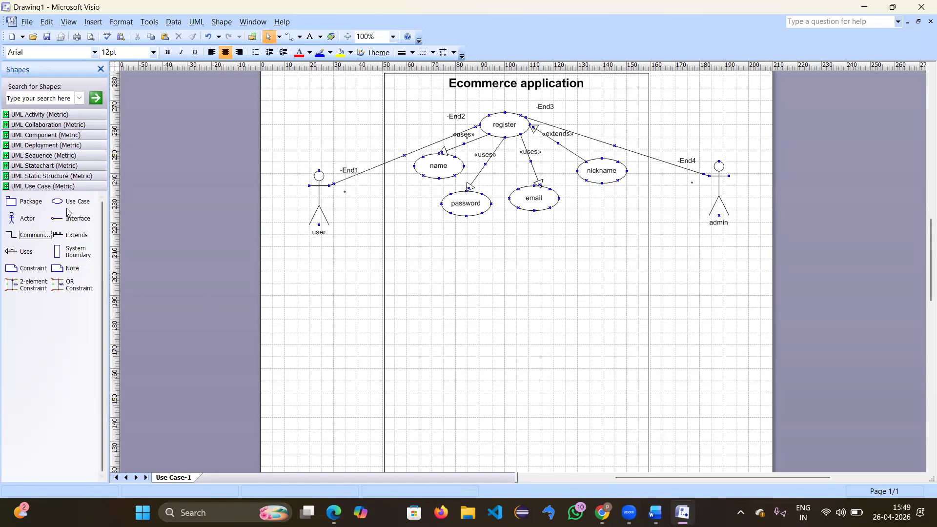
Step: Add a use case below password and email and name it login
{"action": "left_click_drag", "start_coordinate": [57, 201], "coordinate": [511, 244]}
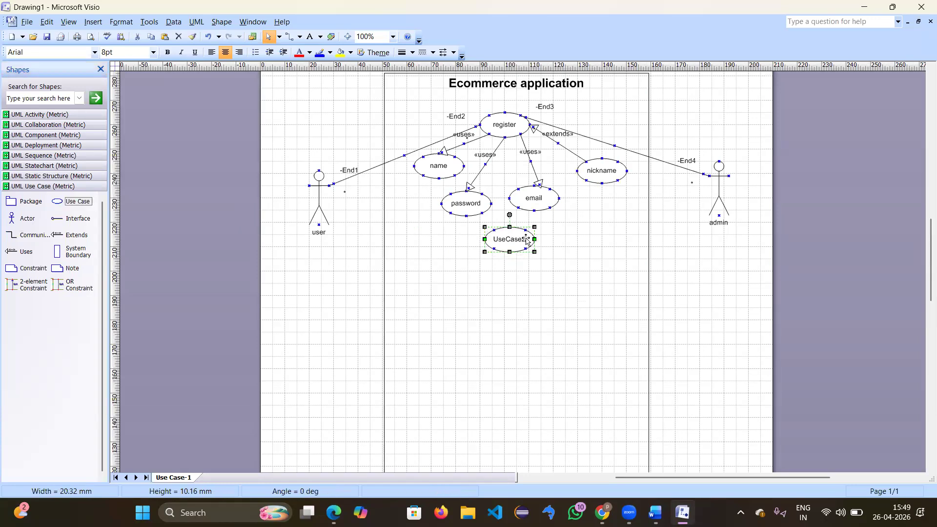
{"action": "double_click", "coordinate": [526, 239]}
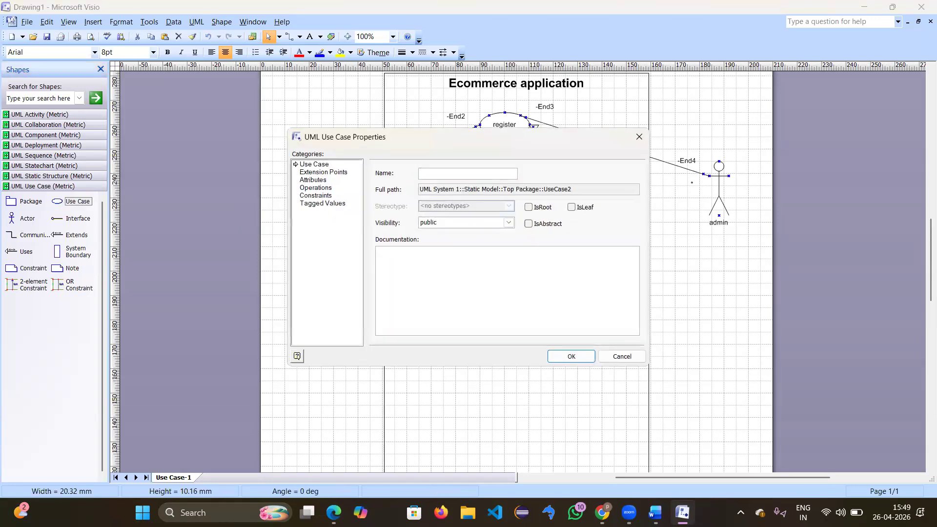
{"action": "type", "text": "login"}
{"action": "key", "text": "Return"}
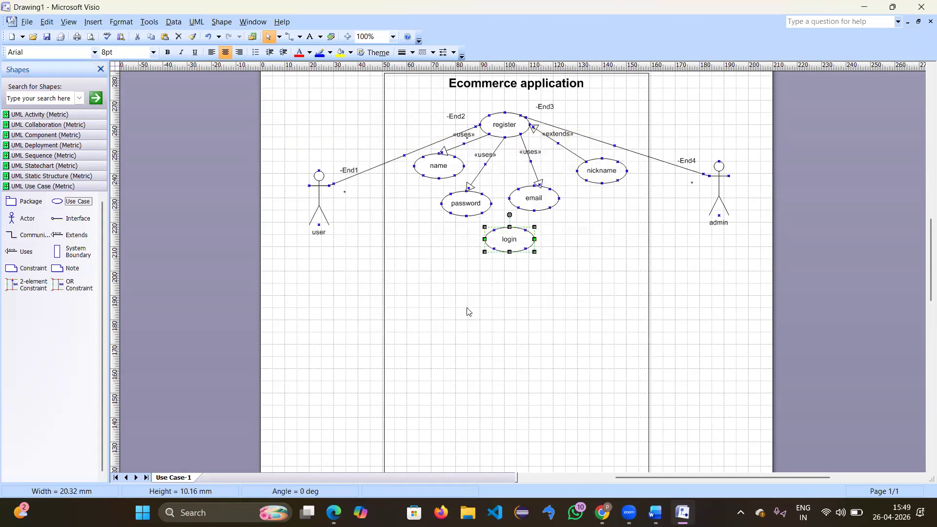
{"action": "left_click", "coordinate": [176, 274]}
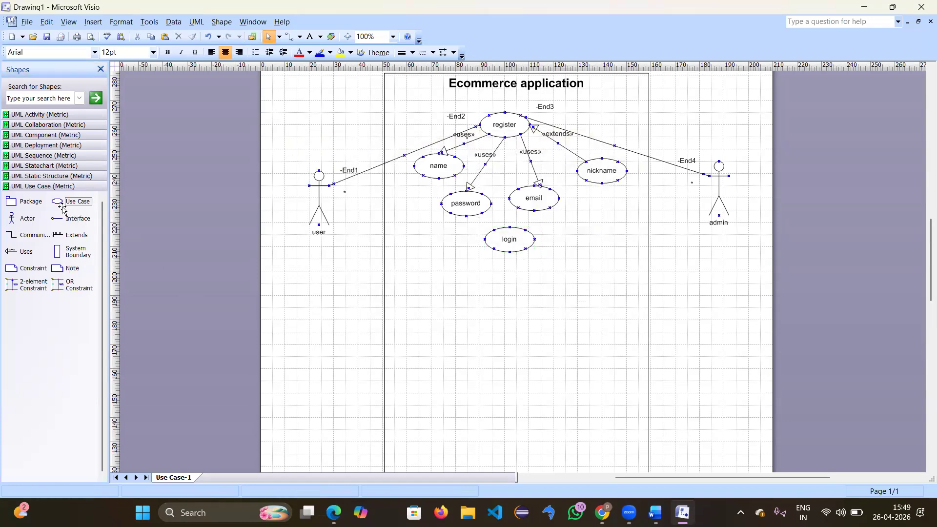
Step: Place three more use cases beneath login
{"action": "left_click_drag", "start_coordinate": [57, 201], "coordinate": [450, 280]}
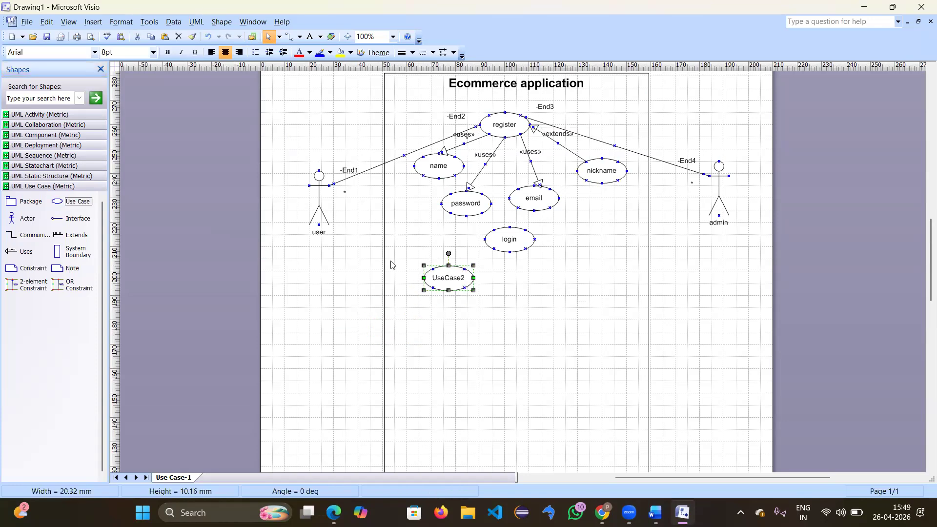
{"action": "left_click_drag", "start_coordinate": [510, 315], "coordinate": [505, 300]}
{"action": "left_click_drag", "start_coordinate": [70, 200], "coordinate": [578, 283]}
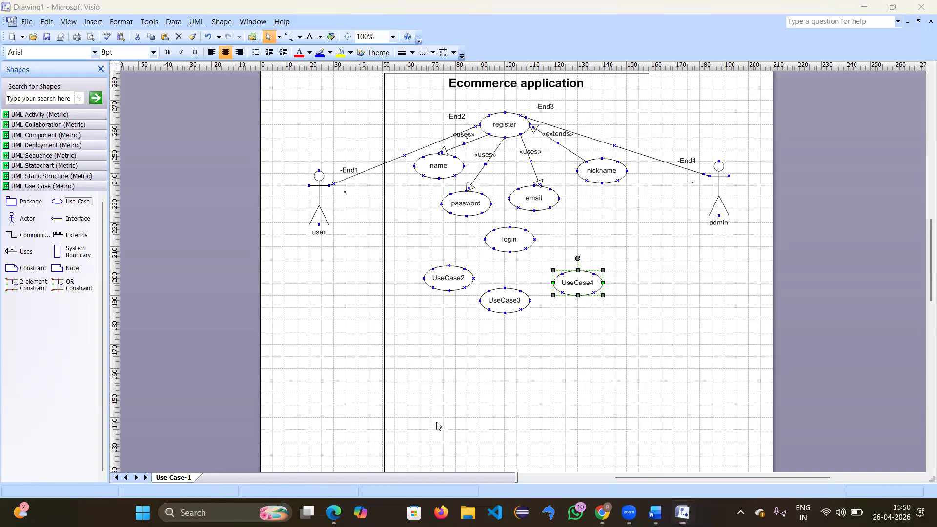
{"action": "left_click", "coordinate": [449, 279]}
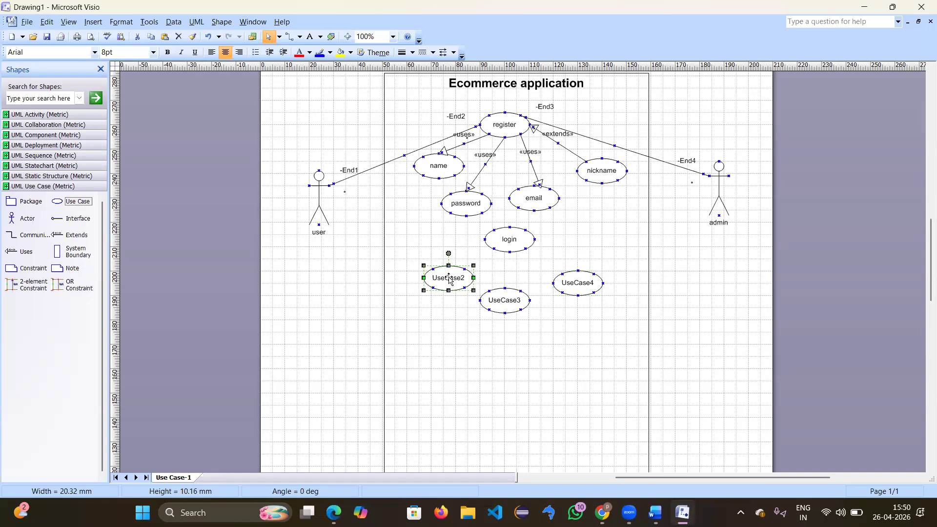
Step: Name the first two new use cases email and password
{"action": "double_click", "coordinate": [449, 278]}
{"action": "type", "text": "ema"}
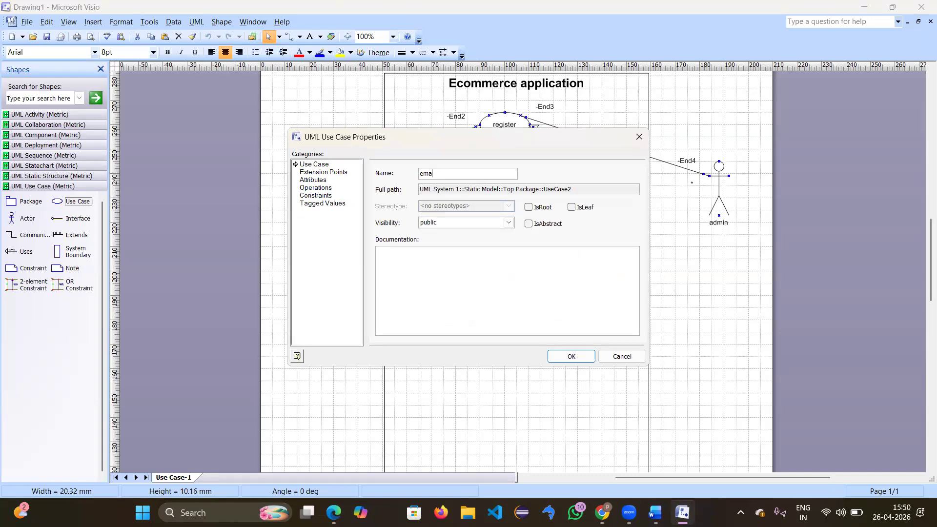
{"action": "type", "text": "il"}
{"action": "key", "text": "Return"}
{"action": "left_click", "coordinate": [502, 301]}
{"action": "double_click", "coordinate": [502, 301]}
{"action": "type", "text": "password"}
{"action": "key", "text": "Return"}
Step: Name the third new use case 'forget password'
{"action": "double_click", "coordinate": [579, 285]}
{"action": "type", "text": "for"}
{"action": "type", "text": "g"}
{"action": "key", "text": "BackSpace"}
{"action": "type", "text": "gey"}
{"action": "key", "text": "BackSpace"}
{"action": "key", "text": "BackSpace"}
{"action": "type", "text": "t password"}
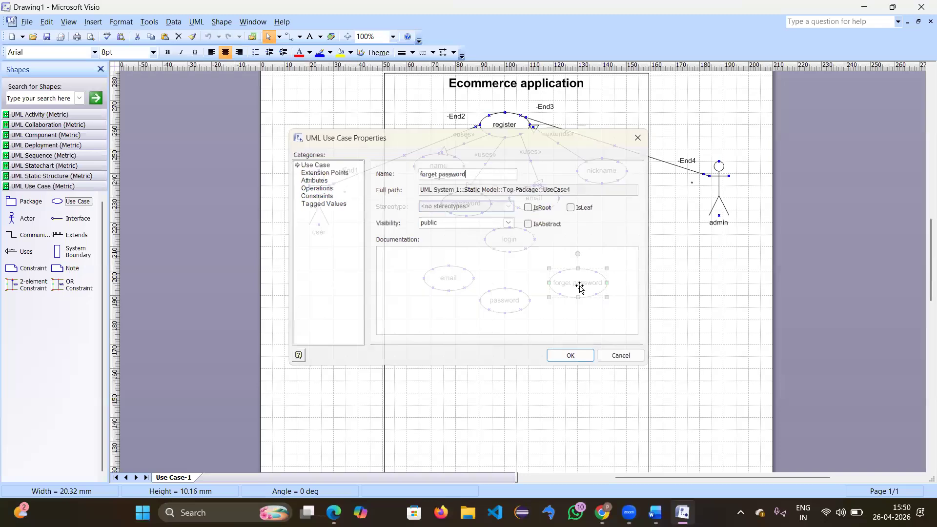
{"action": "key", "text": "Return"}
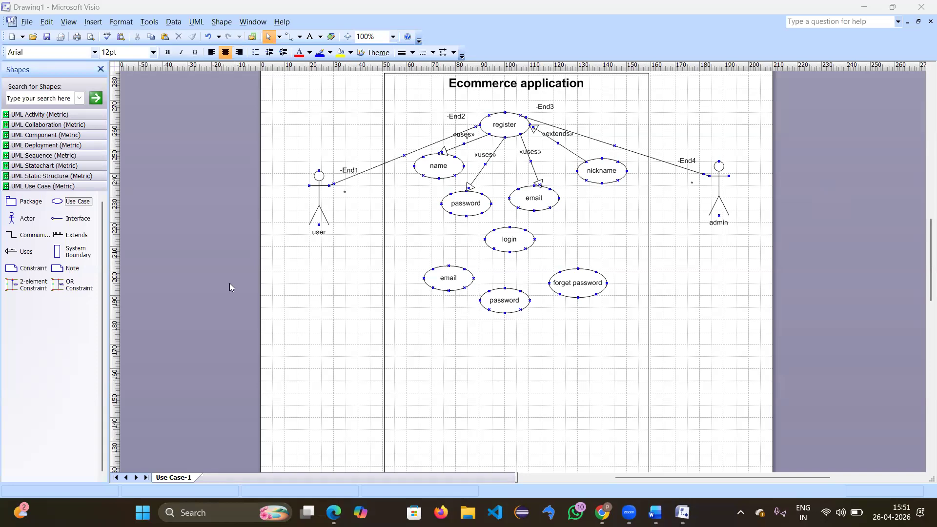
Step: Glue «uses» links from login to email and password, and an «extends» link to forget password
{"action": "left_click_drag", "start_coordinate": [25, 249], "coordinate": [468, 232]}
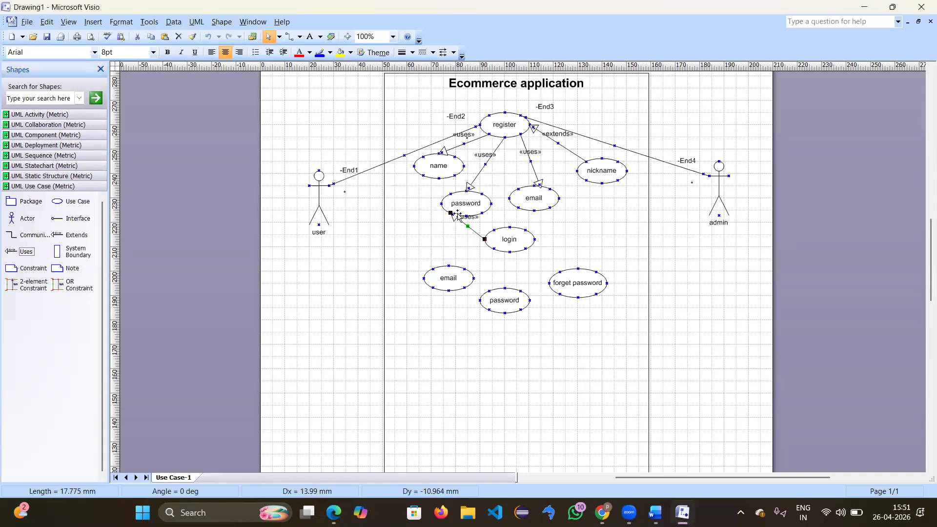
{"action": "left_click_drag", "start_coordinate": [451, 210], "coordinate": [449, 269]}
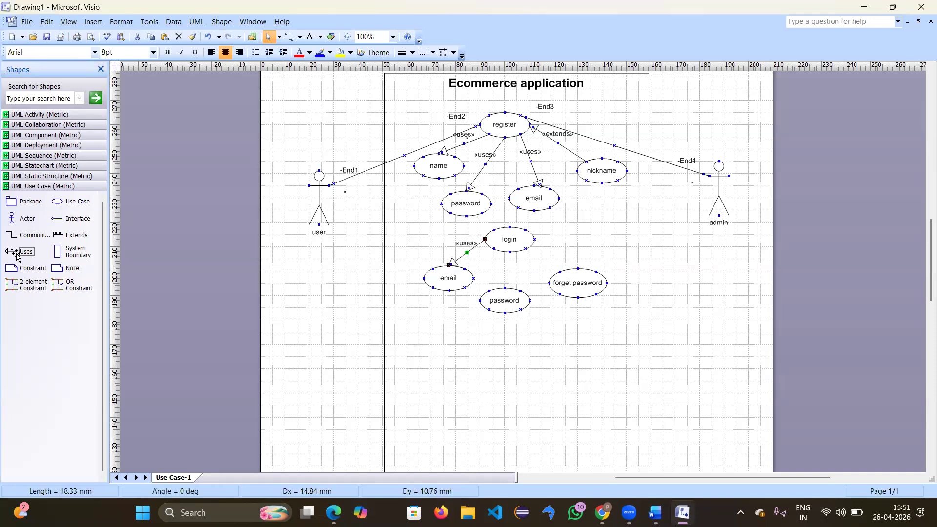
{"action": "left_click_drag", "start_coordinate": [24, 252], "coordinate": [505, 290]}
{"action": "left_click_drag", "start_coordinate": [515, 258], "coordinate": [449, 265]}
{"action": "left_click_drag", "start_coordinate": [74, 235], "coordinate": [525, 249]}
{"action": "left_click", "coordinate": [511, 370]}
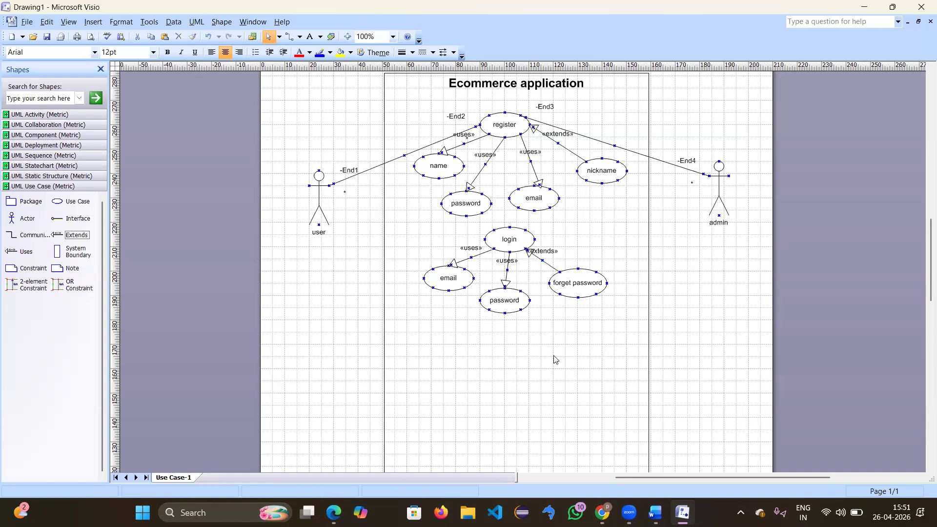
Step: Add a use case below the login group and name it product catlog
{"action": "scroll", "coordinate": [554, 360], "scroll_direction": "down", "scroll_amount": 3}
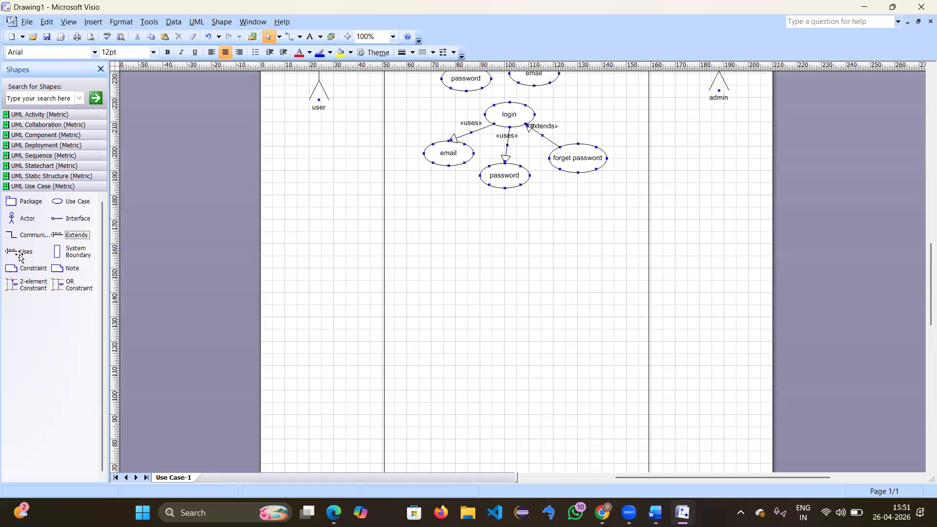
{"action": "left_click_drag", "start_coordinate": [57, 205], "coordinate": [504, 229]}
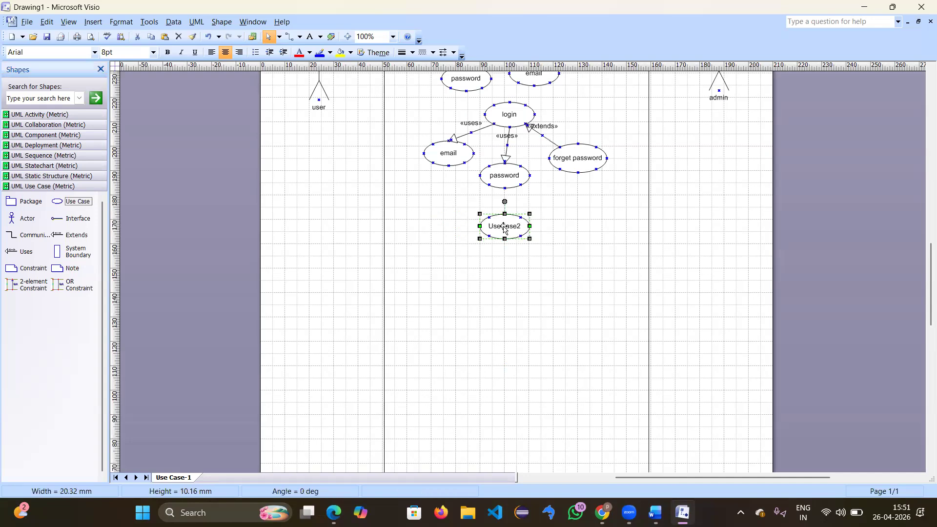
{"action": "double_click", "coordinate": [504, 228]}
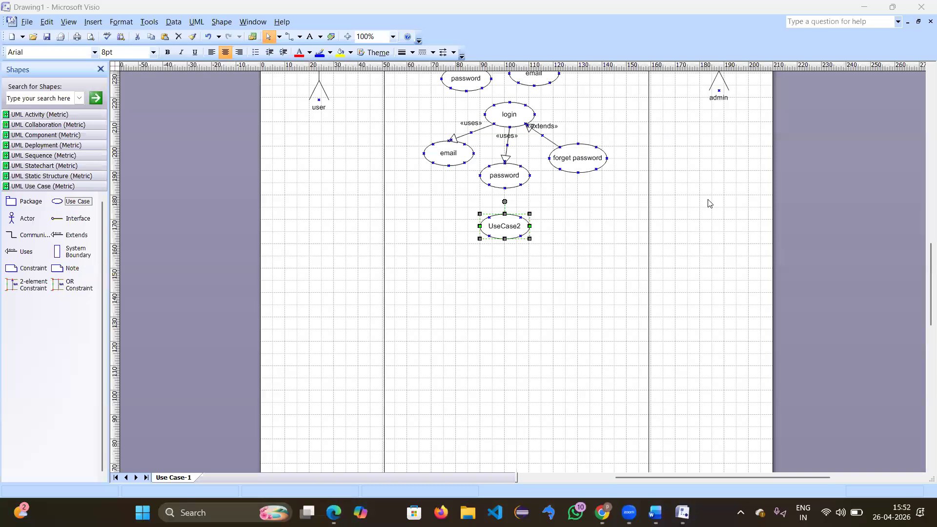
{"action": "double_click", "coordinate": [498, 219]}
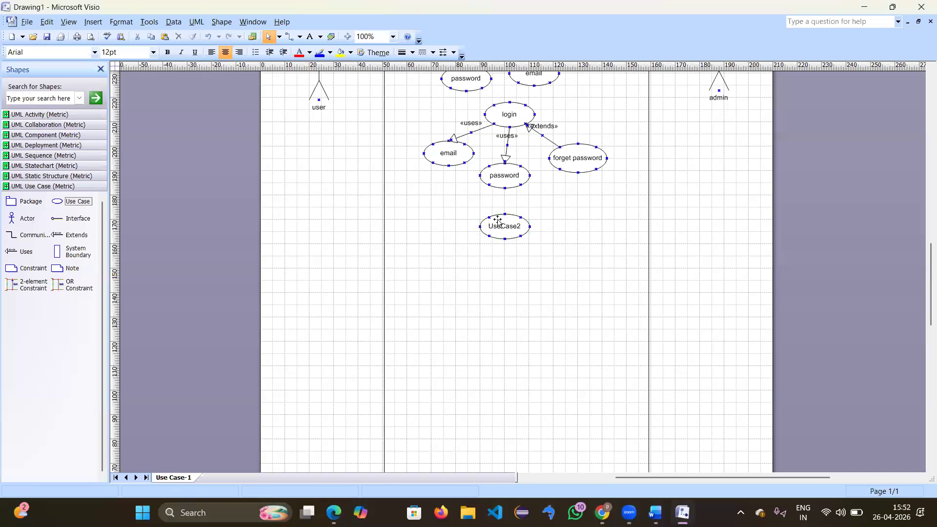
{"action": "left_click", "coordinate": [503, 234]}
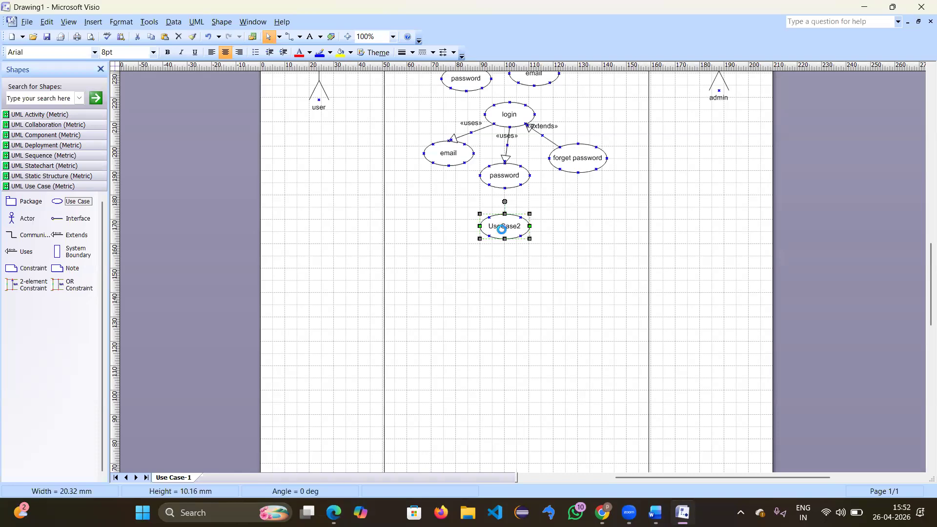
{"action": "double_click", "coordinate": [503, 233]}
{"action": "type", "text": "\\"}
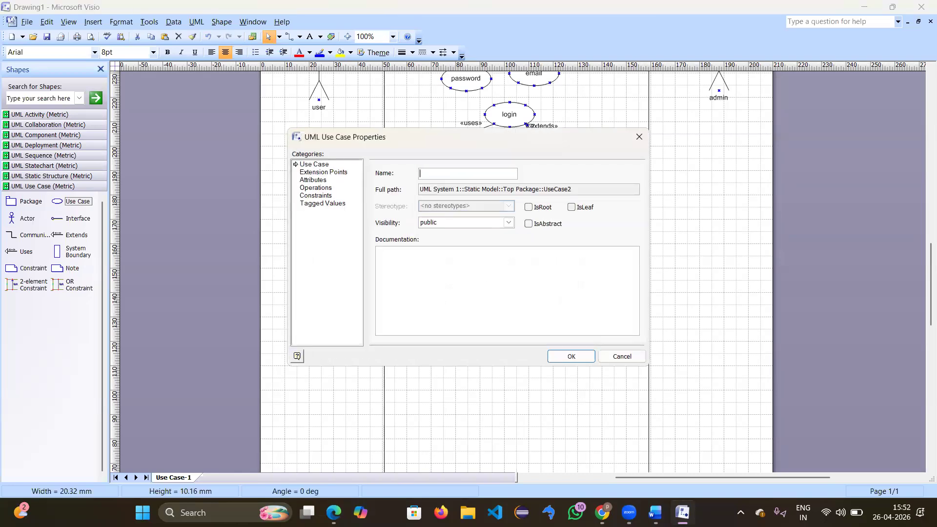
{"action": "type", "text": "product catlog"}
{"action": "key", "text": "Return"}
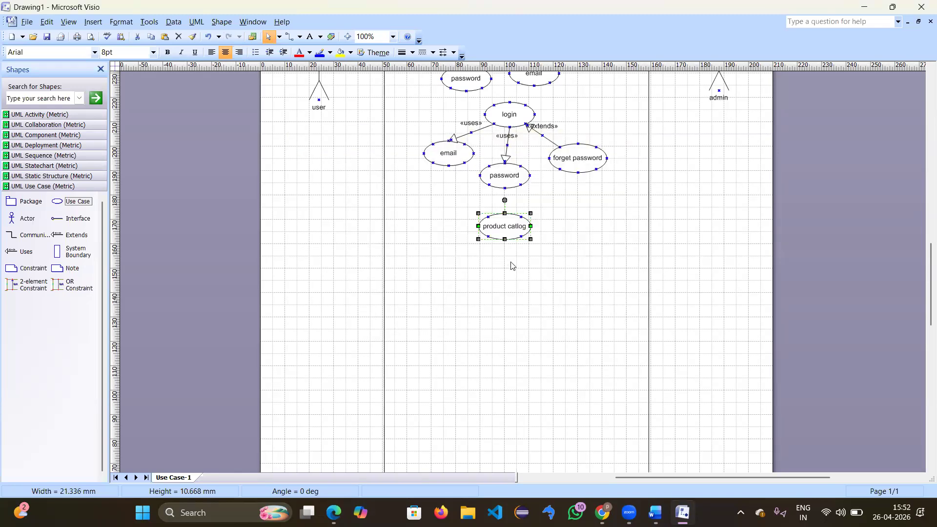
{"action": "left_click", "coordinate": [506, 292]}
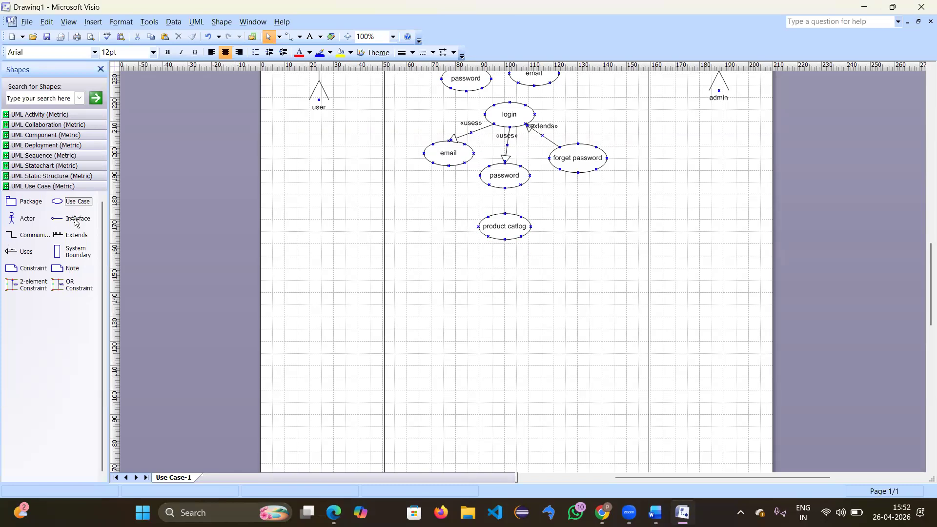
Step: Place three more use cases beneath product catlog
{"action": "left_click_drag", "start_coordinate": [57, 201], "coordinate": [442, 276]}
{"action": "left_click_drag", "start_coordinate": [76, 201], "coordinate": [506, 298]}
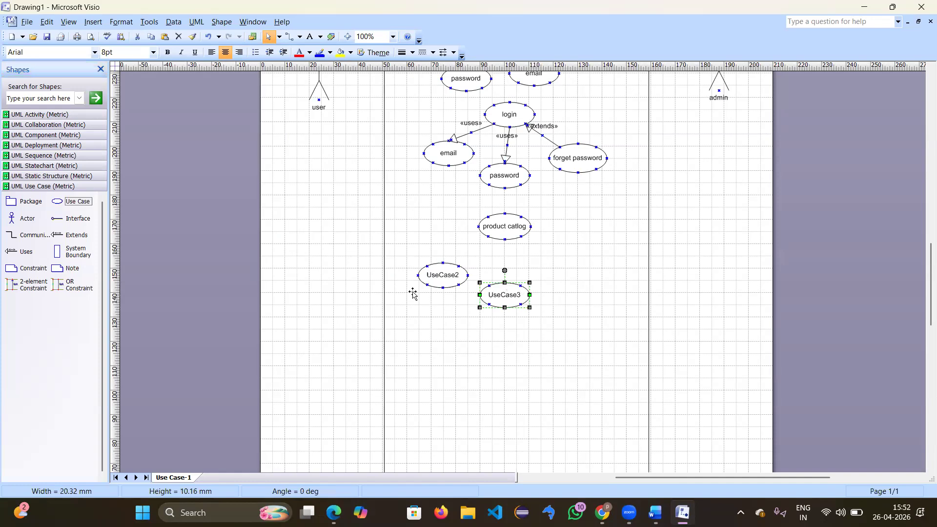
{"action": "left_click_drag", "start_coordinate": [71, 201], "coordinate": [569, 272]}
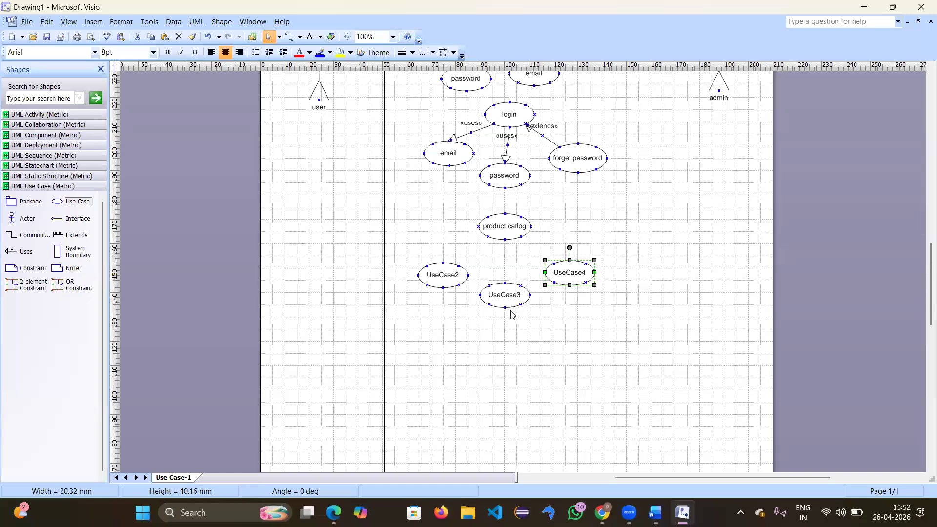
Step: Rename UseCase2 to fav and UseCase3 to search
{"action": "left_click", "coordinate": [440, 273]}
{"action": "double_click", "coordinate": [440, 272]}
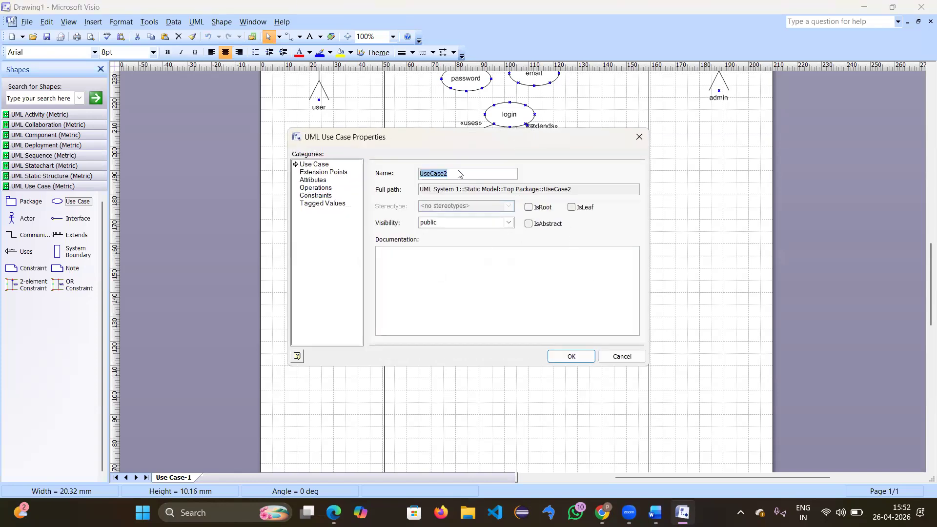
{"action": "key", "text": "BackSpace"}
{"action": "left_click", "coordinate": [458, 175]}
{"action": "key", "text": "Return"}
{"action": "left_click", "coordinate": [510, 294]}
{"action": "double_click", "coordinate": [509, 294]}
{"action": "left_click", "coordinate": [571, 357]}
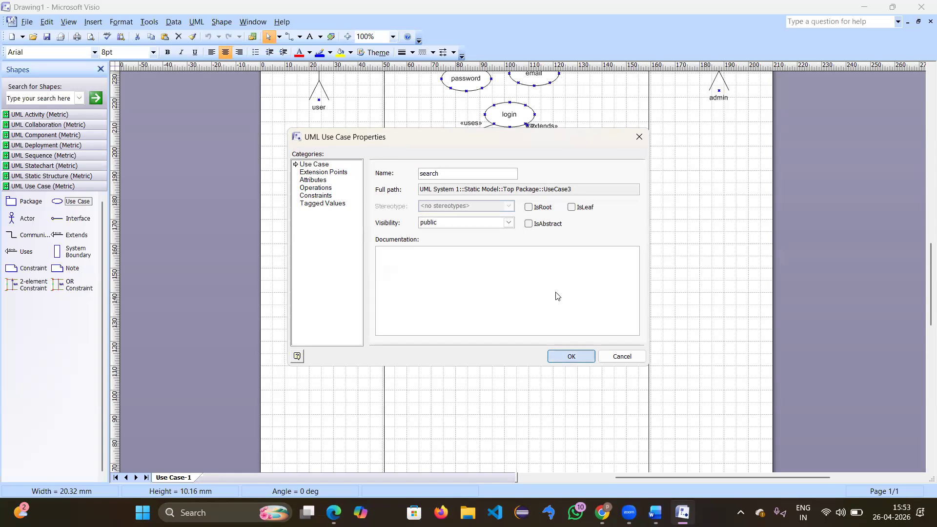
Step: Rename UseCase4 to 'add to cart'
{"action": "left_click", "coordinate": [571, 283]}
{"action": "double_click", "coordinate": [570, 277]}
{"action": "type", "text": "add to cart"}
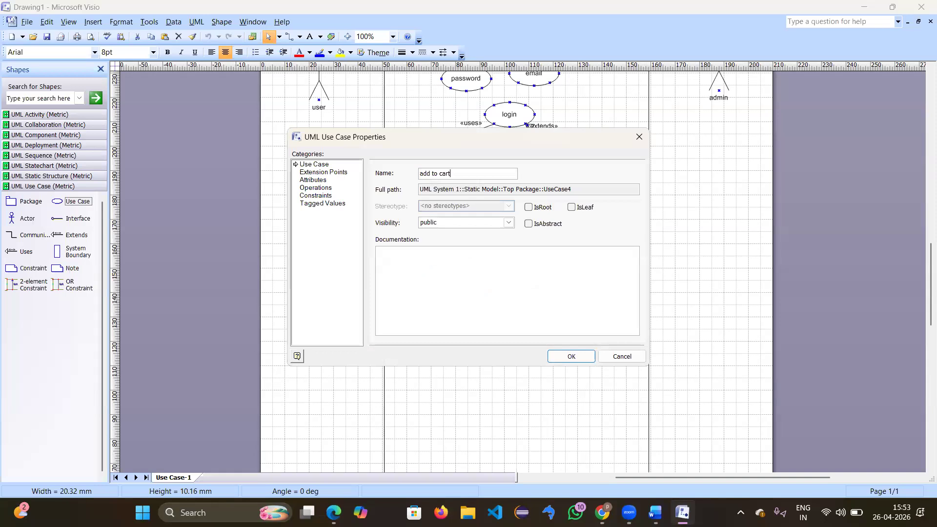
{"action": "key", "text": "Return"}
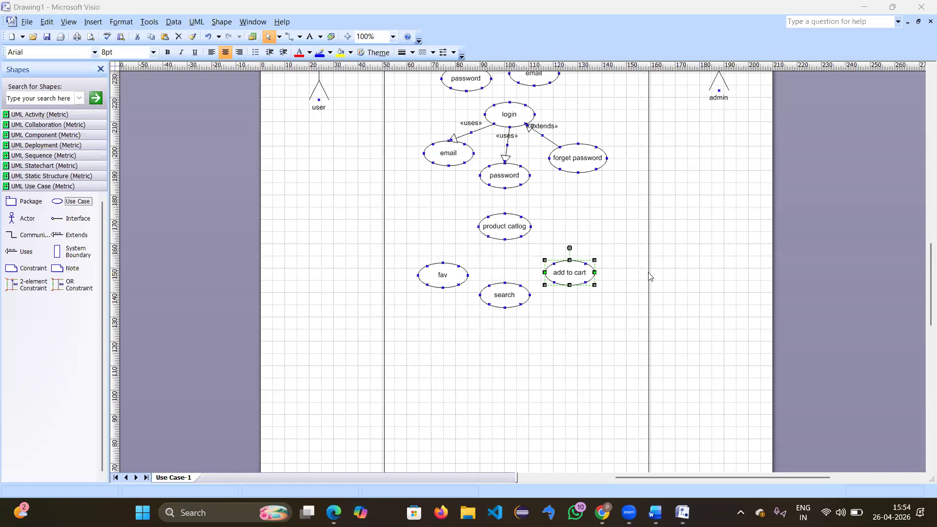
{"action": "left_click", "coordinate": [565, 319]}
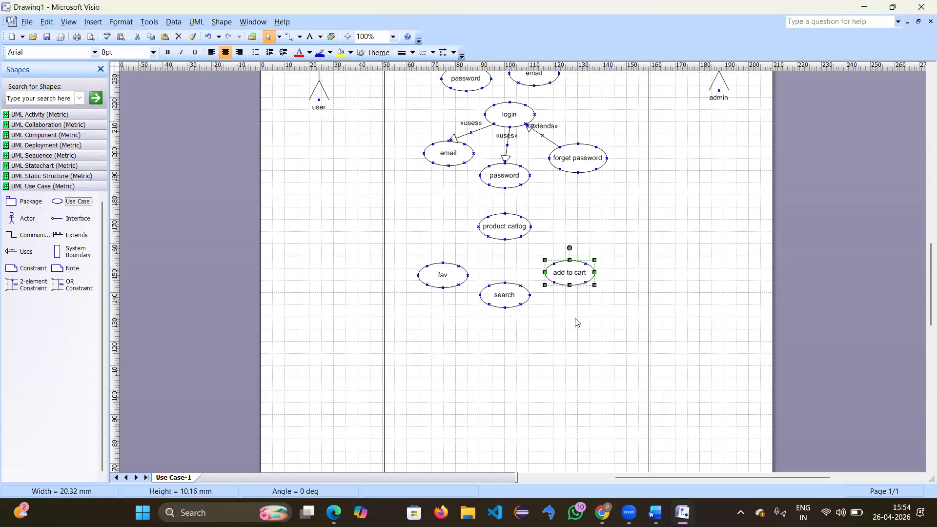
{"action": "left_click", "coordinate": [576, 322]}
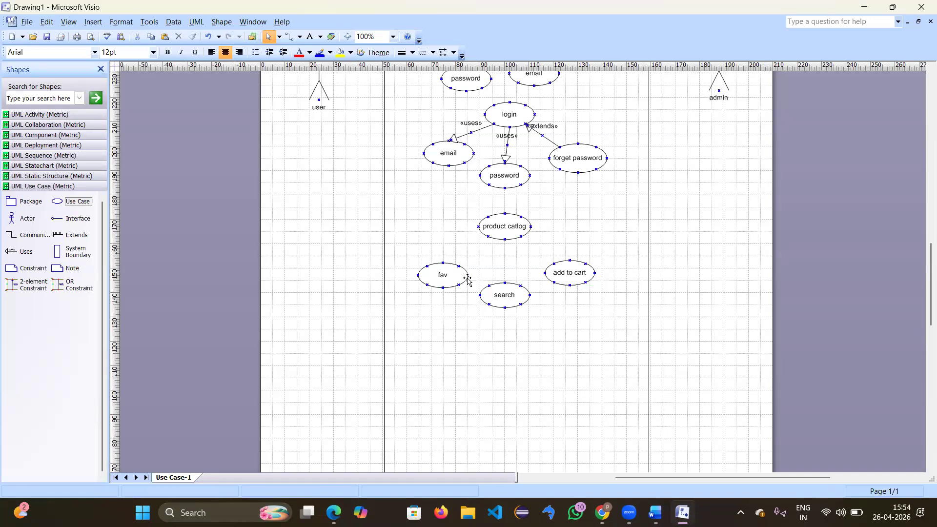
Step: Glue «extends» links from fav, search and add to cart to product catlog
{"action": "left_click_drag", "start_coordinate": [71, 239], "coordinate": [423, 248]}
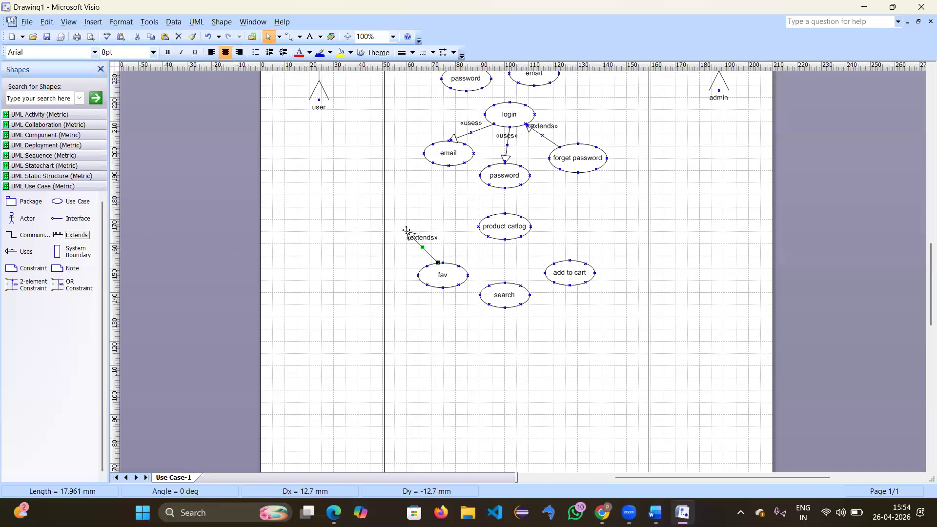
{"action": "left_click_drag", "start_coordinate": [483, 237], "coordinate": [487, 236]}
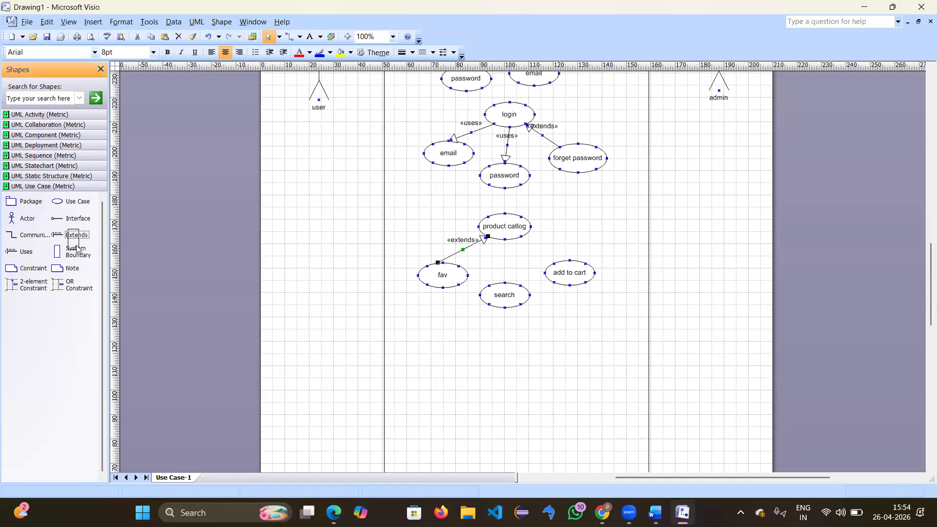
{"action": "left_click_drag", "start_coordinate": [77, 235], "coordinate": [504, 239]}
{"action": "left_click_drag", "start_coordinate": [76, 235], "coordinate": [556, 248]}
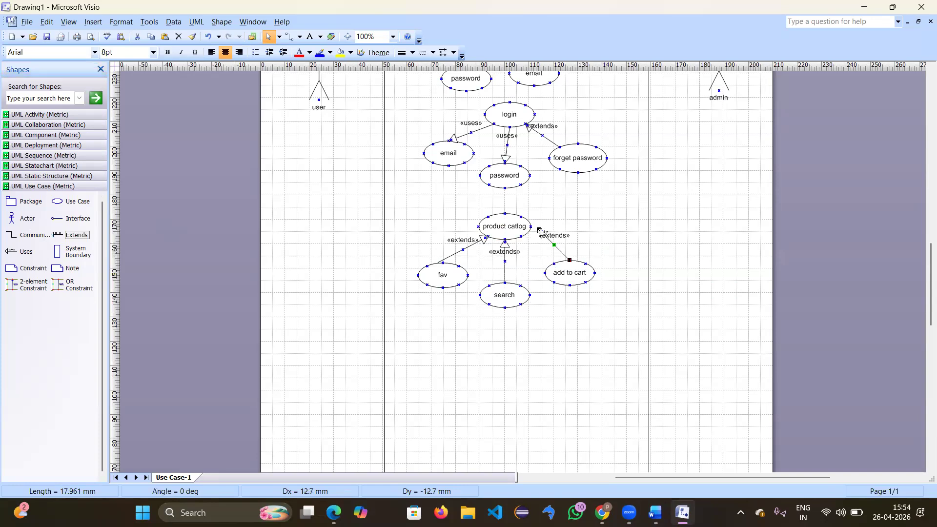
{"action": "left_click_drag", "start_coordinate": [539, 228], "coordinate": [520, 236]}
{"action": "left_click", "coordinate": [383, 177]}
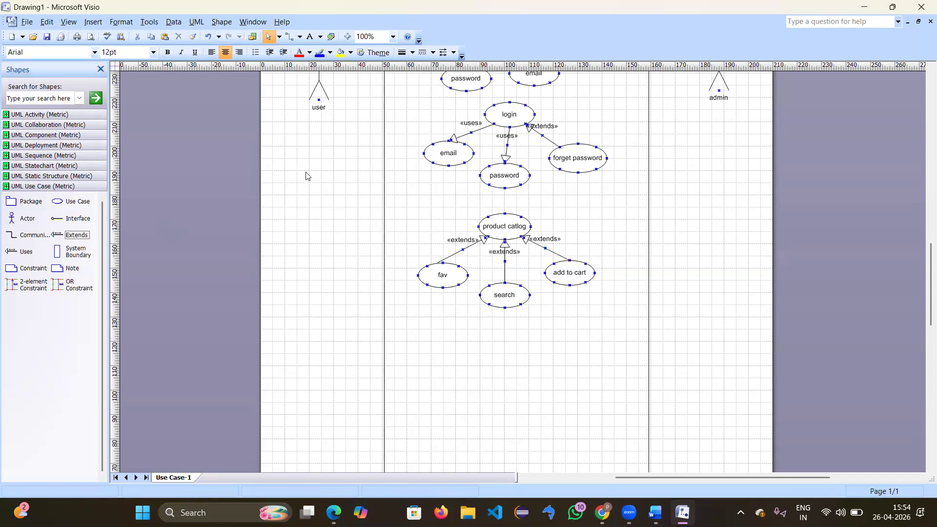
{"action": "scroll", "coordinate": [307, 172], "scroll_direction": "up", "scroll_amount": 7}
{"action": "scroll", "coordinate": [307, 172], "scroll_direction": "down", "scroll_amount": 7}
Step: Connect the user and admin actors to login with communication lines
{"action": "scroll", "coordinate": [358, 211], "scroll_direction": "up", "scroll_amount": 5}
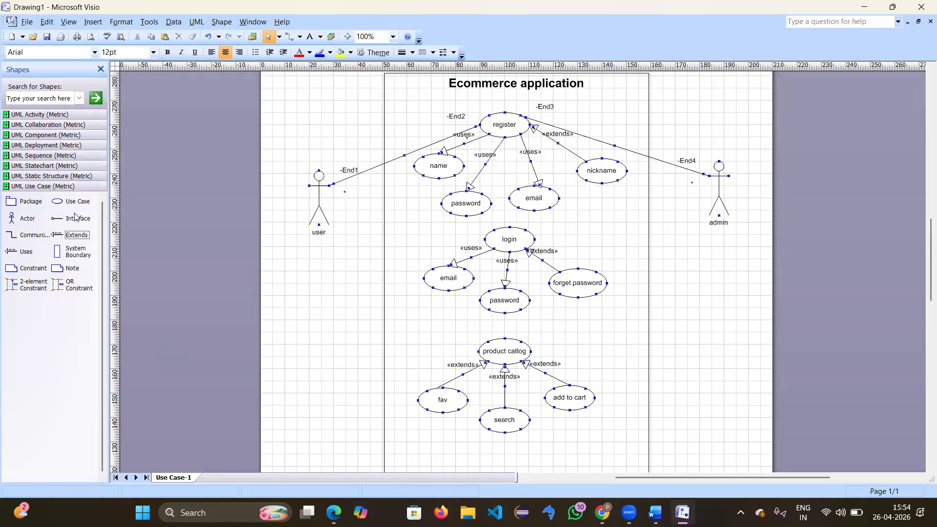
{"action": "left_click_drag", "start_coordinate": [21, 238], "coordinate": [347, 206]}
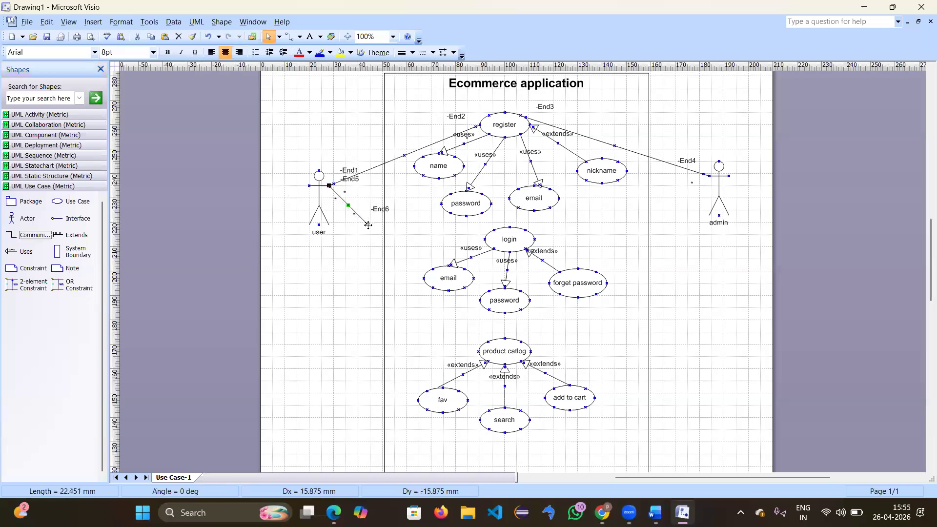
{"action": "left_click_drag", "start_coordinate": [444, 240], "coordinate": [484, 239]}
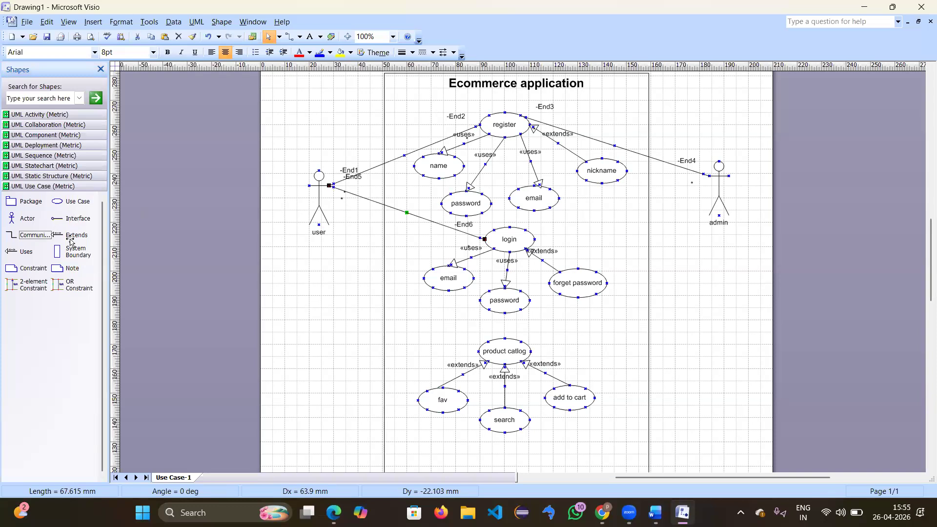
{"action": "left_click_drag", "start_coordinate": [34, 234], "coordinate": [708, 176]}
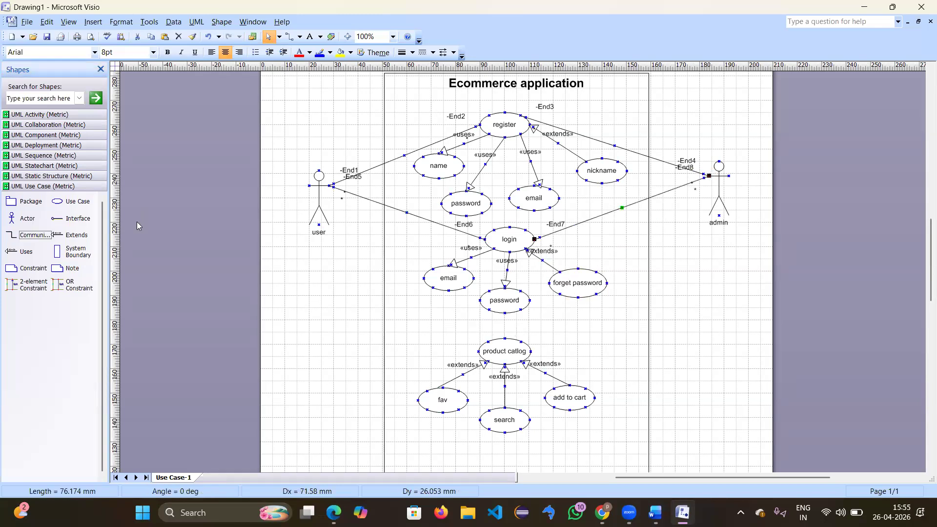
Step: Paste a copy of the admin–login line and glue it between admin and product catlog
{"action": "left_click", "coordinate": [165, 200]}
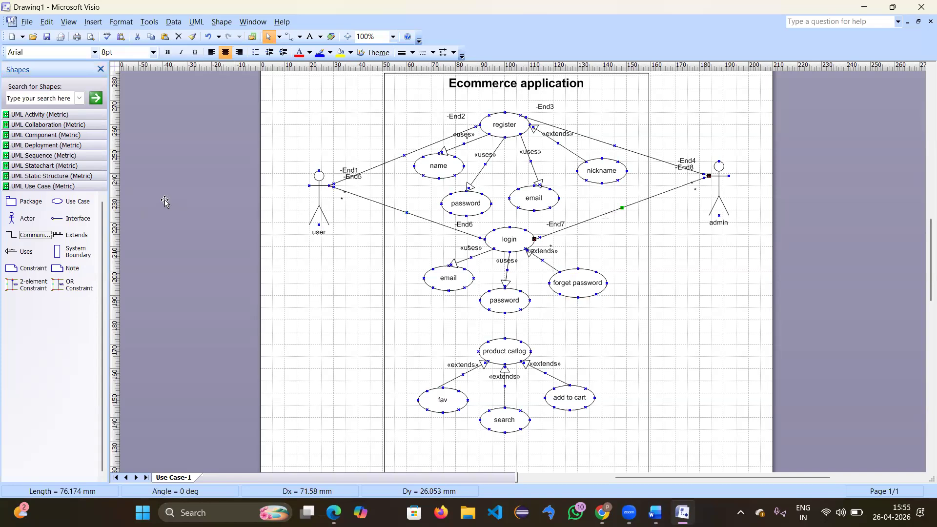
{"action": "left_click", "coordinate": [588, 220]}
{"action": "key", "text": "ctrl+v"}
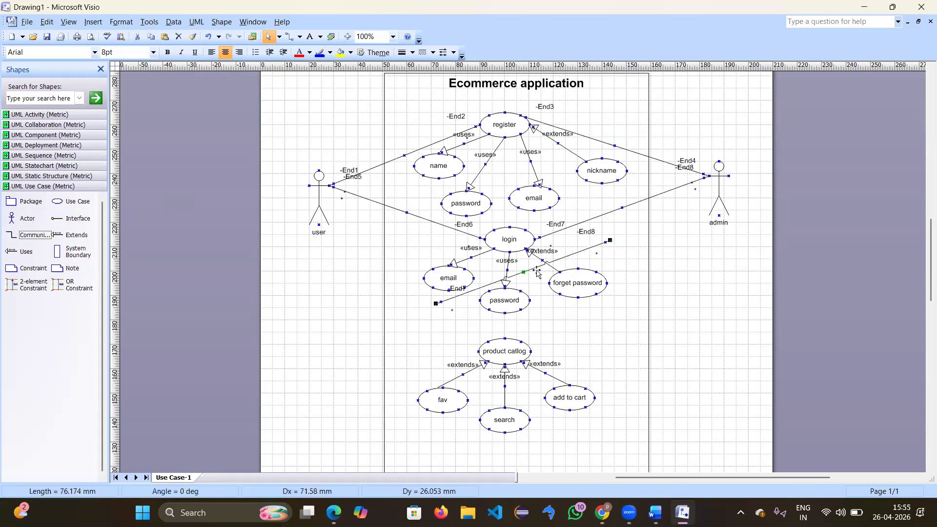
{"action": "left_click_drag", "start_coordinate": [523, 272], "coordinate": [684, 283]}
{"action": "left_click_drag", "start_coordinate": [717, 186], "coordinate": [709, 176]}
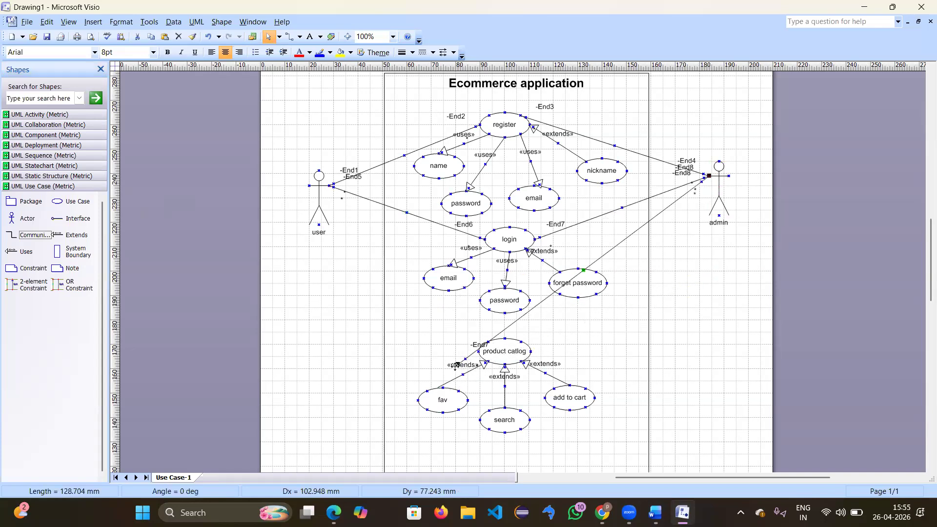
{"action": "left_click_drag", "start_coordinate": [546, 344], "coordinate": [530, 351]}
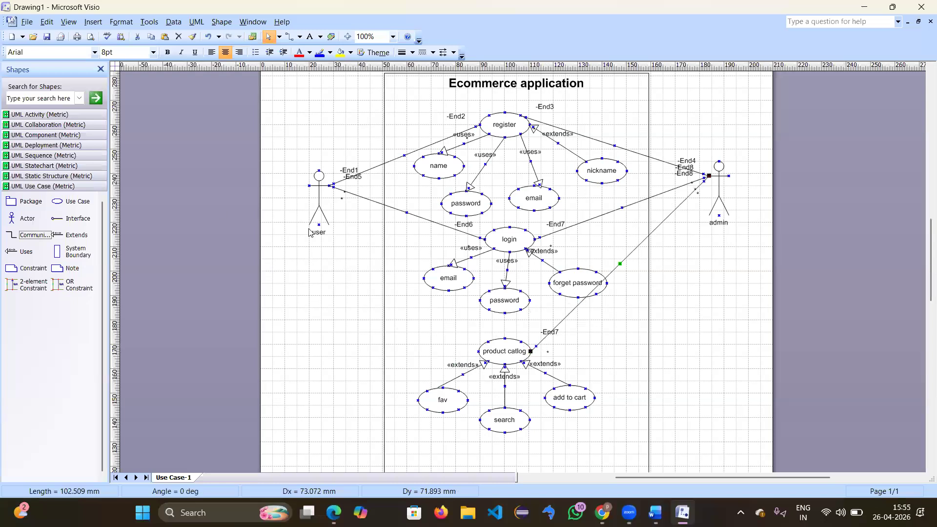
{"action": "left_click_drag", "start_coordinate": [29, 235], "coordinate": [478, 351]}
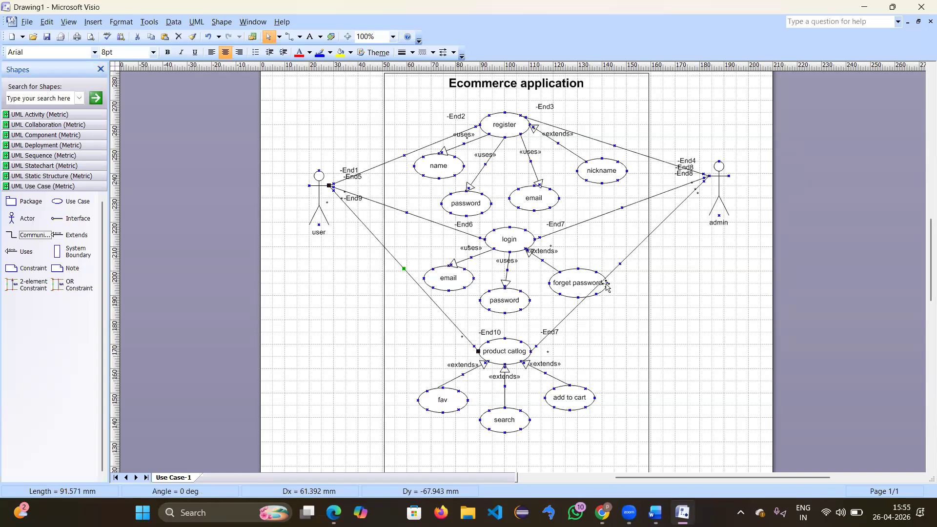
Step: Make the admin and user lines to product catlog right-angle connectors
{"action": "left_click", "coordinate": [622, 260]}
{"action": "right_click", "coordinate": [622, 261]}
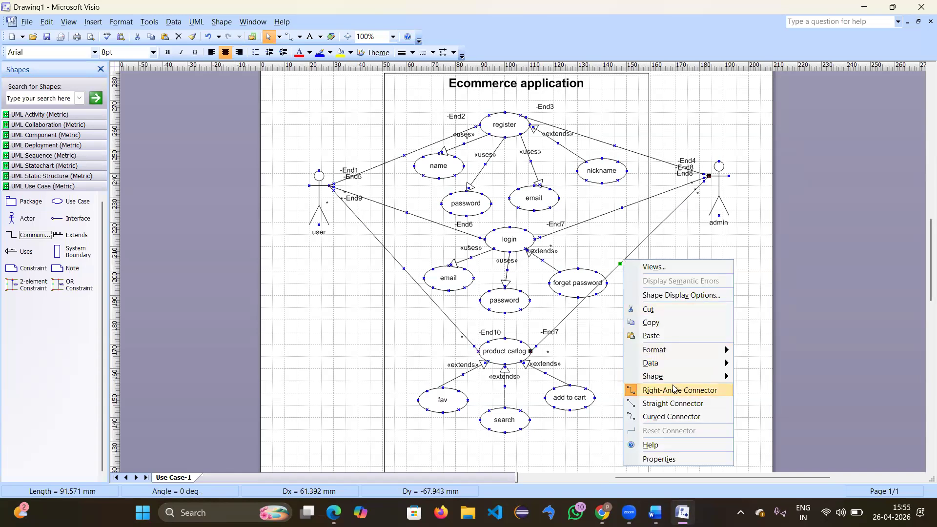
{"action": "left_click", "coordinate": [673, 390]}
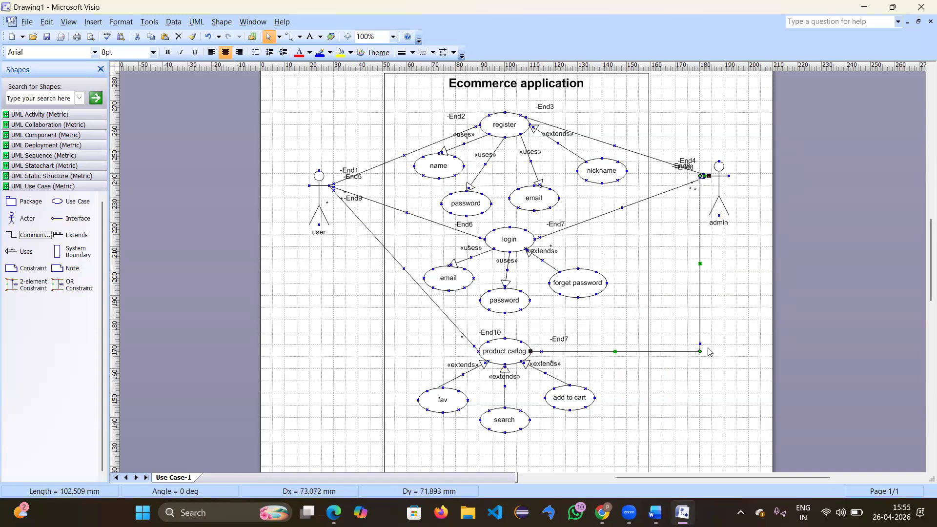
{"action": "right_click", "coordinate": [394, 262]}
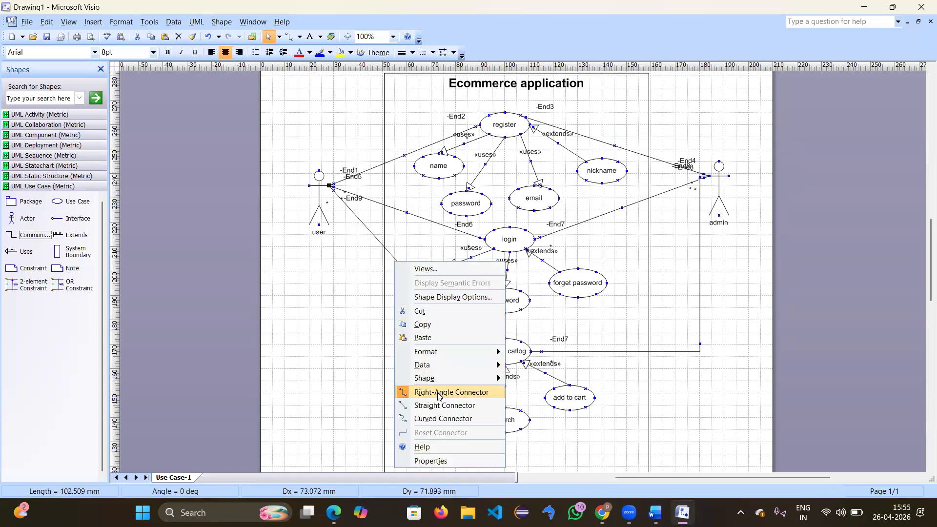
{"action": "left_click", "coordinate": [438, 396]}
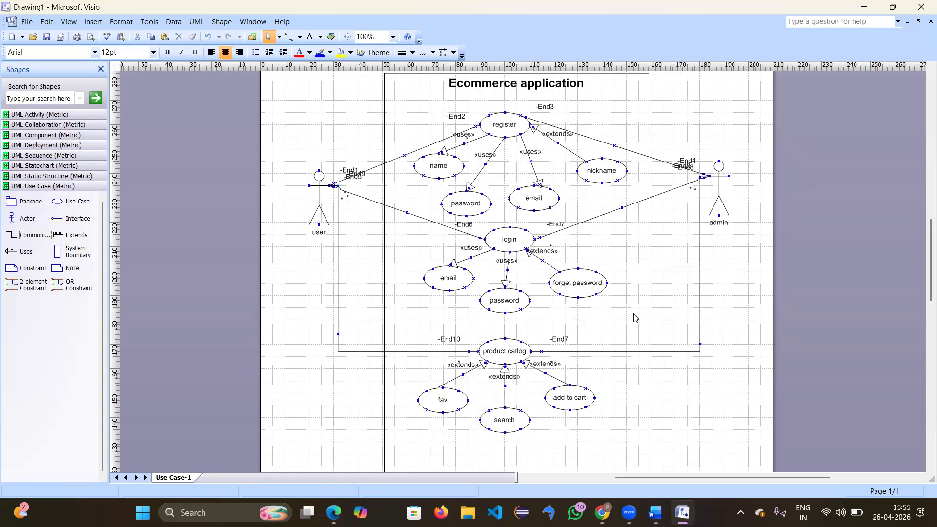
{"action": "scroll", "coordinate": [635, 317], "scroll_direction": "down", "scroll_amount": 2}
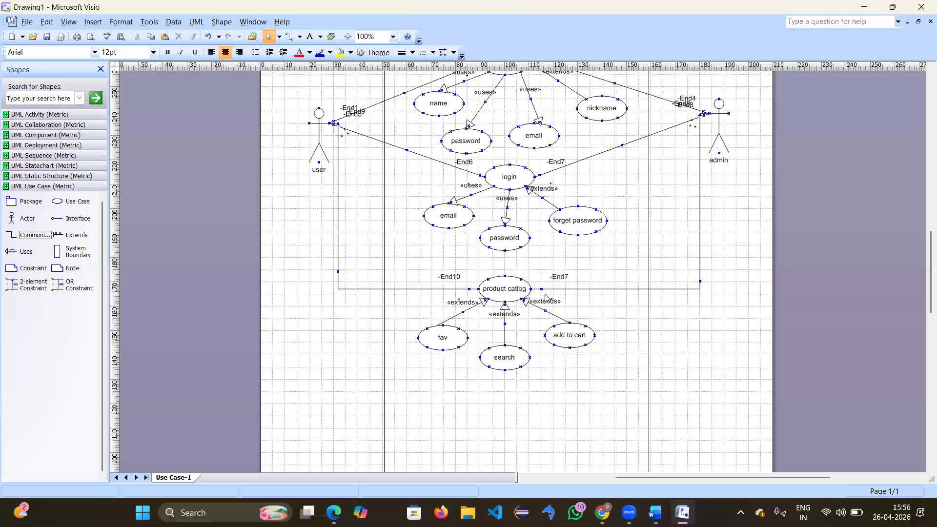
Step: Add a use case below search and name it payment
{"action": "scroll", "coordinate": [524, 380], "scroll_direction": "down", "scroll_amount": 1}
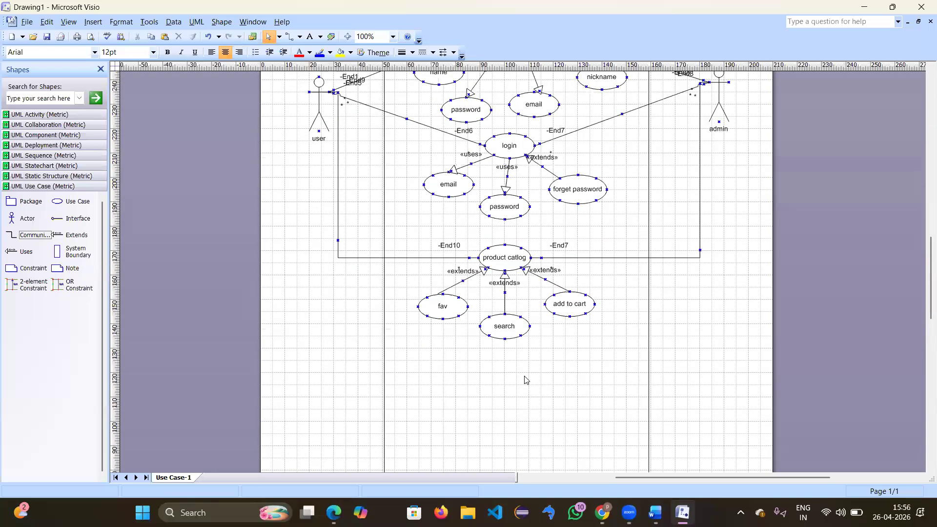
{"action": "scroll", "coordinate": [524, 380], "scroll_direction": "down", "scroll_amount": 3}
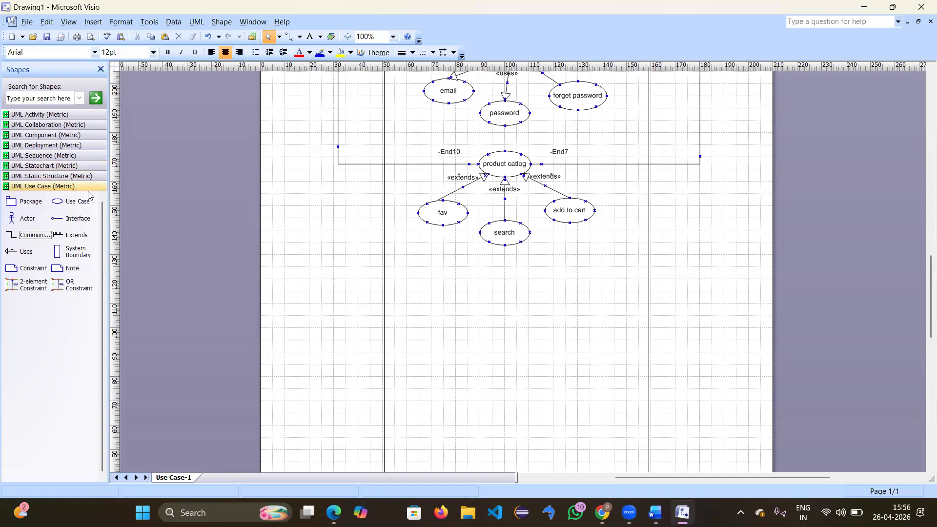
{"action": "left_click_drag", "start_coordinate": [59, 201], "coordinate": [509, 282]}
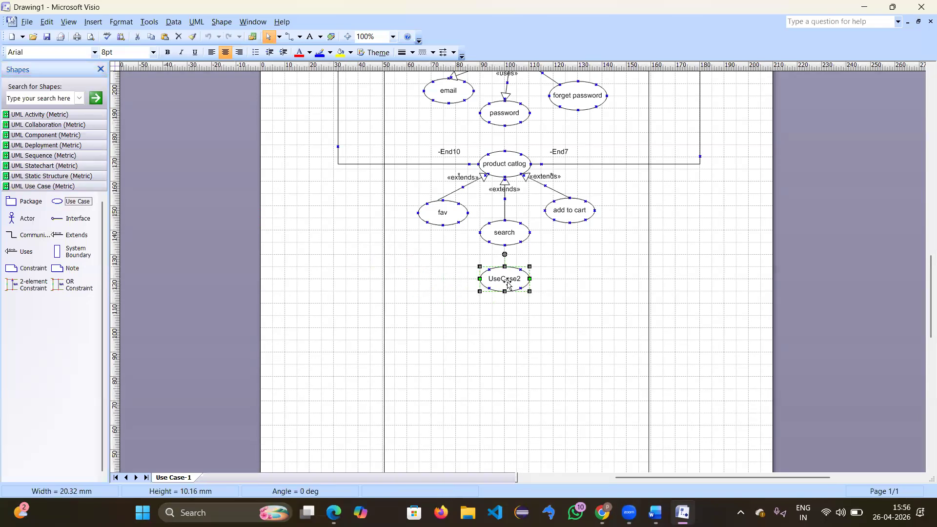
{"action": "double_click", "coordinate": [510, 282]}
{"action": "type", "text": "pay"}
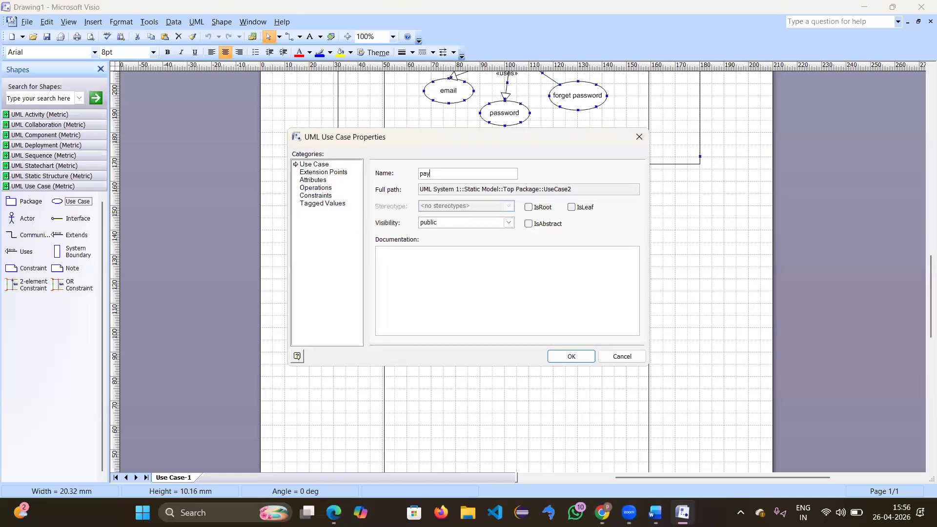
{"action": "type", "text": "ment"}
{"action": "key", "text": "Return"}
{"action": "left_click", "coordinate": [497, 359]}
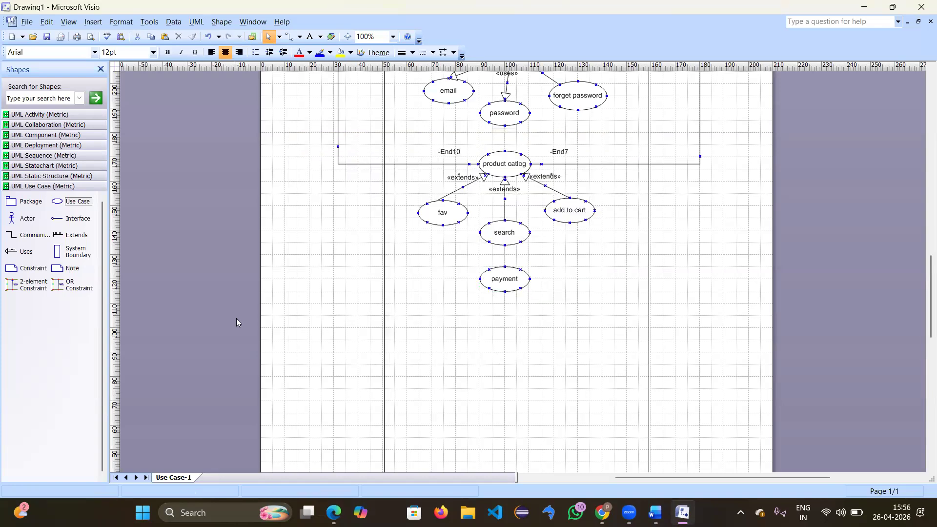
Step: Place three more use cases beneath payment
{"action": "left_click_drag", "start_coordinate": [72, 201], "coordinate": [418, 359]}
{"action": "left_click_drag", "start_coordinate": [481, 388], "coordinate": [447, 315]}
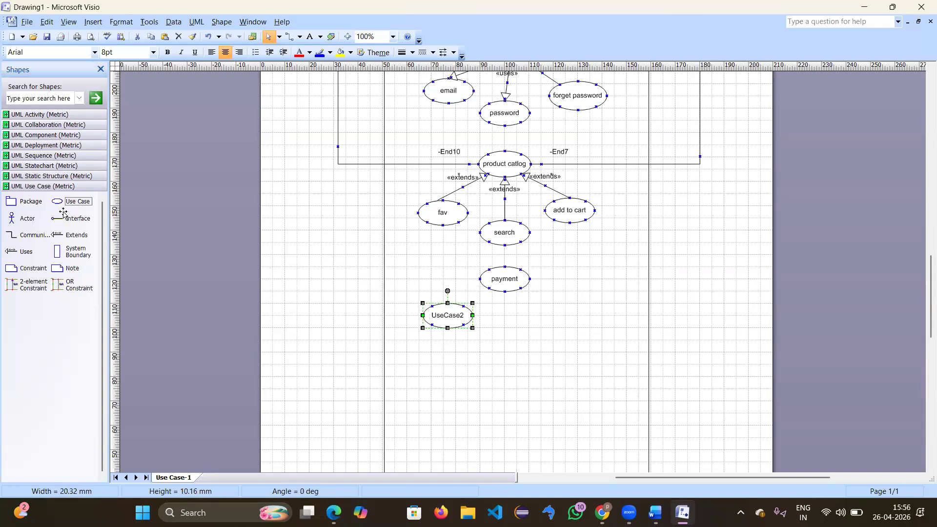
{"action": "left_click_drag", "start_coordinate": [71, 201], "coordinate": [503, 339]}
{"action": "left_click_drag", "start_coordinate": [558, 292], "coordinate": [570, 328]}
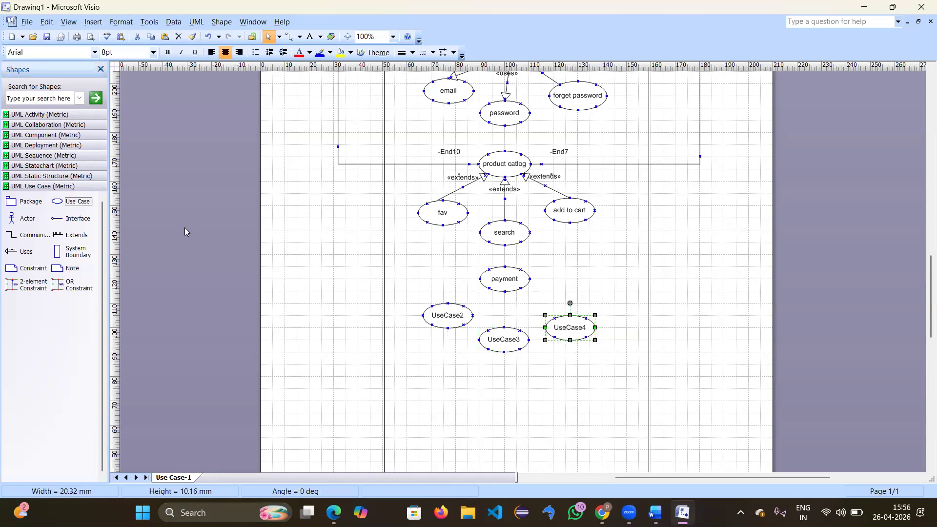
Step: Name the three new use cases upi, cards and netbanking
{"action": "double_click", "coordinate": [435, 315]}
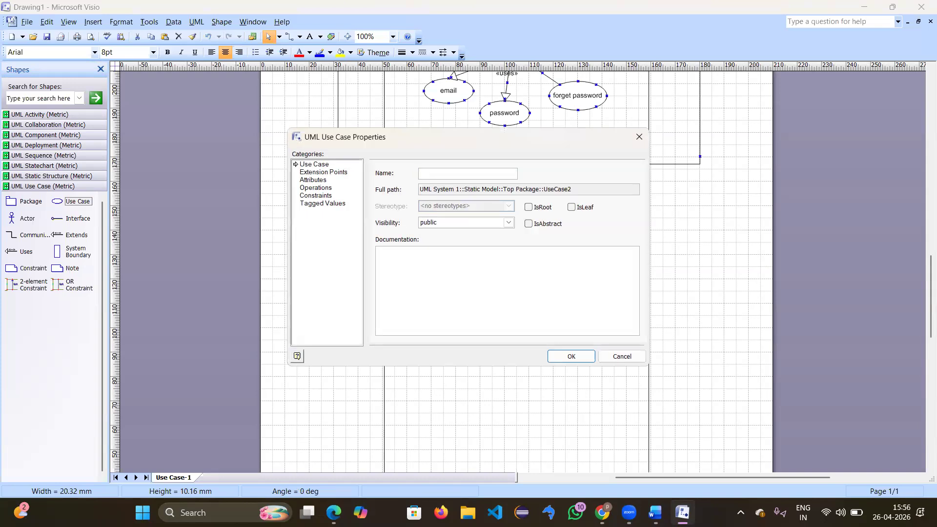
{"action": "type", "text": "upi"}
{"action": "key", "text": "Return"}
{"action": "left_click", "coordinate": [513, 340]}
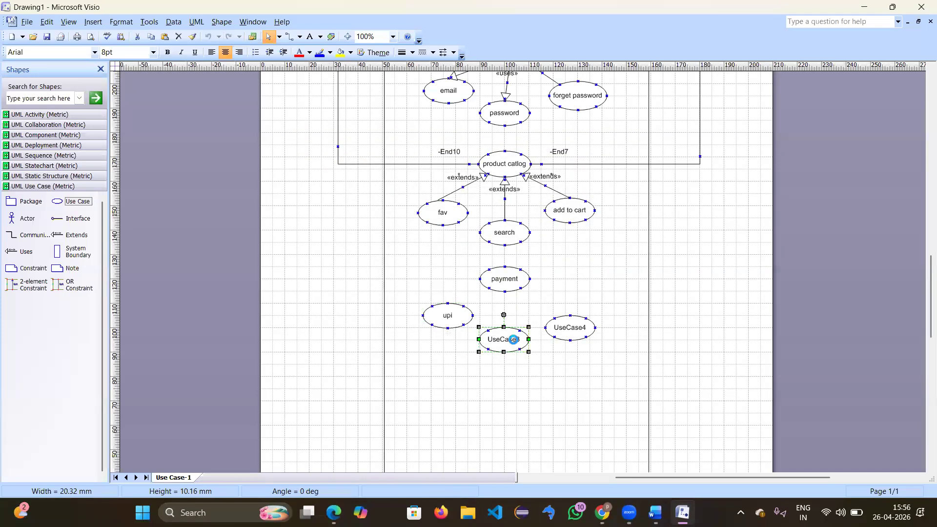
{"action": "double_click", "coordinate": [514, 339]}
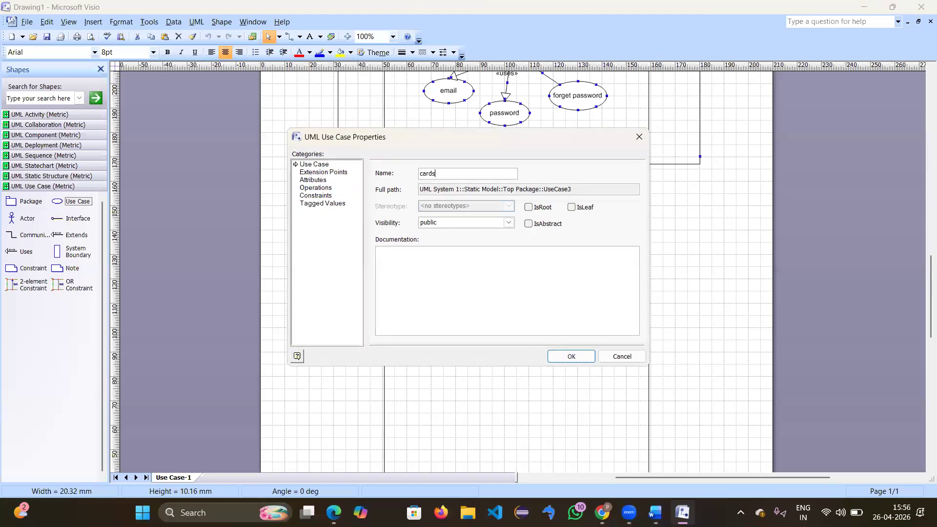
{"action": "key", "text": "Return"}
{"action": "left_click", "coordinate": [569, 330]}
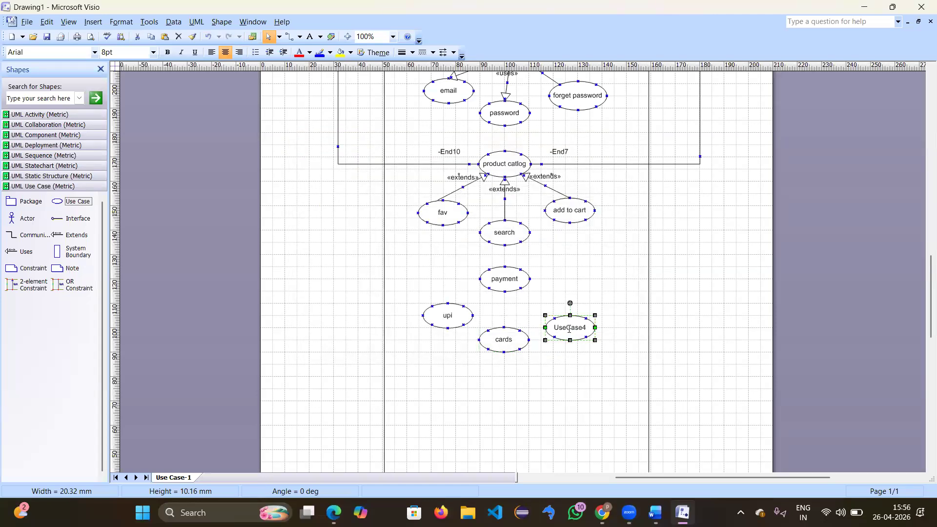
{"action": "double_click", "coordinate": [568, 331]}
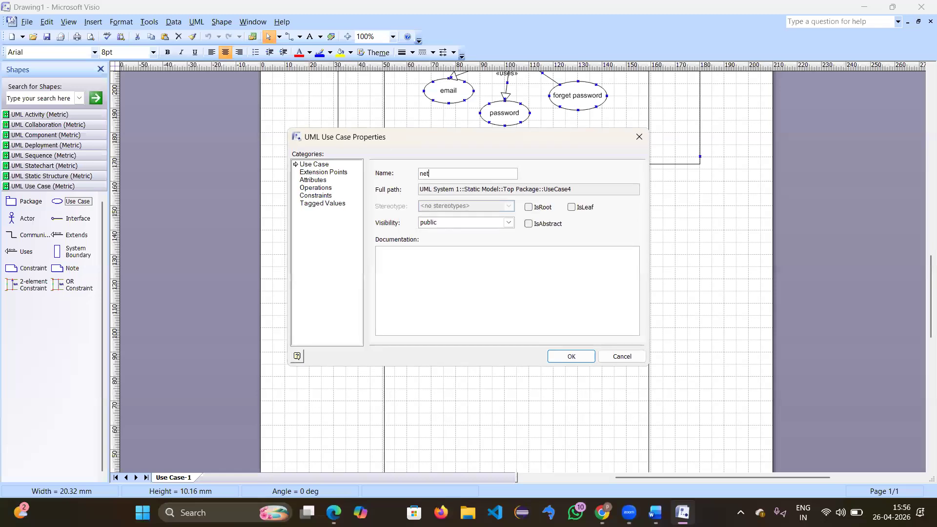
{"action": "type", "text": "netbanking"}
{"action": "key", "text": "Return"}
Step: Add a use case right of payment and realign upi, cards and netbanking
{"action": "left_click_drag", "start_coordinate": [71, 201], "coordinate": [610, 303]}
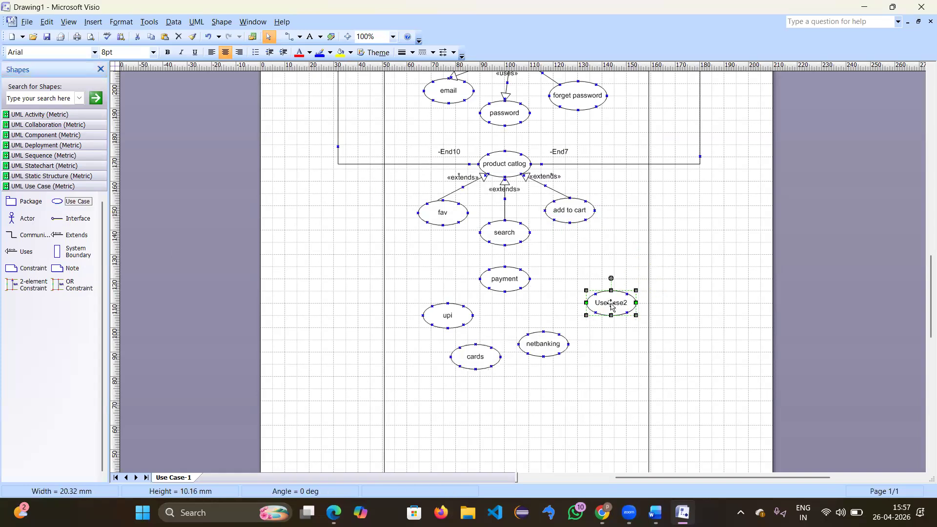
{"action": "left_click_drag", "start_coordinate": [453, 321], "coordinate": [436, 320]}
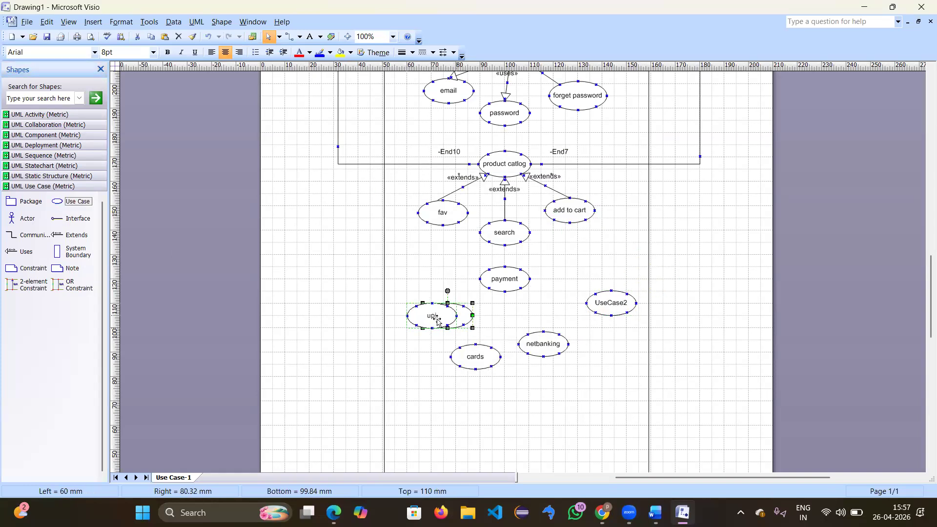
{"action": "left_click_drag", "start_coordinate": [475, 355], "coordinate": [474, 342]}
{"action": "left_click_drag", "start_coordinate": [543, 345], "coordinate": [541, 341]}
{"action": "left_click_drag", "start_coordinate": [614, 306], "coordinate": [593, 311]}
Step: Name the use case right of payment COD
{"action": "double_click", "coordinate": [593, 311]}
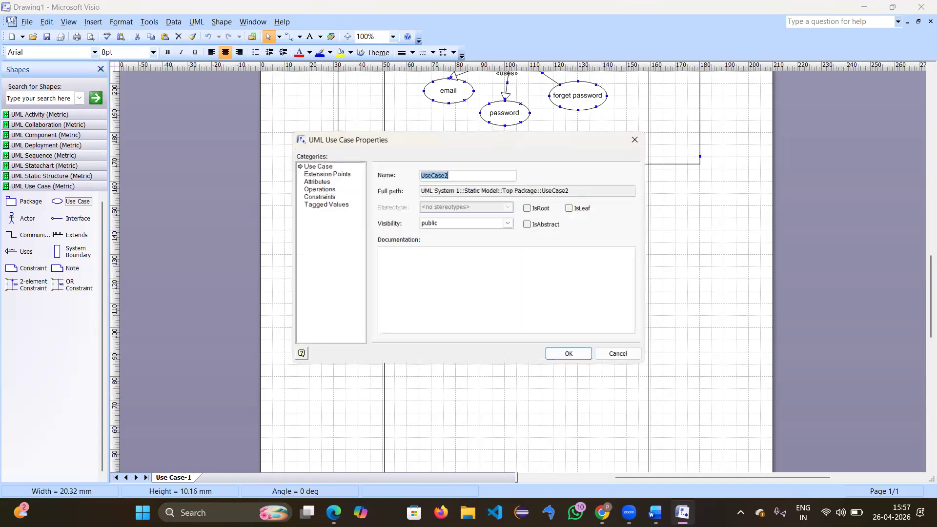
{"action": "type", "text": "COD"}
{"action": "key", "text": "Return"}
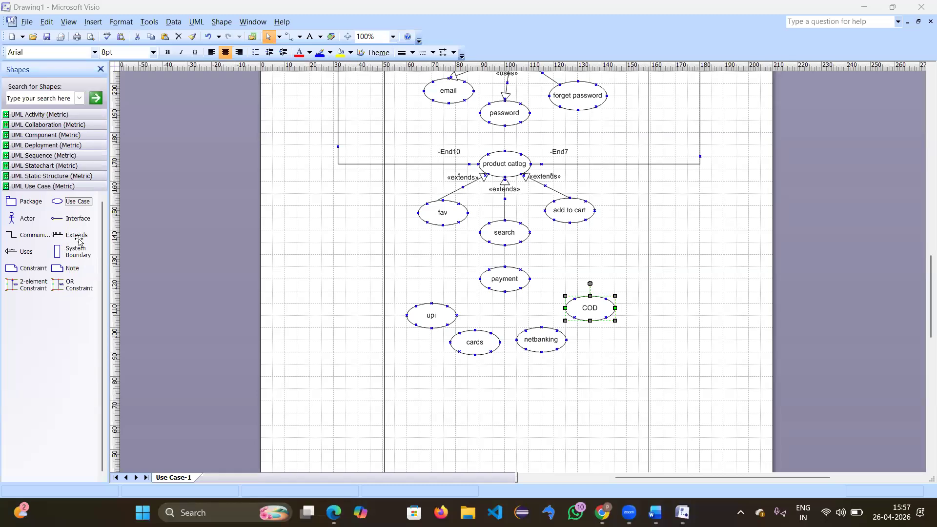
Step: Connect upi to payment with an Extends link and set its stereotype to blank
{"action": "left_click_drag", "start_coordinate": [74, 237], "coordinate": [481, 287]}
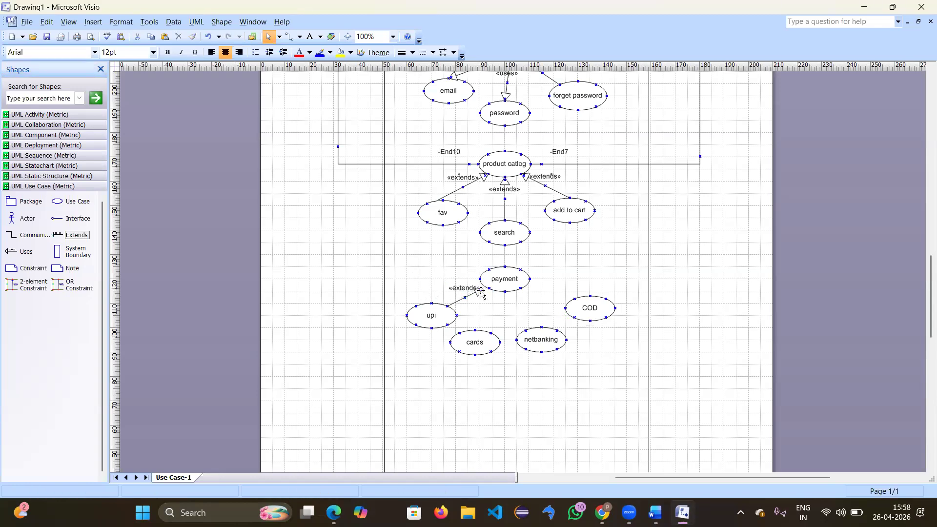
{"action": "left_click_drag", "start_coordinate": [481, 289], "coordinate": [488, 288]}
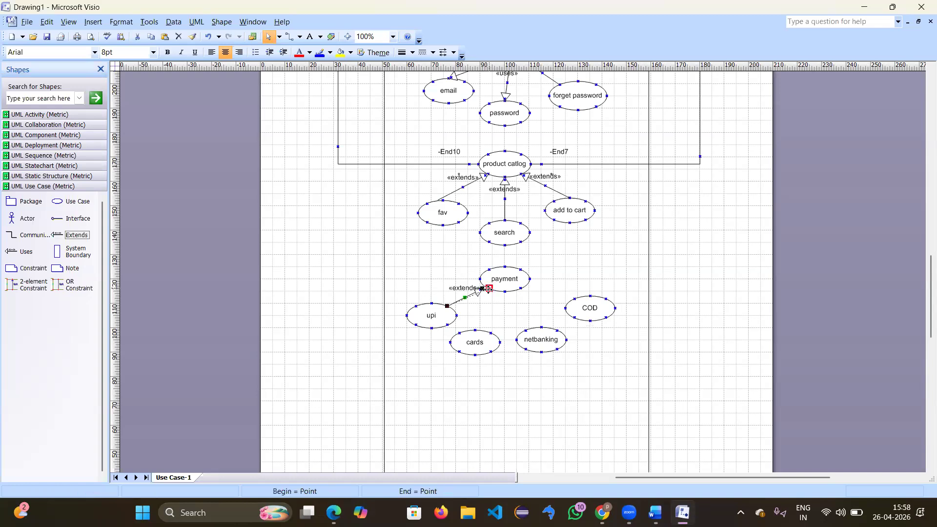
{"action": "double_click", "coordinate": [466, 298]}
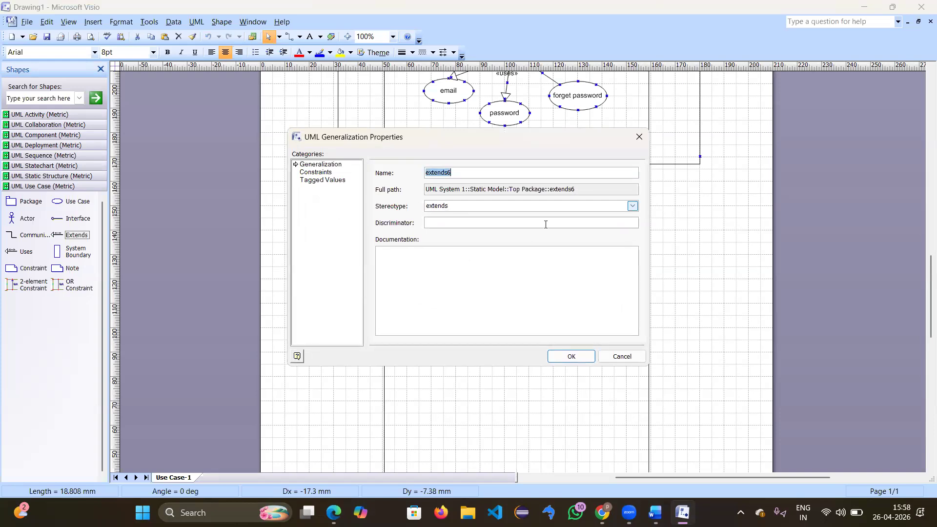
{"action": "left_click", "coordinate": [632, 207]}
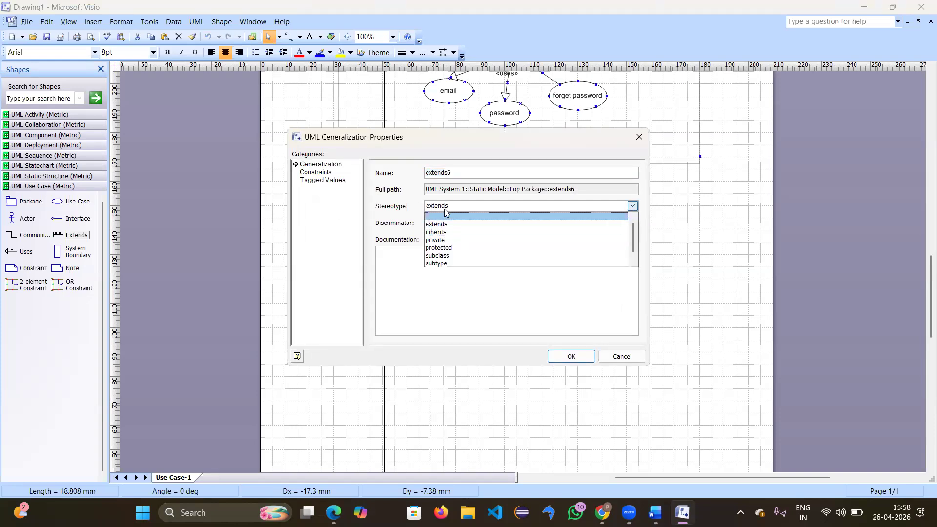
{"action": "left_click", "coordinate": [445, 216]}
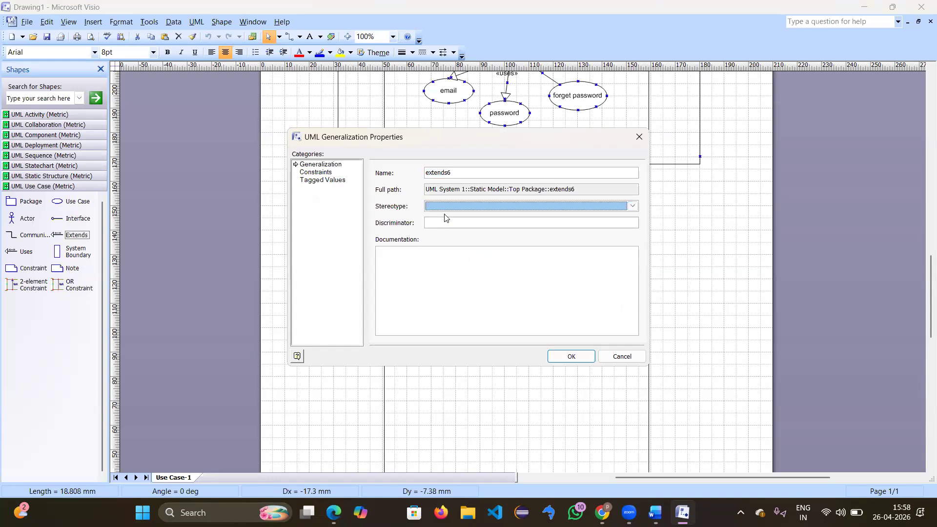
{"action": "left_click", "coordinate": [571, 358]}
{"action": "left_click", "coordinate": [503, 305]}
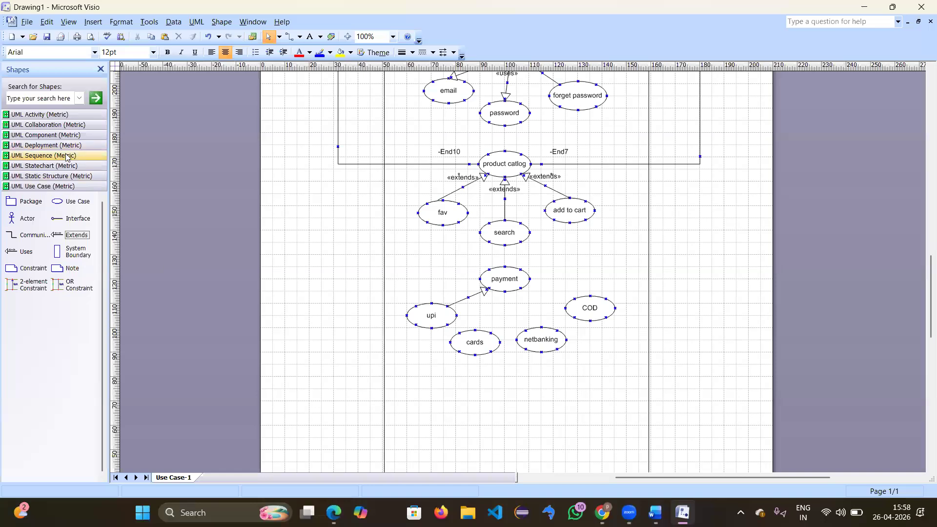
Step: Add Generalization arrows from COD, netbanking and cards to payment
{"action": "left_click", "coordinate": [55, 166]}
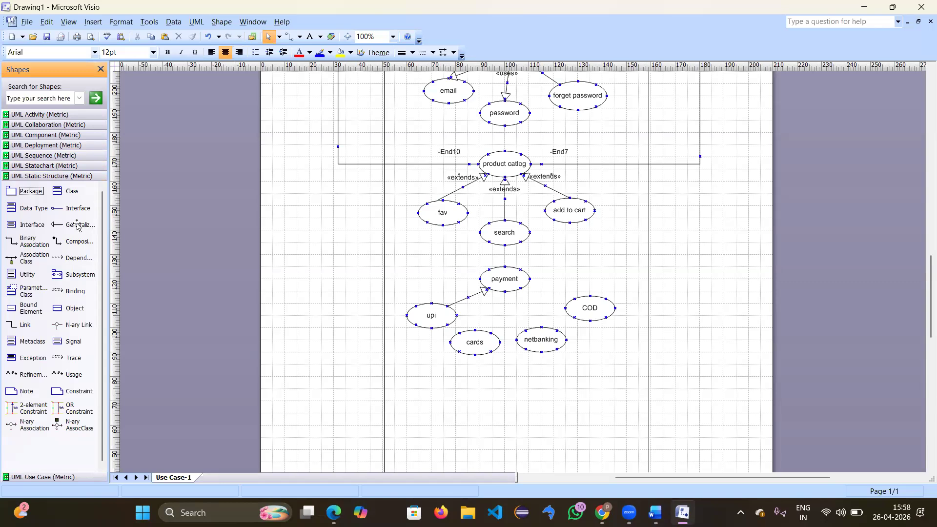
{"action": "left_click_drag", "start_coordinate": [74, 227], "coordinate": [520, 288]}
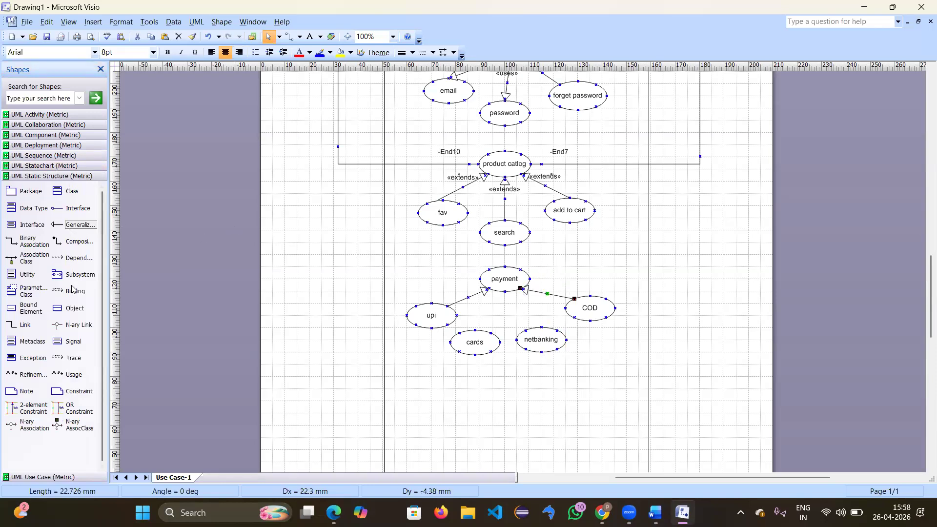
{"action": "left_click_drag", "start_coordinate": [78, 225], "coordinate": [520, 288]}
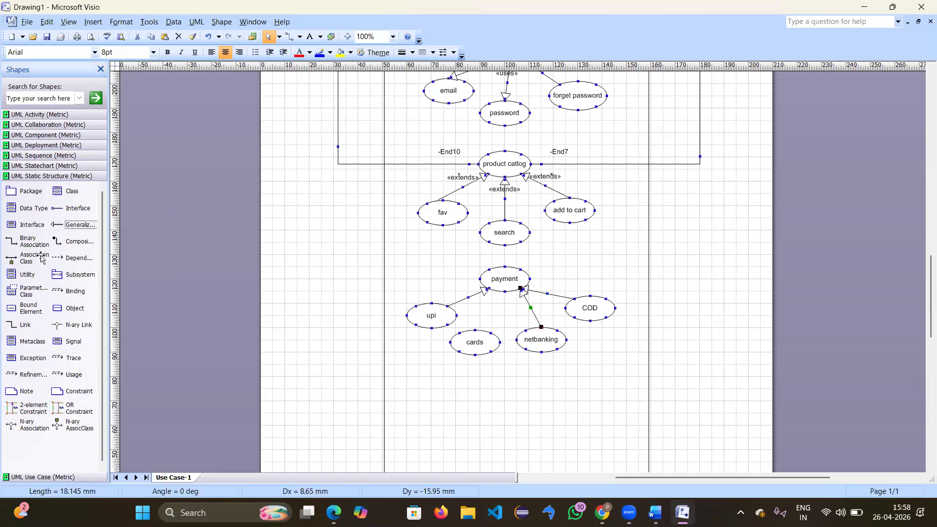
{"action": "left_click_drag", "start_coordinate": [82, 226], "coordinate": [505, 291]}
{"action": "left_click", "coordinate": [504, 364]}
{"action": "scroll", "coordinate": [504, 363], "scroll_direction": "down", "scroll_amount": 2}
{"action": "scroll", "coordinate": [504, 363], "scroll_direction": "up", "scroll_amount": 2}
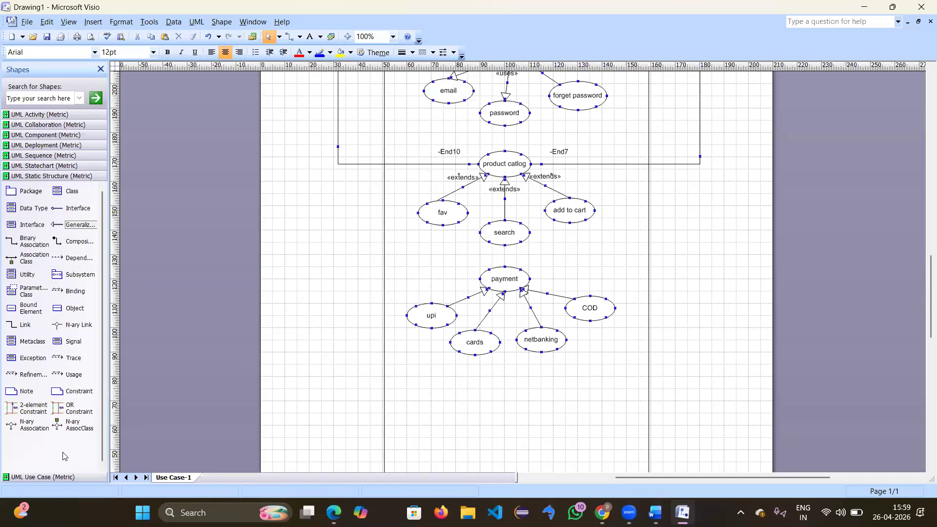
Step: Add a use case named 'order confirmned' below the payment group, then drop another use case beneath it
{"action": "left_click", "coordinate": [64, 476]}
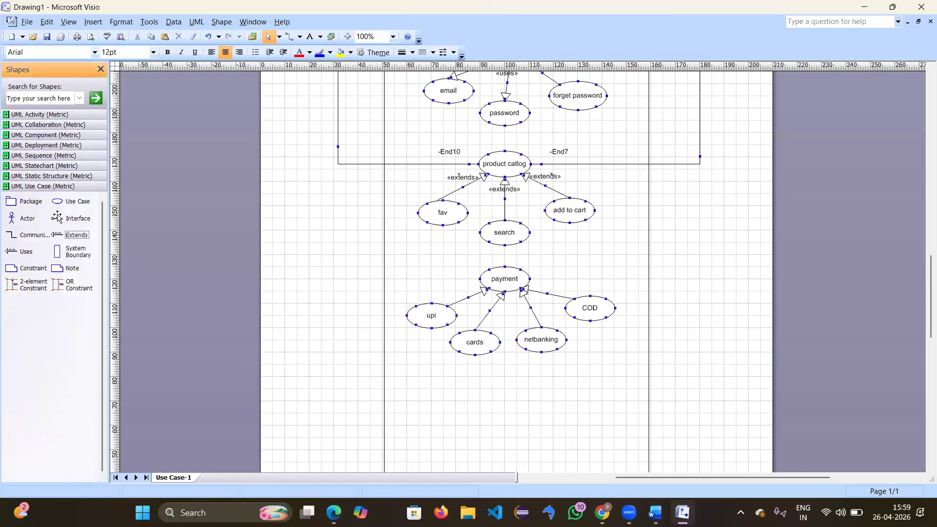
{"action": "left_click_drag", "start_coordinate": [57, 207], "coordinate": [506, 388]}
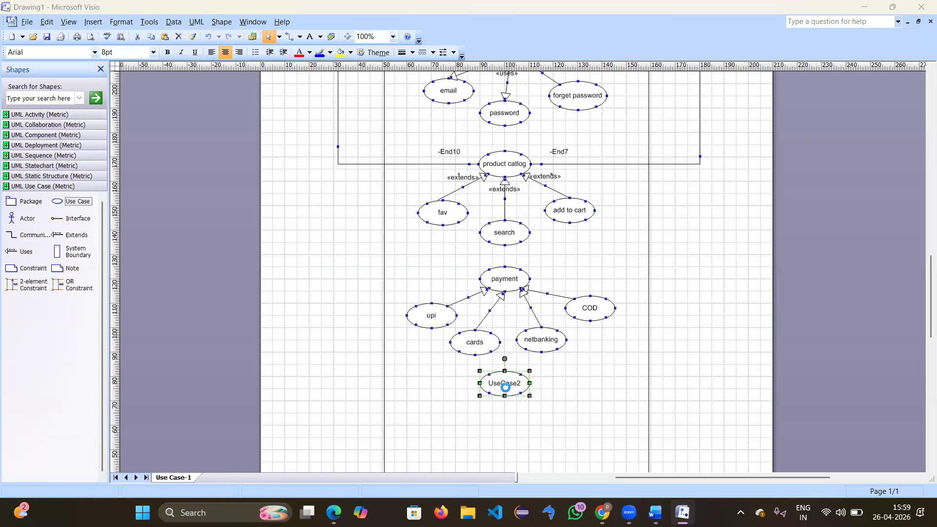
{"action": "double_click", "coordinate": [506, 387]}
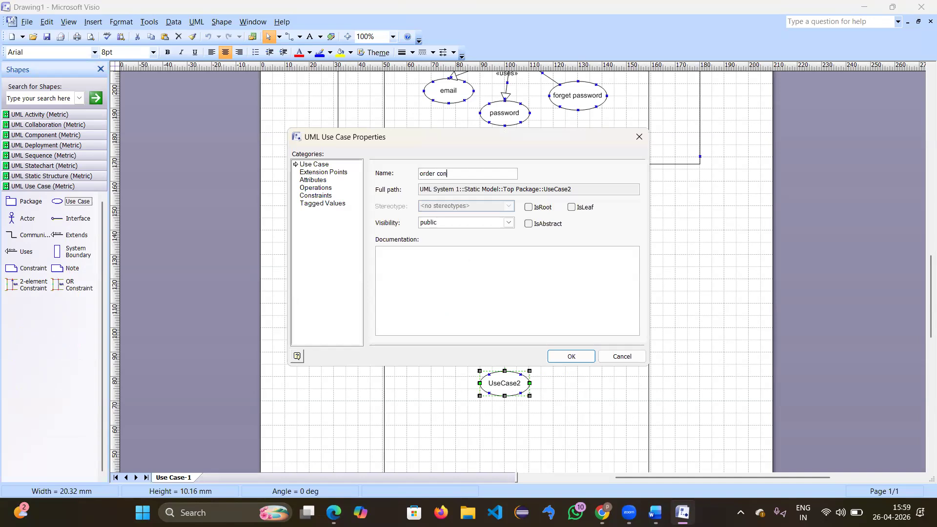
{"action": "key", "text": "Return"}
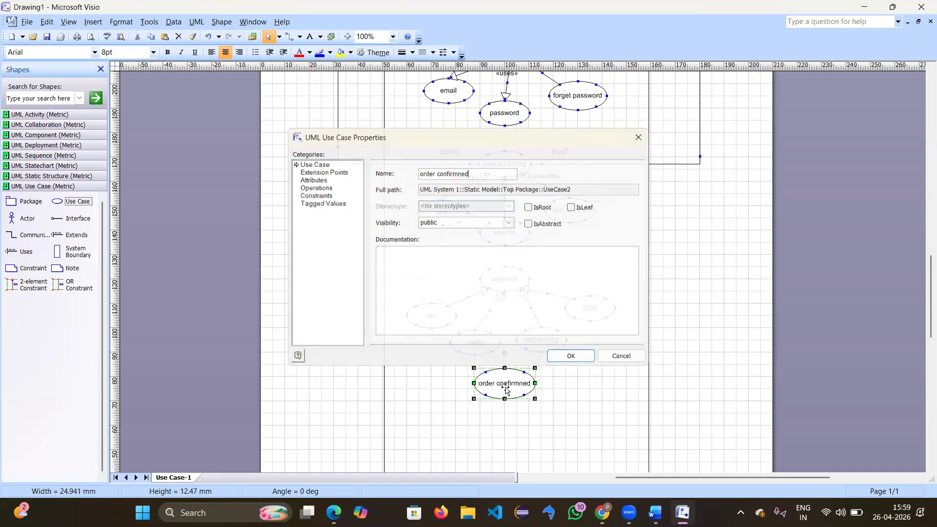
{"action": "left_click", "coordinate": [606, 394]}
{"action": "scroll", "coordinate": [606, 394], "scroll_direction": "down", "scroll_amount": 10}
{"action": "scroll", "coordinate": [606, 394], "scroll_direction": "up", "scroll_amount": 5}
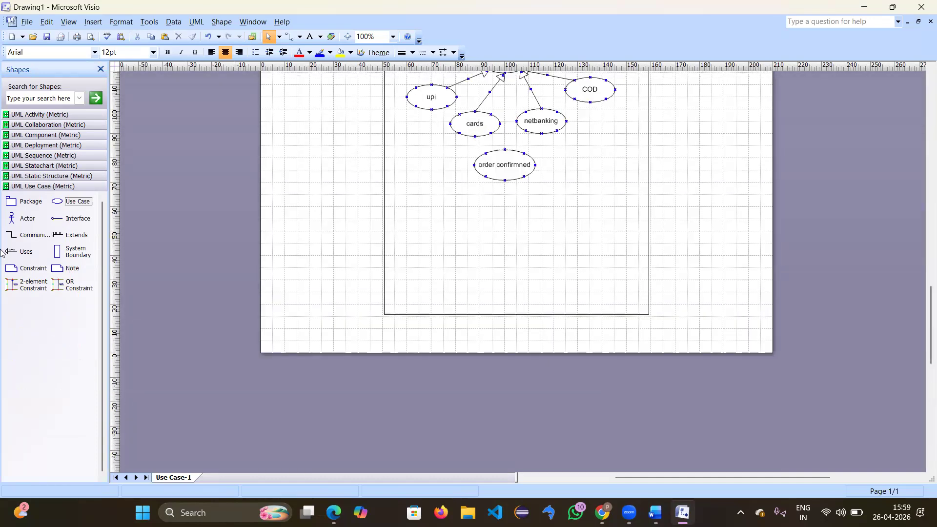
{"action": "left_click_drag", "start_coordinate": [58, 201], "coordinate": [449, 225]}
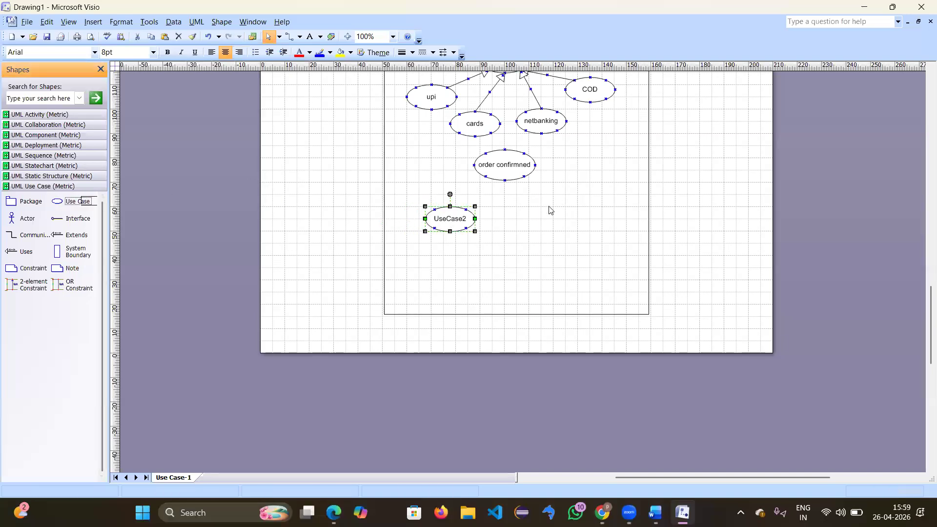
Step: Place two use cases side by side under order confirmned, each linked by a Uses arrow
{"action": "left_click_drag", "start_coordinate": [57, 201], "coordinate": [254, 181]}
{"action": "left_click_drag", "start_coordinate": [524, 197], "coordinate": [553, 218]}
{"action": "left_click_drag", "start_coordinate": [450, 218], "coordinate": [460, 214]}
{"action": "left_click_drag", "start_coordinate": [555, 231], "coordinate": [555, 225]}
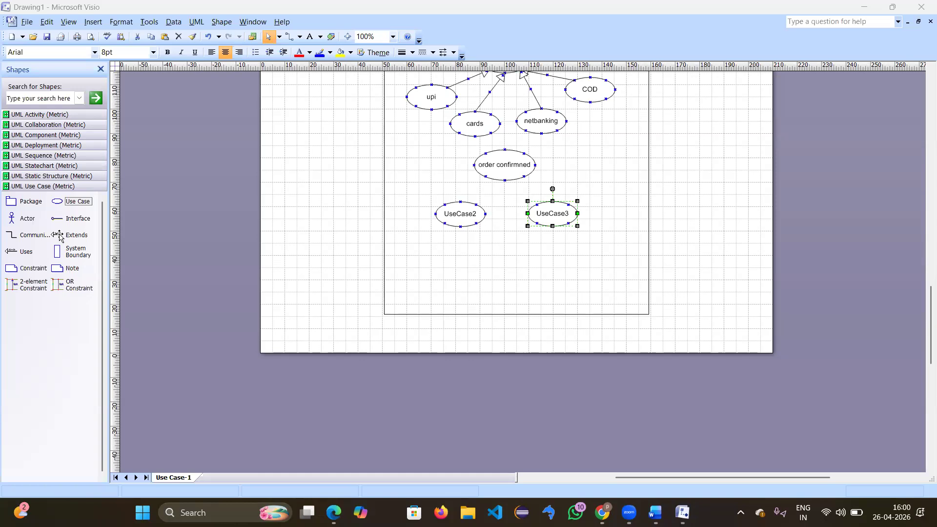
{"action": "left_click_drag", "start_coordinate": [15, 252], "coordinate": [494, 144]}
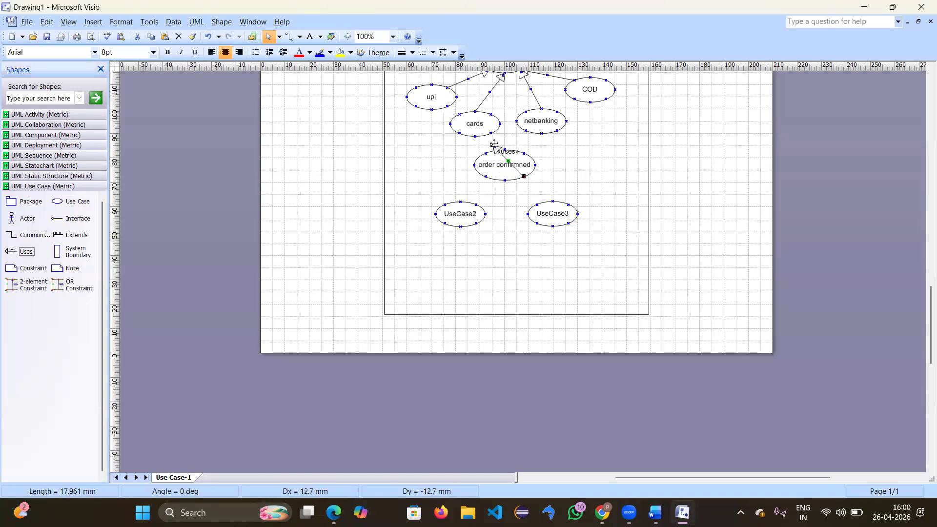
{"action": "left_click_drag", "start_coordinate": [524, 176], "coordinate": [539, 205]}
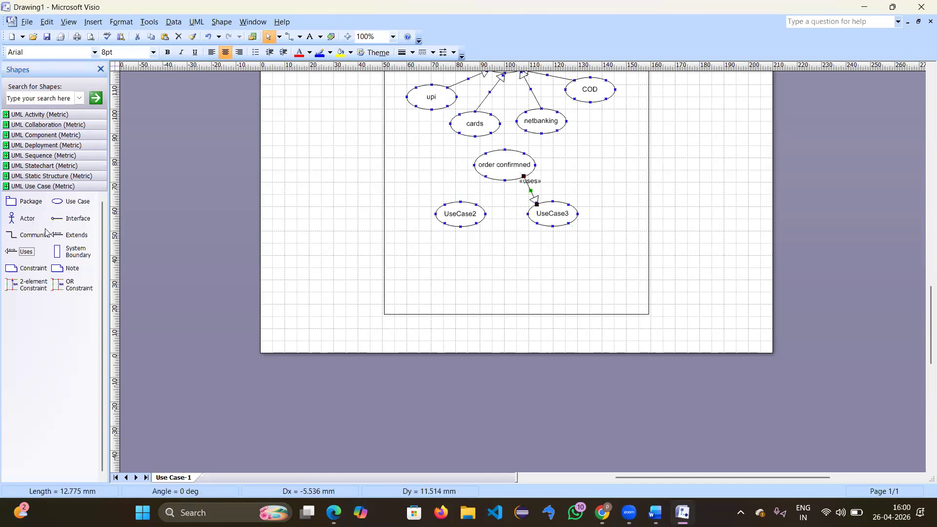
{"action": "left_click_drag", "start_coordinate": [27, 250], "coordinate": [461, 215]}
Step: Name the left use case 'email' and the right one 'password'
{"action": "double_click", "coordinate": [462, 216]}
{"action": "type", "text": "emai"}
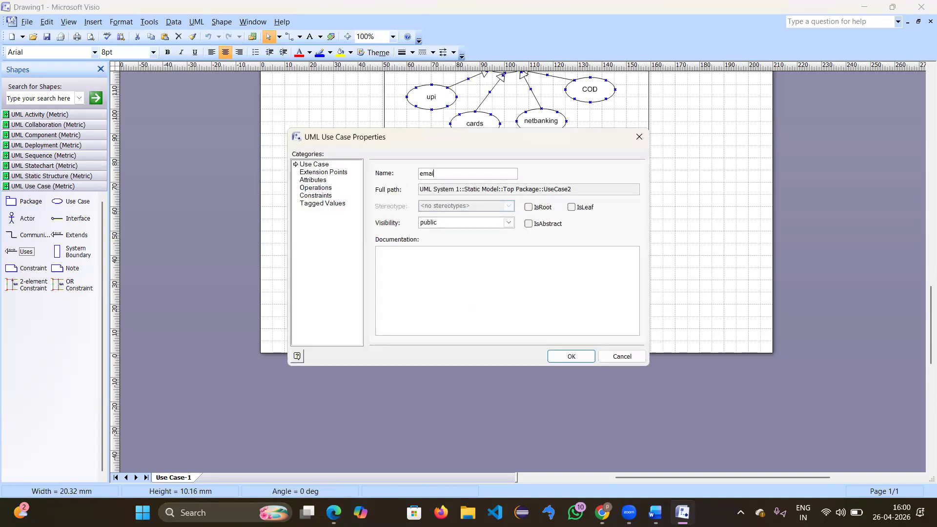
{"action": "type", "text": "l"}
{"action": "key", "text": "Return"}
{"action": "left_click", "coordinate": [570, 217]}
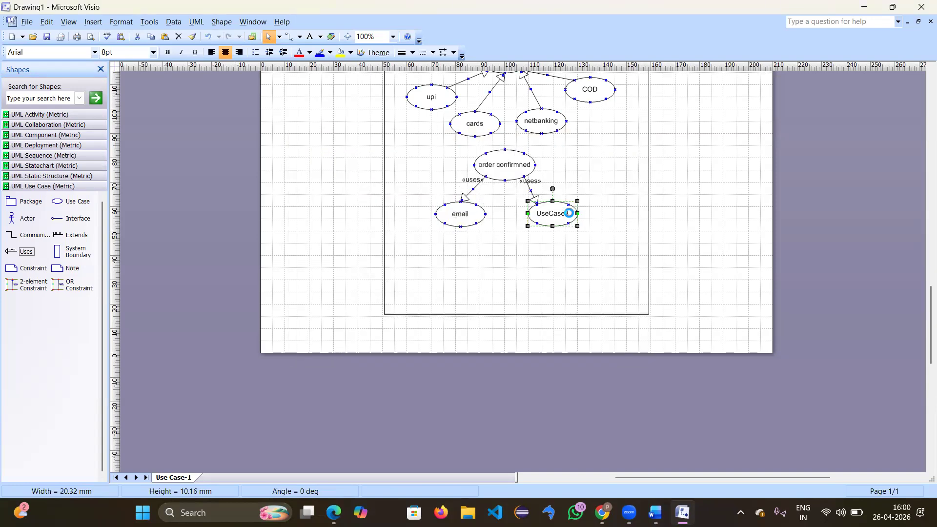
{"action": "double_click", "coordinate": [570, 217]}
{"action": "key", "text": "BackSpace"}
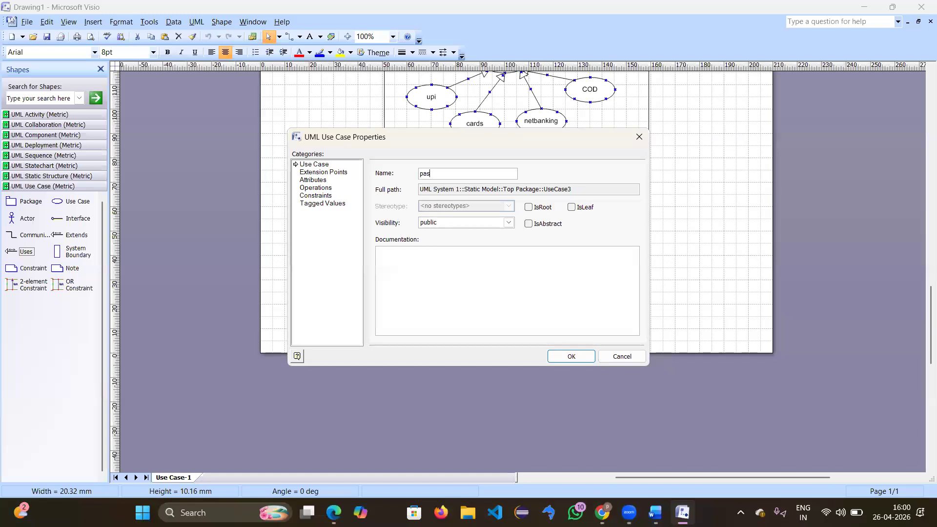
{"action": "key", "text": "Return"}
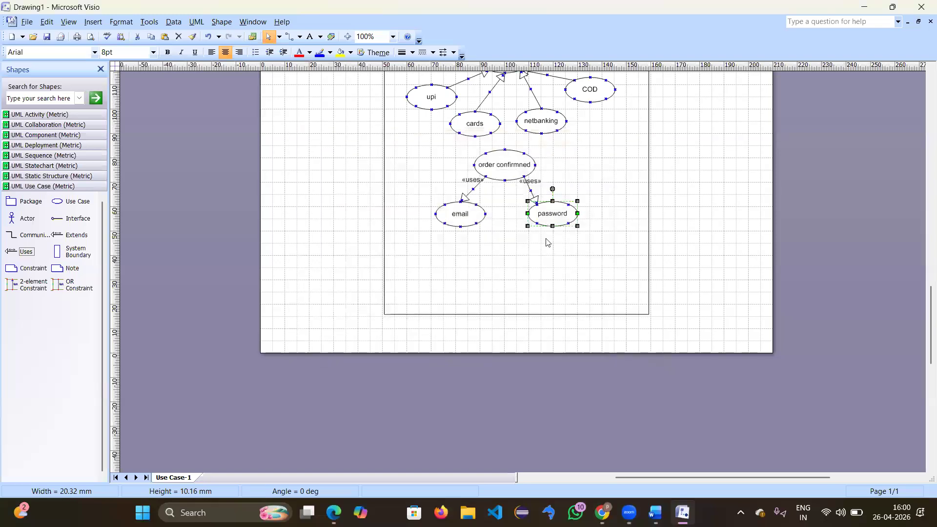
{"action": "left_click", "coordinate": [500, 263]}
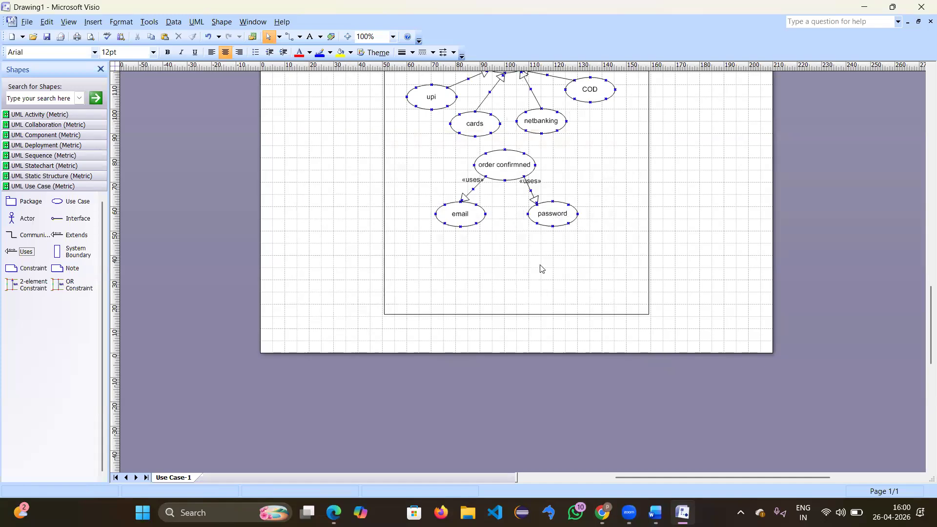
Step: Make the user–payment communication link a right-angle connector
{"action": "scroll", "coordinate": [499, 262], "scroll_direction": "up", "scroll_amount": 8}
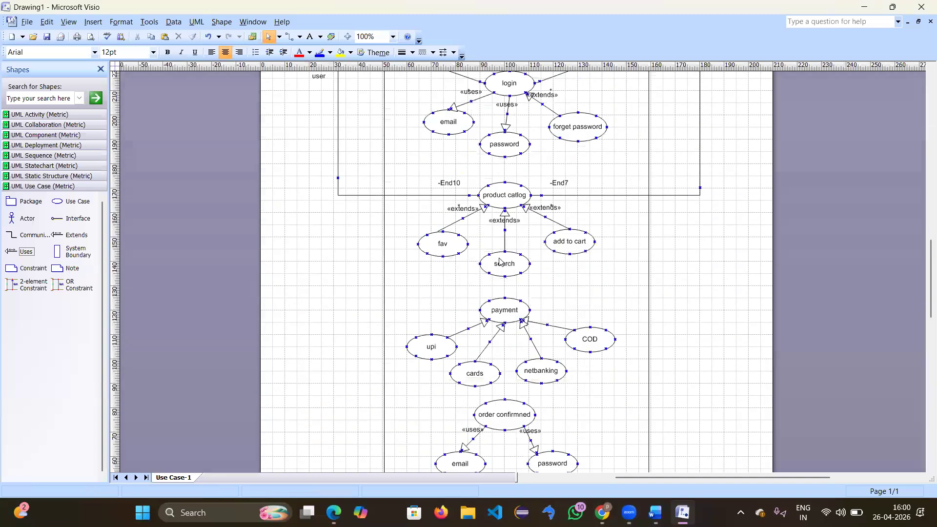
{"action": "scroll", "coordinate": [500, 262], "scroll_direction": "down", "scroll_amount": 5}
{"action": "scroll", "coordinate": [507, 239], "scroll_direction": "up", "scroll_amount": 2}
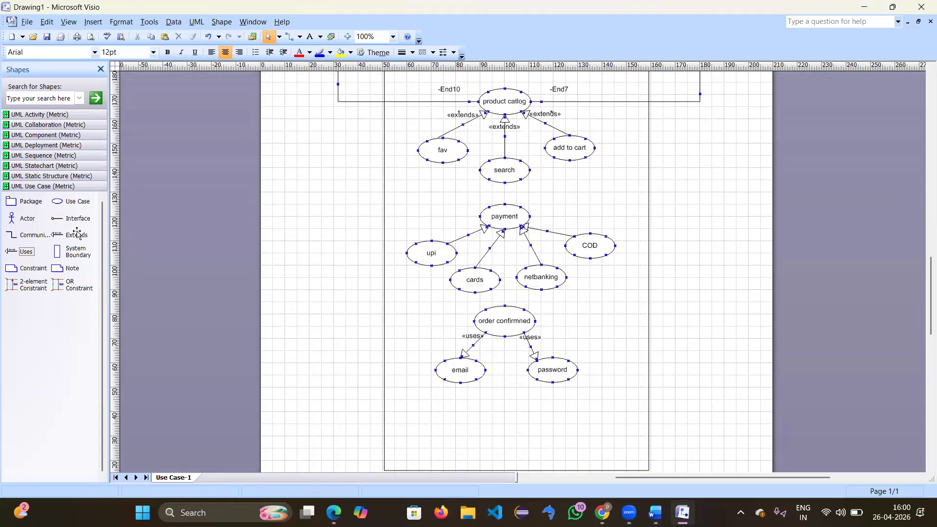
{"action": "left_click_drag", "start_coordinate": [18, 237], "coordinate": [463, 198]}
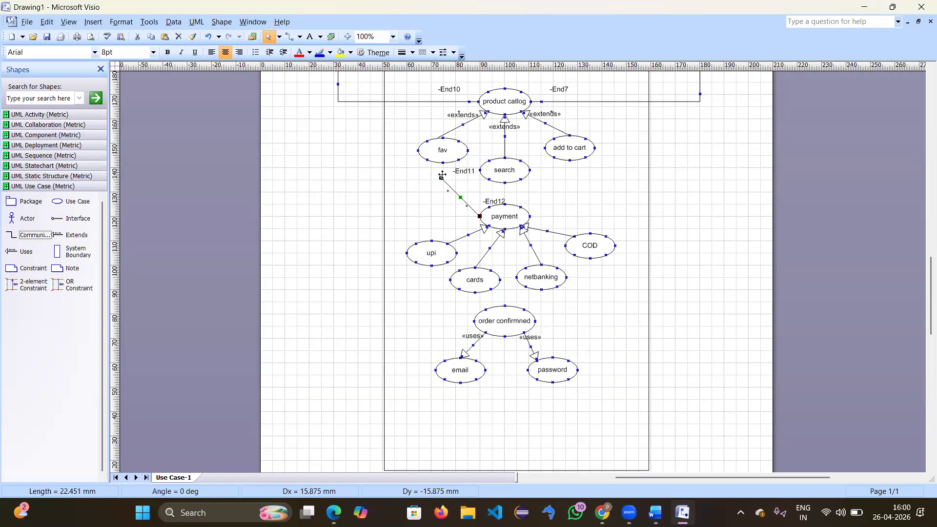
{"action": "mouse_move", "coordinate": [441, 177]}
{"action": "left_mouse_down"}
{"action": "mouse_move", "coordinate": [354, 90]}
{"action": "mouse_move", "coordinate": [337, 22]}
{"action": "mouse_move", "coordinate": [330, 8]}
{"action": "mouse_move", "coordinate": [312, 8]}
{"action": "mouse_move", "coordinate": [342, 96]}
{"action": "mouse_move", "coordinate": [317, 144]}
{"action": "mouse_move", "coordinate": [310, 235]}
{"action": "left_mouse_up"}
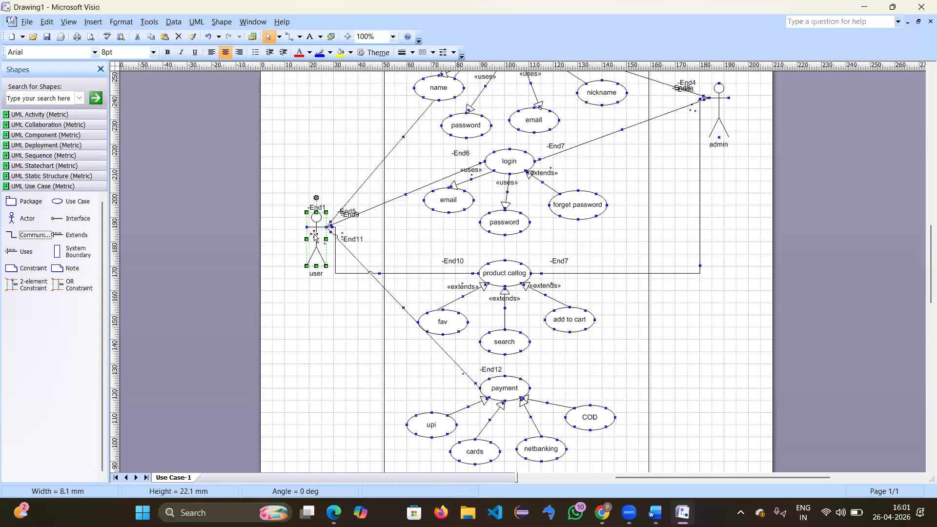
{"action": "right_click", "coordinate": [396, 301]}
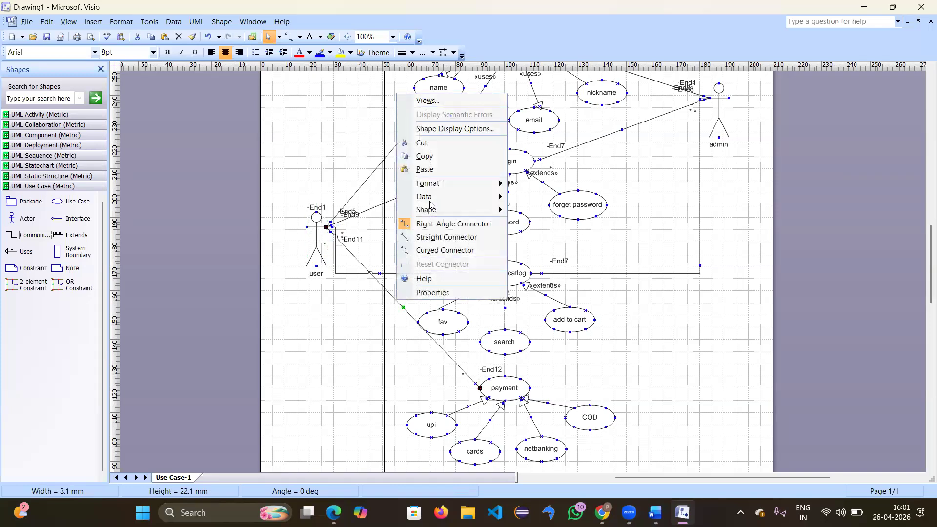
{"action": "left_click", "coordinate": [447, 227]}
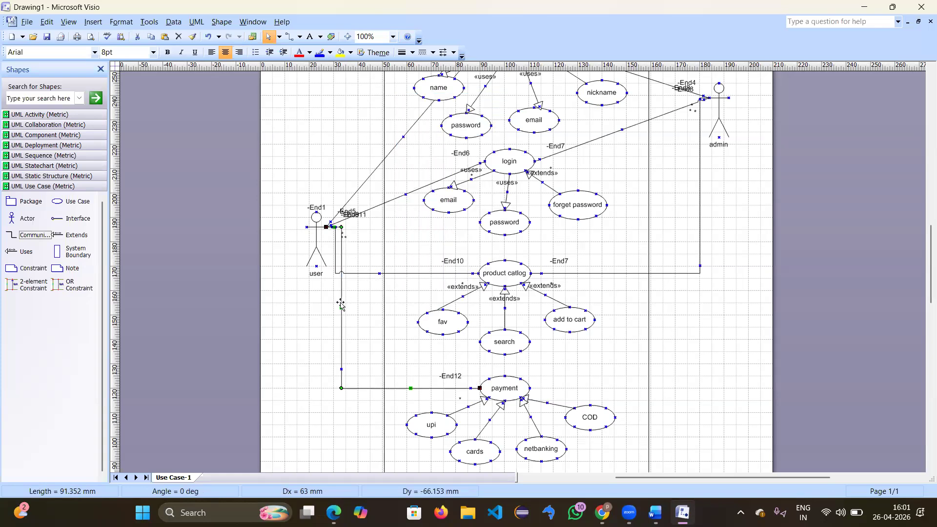
Step: Connect the admin actor to payment with a right-angle communication link
{"action": "left_click_drag", "start_coordinate": [32, 233], "coordinate": [727, 118]}
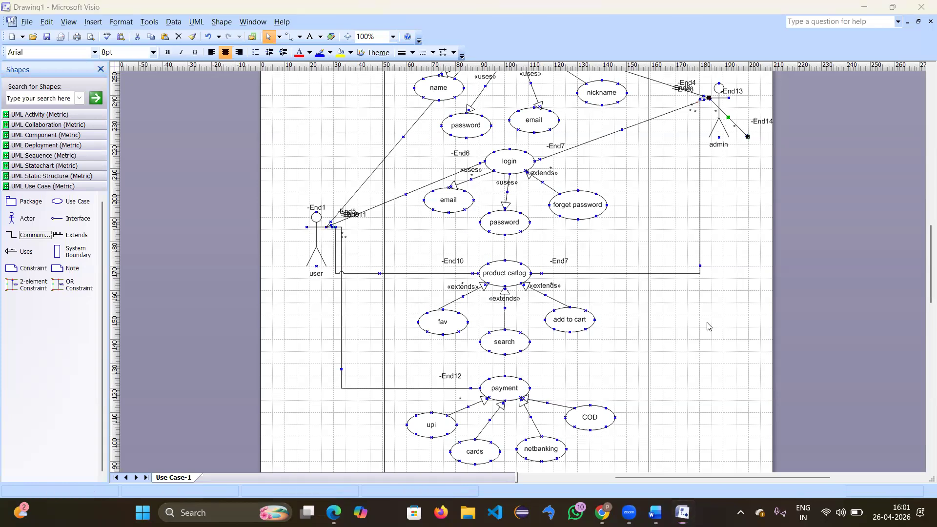
{"action": "left_click", "coordinate": [747, 136]}
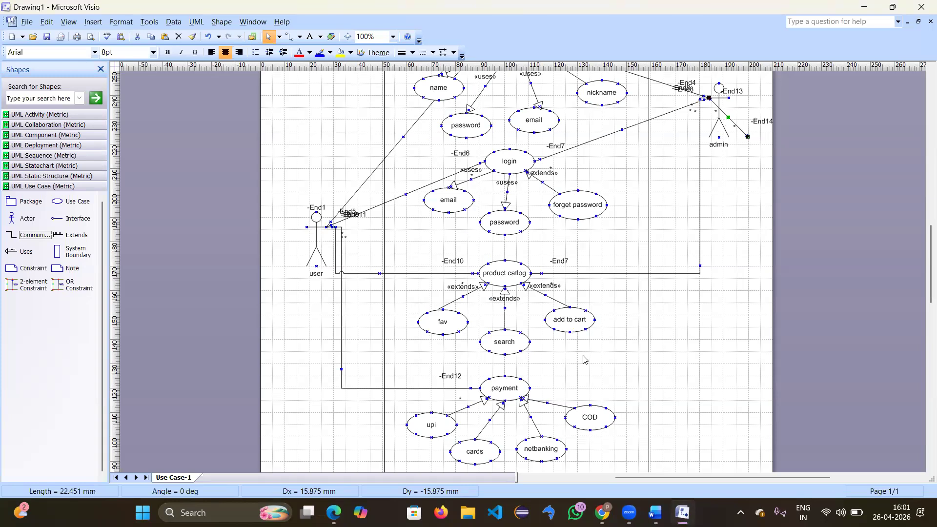
{"action": "left_click_drag", "start_coordinate": [748, 136], "coordinate": [530, 388]}
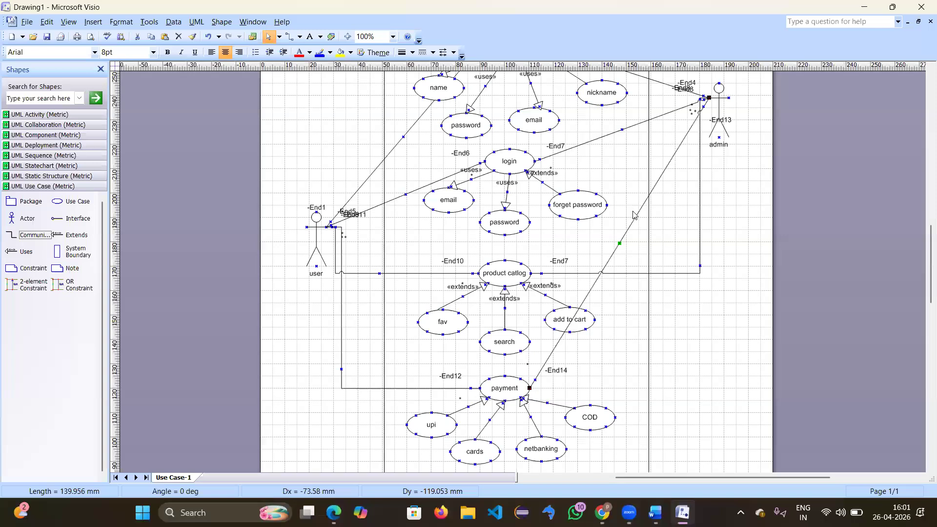
{"action": "right_click", "coordinate": [618, 243]}
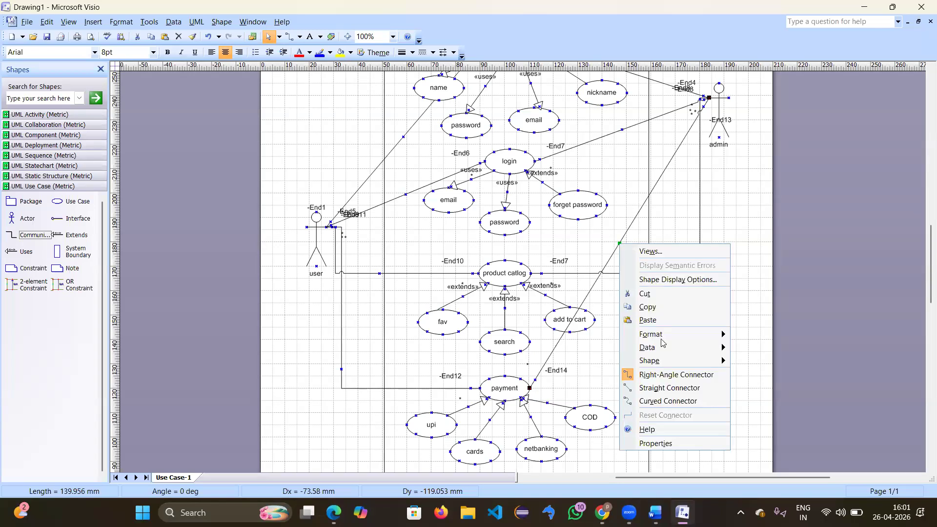
{"action": "left_click", "coordinate": [646, 373]}
{"action": "scroll", "coordinate": [655, 335], "scroll_direction": "down", "scroll_amount": 8}
{"action": "scroll", "coordinate": [656, 335], "scroll_direction": "up", "scroll_amount": 5}
{"action": "scroll", "coordinate": [646, 311], "scroll_direction": "up", "scroll_amount": 7}
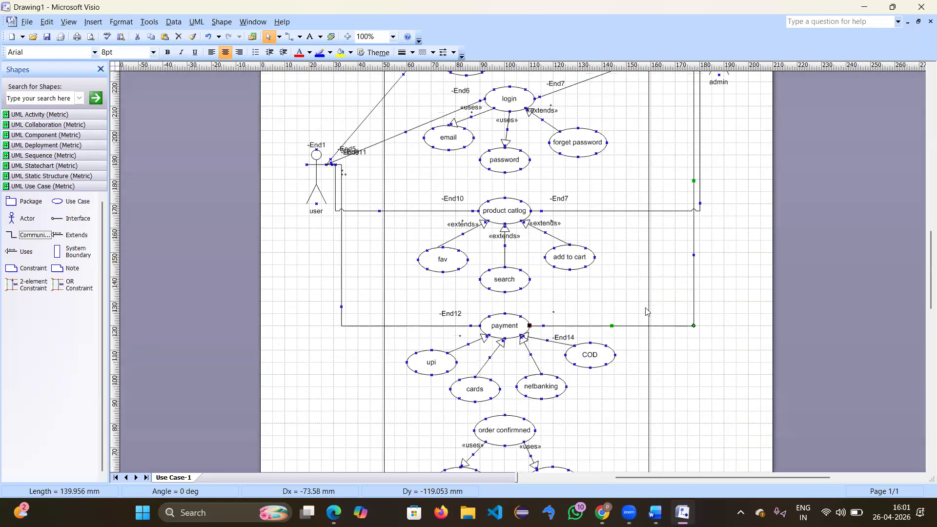
{"action": "scroll", "coordinate": [647, 312], "scroll_direction": "down", "scroll_amount": 4}
Step: Move the admin actor lower on the page, beside login
{"action": "left_click_drag", "start_coordinate": [717, 102], "coordinate": [724, 164]}
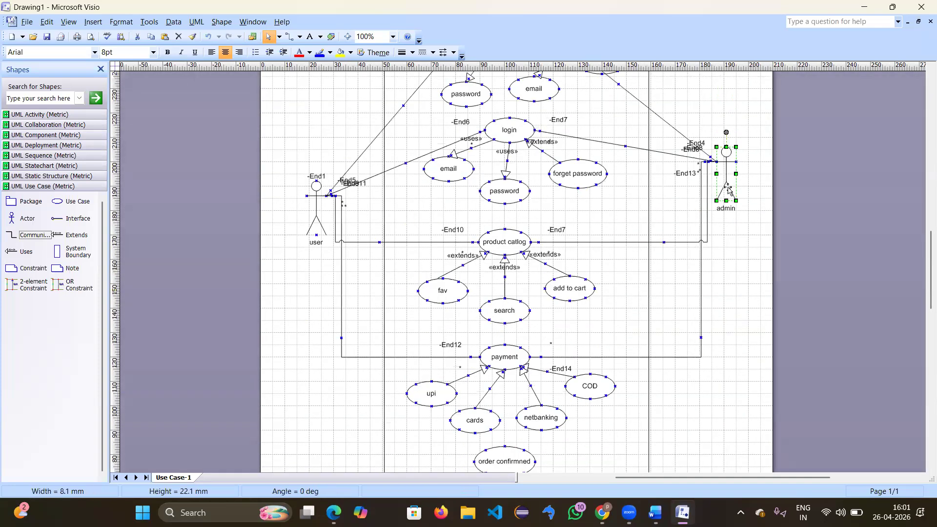
{"action": "left_click", "coordinate": [723, 264]}
{"action": "scroll", "coordinate": [561, 285], "scroll_direction": "down", "scroll_amount": 10}
{"action": "scroll", "coordinate": [561, 285], "scroll_direction": "up", "scroll_amount": 7}
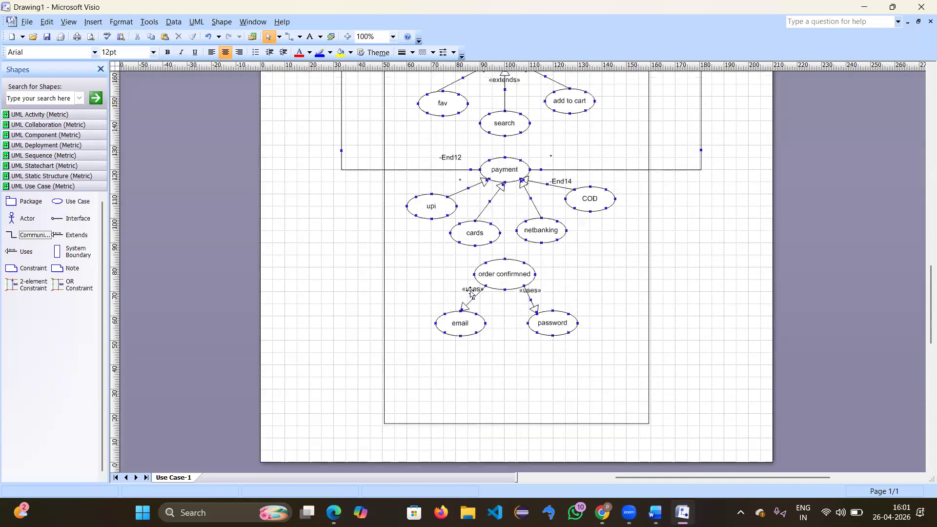
Step: Link the admin actor to order confirmned with a curved communication connector
{"action": "left_click_drag", "start_coordinate": [34, 235], "coordinate": [556, 292]}
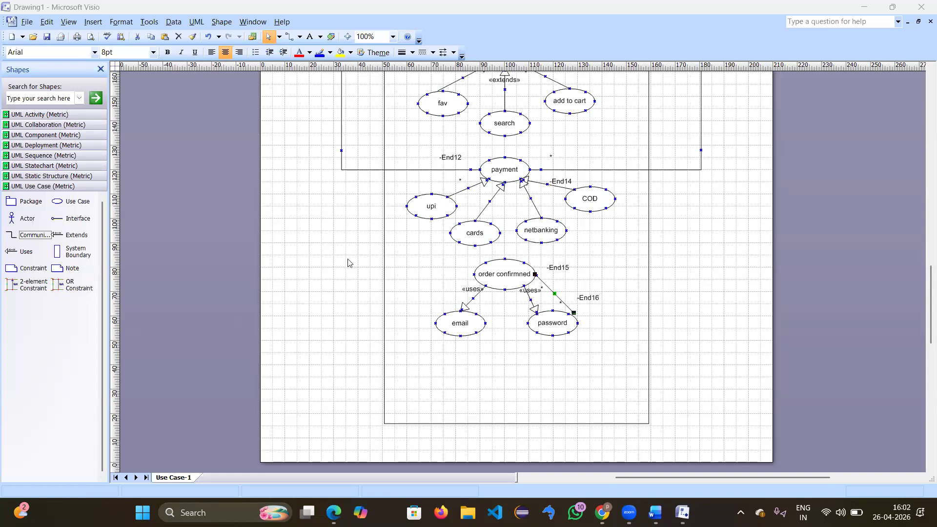
{"action": "left_click", "coordinate": [575, 315]}
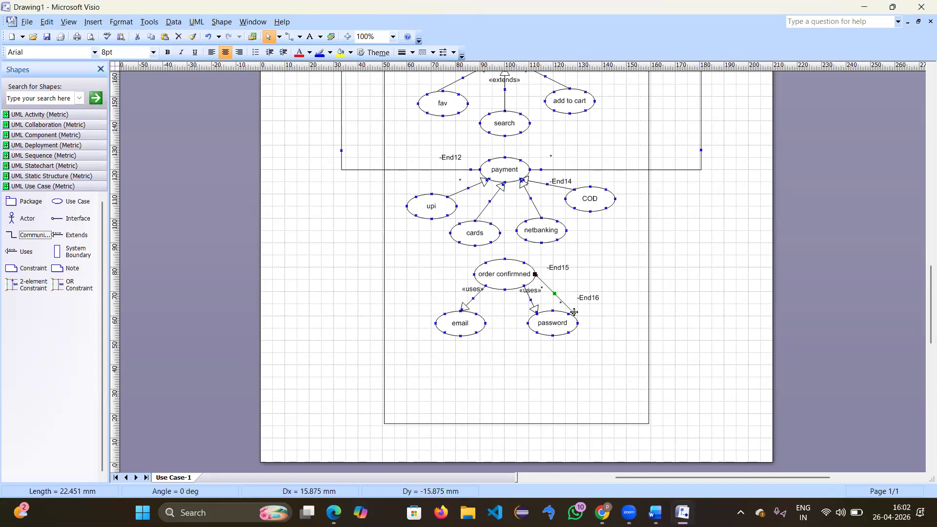
{"action": "mouse_move", "coordinate": [705, 118]}
{"action": "left_mouse_down"}
{"action": "mouse_move", "coordinate": [736, 42]}
{"action": "mouse_move", "coordinate": [706, 7]}
{"action": "mouse_move", "coordinate": [715, 118]}
{"action": "left_mouse_up"}
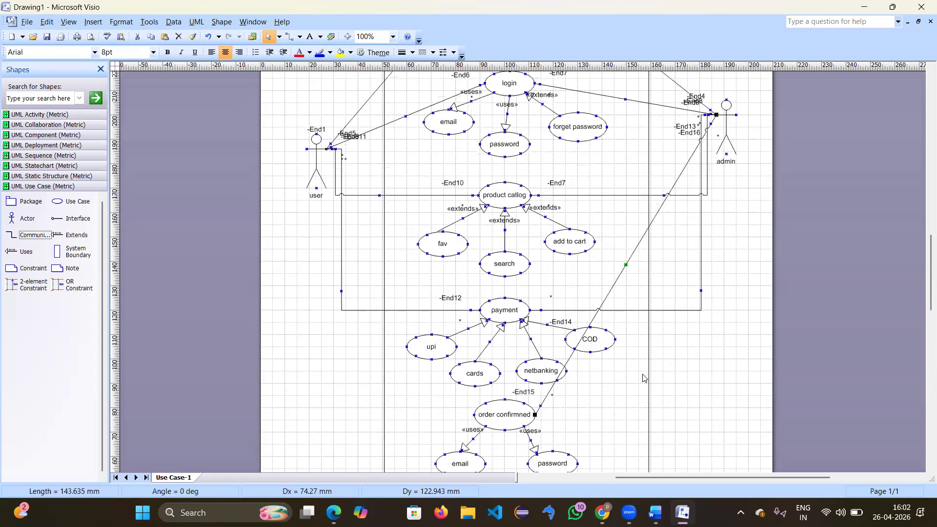
{"action": "scroll", "coordinate": [642, 377], "scroll_direction": "up", "scroll_amount": 1}
{"action": "right_click", "coordinate": [622, 297]}
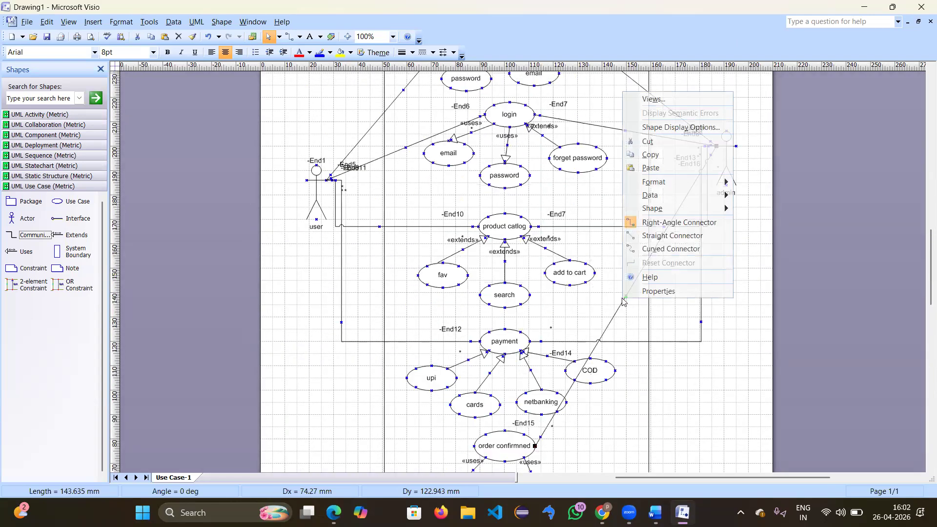
{"action": "left_click", "coordinate": [668, 249]}
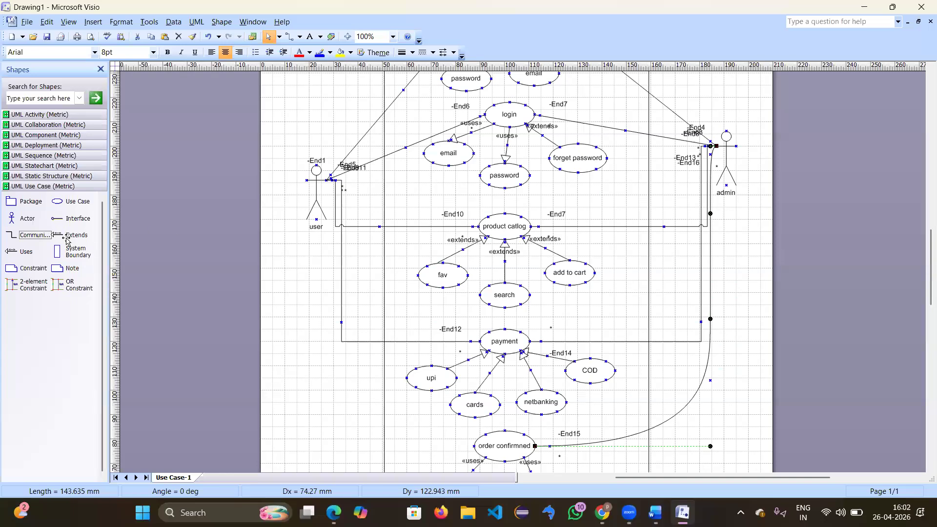
Step: Link the user actor to order confirmned with a curved communication connector
{"action": "mouse_move", "coordinate": [22, 237]}
{"action": "left_mouse_down"}
{"action": "mouse_move", "coordinate": [334, 199]}
{"action": "mouse_move", "coordinate": [349, 205]}
{"action": "mouse_move", "coordinate": [361, 408]}
{"action": "mouse_move", "coordinate": [469, 445]}
{"action": "mouse_move", "coordinate": [453, 396]}
{"action": "mouse_move", "coordinate": [473, 399]}
{"action": "left_mouse_up"}
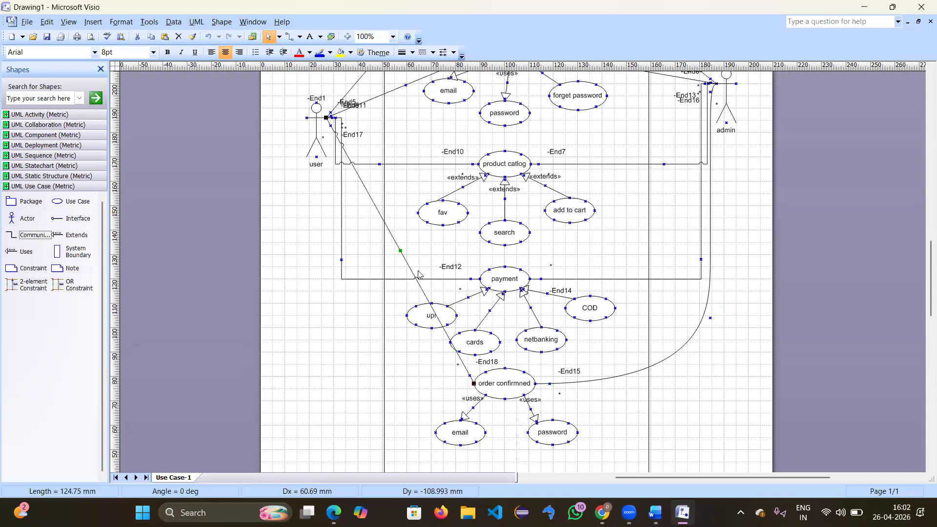
{"action": "right_click", "coordinate": [400, 251]}
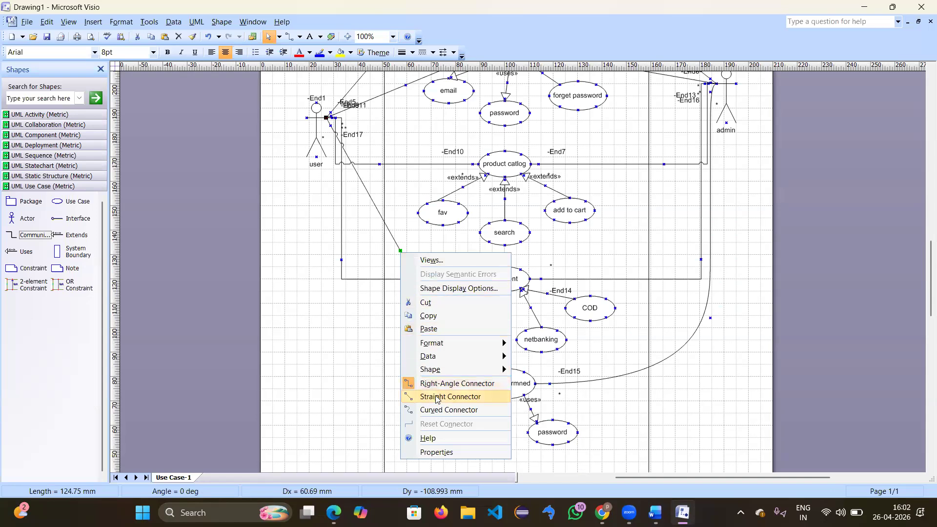
{"action": "left_click", "coordinate": [442, 410]}
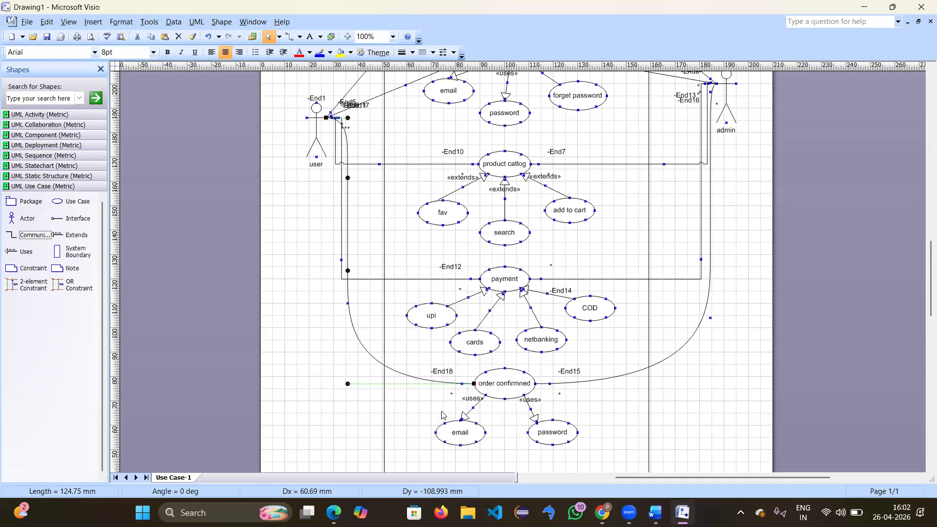
{"action": "left_click", "coordinate": [669, 386]}
{"action": "scroll", "coordinate": [669, 387], "scroll_direction": "down", "scroll_amount": 5}
{"action": "scroll", "coordinate": [669, 387], "scroll_direction": "up", "scroll_amount": 7}
{"action": "scroll", "coordinate": [668, 387], "scroll_direction": "up", "scroll_amount": 5}
{"action": "scroll", "coordinate": [669, 387], "scroll_direction": "down", "scroll_amount": 8}
{"action": "scroll", "coordinate": [668, 387], "scroll_direction": "up", "scroll_amount": 8}
{"action": "scroll", "coordinate": [670, 388], "scroll_direction": "down", "scroll_amount": 8}
{"action": "scroll", "coordinate": [670, 388], "scroll_direction": "down", "scroll_amount": 8}
{"action": "scroll", "coordinate": [670, 388], "scroll_direction": "up", "scroll_amount": 4}
Step: Drop a trial Extends arrow on empty page space and set its stereotype to blank
{"action": "key", "text": "super+shift+s"}
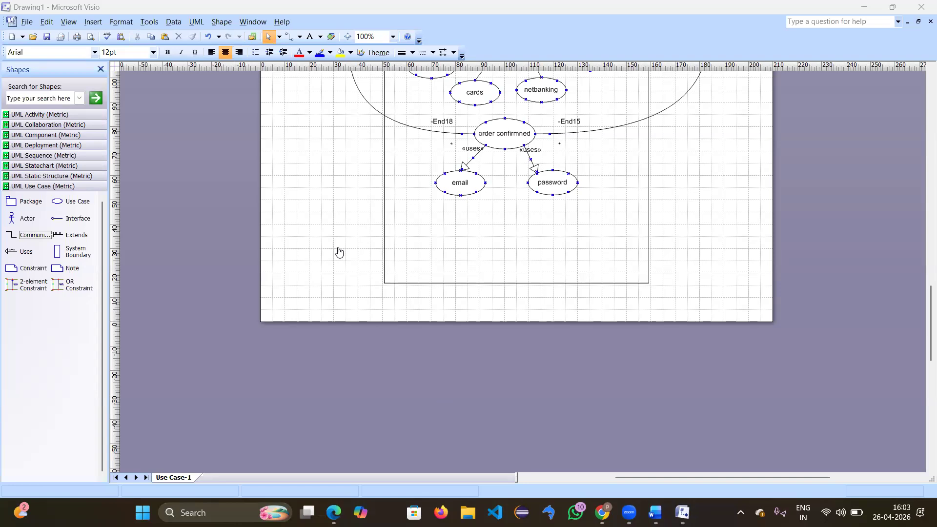
{"action": "left_click_drag", "start_coordinate": [76, 237], "coordinate": [318, 221]}
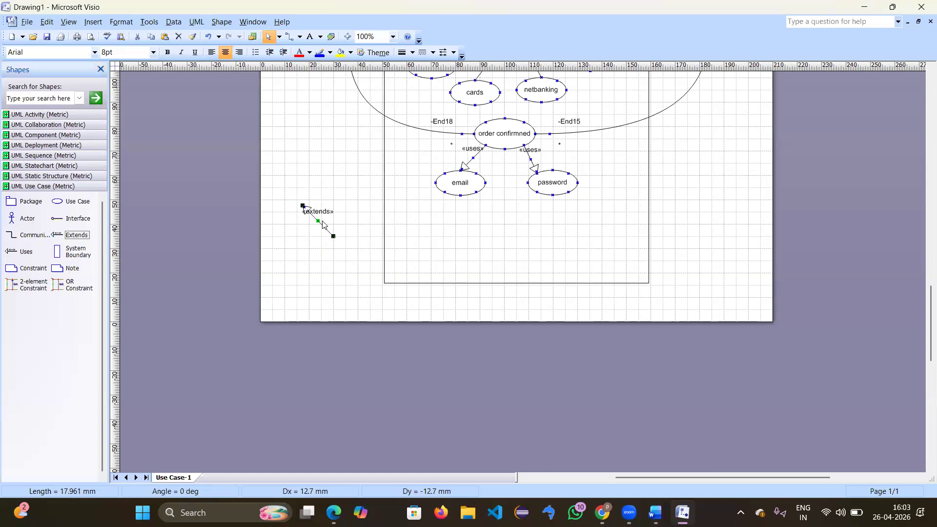
{"action": "double_click", "coordinate": [318, 223]}
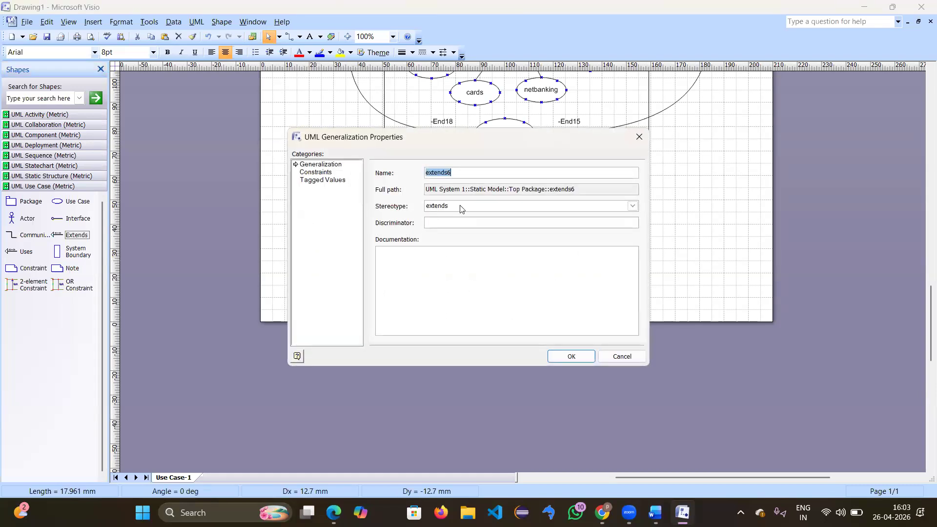
{"action": "left_click", "coordinate": [442, 206]}
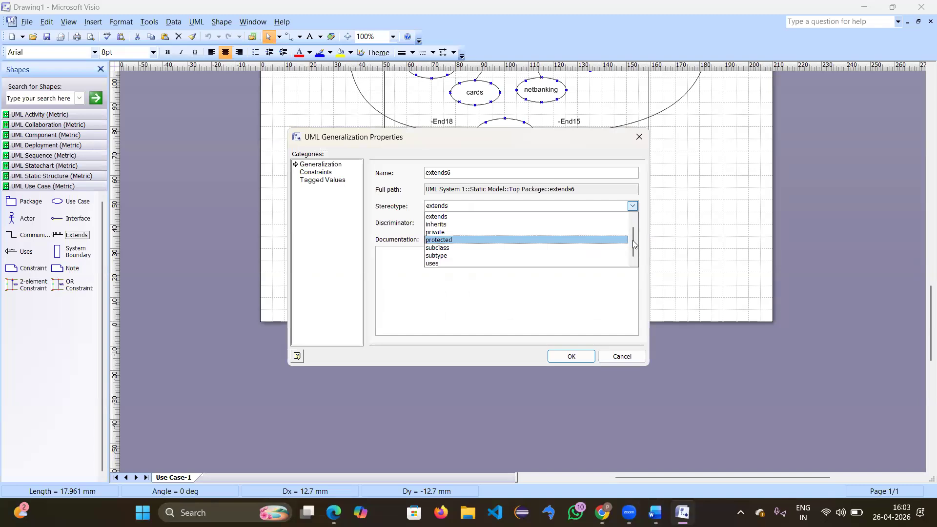
{"action": "left_click", "coordinate": [634, 216]}
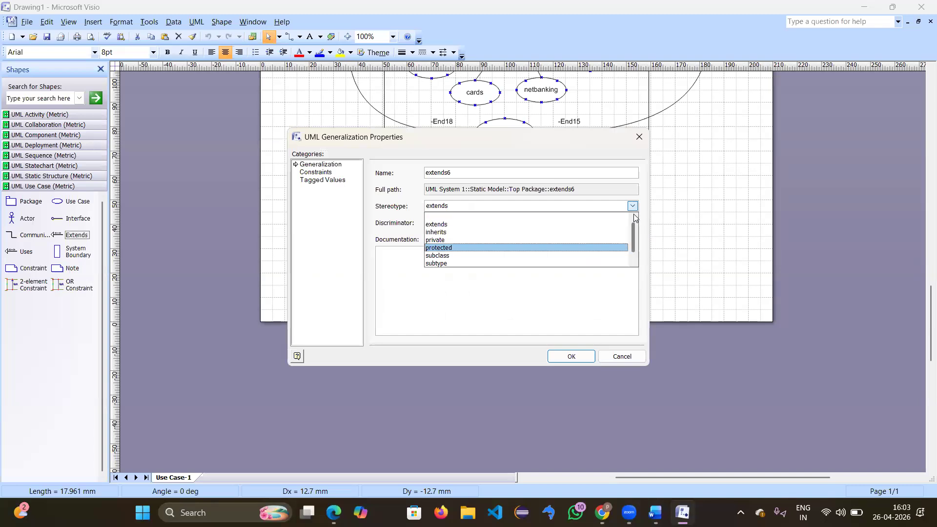
{"action": "left_click", "coordinate": [443, 216]}
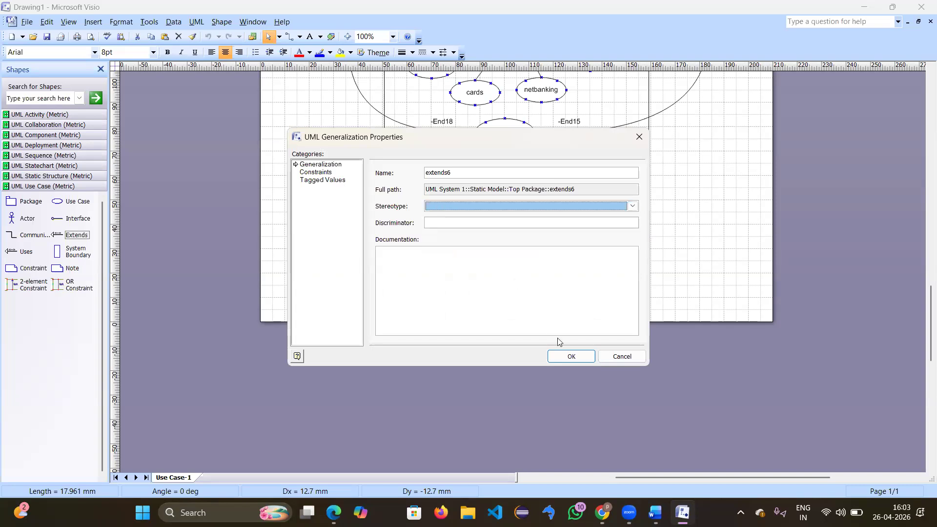
{"action": "left_click", "coordinate": [570, 357]}
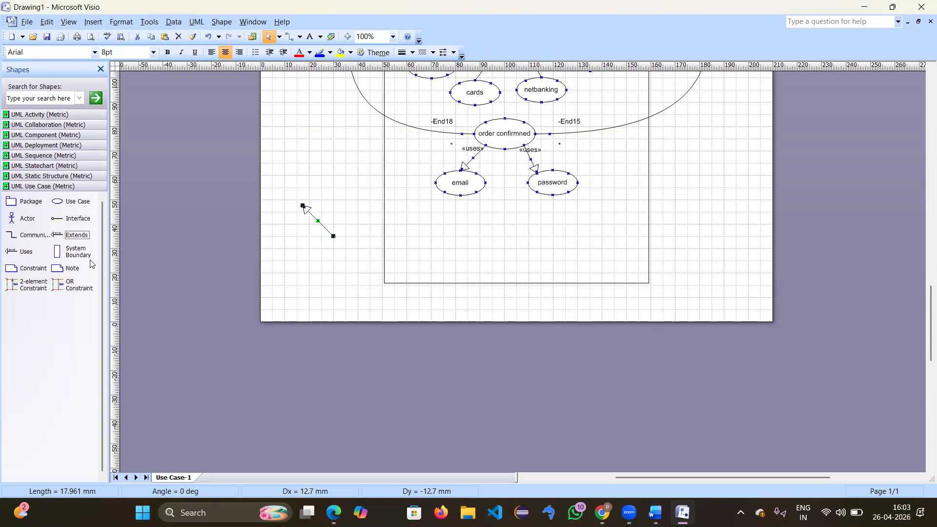
Step: Drop a trial Generalization arrow from UML Static Structure, then delete both trial arrows
{"action": "left_click", "coordinate": [63, 177]}
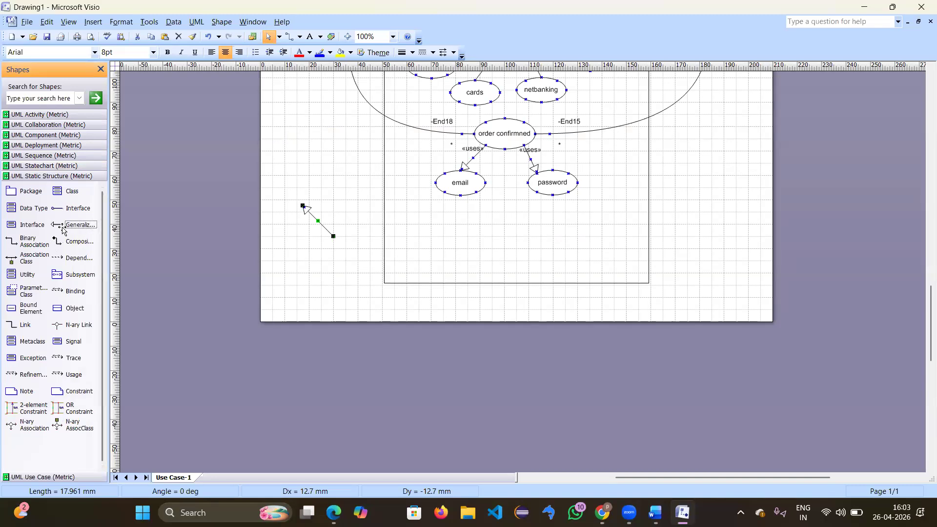
{"action": "left_click_drag", "start_coordinate": [249, 276], "coordinate": [306, 284]}
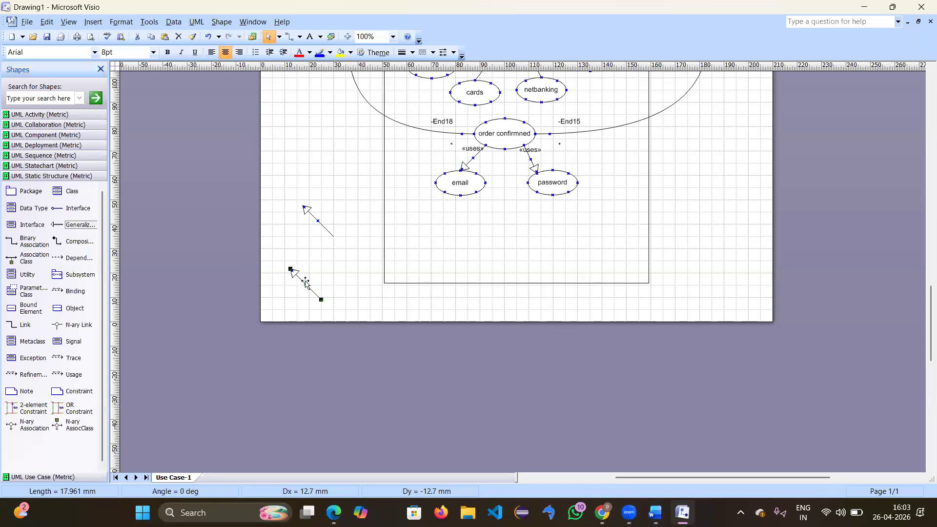
{"action": "key", "text": "Escape"}
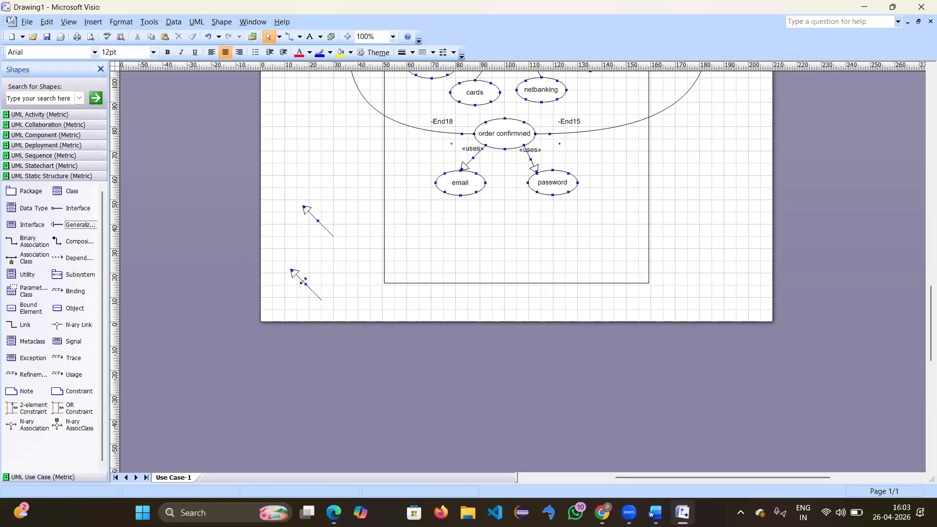
{"action": "left_click", "coordinate": [305, 282]}
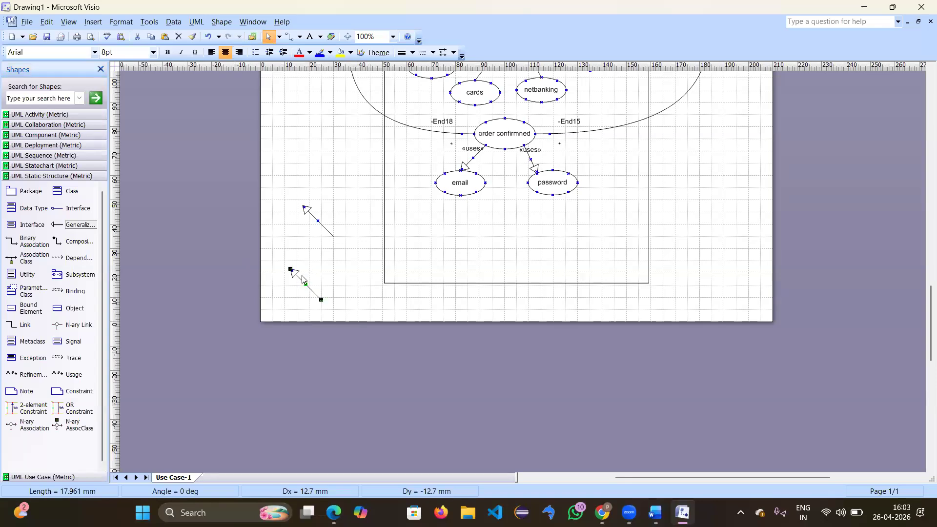
{"action": "double_click", "coordinate": [300, 279]}
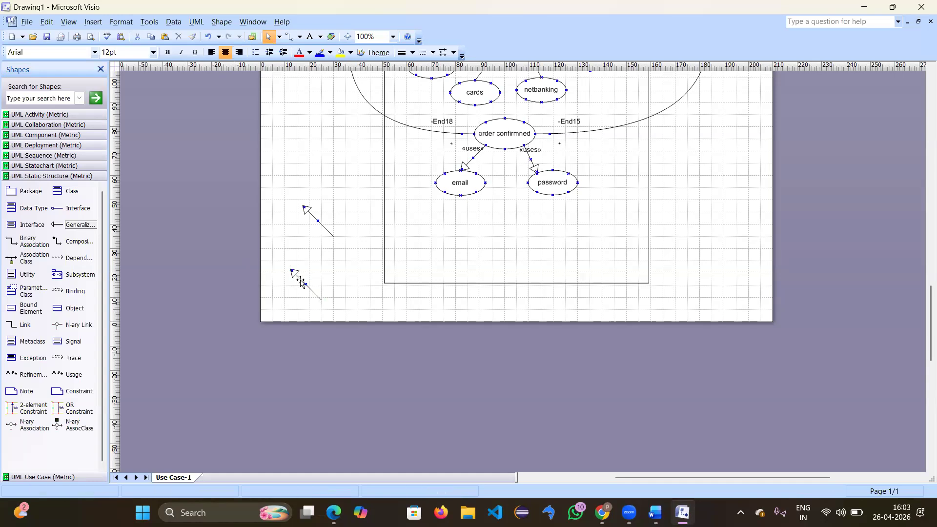
{"action": "left_click", "coordinate": [317, 222], "text": "shift"}
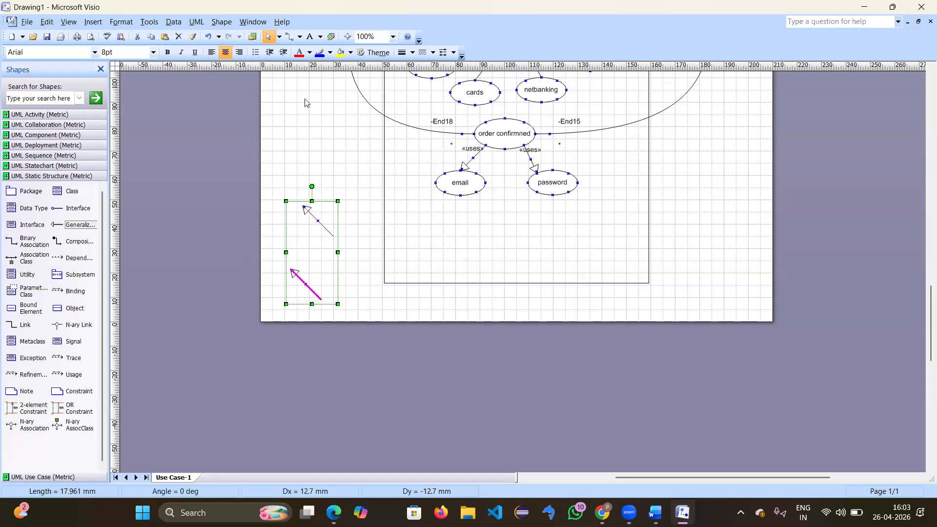
{"action": "left_click", "coordinate": [177, 39]}
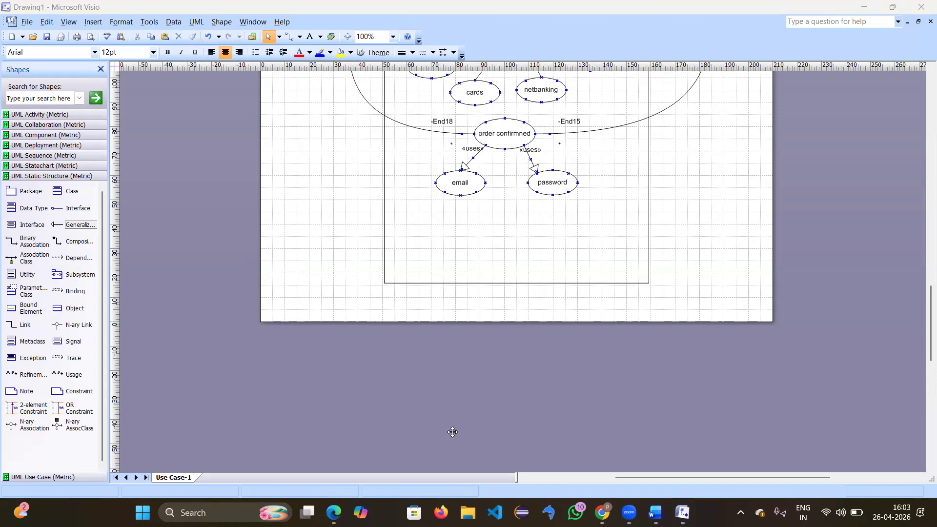
{"action": "left_click", "coordinate": [180, 476]}
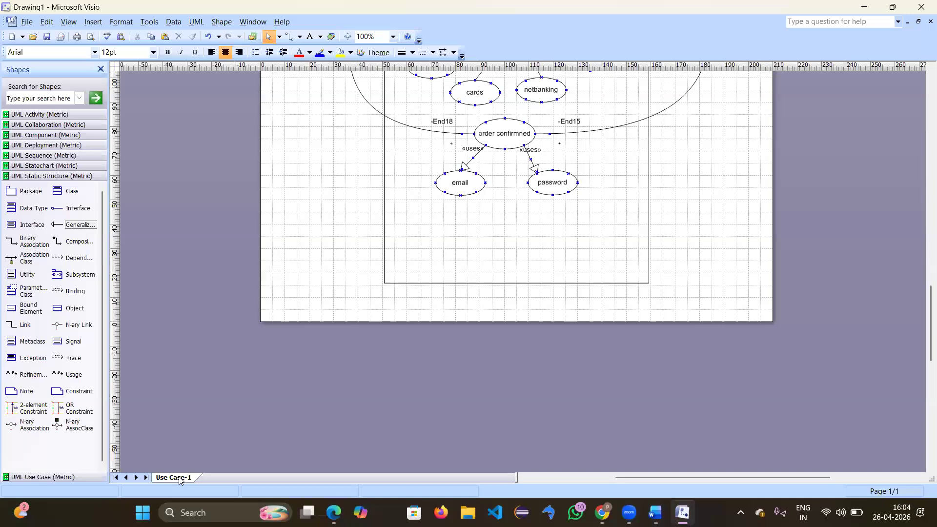
Step: Insert a new page named 'registration' into the drawing
{"action": "right_click", "coordinate": [180, 476]}
{"action": "left_click", "coordinate": [224, 430]}
{"action": "key", "text": "BackSpace"}
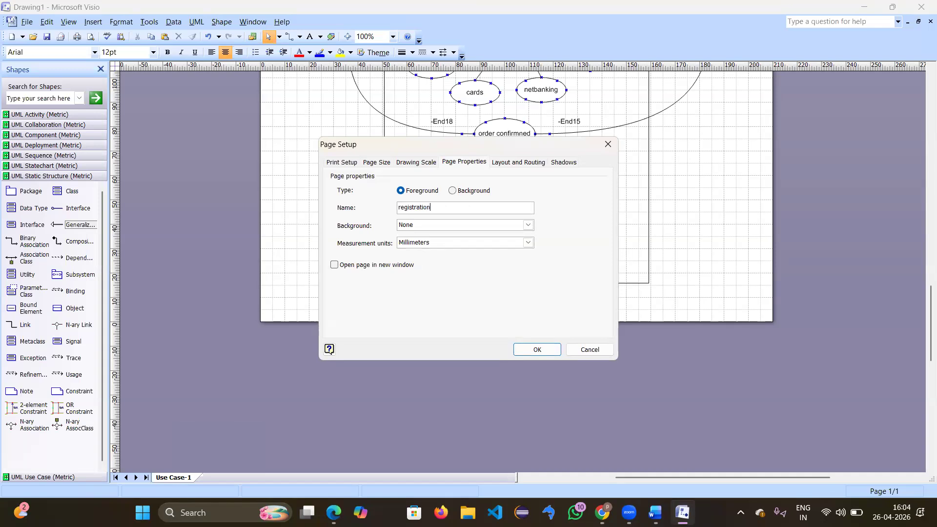
{"action": "key", "text": "Return"}
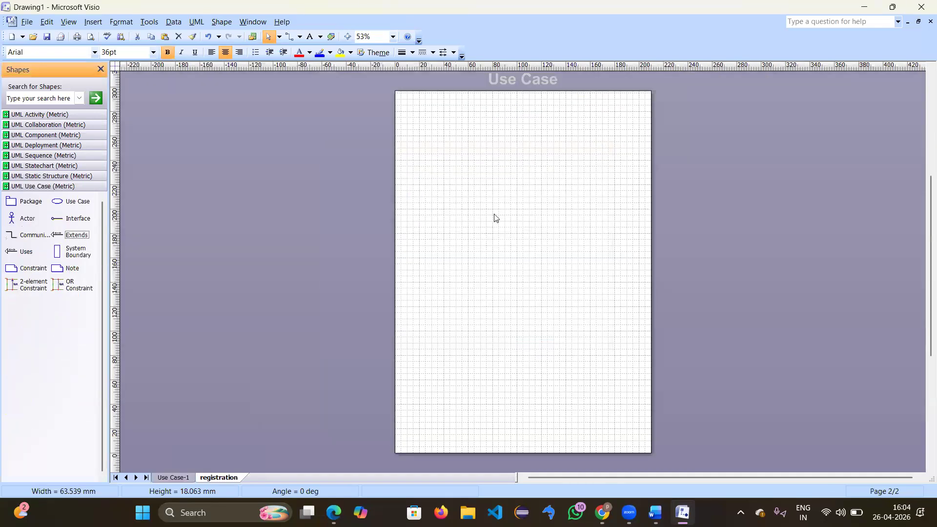
Step: Set the zoom to 100% and show the UML Activity shapes
{"action": "left_click", "coordinate": [393, 37]}
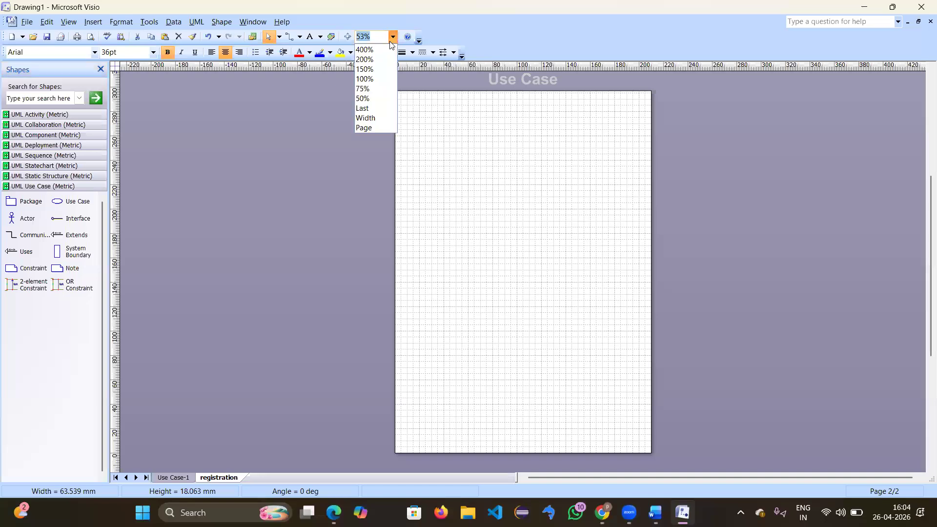
{"action": "left_click", "coordinate": [367, 78]}
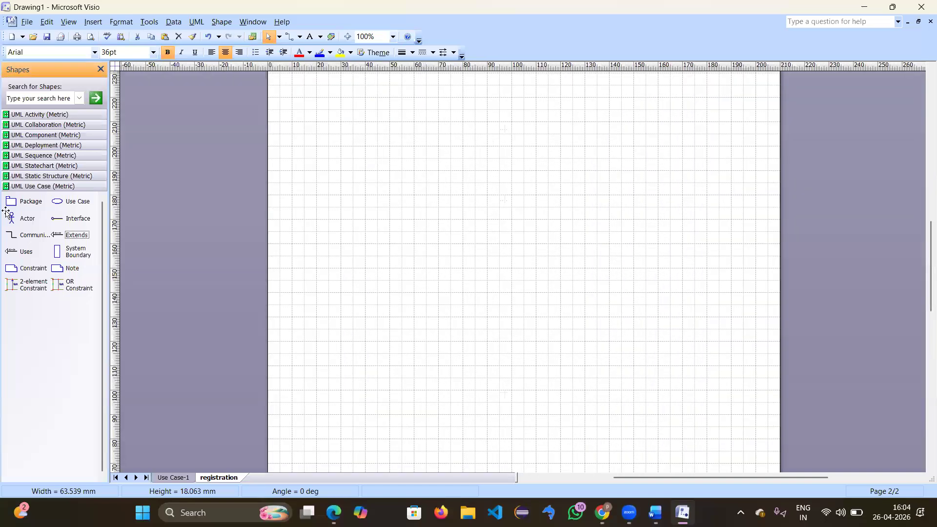
{"action": "left_click", "coordinate": [33, 115]}
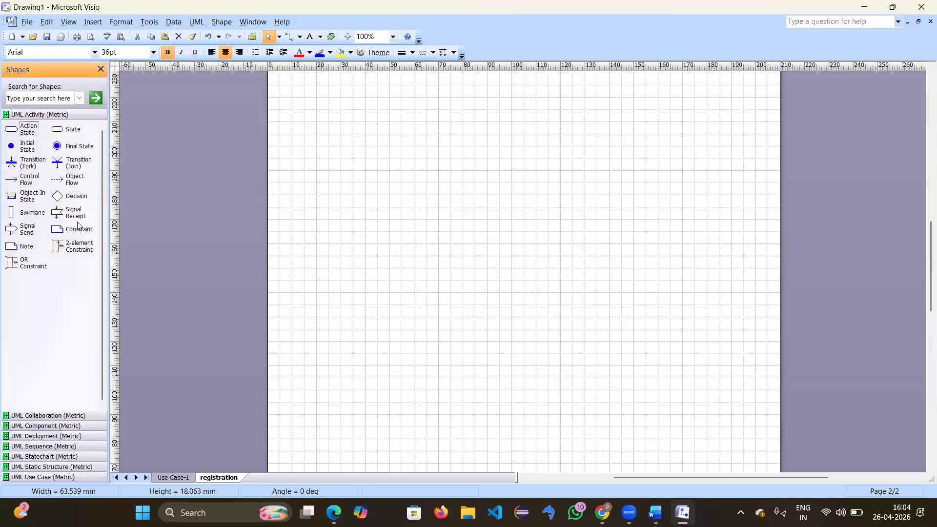
Step: Place an initial state at the top and a final state at the bottom, plus trial flow, bar, decision and action shapes
{"action": "left_click_drag", "start_coordinate": [19, 147], "coordinate": [512, 114]}
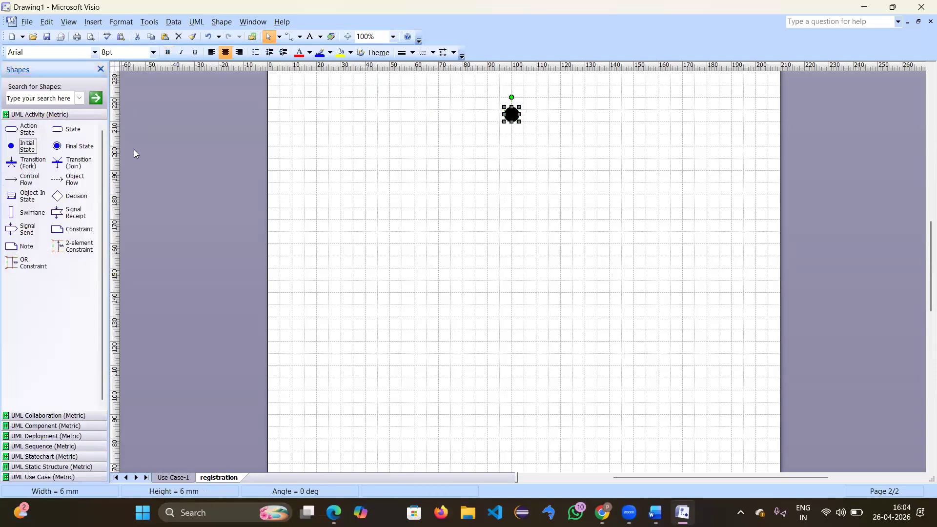
{"action": "left_click_drag", "start_coordinate": [71, 146], "coordinate": [523, 396]}
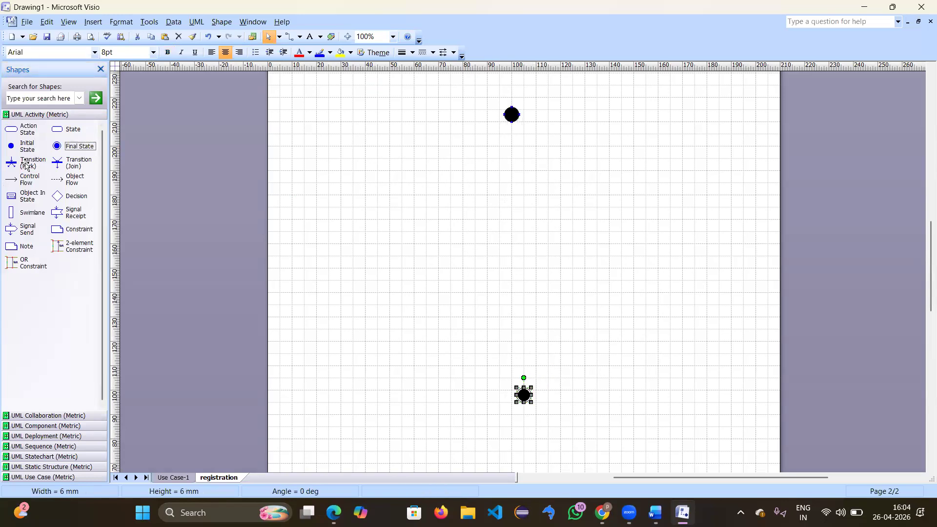
{"action": "left_click_drag", "start_coordinate": [27, 179], "coordinate": [354, 139]}
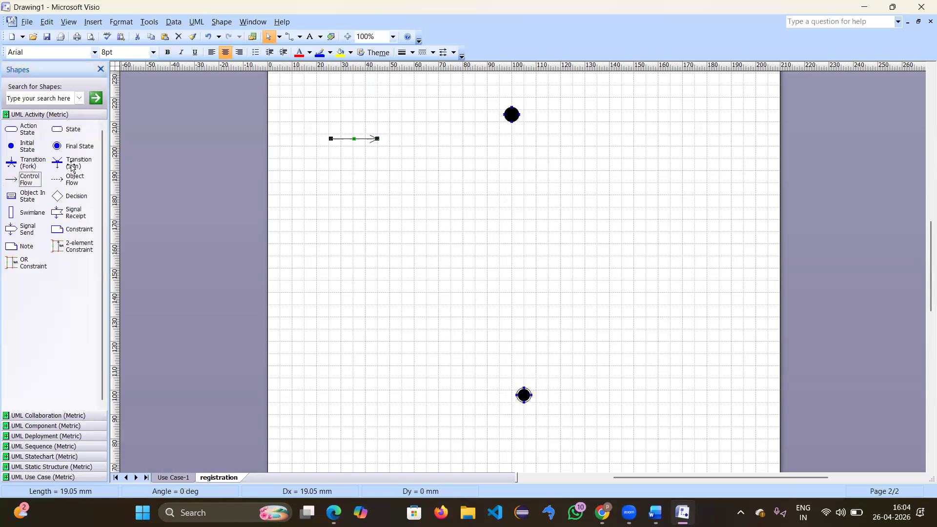
{"action": "left_click_drag", "start_coordinate": [72, 166], "coordinate": [335, 186]}
{"action": "left_click_drag", "start_coordinate": [27, 164], "coordinate": [334, 226]}
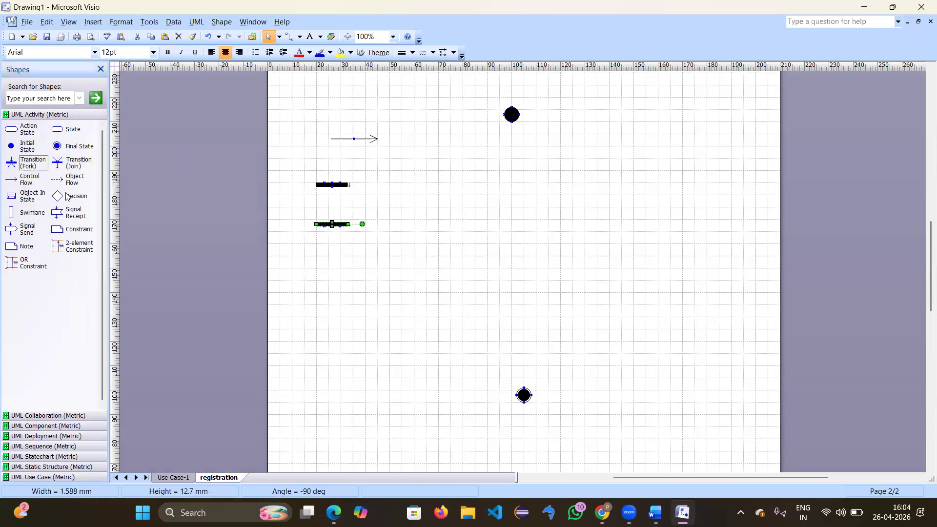
{"action": "left_click_drag", "start_coordinate": [67, 197], "coordinate": [454, 171]}
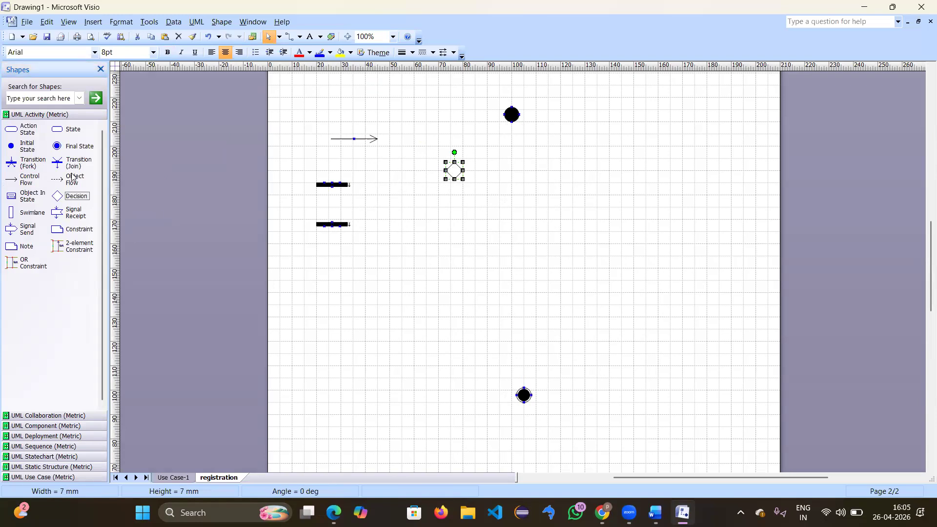
{"action": "left_click_drag", "start_coordinate": [26, 132], "coordinate": [444, 230]}
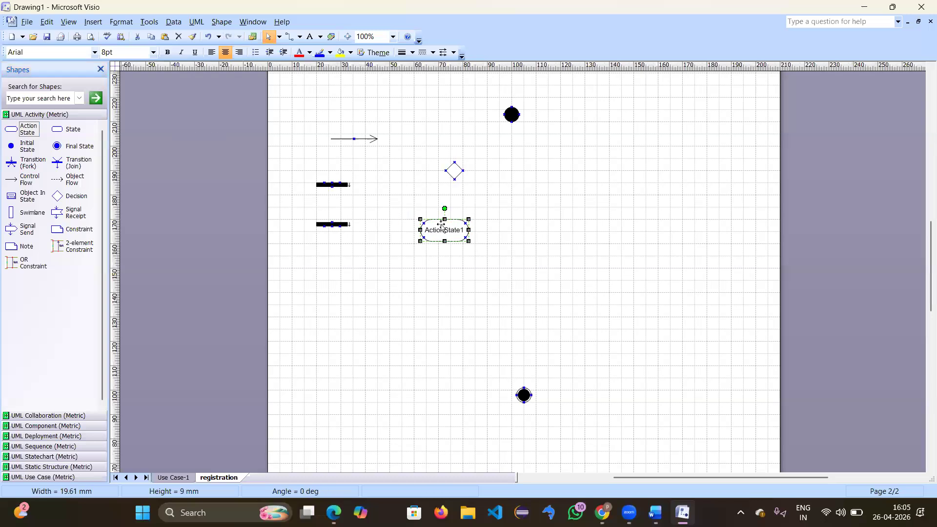
Step: Delete the five trial shapes: arrow, two transition bars, decision diamond and ActionState1
{"action": "left_click", "coordinate": [458, 173], "text": "shift"}
{"action": "left_click", "coordinate": [354, 141], "text": "shift"}
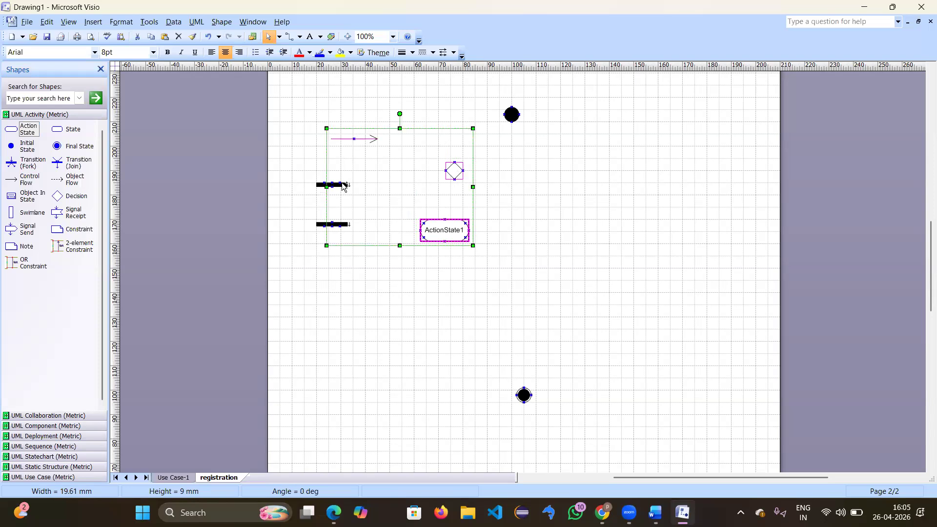
{"action": "left_click", "coordinate": [347, 185], "text": "shift"}
{"action": "left_click", "coordinate": [341, 221]}
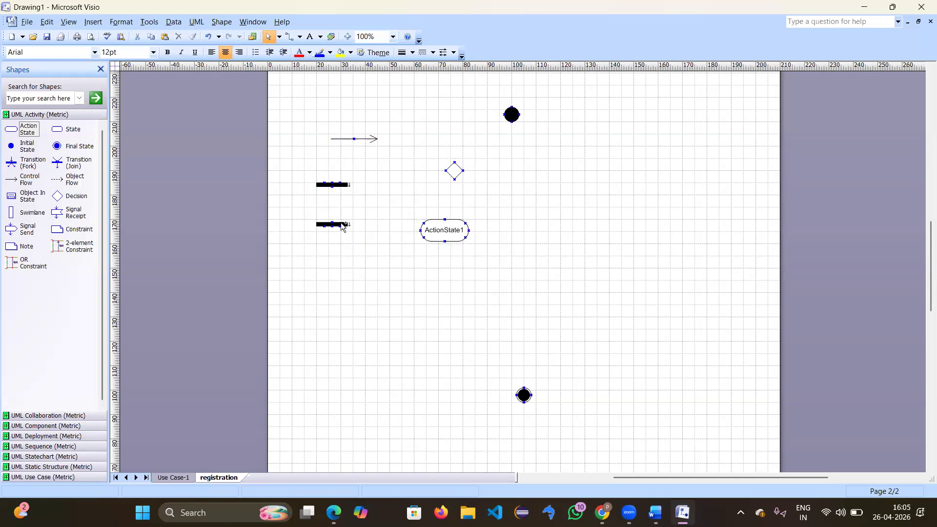
{"action": "left_click", "coordinate": [343, 226]}
{"action": "left_click", "coordinate": [340, 180]}
{"action": "left_click", "coordinate": [343, 186]}
{"action": "left_click", "coordinate": [343, 224], "text": "shift"}
{"action": "left_click", "coordinate": [356, 140], "text": "shift"}
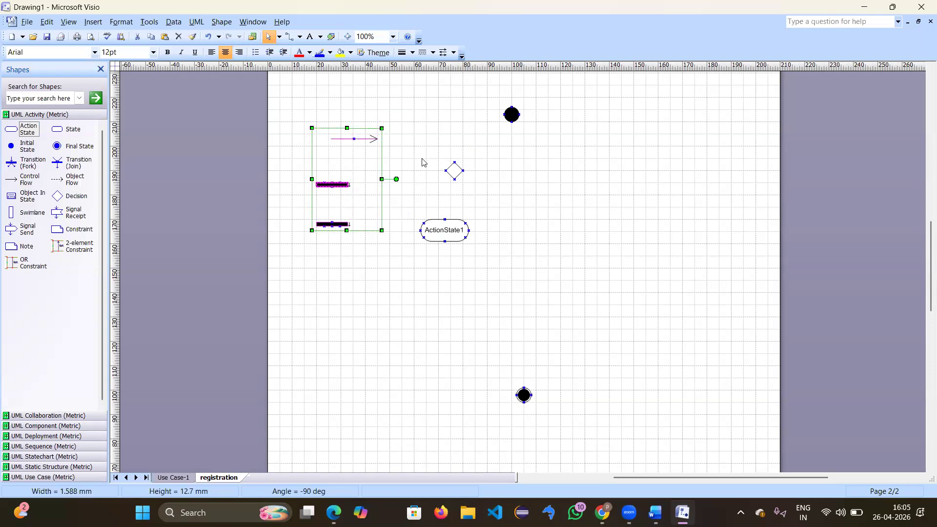
{"action": "left_click", "coordinate": [453, 169], "text": "shift"}
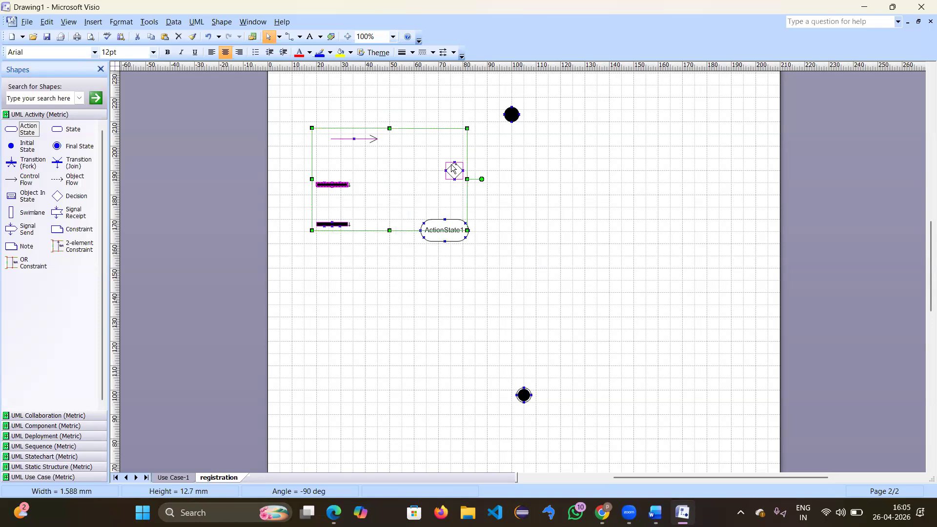
{"action": "left_click", "coordinate": [450, 225], "text": "shift"}
{"action": "left_click", "coordinate": [177, 37]}
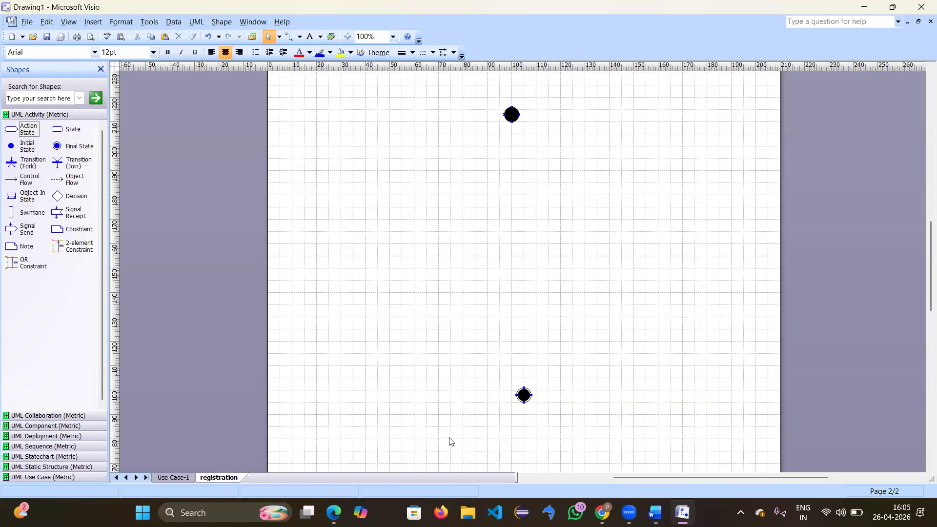
Step: Add action states labelled 'name' and 'emial' below the initial state
{"action": "left_click", "coordinate": [399, 509]}
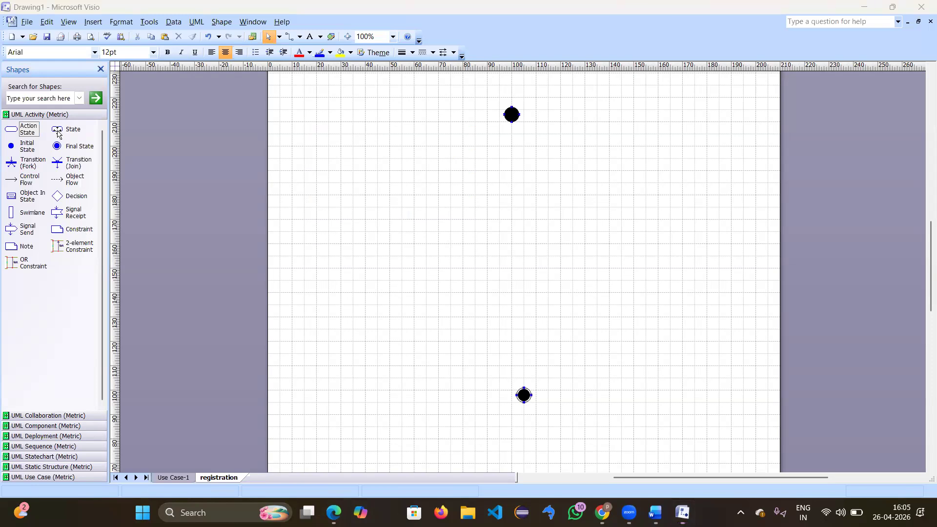
{"action": "left_click_drag", "start_coordinate": [12, 130], "coordinate": [174, 111]}
{"action": "left_click_drag", "start_coordinate": [463, 142], "coordinate": [518, 165]}
{"action": "double_click", "coordinate": [518, 164]}
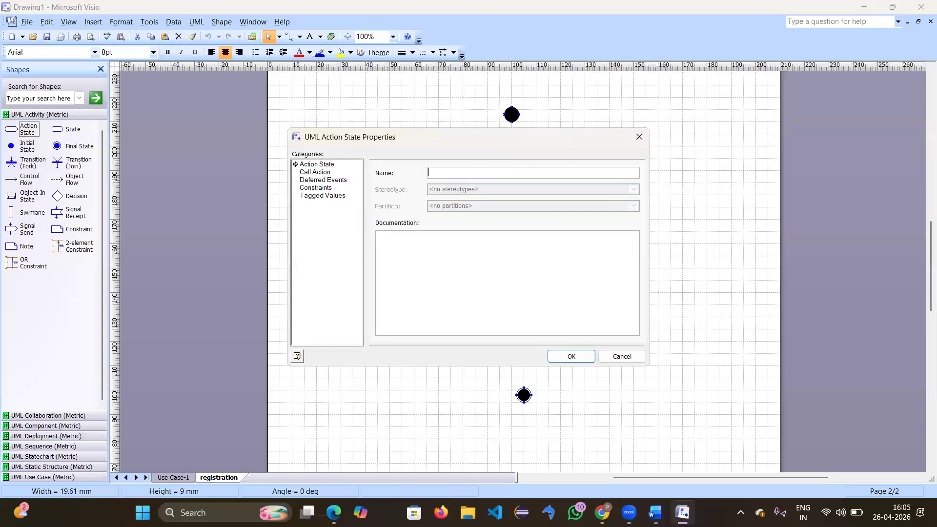
{"action": "type", "text": "name"}
{"action": "key", "text": "Return"}
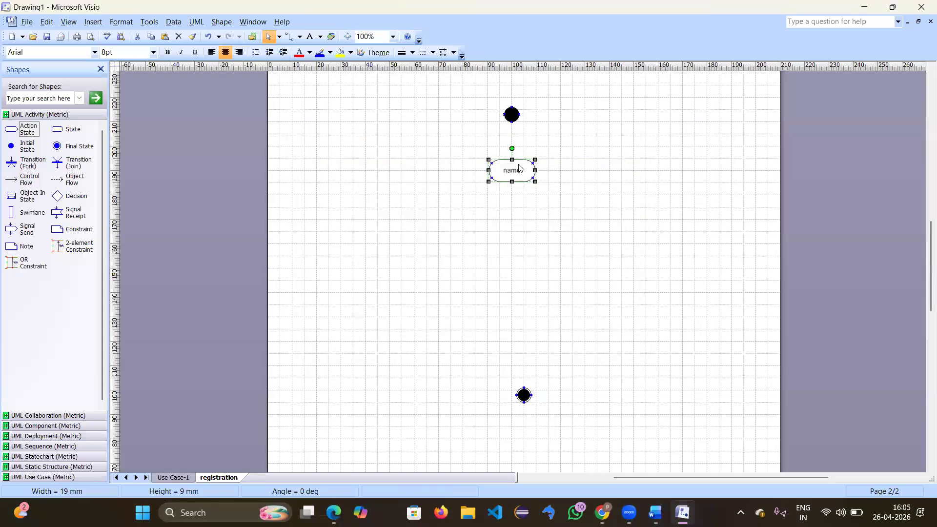
{"action": "left_click_drag", "start_coordinate": [28, 129], "coordinate": [513, 221]}
{"action": "double_click", "coordinate": [513, 221]}
{"action": "type", "text": "emial"}
{"action": "key", "text": "Return"}
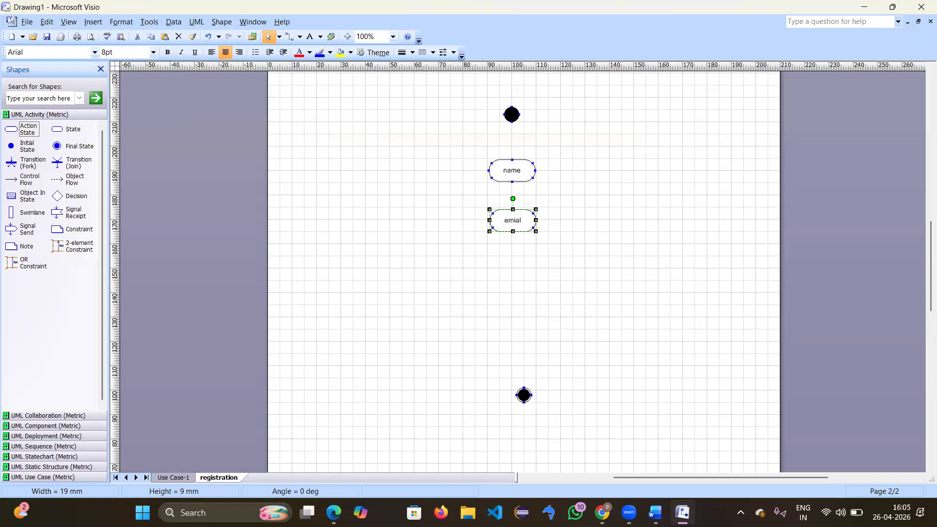
Step: Add action states labelled 'password' and 'mobile' below emial
{"action": "left_click_drag", "start_coordinate": [25, 131], "coordinate": [514, 267]}
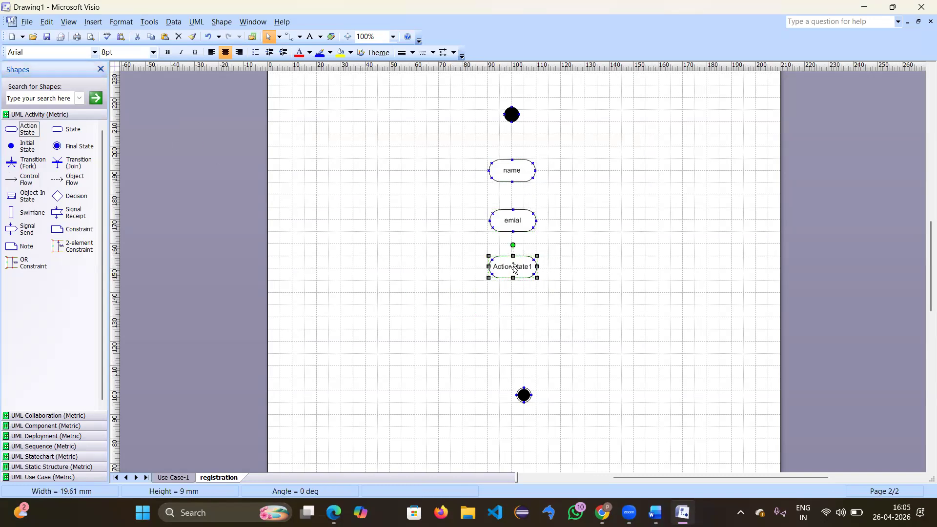
{"action": "double_click", "coordinate": [513, 268]}
{"action": "type", "text": "pa"}
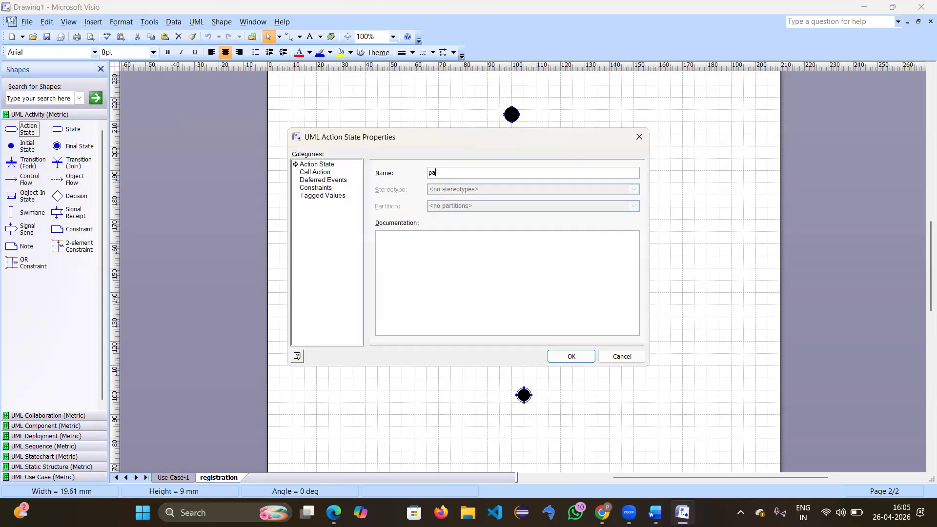
{"action": "type", "text": "ssword"}
{"action": "key", "text": "Return"}
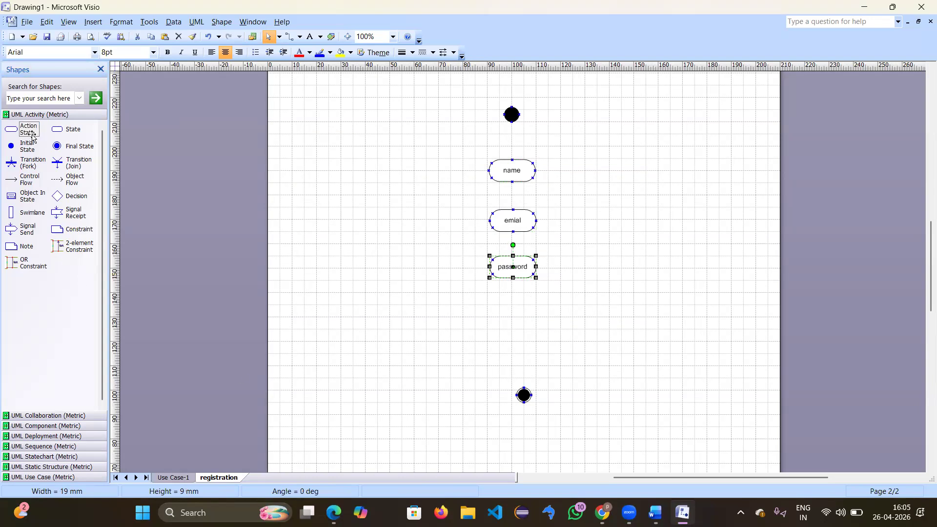
{"action": "left_click_drag", "start_coordinate": [30, 135], "coordinate": [508, 328]}
{"action": "double_click", "coordinate": [508, 328]}
{"action": "key", "text": "BackSpace"}
{"action": "type", "text": "mobile"}
{"action": "key", "text": "Return"}
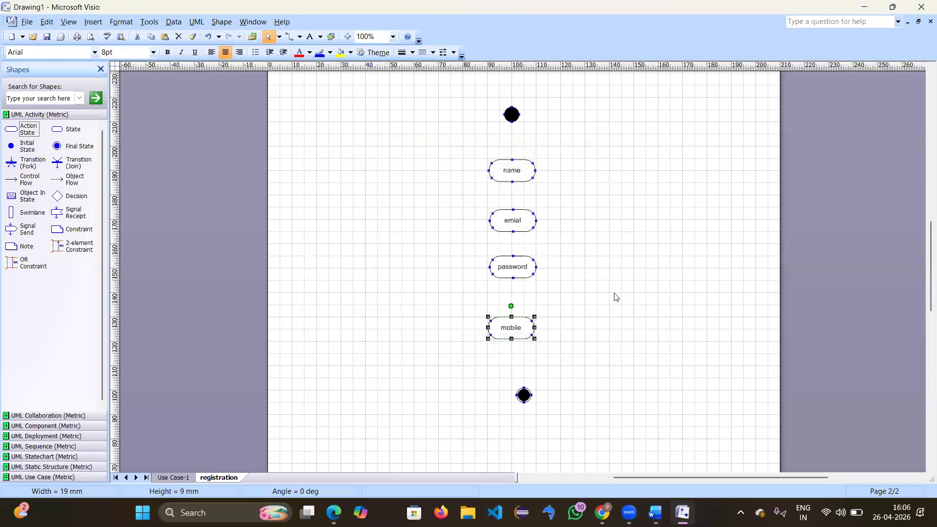
{"action": "left_click", "coordinate": [341, 273]}
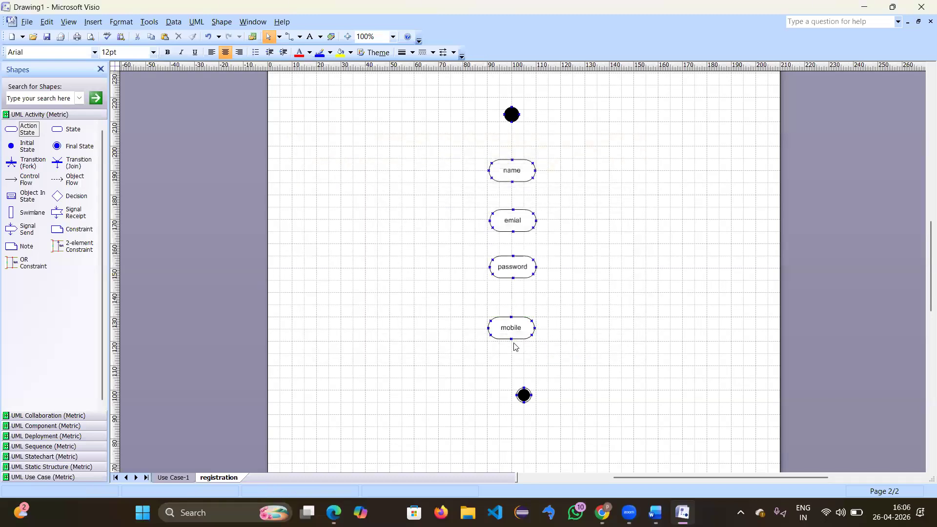
Step: Chain the initial state, name, emial, password and mobile together with control flow arrows
{"action": "left_click_drag", "start_coordinate": [523, 394], "coordinate": [511, 382]}
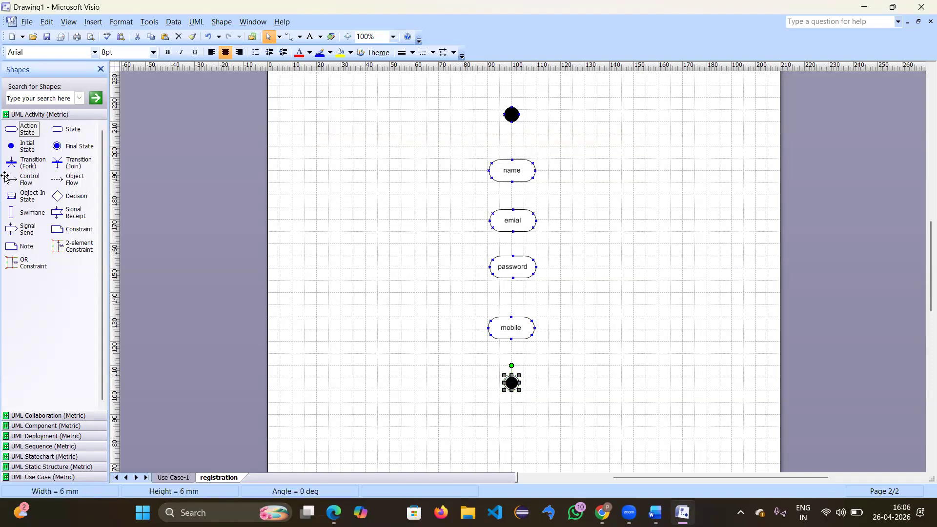
{"action": "left_click_drag", "start_coordinate": [25, 179], "coordinate": [511, 159]}
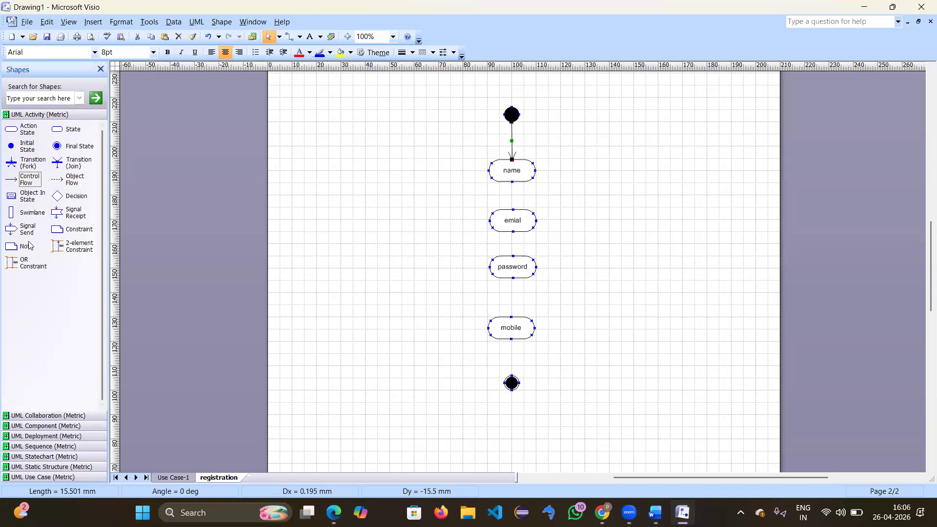
{"action": "left_click_drag", "start_coordinate": [23, 178], "coordinate": [512, 210]}
{"action": "left_click_drag", "start_coordinate": [24, 179], "coordinate": [513, 256]}
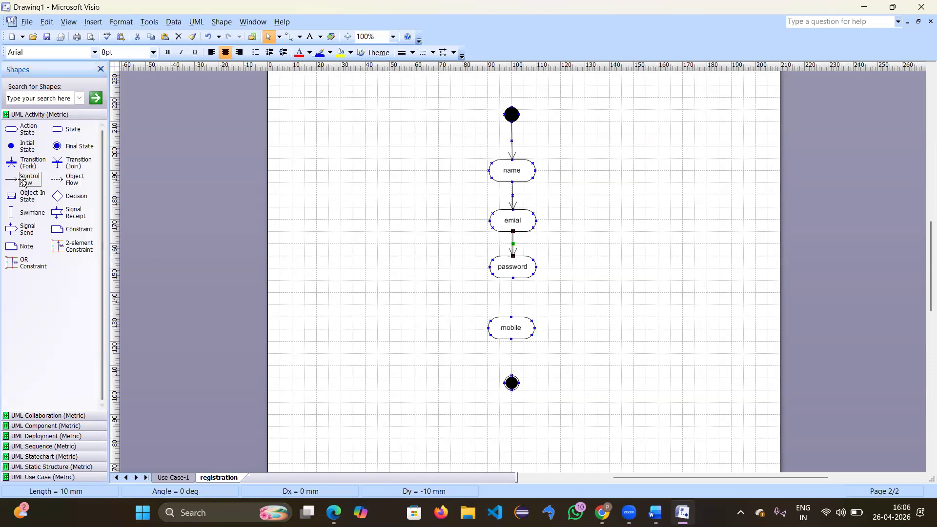
{"action": "left_click_drag", "start_coordinate": [23, 182], "coordinate": [561, 277]}
{"action": "left_click_drag", "start_coordinate": [505, 323], "coordinate": [506, 321]}
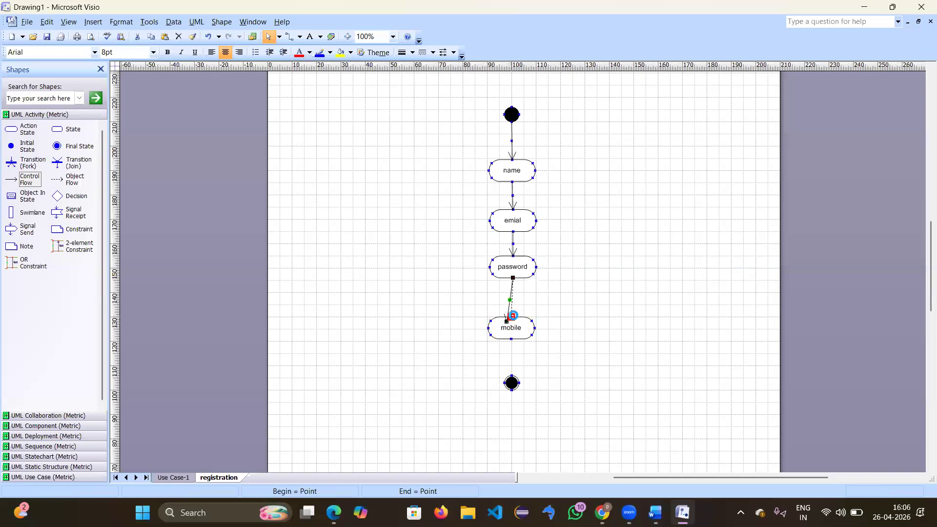
Step: Nudge mobile and the final state upward, then connect mobile to the final state
{"action": "left_click_drag", "start_coordinate": [513, 325], "coordinate": [513, 316]}
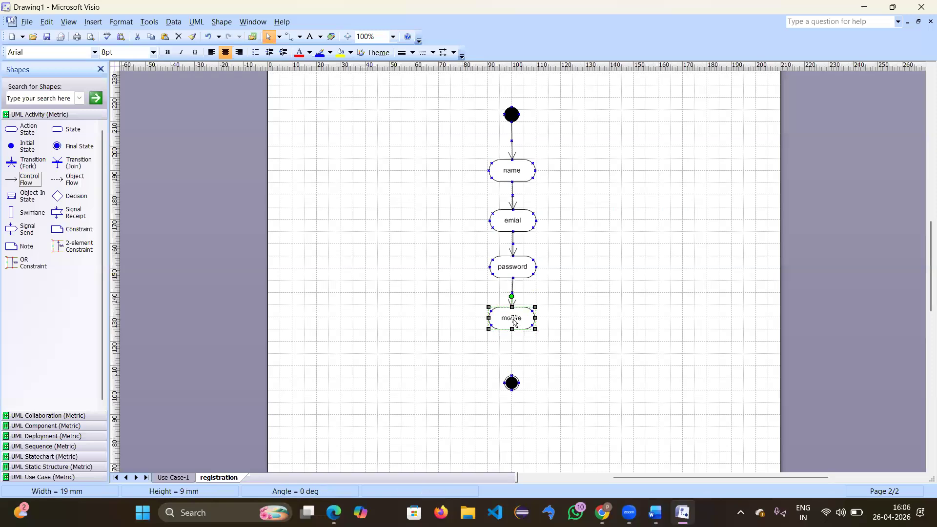
{"action": "left_click_drag", "start_coordinate": [511, 382], "coordinate": [511, 365]}
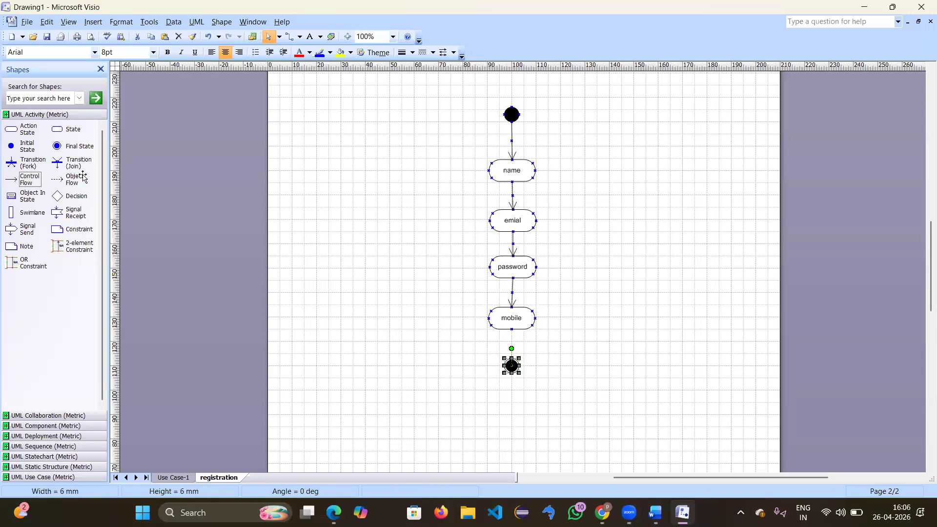
{"action": "left_click", "coordinate": [29, 179]}
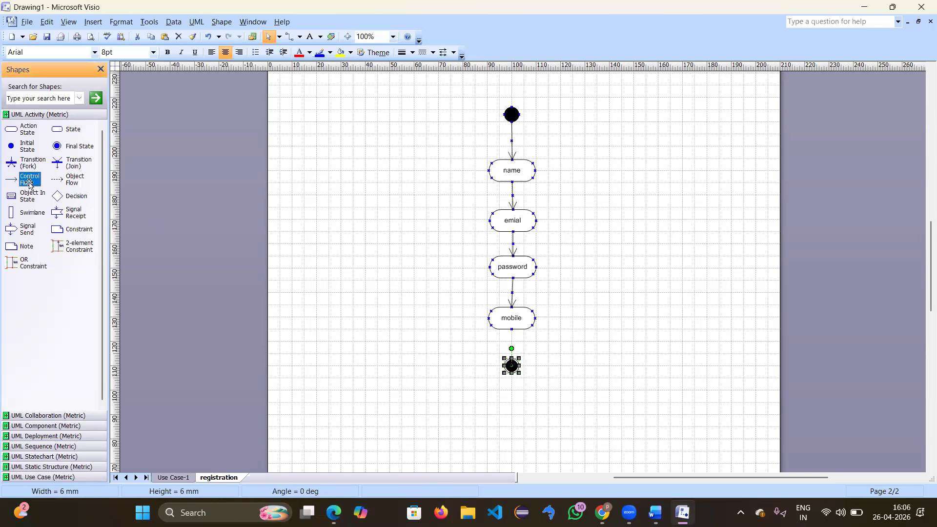
{"action": "left_click_drag", "start_coordinate": [105, 186], "coordinate": [512, 359]}
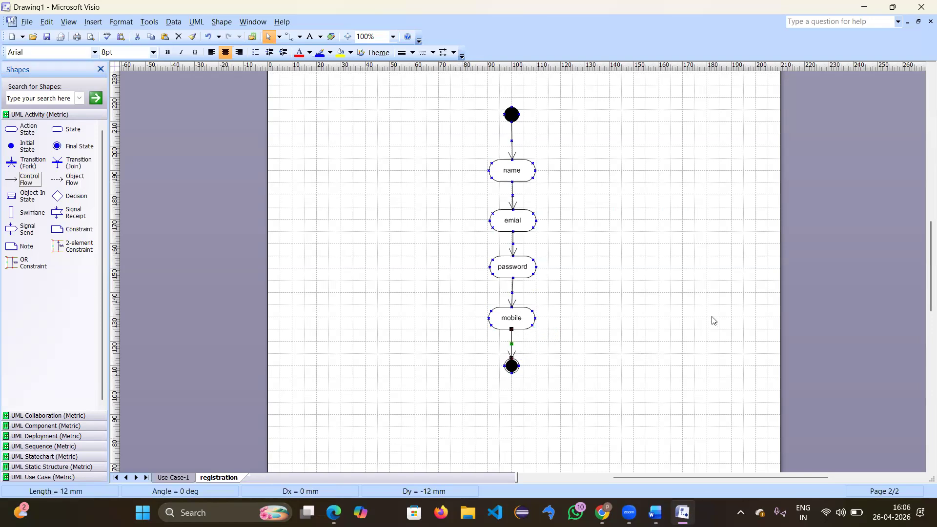
Step: Insert a page named login after registration and view it at 100% zoom
{"action": "right_click", "coordinate": [227, 481]}
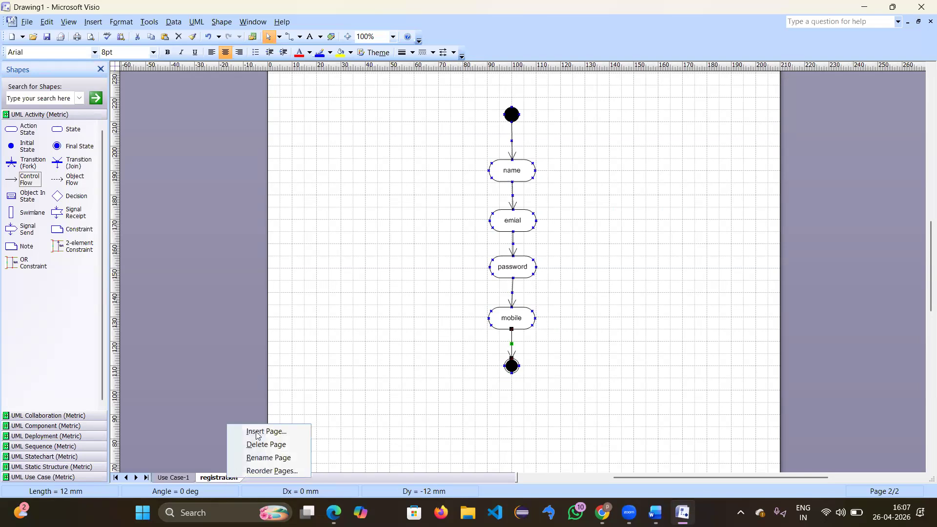
{"action": "left_click", "coordinate": [262, 432]}
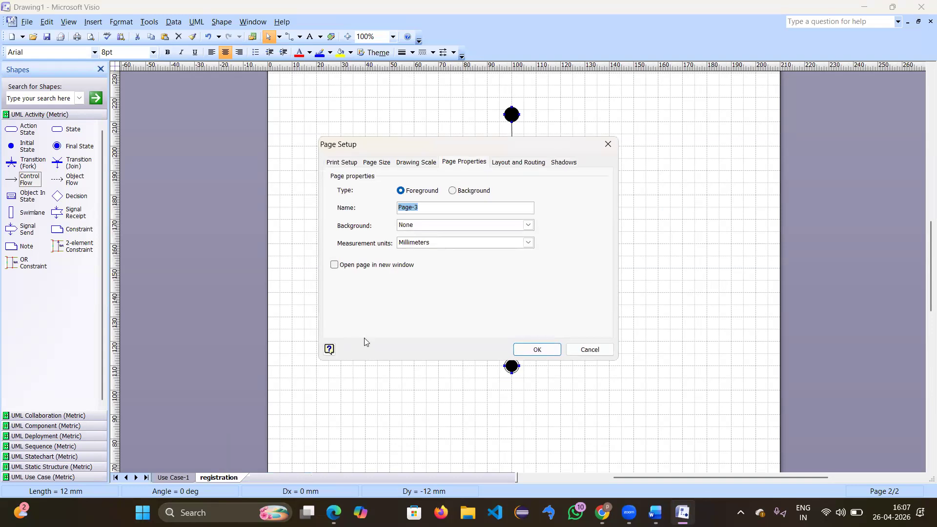
{"action": "key", "text": "BackSpace"}
{"action": "key", "text": "Return"}
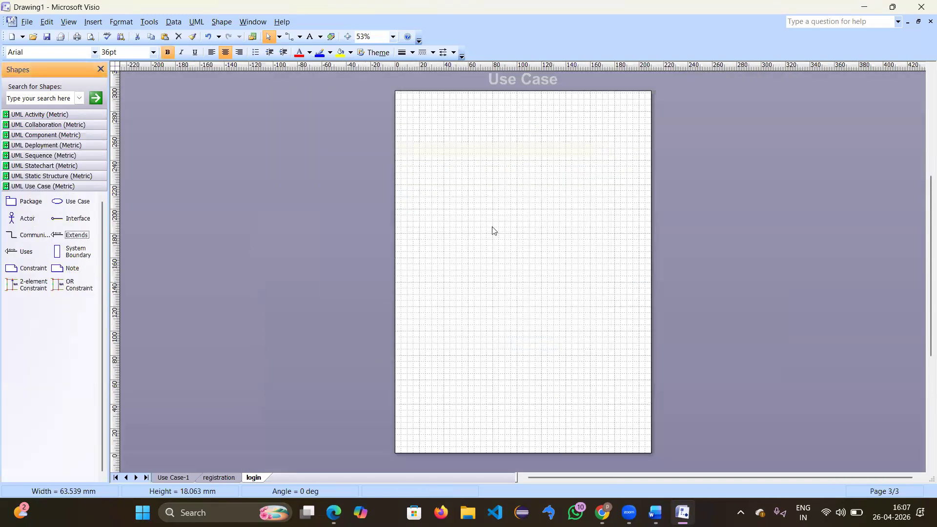
{"action": "left_click", "coordinate": [393, 36]}
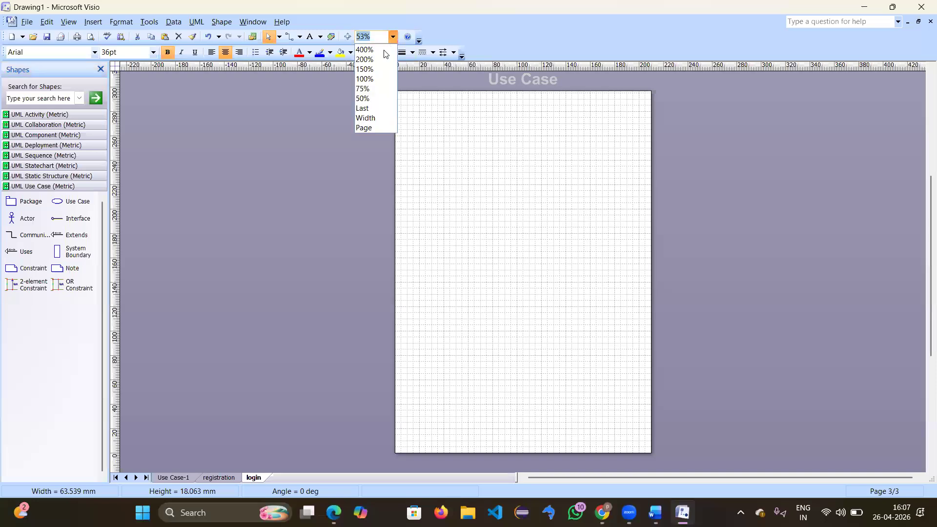
{"action": "left_click", "coordinate": [364, 78]}
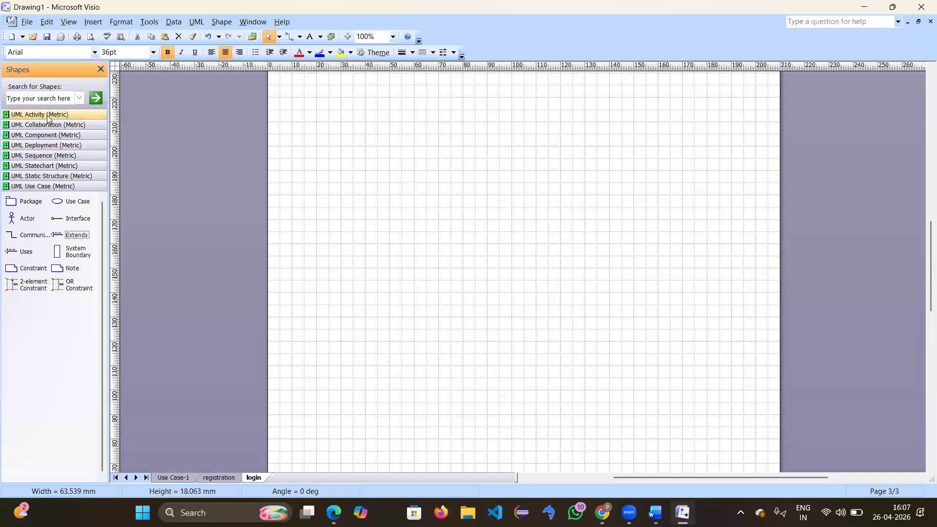
{"action": "left_click", "coordinate": [49, 116]}
Step: Place an initial state near the top with an action state named email below it
{"action": "left_click_drag", "start_coordinate": [27, 145], "coordinate": [498, 101]}
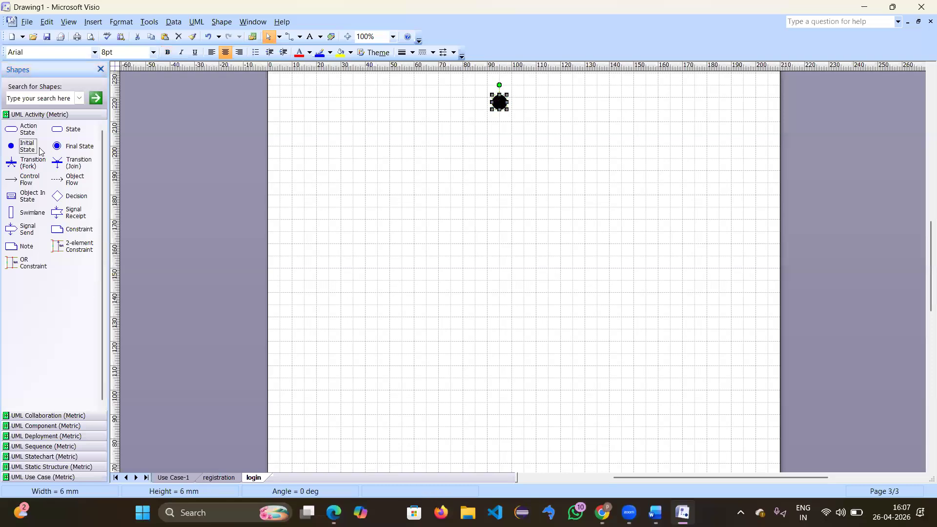
{"action": "left_click_drag", "start_coordinate": [23, 131], "coordinate": [503, 154]}
{"action": "double_click", "coordinate": [503, 154]}
{"action": "type", "text": "email"}
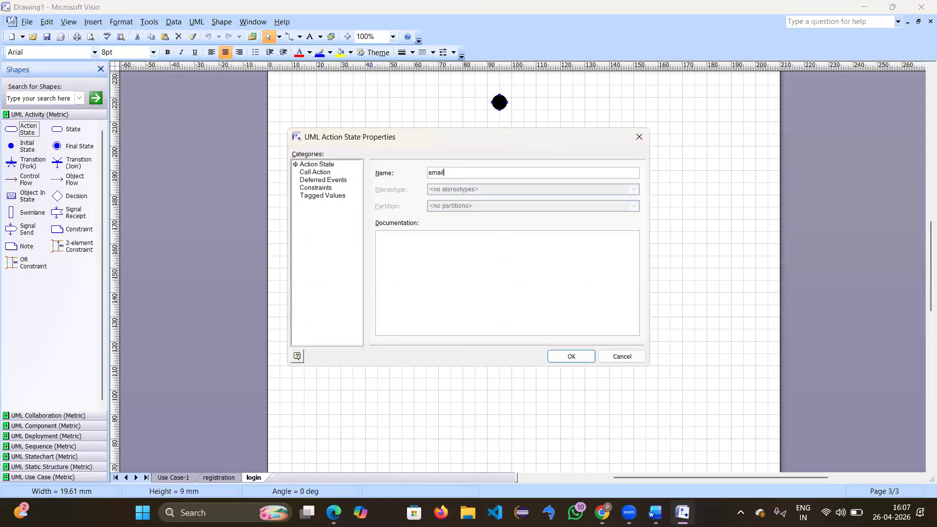
{"action": "key", "text": "Return"}
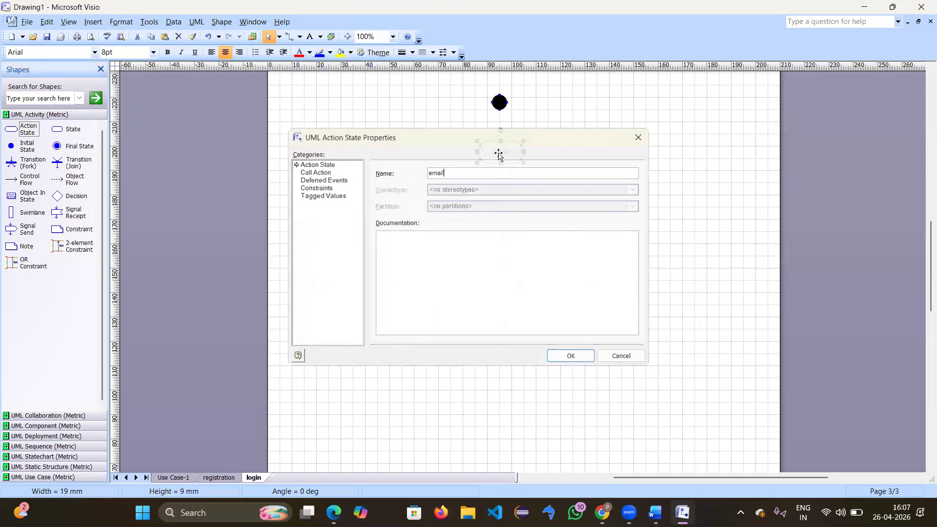
Step: Add a second action state below email and name it password
{"action": "left_click_drag", "start_coordinate": [22, 130], "coordinate": [489, 202]}
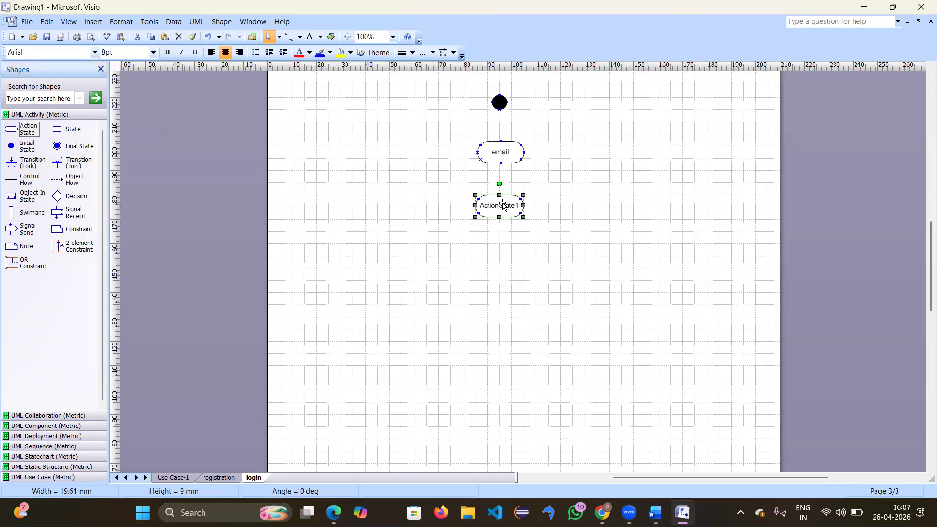
{"action": "double_click", "coordinate": [503, 203]}
{"action": "type", "text": "passwor"}
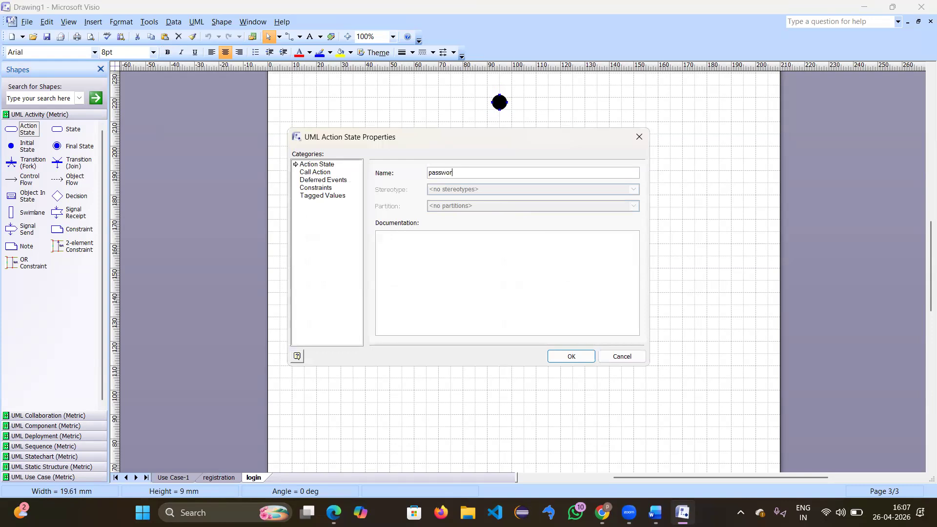
{"action": "key", "text": "Return"}
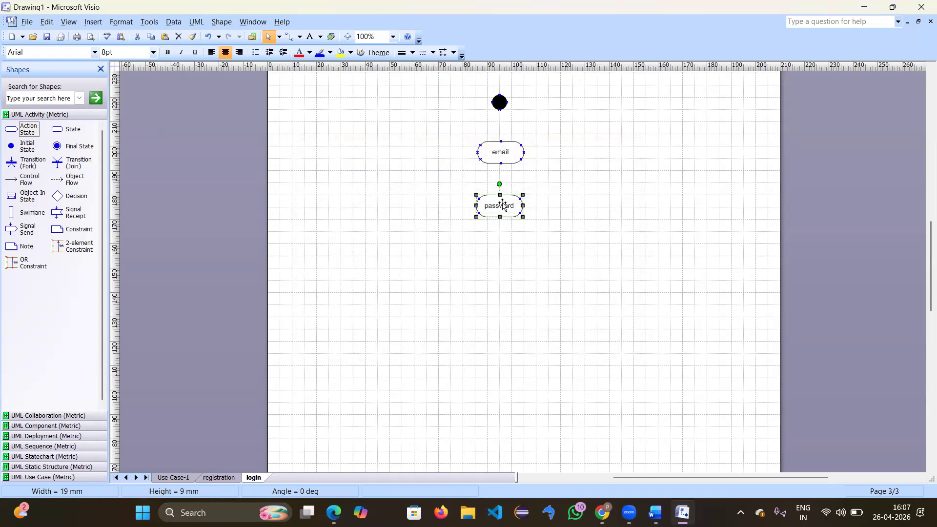
{"action": "left_click", "coordinate": [437, 264]}
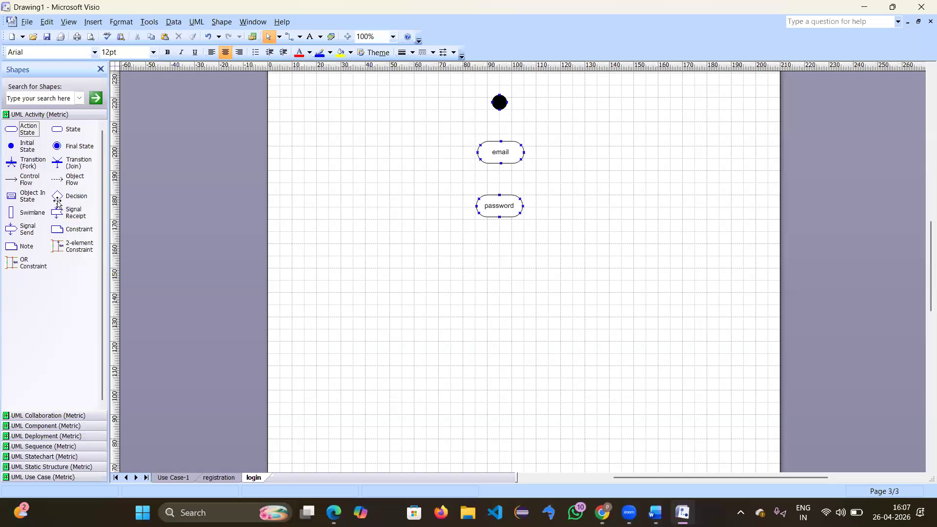
Step: Add a decision below password and link initial state, email, password and decision with control flows
{"action": "left_click_drag", "start_coordinate": [58, 204], "coordinate": [499, 257]}
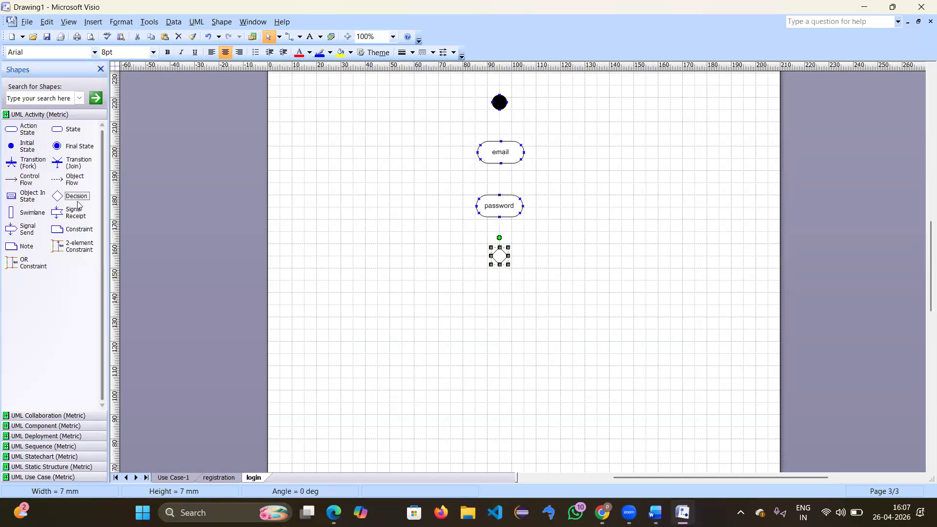
{"action": "left_click_drag", "start_coordinate": [19, 180], "coordinate": [501, 141]}
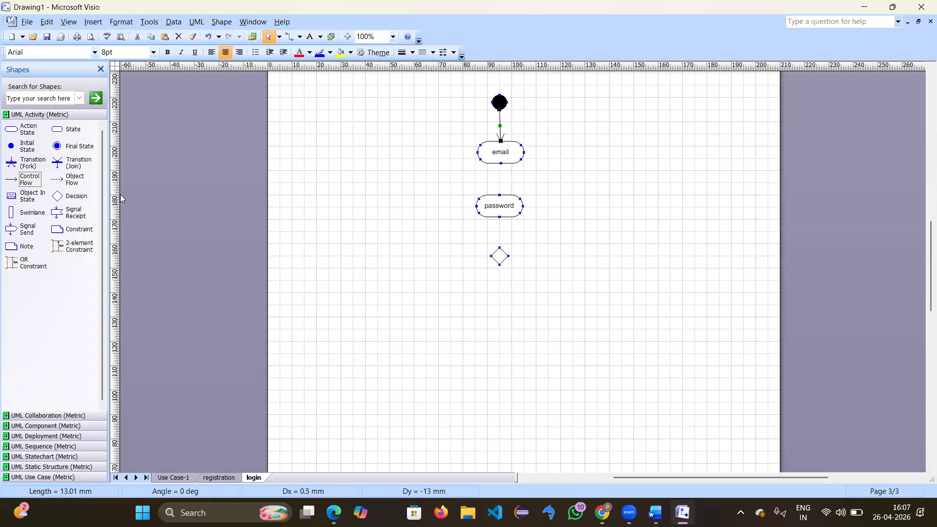
{"action": "left_click_drag", "start_coordinate": [27, 180], "coordinate": [499, 195]}
{"action": "left_click_drag", "start_coordinate": [29, 179], "coordinate": [499, 247]}
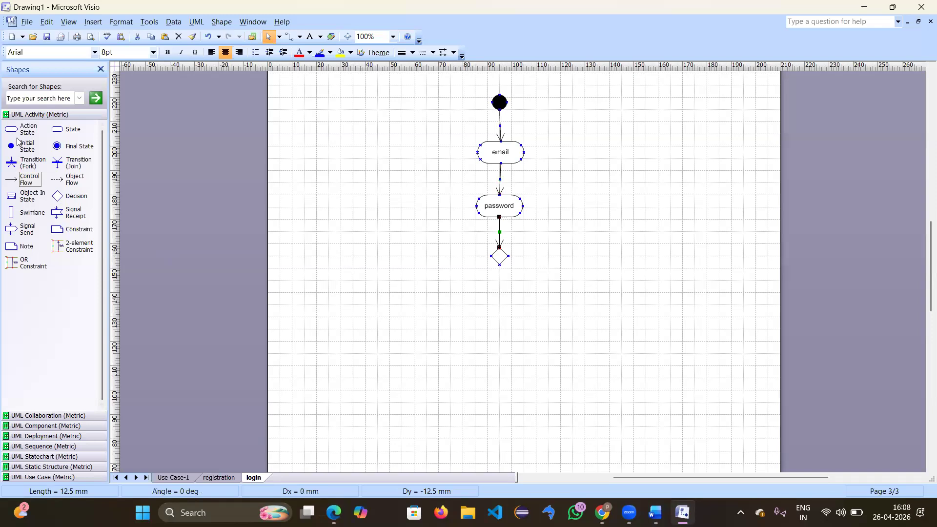
Step: Add an action state below the decision and name it success
{"action": "left_click_drag", "start_coordinate": [22, 129], "coordinate": [505, 324]}
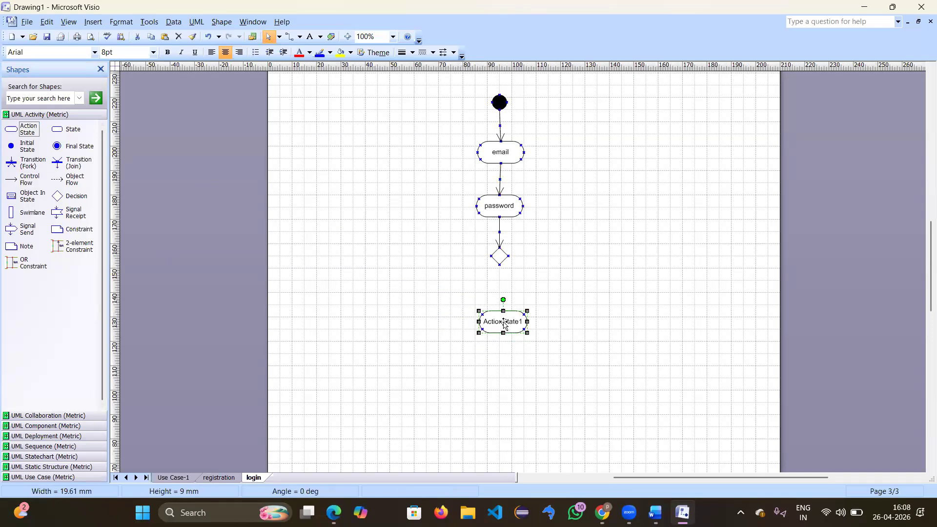
{"action": "double_click", "coordinate": [505, 324]}
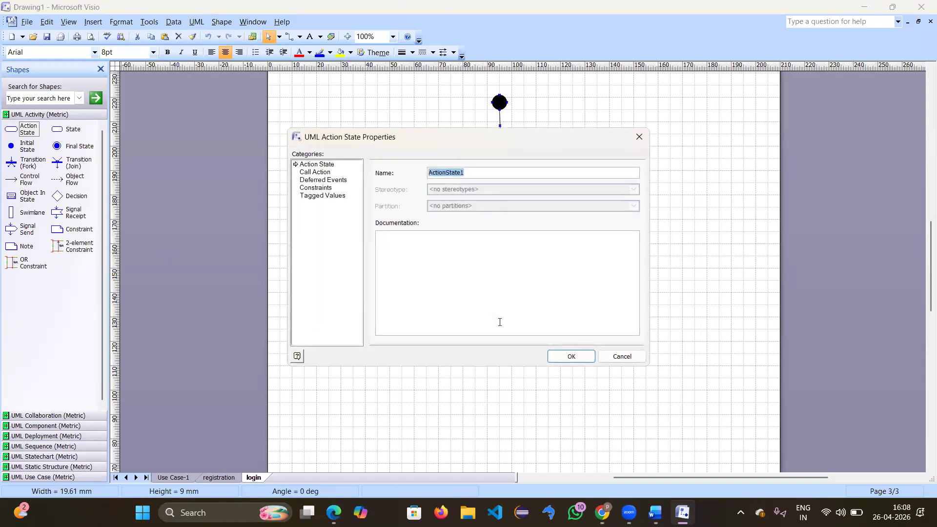
{"action": "key", "text": "BackSpace"}
{"action": "type", "text": "success"}
{"action": "key", "text": "Return"}
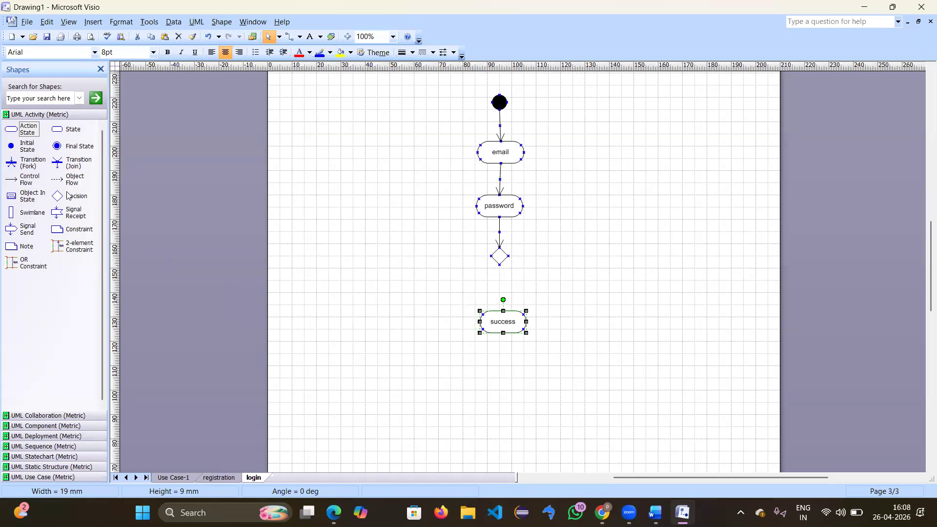
Step: Loop a right-angle control flow from the decision back to email, routed further right
{"action": "left_click_drag", "start_coordinate": [29, 180], "coordinate": [523, 153]}
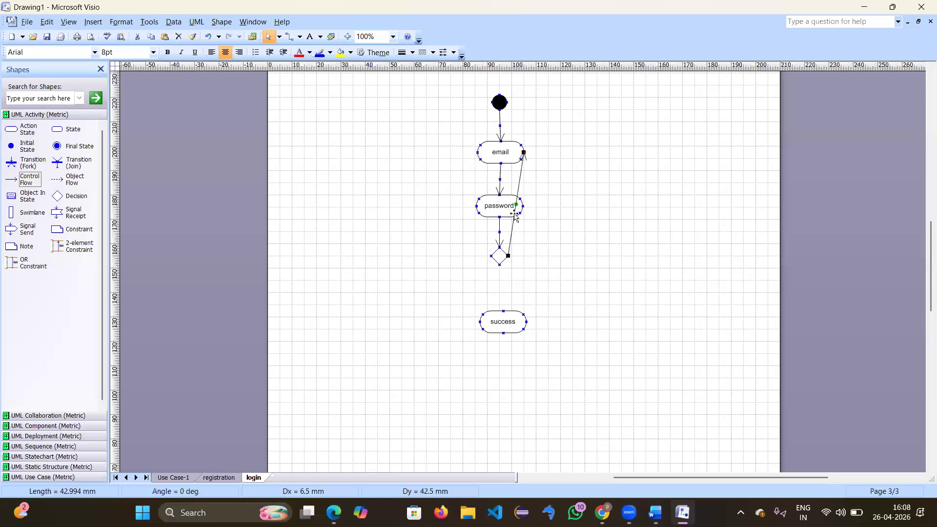
{"action": "right_click", "coordinate": [518, 183]}
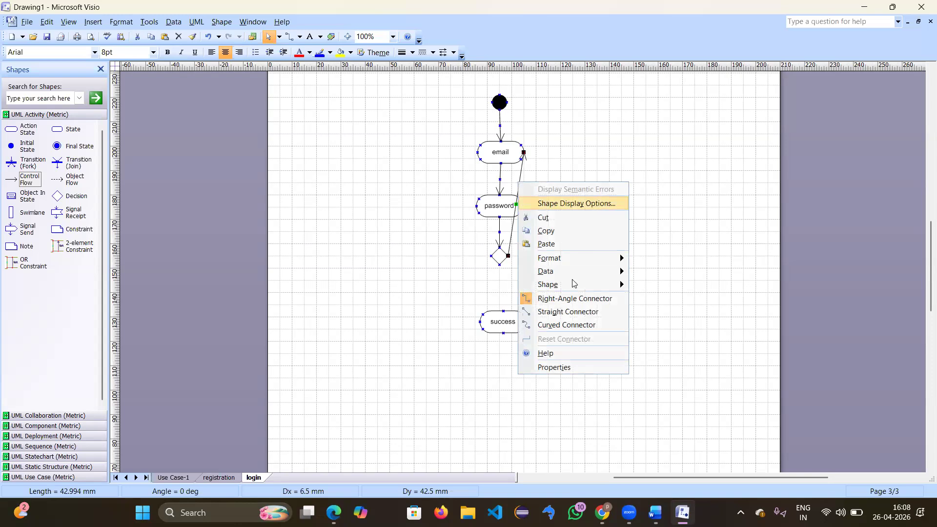
{"action": "left_click", "coordinate": [571, 297]}
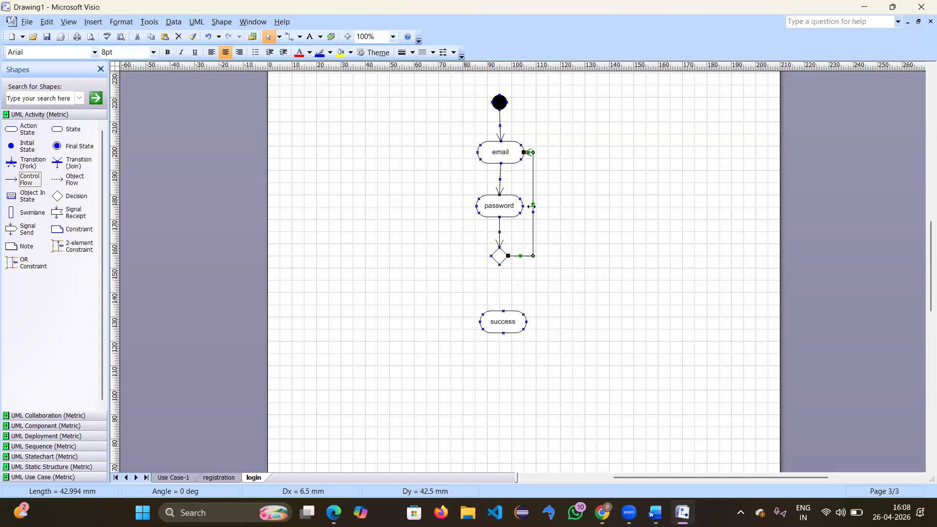
{"action": "left_click_drag", "start_coordinate": [531, 205], "coordinate": [555, 204]}
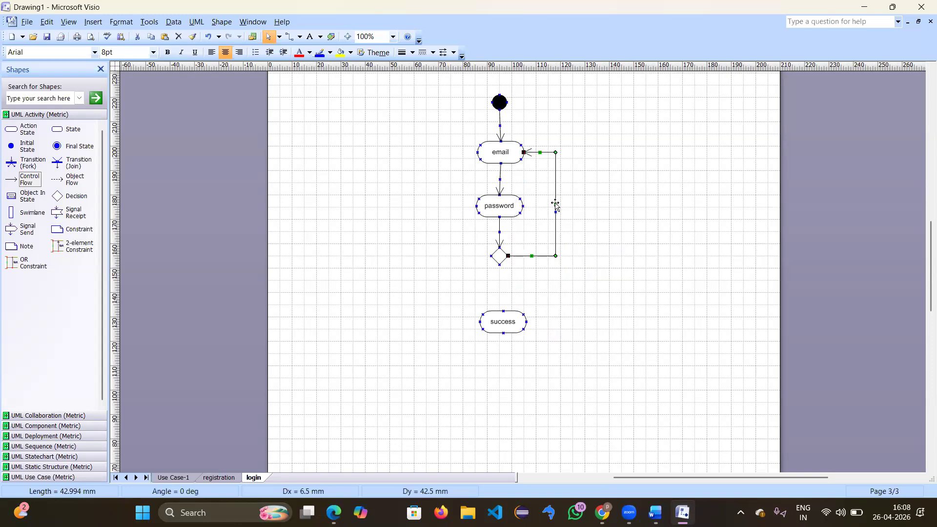
Step: Connect the decision to success, add a final state below, and link success to it
{"action": "left_click_drag", "start_coordinate": [31, 185], "coordinate": [521, 267]}
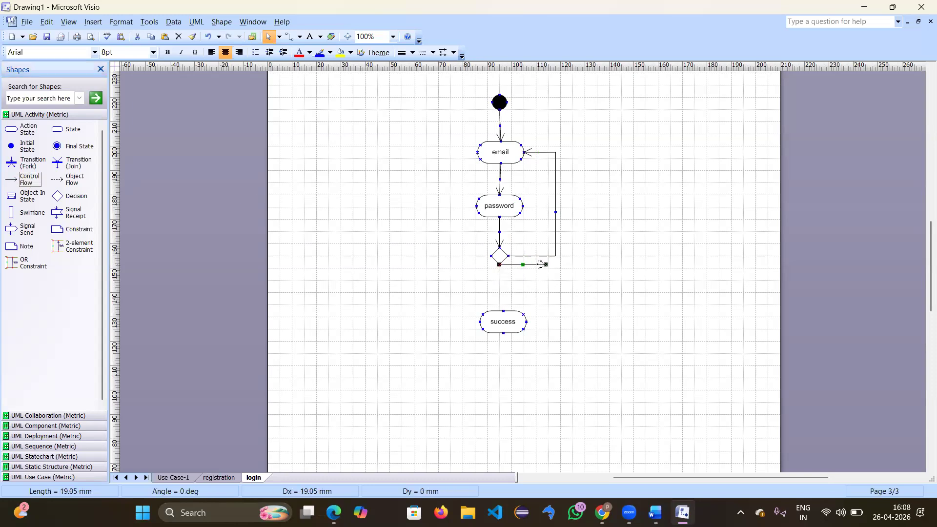
{"action": "left_click_drag", "start_coordinate": [506, 306], "coordinate": [503, 311]}
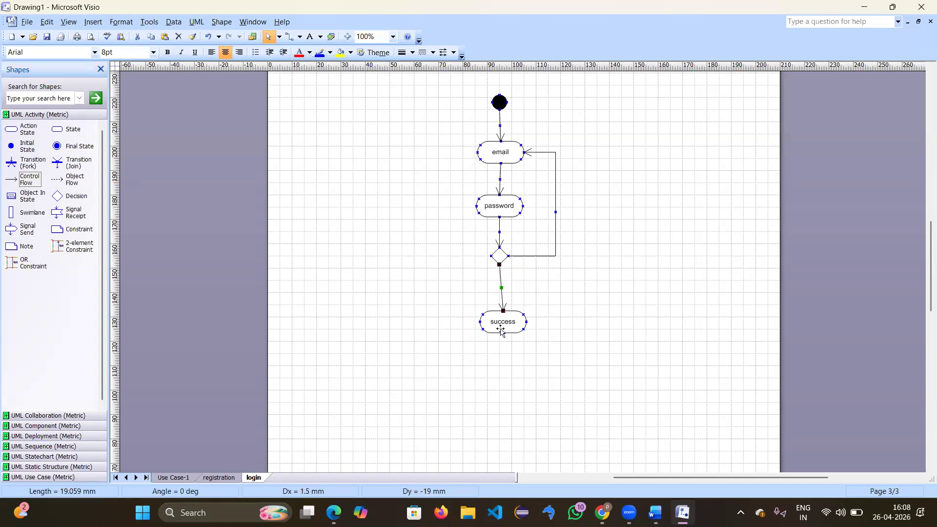
{"action": "left_click", "coordinate": [25, 147]}
{"action": "left_click_drag", "start_coordinate": [67, 150], "coordinate": [508, 369]}
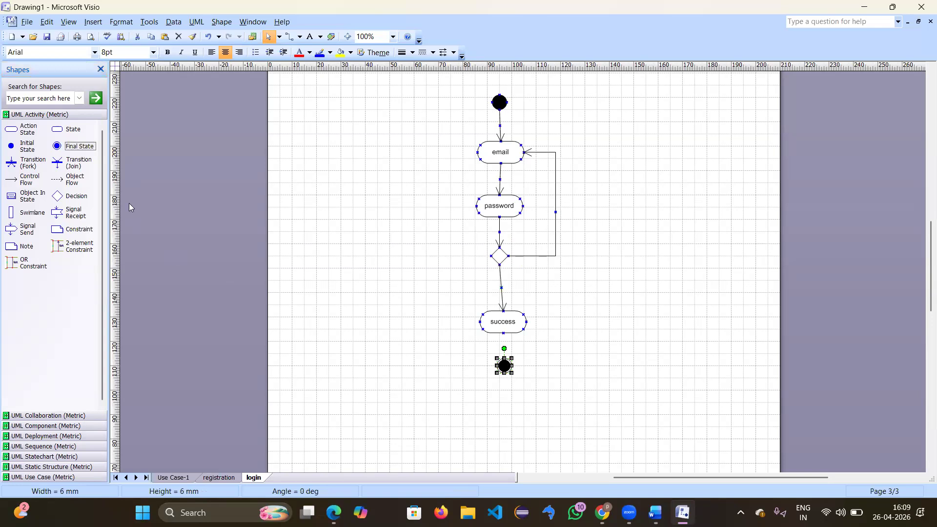
{"action": "left_click_drag", "start_coordinate": [29, 179], "coordinate": [505, 359]}
{"action": "left_click", "coordinate": [551, 348]}
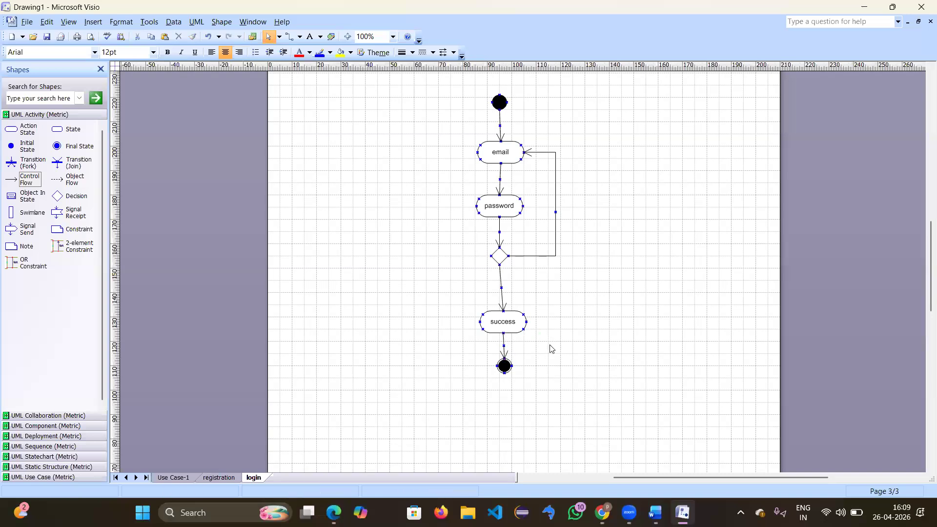
Step: Give the loop transition back to email the guard [no]
{"action": "double_click", "coordinate": [555, 250]}
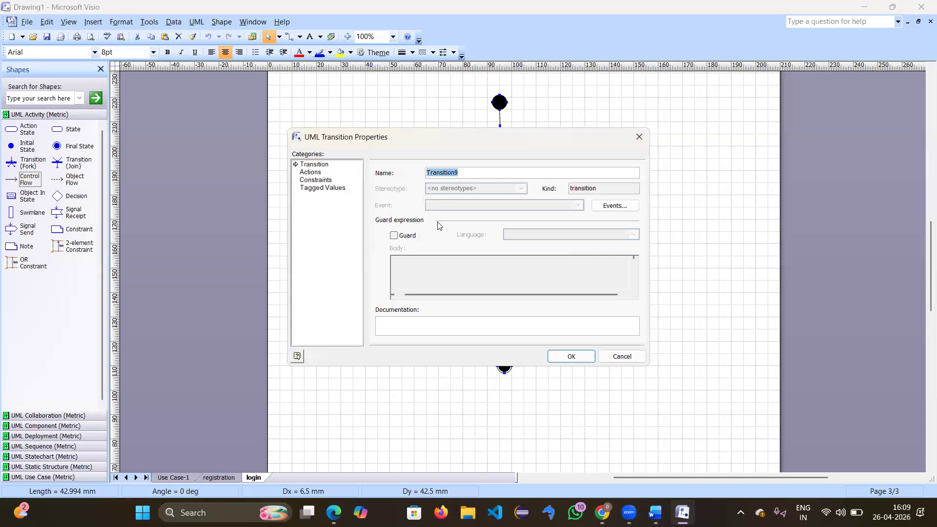
{"action": "left_click", "coordinate": [394, 235]}
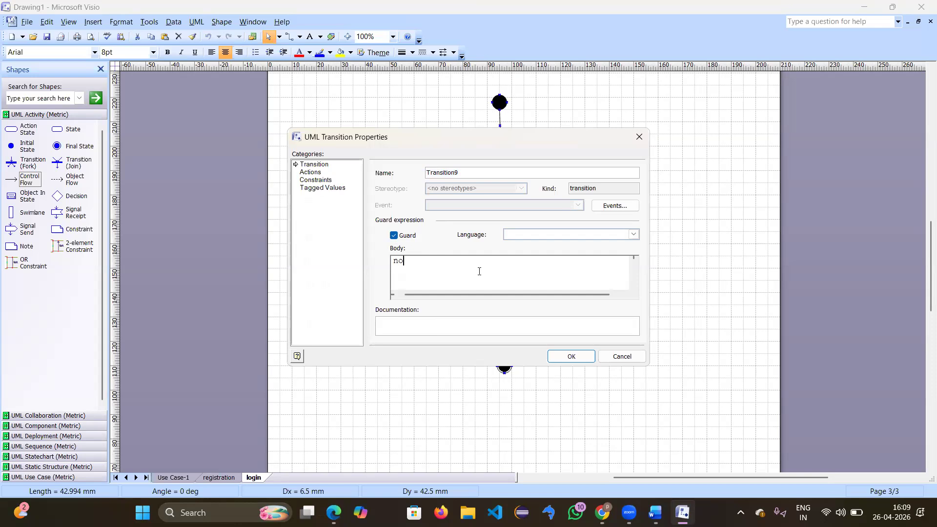
{"action": "left_click", "coordinate": [581, 358]}
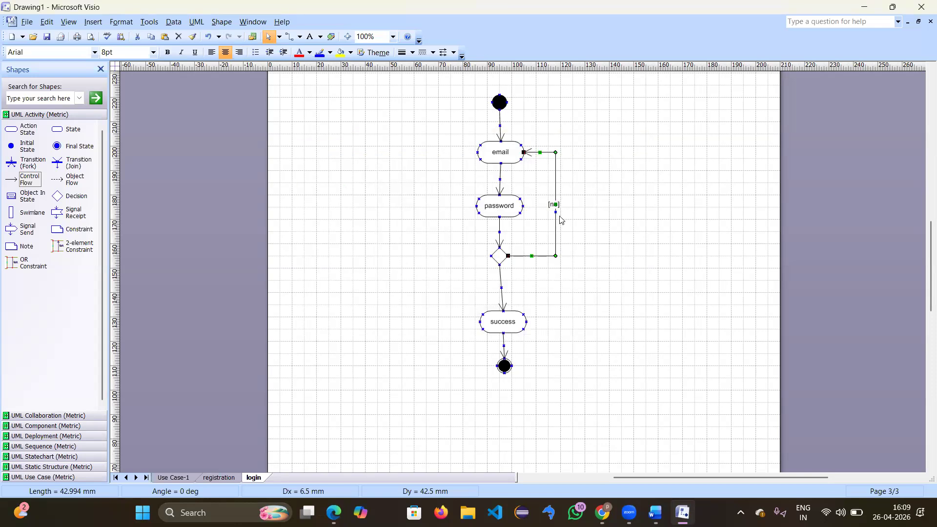
Step: Give the decision-to-success transition the guard [yes]
{"action": "double_click", "coordinate": [501, 287]}
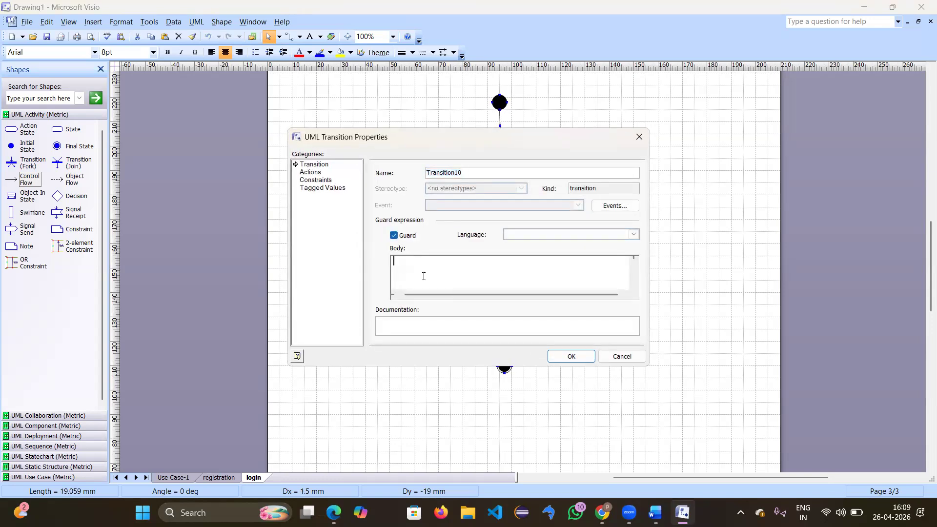
{"action": "type", "text": "yes"}
{"action": "left_click", "coordinate": [561, 356]}
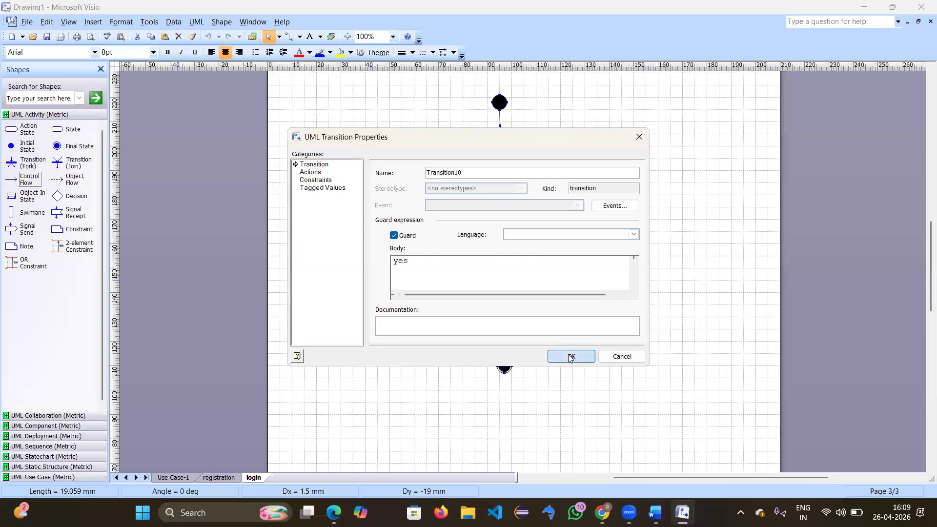
{"action": "left_click", "coordinate": [570, 304]}
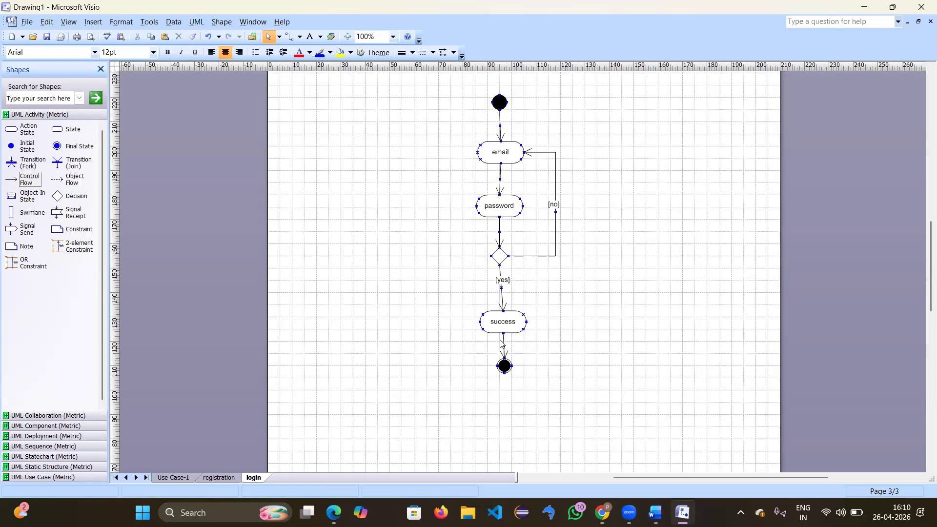
Step: Insert a page named payment after login and set the zoom to 100%
{"action": "left_click", "coordinate": [327, 463]}
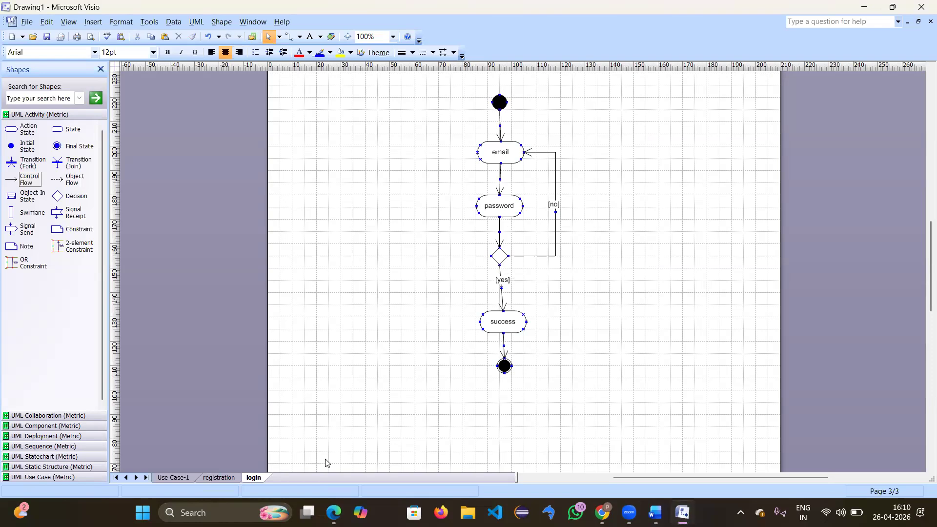
{"action": "right_click", "coordinate": [257, 479]}
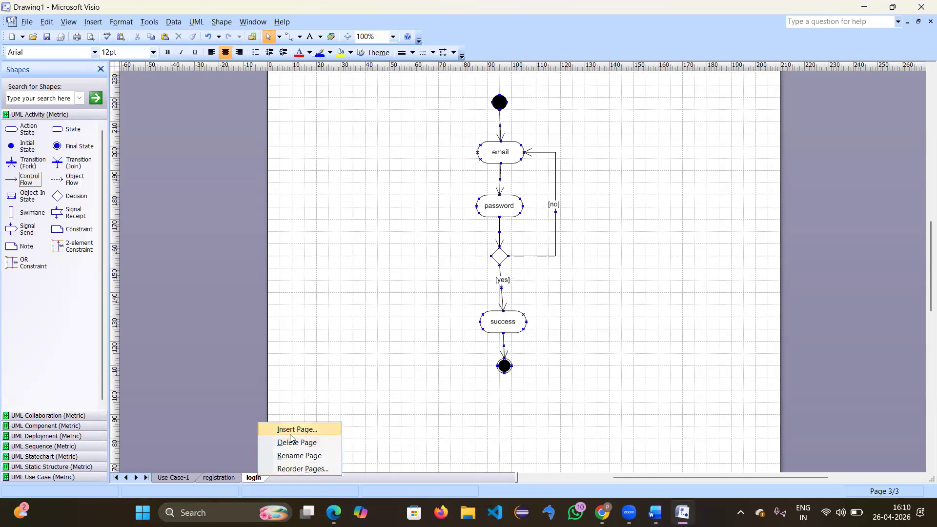
{"action": "left_click", "coordinate": [290, 429]}
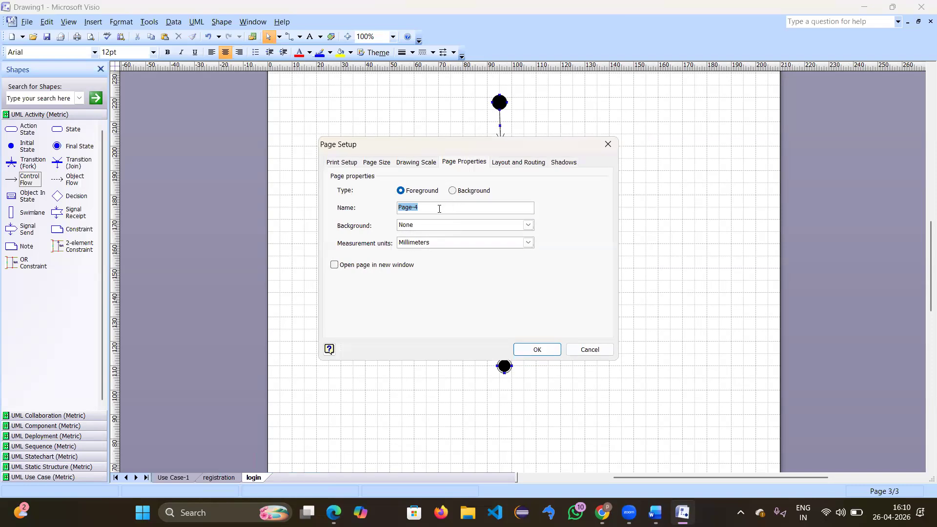
{"action": "key", "text": "BackSpace"}
{"action": "type", "text": "payment"}
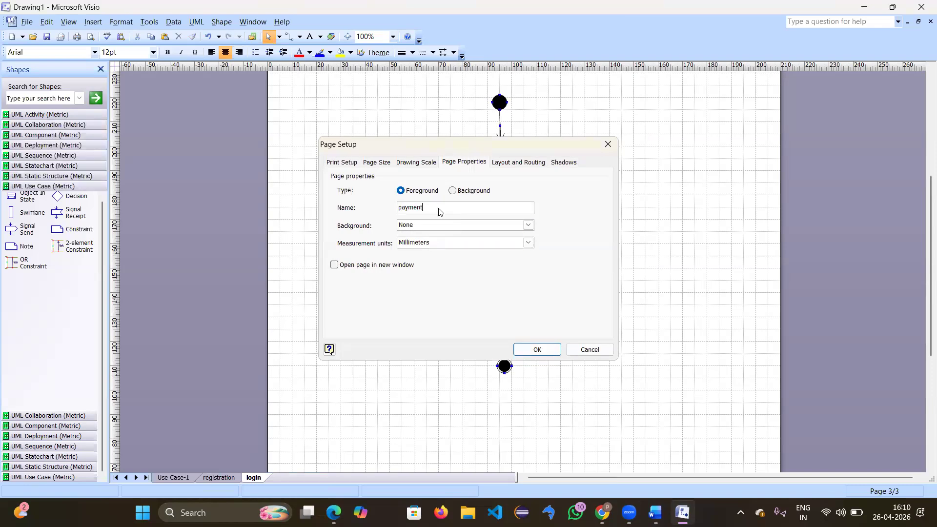
{"action": "key", "text": "Return"}
{"action": "left_click", "coordinate": [393, 36]}
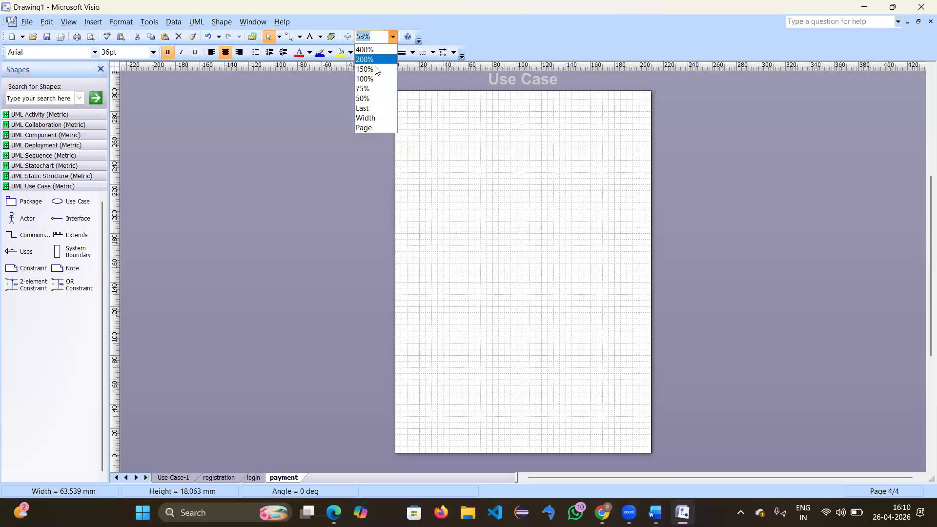
{"action": "left_click", "coordinate": [369, 79]}
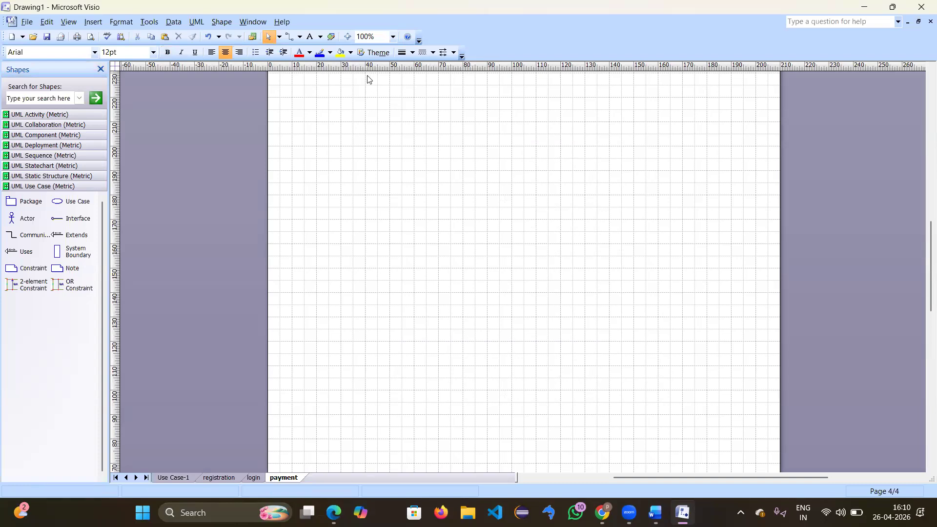
Step: Place a UML initial state near the top centre of the payment page
{"action": "left_click", "coordinate": [54, 114]}
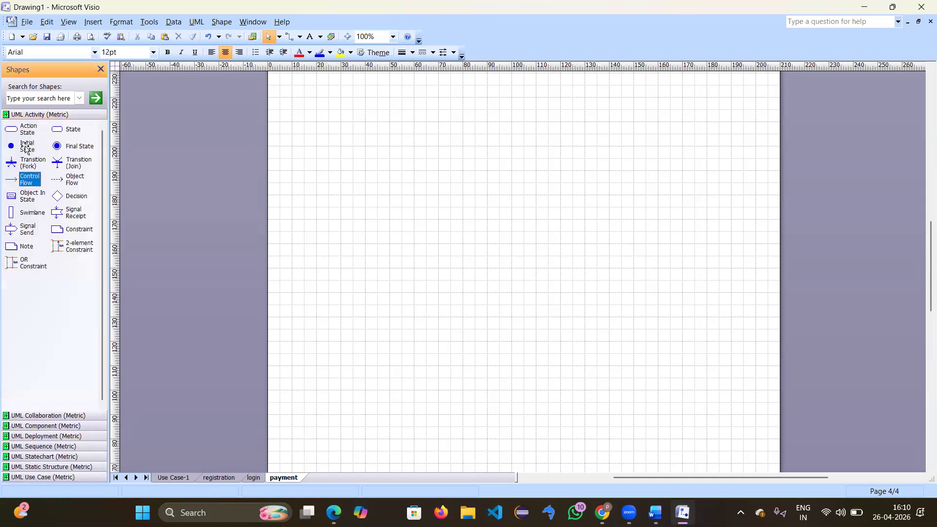
{"action": "left_click_drag", "start_coordinate": [11, 146], "coordinate": [434, 90]}
{"action": "left_click_drag", "start_coordinate": [507, 83], "coordinate": [511, 114]}
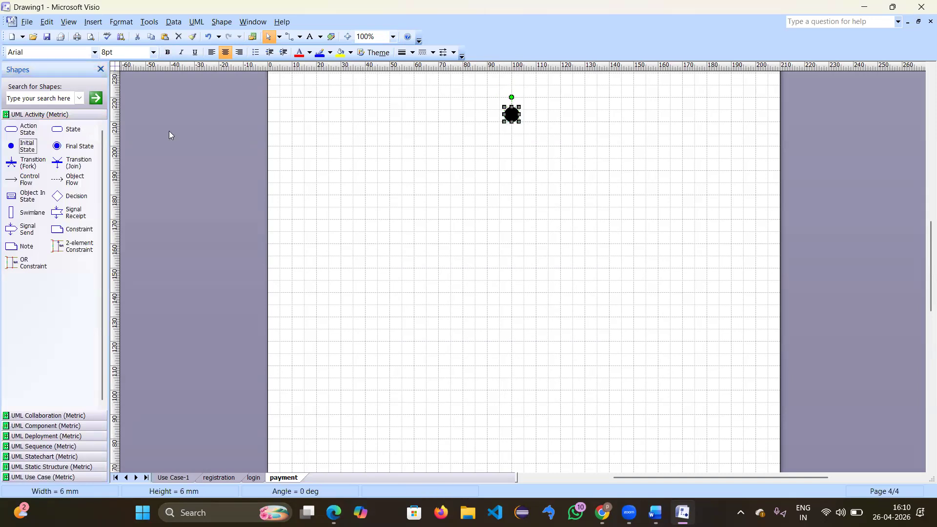
{"action": "scroll", "coordinate": [506, 230], "scroll_direction": "up", "scroll_amount": 3}
{"action": "scroll", "coordinate": [506, 230], "scroll_direction": "down", "scroll_amount": 2}
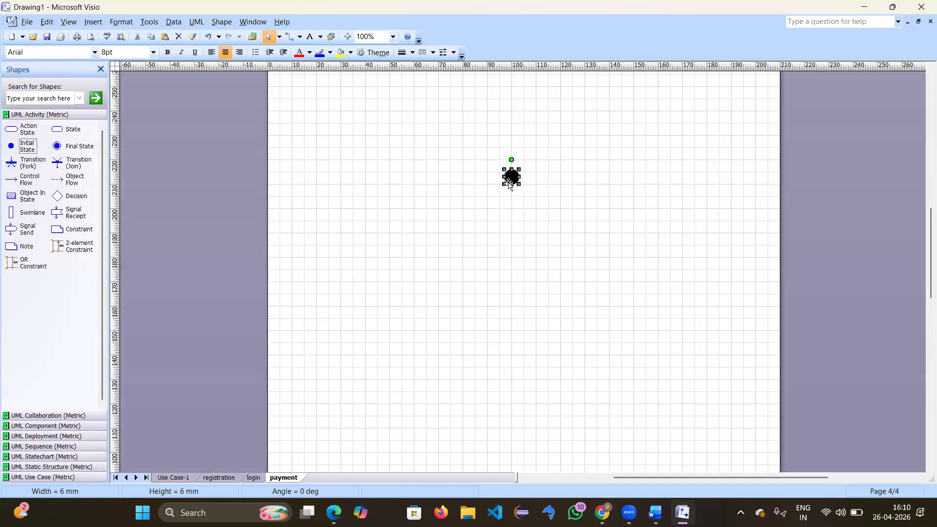
{"action": "left_click_drag", "start_coordinate": [512, 177], "coordinate": [511, 128]}
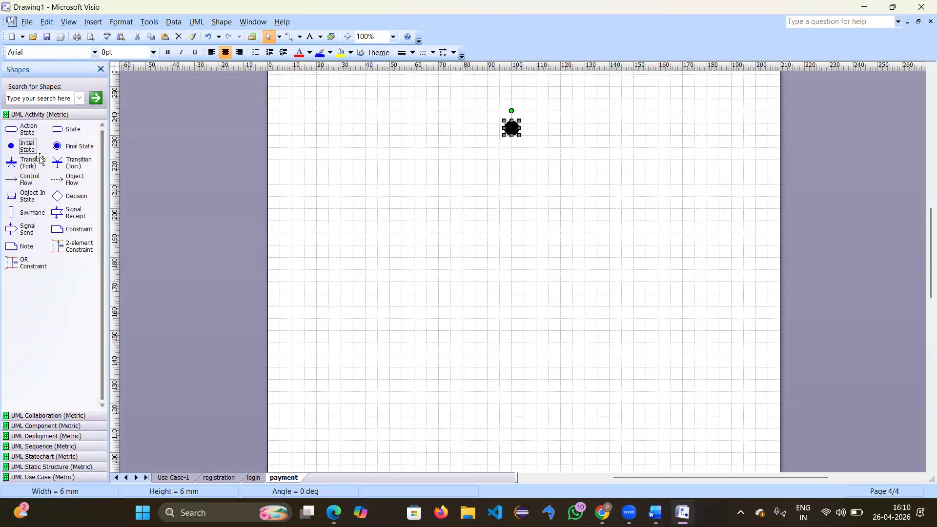
Step: Add an action state below the initial state named select mode
{"action": "left_click_drag", "start_coordinate": [27, 127], "coordinate": [510, 183]}
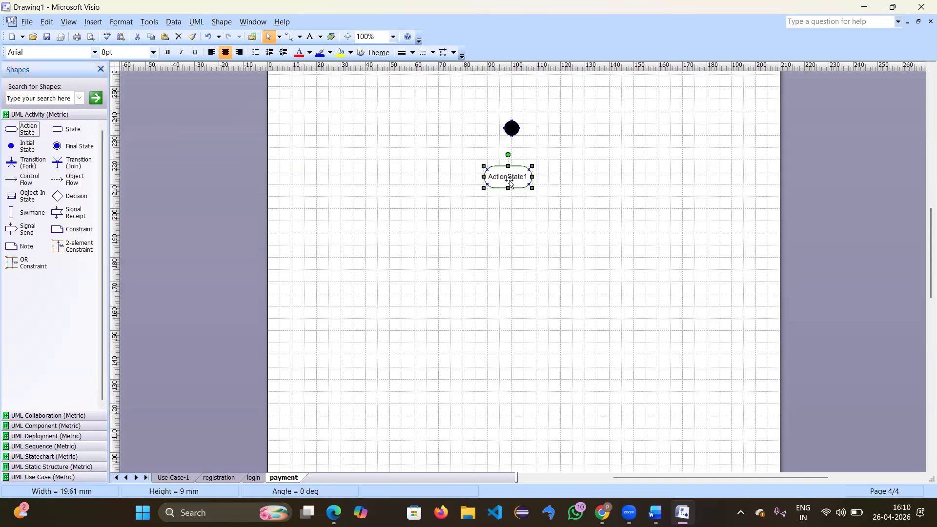
{"action": "double_click", "coordinate": [510, 183]}
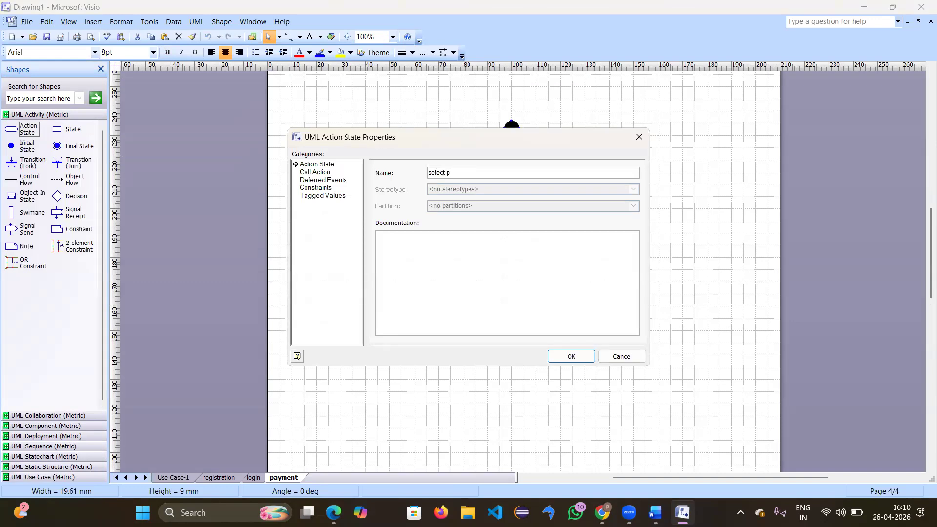
{"action": "type", "text": "select mode"}
{"action": "key", "text": "Return"}
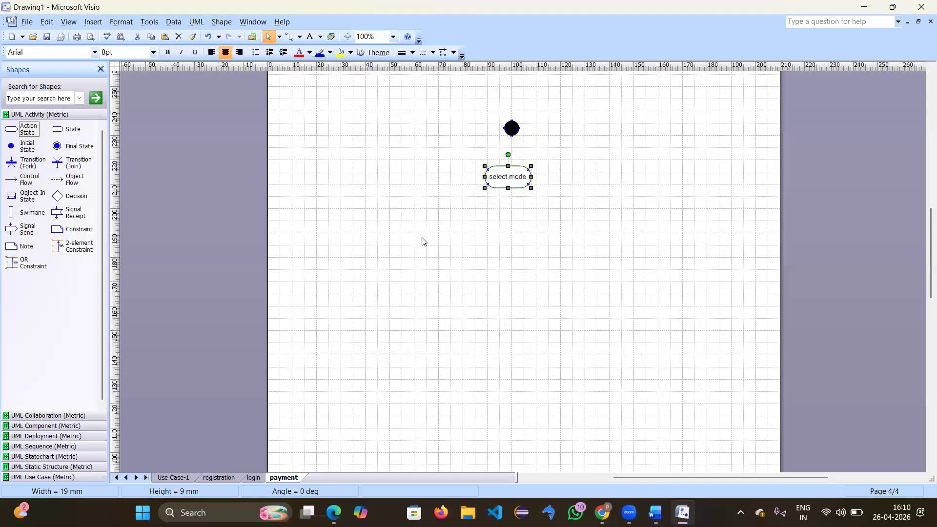
{"action": "left_click", "coordinate": [469, 229]}
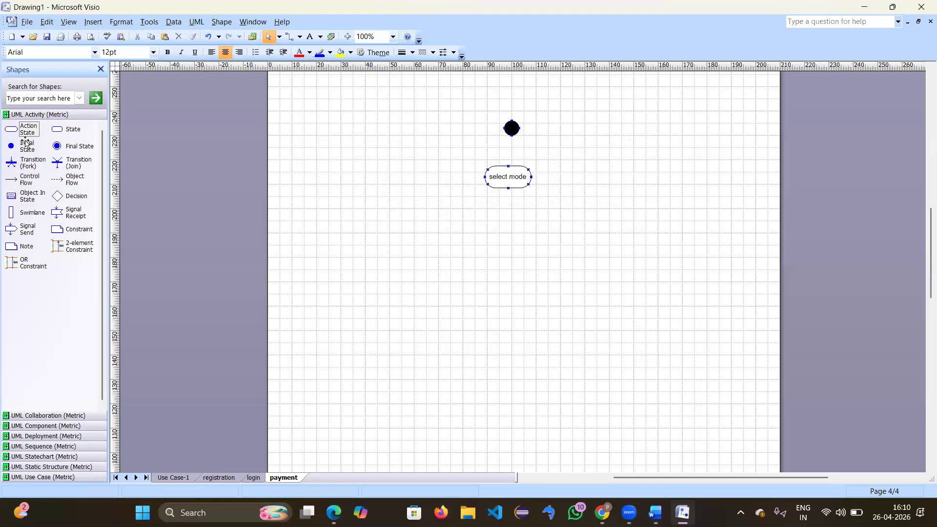
Step: Add two action states below select mode, named upi and cards
{"action": "left_click_drag", "start_coordinate": [27, 131], "coordinate": [430, 263]}
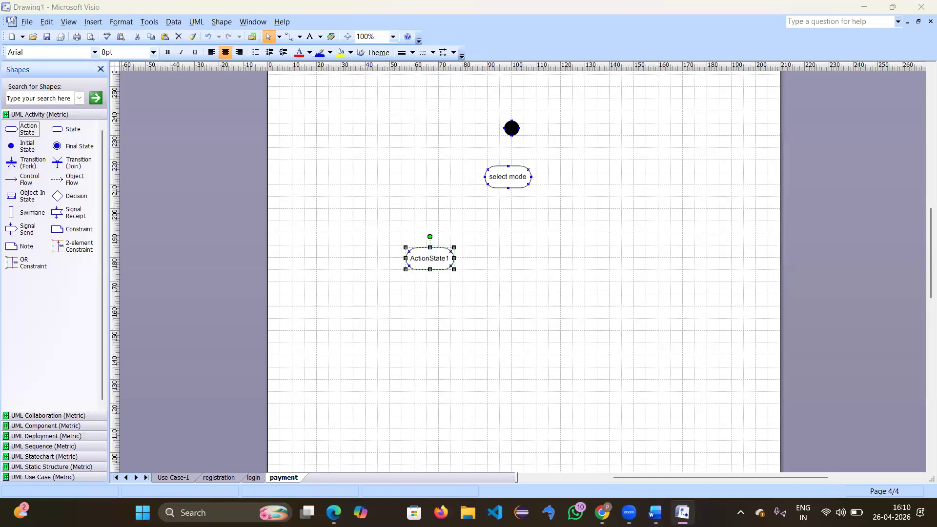
{"action": "double_click", "coordinate": [429, 261]}
{"action": "key", "text": "Return"}
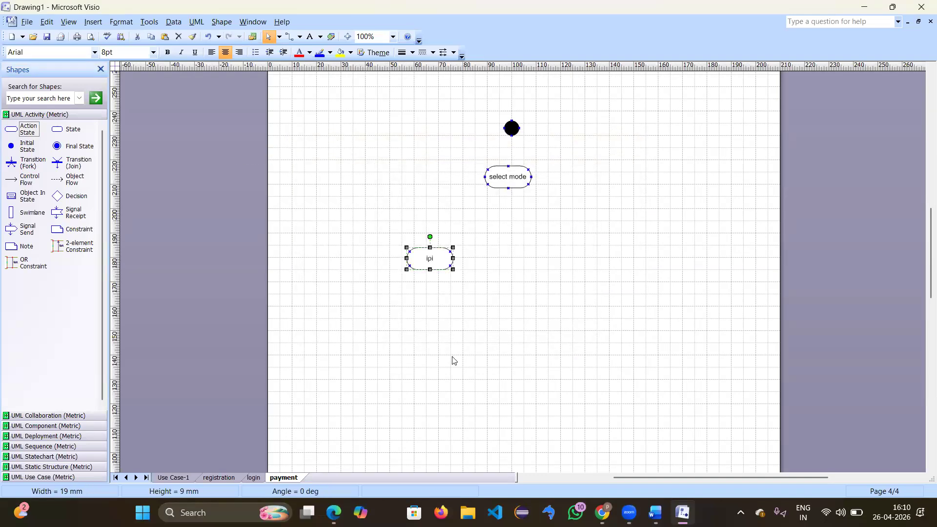
{"action": "double_click", "coordinate": [430, 259]}
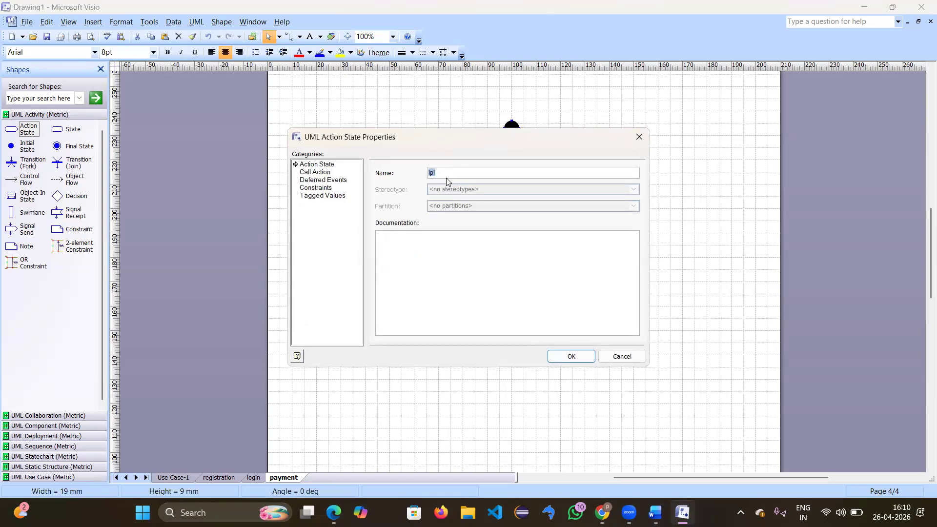
{"action": "type", "text": "upi"}
{"action": "key", "text": "Return"}
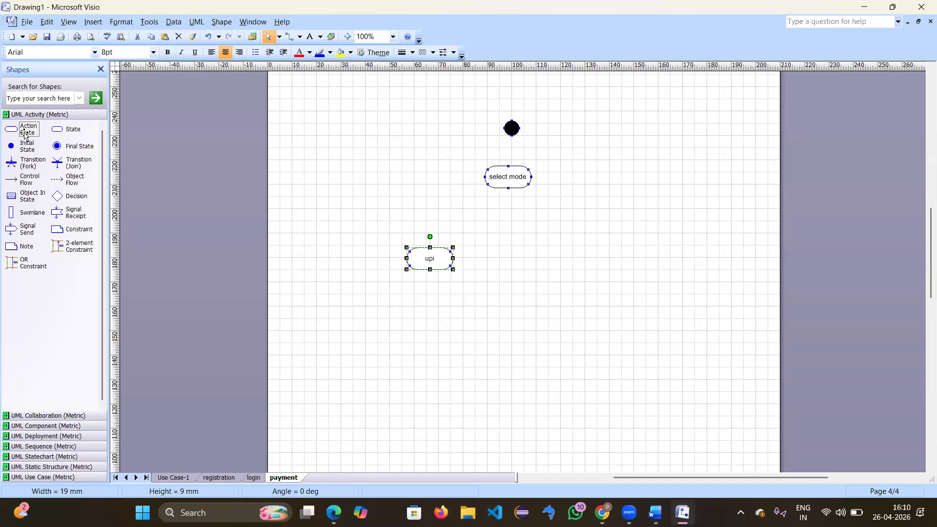
{"action": "left_click_drag", "start_coordinate": [314, 183], "coordinate": [499, 263]}
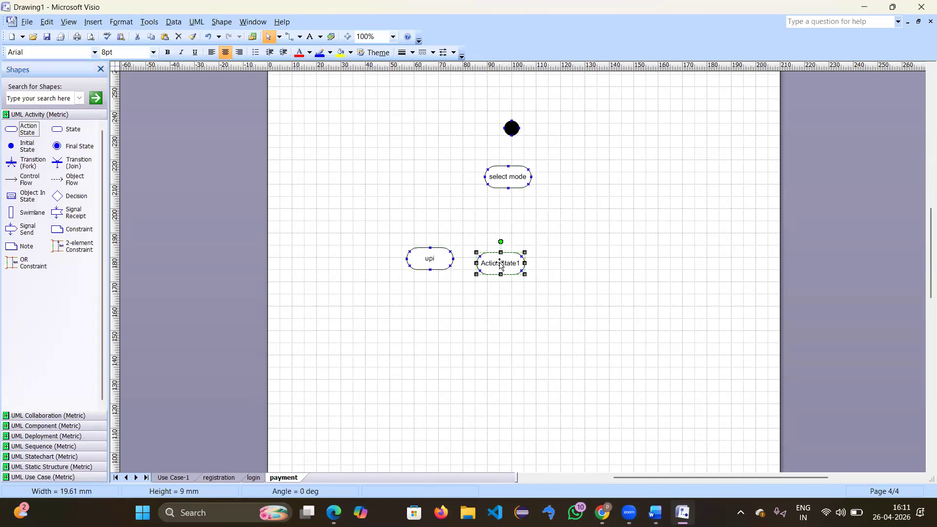
{"action": "double_click", "coordinate": [499, 263]}
{"action": "type", "text": "cards"}
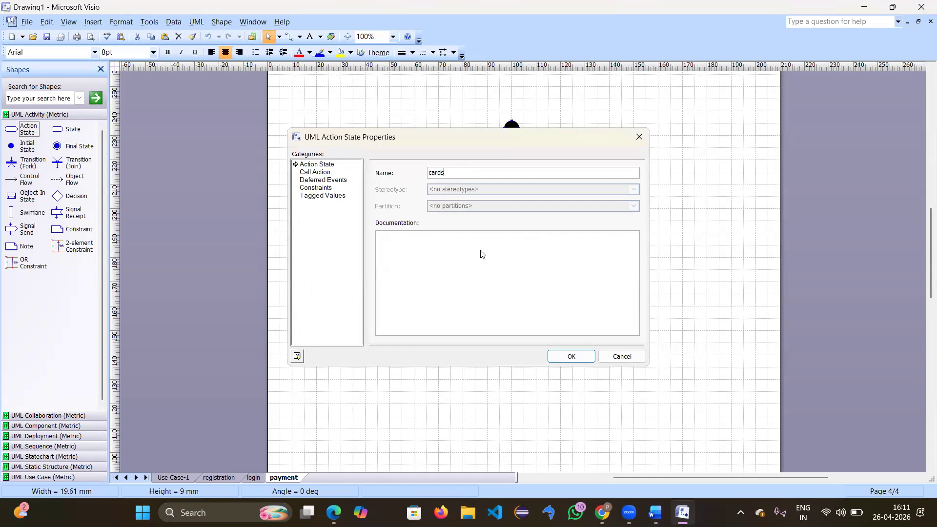
{"action": "key", "text": "Return"}
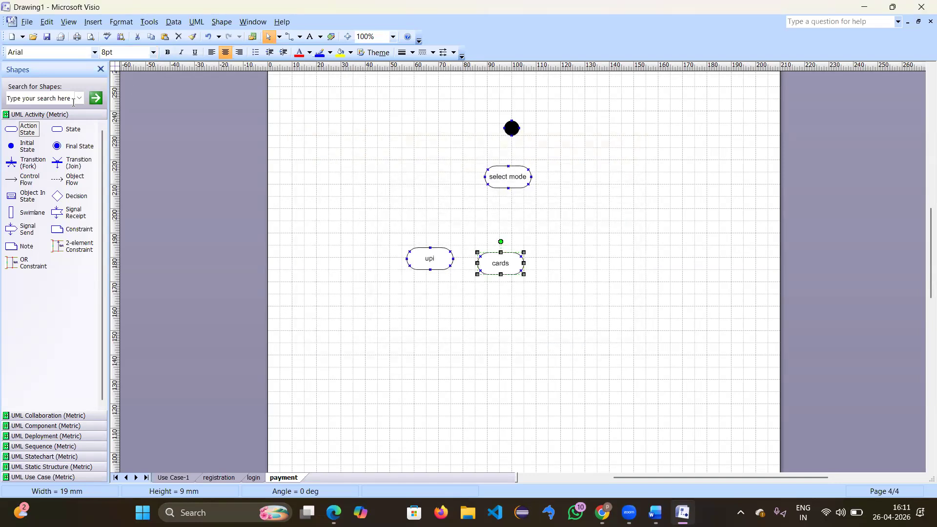
Step: Add action states netbanking and cod to the right, and align upi with the row
{"action": "left_click_drag", "start_coordinate": [23, 129], "coordinate": [576, 265]}
{"action": "double_click", "coordinate": [576, 266]}
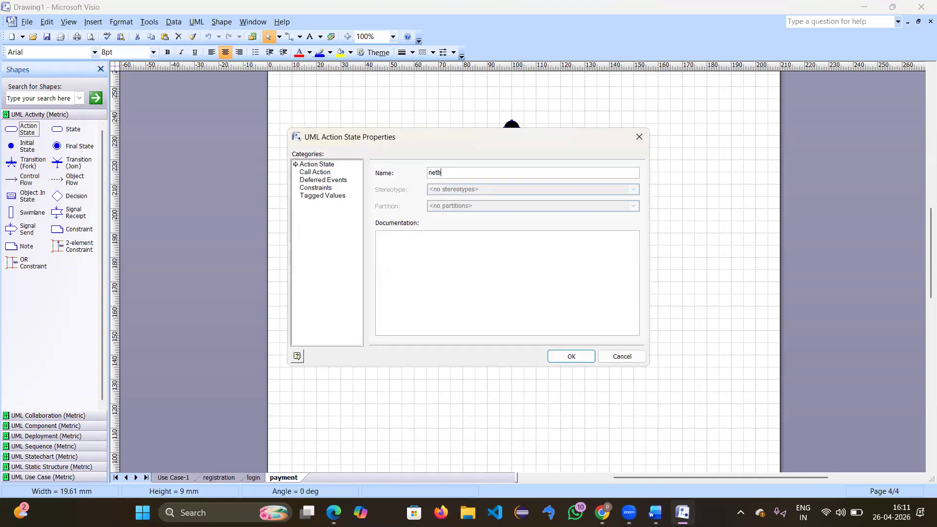
{"action": "type", "text": "netbanking"}
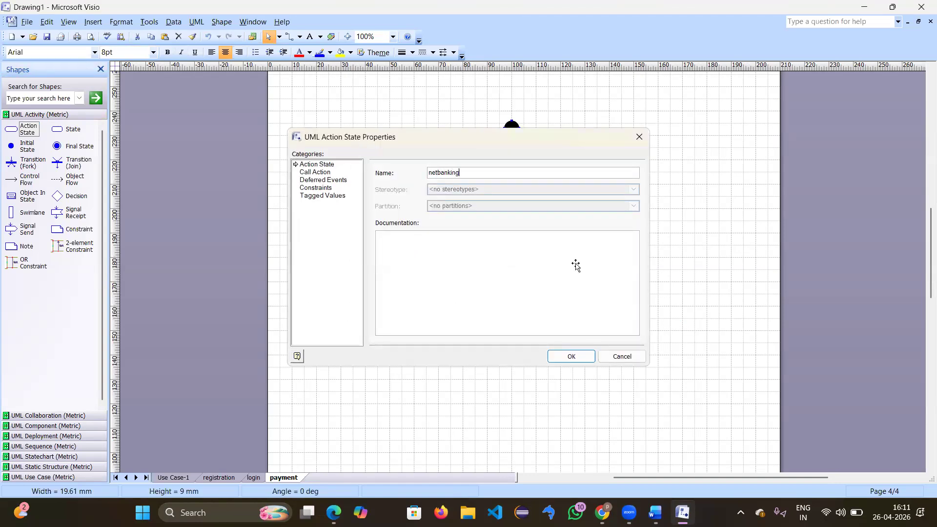
{"action": "key", "text": "Return"}
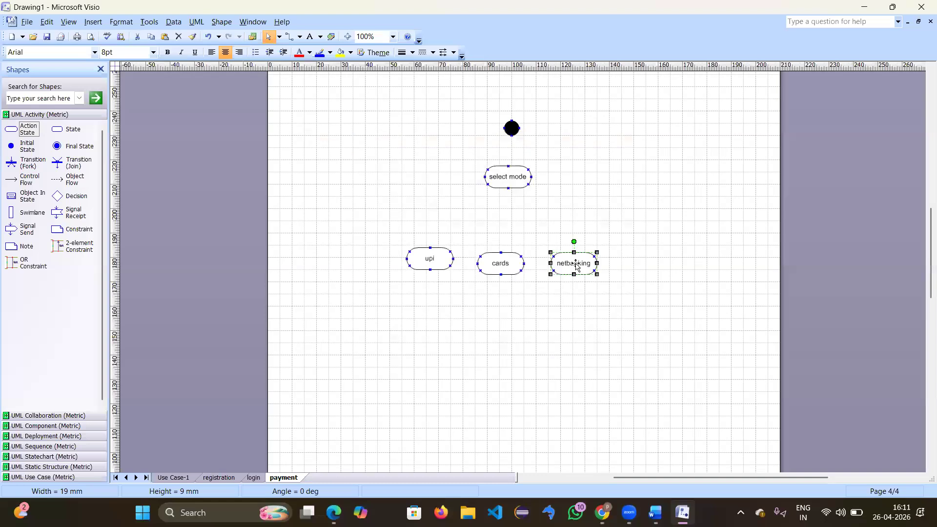
{"action": "left_click", "coordinate": [169, 239]}
{"action": "left_click_drag", "start_coordinate": [17, 131], "coordinate": [639, 266]}
{"action": "double_click", "coordinate": [639, 266]}
{"action": "type", "text": "cod"}
{"action": "key", "text": "Return"}
{"action": "left_click", "coordinate": [535, 325]}
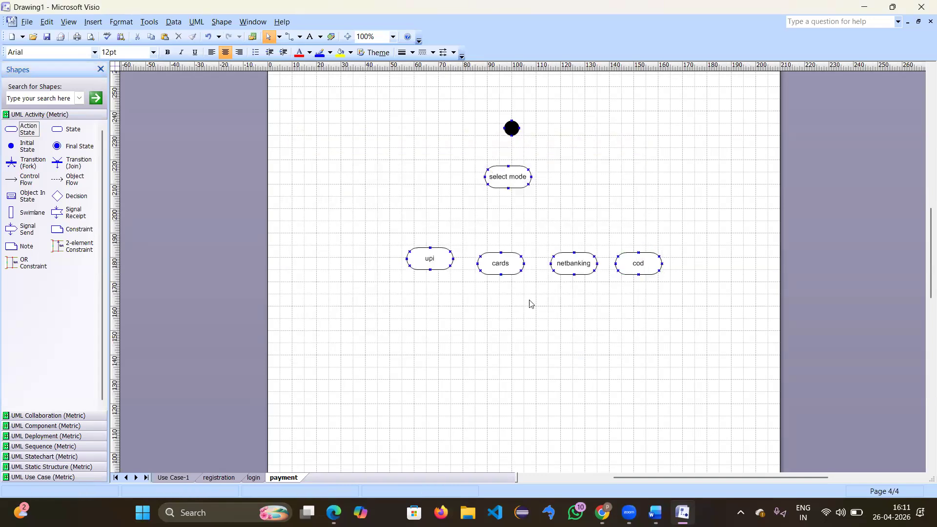
{"action": "left_click_drag", "start_coordinate": [430, 259], "coordinate": [425, 264]}
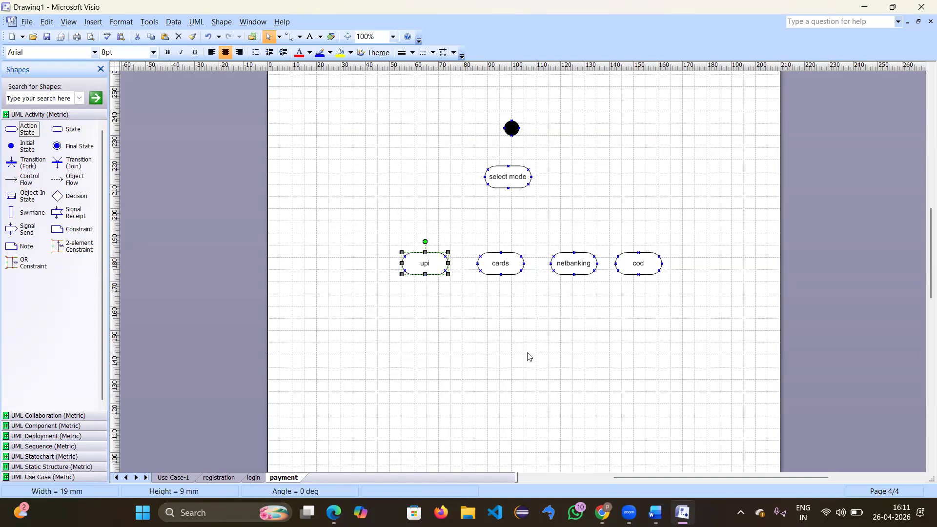
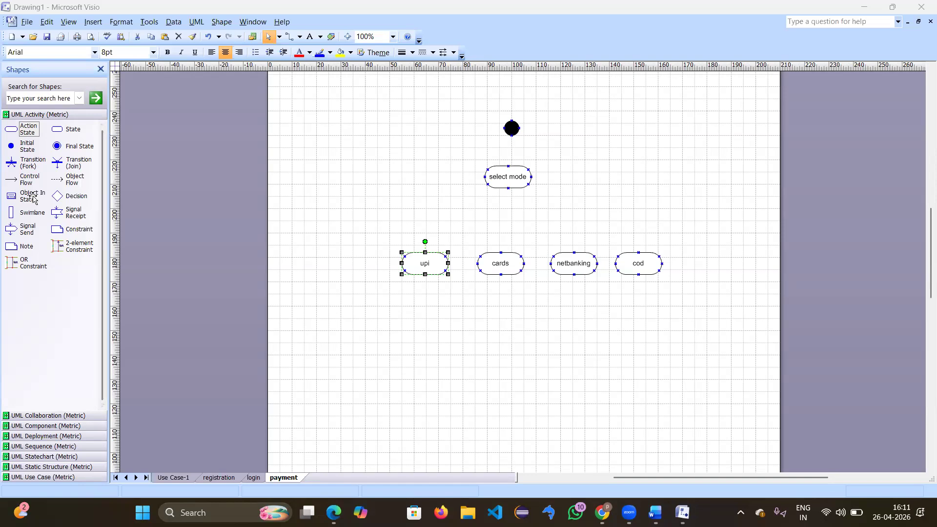
Step: Place one decision diamond just under select mode and a second below the four payment options
{"action": "left_click_drag", "start_coordinate": [58, 194], "coordinate": [516, 225]}
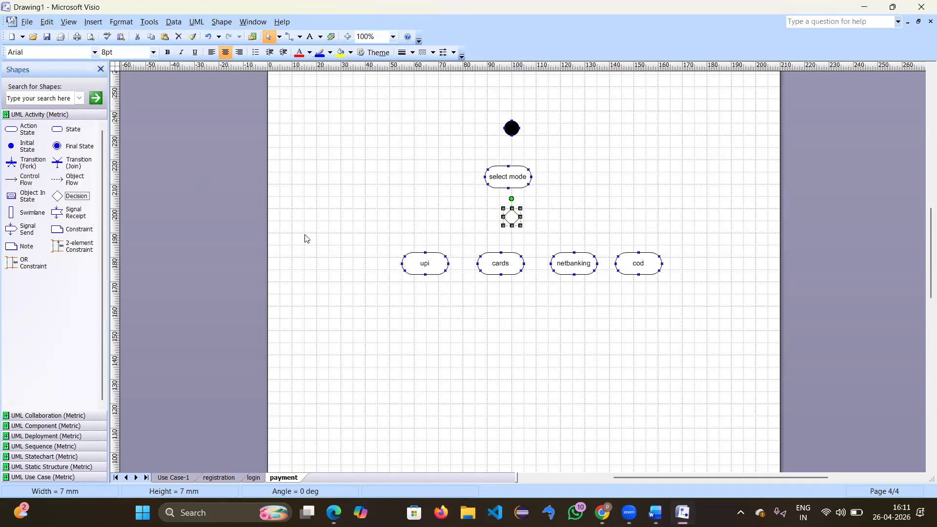
{"action": "left_click_drag", "start_coordinate": [58, 196], "coordinate": [510, 333]}
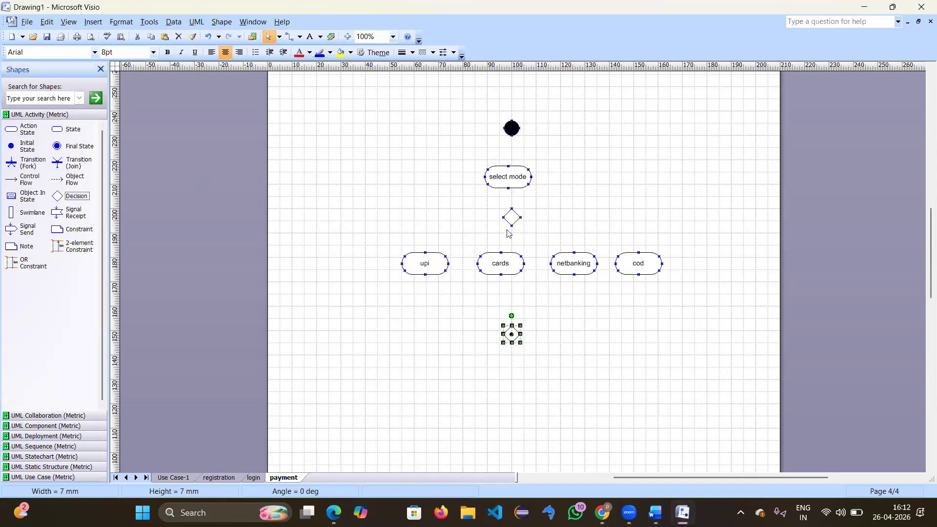
{"action": "left_click_drag", "start_coordinate": [510, 220], "coordinate": [512, 170]}
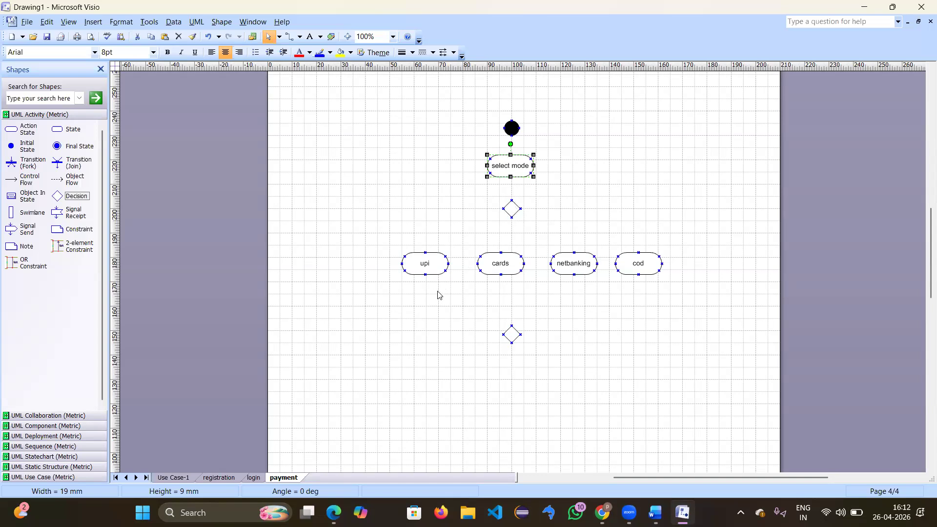
Step: Connect start to select mode, select mode to the upper decision, and the decision to upi, cards, netbanking and cod
{"action": "left_click_drag", "start_coordinate": [38, 187], "coordinate": [511, 155]}
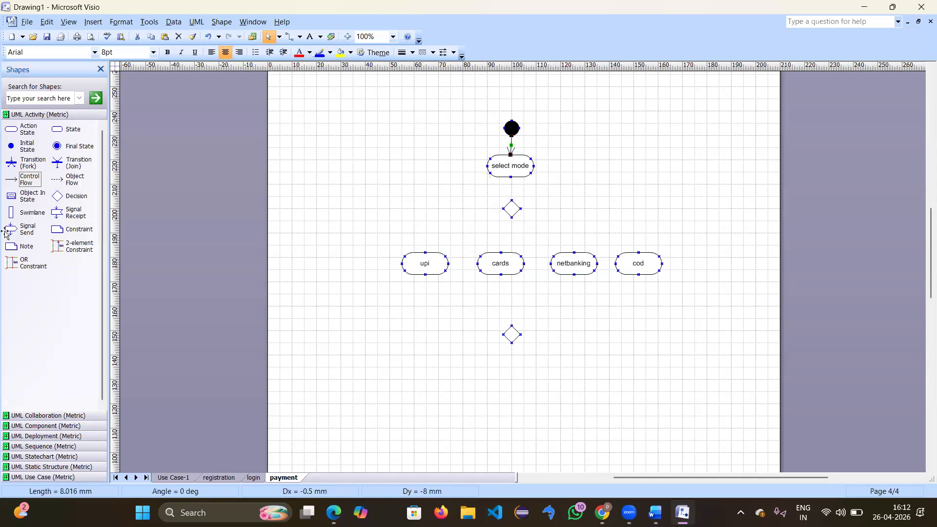
{"action": "left_click_drag", "start_coordinate": [15, 182], "coordinate": [510, 176]}
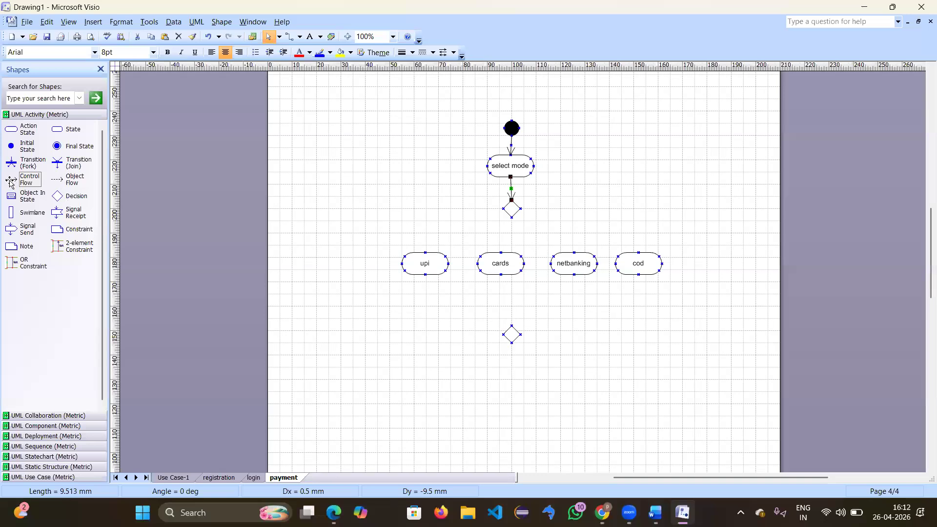
{"action": "left_click_drag", "start_coordinate": [27, 180], "coordinate": [638, 252]}
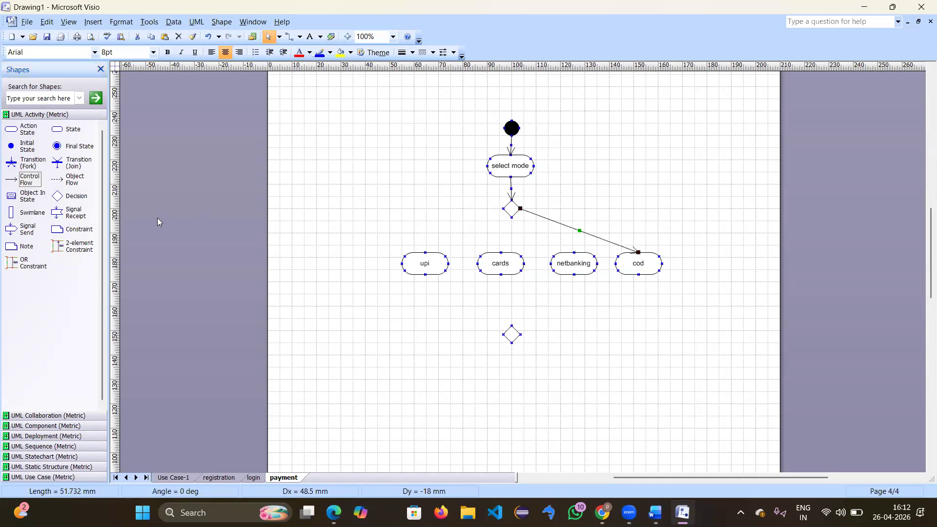
{"action": "left_click_drag", "start_coordinate": [25, 180], "coordinate": [575, 252]}
{"action": "mouse_move", "coordinate": [498, 240]}
{"action": "left_mouse_down"}
{"action": "mouse_move", "coordinate": [539, 230]}
{"action": "mouse_move", "coordinate": [517, 215]}
{"action": "mouse_move", "coordinate": [556, 215]}
{"action": "mouse_move", "coordinate": [508, 233]}
{"action": "mouse_move", "coordinate": [500, 253]}
{"action": "left_mouse_up"}
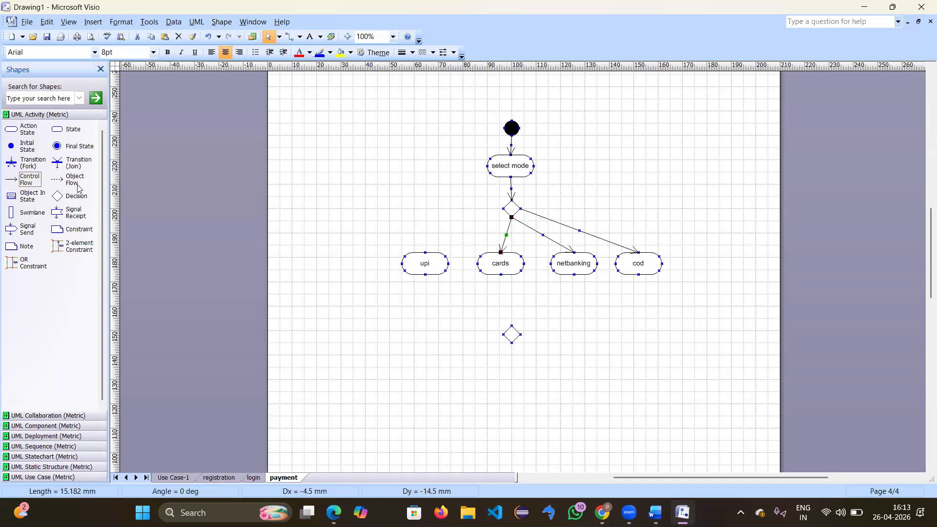
{"action": "left_click_drag", "start_coordinate": [16, 185], "coordinate": [504, 208]}
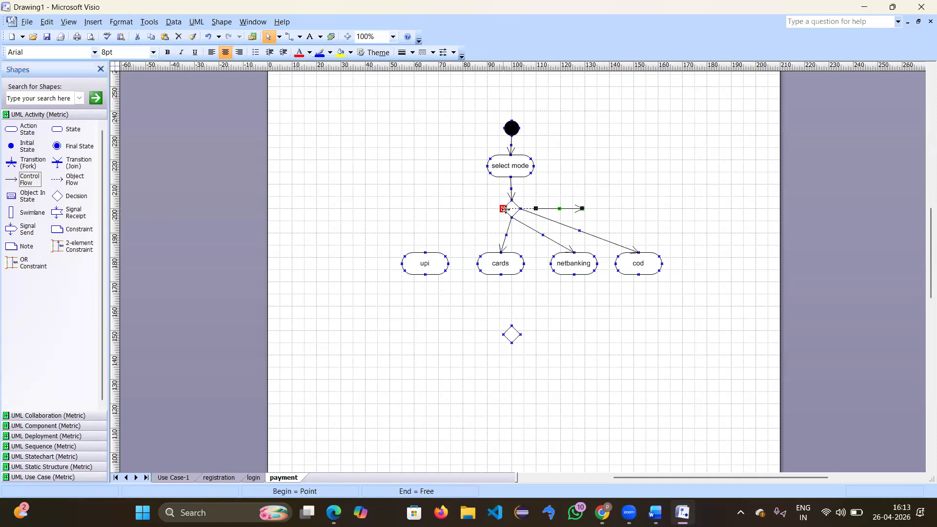
{"action": "left_click_drag", "start_coordinate": [403, 254], "coordinate": [425, 252]}
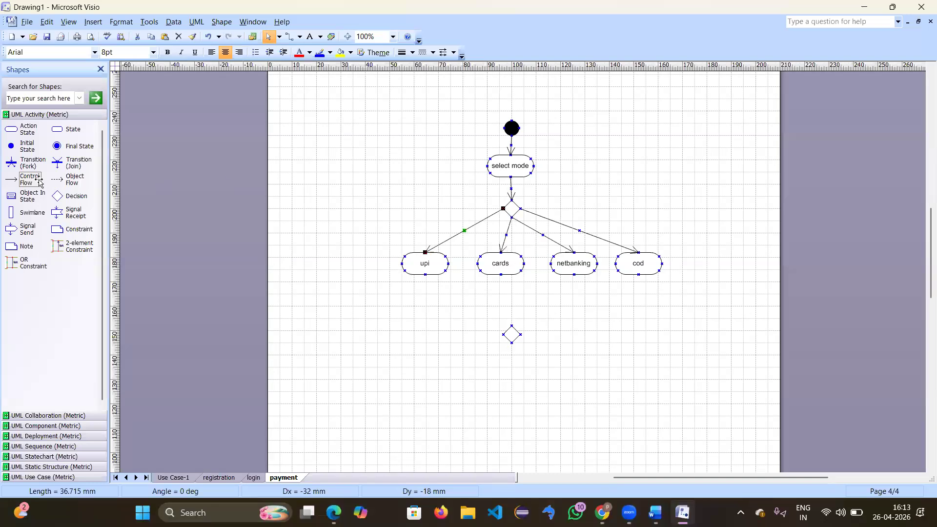
Step: Route control flows from upi, cards, netbanking and cod into the lower merge diamond
{"action": "left_click_drag", "start_coordinate": [39, 183], "coordinate": [503, 334]}
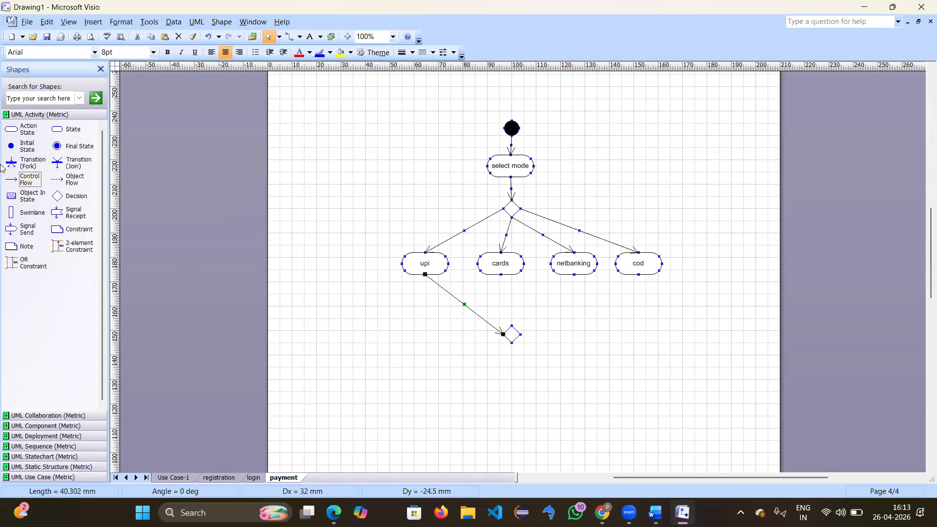
{"action": "left_click_drag", "start_coordinate": [30, 184], "coordinate": [523, 277]}
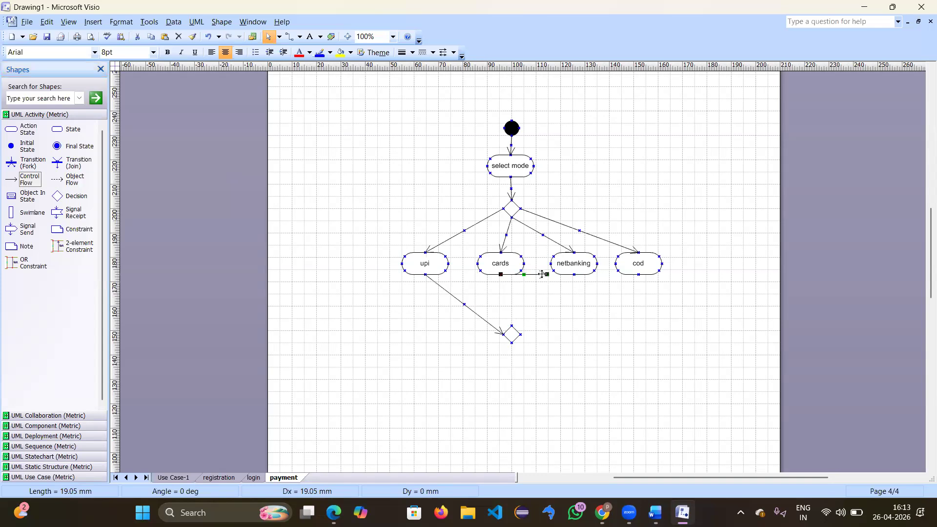
{"action": "left_click_drag", "start_coordinate": [548, 274], "coordinate": [511, 325]}
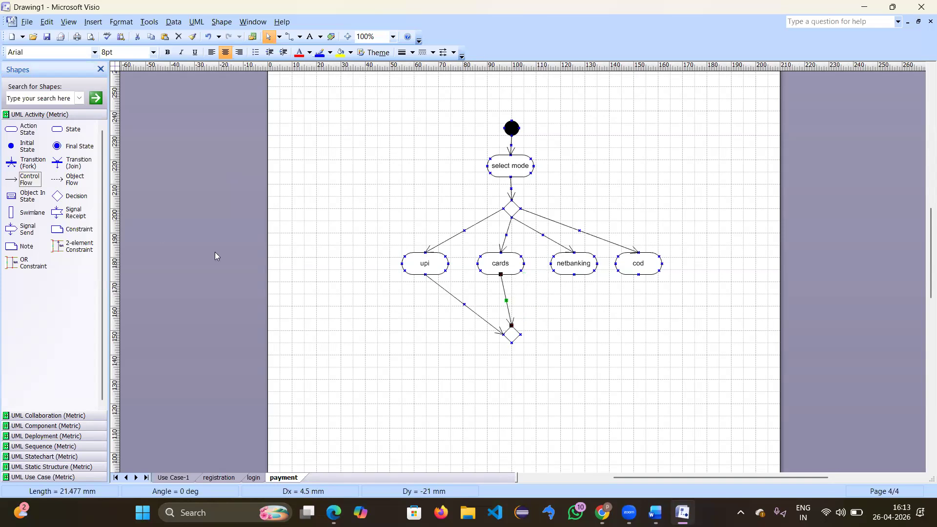
{"action": "left_click_drag", "start_coordinate": [27, 180], "coordinate": [593, 275]}
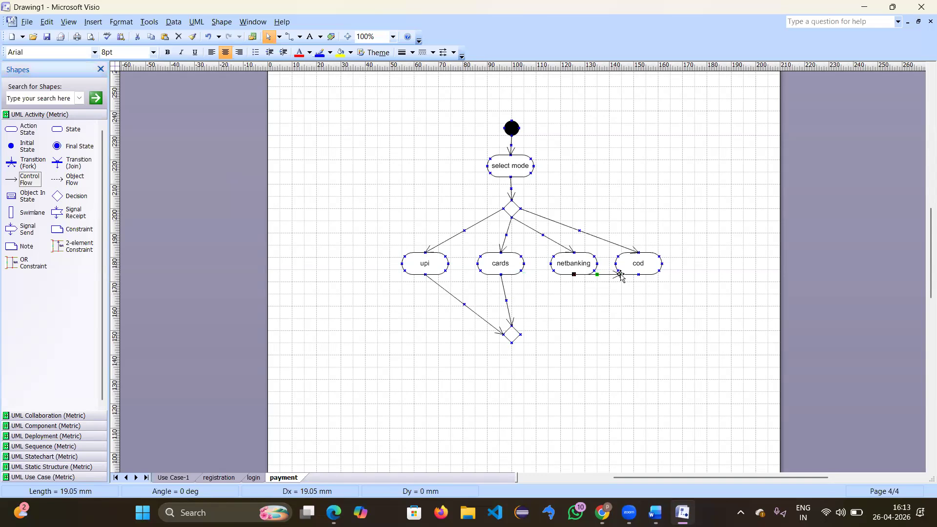
{"action": "left_click_drag", "start_coordinate": [555, 326], "coordinate": [520, 335]}
{"action": "left_click_drag", "start_coordinate": [30, 180], "coordinate": [659, 275]}
{"action": "left_click_drag", "start_coordinate": [571, 326], "coordinate": [520, 334]}
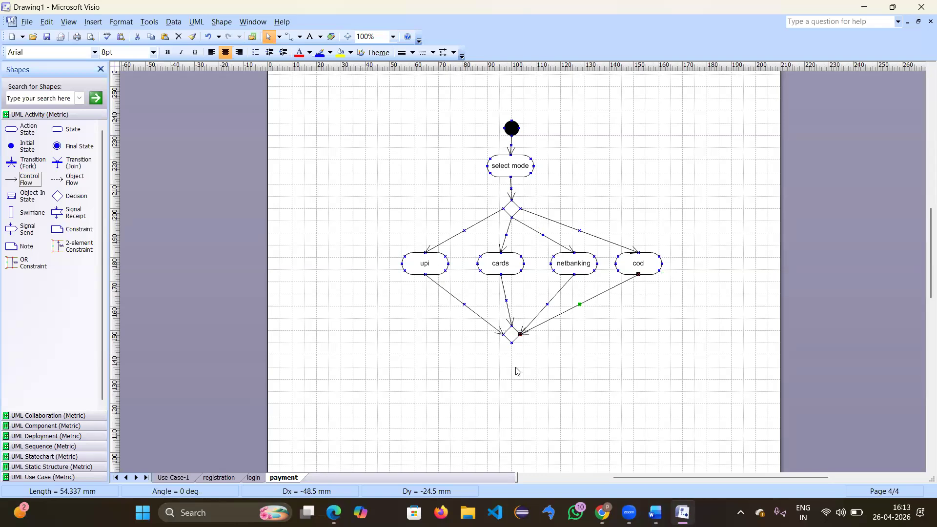
{"action": "scroll", "coordinate": [517, 371], "scroll_direction": "up", "scroll_amount": 2}
{"action": "scroll", "coordinate": [517, 371], "scroll_direction": "down", "scroll_amount": 5}
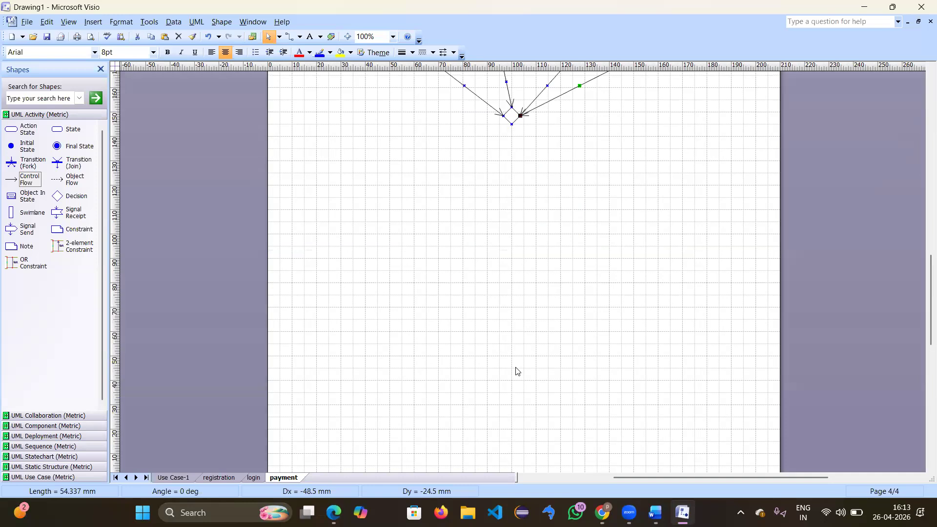
{"action": "scroll", "coordinate": [517, 371], "scroll_direction": "up", "scroll_amount": 5}
{"action": "scroll", "coordinate": [517, 371], "scroll_direction": "down", "scroll_amount": 2}
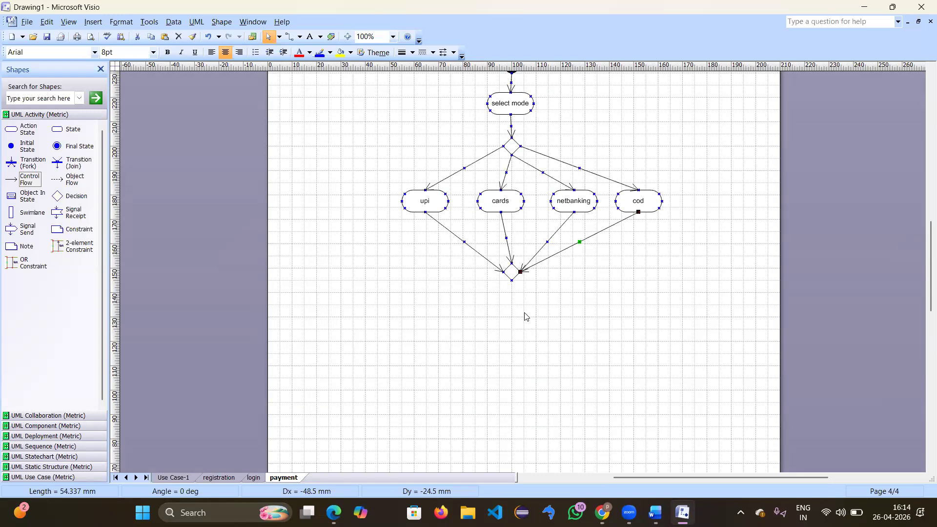
{"action": "left_click_drag", "start_coordinate": [72, 128], "coordinate": [513, 318]}
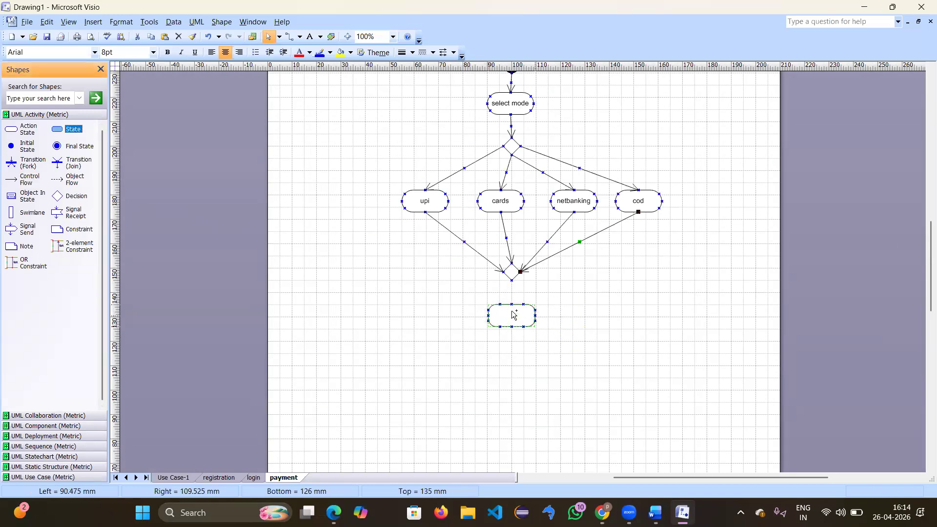
{"action": "double_click", "coordinate": [514, 314]}
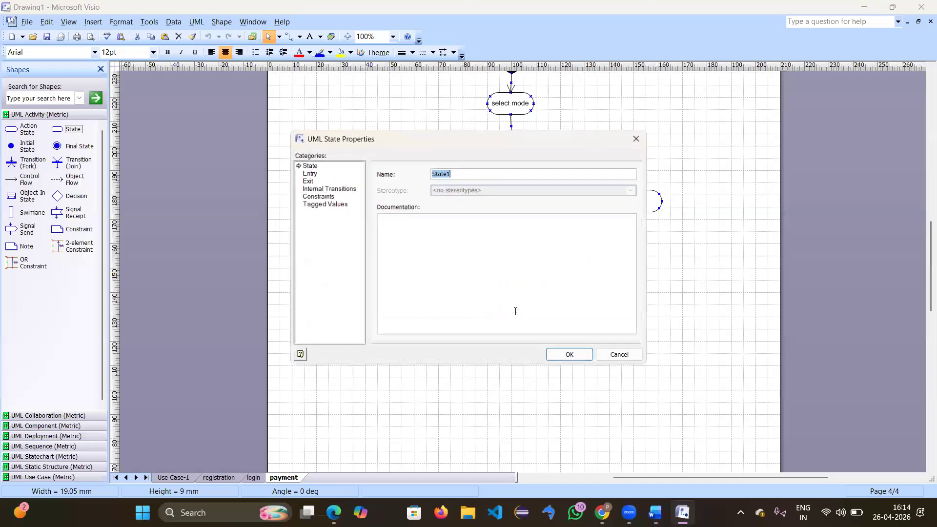
{"action": "left_click", "coordinate": [622, 356]}
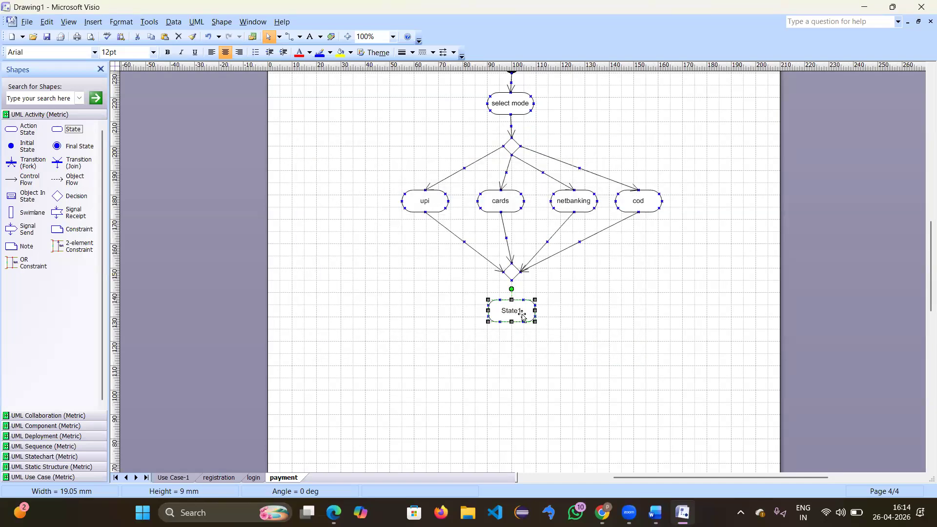
{"action": "right_click", "coordinate": [522, 316]}
{"action": "left_click", "coordinate": [550, 322]}
{"action": "left_click", "coordinate": [179, 37]}
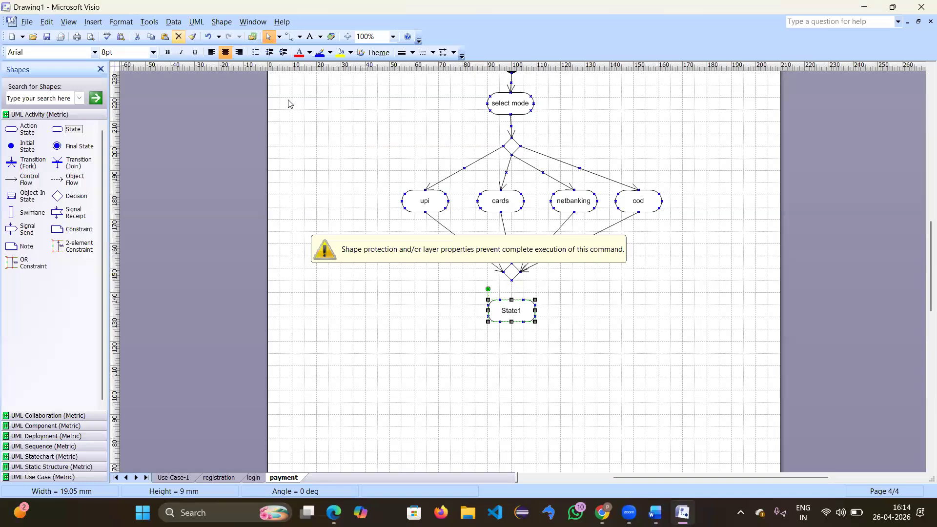
{"action": "left_click", "coordinate": [576, 343]}
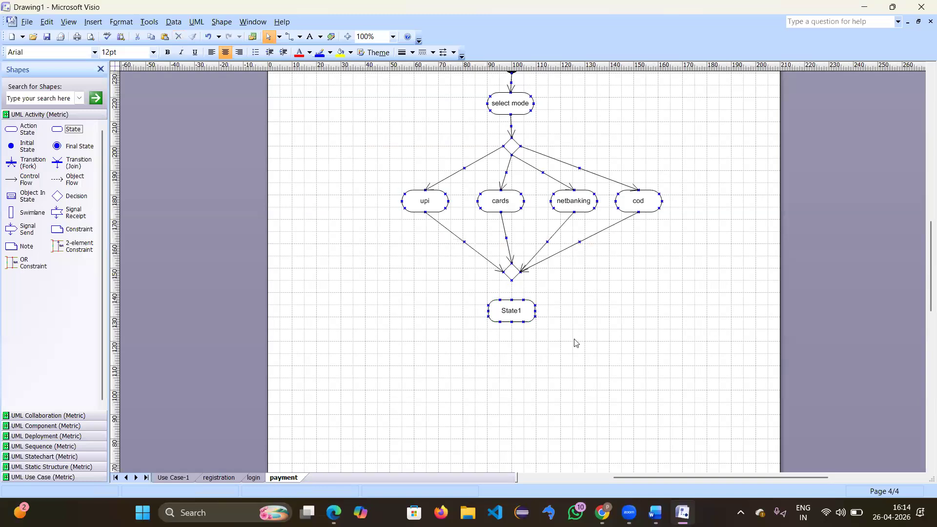
{"action": "left_click", "coordinate": [522, 312]}
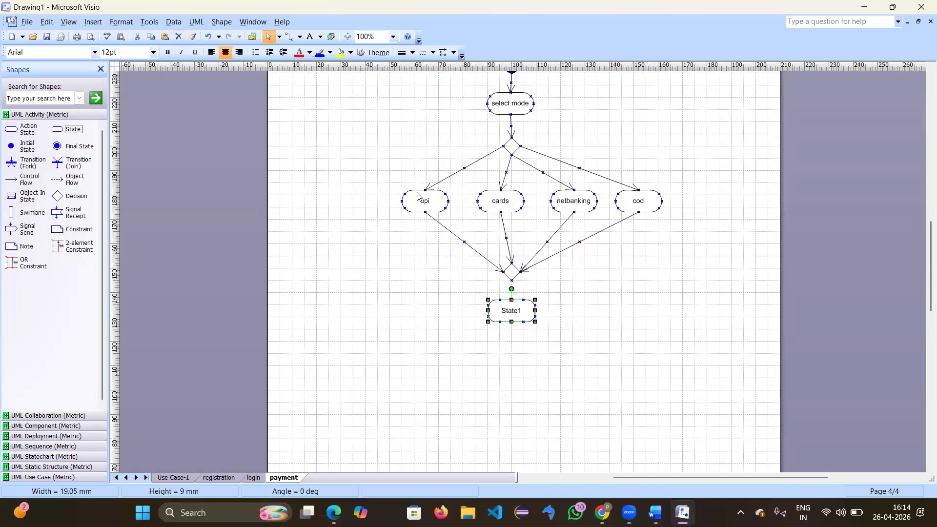
{"action": "left_click", "coordinate": [177, 38]}
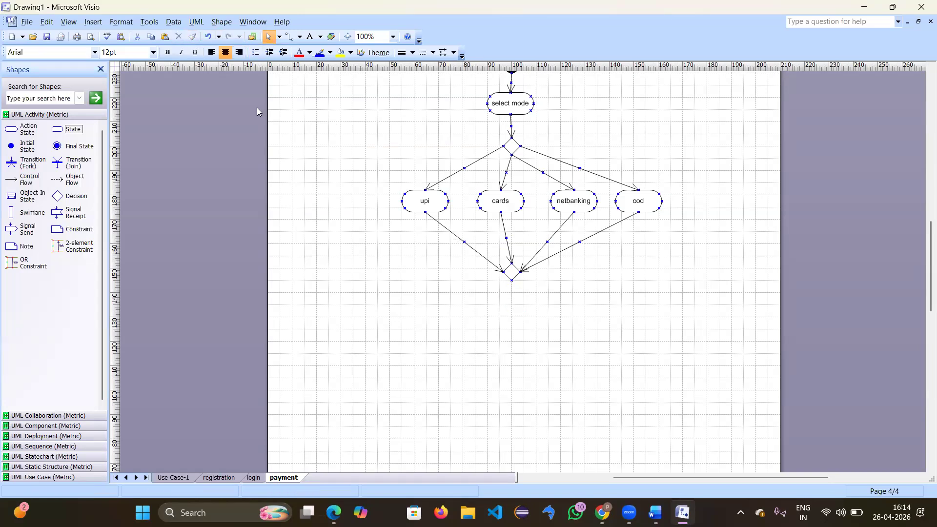
Step: Add a 'payment' action under the merge diamond, connect it, and place a decision diamond below it
{"action": "left_click_drag", "start_coordinate": [30, 137], "coordinate": [516, 327]}
{"action": "double_click", "coordinate": [516, 326]}
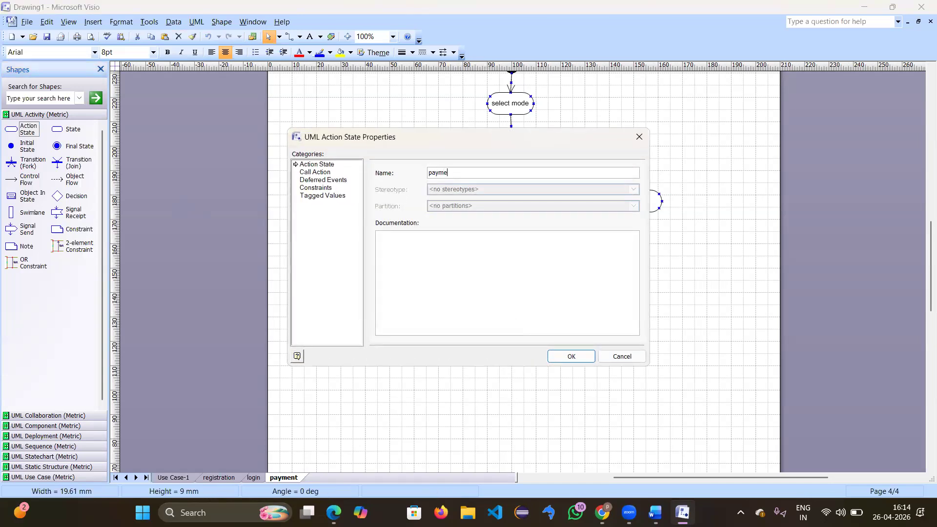
{"action": "key", "text": "Return"}
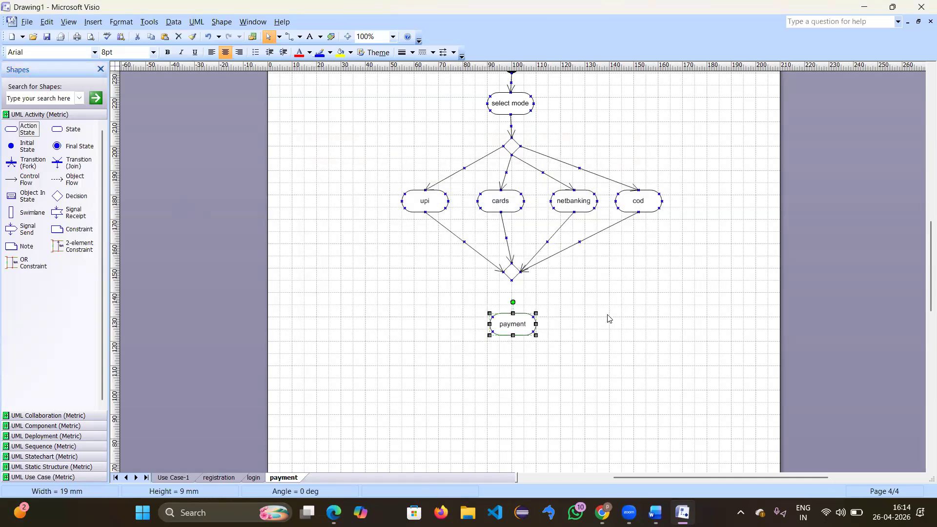
{"action": "left_click", "coordinate": [609, 319]}
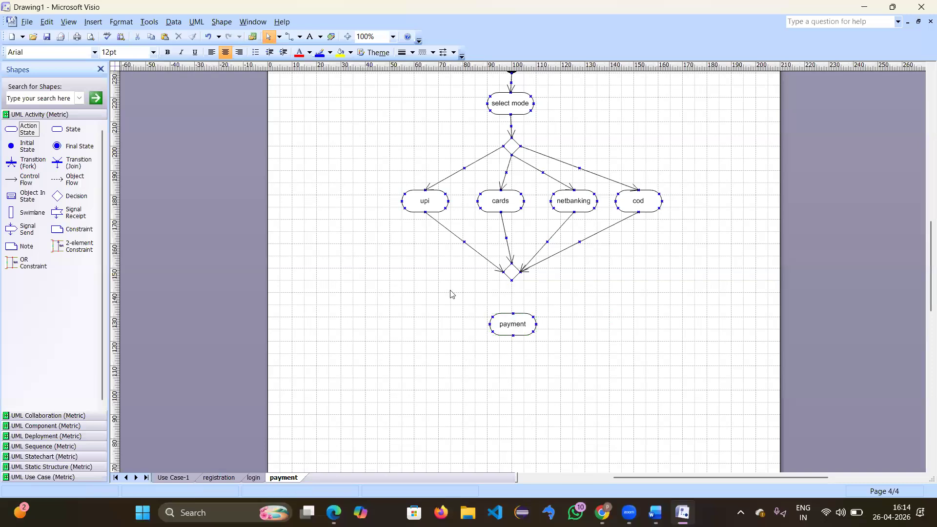
{"action": "left_click_drag", "start_coordinate": [25, 180], "coordinate": [512, 313]}
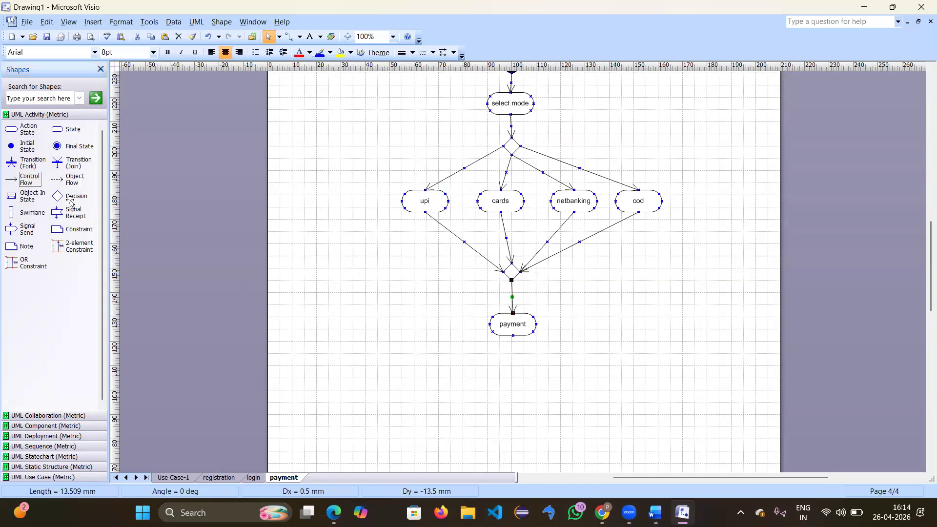
{"action": "left_click_drag", "start_coordinate": [62, 202], "coordinate": [512, 368]}
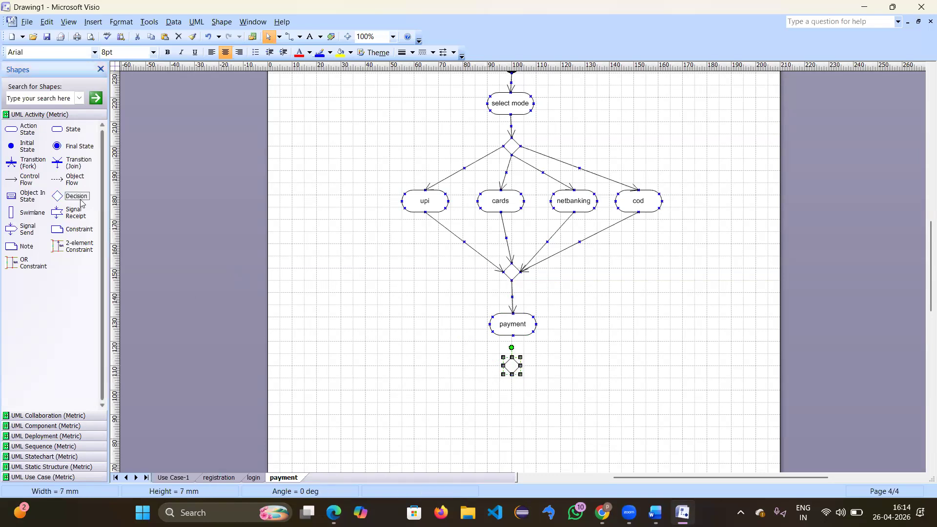
{"action": "left_click_drag", "start_coordinate": [29, 179], "coordinate": [511, 357]}
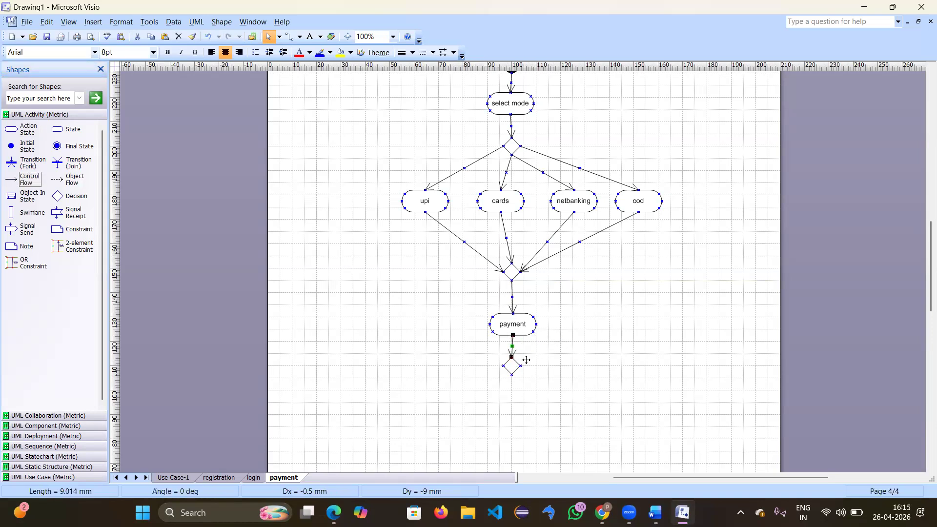
Step: Place a new action state under the lower decision and connect the decision to it
{"action": "scroll", "coordinate": [568, 370], "scroll_direction": "down", "scroll_amount": 2}
{"action": "scroll", "coordinate": [567, 369], "scroll_direction": "down", "scroll_amount": 3}
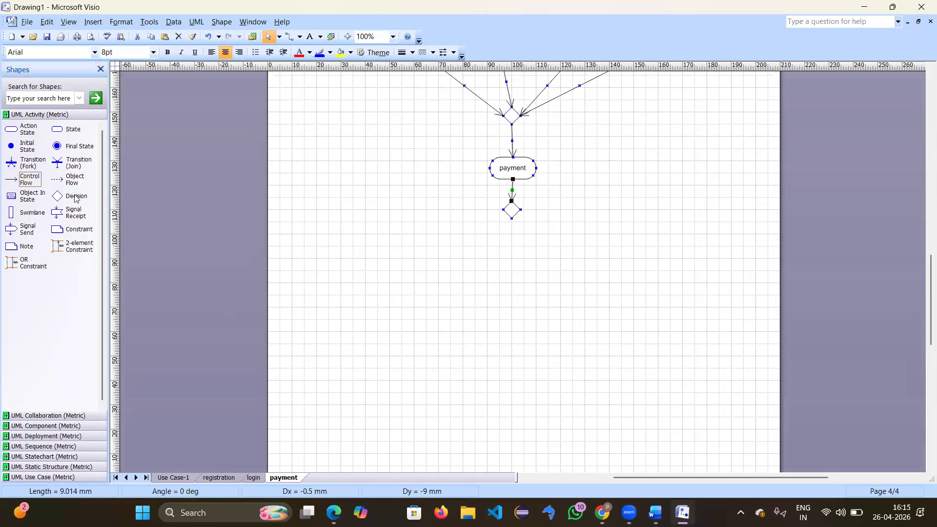
{"action": "left_click_drag", "start_coordinate": [27, 132], "coordinate": [512, 274]}
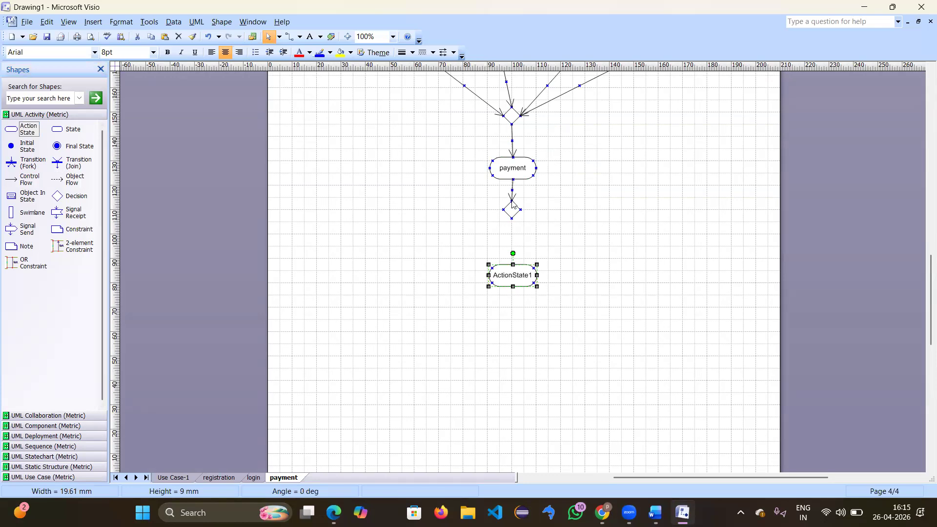
{"action": "left_click_drag", "start_coordinate": [36, 180], "coordinate": [513, 264]}
Step: Draw a flow looping from payment back to select mode as a right-angle connector
{"action": "left_click_drag", "start_coordinate": [33, 181], "coordinate": [556, 169]}
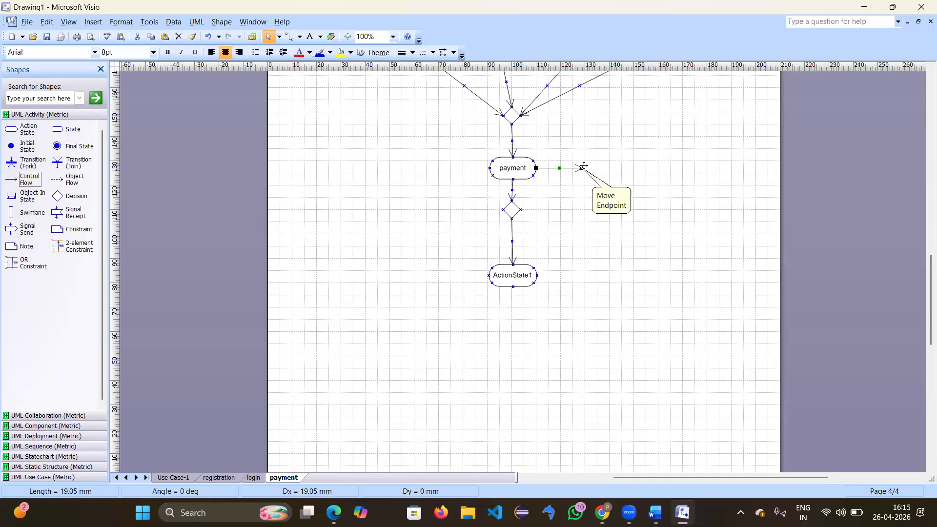
{"action": "left_click_drag", "start_coordinate": [583, 170], "coordinate": [602, 7]}
{"action": "left_click_drag", "start_coordinate": [576, 77], "coordinate": [534, 103]}
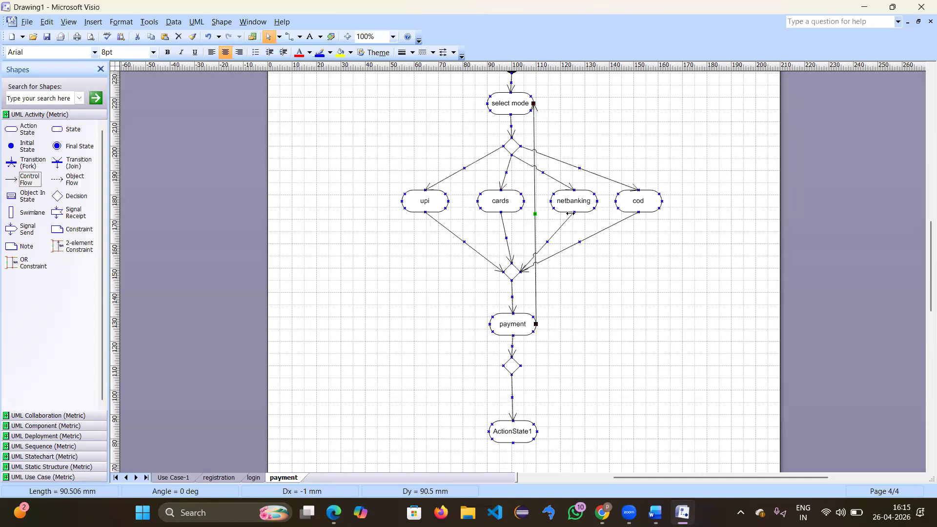
{"action": "left_click_drag", "start_coordinate": [569, 213], "coordinate": [696, 214]}
{"action": "left_click_drag", "start_coordinate": [588, 208], "coordinate": [535, 210]}
{"action": "right_click", "coordinate": [534, 210]}
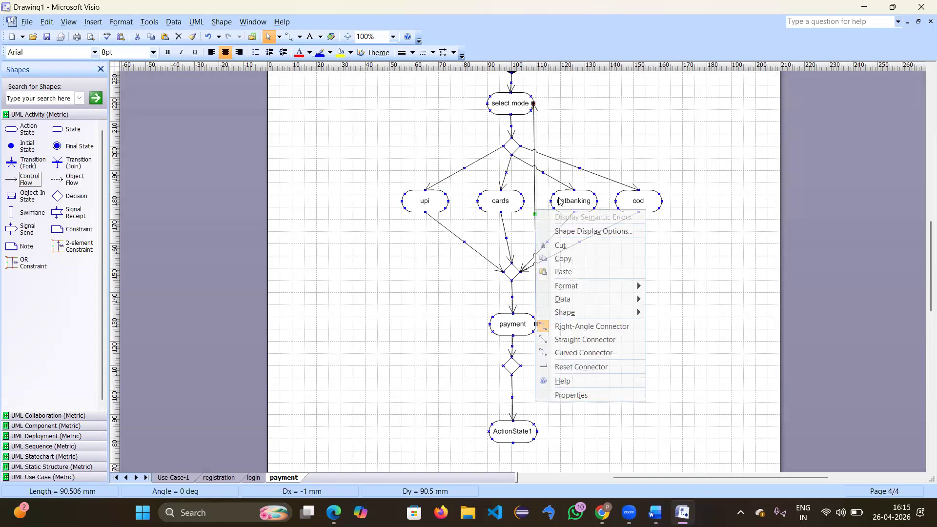
{"action": "left_click", "coordinate": [581, 326]}
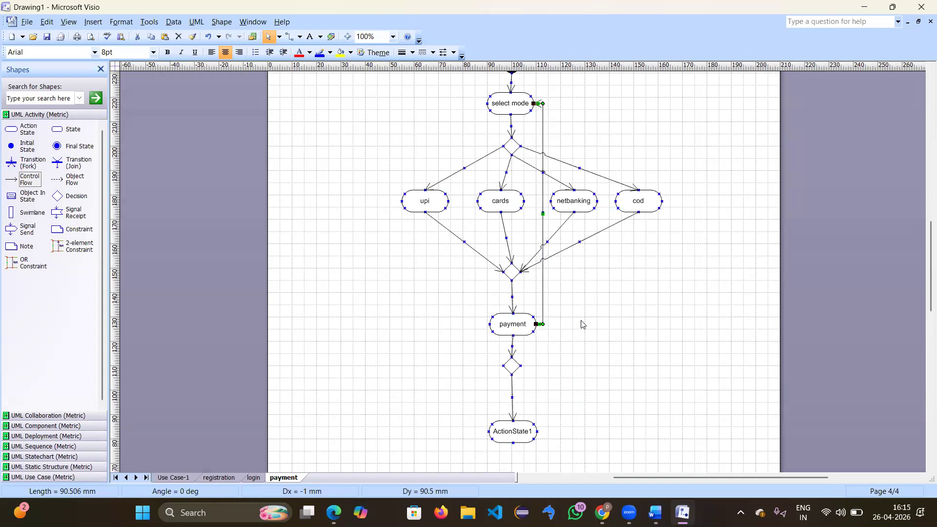
Step: Route the loop around the right of cod and give it the guard [invalid]
{"action": "left_click_drag", "start_coordinate": [645, 212], "coordinate": [677, 213]}
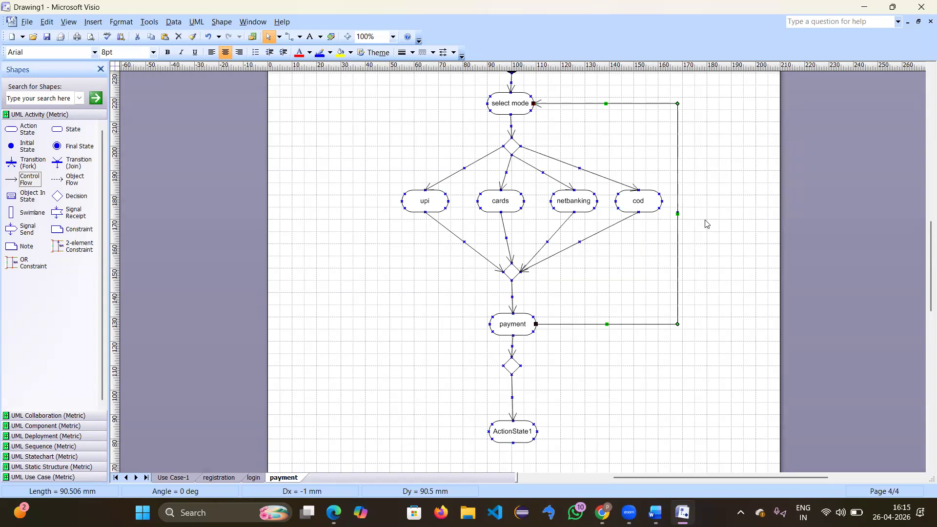
{"action": "left_click", "coordinate": [707, 224]}
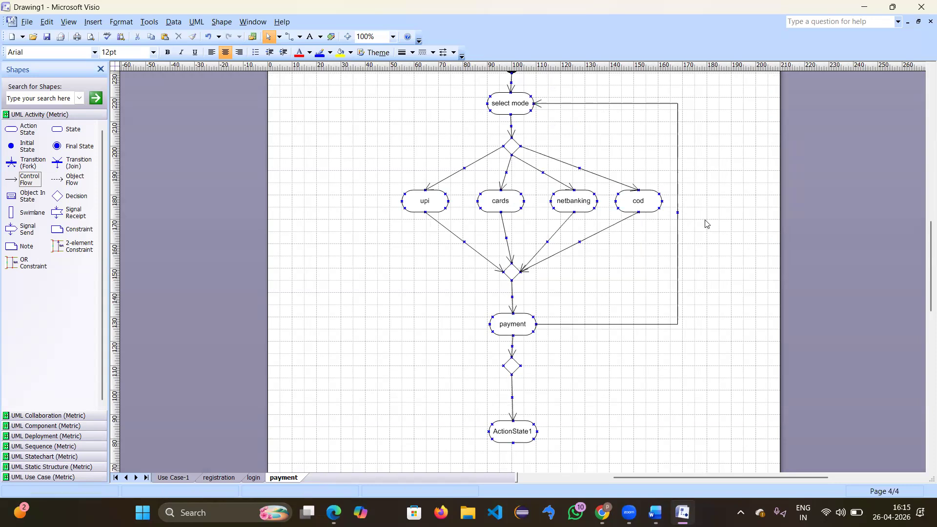
{"action": "double_click", "coordinate": [677, 257]}
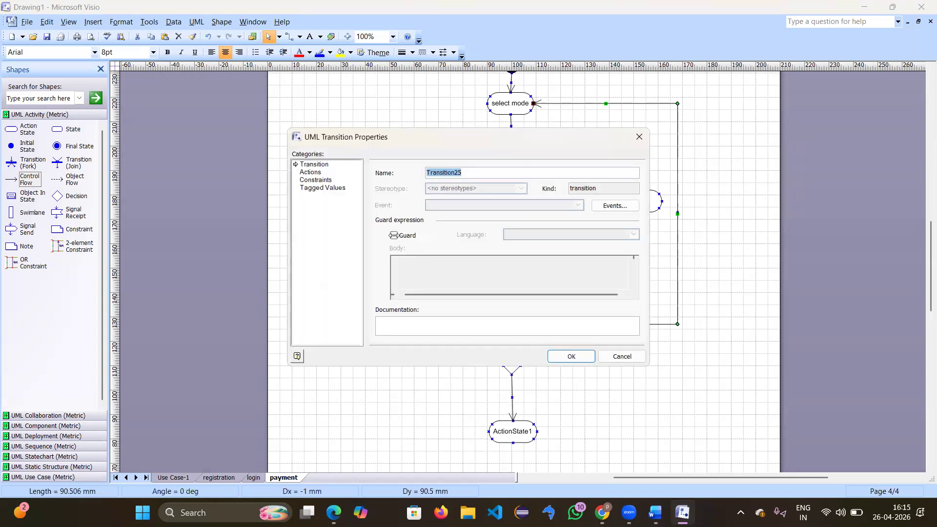
{"action": "left_click", "coordinate": [393, 235]}
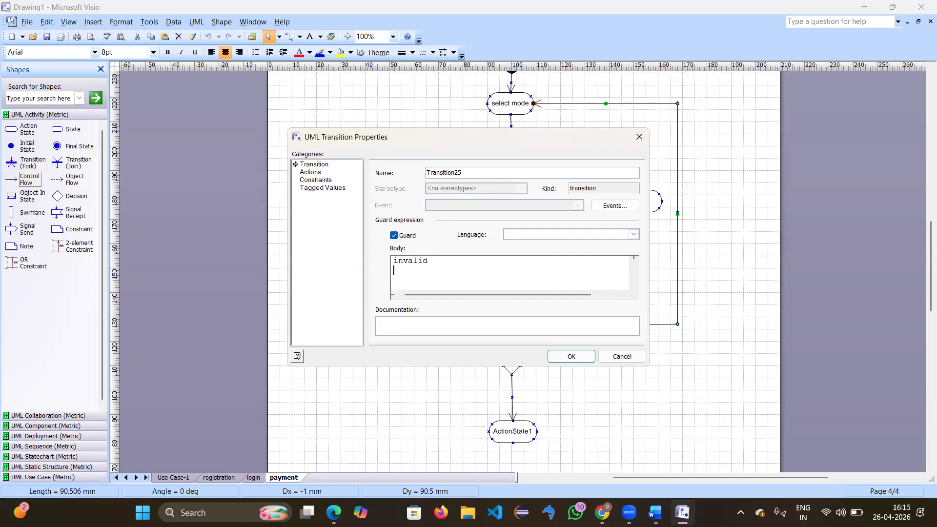
{"action": "left_click", "coordinate": [564, 361]}
{"action": "double_click", "coordinate": [515, 389]}
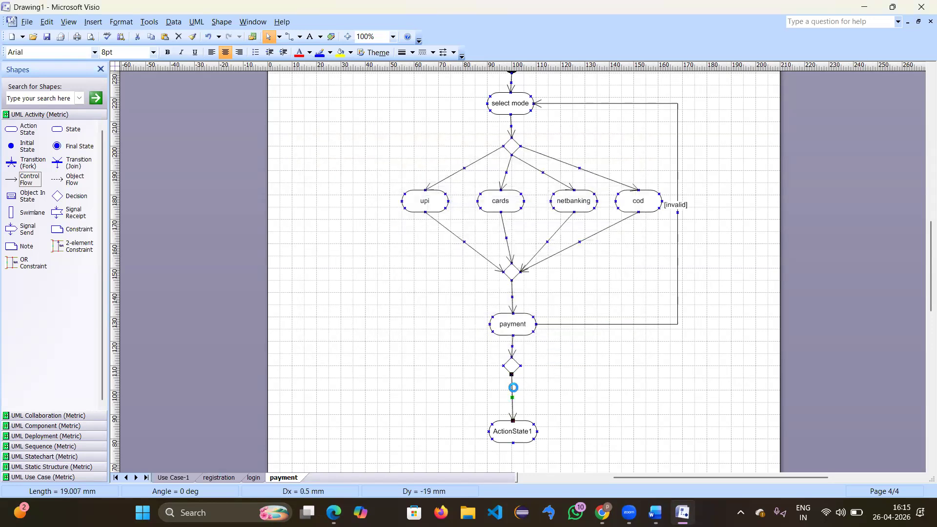
{"action": "left_click", "coordinate": [639, 137]}
Step: Reattach the [invalid] loop's start to the lower decision diamond
{"action": "mouse_move", "coordinate": [537, 325]}
{"action": "left_mouse_down"}
{"action": "mouse_move", "coordinate": [522, 364]}
{"action": "mouse_move", "coordinate": [535, 323]}
{"action": "left_mouse_up"}
{"action": "left_click", "coordinate": [536, 324]}
{"action": "left_click", "coordinate": [541, 324]}
{"action": "left_click_drag", "start_coordinate": [536, 324], "coordinate": [520, 366]}
{"action": "left_click", "coordinate": [582, 340]}
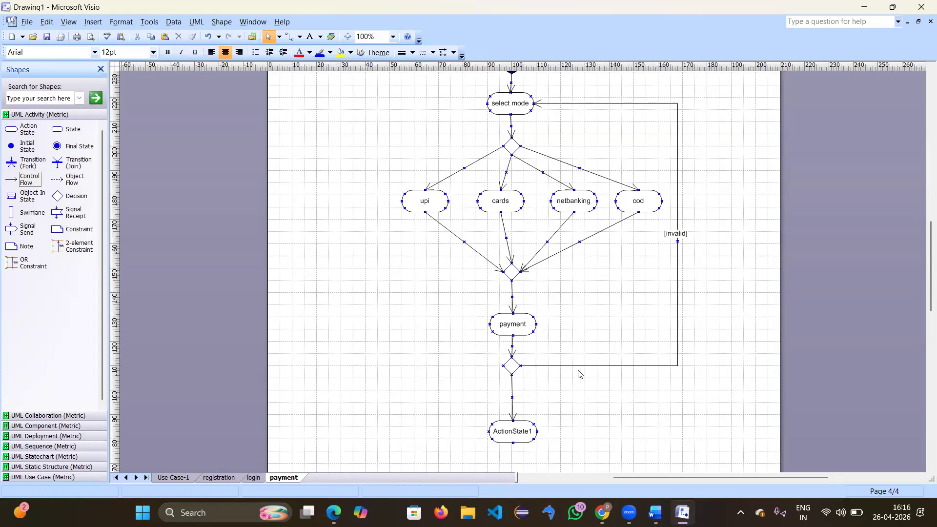
Step: Give the flow from the lower decision into ActionState1 the guard [valid]
{"action": "double_click", "coordinate": [511, 394]}
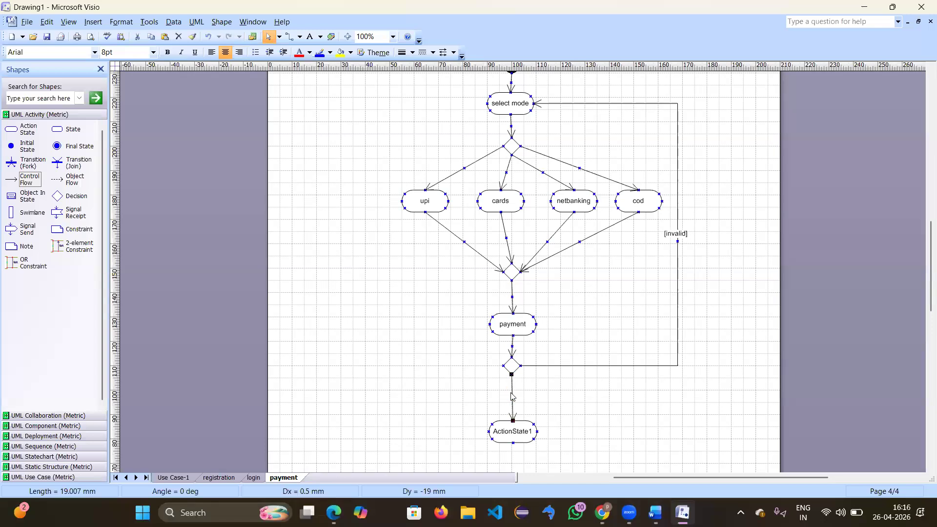
{"action": "left_click", "coordinate": [392, 236]}
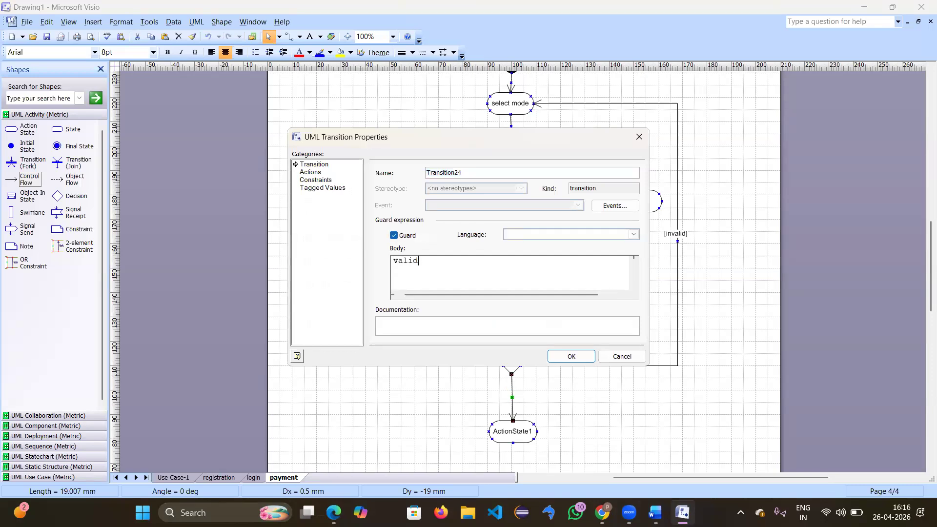
{"action": "left_click", "coordinate": [563, 352]}
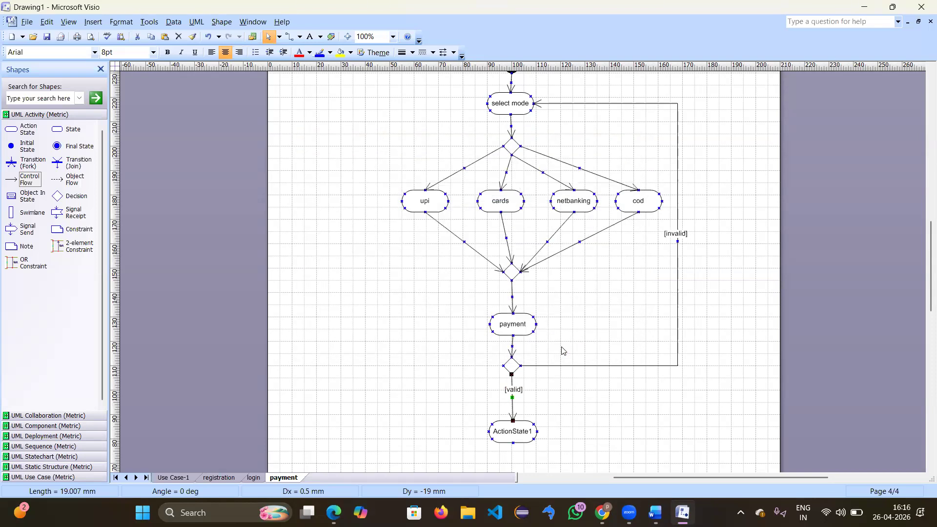
{"action": "scroll", "coordinate": [564, 351], "scroll_direction": "down", "scroll_amount": 5}
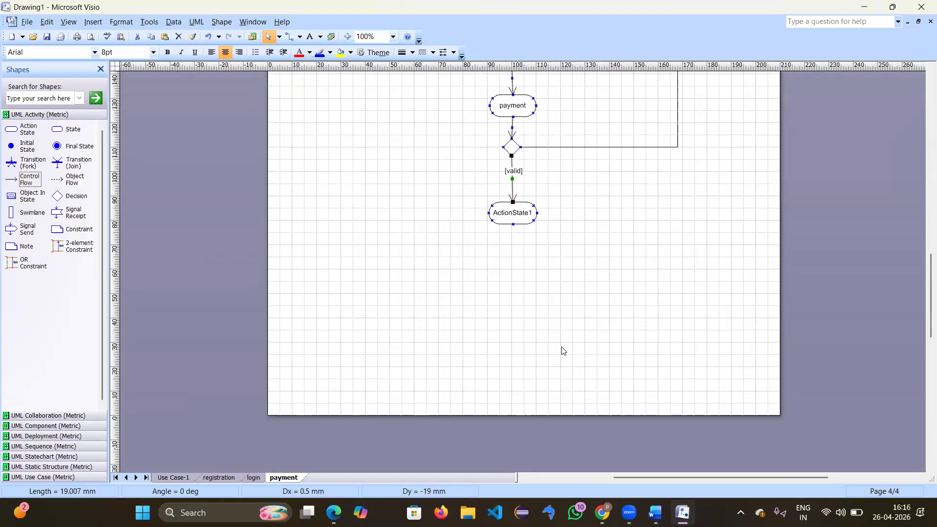
{"action": "scroll", "coordinate": [564, 352], "scroll_direction": "up", "scroll_amount": 2}
Step: Rename ActionState1 to 'order places'
{"action": "double_click", "coordinate": [517, 315]}
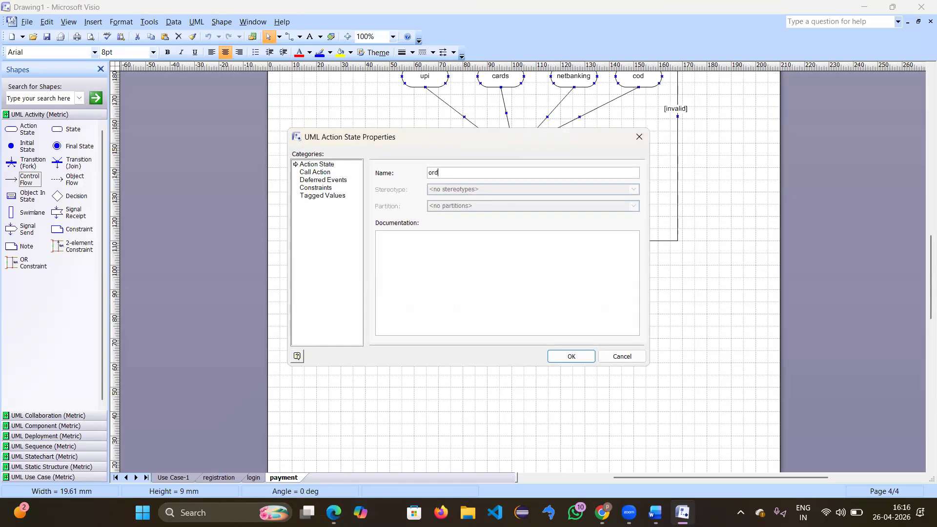
{"action": "type", "text": "order places"}
{"action": "key", "text": "Return"}
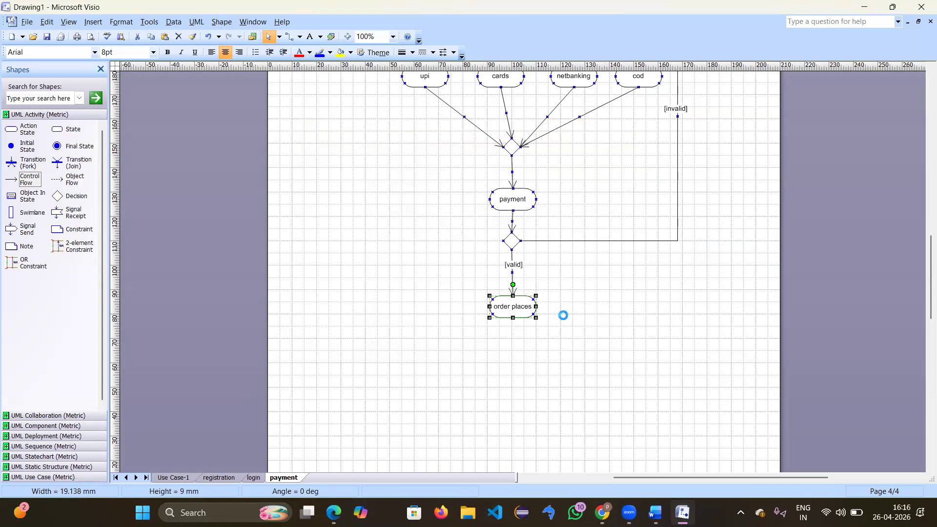
{"action": "left_click", "coordinate": [564, 319]}
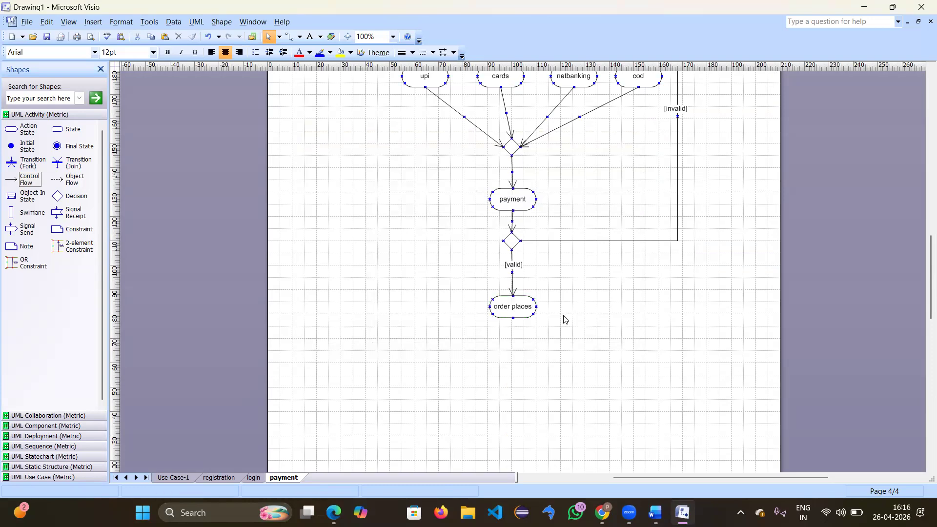
{"action": "scroll", "coordinate": [564, 318], "scroll_direction": "down", "scroll_amount": 5}
{"action": "scroll", "coordinate": [565, 239], "scroll_direction": "up", "scroll_amount": 4}
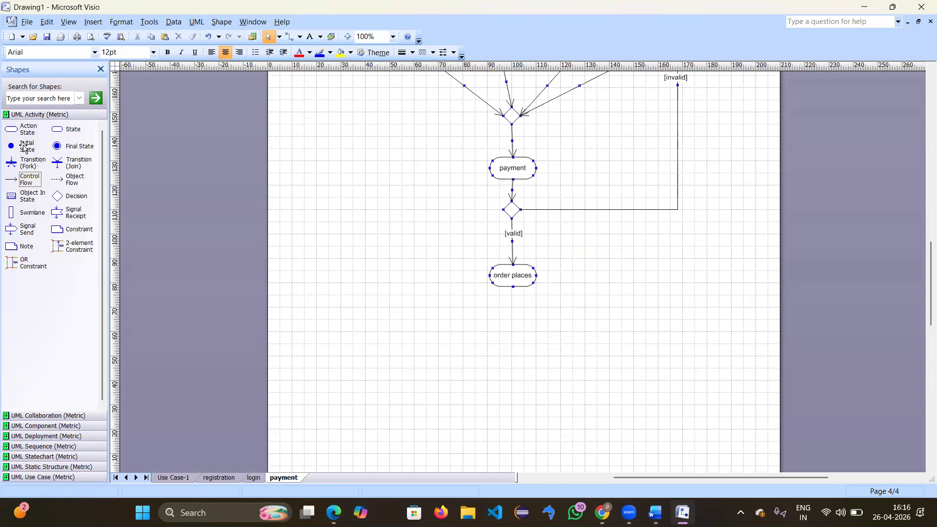
Step: Add a final state under order places, replacing a mistaken initial state, and connect it with a control flow
{"action": "left_click_drag", "start_coordinate": [21, 146], "coordinate": [516, 326]}
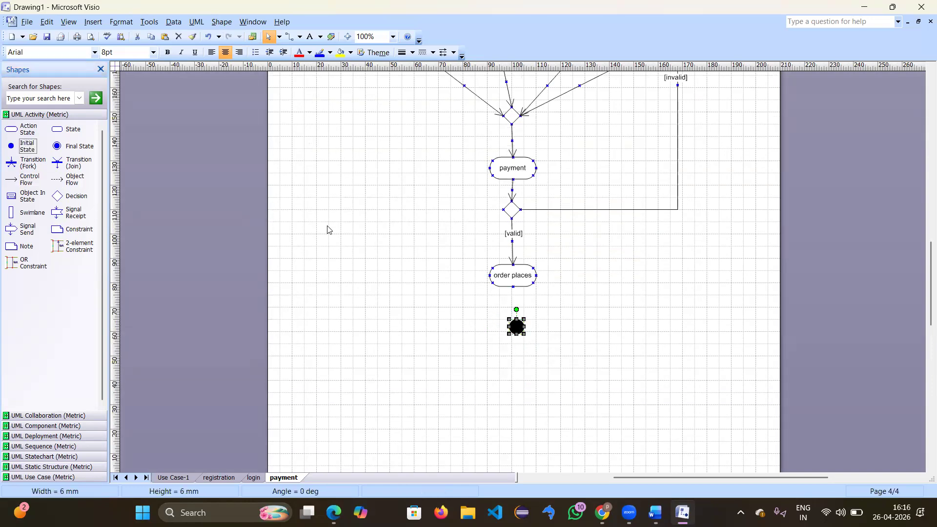
{"action": "left_click_drag", "start_coordinate": [29, 179], "coordinate": [38, 202]}
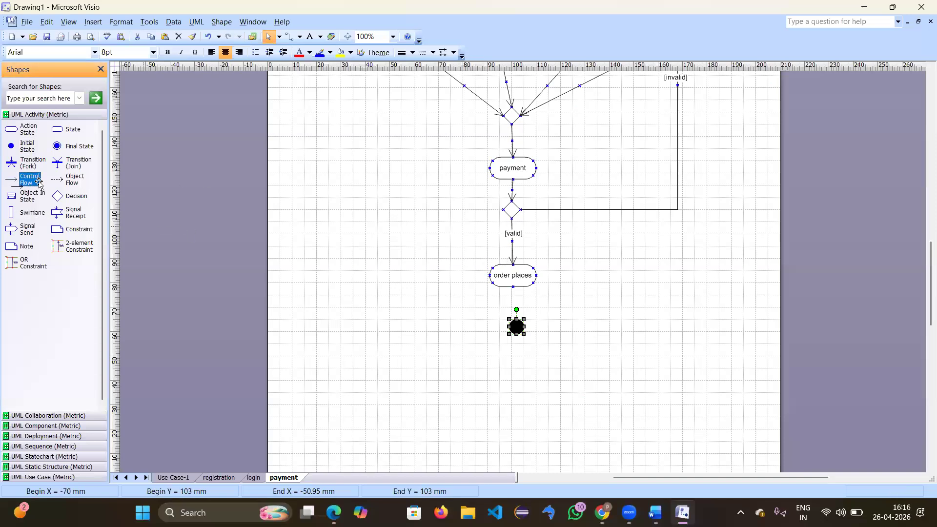
{"action": "left_click", "coordinate": [179, 37]}
{"action": "left_click_drag", "start_coordinate": [57, 146], "coordinate": [518, 325]}
{"action": "left_click_drag", "start_coordinate": [30, 180], "coordinate": [516, 317]}
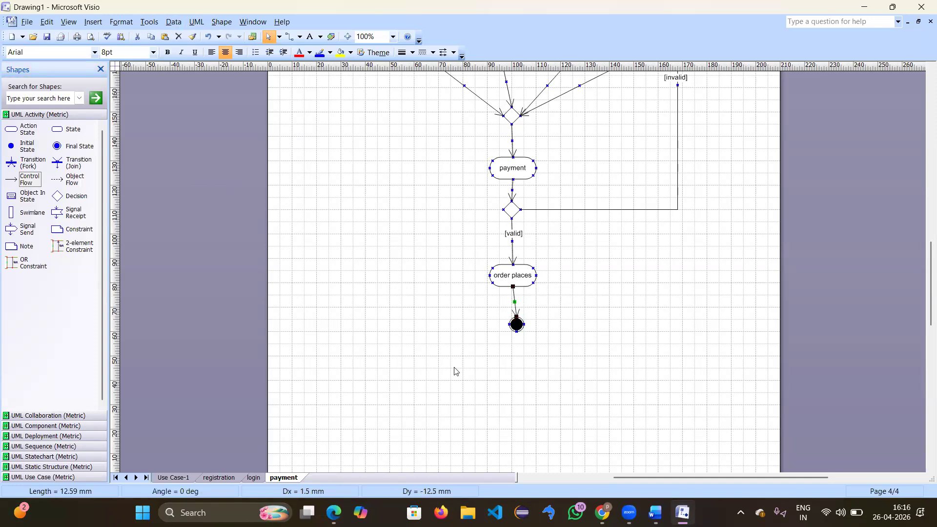
Step: Insert a new page named 'order confirmation' and view it at 100% zoom
{"action": "right_click", "coordinate": [285, 477]}
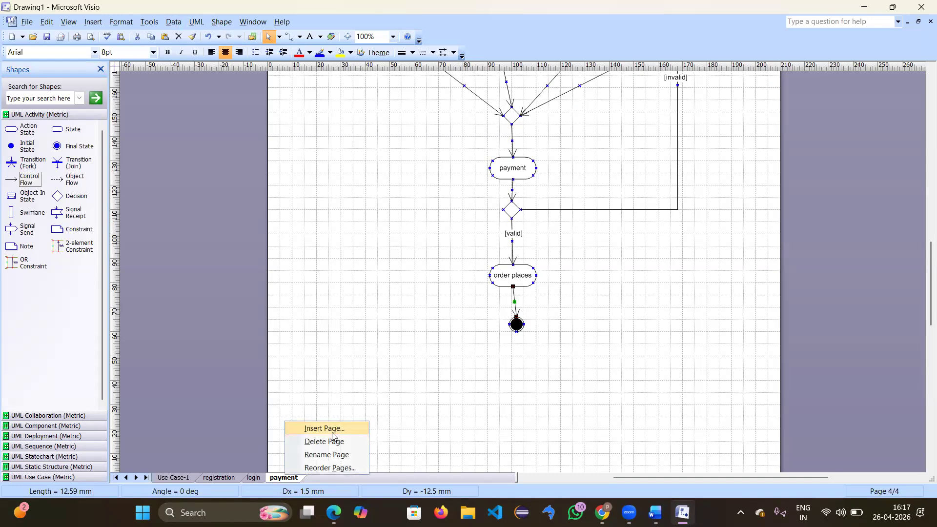
{"action": "left_click", "coordinate": [332, 432]}
{"action": "key", "text": "BackSpace"}
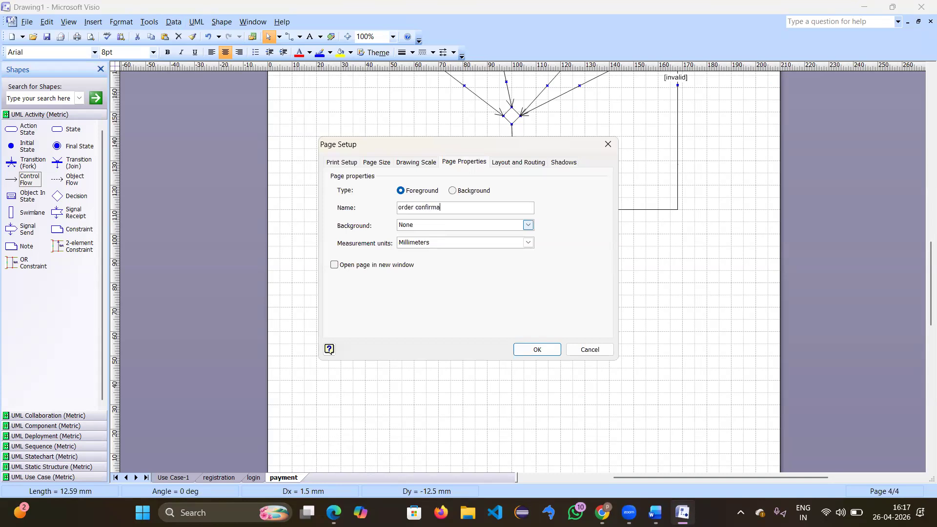
{"action": "type", "text": "on"}
{"action": "key", "text": "Return"}
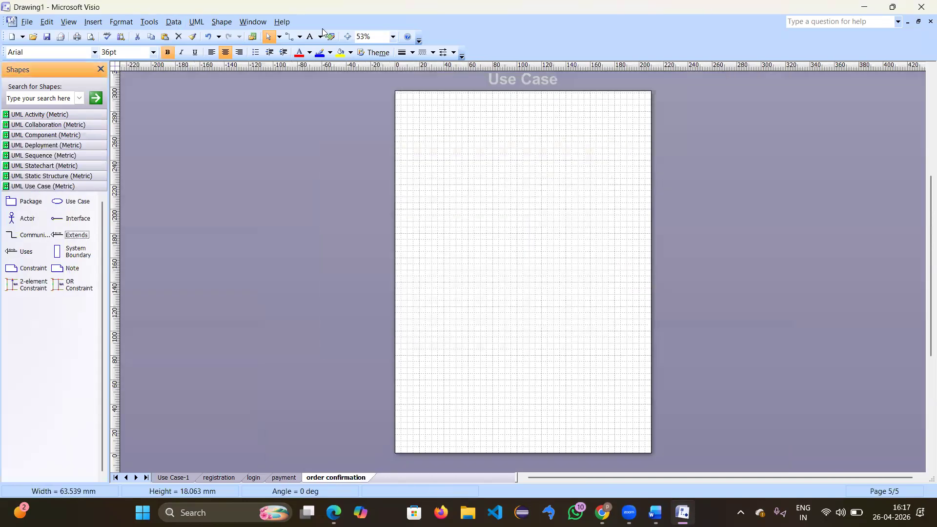
{"action": "left_click", "coordinate": [395, 37]}
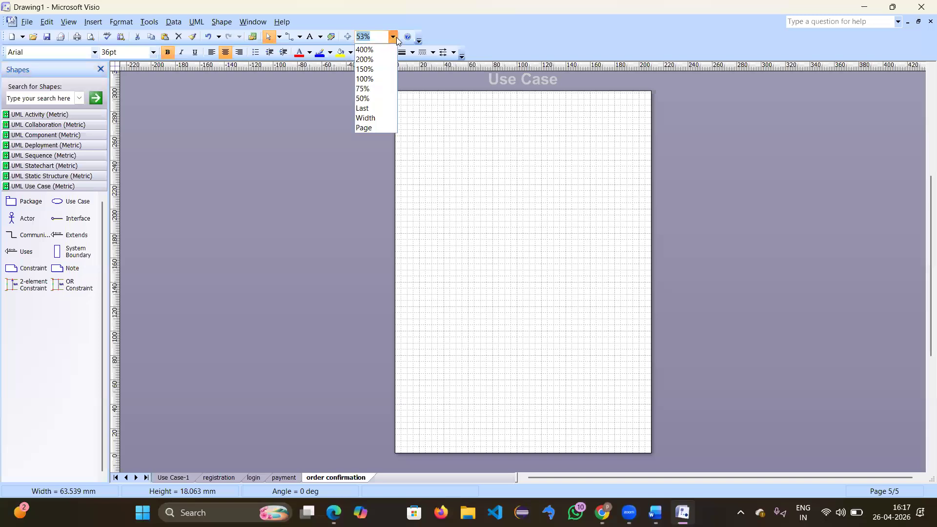
{"action": "left_click", "coordinate": [370, 79]}
{"action": "scroll", "coordinate": [390, 184], "scroll_direction": "up", "scroll_amount": 12}
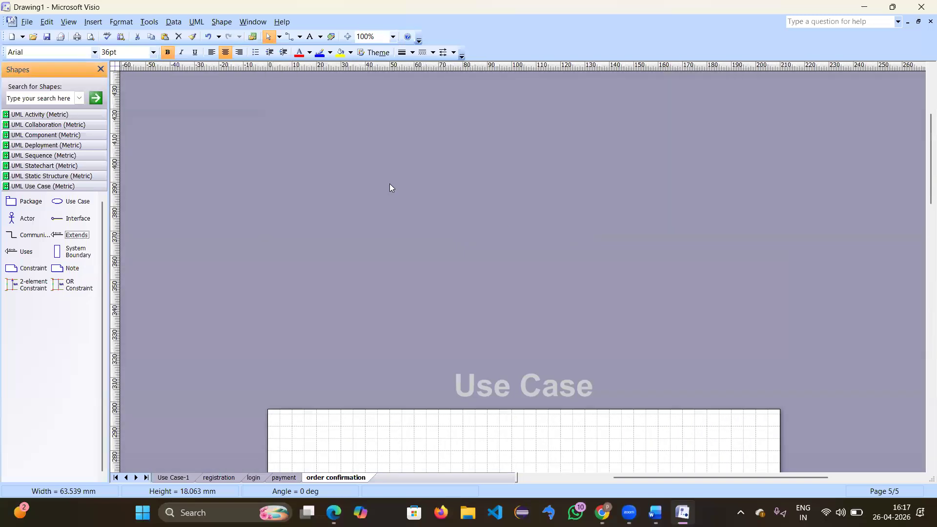
Step: From the UML Activity shapes, place a fork bar and a join bar lower on the page
{"action": "scroll", "coordinate": [390, 185], "scroll_direction": "down", "scroll_amount": 13}
{"action": "scroll", "coordinate": [391, 187], "scroll_direction": "up", "scroll_amount": 10}
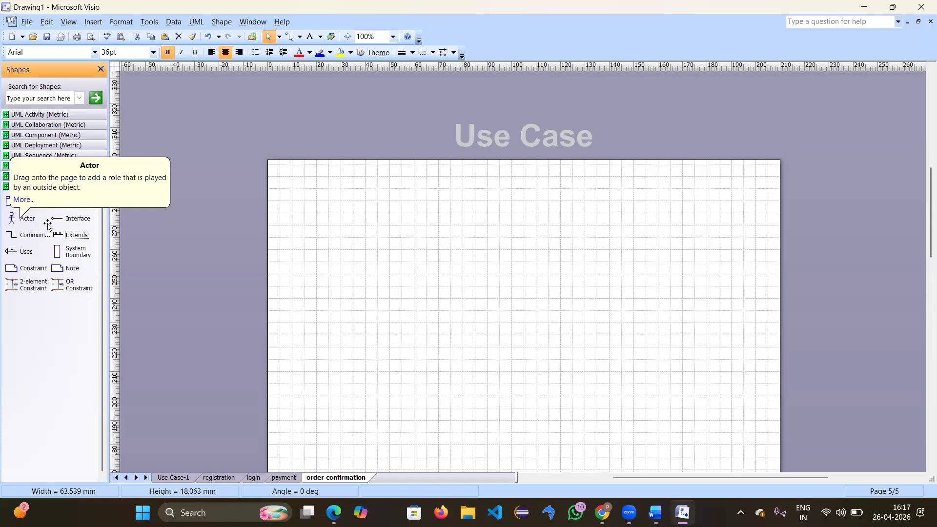
{"action": "left_click", "coordinate": [41, 115]}
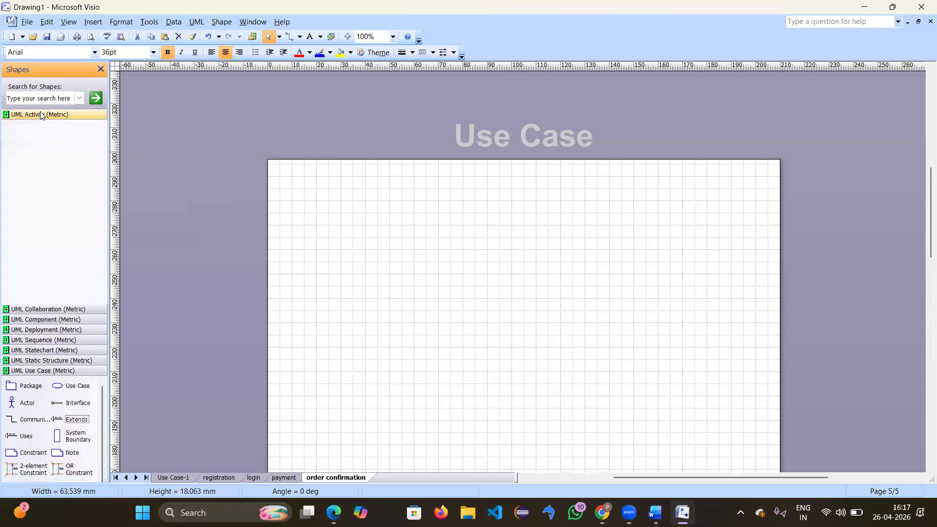
{"action": "left_click_drag", "start_coordinate": [30, 162], "coordinate": [520, 310]}
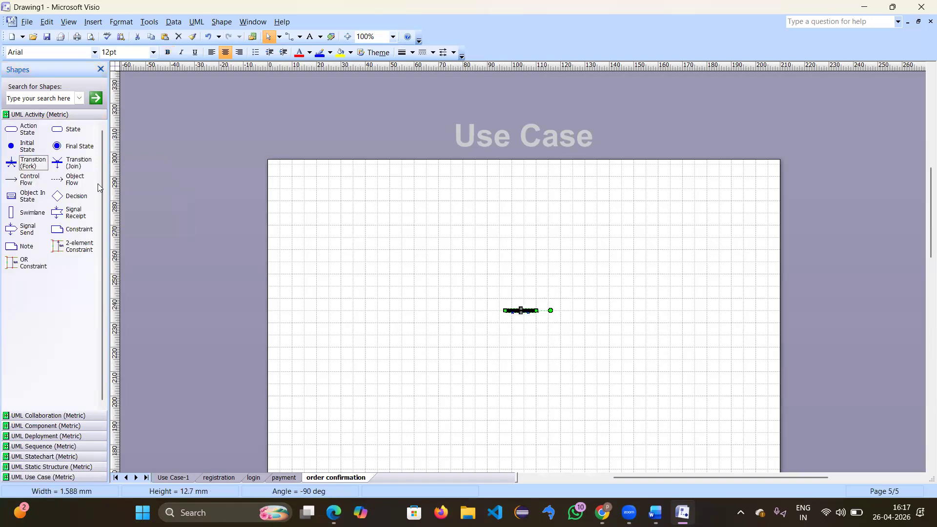
{"action": "left_click_drag", "start_coordinate": [67, 161], "coordinate": [524, 391]}
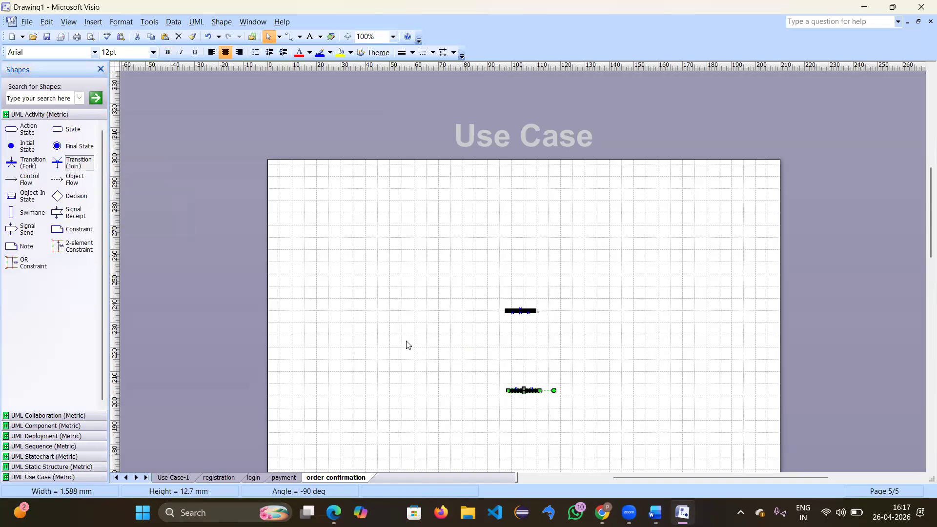
Step: Add a start node flowing into an action named 'confirmation', with a flow heading toward the fork
{"action": "left_click_drag", "start_coordinate": [27, 153], "coordinate": [518, 215]}
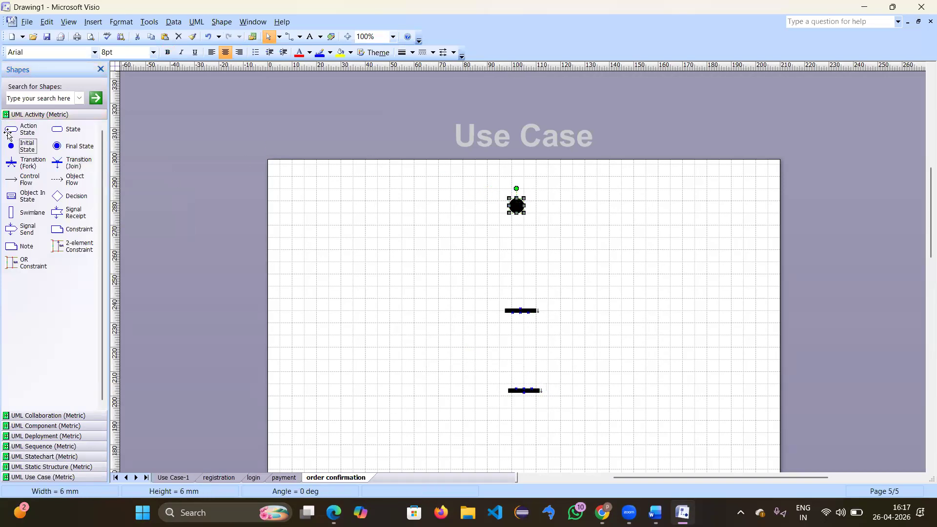
{"action": "left_click_drag", "start_coordinate": [10, 130], "coordinate": [523, 255]}
{"action": "left_click_drag", "start_coordinate": [29, 182], "coordinate": [526, 257]}
{"action": "double_click", "coordinate": [525, 257]}
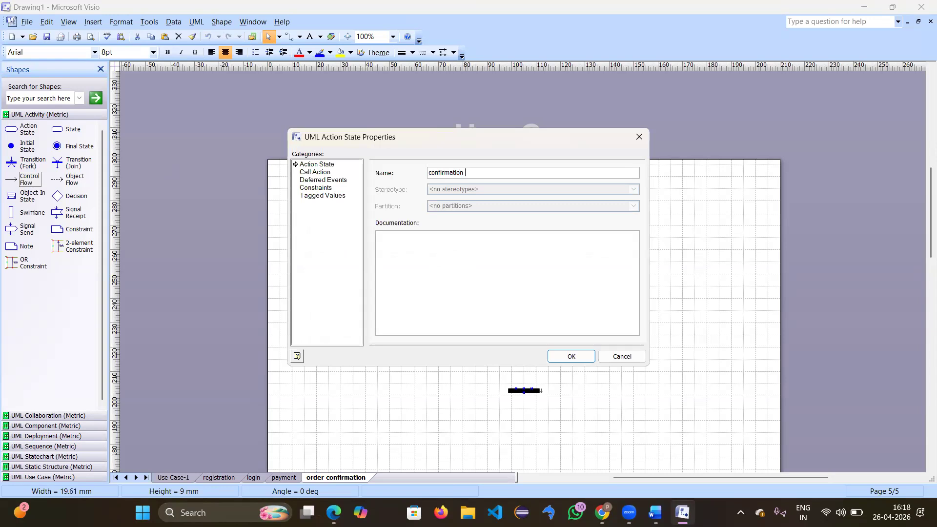
{"action": "key", "text": "Return"}
{"action": "left_click", "coordinate": [520, 290]}
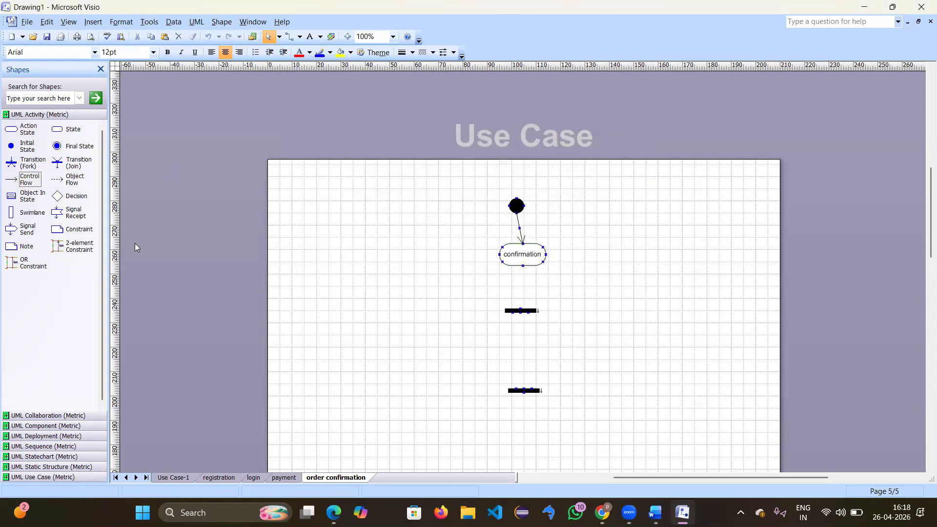
{"action": "left_click_drag", "start_coordinate": [27, 184], "coordinate": [520, 311]}
Step: Connect confirmation to the fork bar and lengthen both the fork and join bars
{"action": "left_click_drag", "start_coordinate": [516, 263], "coordinate": [523, 266]}
{"action": "left_click", "coordinate": [514, 312]}
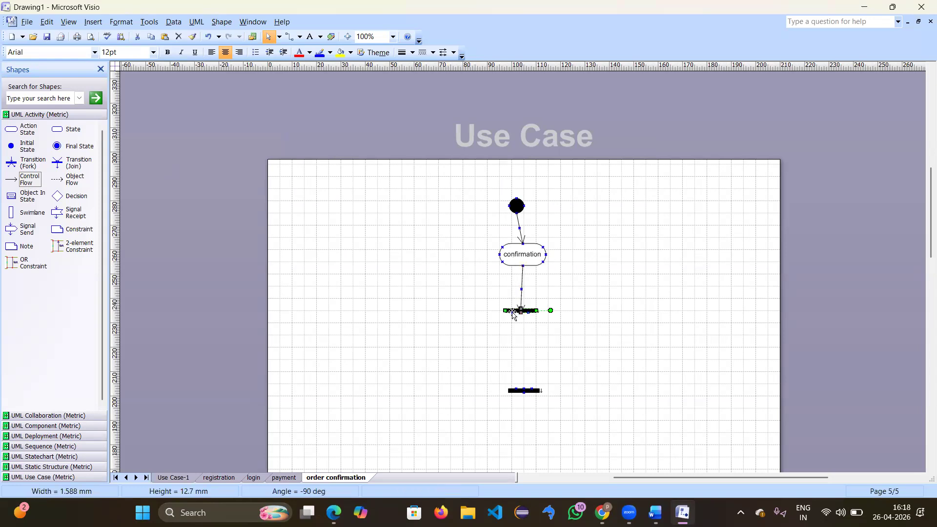
{"action": "left_click_drag", "start_coordinate": [504, 311], "coordinate": [433, 311]}
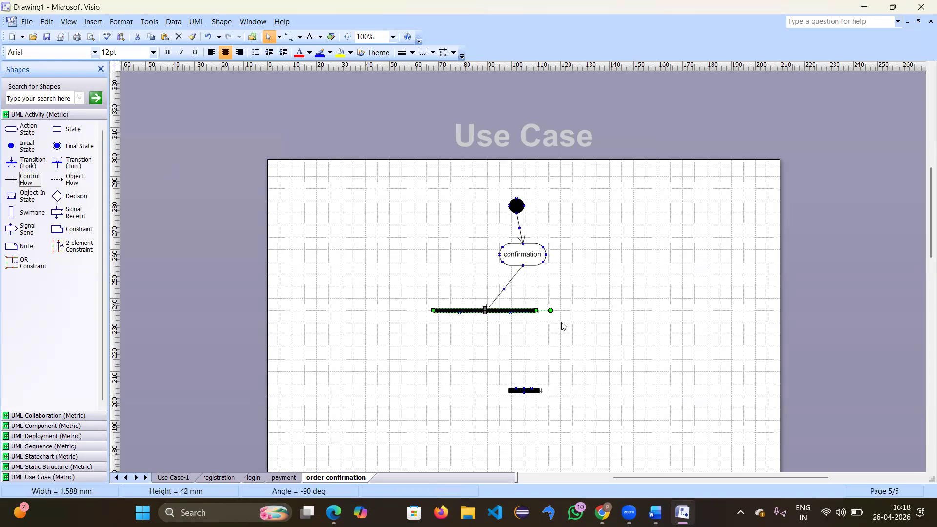
{"action": "left_click_drag", "start_coordinate": [582, 315], "coordinate": [616, 311]}
{"action": "left_click", "coordinate": [523, 391]}
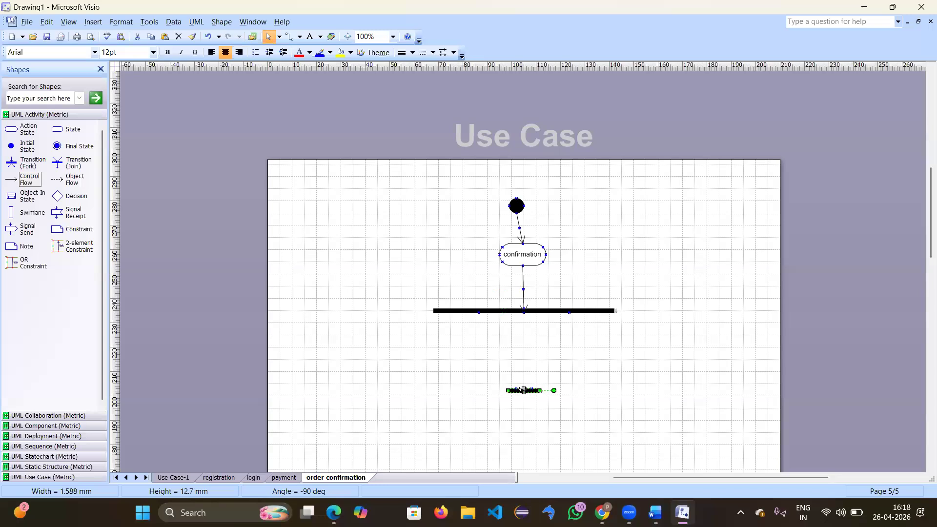
{"action": "left_click_drag", "start_coordinate": [453, 391], "coordinate": [437, 390]}
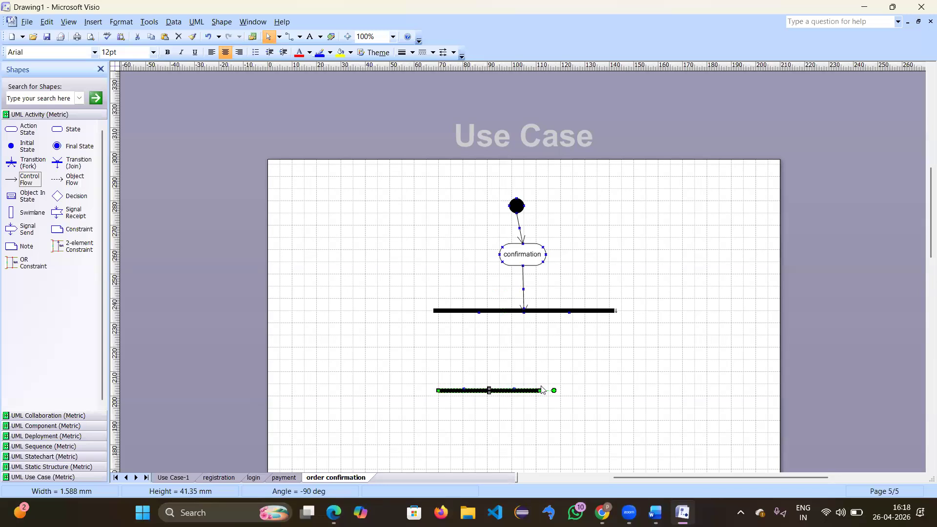
{"action": "left_click_drag", "start_coordinate": [606, 388], "coordinate": [624, 390]}
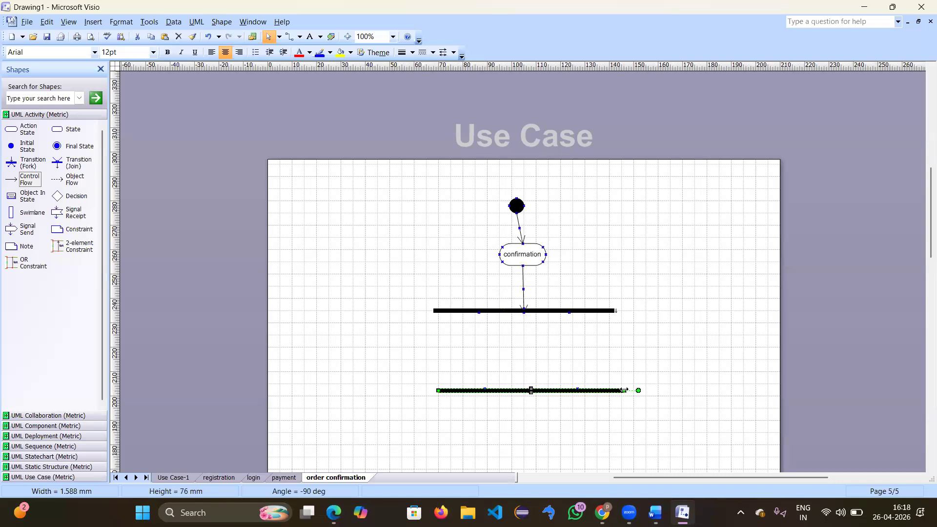
Step: Add two action states between the bars, one on the left and one on the right
{"action": "left_click", "coordinate": [411, 336]}
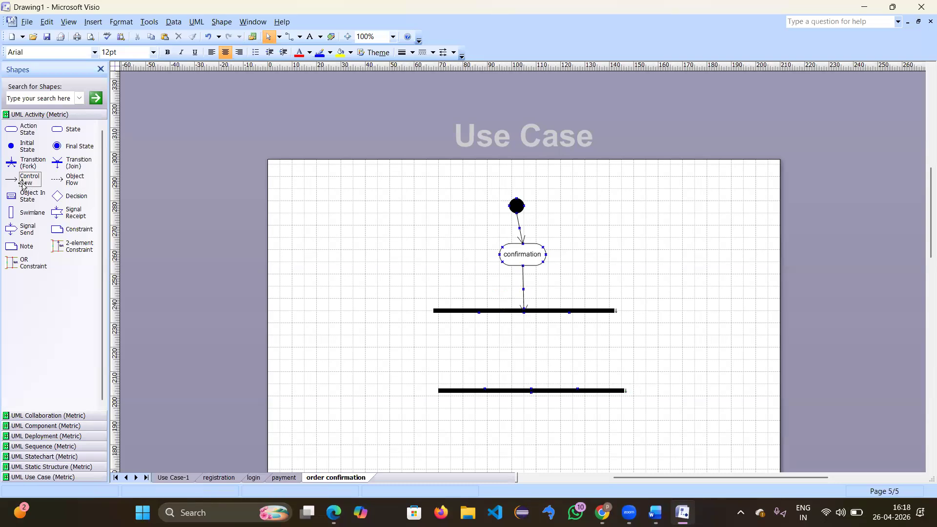
{"action": "left_click_drag", "start_coordinate": [19, 133], "coordinate": [438, 356]}
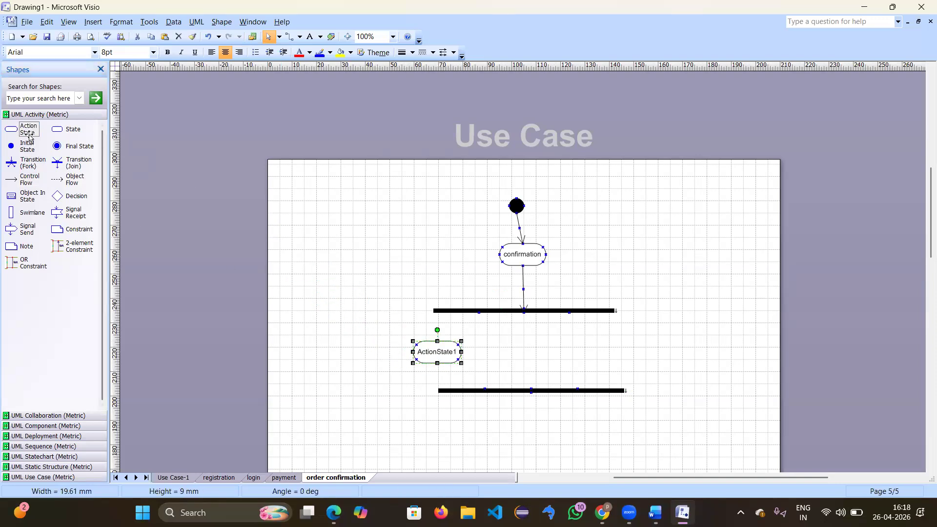
{"action": "left_click_drag", "start_coordinate": [28, 129], "coordinate": [588, 353]}
Step: Name the right parallel action 'sms' and the left one 'email'
{"action": "double_click", "coordinate": [595, 350]}
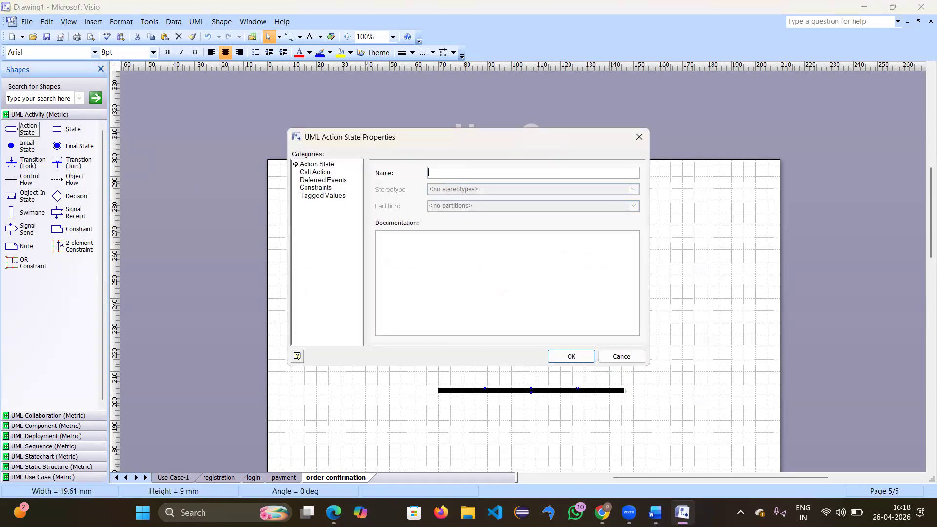
{"action": "type", "text": "sms"}
{"action": "key", "text": "Return"}
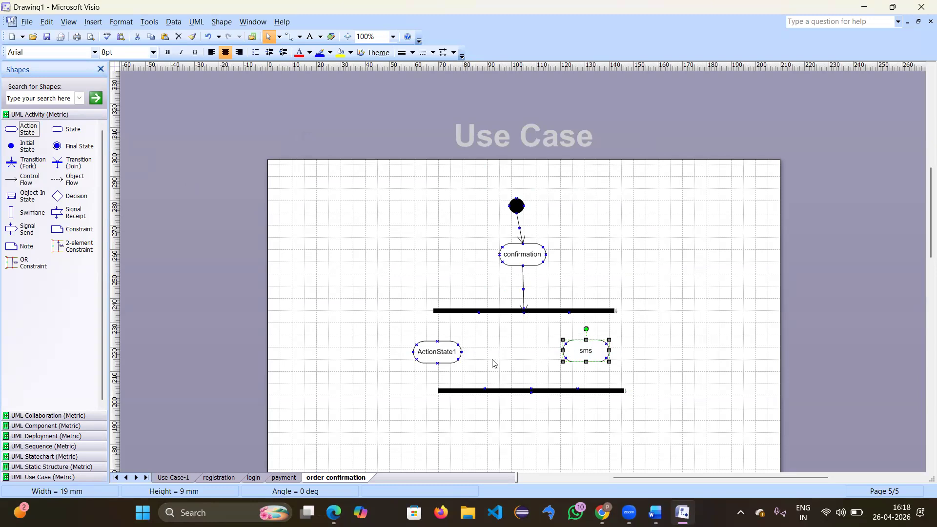
{"action": "double_click", "coordinate": [445, 352]}
{"action": "type", "text": "email"}
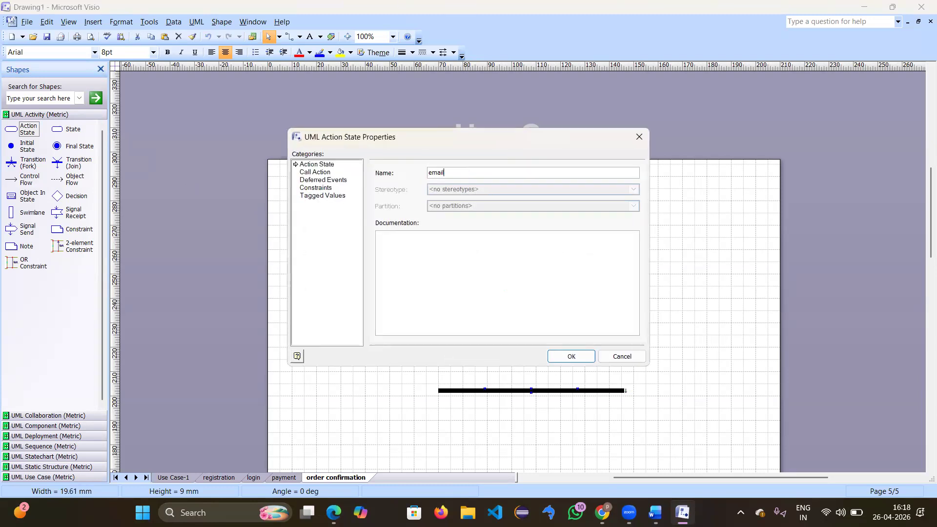
{"action": "key", "text": "Return"}
{"action": "left_click", "coordinate": [506, 361]}
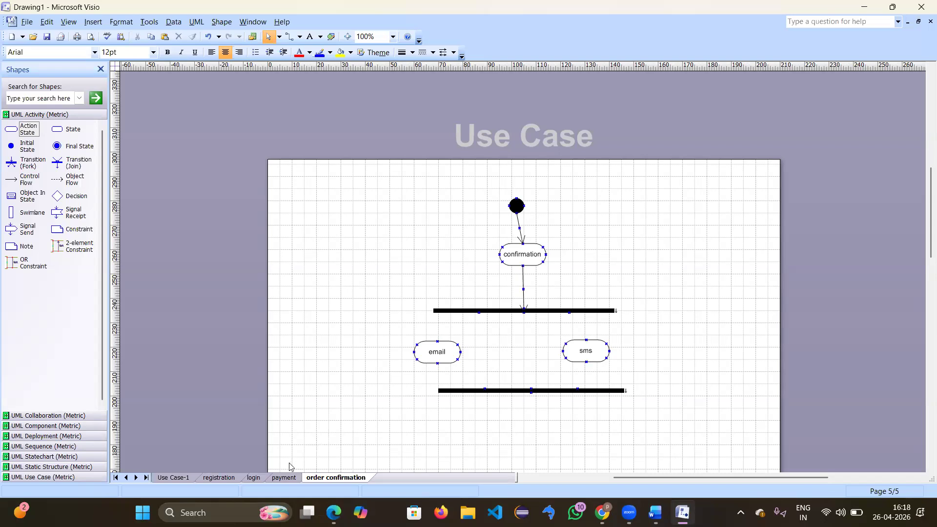
{"action": "left_click", "coordinate": [284, 477]}
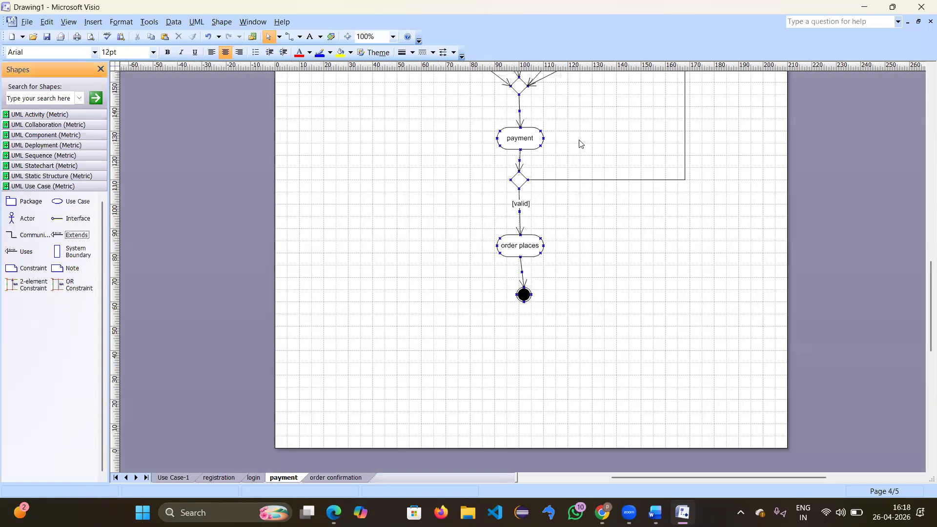
{"action": "scroll", "coordinate": [579, 143], "scroll_direction": "up", "scroll_amount": 5}
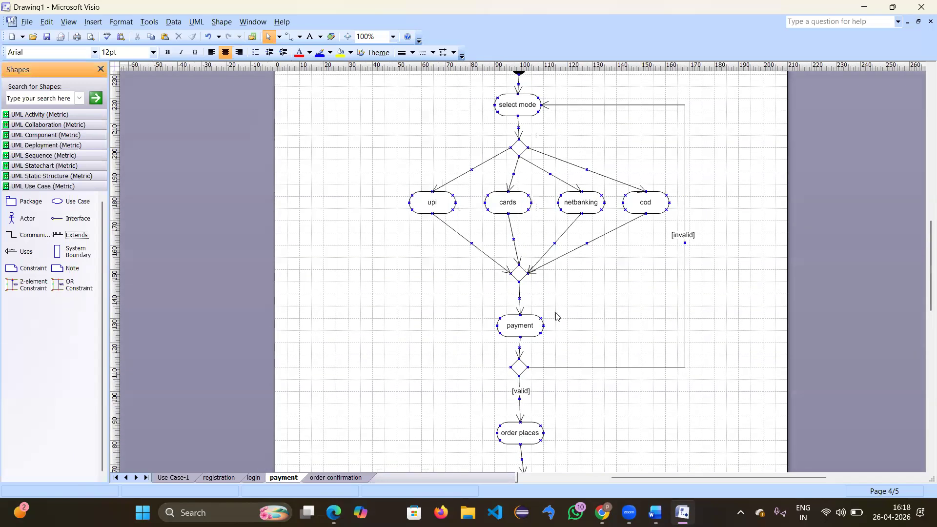
{"action": "left_click", "coordinate": [341, 478]}
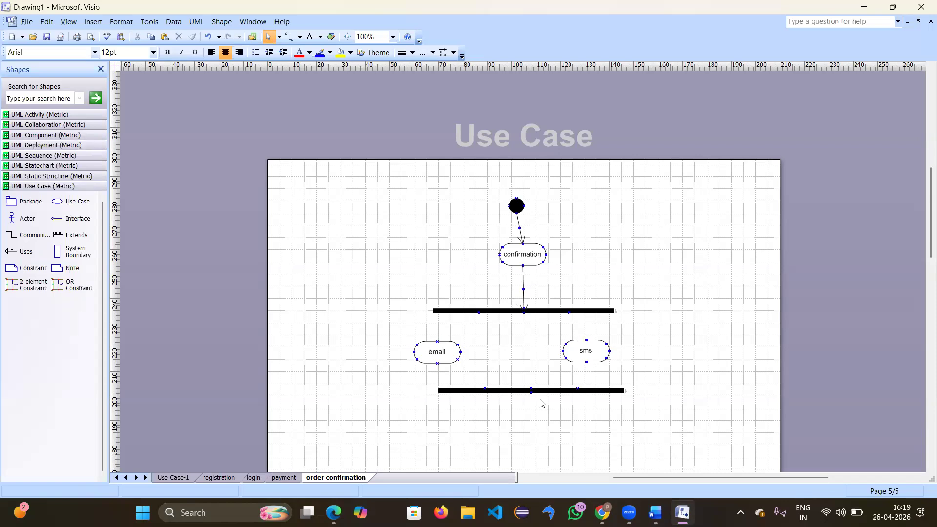
{"action": "scroll", "coordinate": [533, 385], "scroll_direction": "down", "scroll_amount": 5}
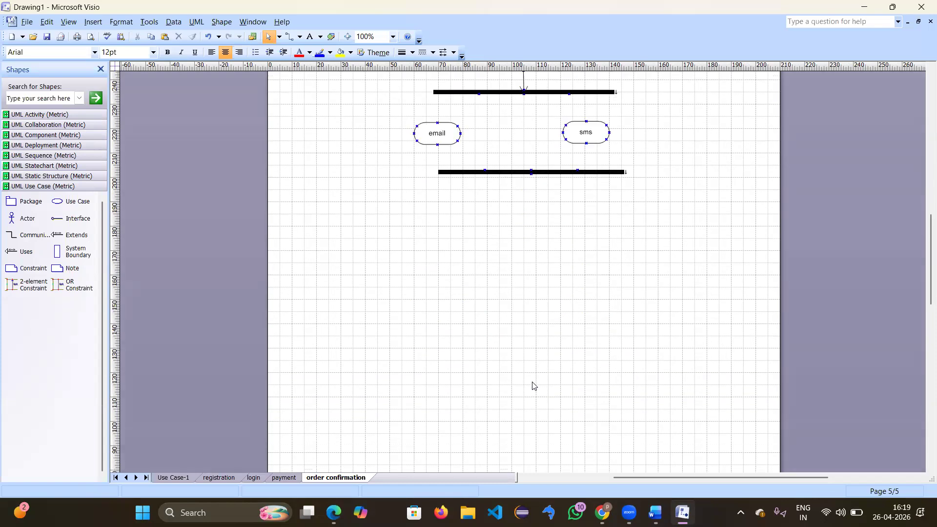
{"action": "scroll", "coordinate": [534, 385], "scroll_direction": "up", "scroll_amount": 3}
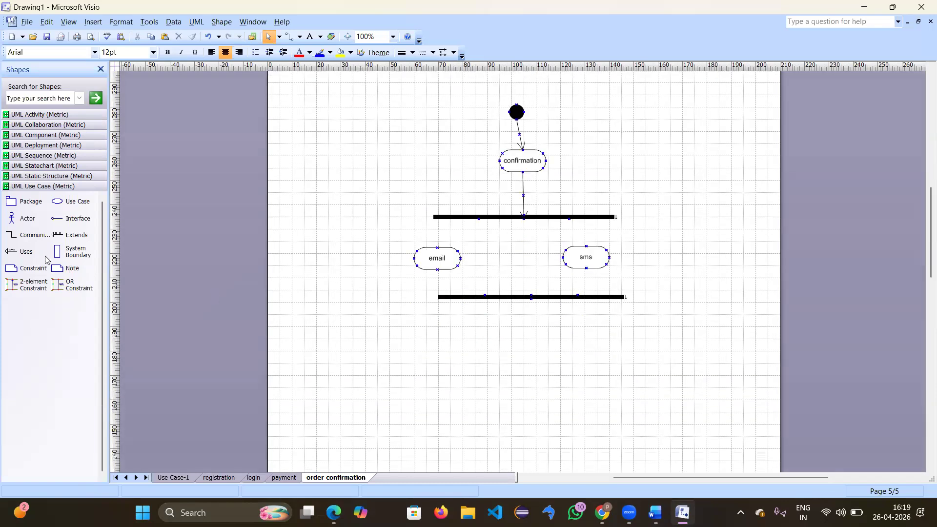
Step: Replace the badly routed flow and connect the fork bar through email to the join bar
{"action": "left_click", "coordinate": [50, 115]}
{"action": "left_click_drag", "start_coordinate": [29, 179], "coordinate": [437, 247]}
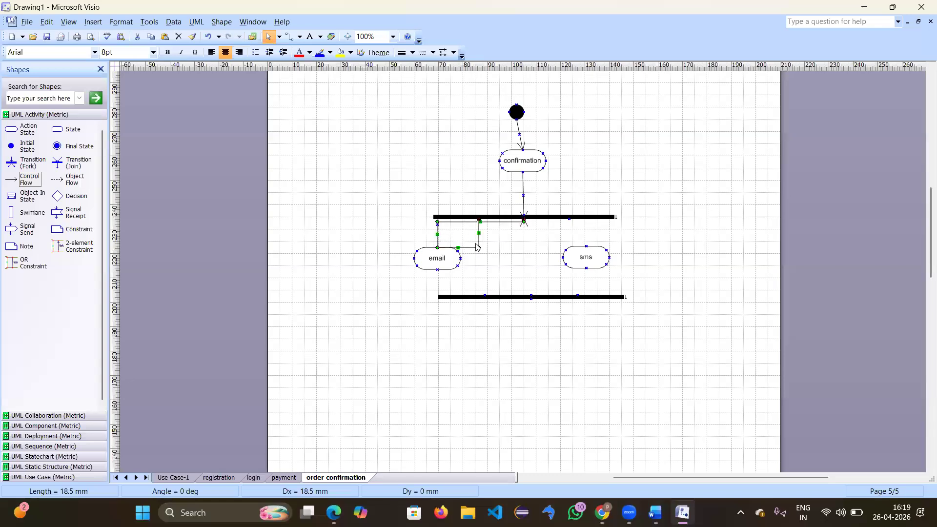
{"action": "key", "text": "Escape"}
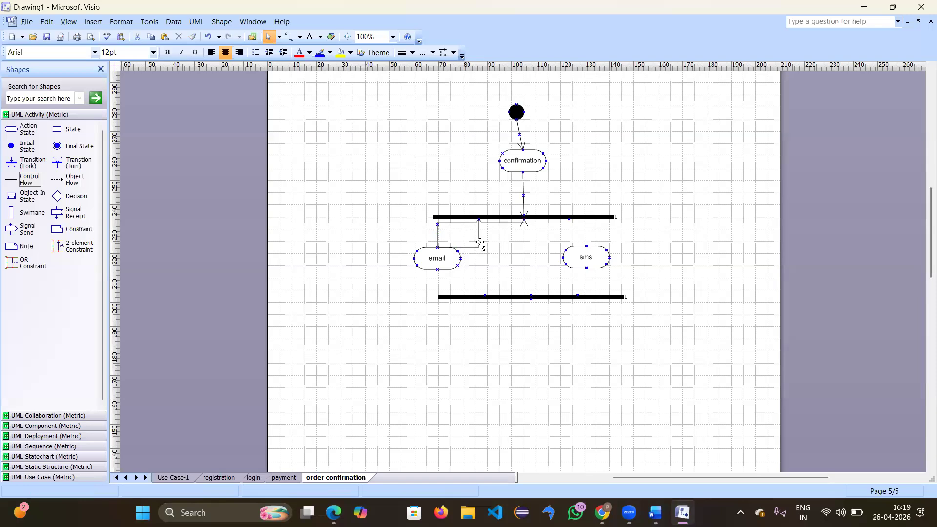
{"action": "left_click", "coordinate": [480, 243]}
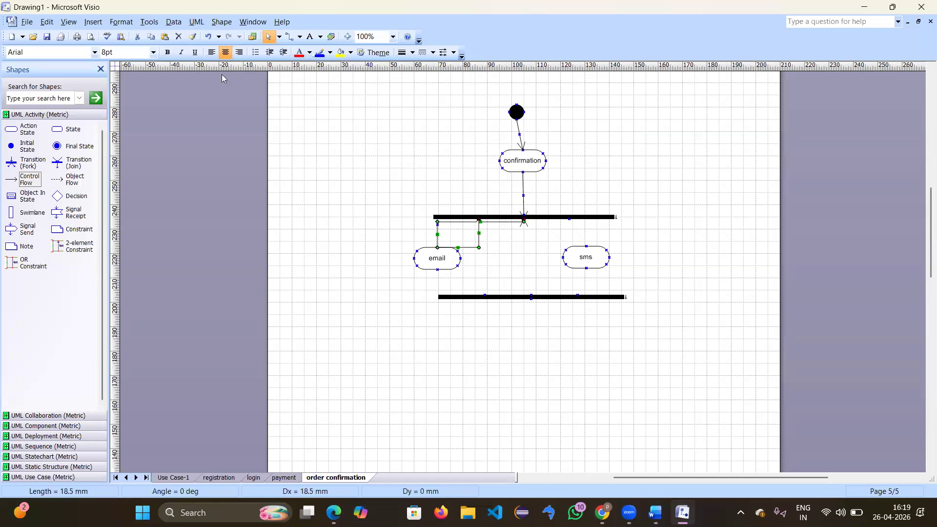
{"action": "left_click", "coordinate": [179, 35]}
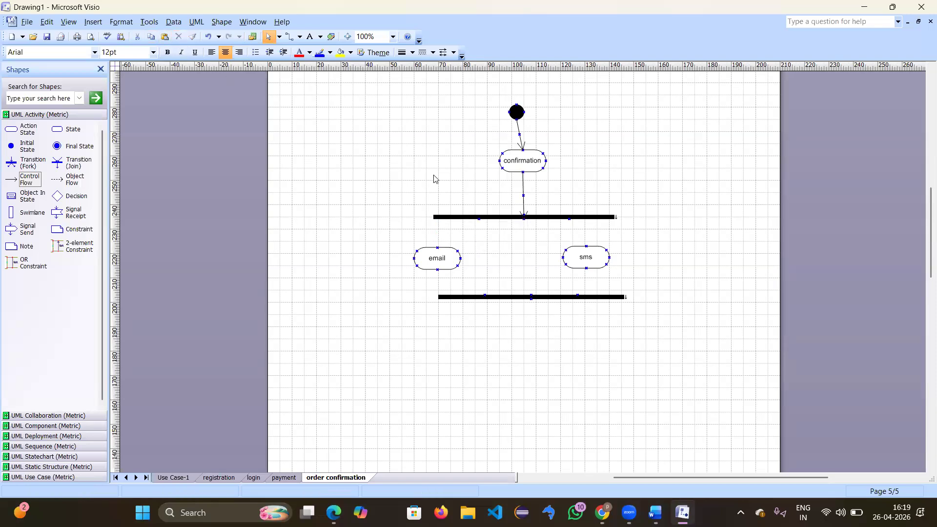
{"action": "left_click", "coordinate": [478, 219]}
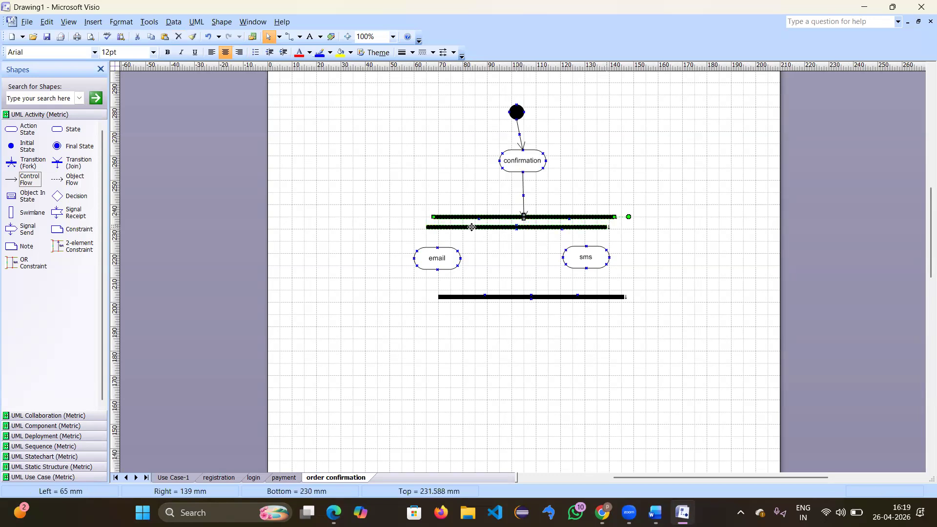
{"action": "left_click_drag", "start_coordinate": [30, 179], "coordinate": [479, 218]}
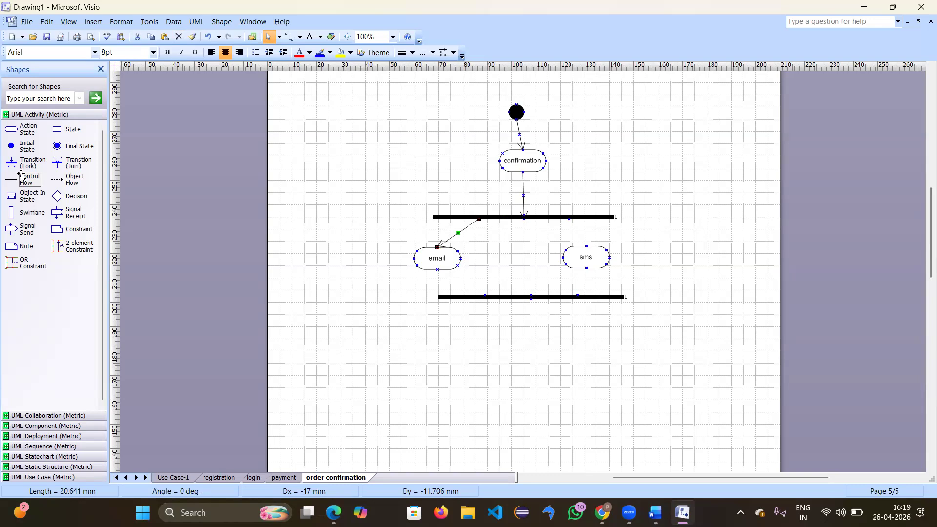
{"action": "left_click_drag", "start_coordinate": [29, 179], "coordinate": [486, 275]}
{"action": "left_click_drag", "start_coordinate": [484, 270], "coordinate": [484, 295]}
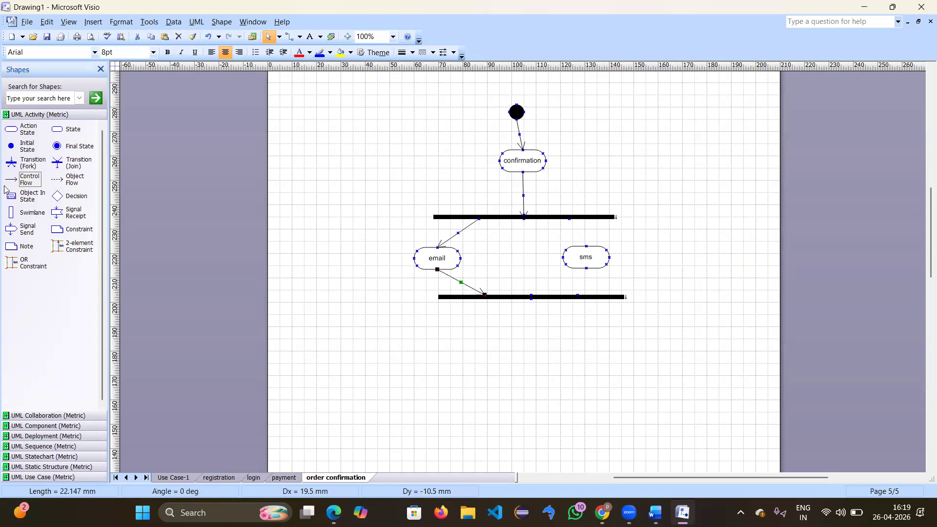
Step: Wire the fork bar into sms and sms into the join bar, nudging the join bar into place
{"action": "left_click_drag", "start_coordinate": [22, 180], "coordinate": [620, 205]}
{"action": "left_click_drag", "start_coordinate": [590, 241], "coordinate": [569, 217]}
{"action": "left_click_drag", "start_coordinate": [29, 179], "coordinate": [614, 272]}
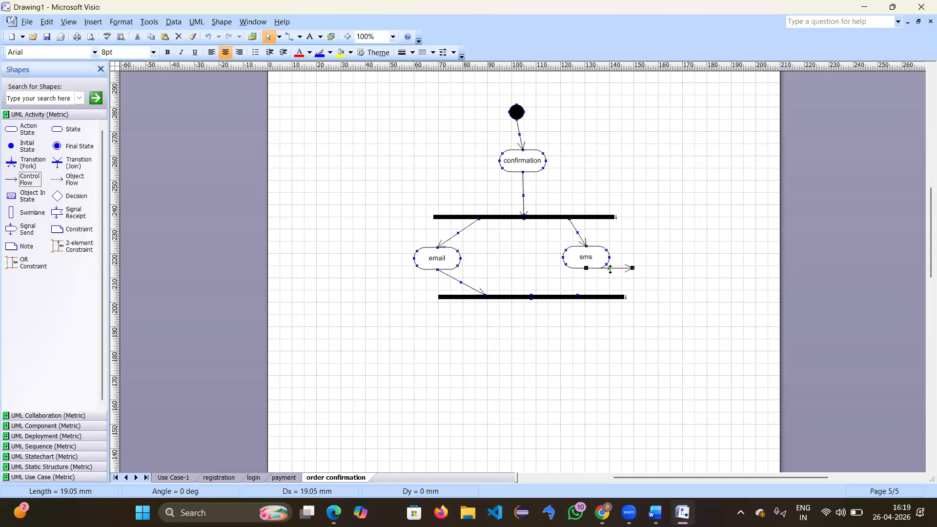
{"action": "left_click_drag", "start_coordinate": [567, 289], "coordinate": [578, 295]}
{"action": "left_click_drag", "start_coordinate": [29, 181], "coordinate": [576, 300]}
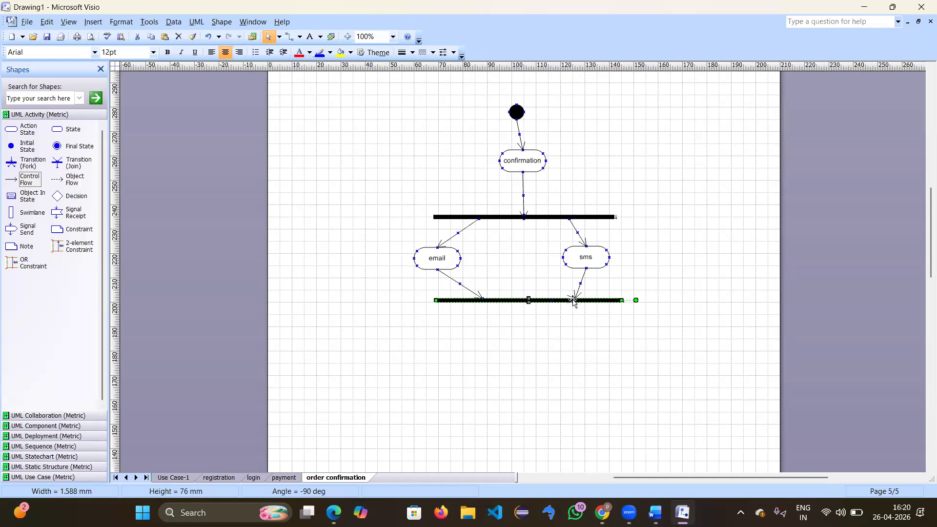
{"action": "mouse_move", "coordinate": [574, 301]}
{"action": "left_mouse_down"}
{"action": "mouse_move", "coordinate": [568, 318]}
{"action": "mouse_move", "coordinate": [569, 303]}
{"action": "left_mouse_up"}
{"action": "left_click", "coordinate": [526, 302]}
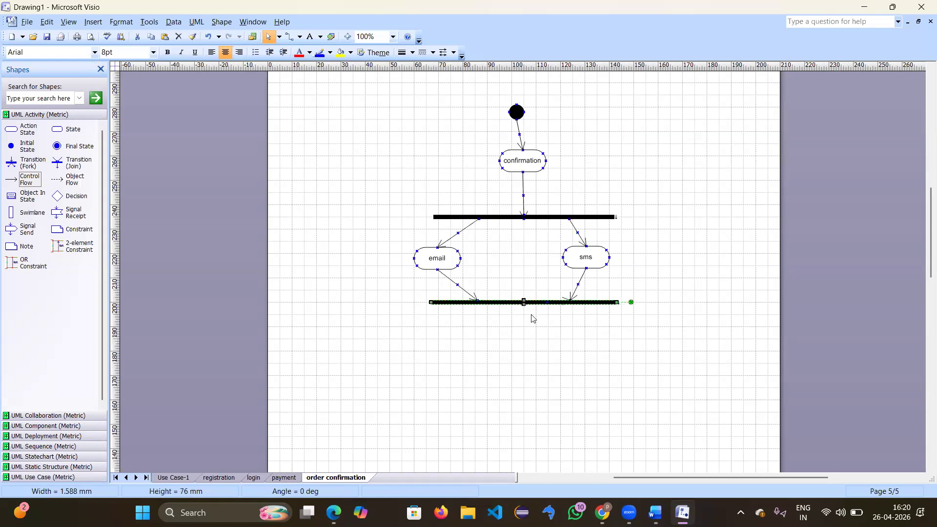
{"action": "left_click", "coordinate": [483, 245]}
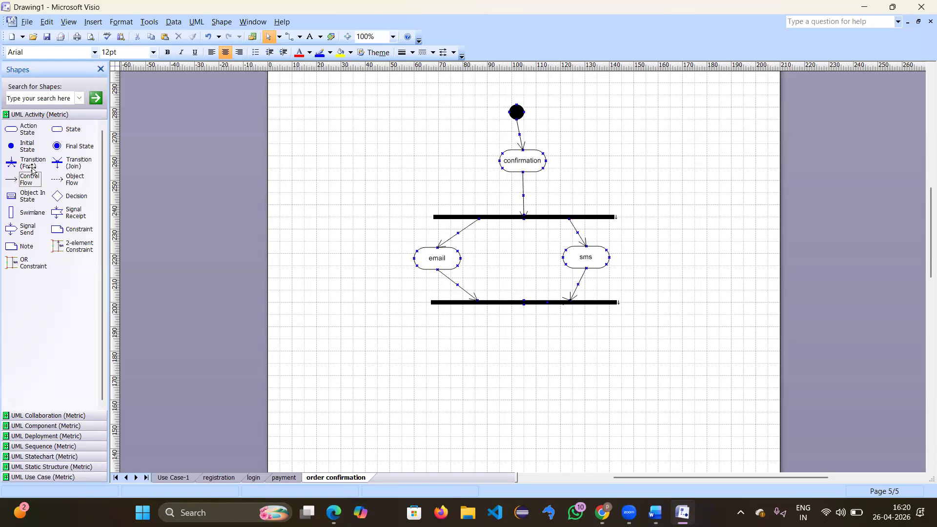
Step: Add a flow to a 'sent sucessfully' action below the join bar, then connect it to a final state
{"action": "left_click_drag", "start_coordinate": [32, 184], "coordinate": [524, 304]}
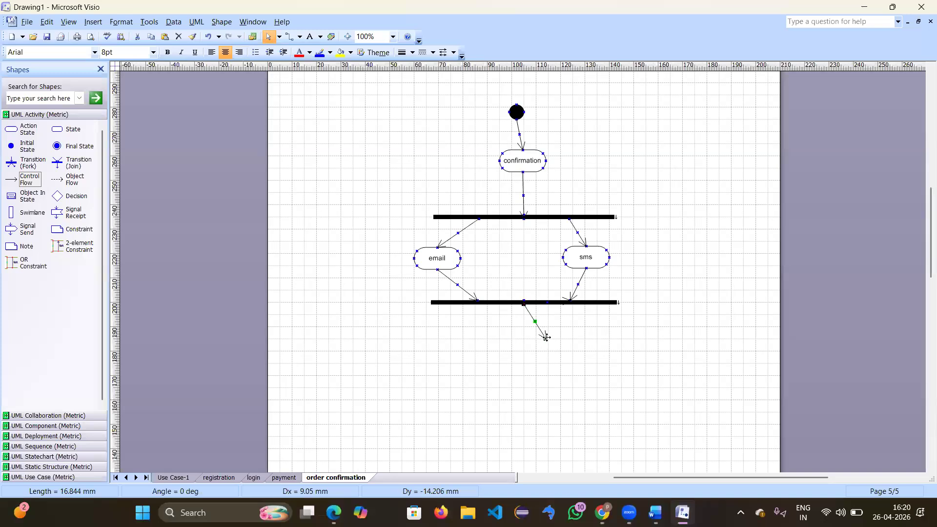
{"action": "left_click_drag", "start_coordinate": [545, 338], "coordinate": [529, 348]}
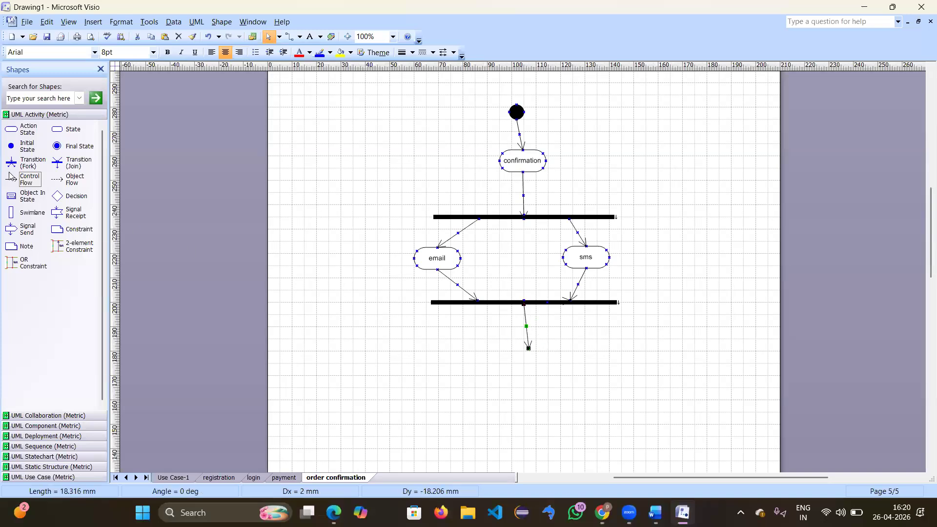
{"action": "left_click_drag", "start_coordinate": [28, 129], "coordinate": [528, 360]}
{"action": "double_click", "coordinate": [520, 361]}
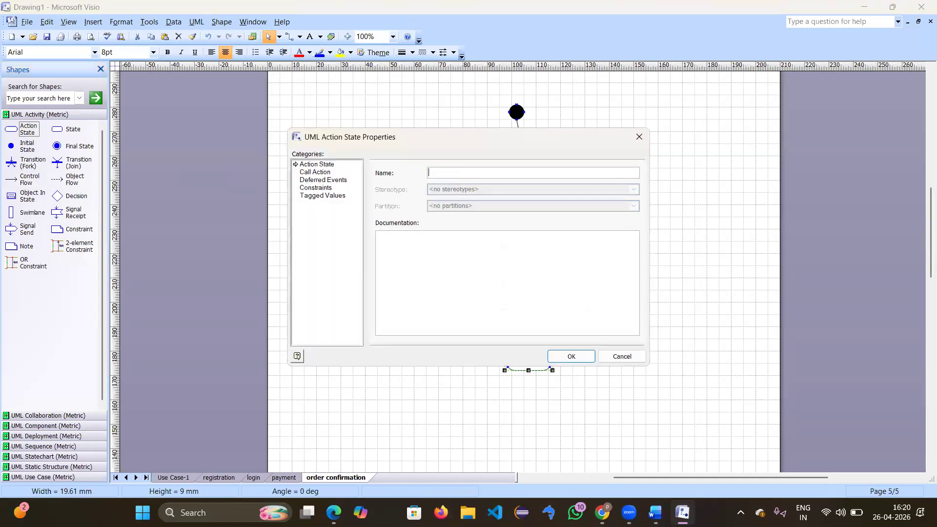
{"action": "type", "text": "sent sucessfullu"}
{"action": "key", "text": "BackSpace"}
{"action": "type", "text": "y"}
{"action": "key", "text": "Return"}
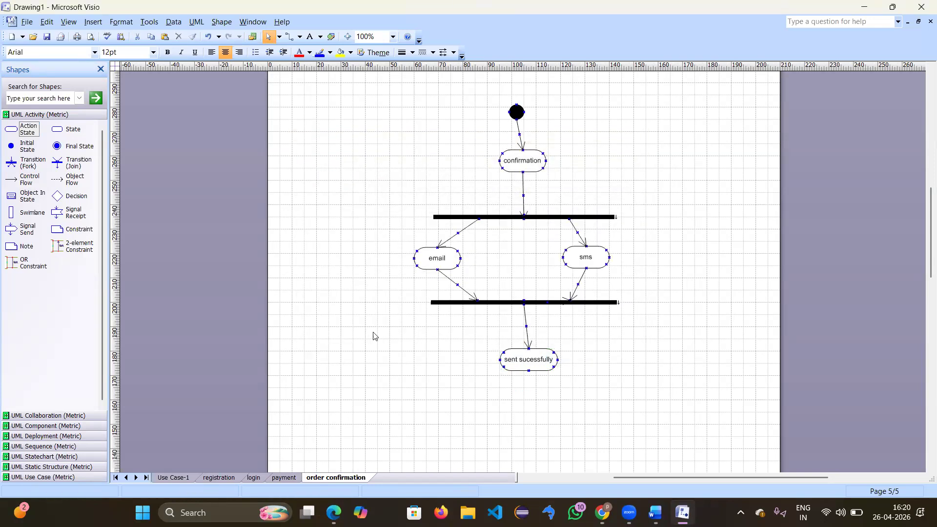
{"action": "left_click_drag", "start_coordinate": [77, 151], "coordinate": [531, 396]}
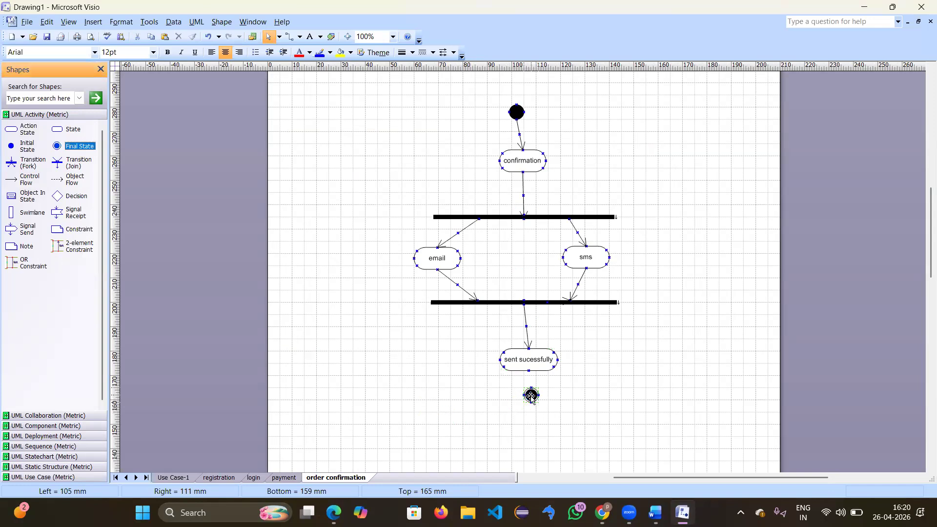
{"action": "left_click_drag", "start_coordinate": [22, 184], "coordinate": [531, 387]}
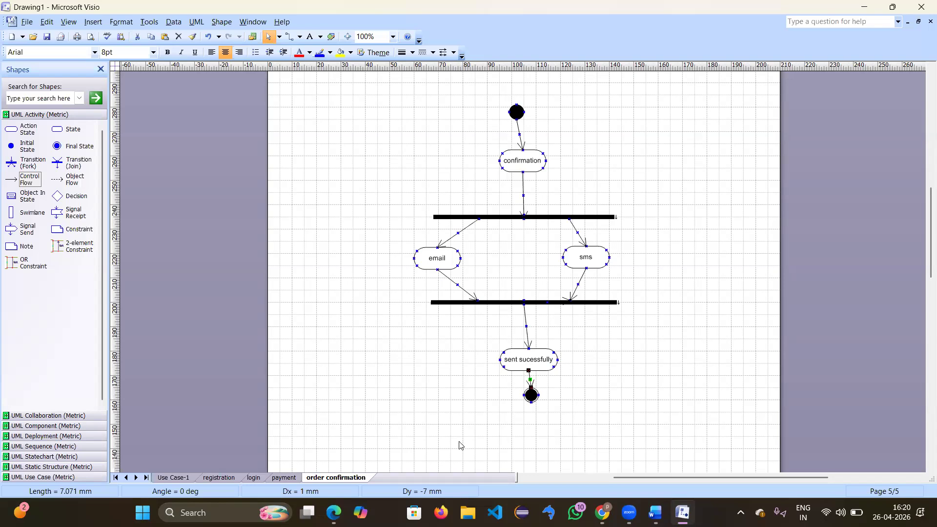
{"action": "key", "text": "super+shift+s"}
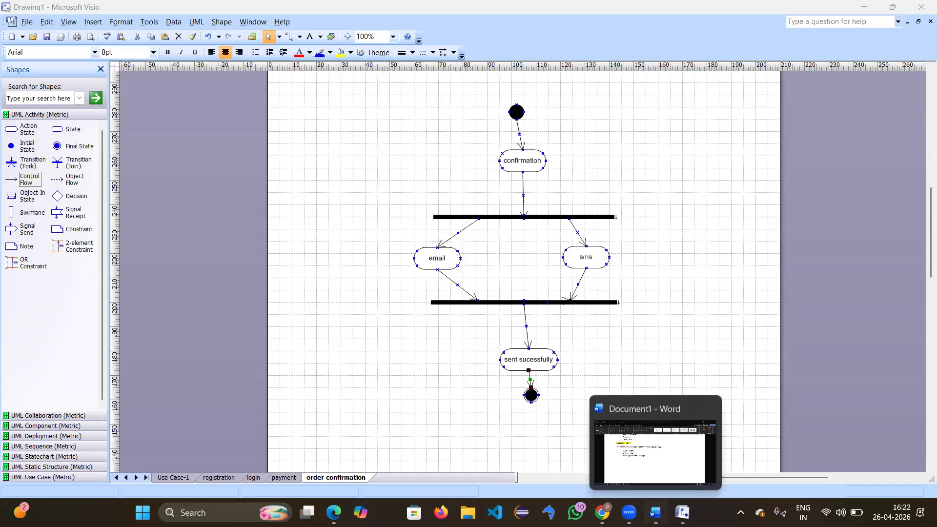
Step: In Word, start a paragraph with 'A' after the sequence-diagram list, then return to Visio
{"action": "left_click", "coordinate": [655, 512]}
{"action": "key", "text": "Return"}
{"action": "key", "text": "Return"}
{"action": "key", "text": "Return"}
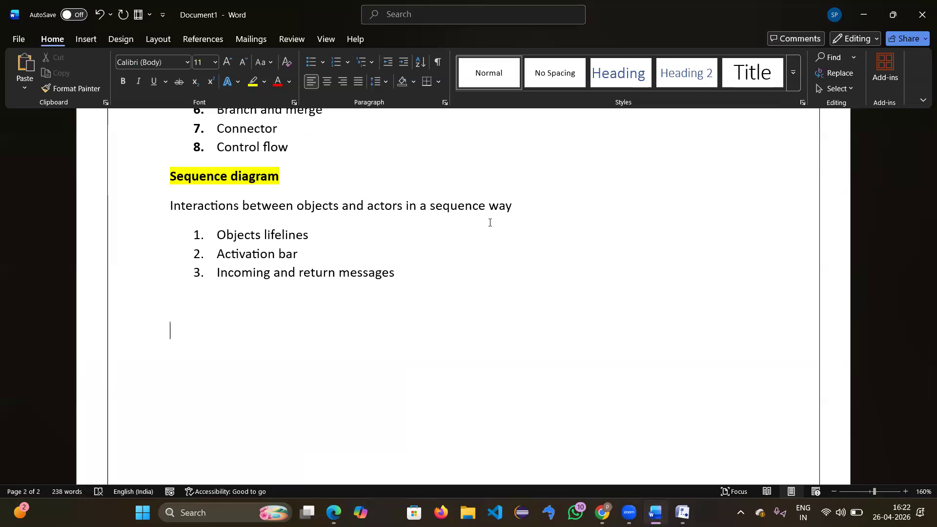
{"action": "scroll", "coordinate": [337, 217], "scroll_direction": "down", "scroll_amount": 3}
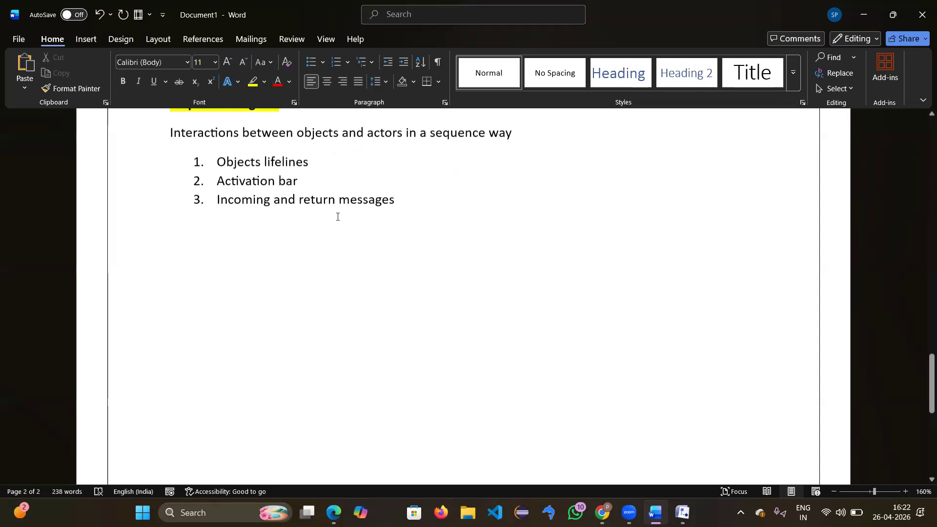
{"action": "type", "text": "A"}
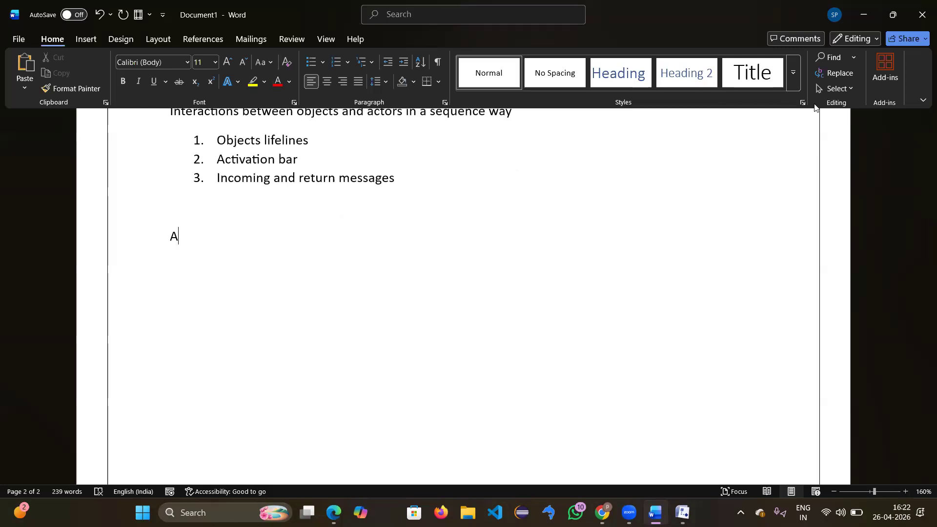
{"action": "left_click", "coordinate": [851, 80]}
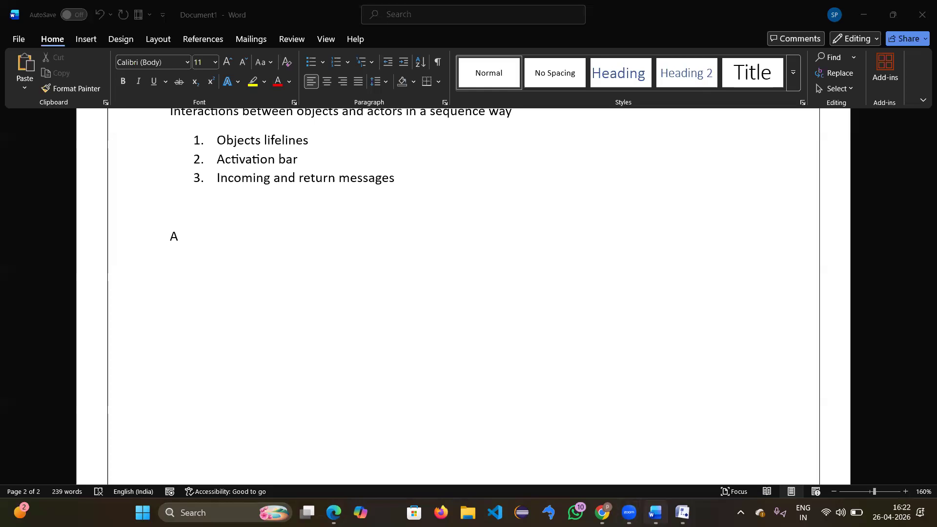
{"action": "left_click", "coordinate": [682, 512]}
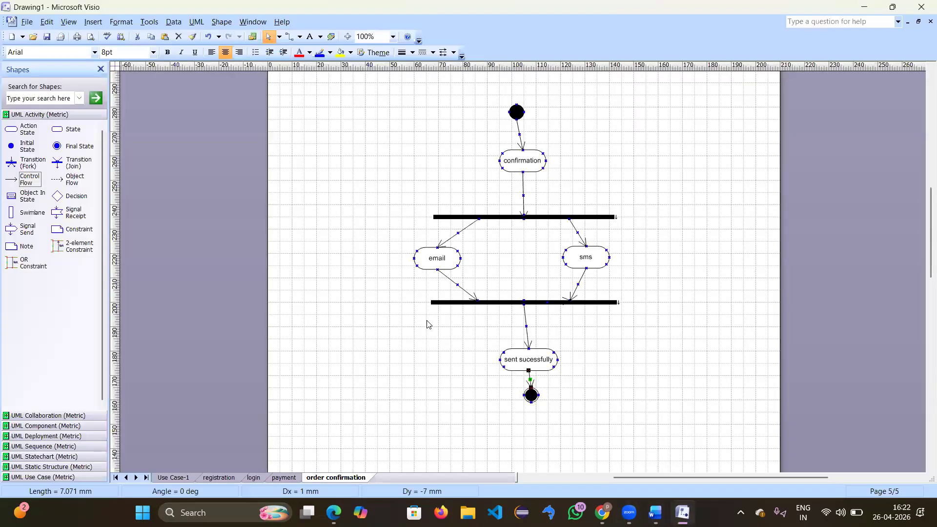
Step: Refocus Visio and pick the Text Box tool from the Insert options
{"action": "key", "text": "super+shift+s"}
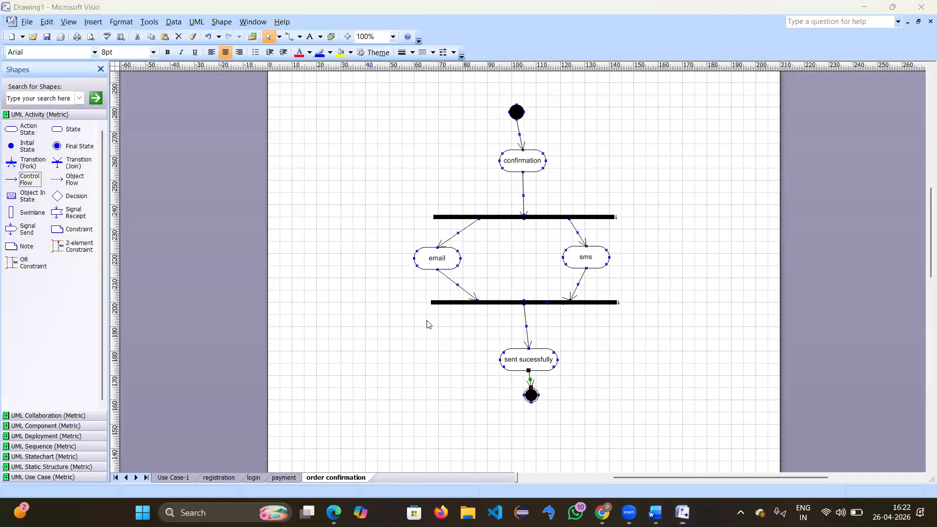
{"action": "left_click", "coordinate": [363, 256]}
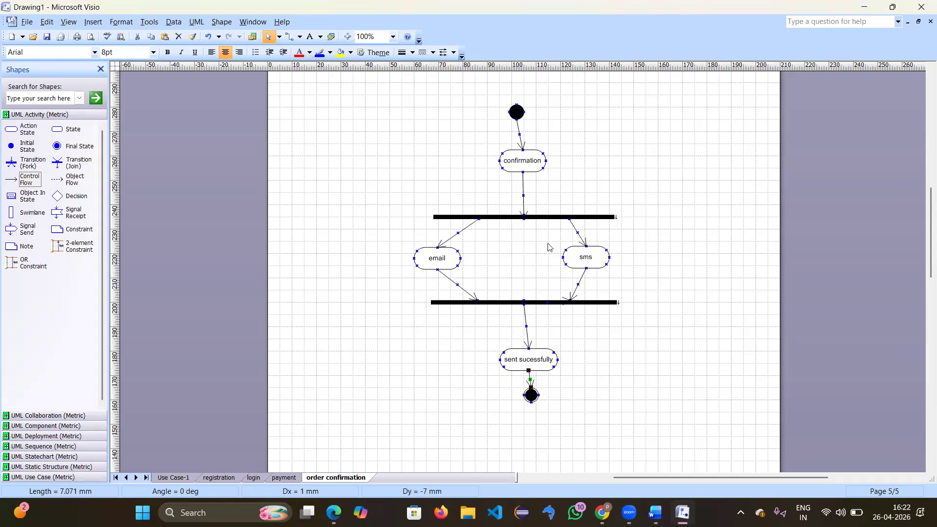
{"action": "left_click", "coordinate": [93, 22]}
{"action": "left_click", "coordinate": [117, 23]}
{"action": "mouse_move", "coordinate": [92, 21]}
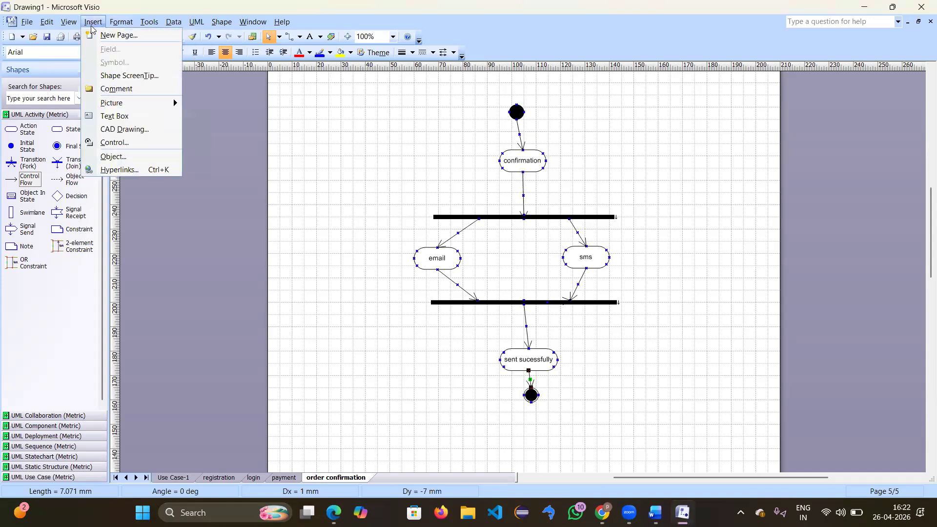
{"action": "left_click", "coordinate": [123, 117]}
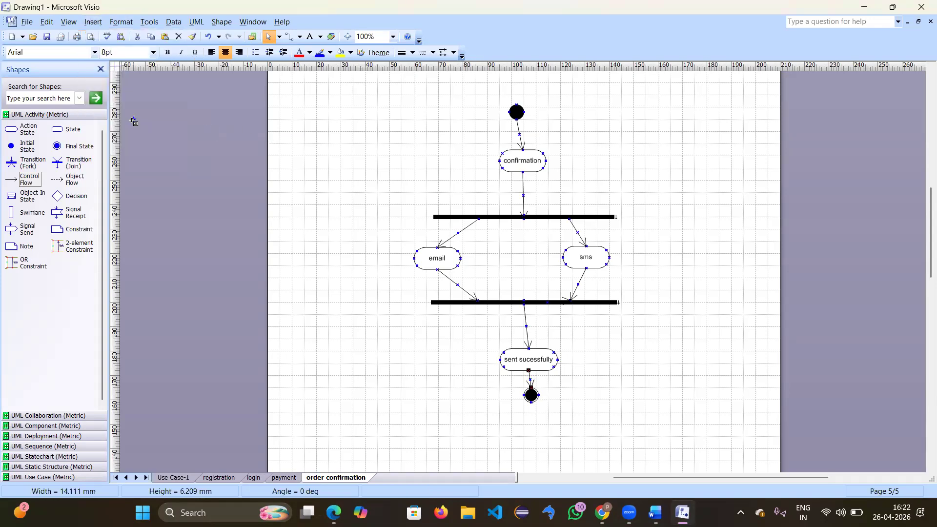
{"action": "left_click", "coordinate": [93, 21]}
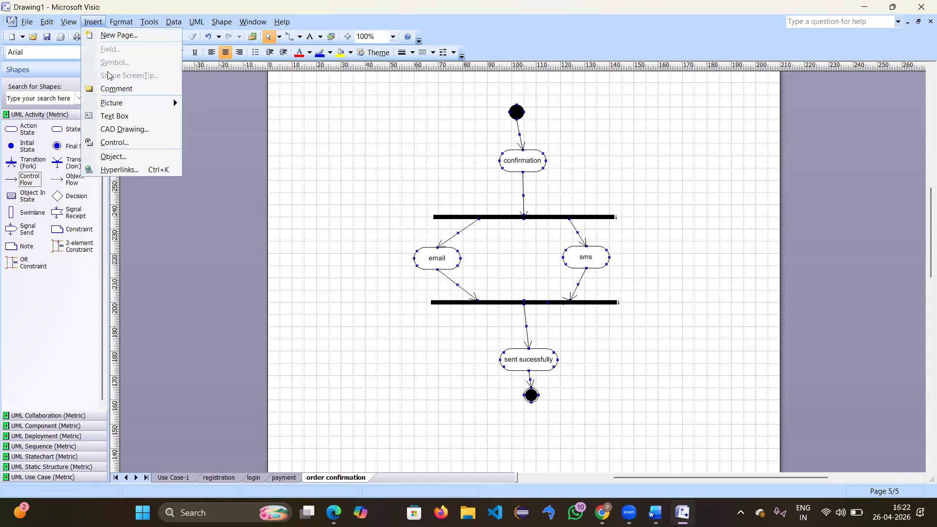
{"action": "left_click", "coordinate": [115, 116]}
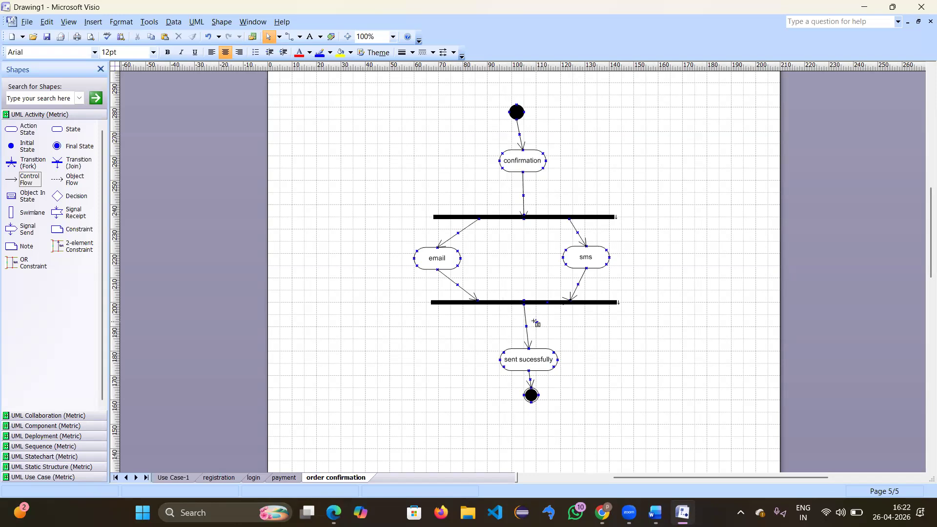
Step: Draw a text box beside the arrow under the join bar reading 'Delivery status'
{"action": "left_click_drag", "start_coordinate": [530, 320], "coordinate": [572, 331]}
{"action": "left_click_drag", "start_coordinate": [572, 331], "coordinate": [573, 334]}
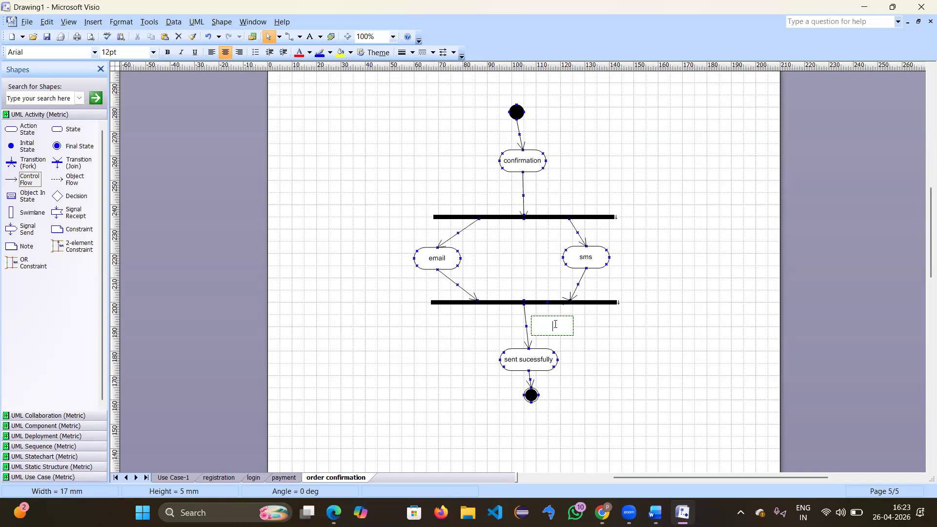
{"action": "type", "text": "Delivery status"}
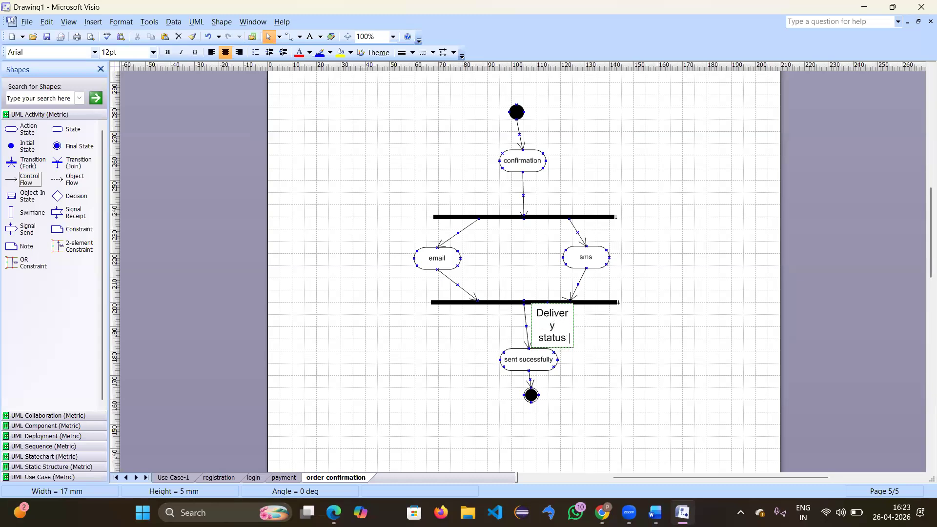
{"action": "key", "text": "Return"}
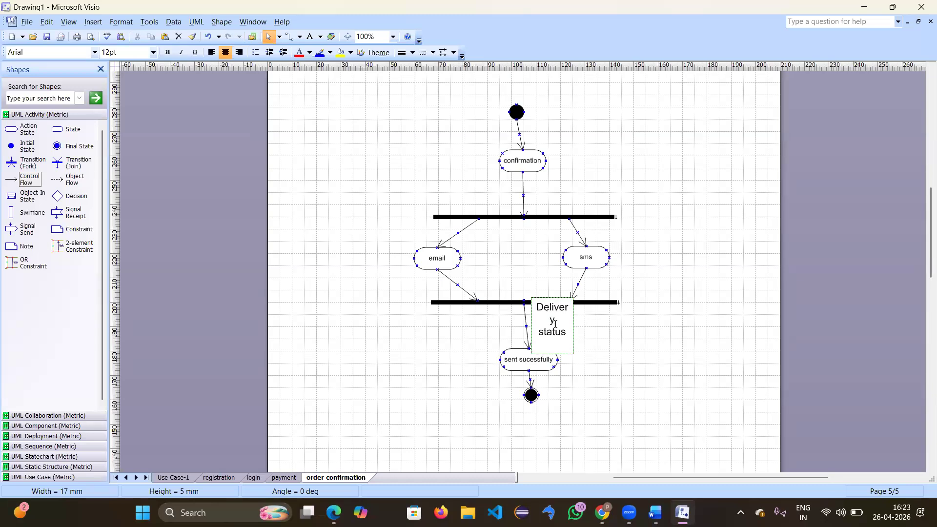
{"action": "key", "text": "BackSpace"}
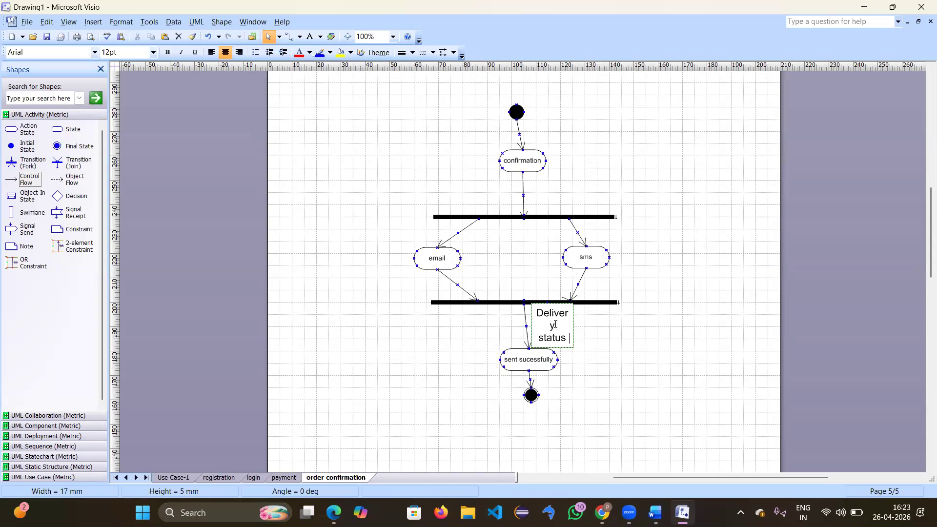
{"action": "key", "text": "Escape"}
Step: Deselect the label, drop a Swimlane shape on the page, and minimize Visio
{"action": "left_click", "coordinate": [584, 333]}
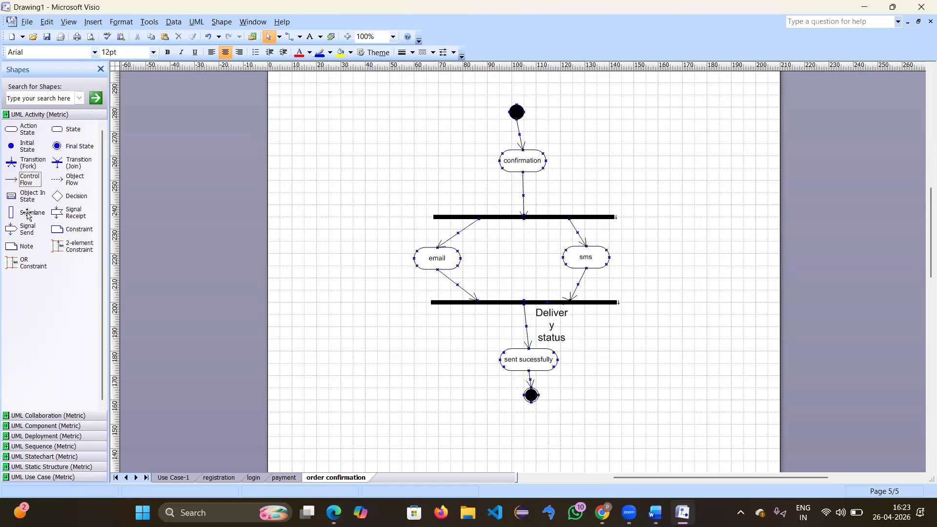
{"action": "mouse_move", "coordinate": [27, 213]}
{"action": "left_mouse_down"}
{"action": "mouse_move", "coordinate": [276, 211]}
{"action": "mouse_move", "coordinate": [345, 226]}
{"action": "mouse_move", "coordinate": [381, 254]}
{"action": "mouse_move", "coordinate": [398, 291]}
{"action": "mouse_move", "coordinate": [399, 341]}
{"action": "mouse_move", "coordinate": [389, 351]}
{"action": "mouse_move", "coordinate": [343, 280]}
{"action": "mouse_move", "coordinate": [382, 289]}
{"action": "mouse_move", "coordinate": [188, 296]}
{"action": "mouse_move", "coordinate": [4, 224]}
{"action": "mouse_move", "coordinate": [16, 217]}
{"action": "left_mouse_up"}
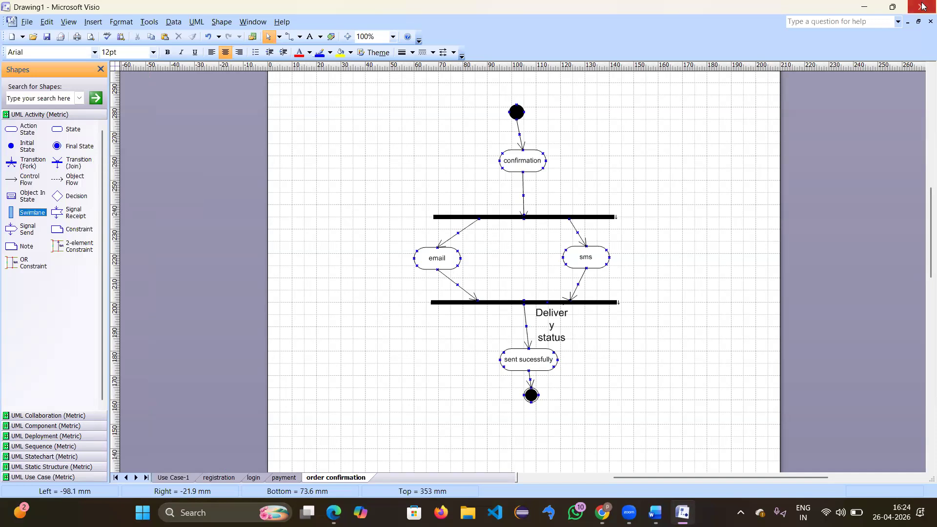
{"action": "left_click", "coordinate": [864, 8]}
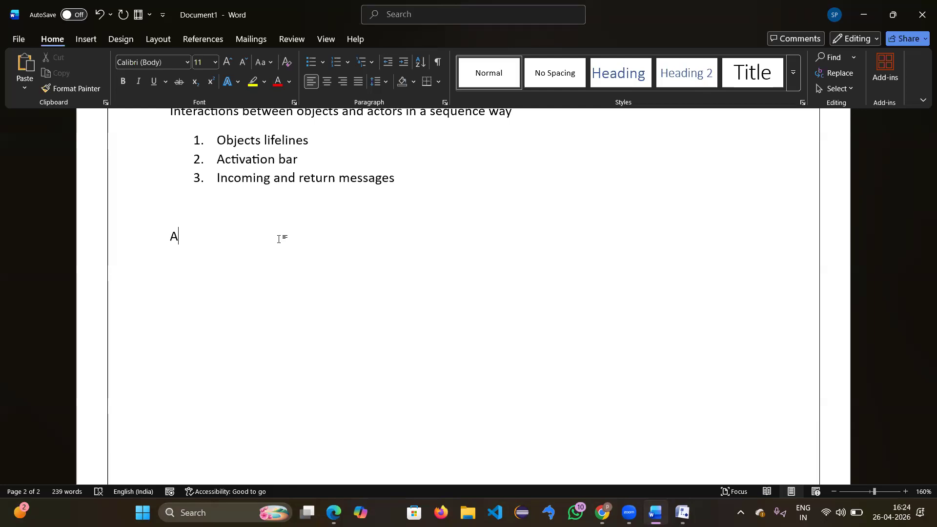
Step: Replace the stray 'A' with 'BALSAMIQ AND AXURERP' highlighted in yellow, leaving an empty line below
{"action": "key", "text": "BackSpace"}
{"action": "type", "text": "BALSAIQ"}
{"action": "key", "text": "BackSpace"}
{"action": "key", "text": "BackSpace"}
{"action": "key", "text": "BackSpace"}
{"action": "type", "text": "MIQ AND "}
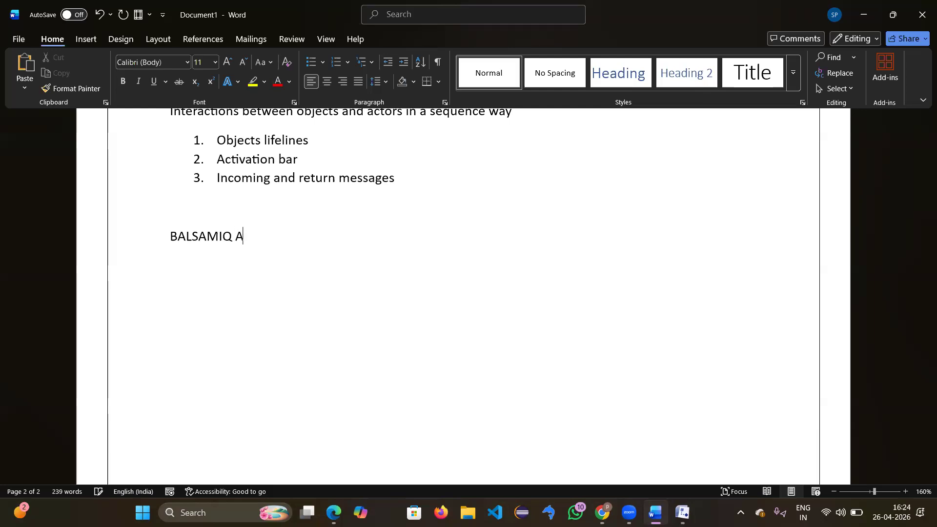
{"action": "type", "text": "AXURERP"}
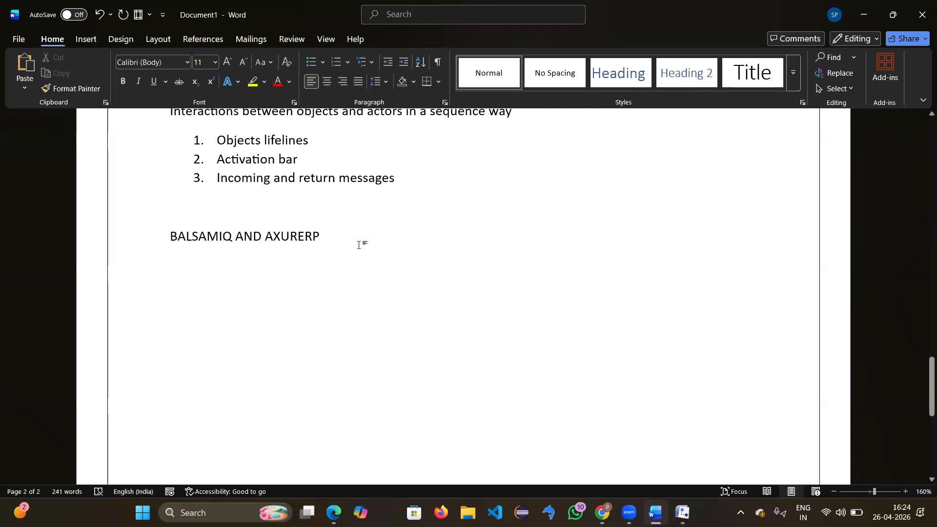
{"action": "triple_click", "coordinate": [212, 243]}
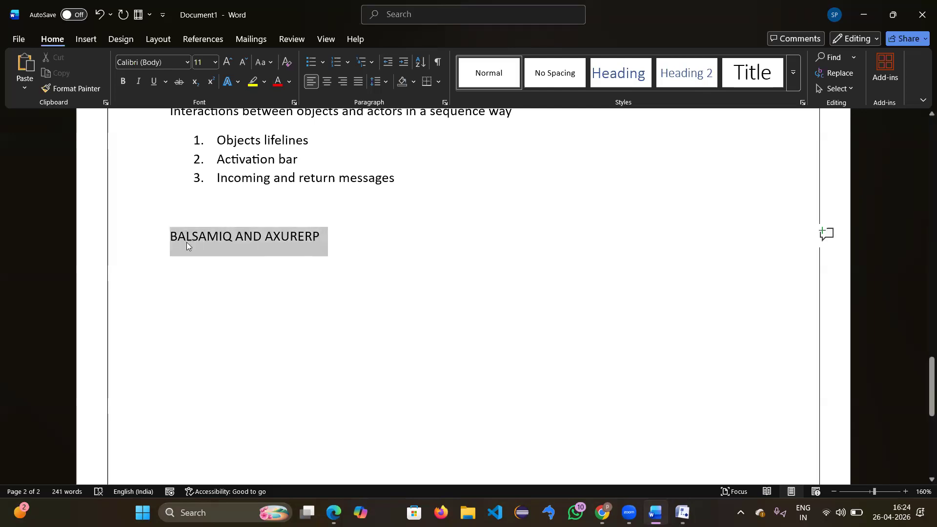
{"action": "left_click", "coordinate": [254, 84]}
{"action": "left_click", "coordinate": [364, 247]}
{"action": "key", "text": "Return"}
{"action": "key", "text": "Return"}
{"action": "key", "text": "BackSpace"}
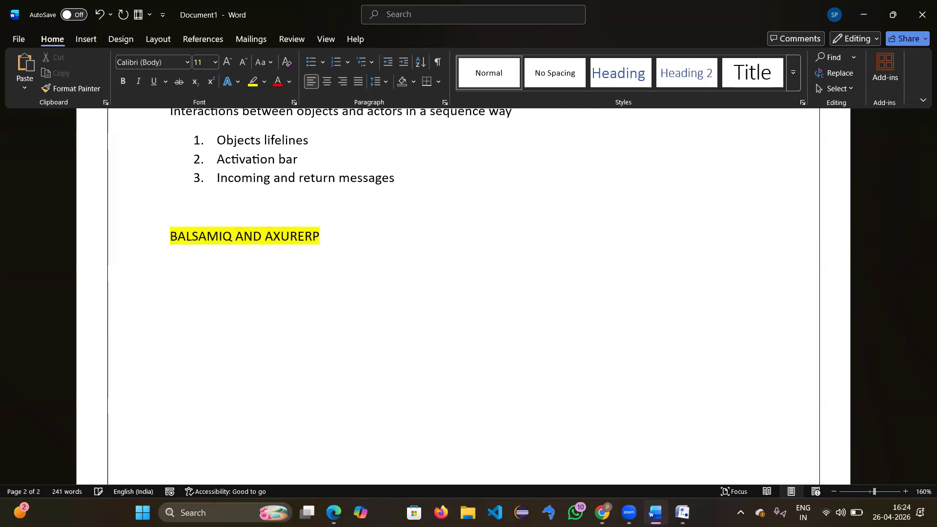
Step: Write 'balsamic is used to create wireframes or mock-ups' and 'axure RP is used to create prototypes' on separate lines
{"action": "type", "text": "balsamic i"}
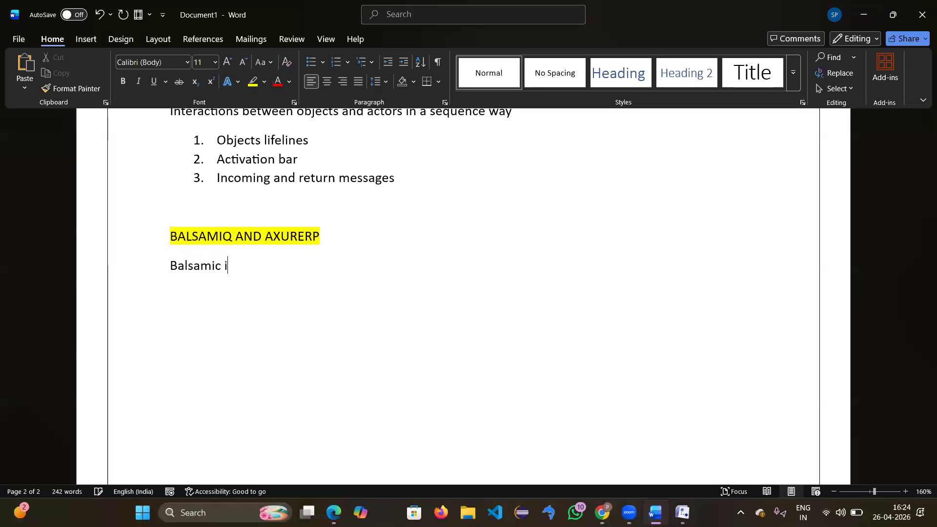
{"action": "type", "text": "s used "}
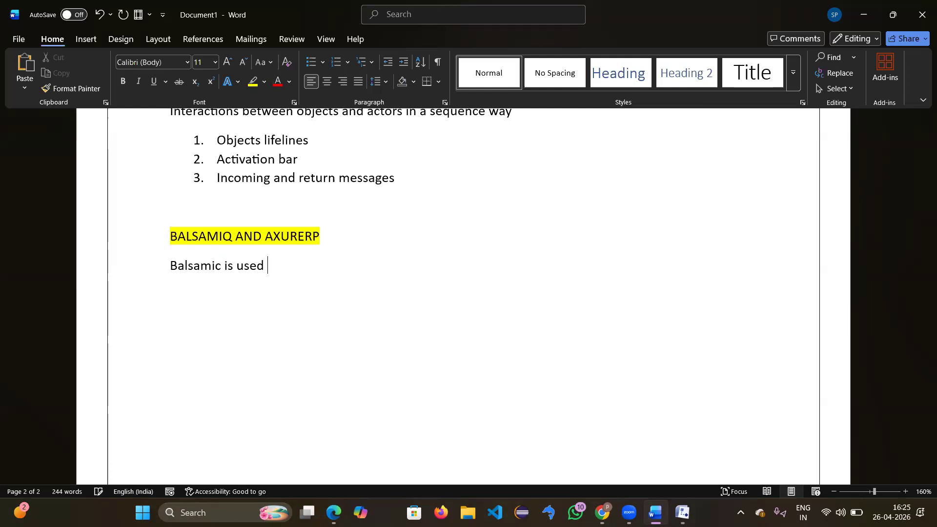
{"action": "type", "text": "to create wireframes"}
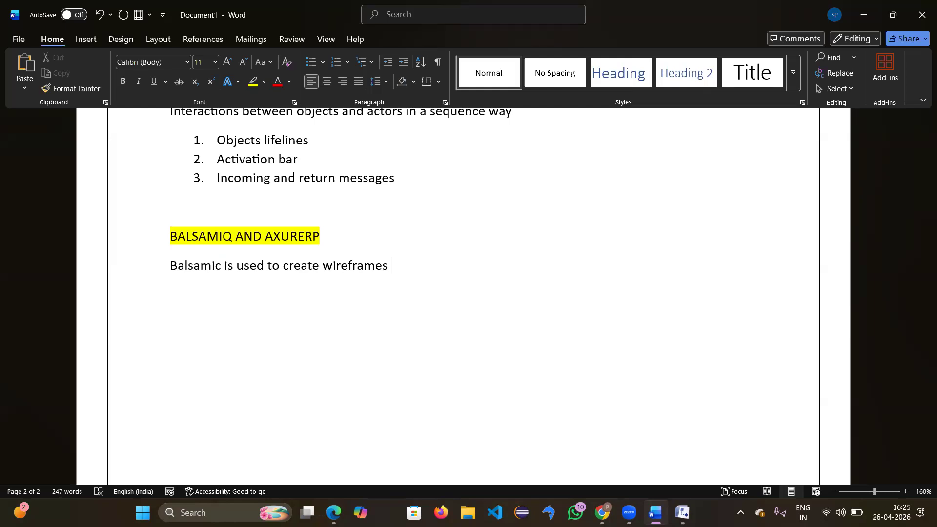
{"action": "type", "text": "or mock-ups"}
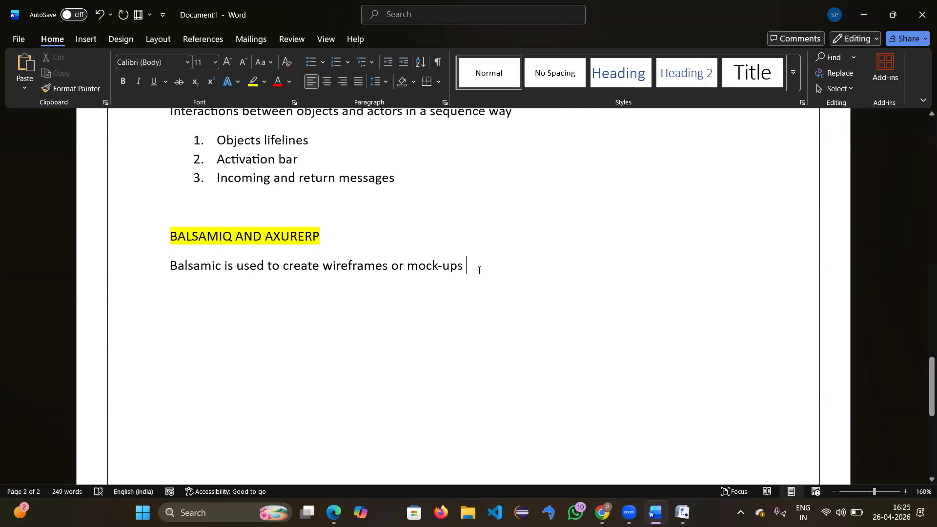
{"action": "key", "text": "Return"}
{"action": "type", "text": "axure RP is uds"}
{"action": "key", "text": "BackSpace"}
{"action": "key", "text": "BackSpace"}
{"action": "type", "text": "sed to create "}
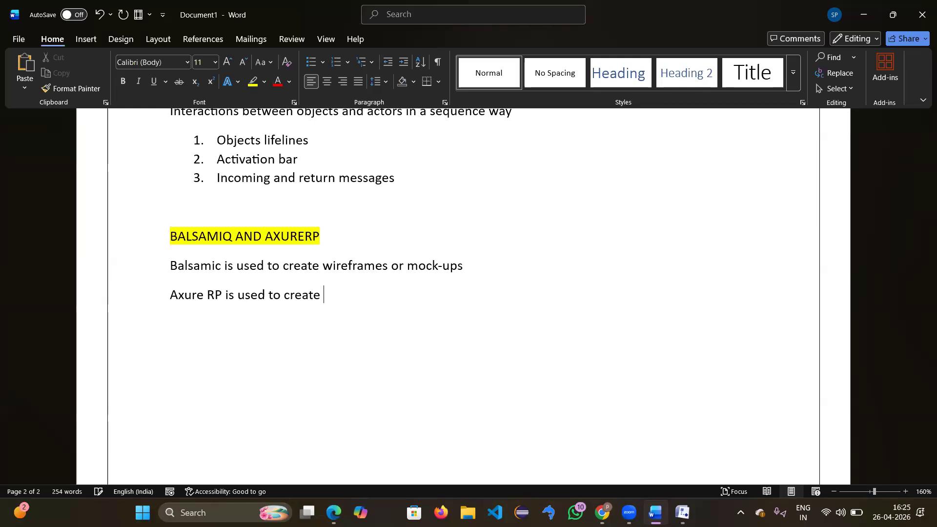
{"action": "type", "text": "prototypes"}
{"action": "key", "text": "Return"}
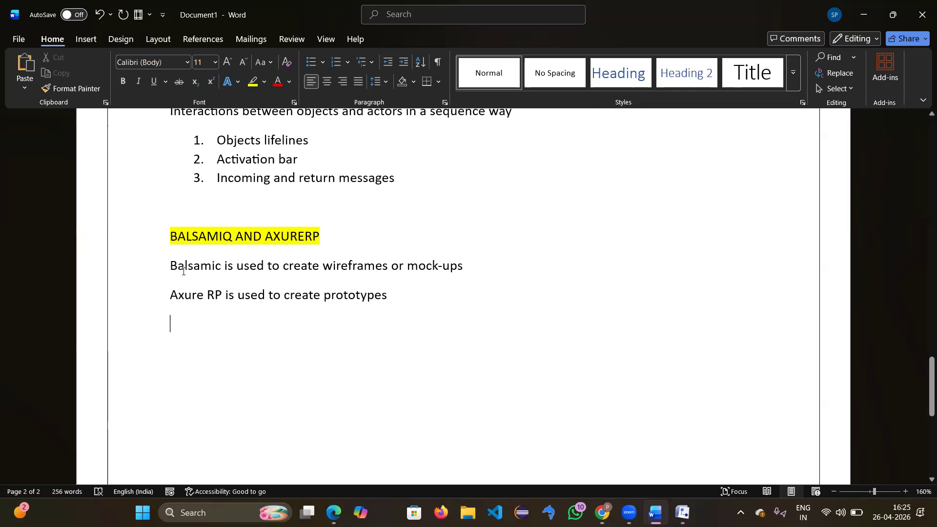
{"action": "left_click", "coordinate": [337, 272]}
{"action": "left_click", "coordinate": [433, 268]}
{"action": "left_click", "coordinate": [300, 339]}
Step: Type the heading 'DIFFERENCES BETWEEN WIREFRAMES, MOCKUPS, PROTOTYPES' below the Axure RP sentence
{"action": "type", "text": "DIF"}
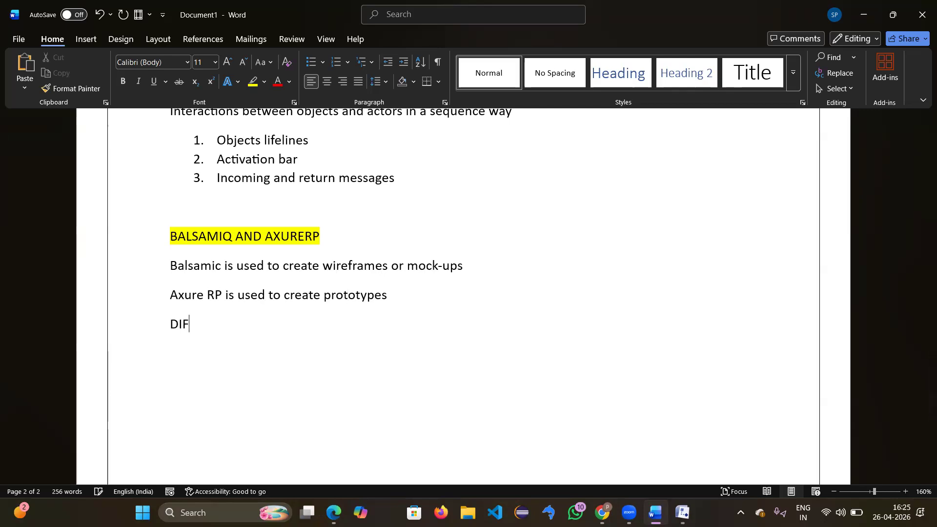
{"action": "type", "text": "FERENCE"}
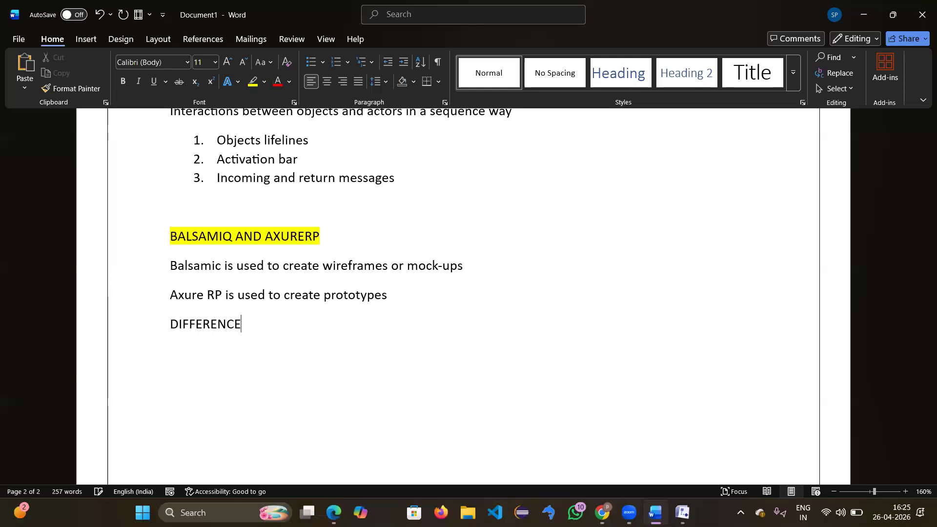
{"action": "type", "text": "S BETWEN"}
{"action": "key", "text": "BackSpace"}
{"action": "type", "text": "W"}
{"action": "key", "text": "BackSpace"}
{"action": "type", "text": "EN"}
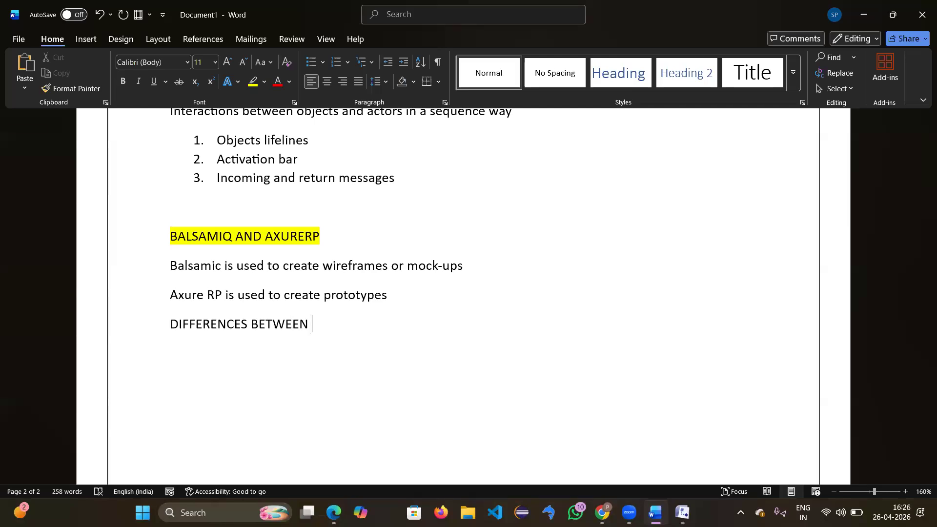
{"action": "type", "text": " Q"}
{"action": "key", "text": "BackSpace"}
{"action": "type", "text": "WIREFRAMES<"}
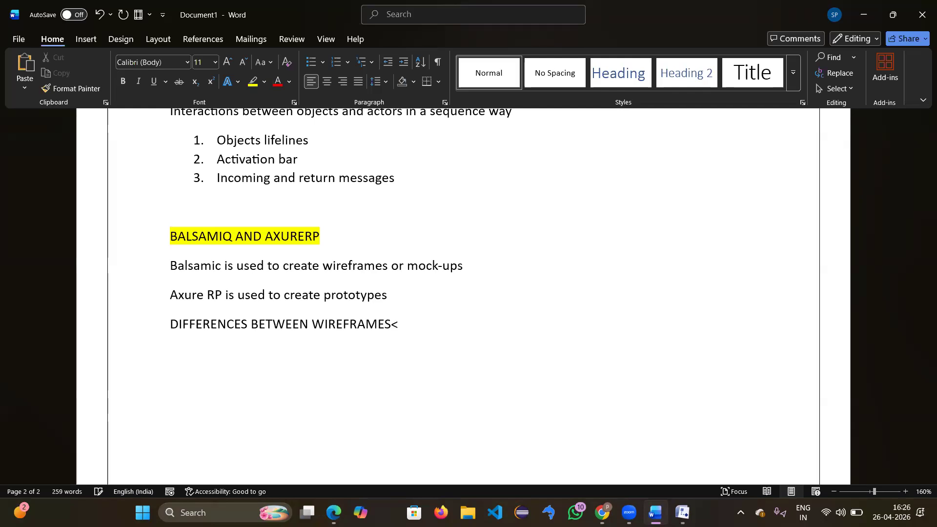
{"action": "key", "text": "BackSpace"}
{"action": "type", "text": ","}
{"action": "key", "text": "Caps_Lock"}
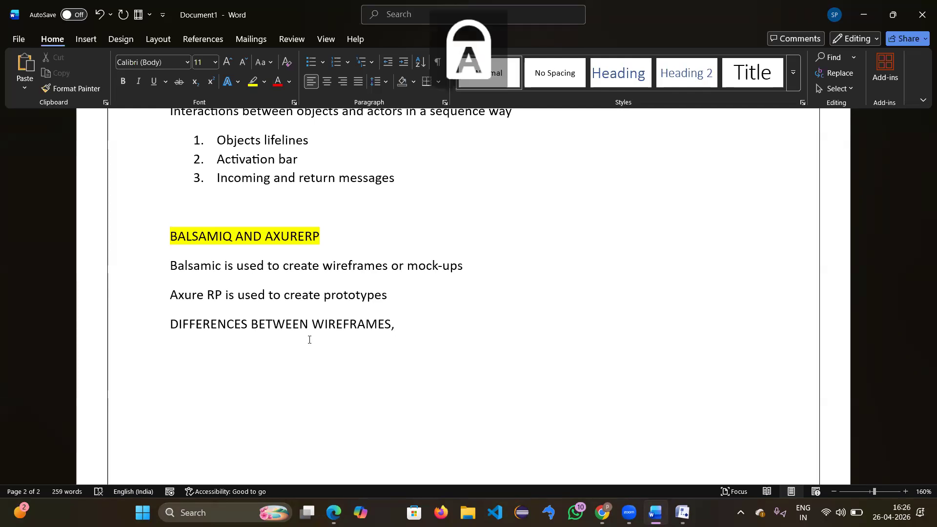
{"action": "type", "text": "M"}
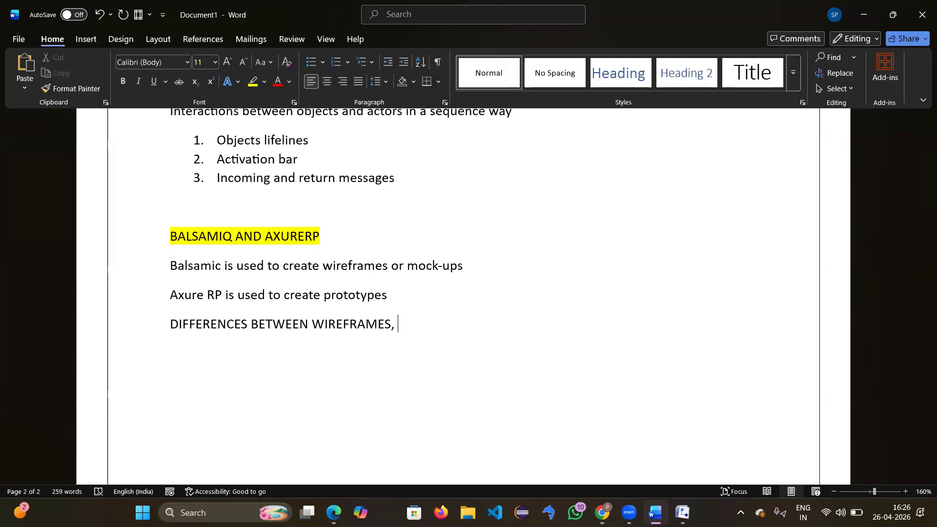
{"action": "type", "text": "OCKUPS"}
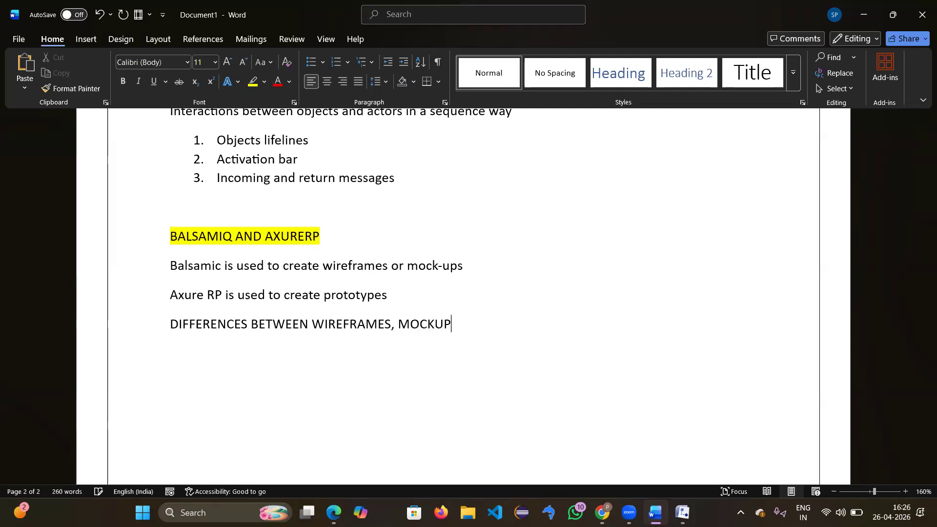
{"action": "type", "text": "PRT"}
{"action": "key", "text": "BackSpace"}
{"action": "type", "text": "OTOTP"}
{"action": "key", "text": "BackSpace"}
{"action": "key", "text": "BackSpace"}
{"action": "type", "text": "TYPES"}
{"action": "key", "text": "Return"}
Step: Highlight the DIFFERENCES heading in yellow and put the caret at its end
{"action": "left_click_drag", "start_coordinate": [542, 322], "coordinate": [156, 333]}
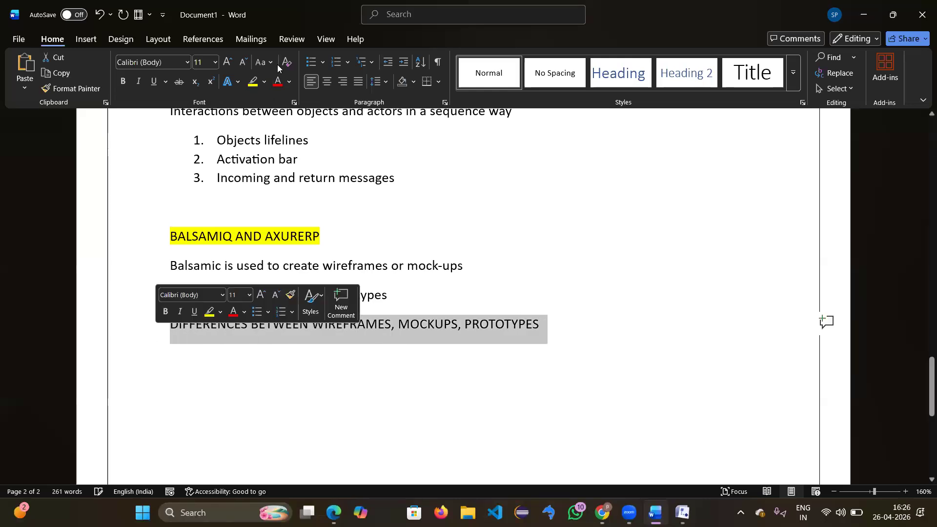
{"action": "left_click", "coordinate": [253, 81]}
{"action": "key", "text": "Left"}
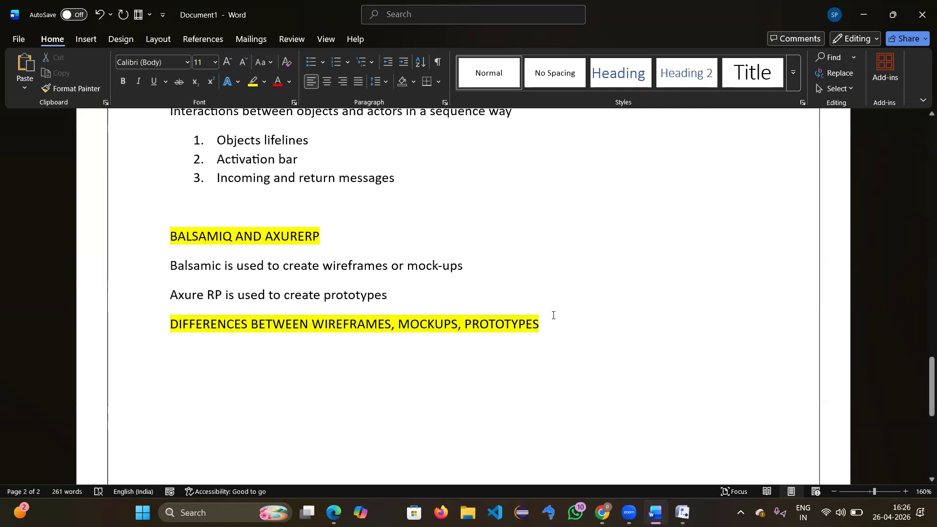
{"action": "left_click", "coordinate": [558, 319]}
Step: Paste the Wireframe/Mockup/Prototype comparison table from clipboard history below the heading
{"action": "key", "text": "Return"}
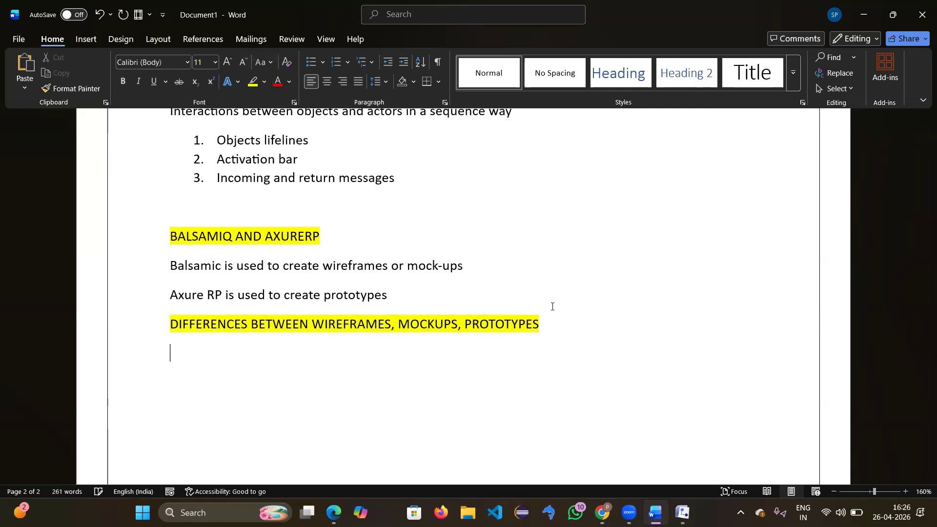
{"action": "scroll", "coordinate": [492, 279], "scroll_direction": "down", "scroll_amount": 1}
{"action": "scroll", "coordinate": [491, 280], "scroll_direction": "down", "scroll_amount": 3}
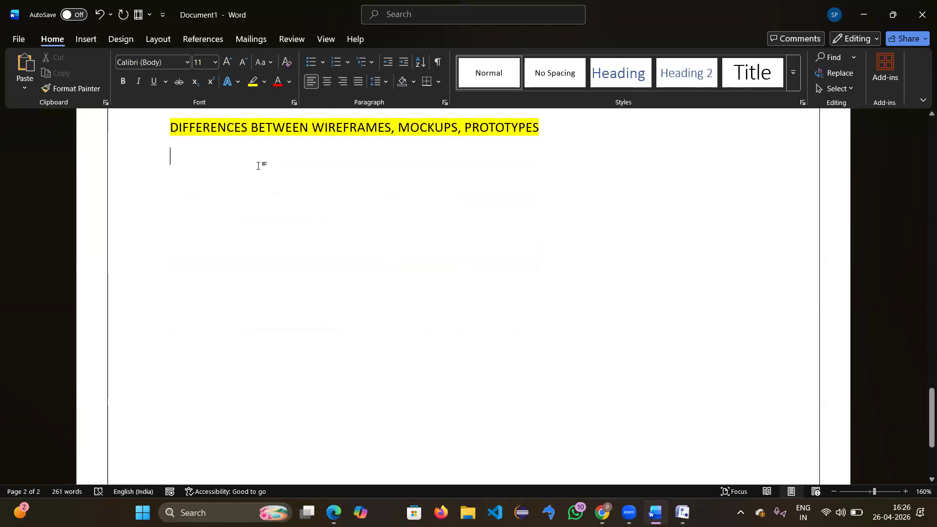
{"action": "key", "text": "super+v"}
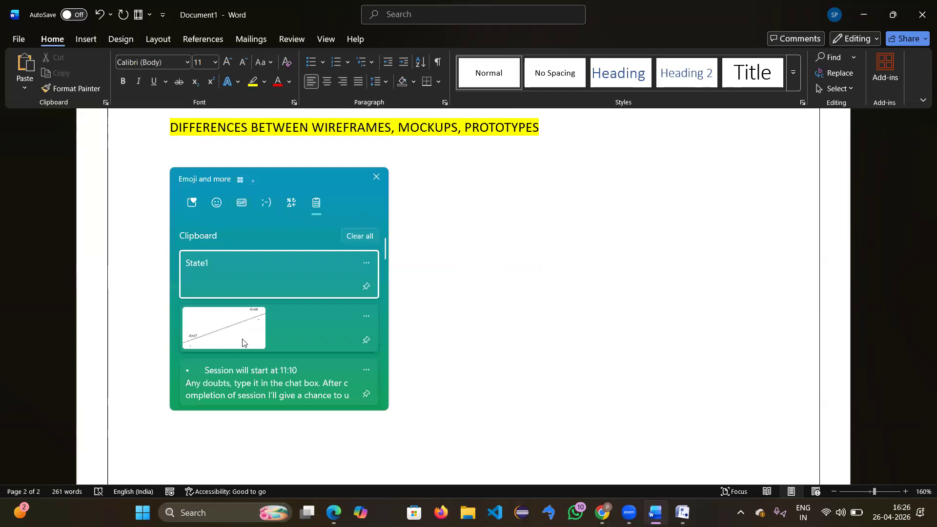
{"action": "scroll", "coordinate": [242, 342], "scroll_direction": "down", "scroll_amount": 6}
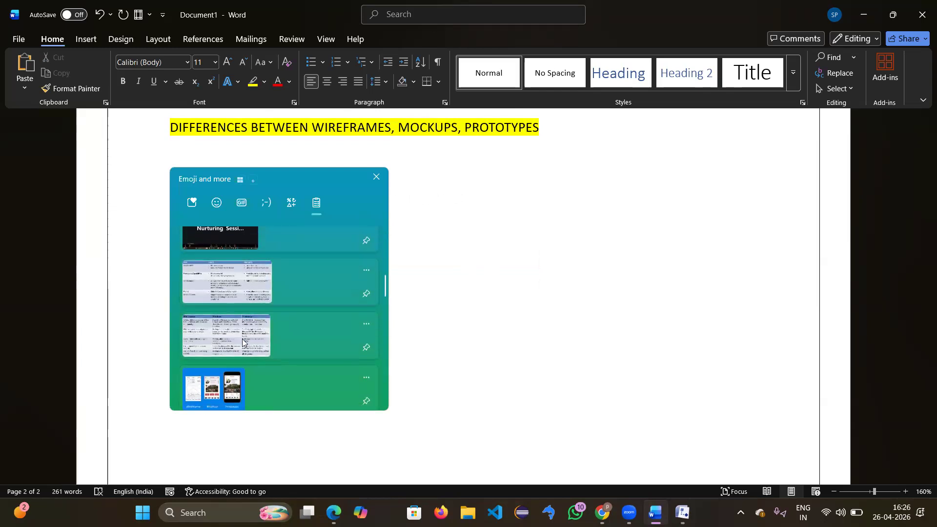
{"action": "left_click", "coordinate": [242, 342]}
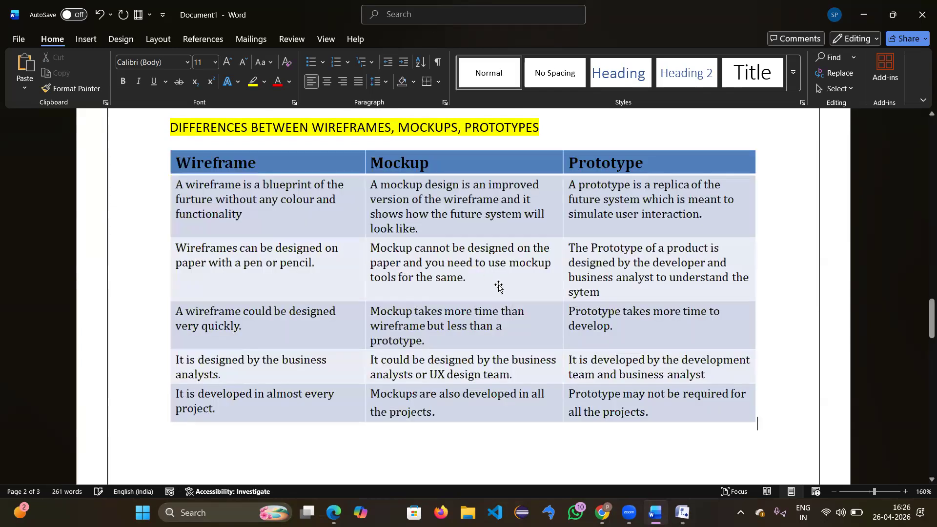
{"action": "scroll", "coordinate": [498, 287], "scroll_direction": "down", "scroll_amount": 1}
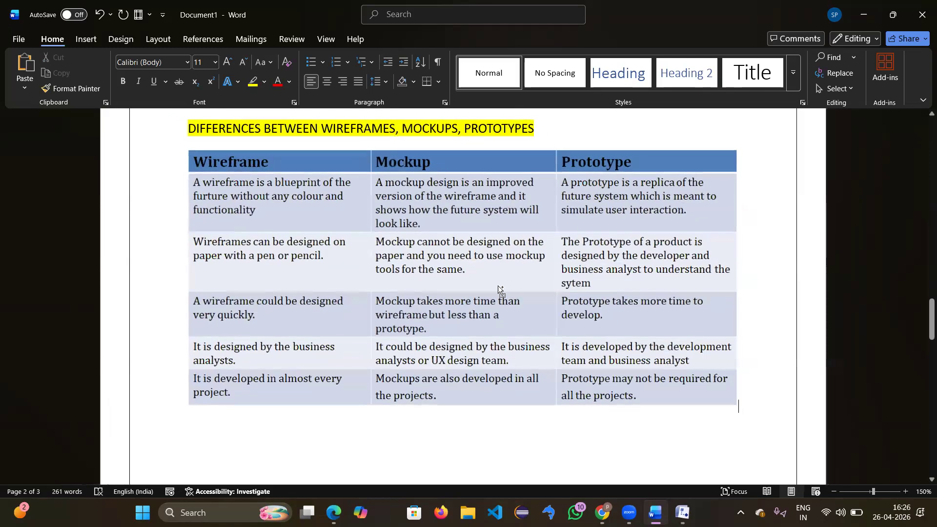
{"action": "scroll", "coordinate": [498, 287], "scroll_direction": "down", "scroll_amount": 2}
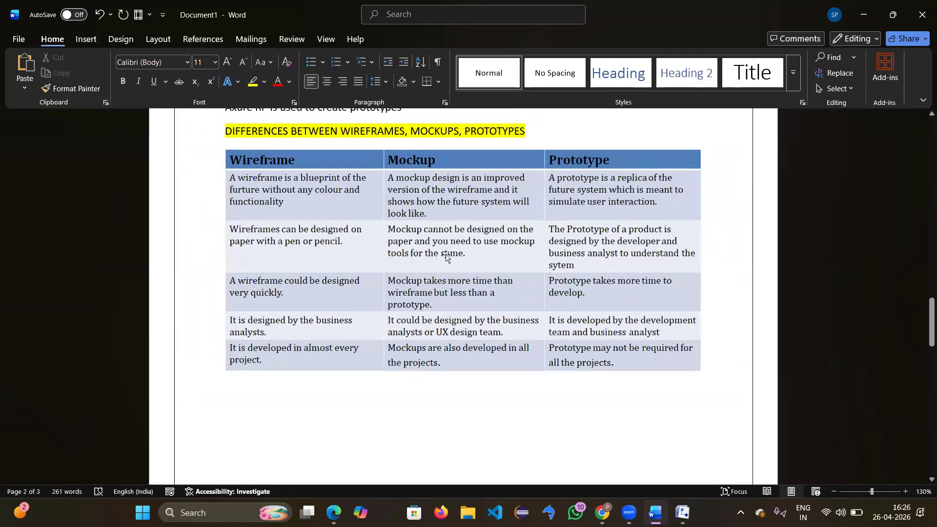
{"action": "scroll", "coordinate": [446, 257], "scroll_direction": "up", "scroll_amount": 1}
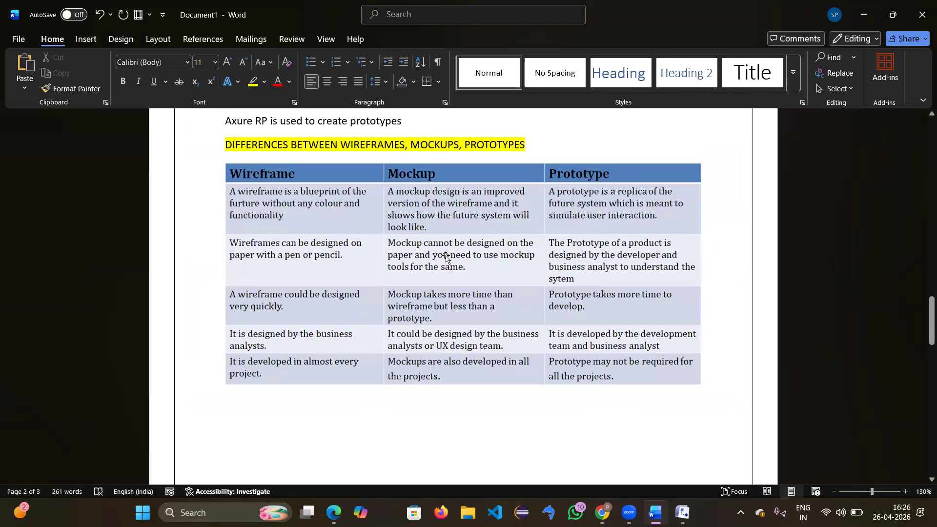
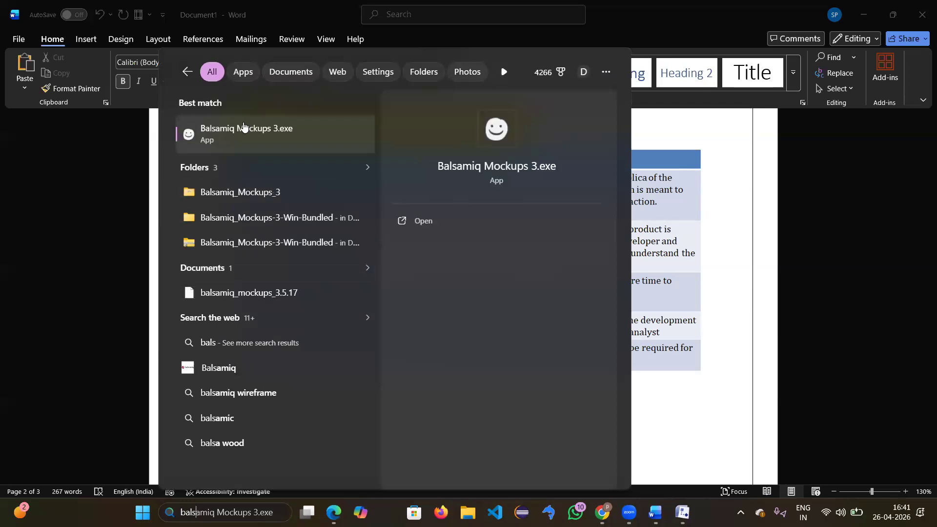
Step: Launch Balsamiq Mockups 3.exe from the Windows search results
{"action": "left_click", "coordinate": [234, 128]}
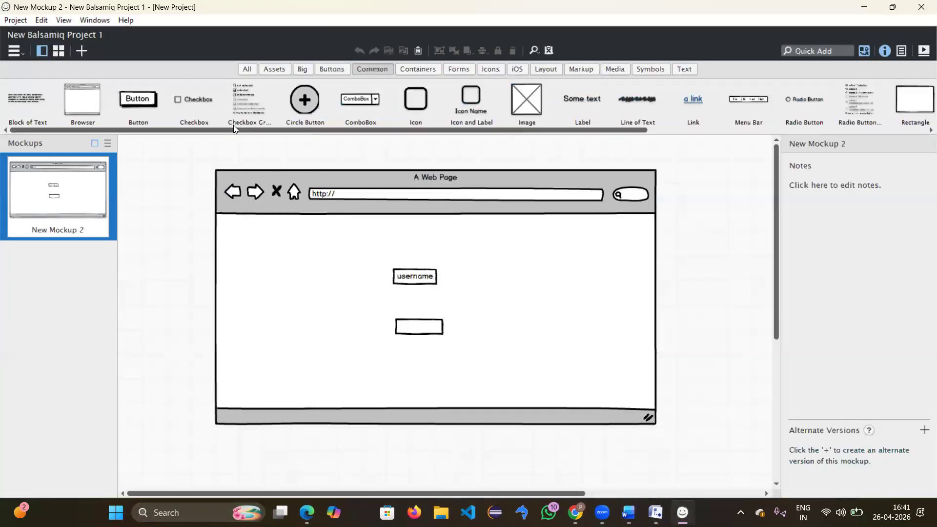
Step: Delete the browser frame, the empty text input and the username input from New Mockup 2
{"action": "left_click", "coordinate": [537, 257]}
{"action": "key", "text": "Delete"}
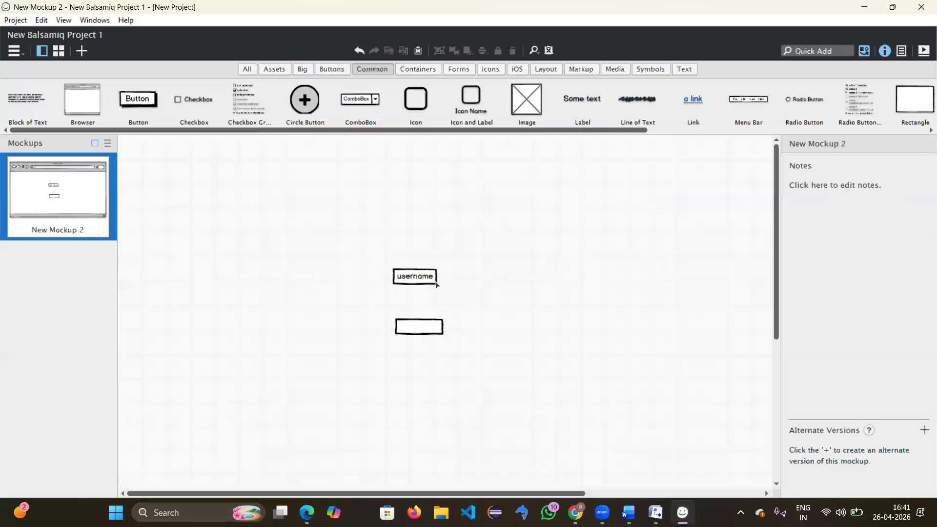
{"action": "left_click", "coordinate": [428, 281]}
{"action": "left_click", "coordinate": [431, 332]}
{"action": "key", "text": "Delete"}
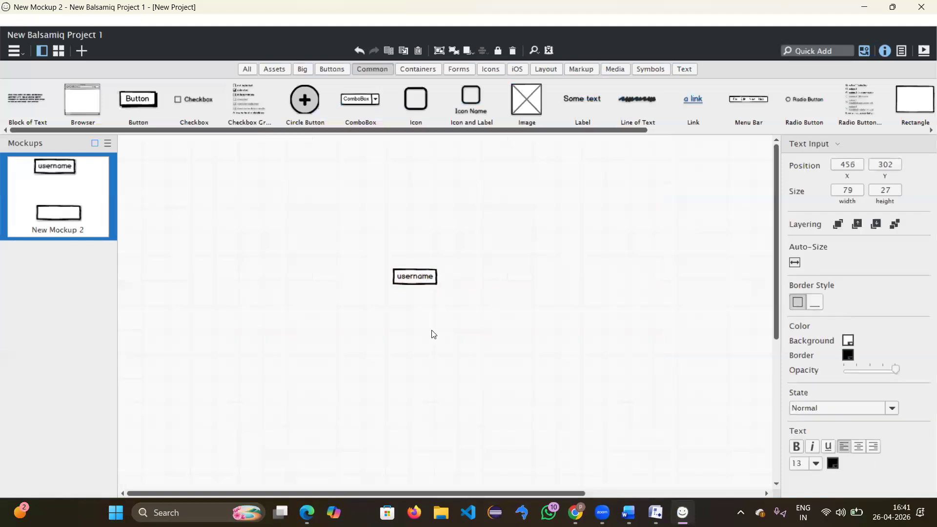
{"action": "left_click", "coordinate": [419, 279]}
{"action": "key", "text": "Delete"}
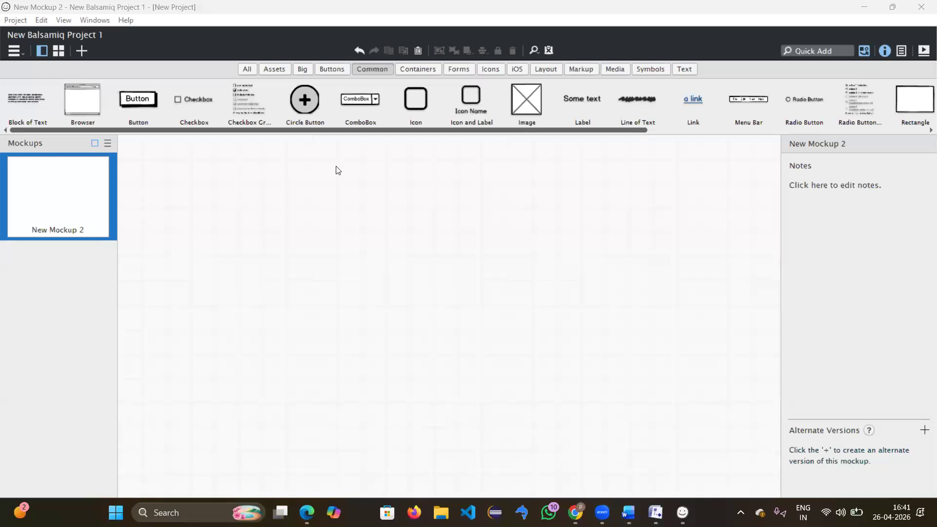
{"action": "left_click_drag", "start_coordinate": [671, 131], "coordinate": [502, 157]}
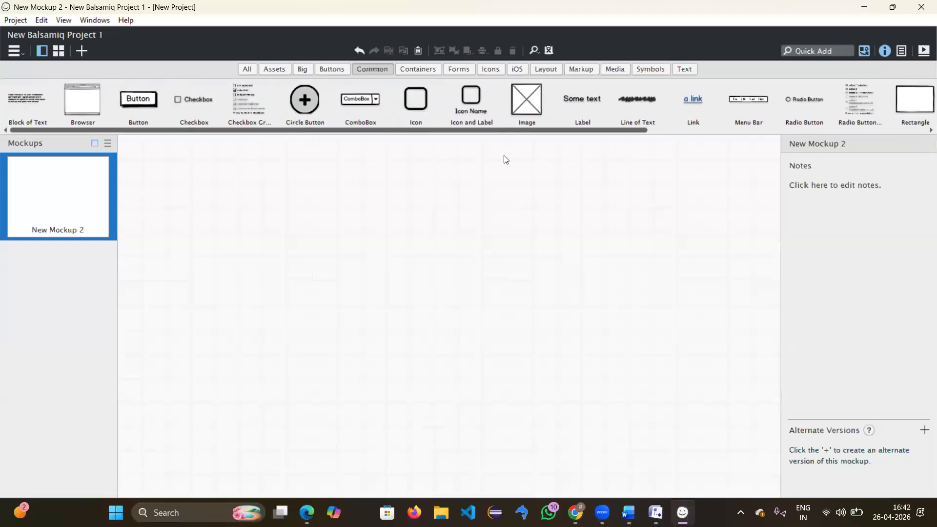
{"action": "left_click", "coordinate": [246, 66]}
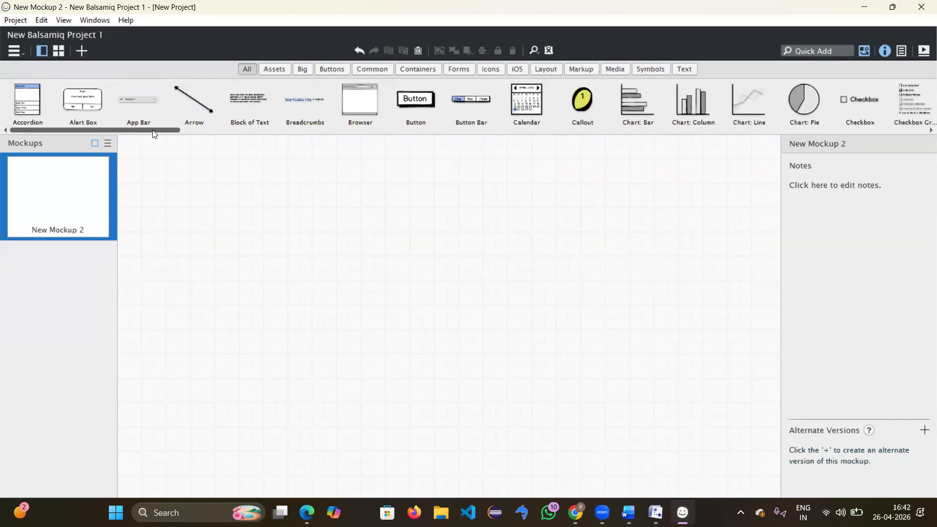
{"action": "left_click", "coordinate": [334, 70]}
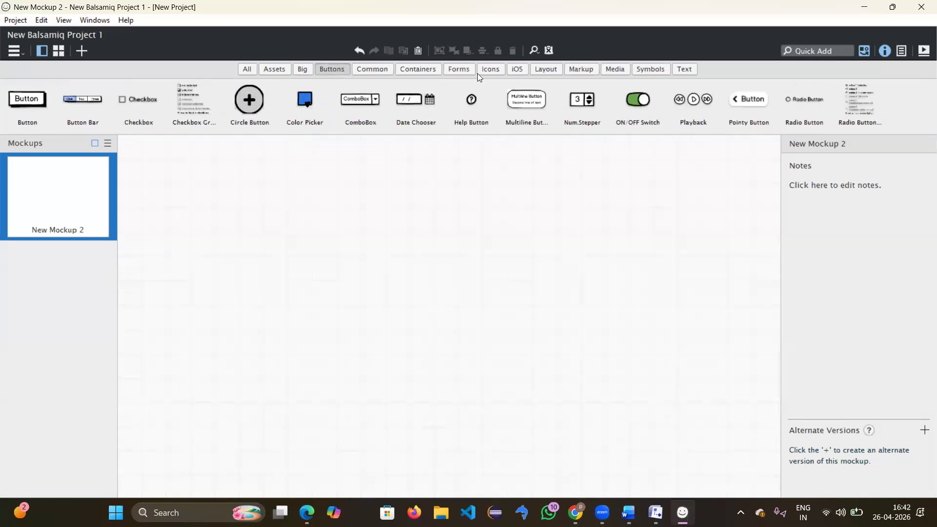
{"action": "left_click", "coordinate": [370, 73]}
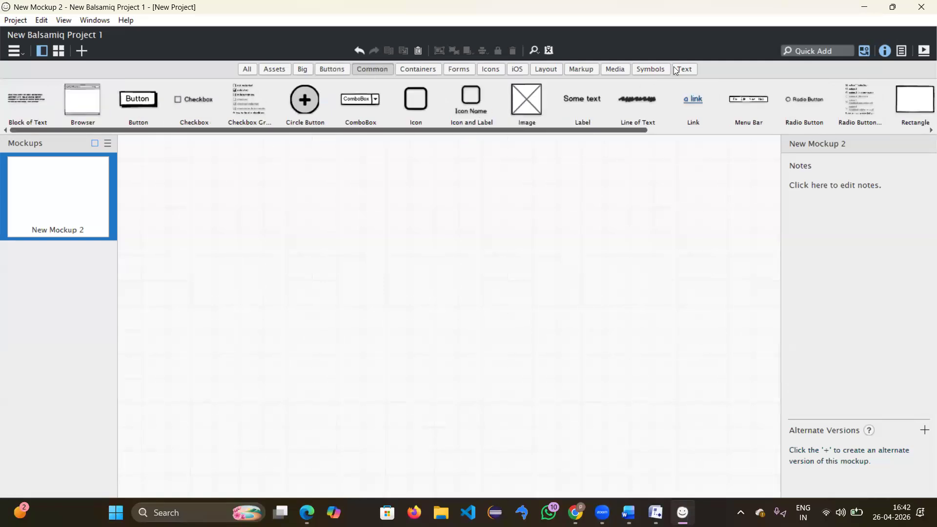
{"action": "left_click", "coordinate": [813, 53]}
{"action": "type", "text": "butt"}
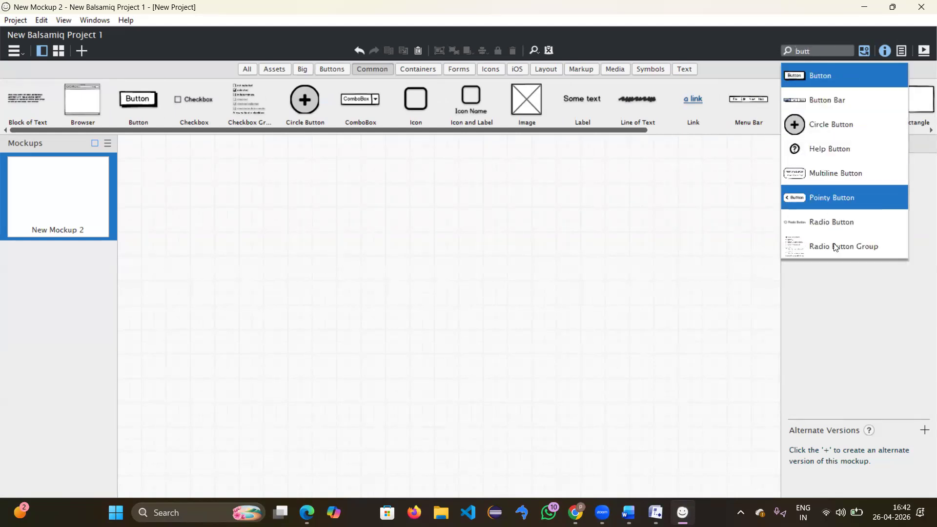
{"action": "left_click", "coordinate": [847, 308]}
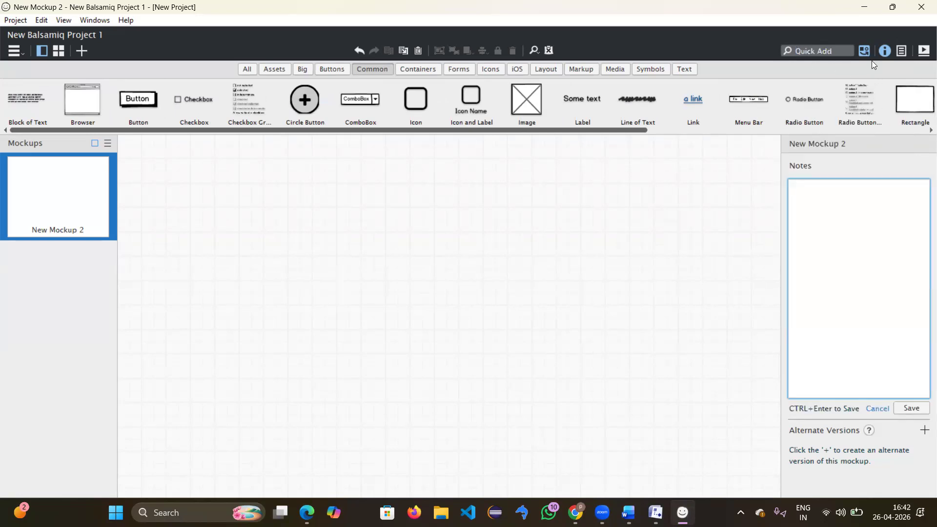
{"action": "left_click", "coordinate": [735, 244]}
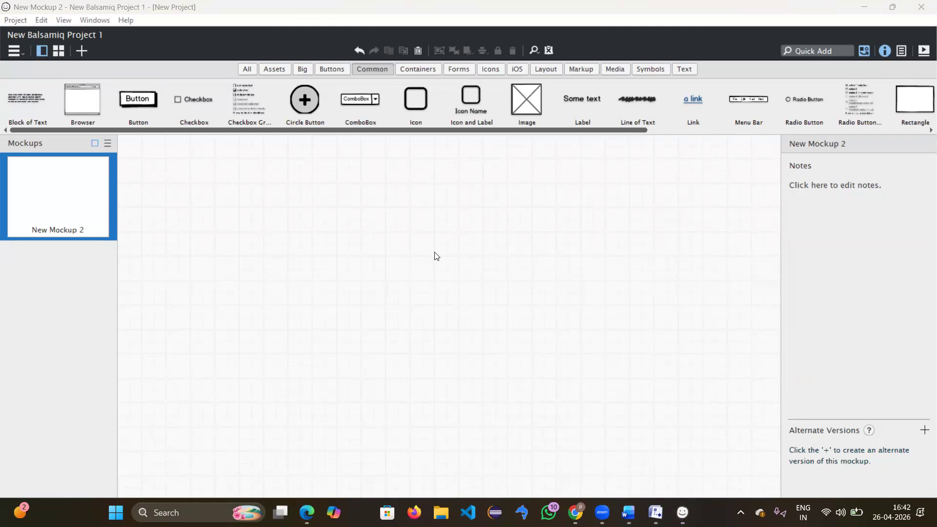
{"action": "left_click_drag", "start_coordinate": [80, 105], "coordinate": [229, 155]}
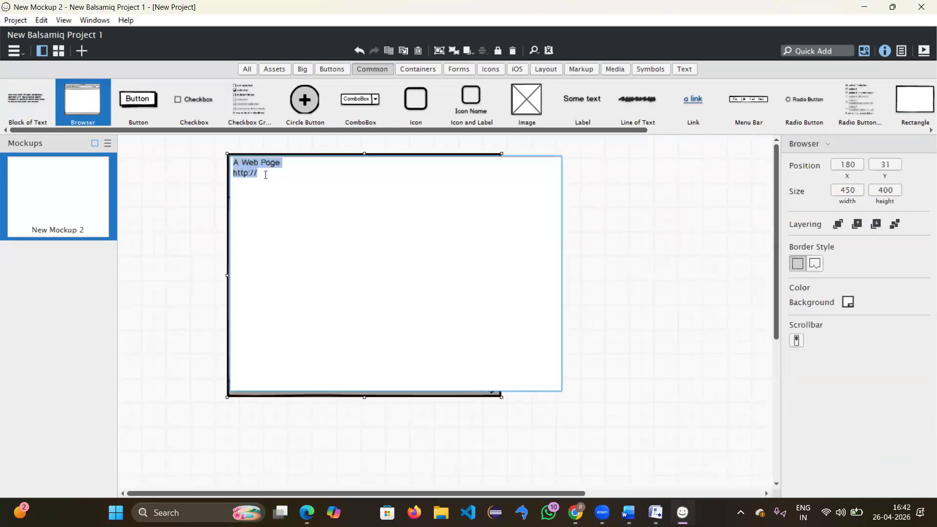
{"action": "left_click", "coordinate": [266, 175]}
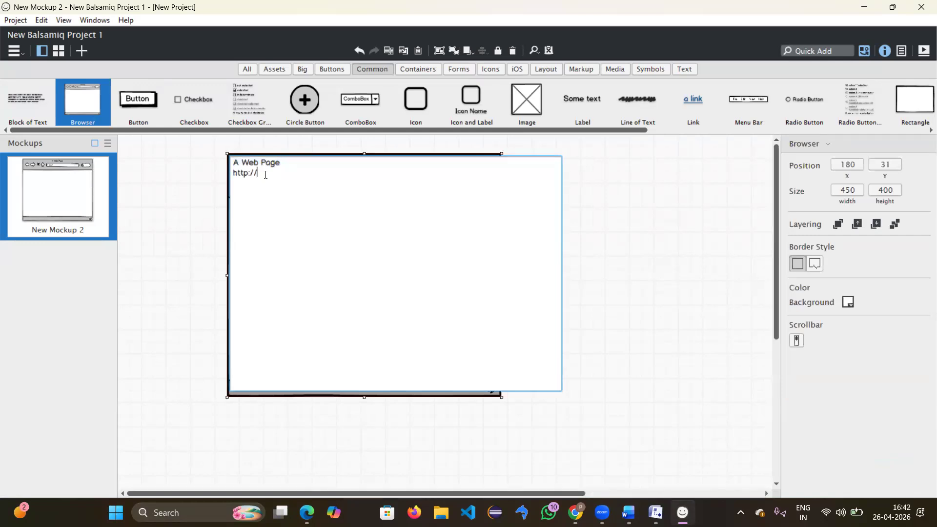
{"action": "type", "text": "a"}
{"action": "type", "text": "tp"}
{"action": "type", "text": "z"}
{"action": "type", "text": "store"}
{"action": "type", "text": ".i"}
{"action": "key", "text": "BackSpace"}
{"action": "type", "text": "org"}
{"action": "left_click", "coordinate": [639, 243]}
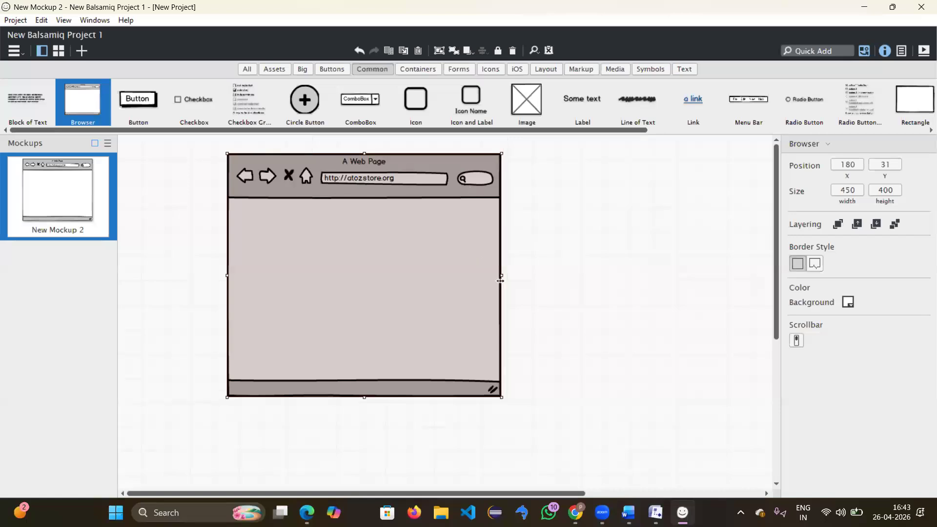
{"action": "left_click_drag", "start_coordinate": [500, 281], "coordinate": [654, 288]}
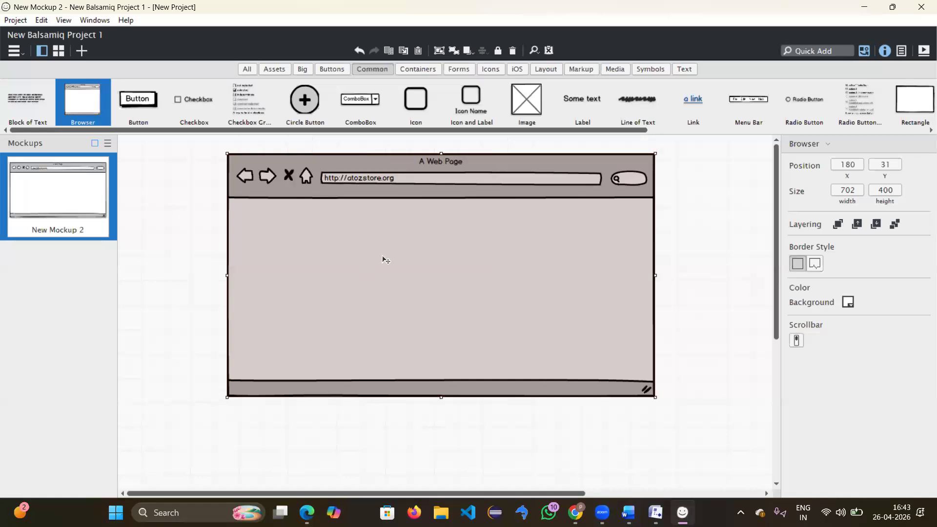
Step: Rename the New Mockup 2 mockup to 'register'
{"action": "right_click", "coordinate": [76, 229]}
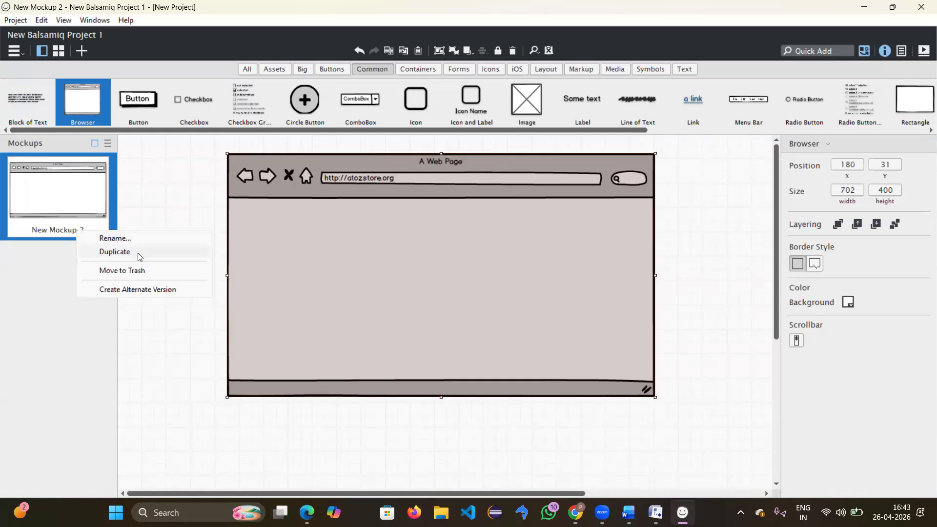
{"action": "left_click", "coordinate": [107, 238]}
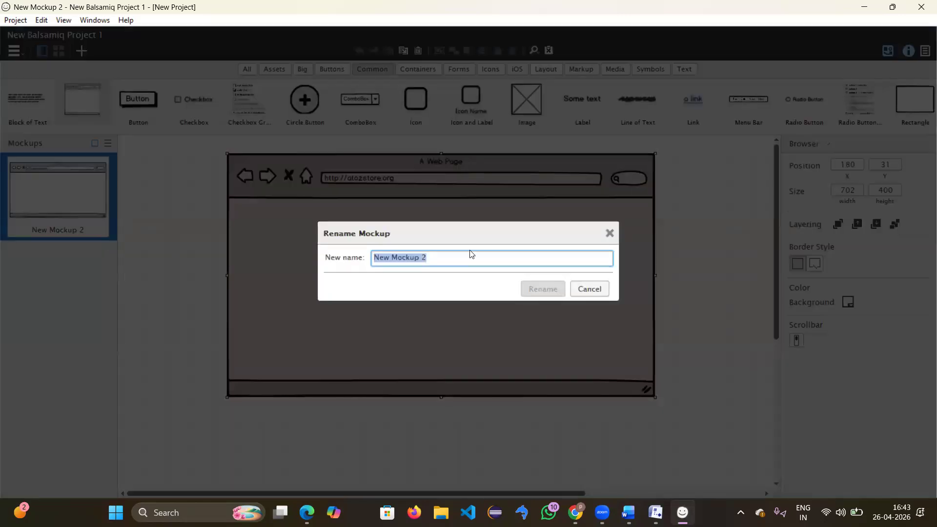
{"action": "type", "text": "register"}
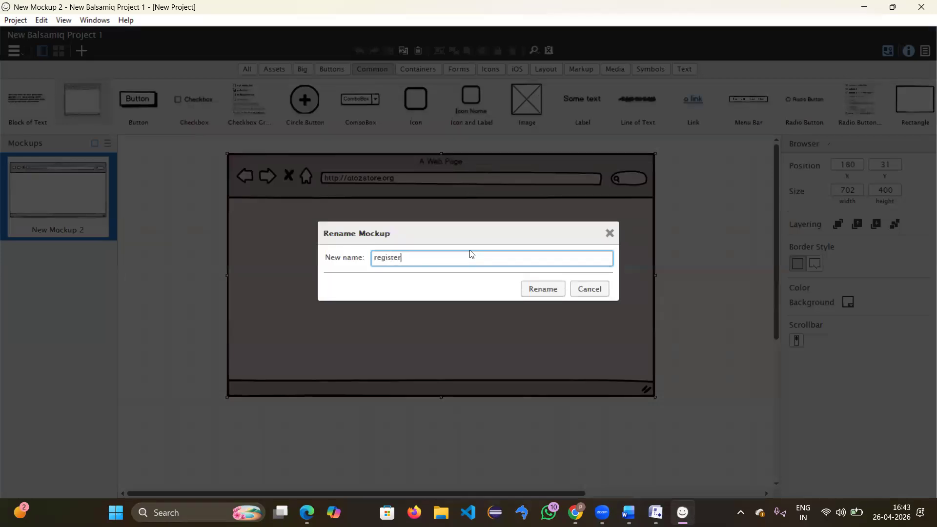
{"action": "key", "text": "Return"}
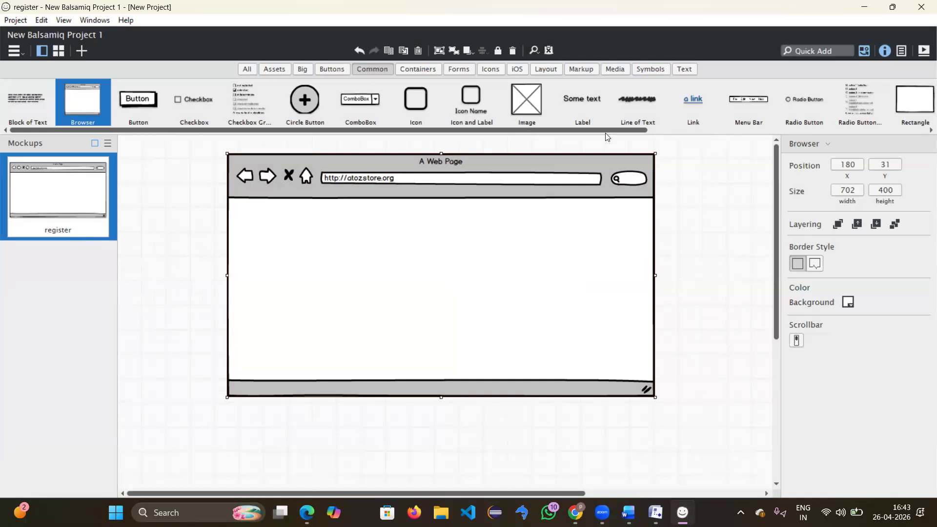
Step: Place a Text Input labelled 'Username' inside the browser frame
{"action": "left_click_drag", "start_coordinate": [596, 129], "coordinate": [732, 131]}
{"action": "left_click_drag", "start_coordinate": [791, 131], "coordinate": [857, 132]}
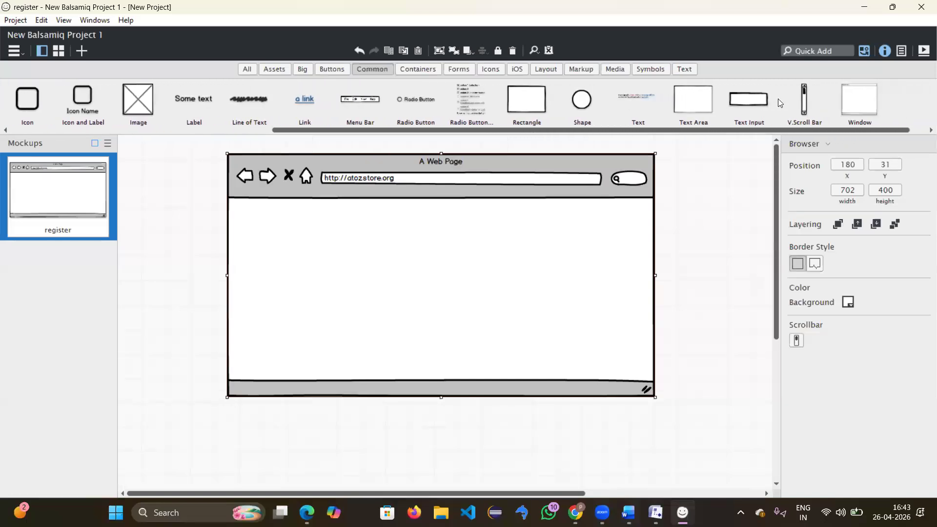
{"action": "left_click_drag", "start_coordinate": [748, 103], "coordinate": [400, 240]}
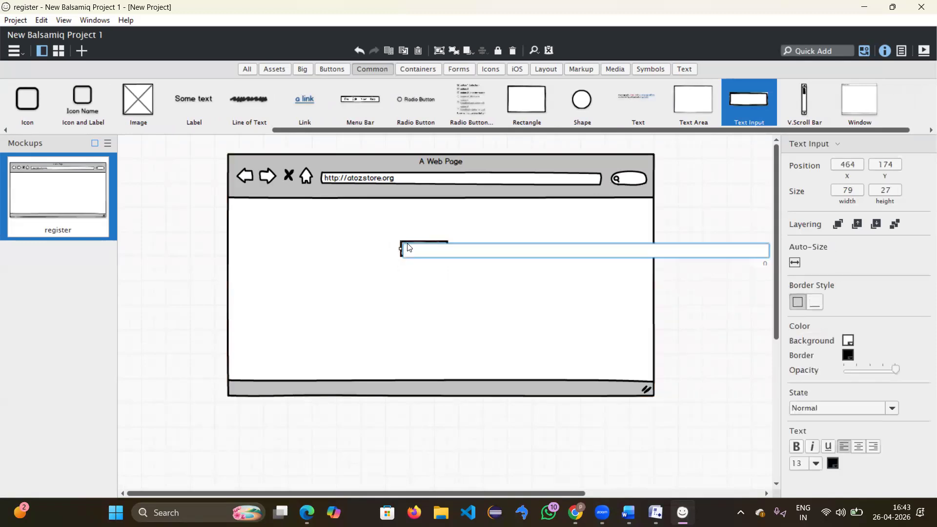
{"action": "type", "text": "Username"}
{"action": "key", "text": "Return"}
{"action": "left_click_drag", "start_coordinate": [430, 257], "coordinate": [366, 258]}
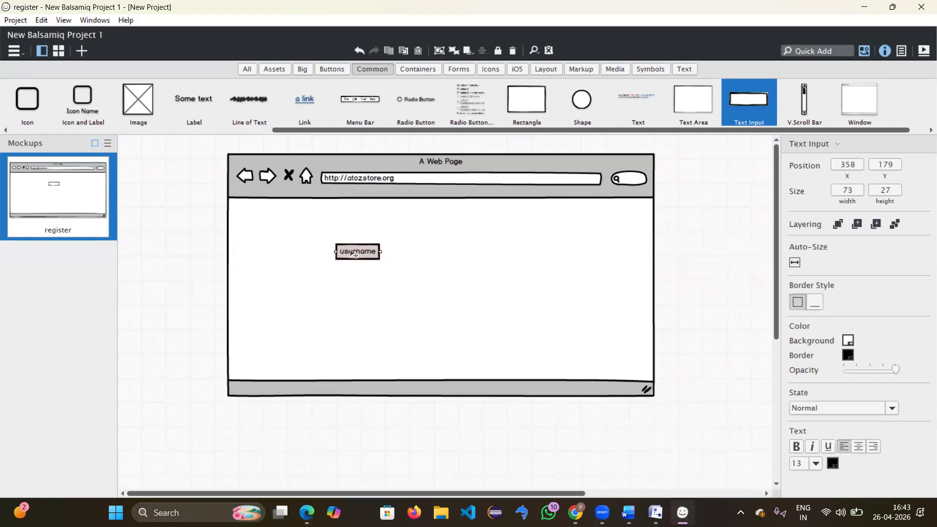
Step: Add two copies of the field below it, labelled 'password' and 'mobile no'
{"action": "left_click_drag", "start_coordinate": [353, 254], "coordinate": [349, 281]}
{"action": "double_click", "coordinate": [349, 280]}
{"action": "type", "text": "password"}
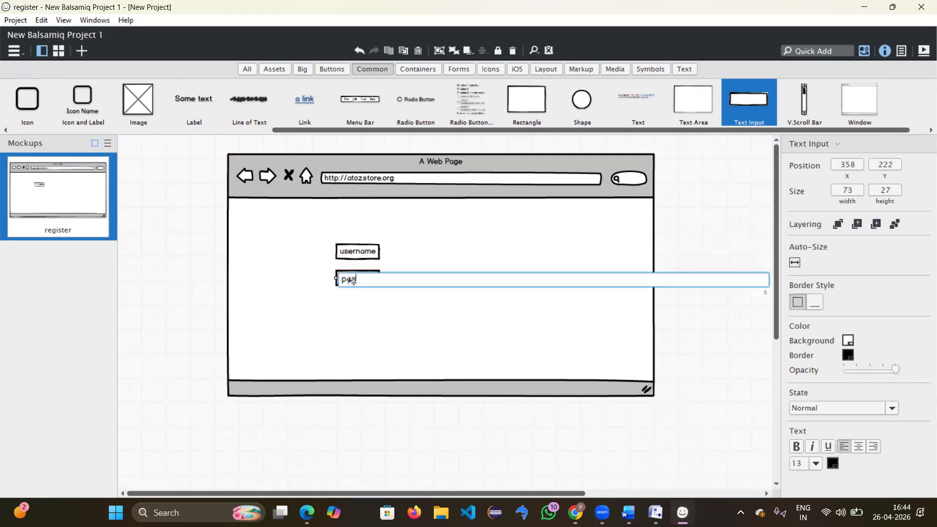
{"action": "key", "text": "Return"}
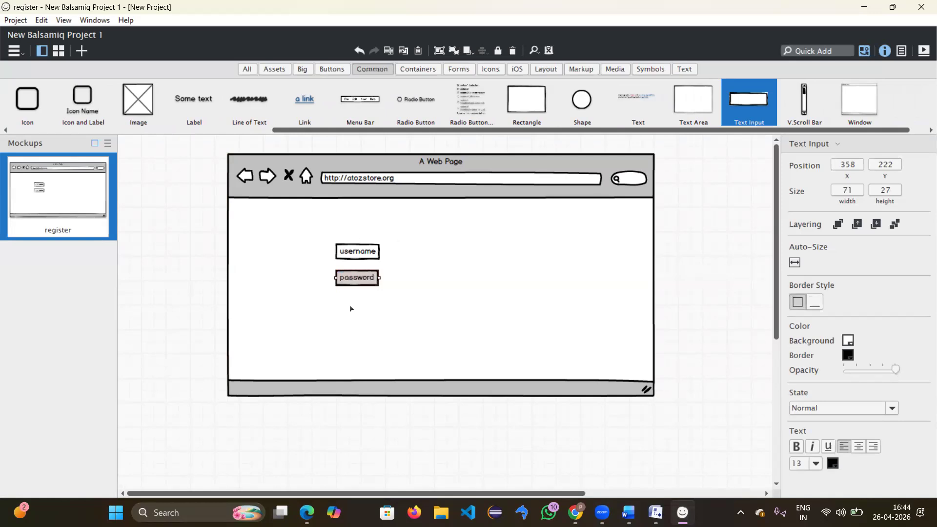
{"action": "key", "text": "ctrl+v"}
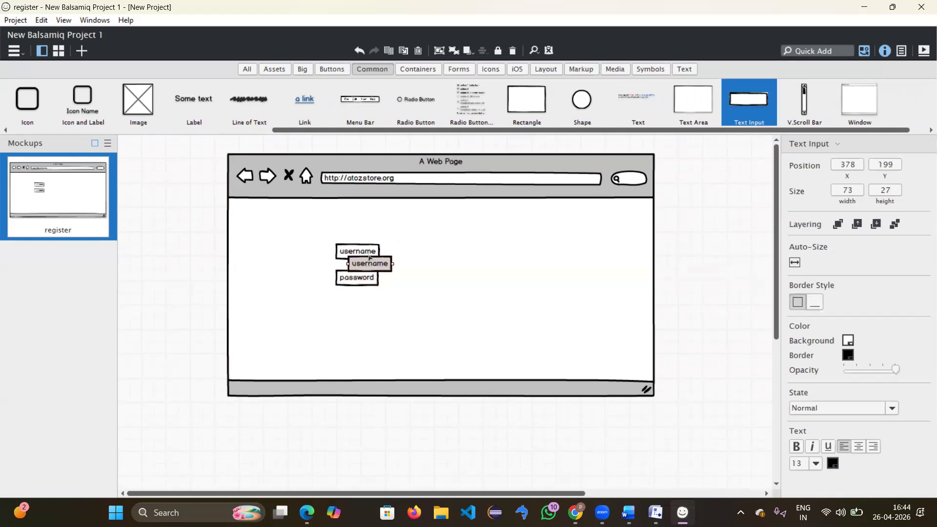
{"action": "left_click_drag", "start_coordinate": [369, 264], "coordinate": [361, 311]}
{"action": "double_click", "coordinate": [361, 311]}
{"action": "type", "text": "m"}
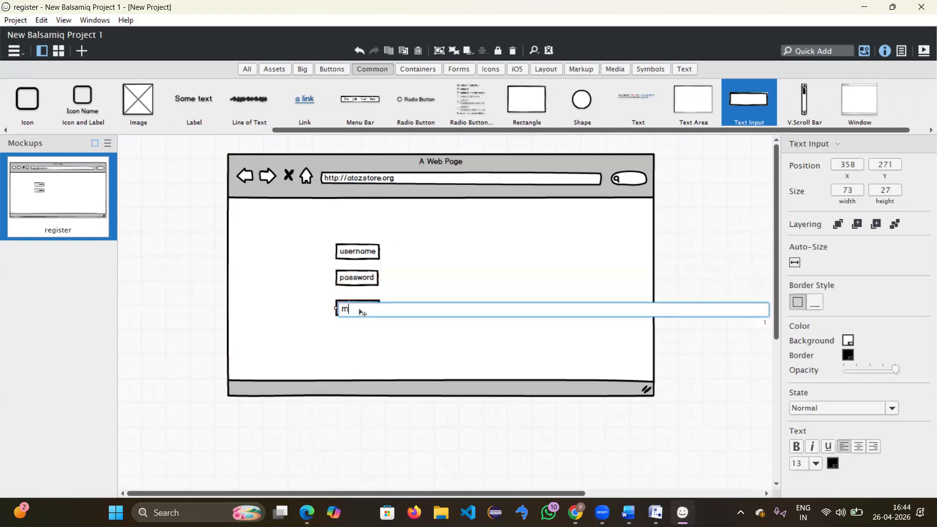
{"action": "type", "text": "obile no"}
{"action": "key", "text": "Return"}
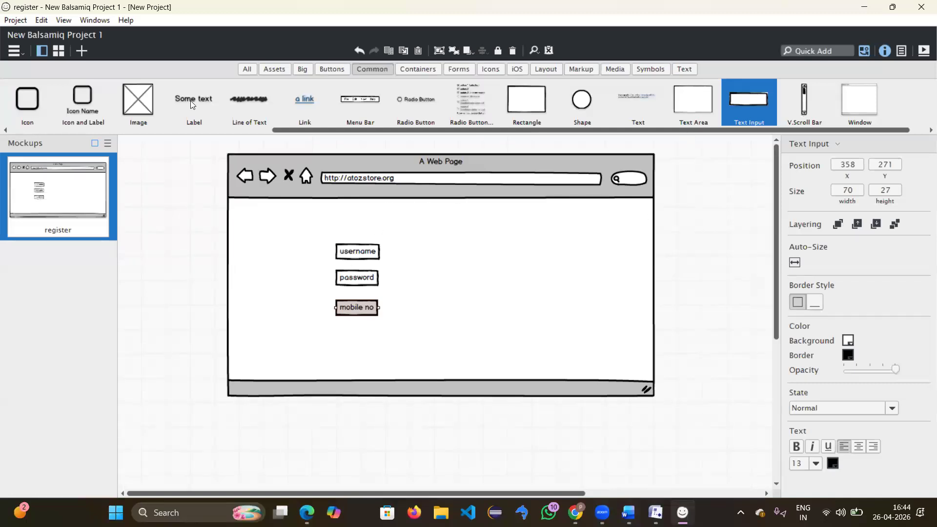
{"action": "scroll", "coordinate": [503, 131], "scroll_direction": "left", "scroll_amount": 1}
{"action": "left_click_drag", "start_coordinate": [436, 136], "coordinate": [750, 180]}
Step: Search for 'head' and place the H header icon inside the web page
{"action": "left_click", "coordinate": [809, 52]}
{"action": "type", "text": "hear"}
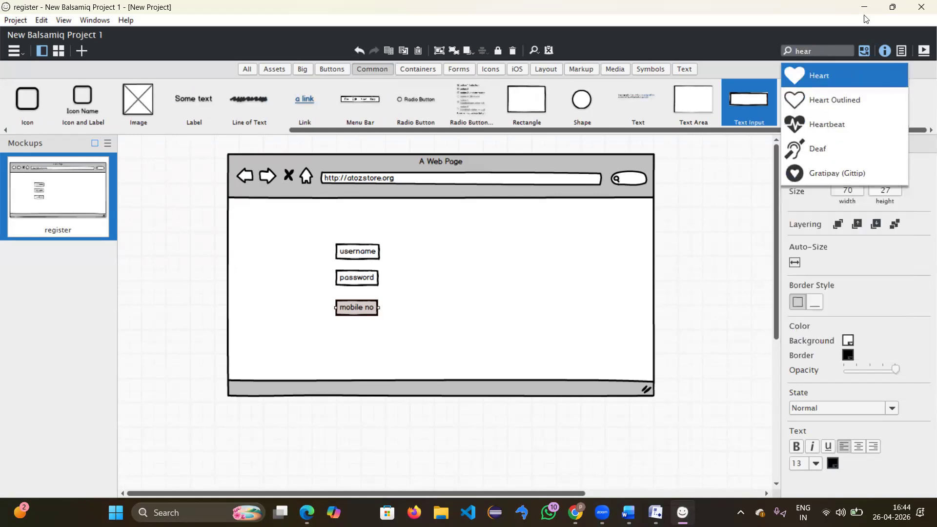
{"action": "key", "text": "BackSpace"}
{"action": "type", "text": "d"}
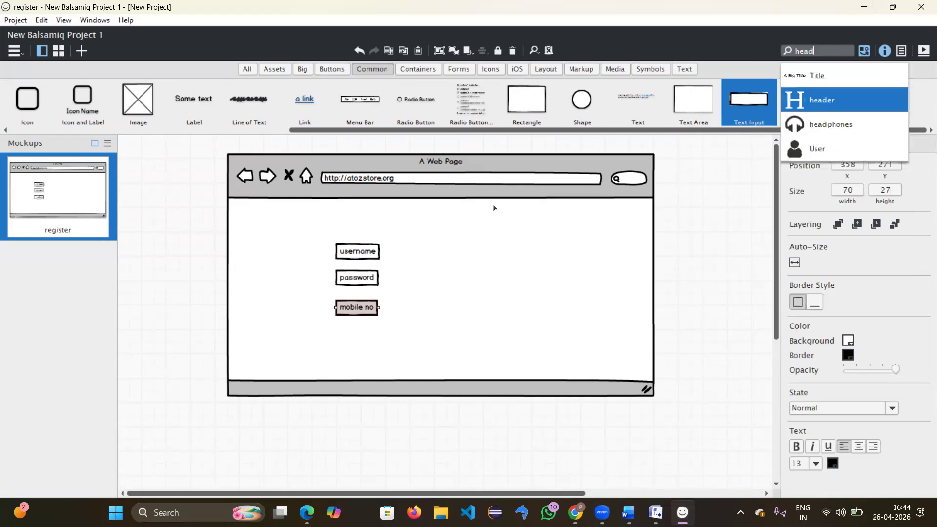
{"action": "left_click", "coordinate": [812, 100]}
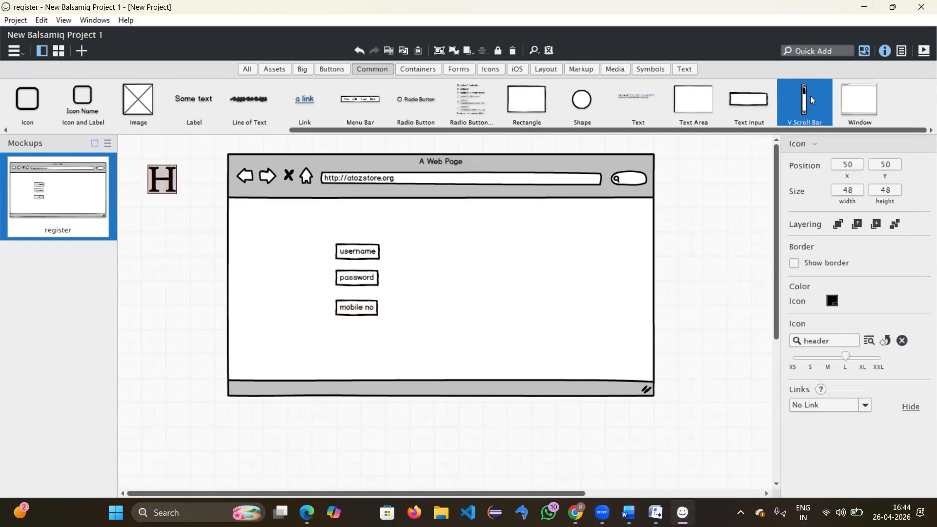
{"action": "left_click_drag", "start_coordinate": [167, 182], "coordinate": [408, 220]}
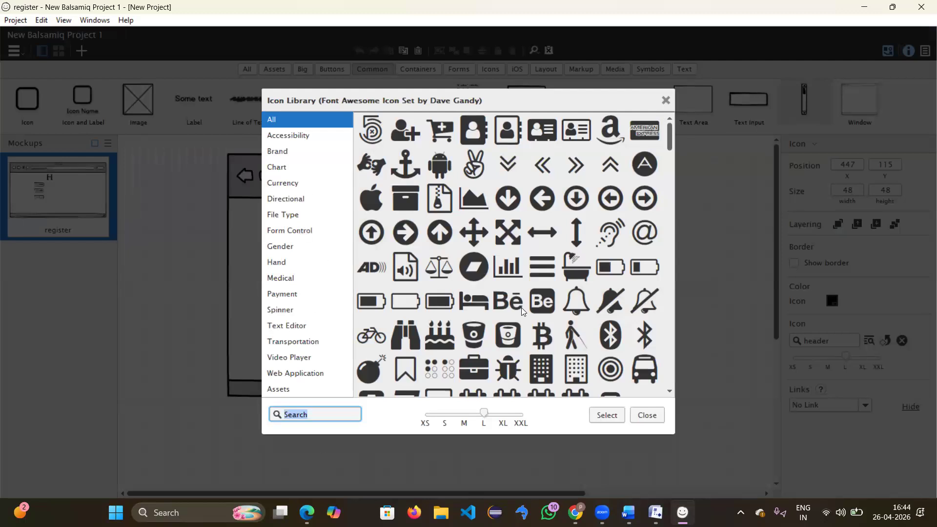
{"action": "left_click", "coordinate": [665, 101]}
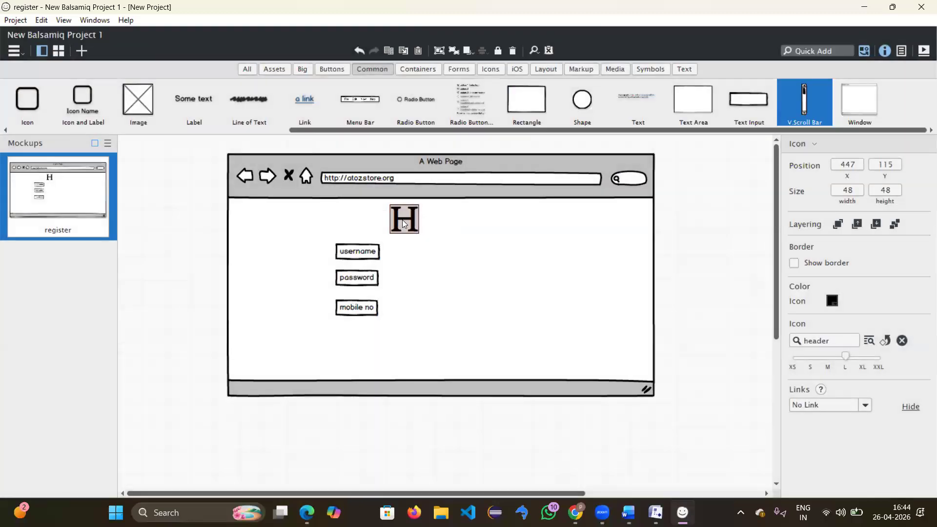
Step: Remove the H header icon from the register page
{"action": "right_click", "coordinate": [403, 220]}
{"action": "left_click", "coordinate": [400, 220]}
{"action": "key", "text": "Delete"}
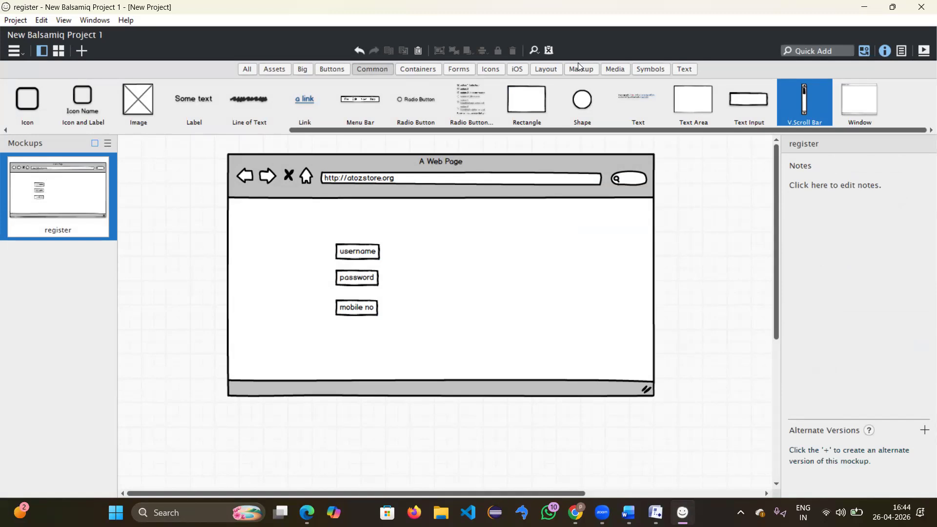
Step: Add a Label reading 'REGISTRATION' near the top of the page
{"action": "left_click", "coordinate": [689, 69]}
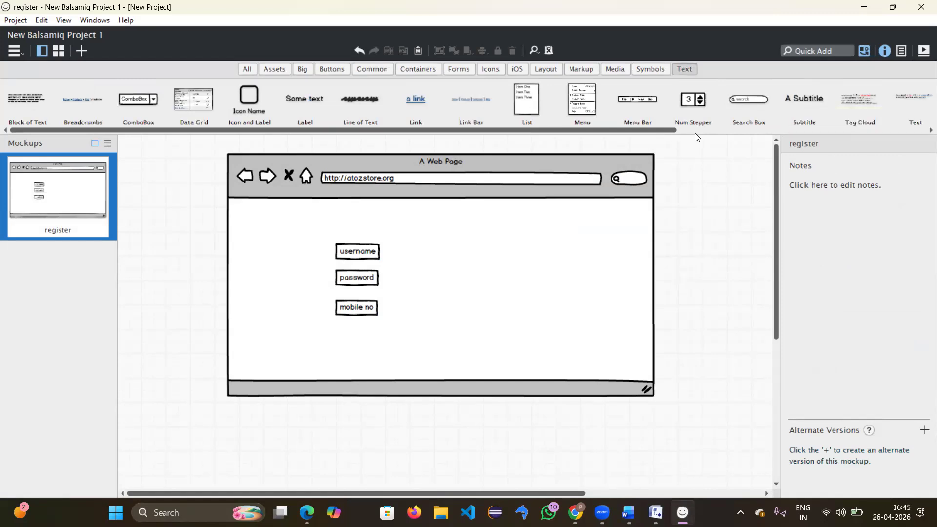
{"action": "left_click_drag", "start_coordinate": [315, 104], "coordinate": [405, 218]}
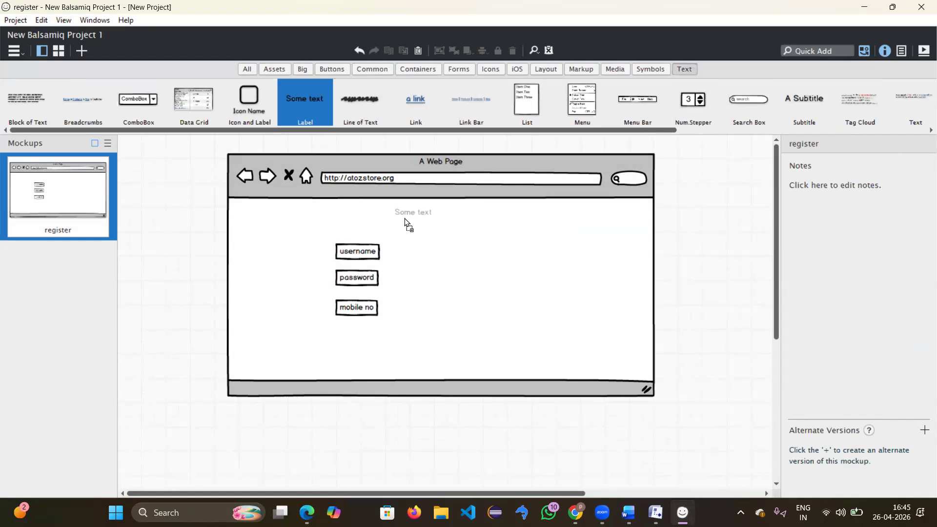
{"action": "double_click", "coordinate": [419, 218]}
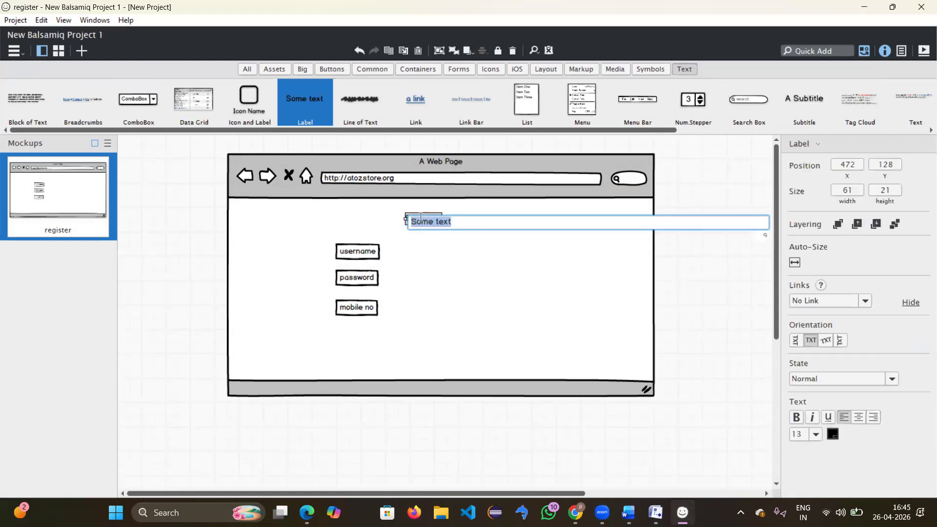
{"action": "key", "text": "BackSpace"}
{"action": "type", "text": "REGISTRATION"}
{"action": "key", "text": "Return"}
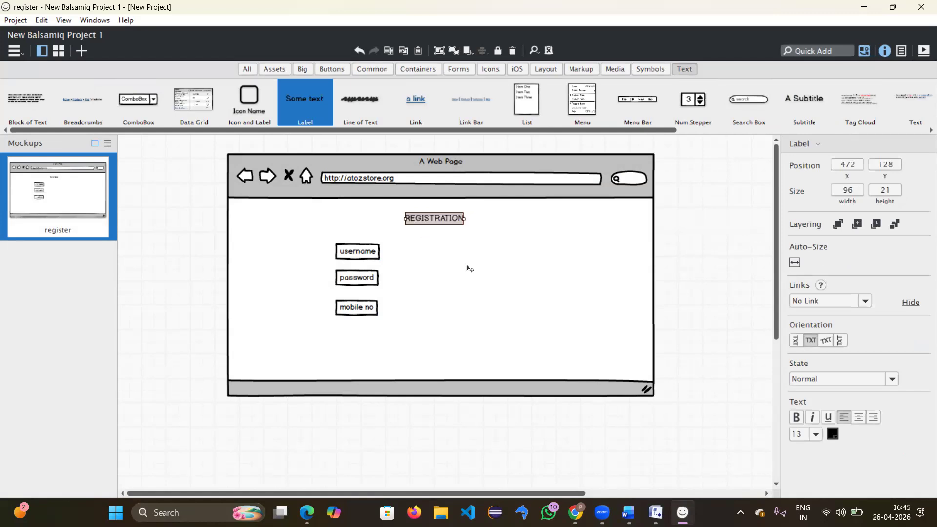
Step: Make the REGISTRATION heading bold with font size 17
{"action": "double_click", "coordinate": [464, 225]}
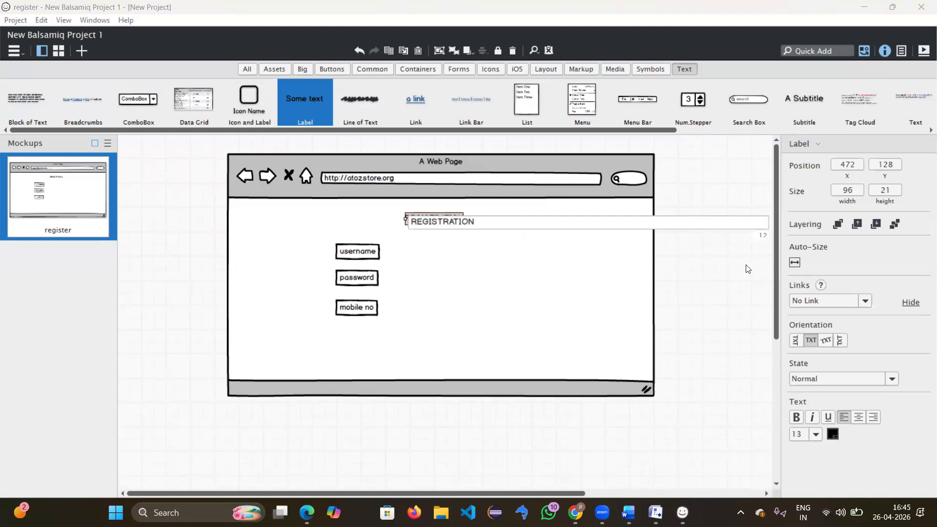
{"action": "left_click", "coordinate": [796, 417]}
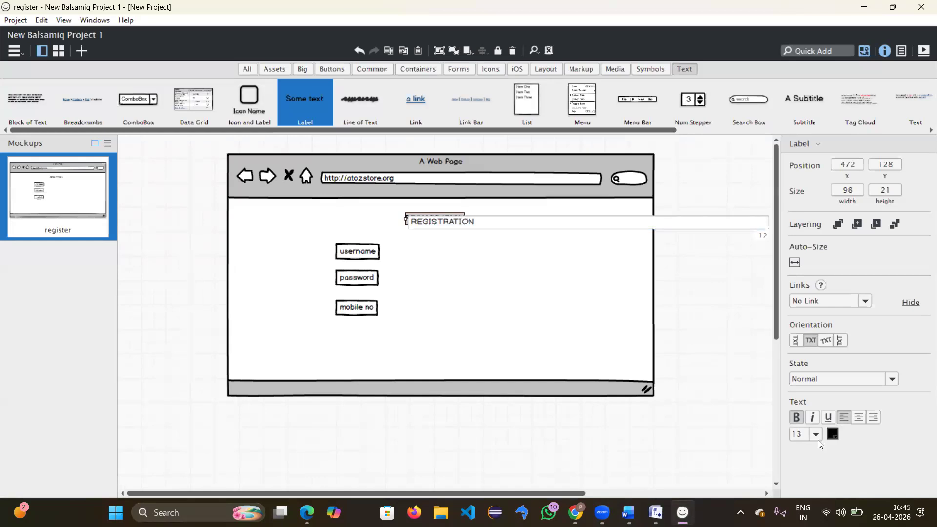
{"action": "left_click", "coordinate": [817, 439]}
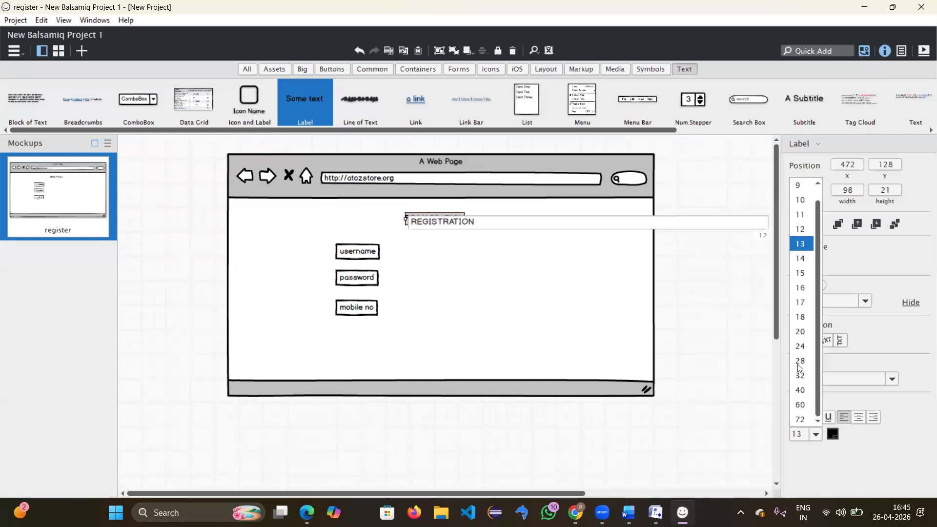
{"action": "left_click", "coordinate": [798, 306]}
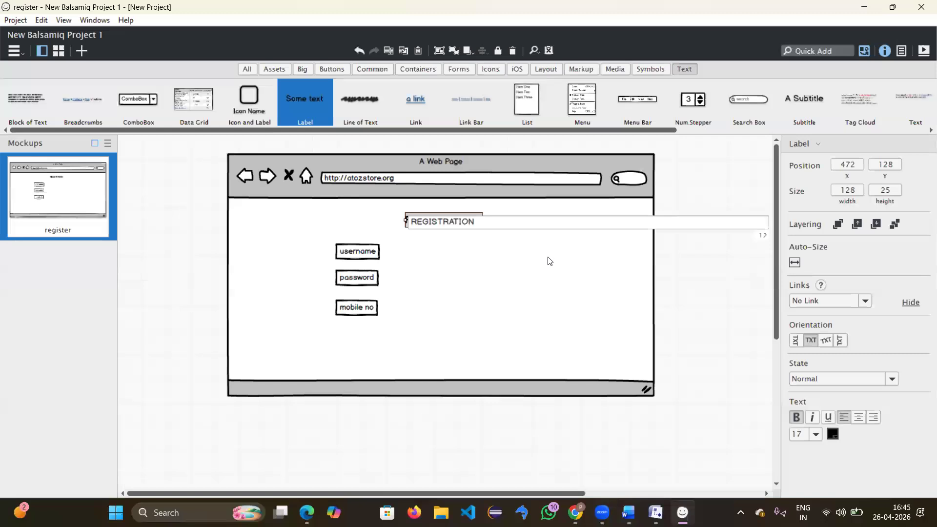
{"action": "key", "text": "Return"}
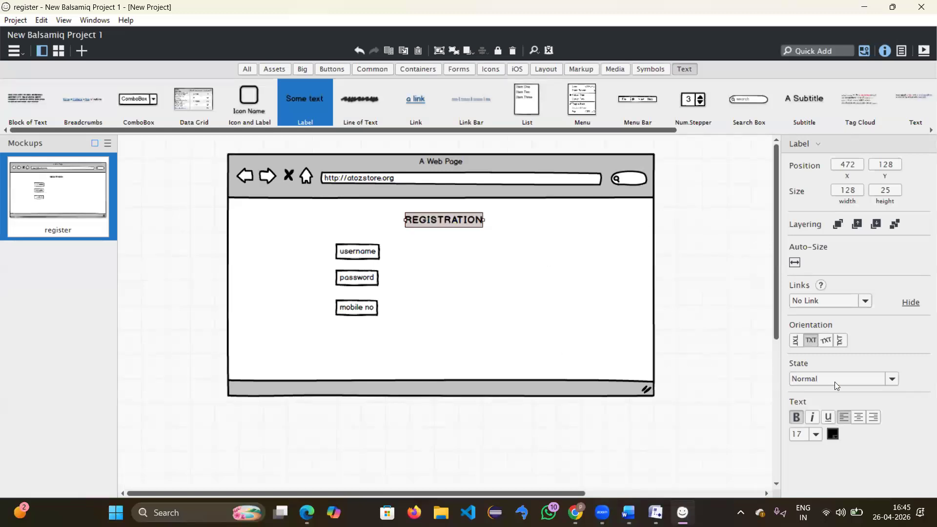
{"action": "left_click", "coordinate": [493, 257]}
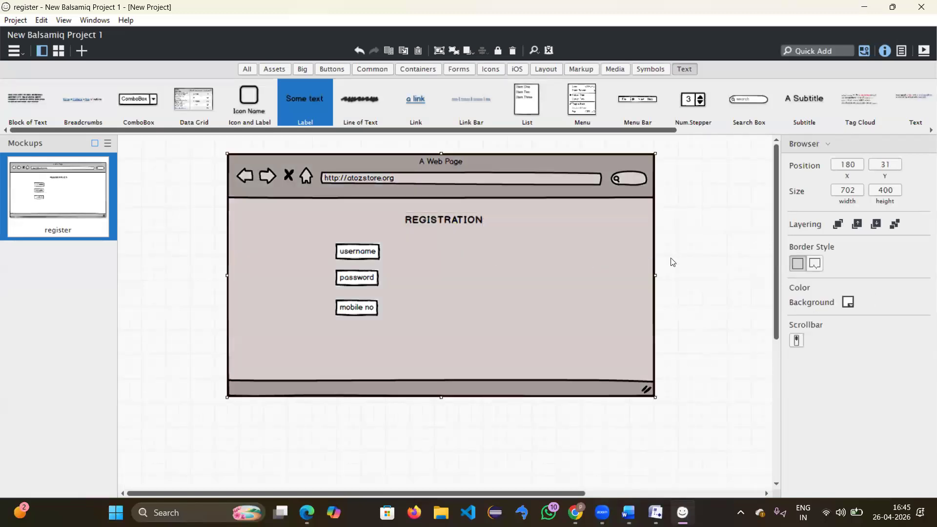
Step: Give the browser area a cyan background and a vertical scrollbar, keeping a plain bottom edge
{"action": "left_click", "coordinate": [702, 261]}
{"action": "left_click", "coordinate": [432, 269]}
{"action": "left_click", "coordinate": [847, 302]}
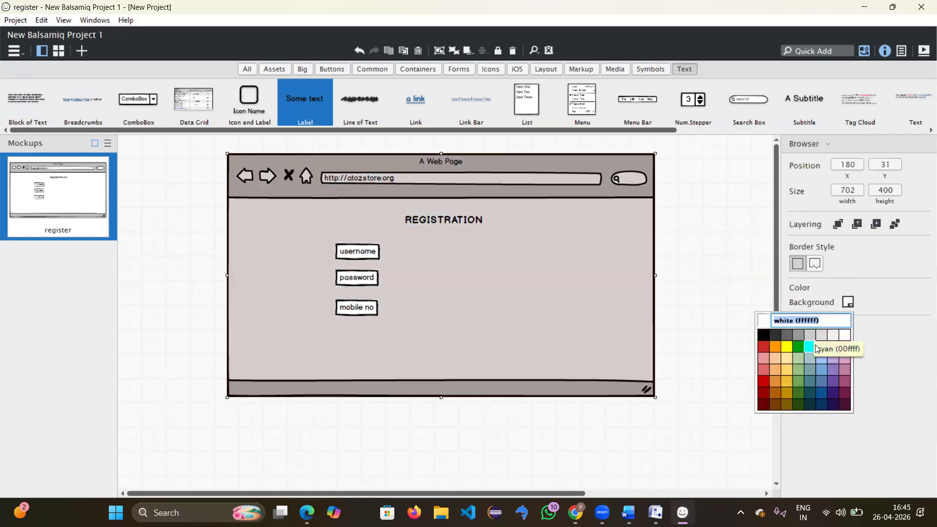
{"action": "left_click", "coordinate": [816, 349]}
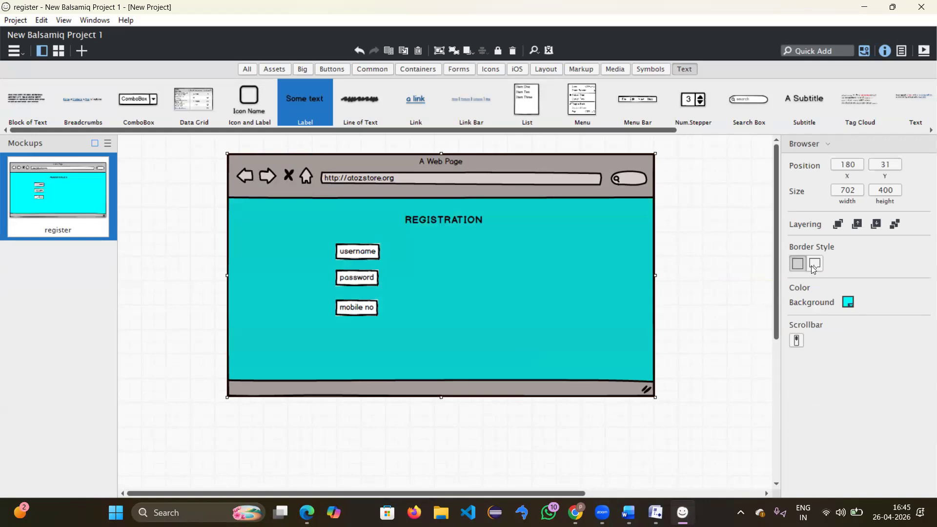
{"action": "left_click", "coordinate": [813, 266]}
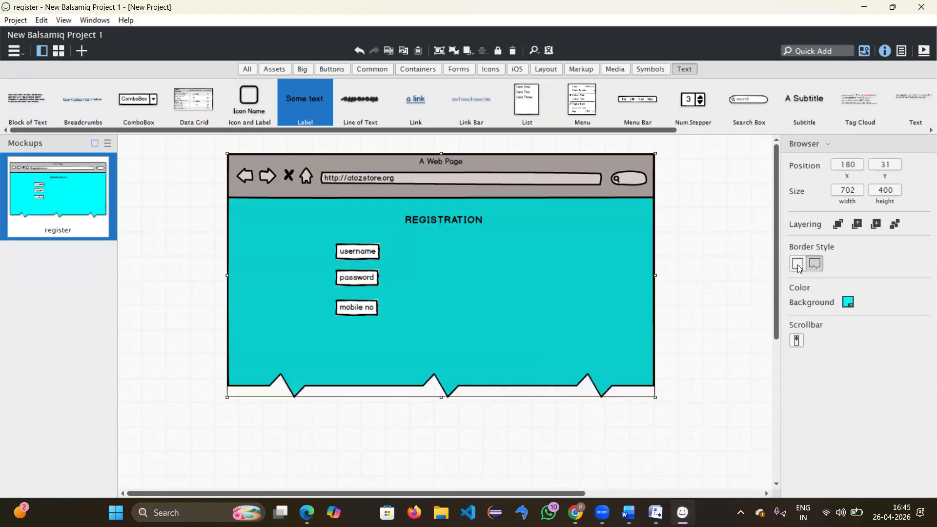
{"action": "left_click", "coordinate": [798, 265]}
{"action": "left_click", "coordinate": [796, 340]}
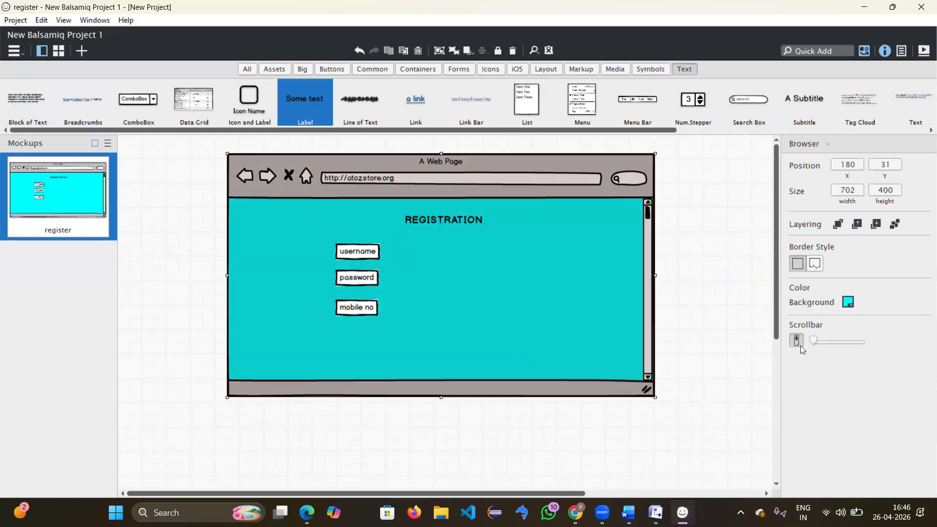
{"action": "left_click_drag", "start_coordinate": [814, 342], "coordinate": [782, 353]}
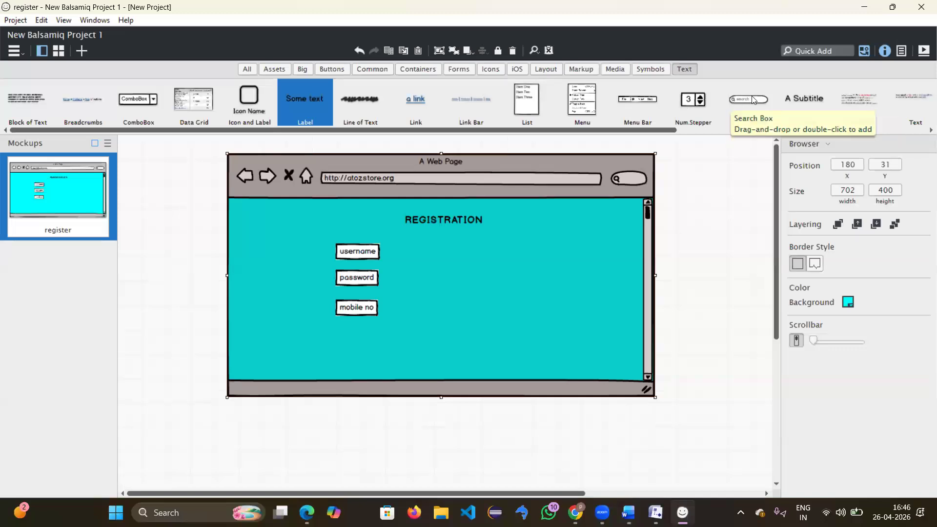
{"action": "left_click", "coordinate": [752, 100]}
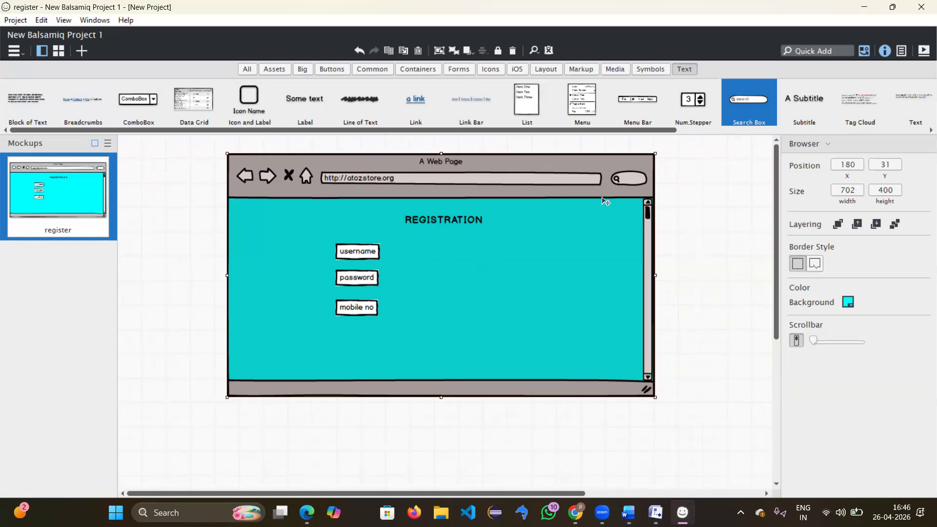
Step: Place empty Text Input boxes beside the username, password and mobile no labels
{"action": "left_click_drag", "start_coordinate": [599, 131], "coordinate": [795, 141]}
{"action": "left_click_drag", "start_coordinate": [697, 96], "coordinate": [439, 242]}
{"action": "left_click_drag", "start_coordinate": [650, 140], "coordinate": [439, 273]}
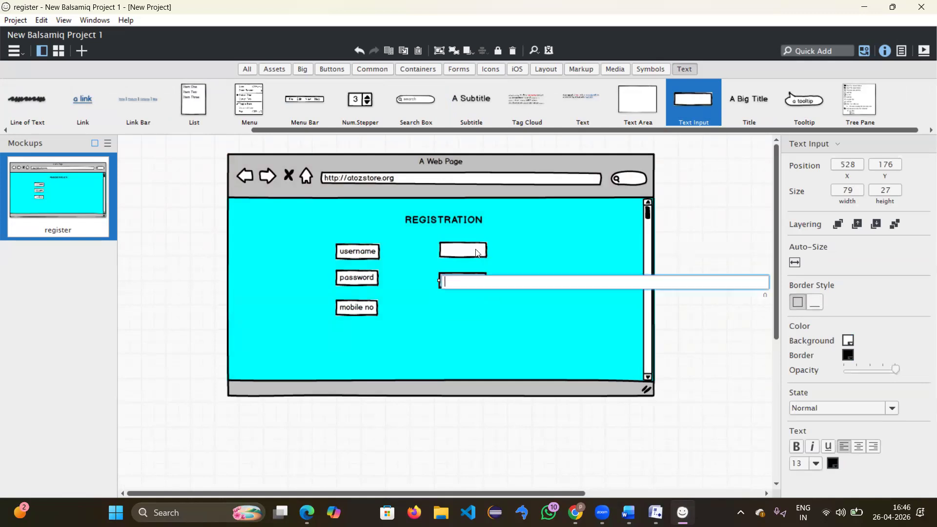
{"action": "left_click_drag", "start_coordinate": [694, 126], "coordinate": [439, 303]}
{"action": "key", "text": "Return"}
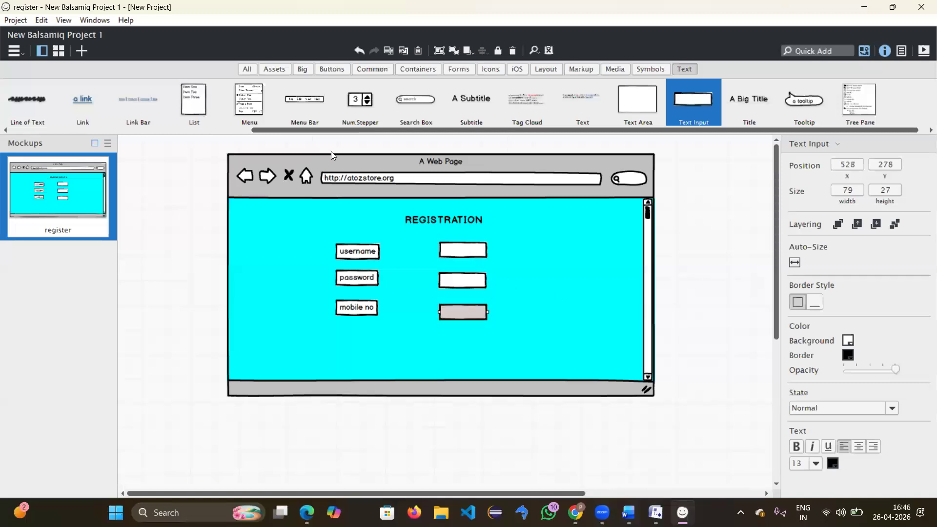
{"action": "scroll", "coordinate": [284, 123], "scroll_direction": "up", "scroll_amount": 5}
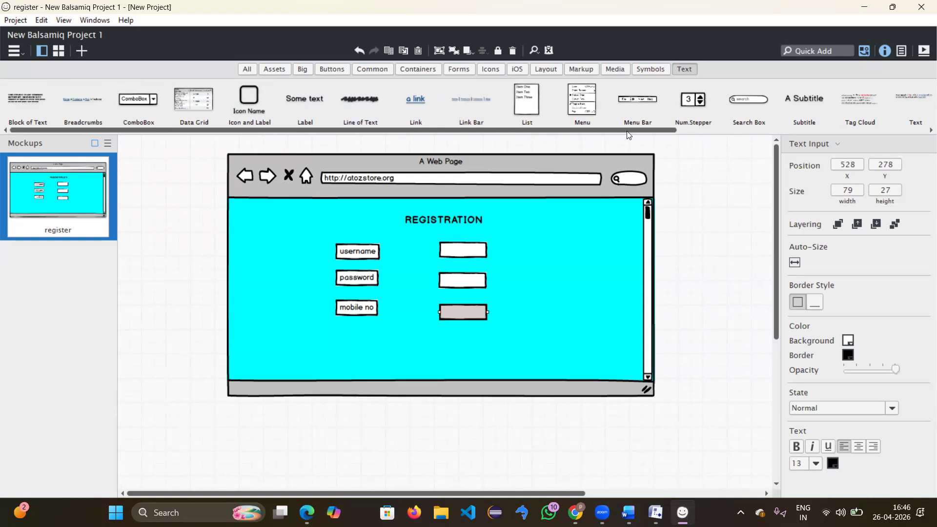
Step: Add a Button labelled 'register' below the form fields
{"action": "left_click", "coordinate": [803, 51]}
{"action": "type", "text": "butt"}
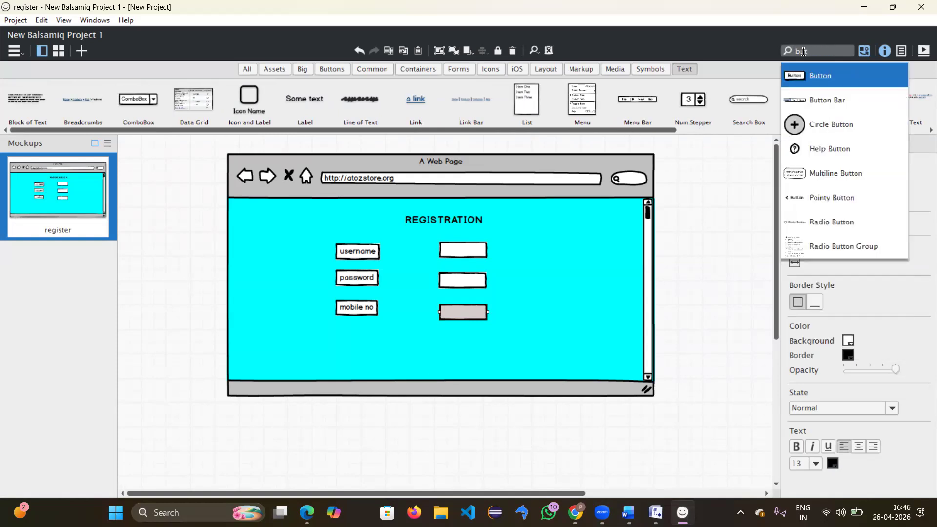
{"action": "left_click", "coordinate": [819, 76]}
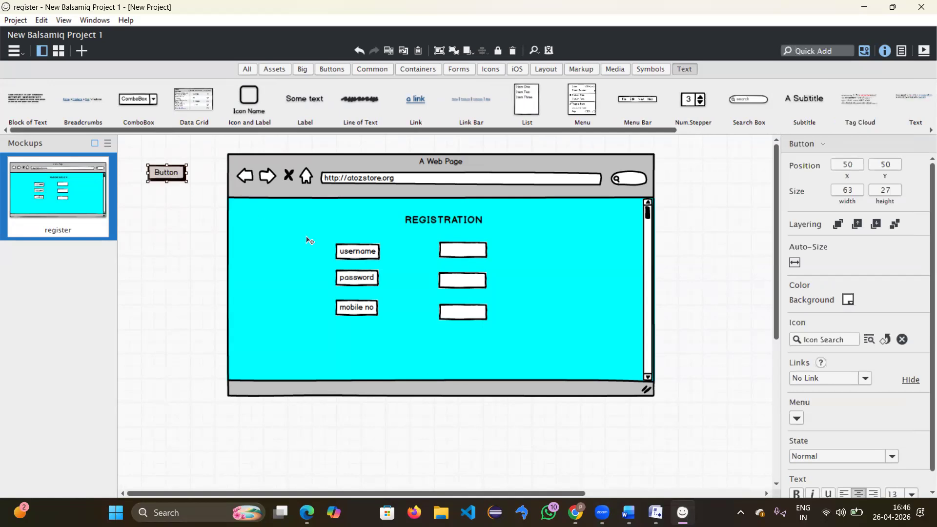
{"action": "left_click", "coordinate": [426, 345]}
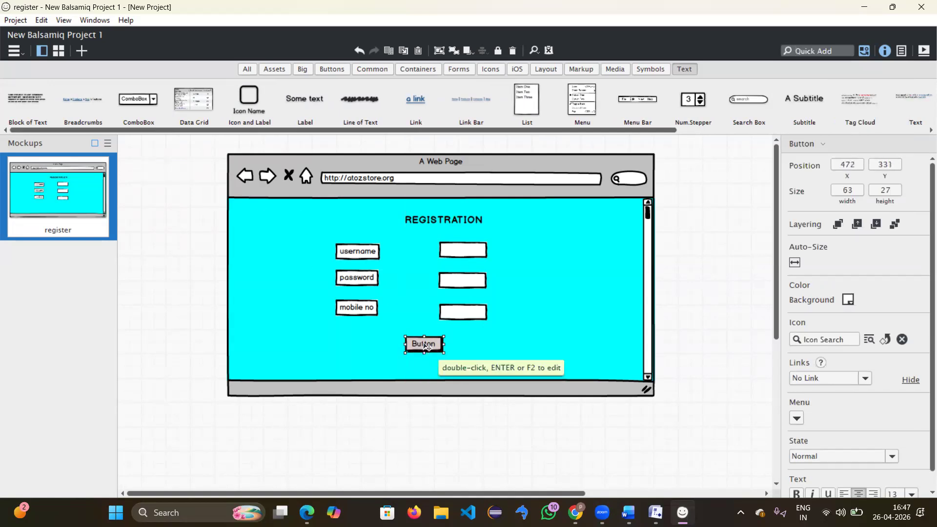
{"action": "double_click", "coordinate": [426, 345]}
{"action": "type", "text": "reg"}
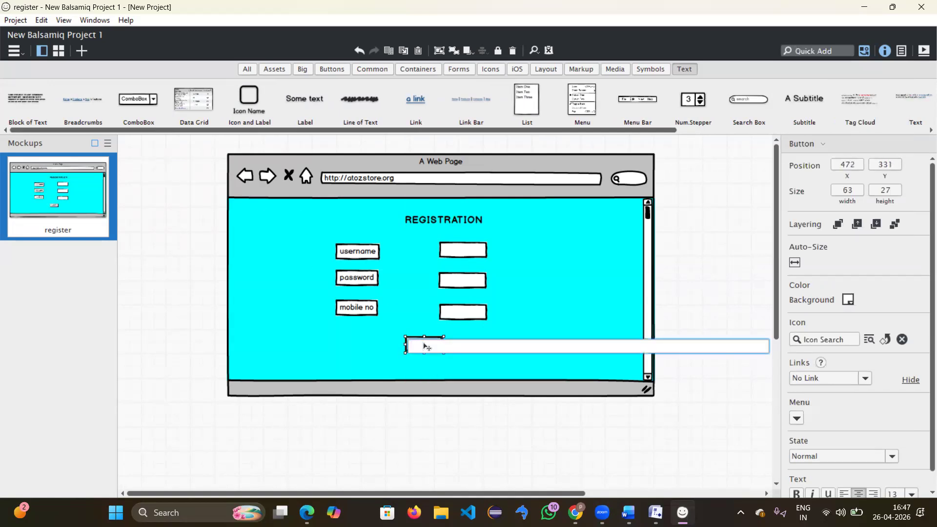
{"action": "type", "text": "ister"}
{"action": "key", "text": "Return"}
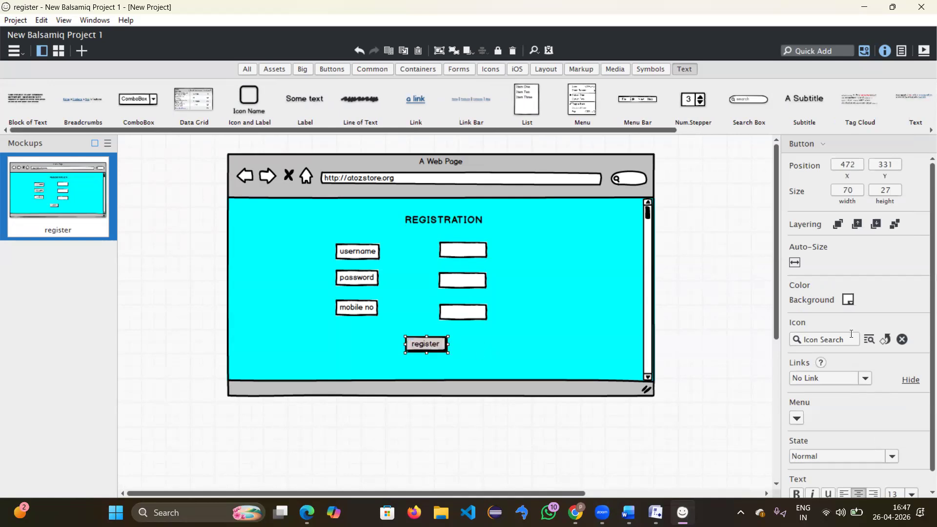
Step: Set the register button's background colour to blue
{"action": "left_click", "coordinate": [849, 301]}
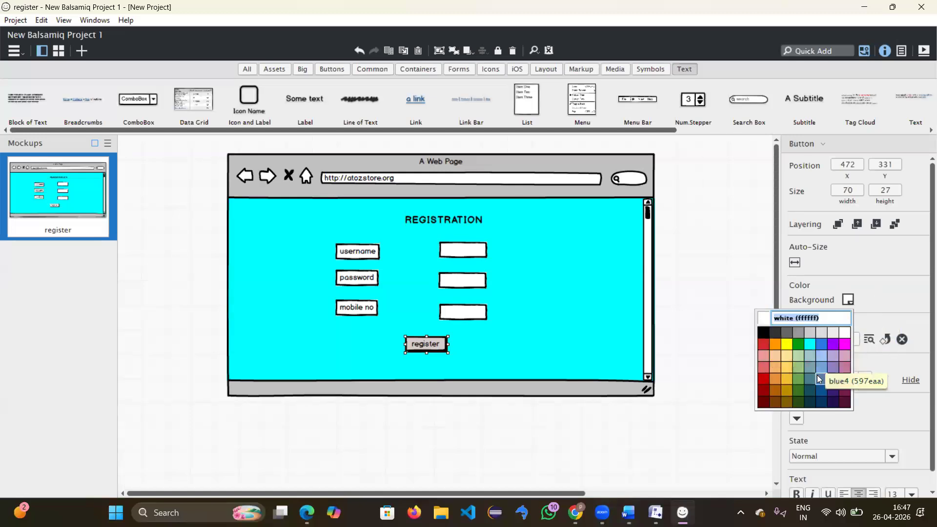
{"action": "left_click", "coordinate": [821, 345]}
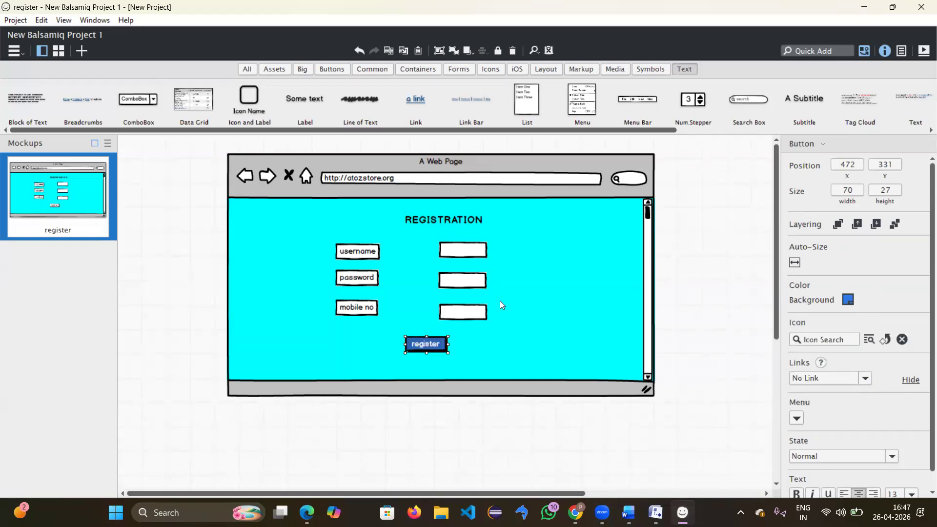
{"action": "left_click", "coordinate": [459, 220]}
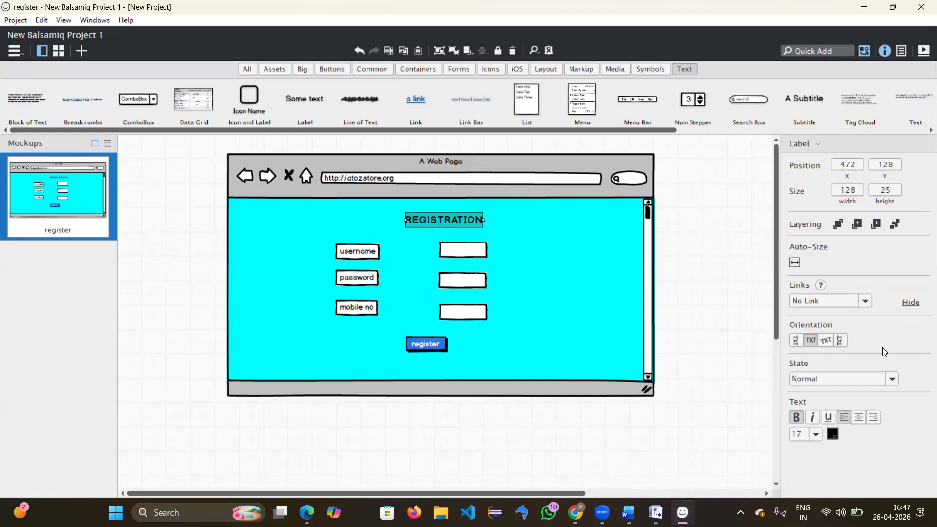
{"action": "left_click", "coordinate": [833, 434]}
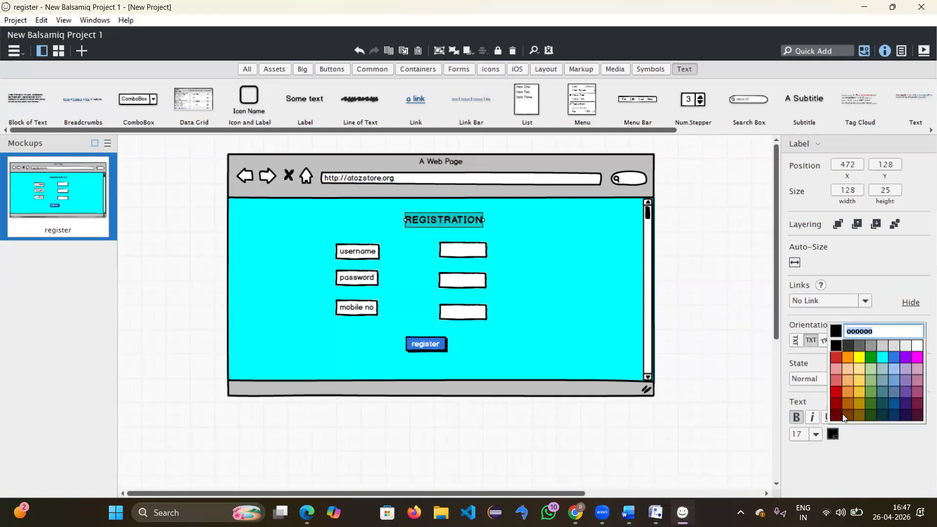
{"action": "left_click", "coordinate": [897, 354]}
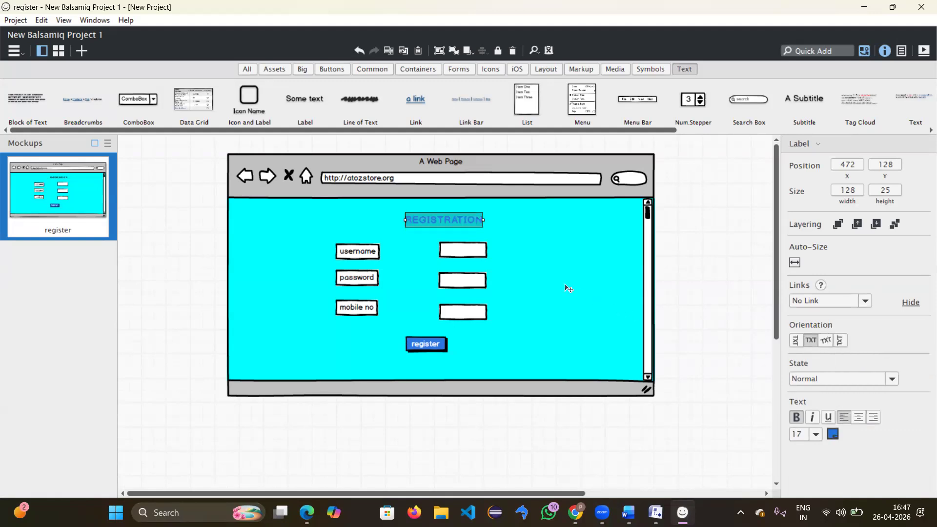
{"action": "left_click", "coordinate": [566, 287]}
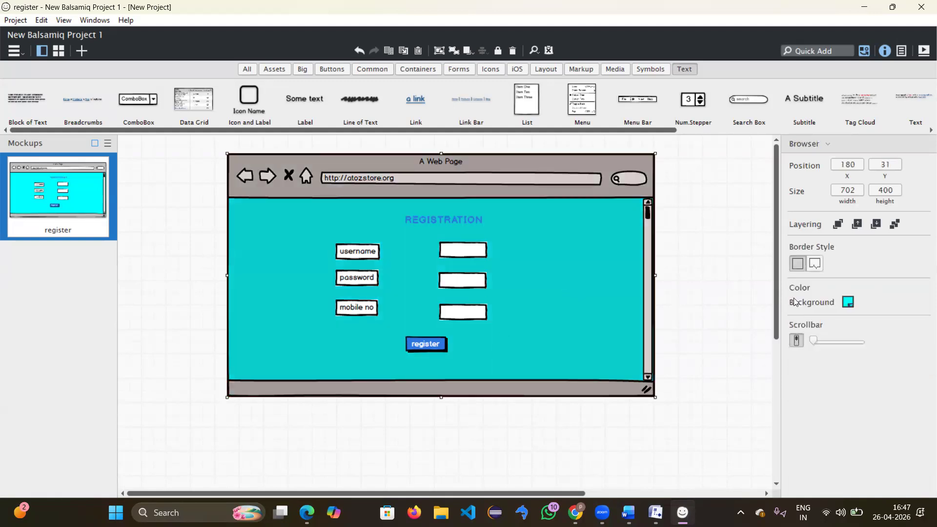
{"action": "left_click", "coordinate": [426, 350]}
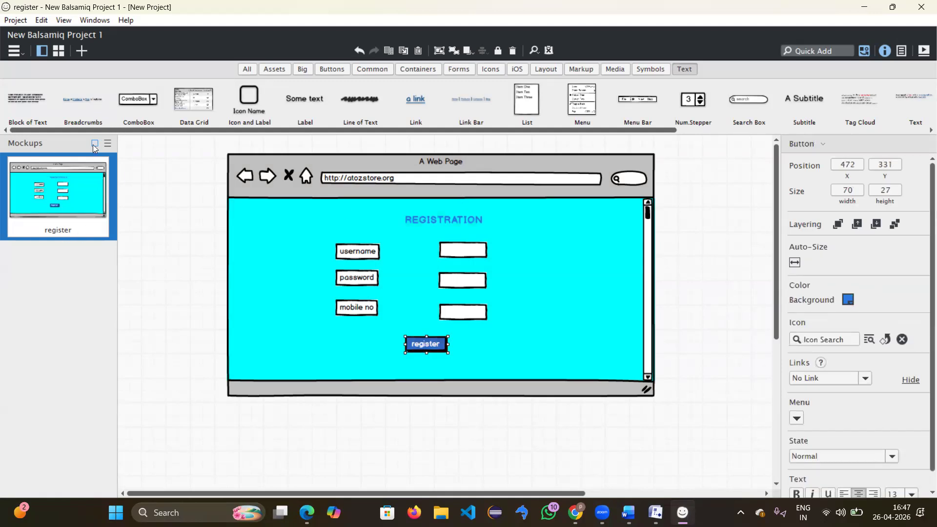
Step: Add a new blank mockup renamed 'login', then return to the register mockup
{"action": "left_click", "coordinate": [81, 54]}
{"action": "left_click", "coordinate": [78, 317]}
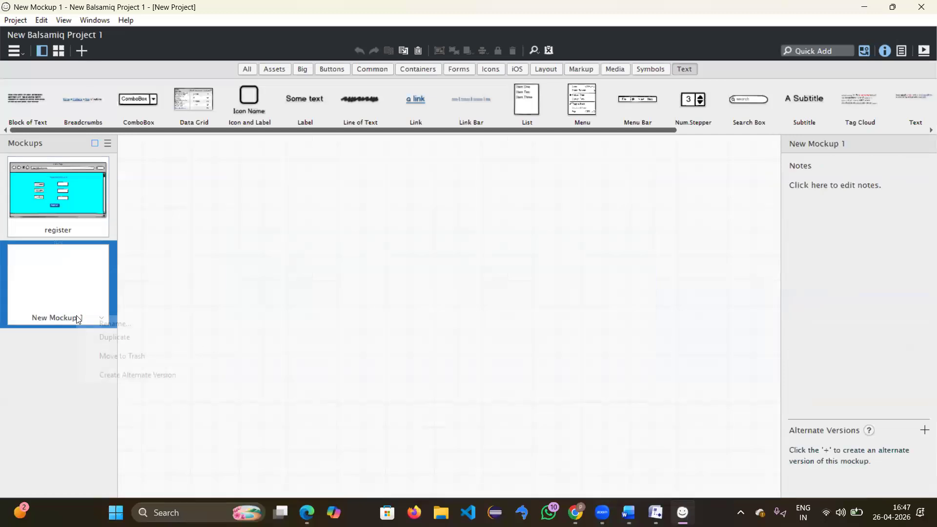
{"action": "left_click", "coordinate": [97, 325]}
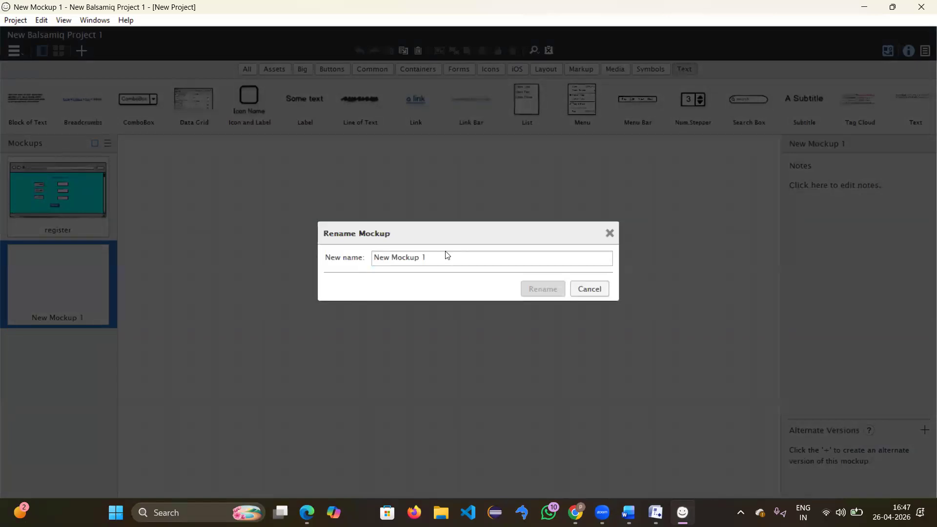
{"action": "left_click_drag", "start_coordinate": [422, 257], "coordinate": [355, 266]}
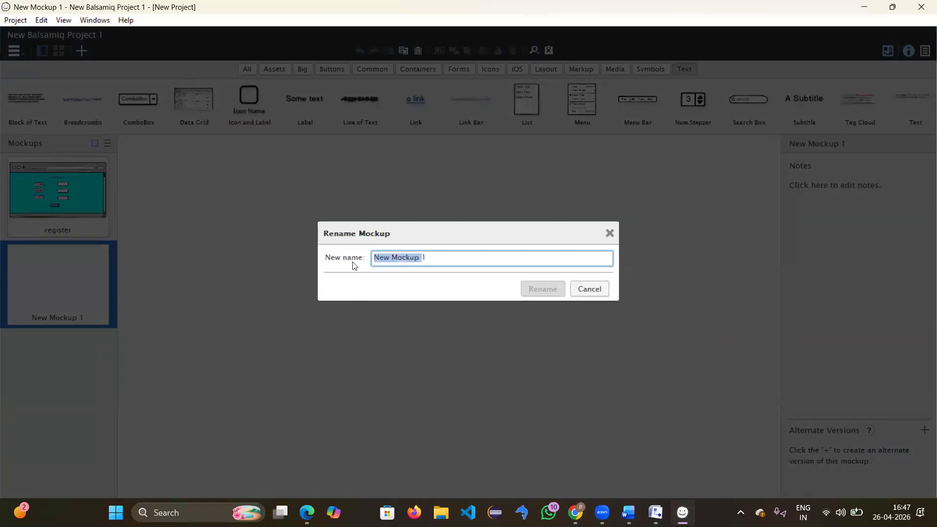
{"action": "key", "text": "Right"}
{"action": "key", "text": "BackSpace"}
{"action": "key", "text": "BackSpace"}
{"action": "key", "text": "BackSpace"}
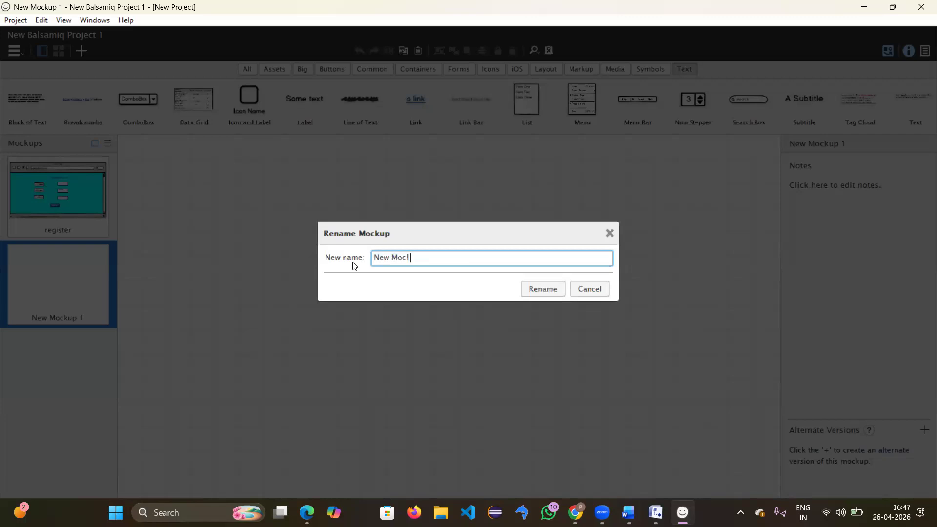
{"action": "key", "text": "BackSpace"}
{"action": "key", "text": "BackSpace"}
{"action": "key", "text": "BackSpace"}
{"action": "key", "text": "BackSpace"}
{"action": "key", "text": "BackSpace"}
{"action": "key", "text": "BackSpace"}
{"action": "key", "text": "BackSpace"}
{"action": "type", "text": "login"}
{"action": "key", "text": "Return"}
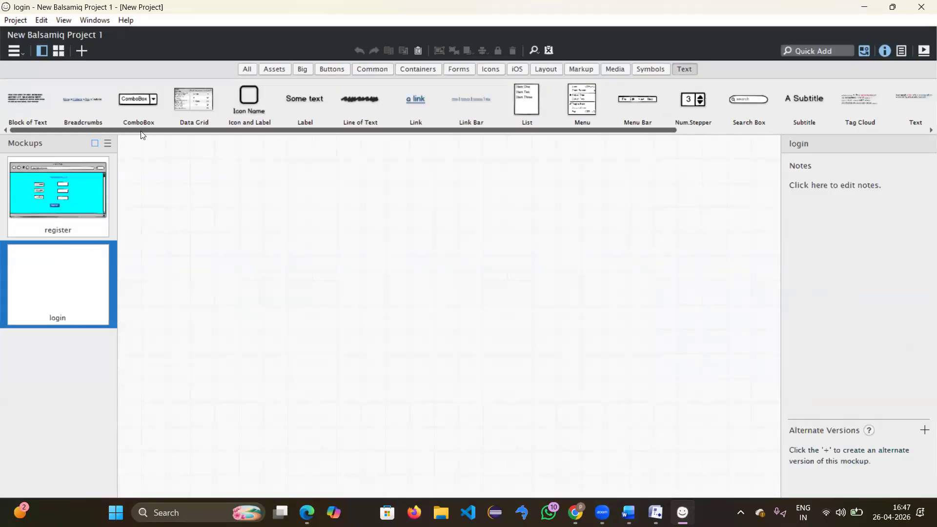
{"action": "left_click", "coordinate": [54, 172]}
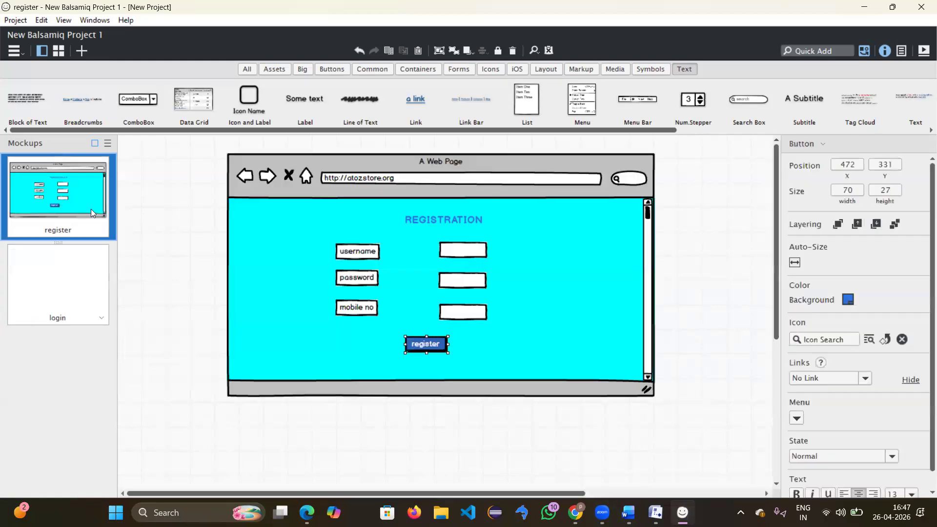
Step: Trash the empty login mockup and duplicate register, renaming the copy 'login'
{"action": "right_click", "coordinate": [78, 308]}
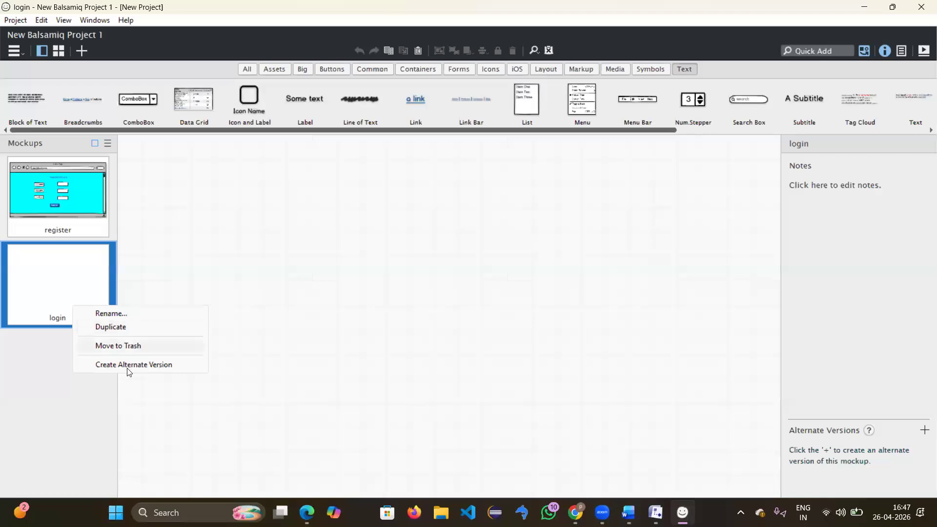
{"action": "left_click", "coordinate": [126, 347]}
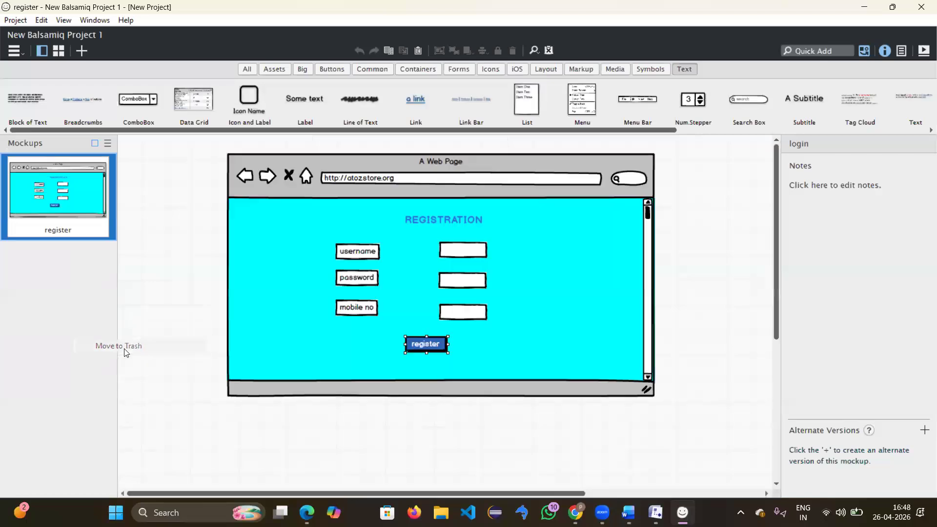
{"action": "right_click", "coordinate": [87, 192]}
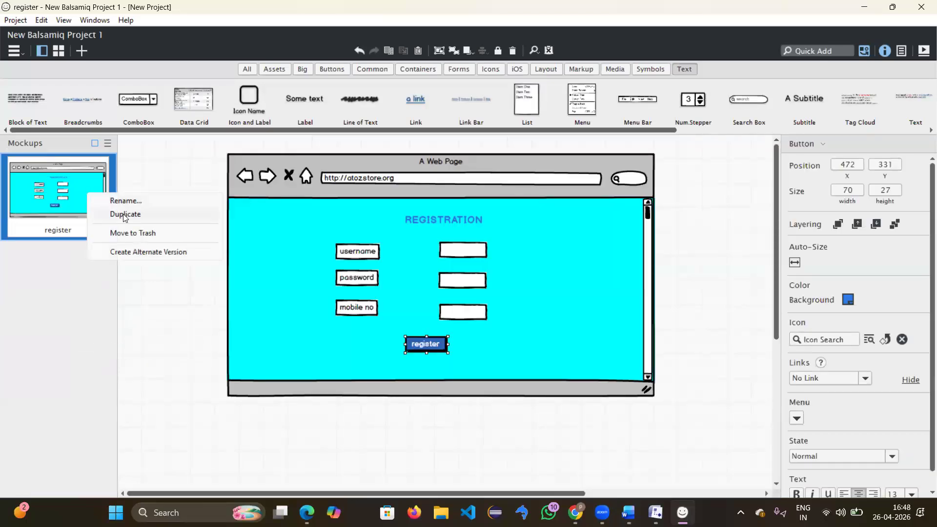
{"action": "left_click", "coordinate": [125, 215]}
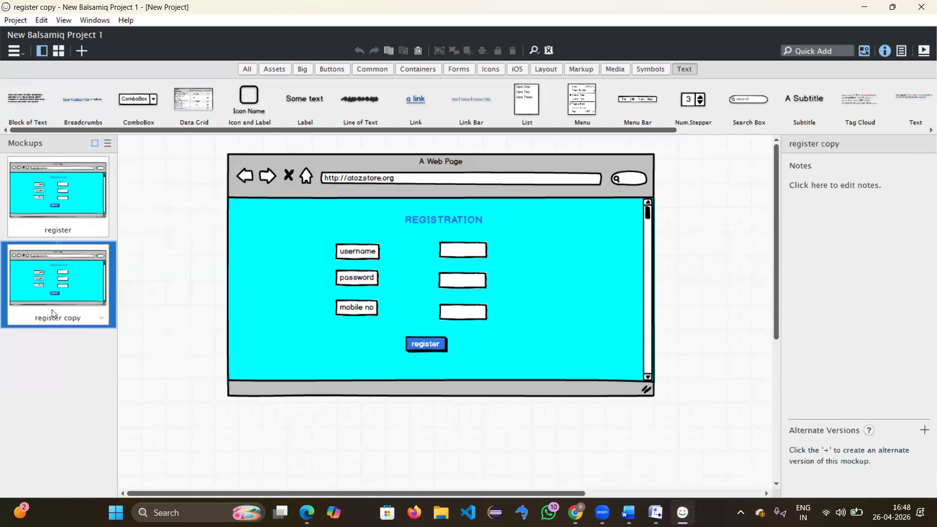
{"action": "right_click", "coordinate": [70, 320]}
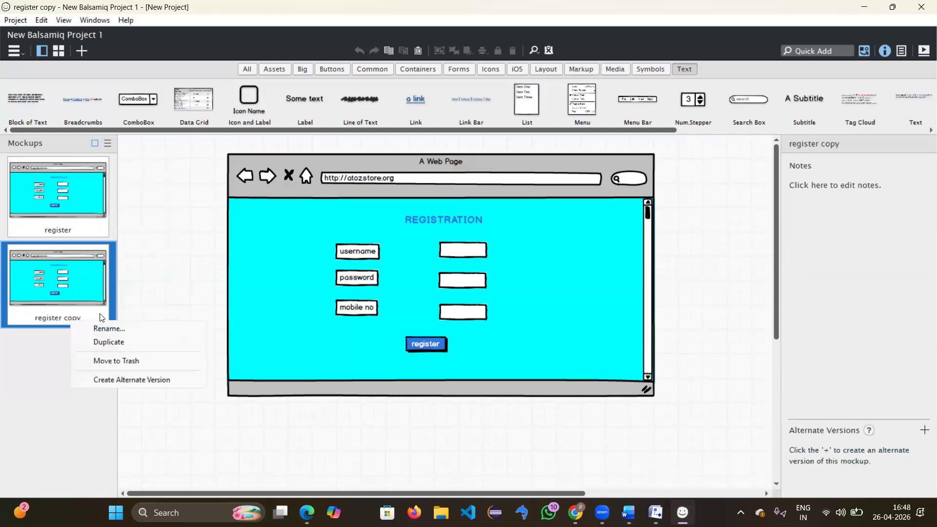
{"action": "left_click", "coordinate": [128, 330]}
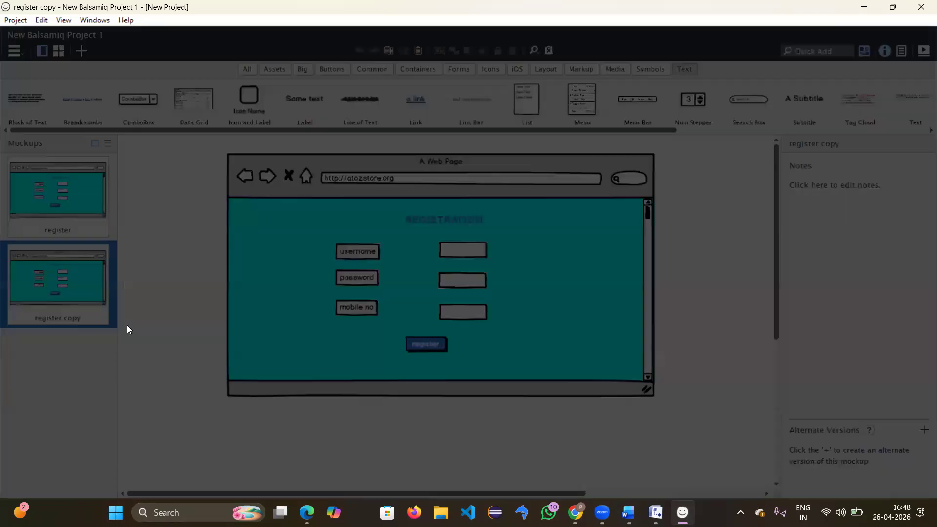
{"action": "key", "text": "BackSpace"}
{"action": "type", "text": "login"}
{"action": "key", "text": "Return"}
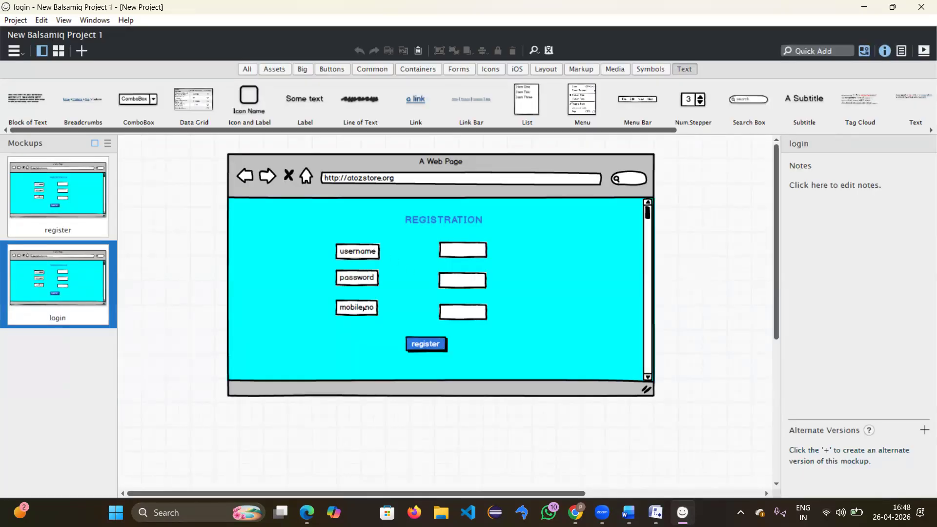
Step: Delete the mobile no label and the third text input box
{"action": "left_click", "coordinate": [364, 308]}
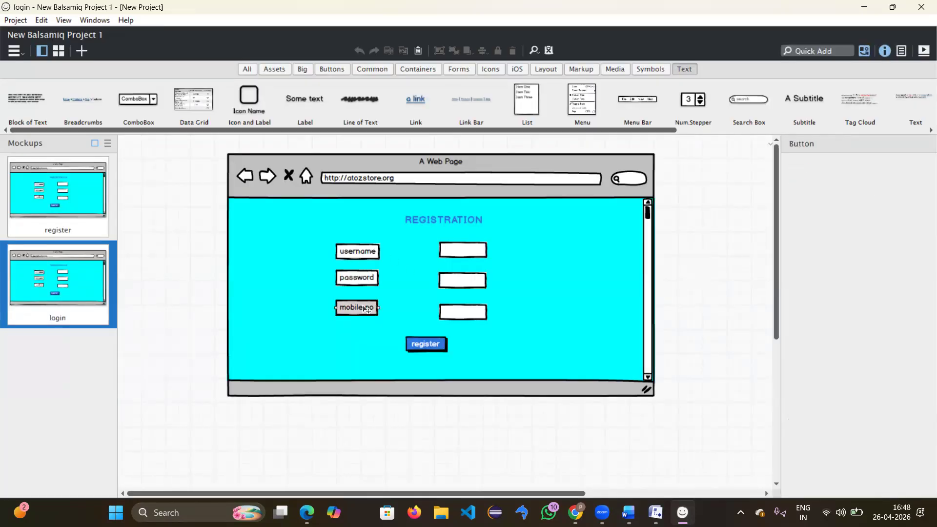
{"action": "key", "text": "Delete"}
{"action": "left_click", "coordinate": [461, 315]}
{"action": "key", "text": "Delete"}
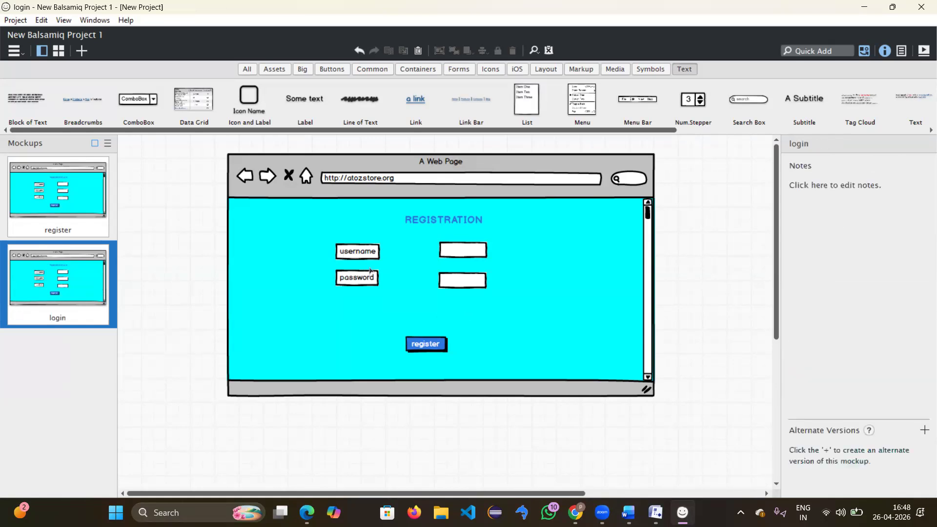
Step: Change the REGISTRATION heading text to LOGIN
{"action": "left_click", "coordinate": [463, 219]}
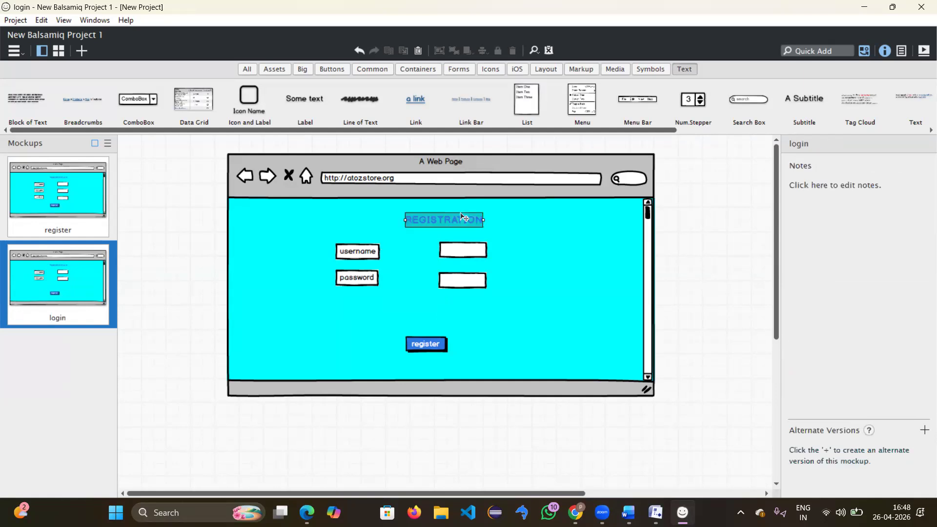
{"action": "key", "text": "Delete"}
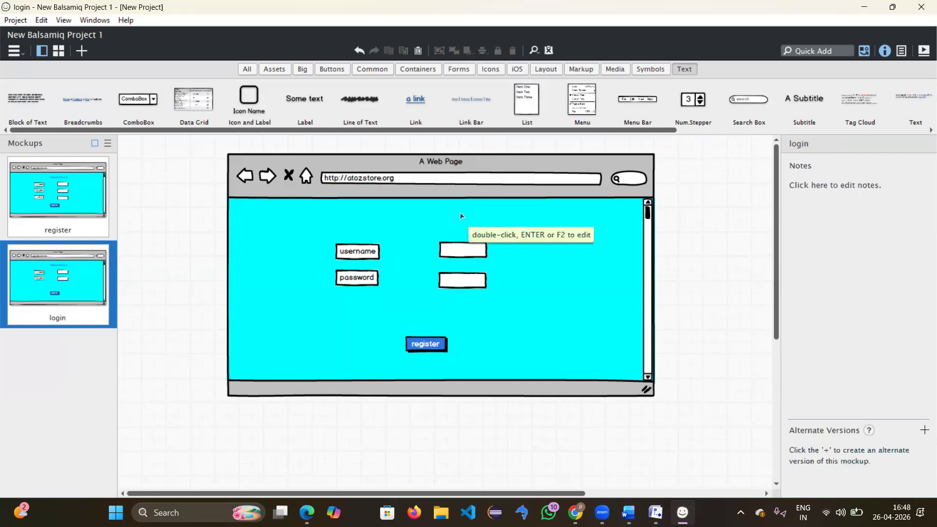
{"action": "key", "text": "ctrl+z"}
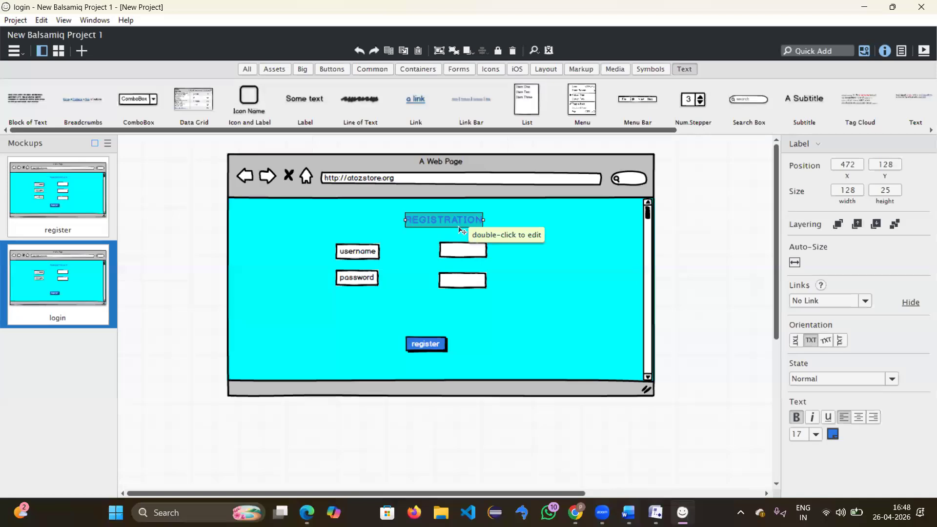
{"action": "double_click", "coordinate": [467, 224]}
{"action": "type", "text": "LO"}
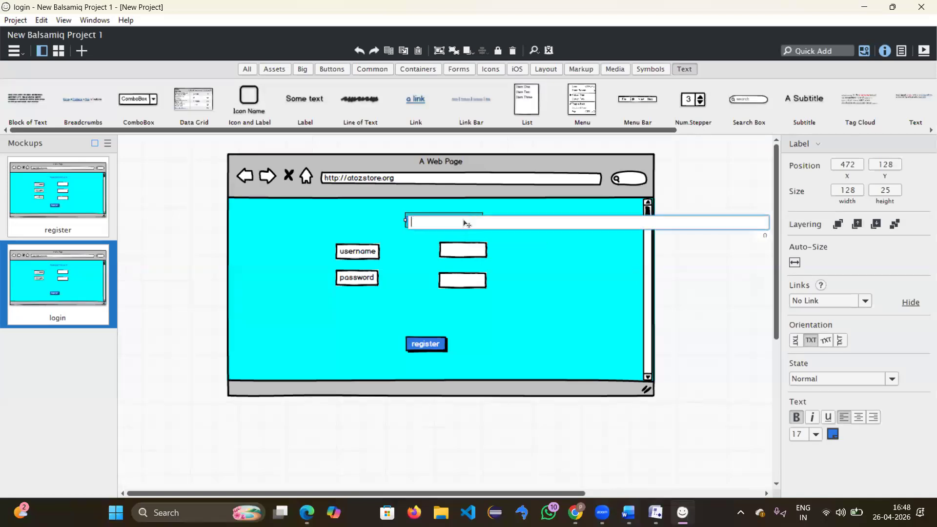
{"action": "type", "text": "GIN"}
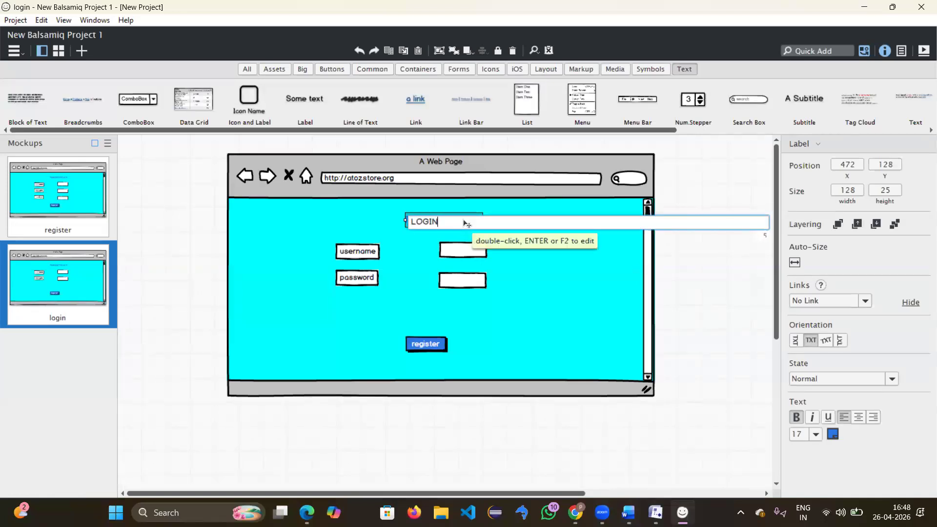
{"action": "key", "text": "Return"}
{"action": "left_click", "coordinate": [548, 289]}
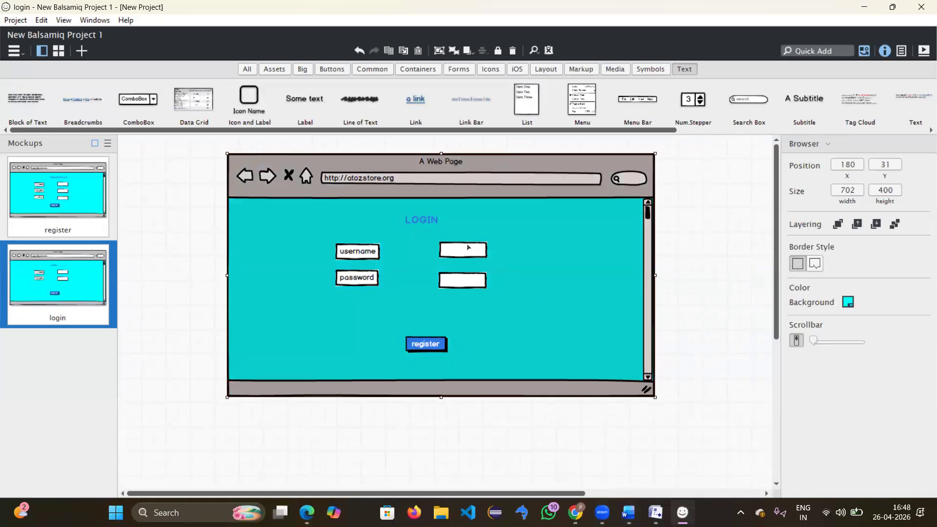
Step: Change the register button's text to LOGIN
{"action": "left_click", "coordinate": [426, 344]}
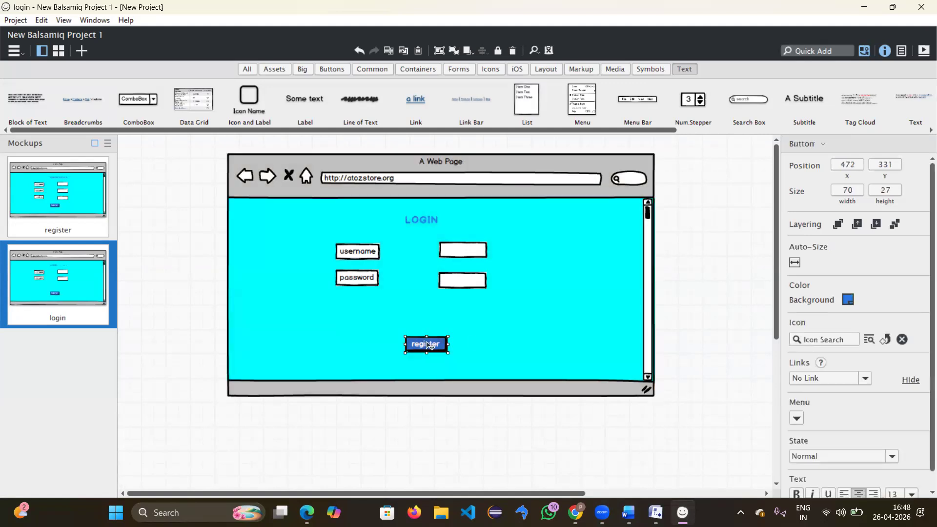
{"action": "double_click", "coordinate": [428, 344]}
{"action": "key", "text": "BackSpace"}
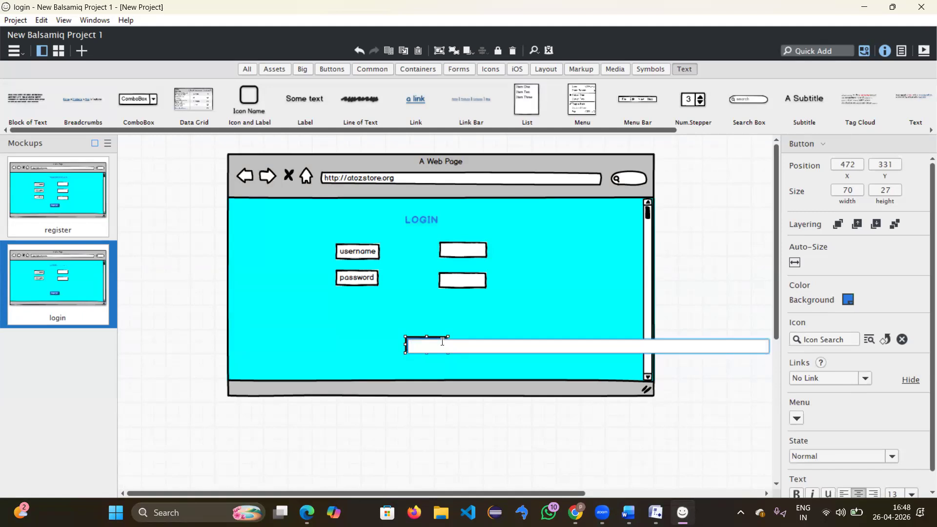
{"action": "type", "text": "LOGIN"}
{"action": "key", "text": "Return"}
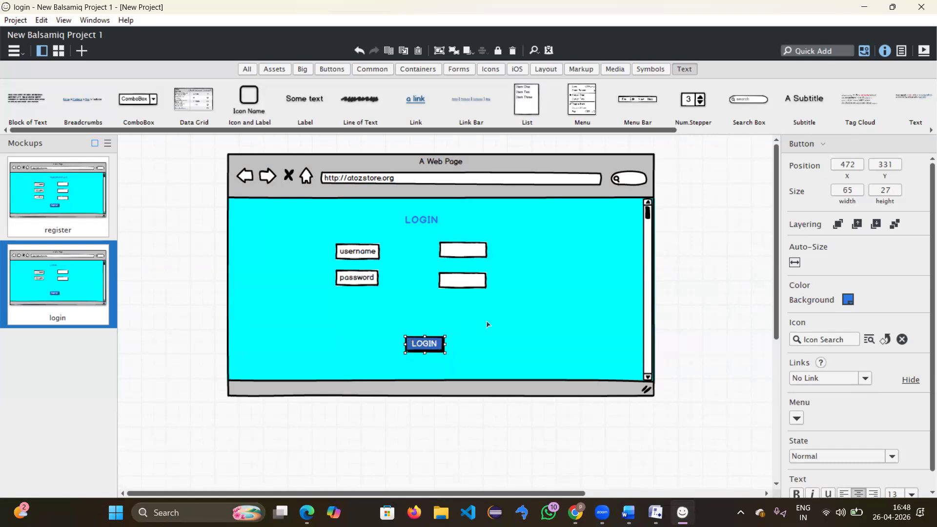
{"action": "left_click", "coordinate": [489, 325]}
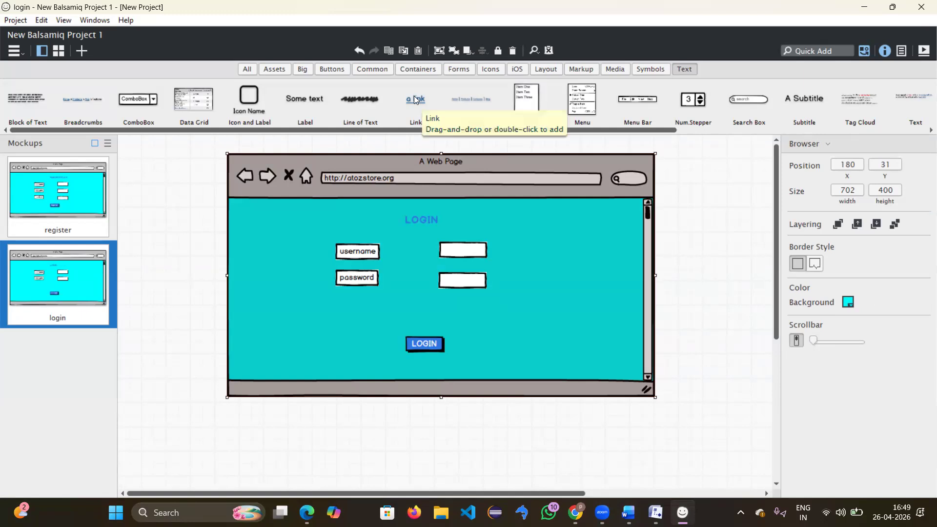
Step: Add a 'forget password' link below the password field
{"action": "left_click_drag", "start_coordinate": [415, 100], "coordinate": [390, 303]}
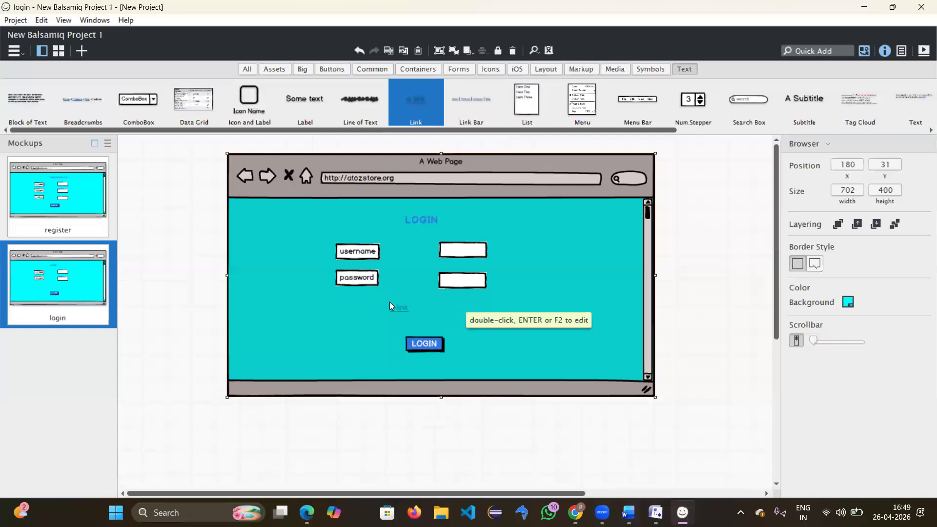
{"action": "double_click", "coordinate": [389, 302]}
{"action": "key", "text": "BackSpace"}
{"action": "type", "text": "forge"}
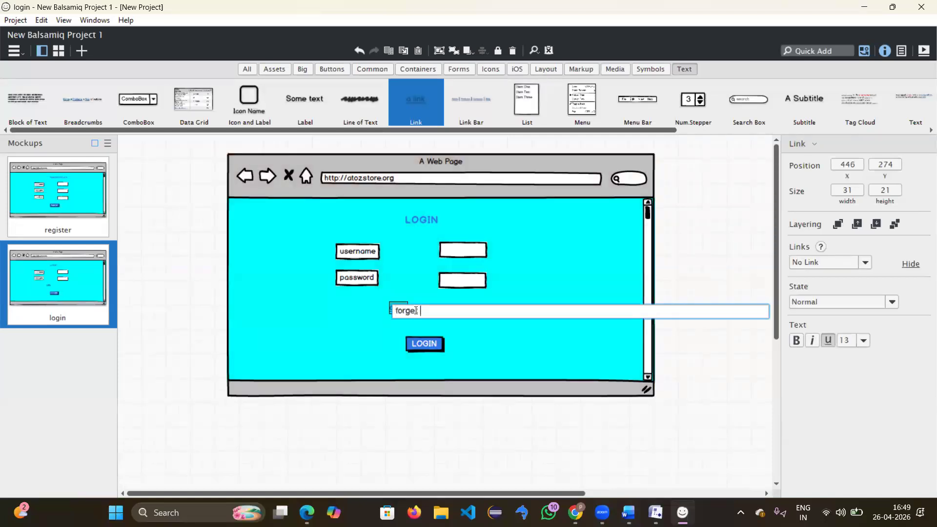
{"action": "type", "text": "t password"}
{"action": "key", "text": "Return"}
{"action": "left_click", "coordinate": [496, 324]}
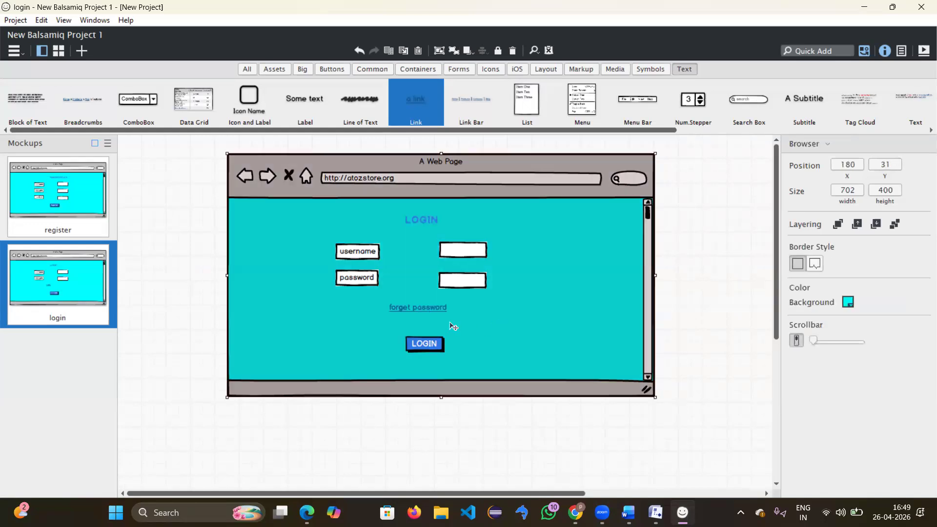
{"action": "left_click", "coordinate": [412, 309]}
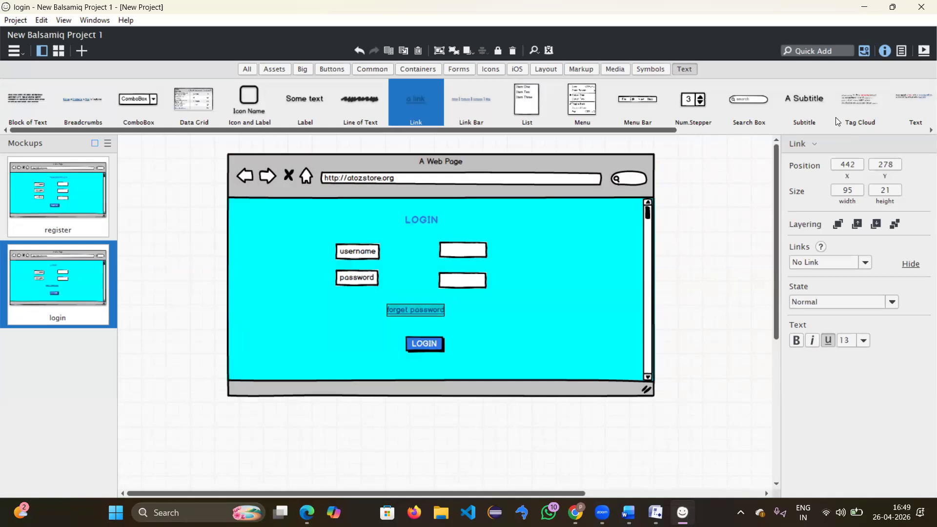
Step: Switch the UI library through Symbols and Media to the Icons category
{"action": "key", "text": "super+shift+s"}
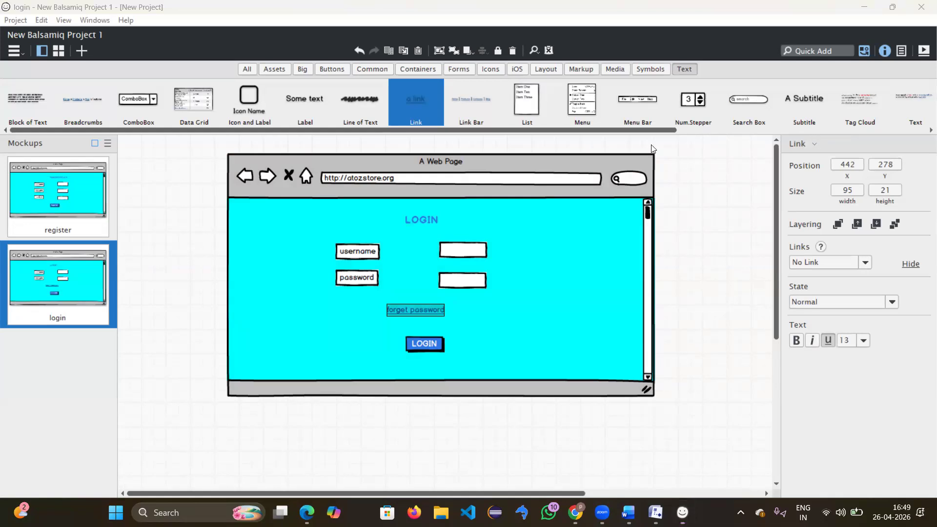
{"action": "left_click_drag", "start_coordinate": [632, 134], "coordinate": [793, 132]}
{"action": "left_click_drag", "start_coordinate": [396, 195], "coordinate": [305, 198]}
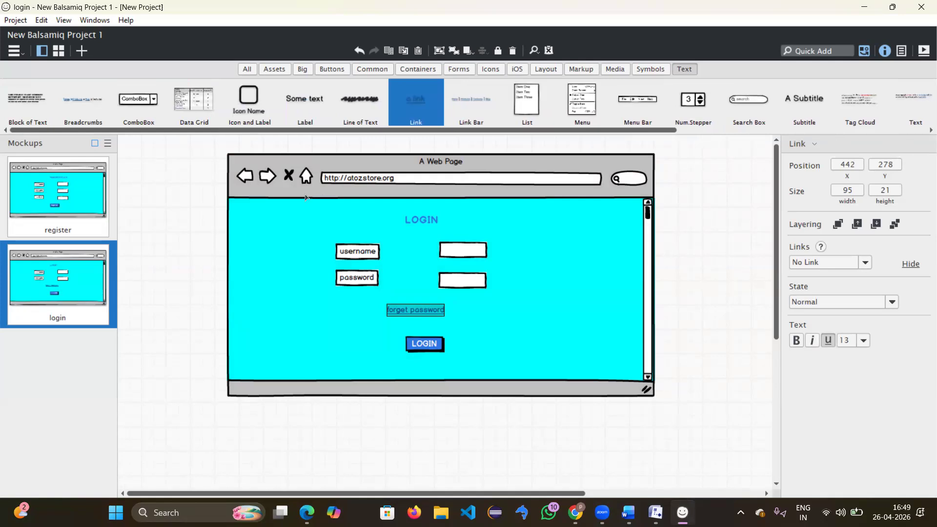
{"action": "left_click", "coordinate": [654, 70]}
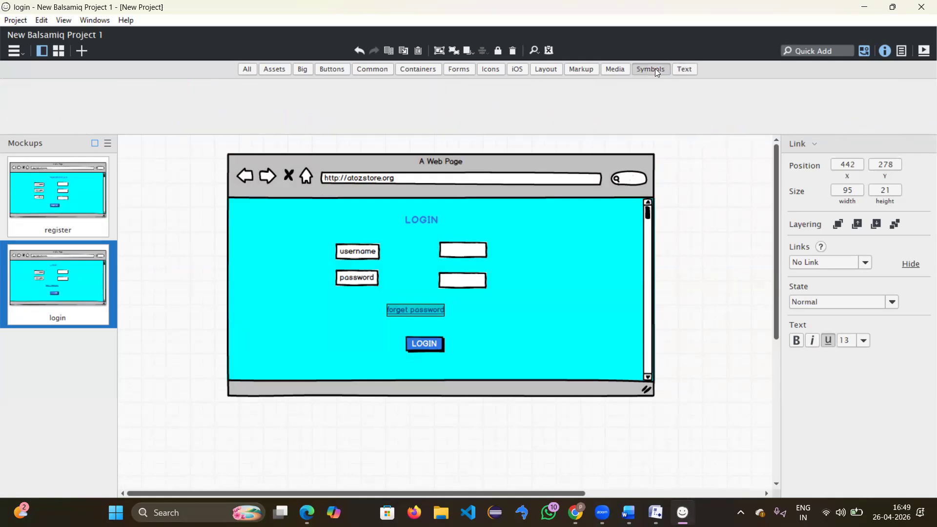
{"action": "left_click", "coordinate": [616, 69]}
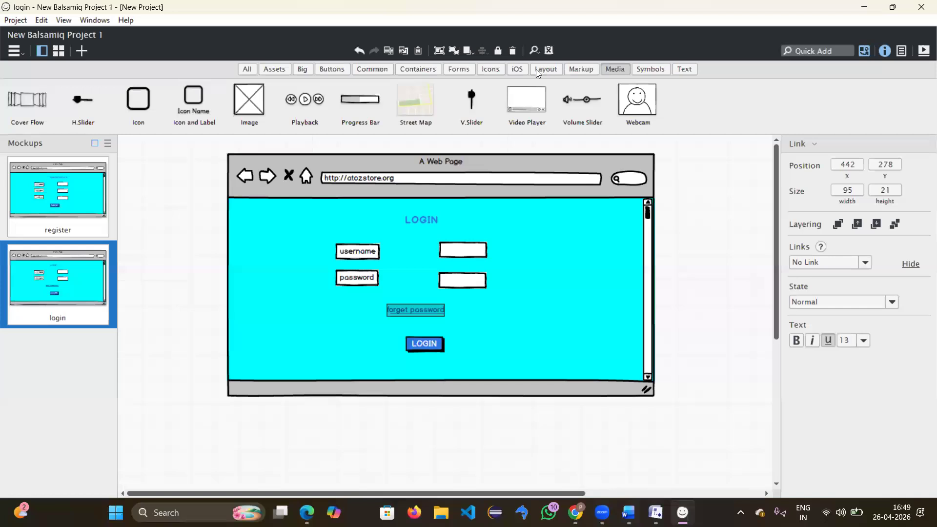
{"action": "left_click", "coordinate": [492, 70]}
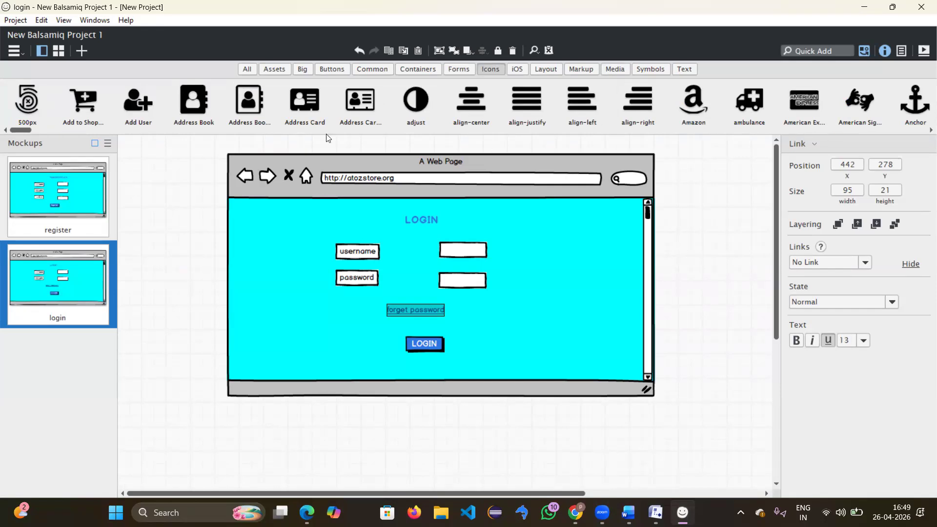
{"action": "left_click_drag", "start_coordinate": [23, 131], "coordinate": [54, 129]}
Step: Duplicate the login mockup and rename the copy 'product catlog'
{"action": "right_click", "coordinate": [52, 281]}
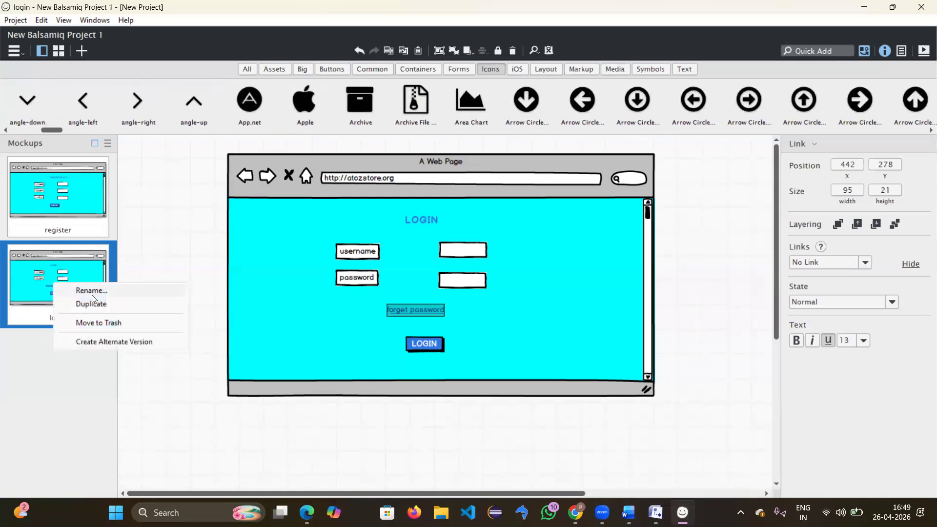
{"action": "left_click", "coordinate": [99, 307]}
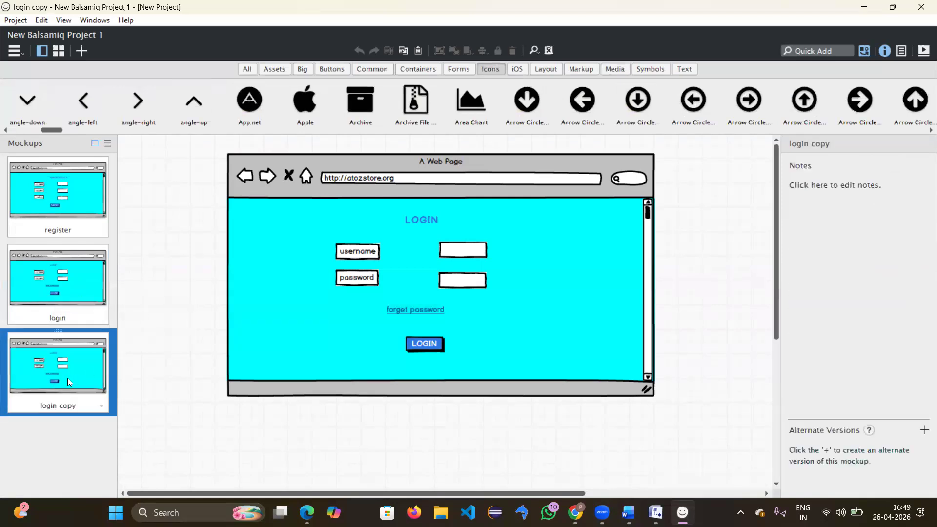
{"action": "double_click", "coordinate": [67, 377]}
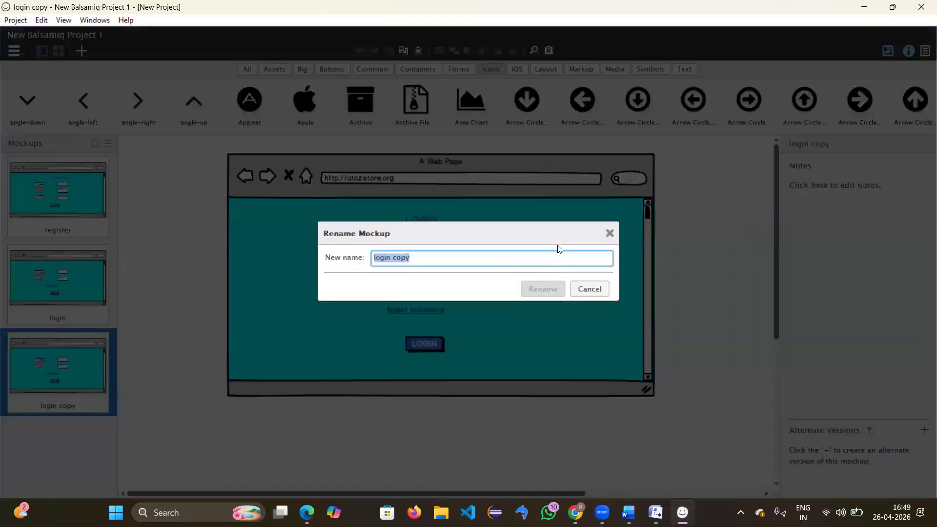
{"action": "key", "text": "BackSpace"}
{"action": "type", "text": "prof"}
{"action": "key", "text": "BackSpace"}
{"action": "type", "text": "ducts"}
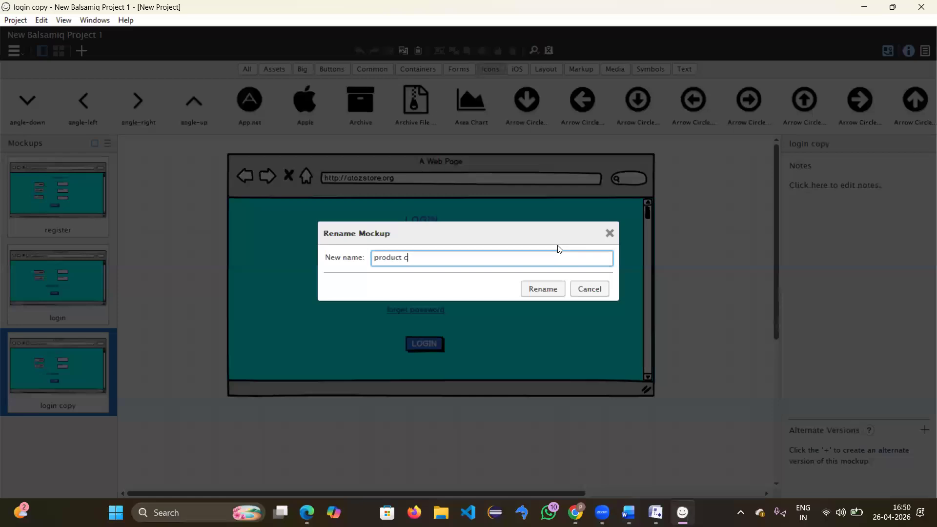
{"action": "type", "text": "og"}
{"action": "key", "text": "Return"}
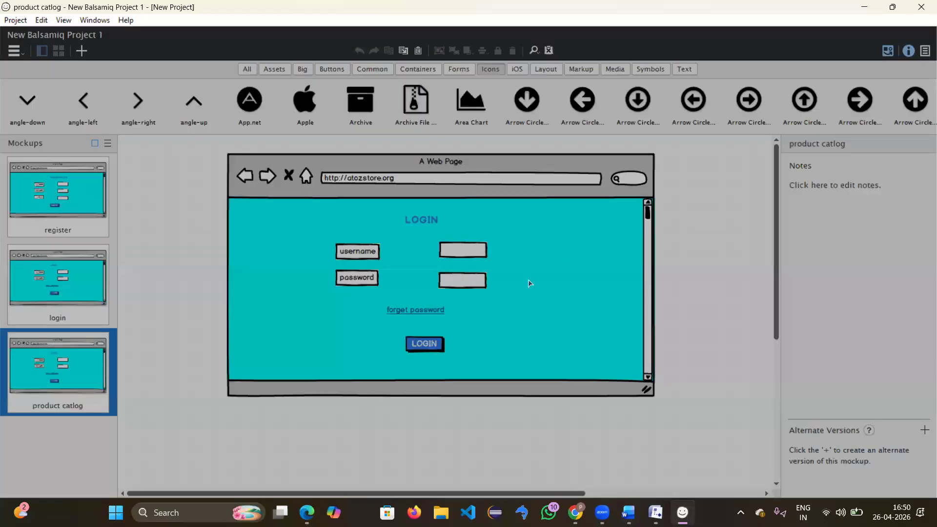
Step: Delete the username label and the top input box from product catlog
{"action": "left_click", "coordinate": [353, 255]}
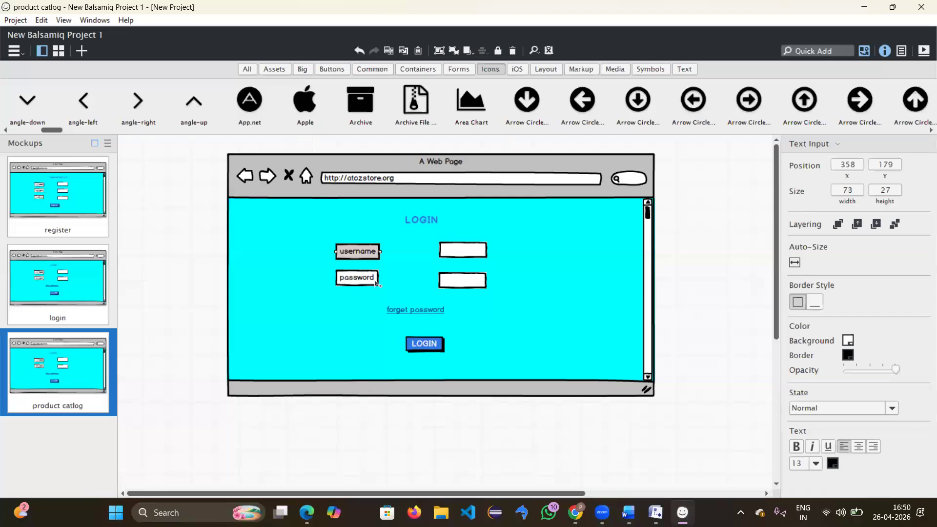
{"action": "key", "text": "Delete"}
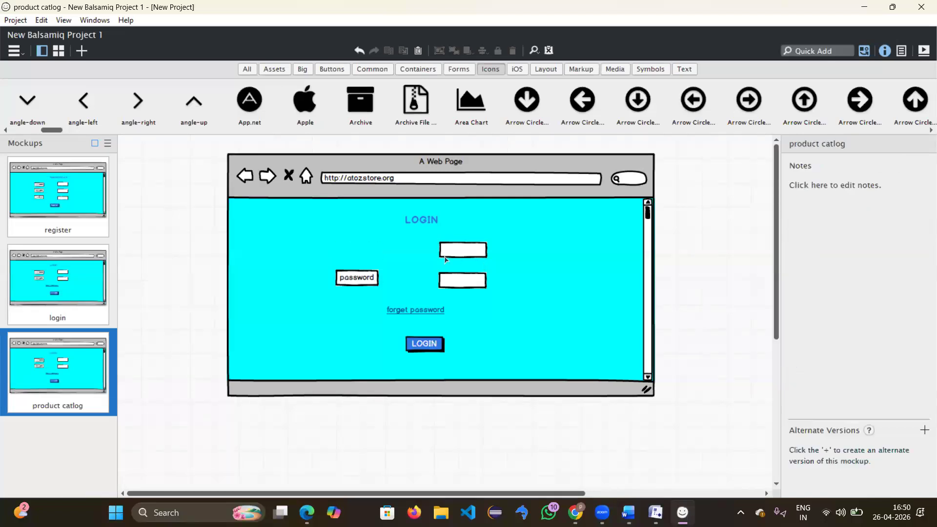
{"action": "left_click", "coordinate": [348, 283]}
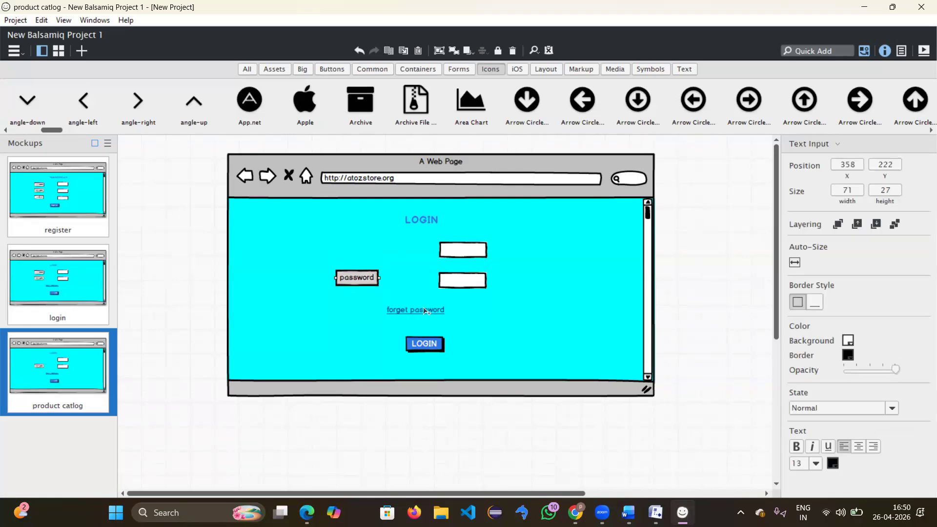
{"action": "key", "text": "Escape"}
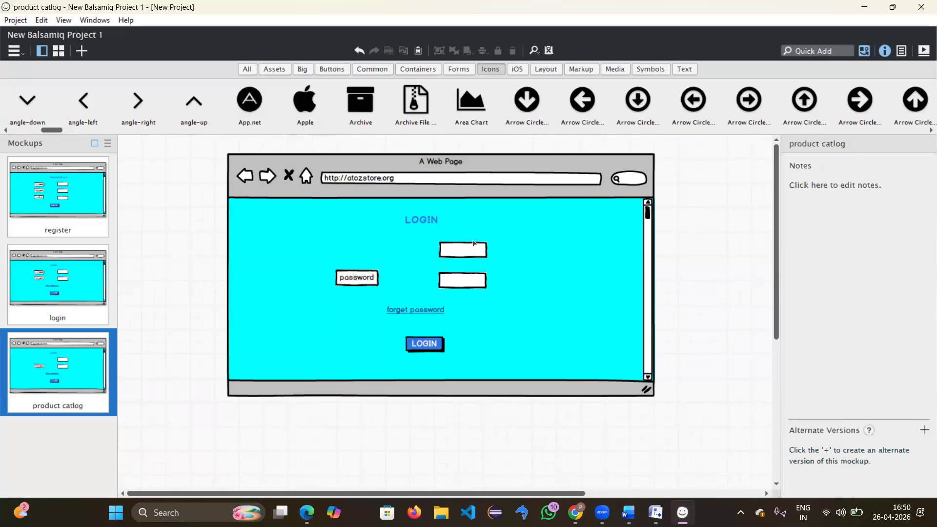
{"action": "left_click", "coordinate": [472, 250]}
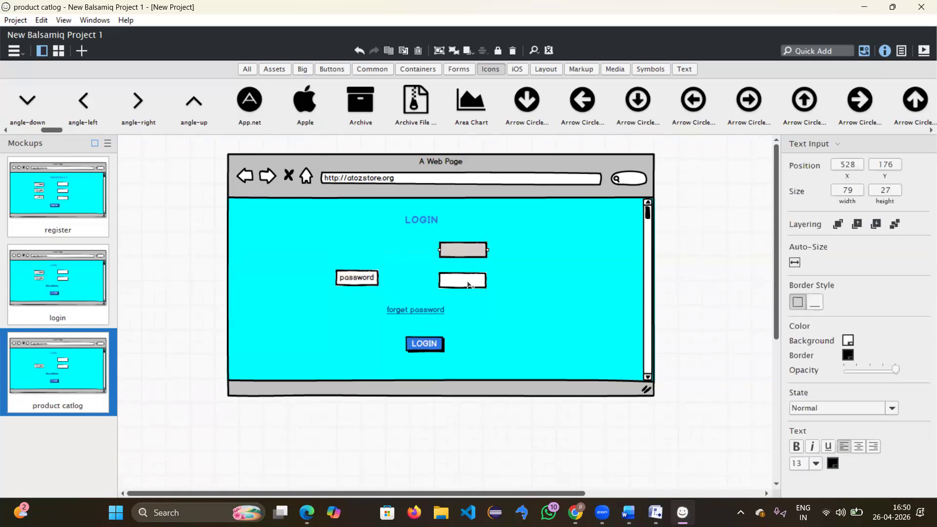
{"action": "key", "text": "Escape"}
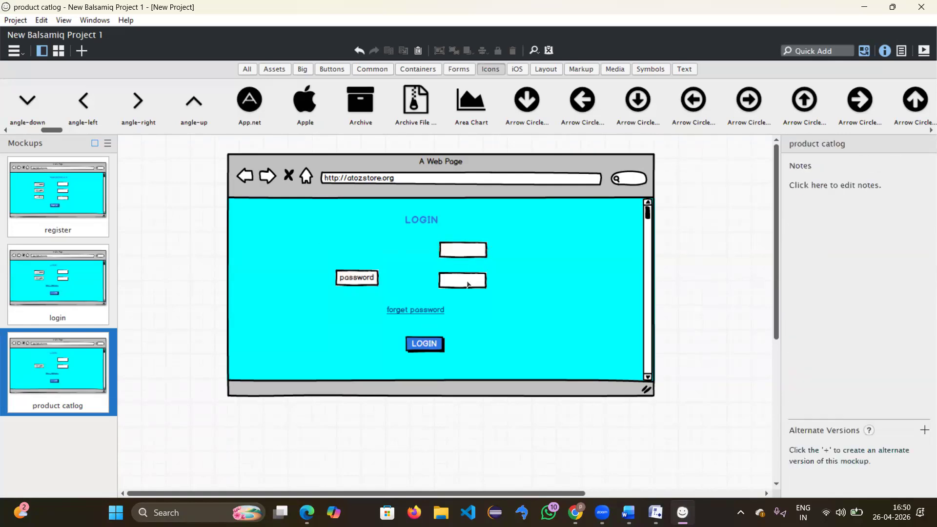
{"action": "left_click", "coordinate": [476, 251]}
{"action": "key", "text": "Delete"}
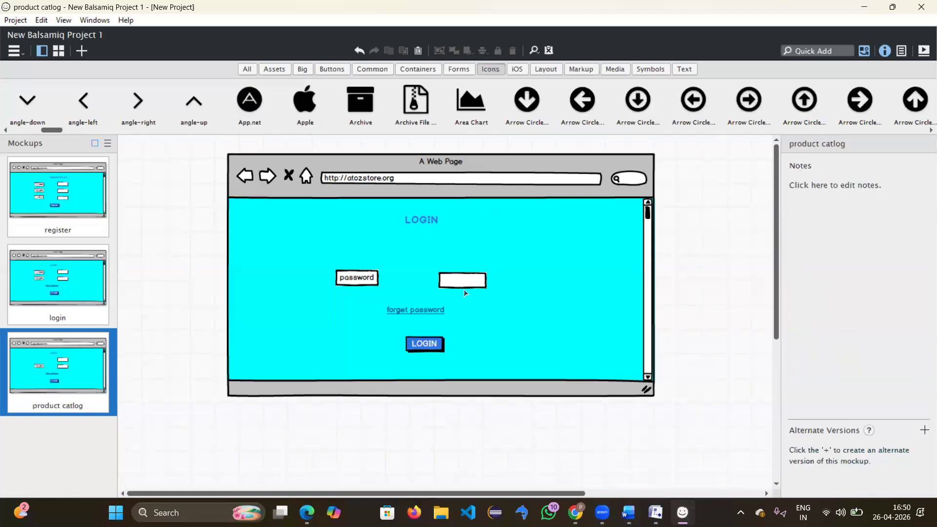
Step: Delete the remaining input box, password label, forget password link and LOGIN heading
{"action": "left_click", "coordinate": [462, 276]}
{"action": "key", "text": "Delete"}
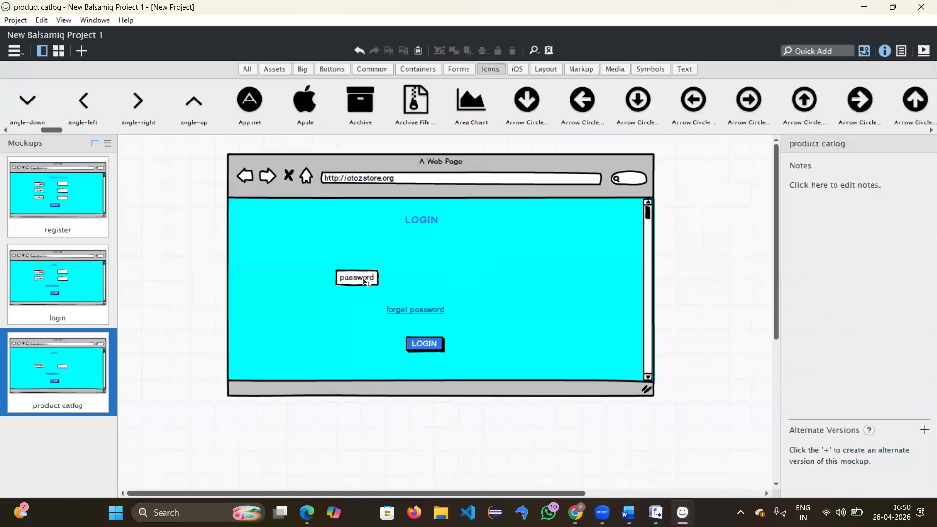
{"action": "left_click", "coordinate": [364, 281]}
{"action": "key", "text": "Delete"}
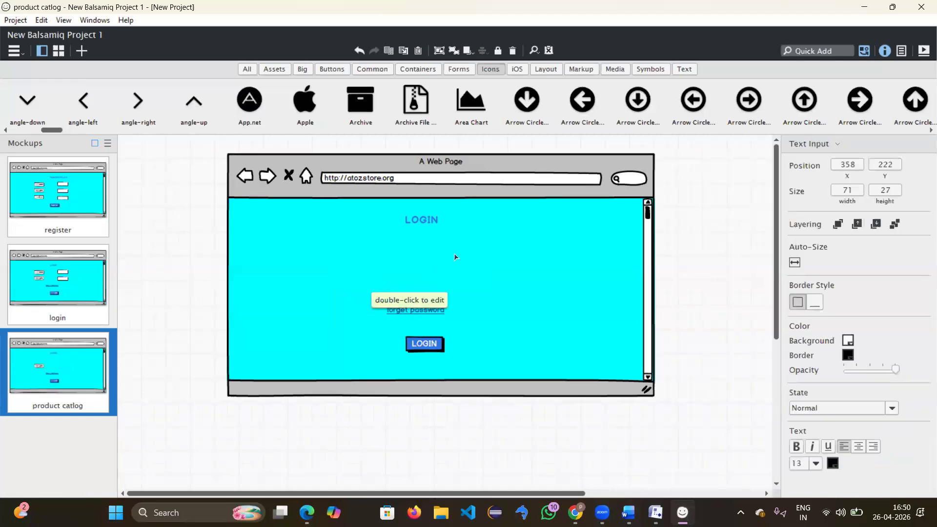
{"action": "left_click", "coordinate": [426, 314]}
{"action": "key", "text": "Delete"}
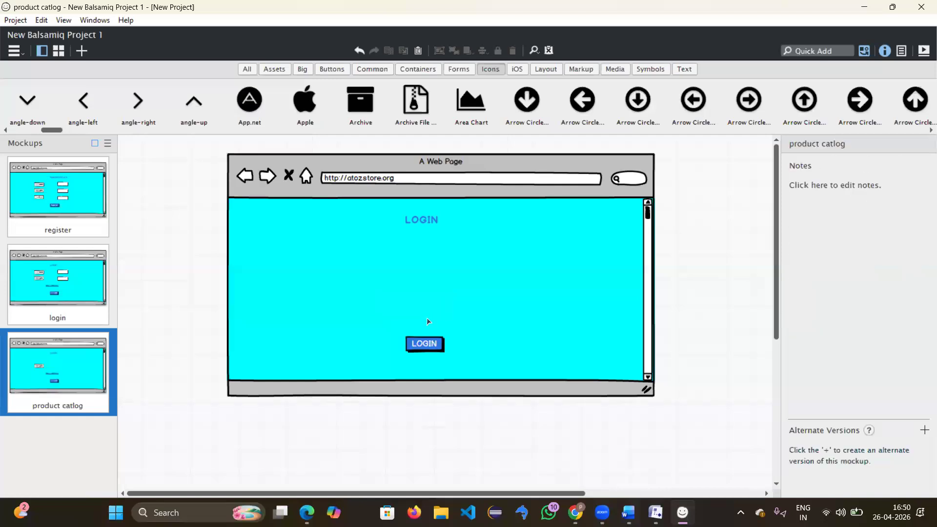
{"action": "left_click", "coordinate": [419, 225]}
{"action": "key", "text": "Delete"}
{"action": "left_click", "coordinate": [372, 69]}
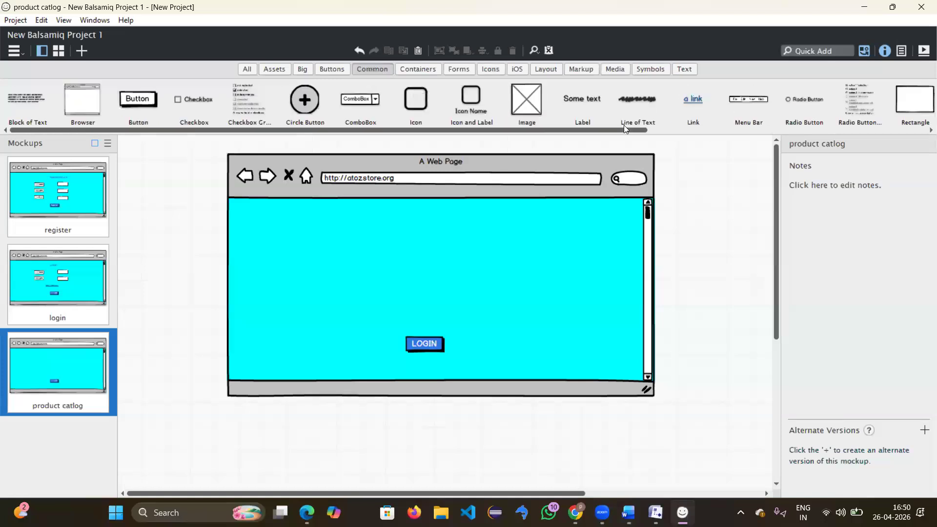
Step: Quick Add a Search Box, move it to the page top and widen it
{"action": "left_click_drag", "start_coordinate": [617, 130], "coordinate": [492, 193]}
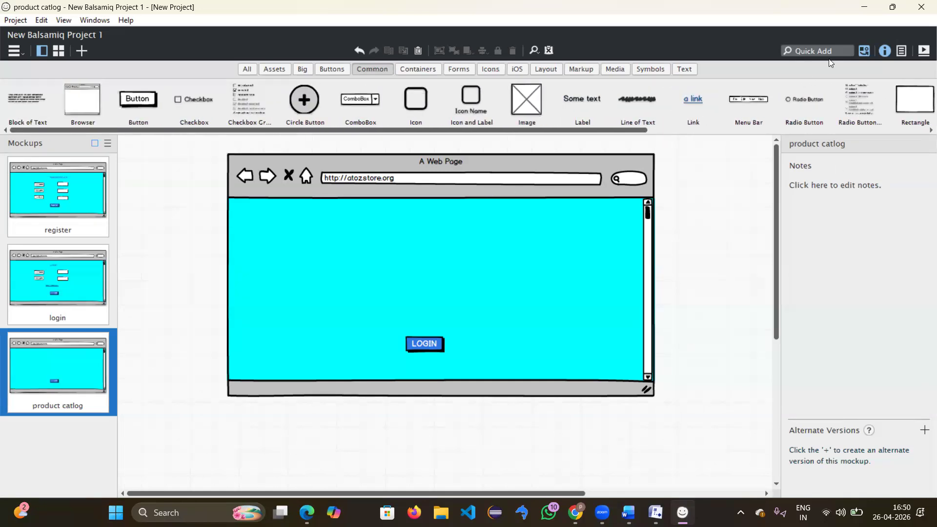
{"action": "left_click", "coordinate": [809, 51]}
{"action": "type", "text": "sea"}
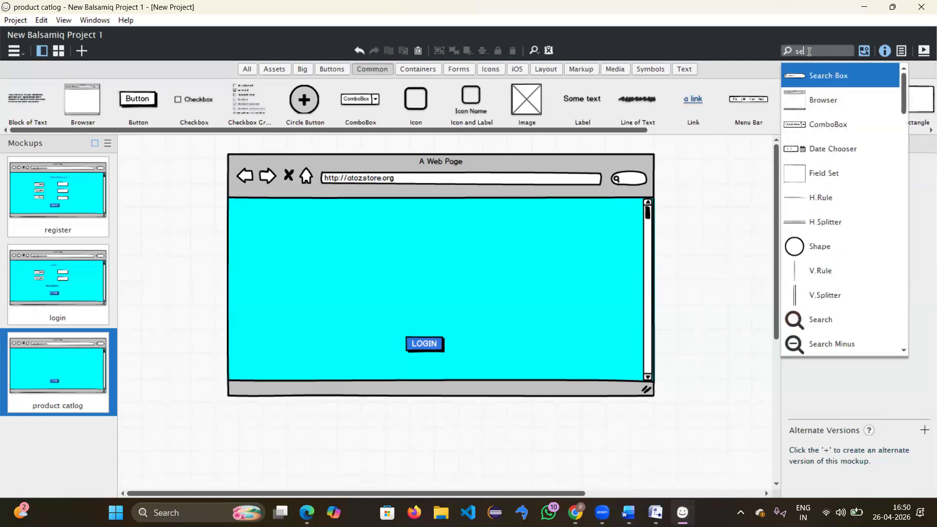
{"action": "left_click", "coordinate": [840, 75]}
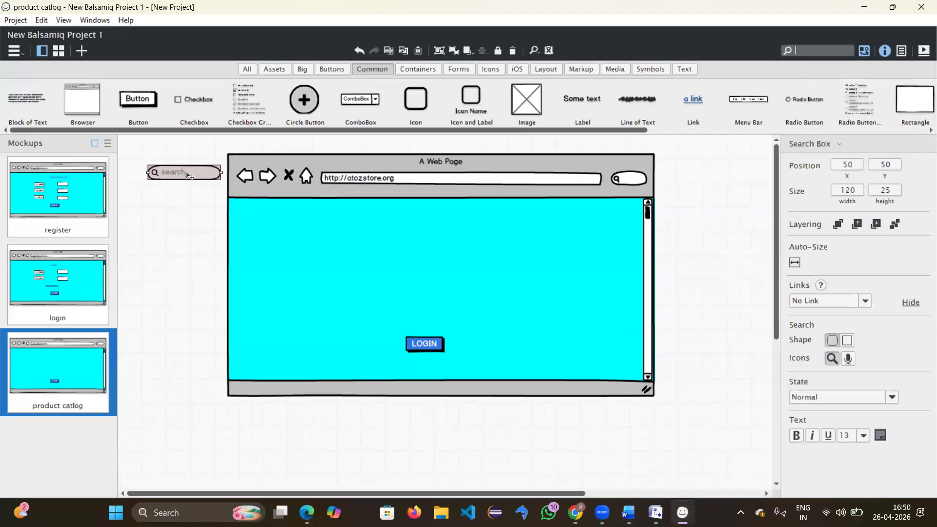
{"action": "left_click", "coordinate": [336, 221]}
{"action": "left_click_drag", "start_coordinate": [352, 217], "coordinate": [571, 218]}
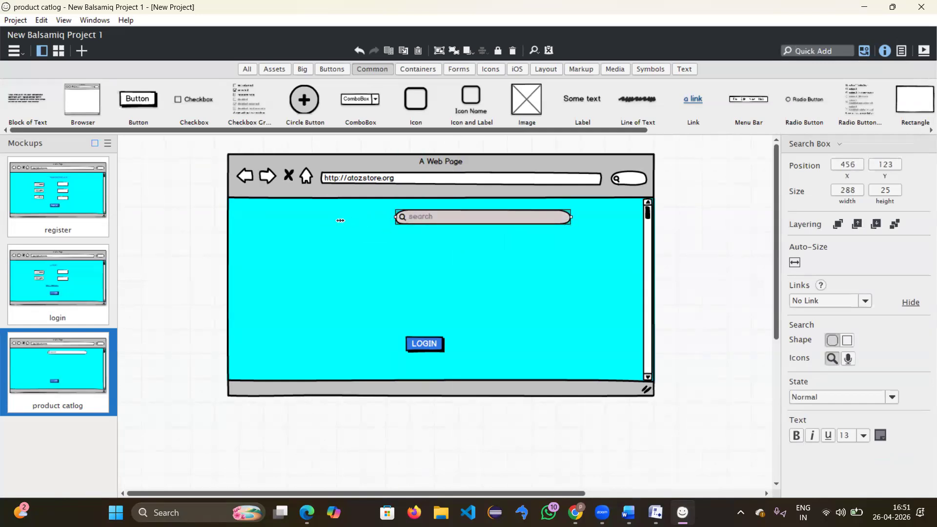
{"action": "left_click_drag", "start_coordinate": [341, 220], "coordinate": [329, 217]}
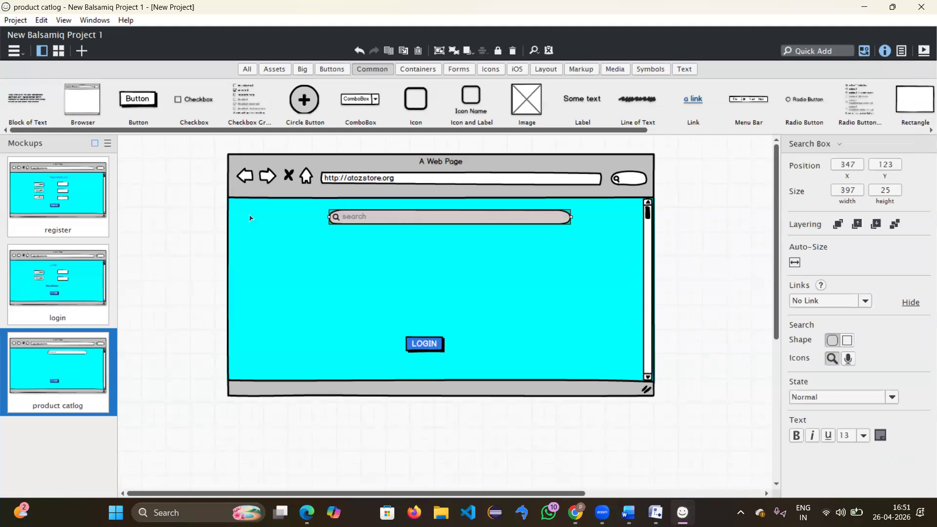
Step: Add two Image placeholders, shrinking the first to a small thumbnail
{"action": "left_click_drag", "start_coordinate": [527, 103], "coordinate": [246, 209]}
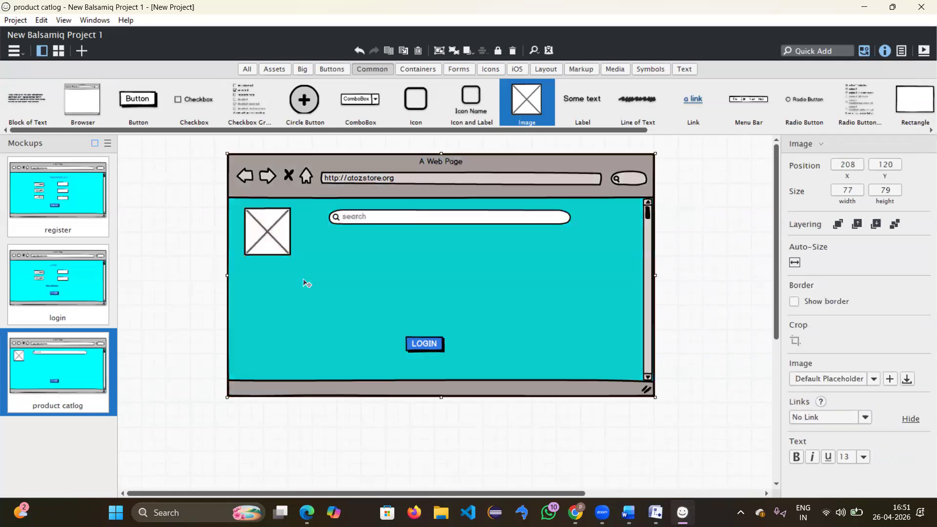
{"action": "left_click", "coordinate": [304, 280]}
{"action": "left_click", "coordinate": [281, 247]}
{"action": "left_click_drag", "start_coordinate": [291, 255], "coordinate": [262, 218]}
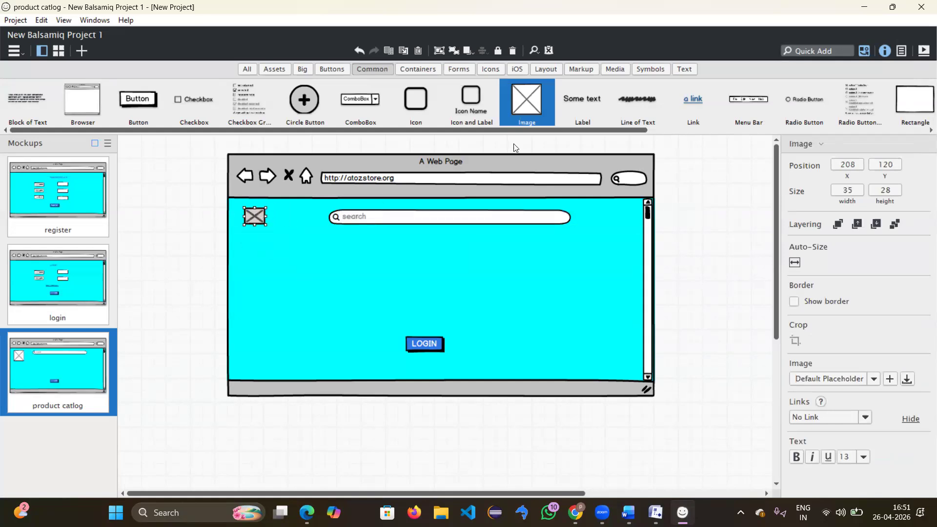
{"action": "left_click_drag", "start_coordinate": [526, 108], "coordinate": [256, 244]}
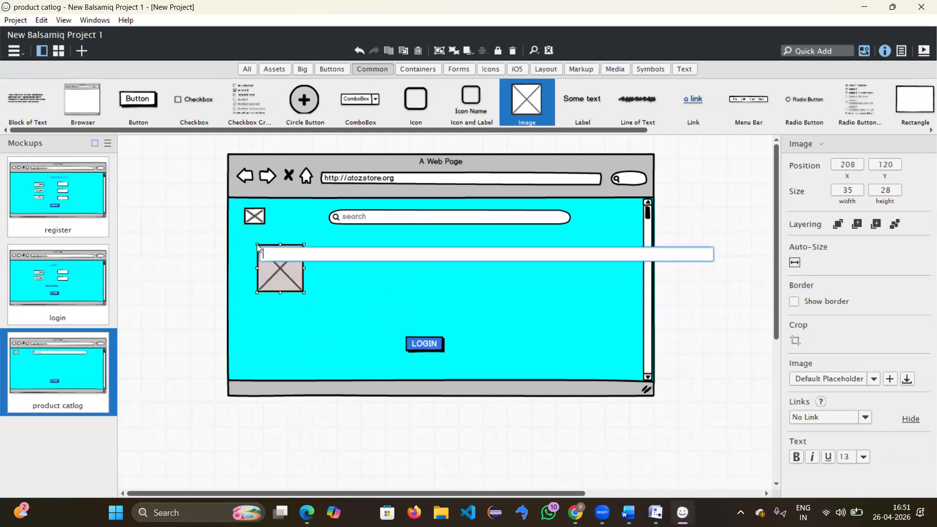
{"action": "left_click", "coordinate": [279, 275]}
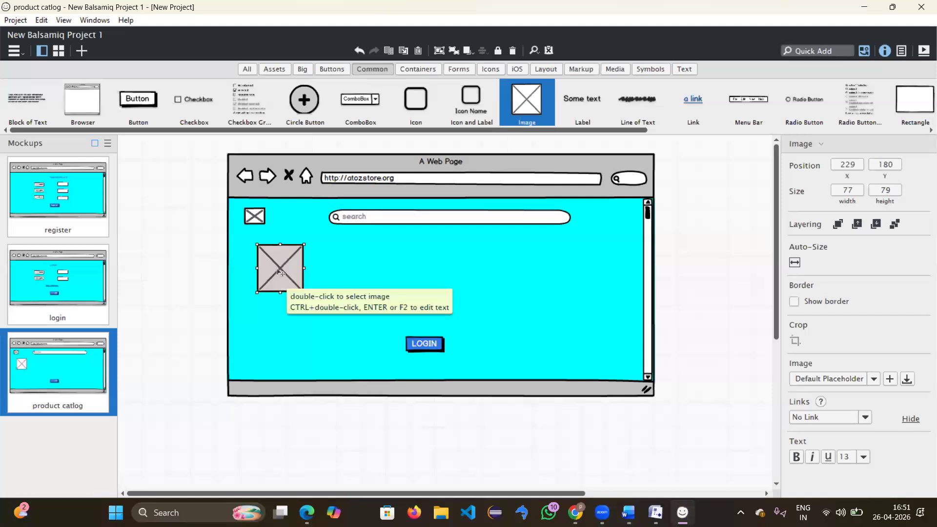
Step: Open the image's file picker and browse to PRANEETH, then Downloads
{"action": "double_click", "coordinate": [276, 268]}
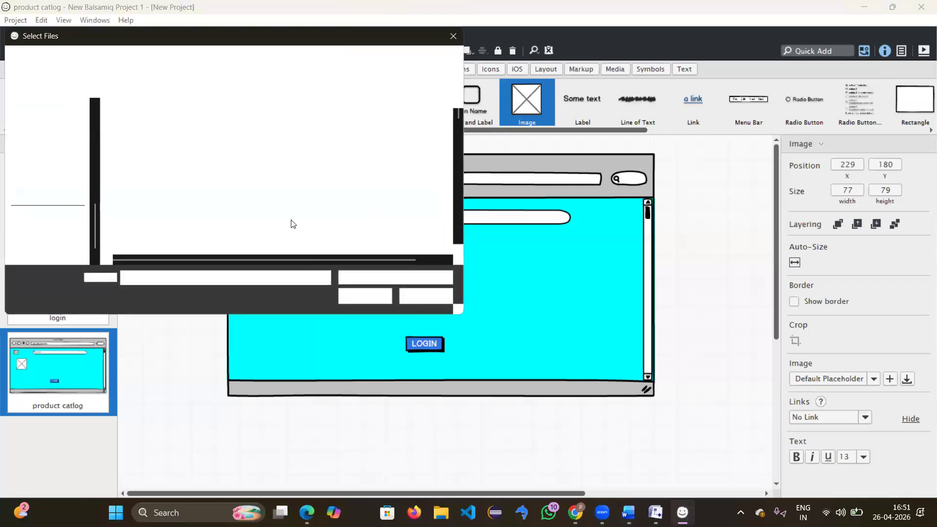
{"action": "scroll", "coordinate": [49, 176], "scroll_direction": "up", "scroll_amount": 5}
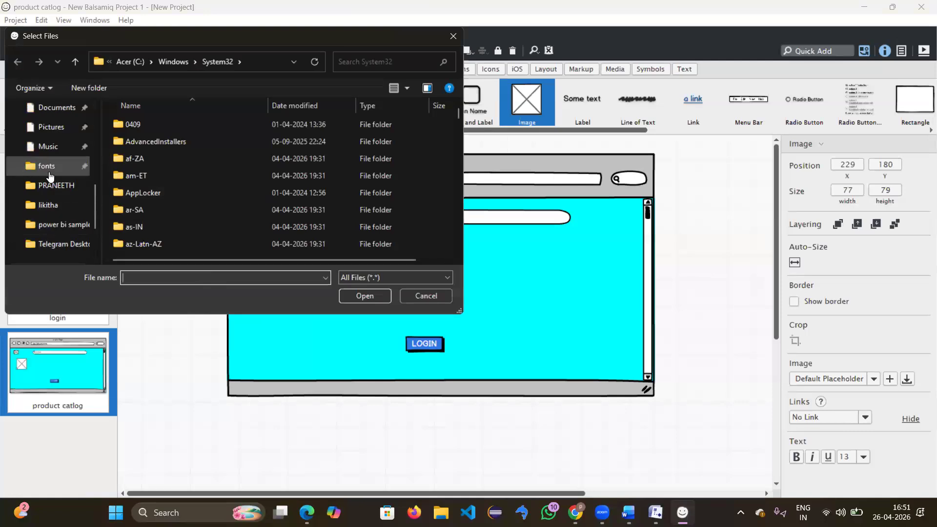
{"action": "scroll", "coordinate": [50, 176], "scroll_direction": "down", "scroll_amount": 1}
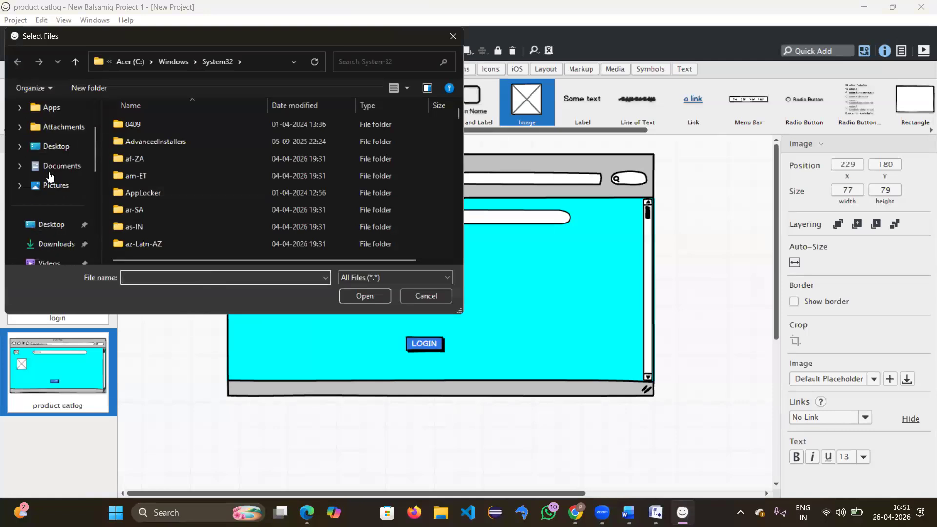
{"action": "scroll", "coordinate": [49, 176], "scroll_direction": "down", "scroll_amount": 2}
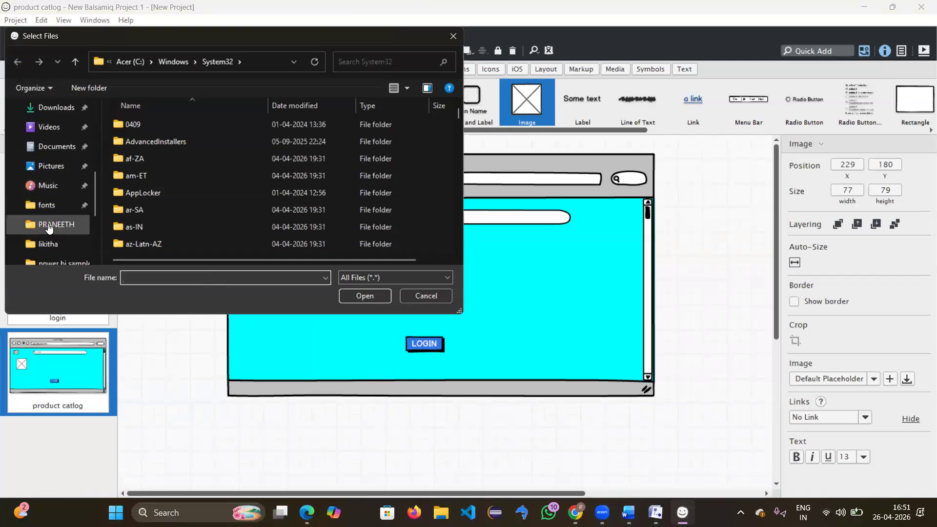
{"action": "left_click", "coordinate": [48, 228]}
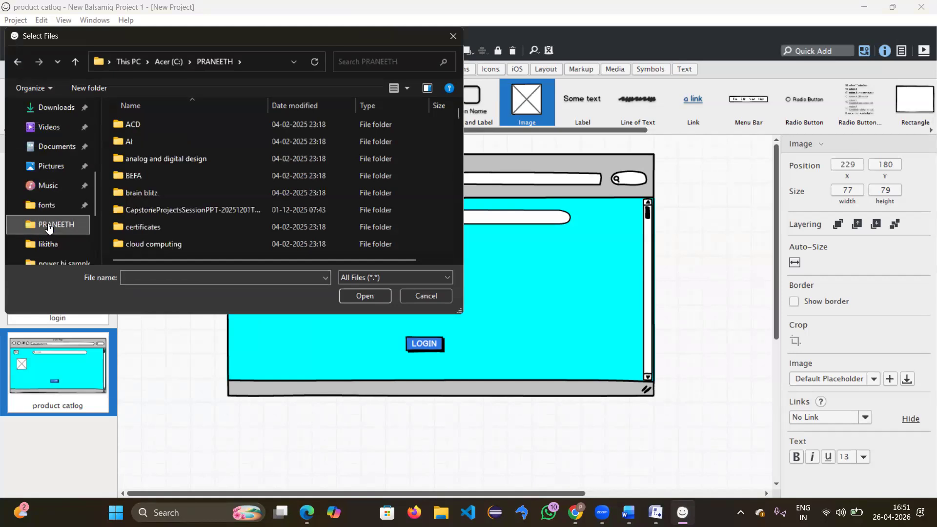
{"action": "scroll", "coordinate": [151, 227], "scroll_direction": "down", "scroll_amount": 10}
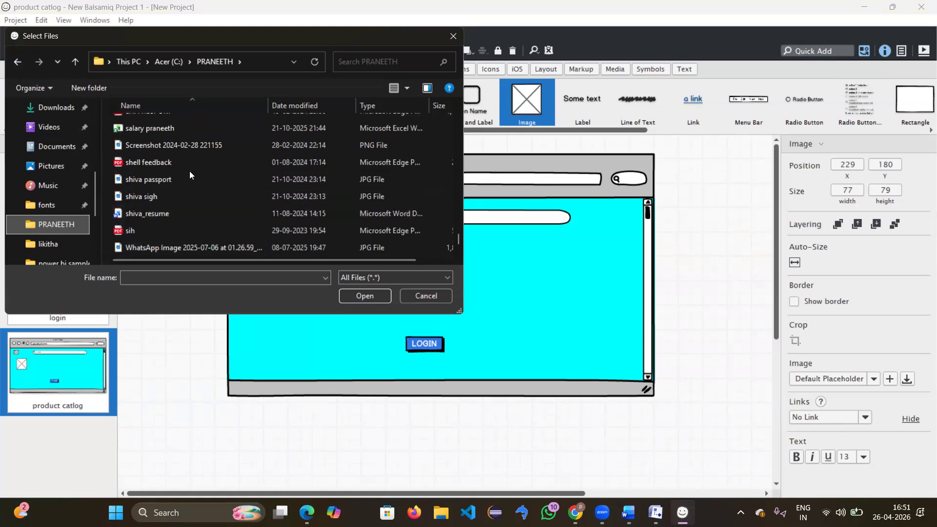
{"action": "left_click", "coordinate": [82, 113]}
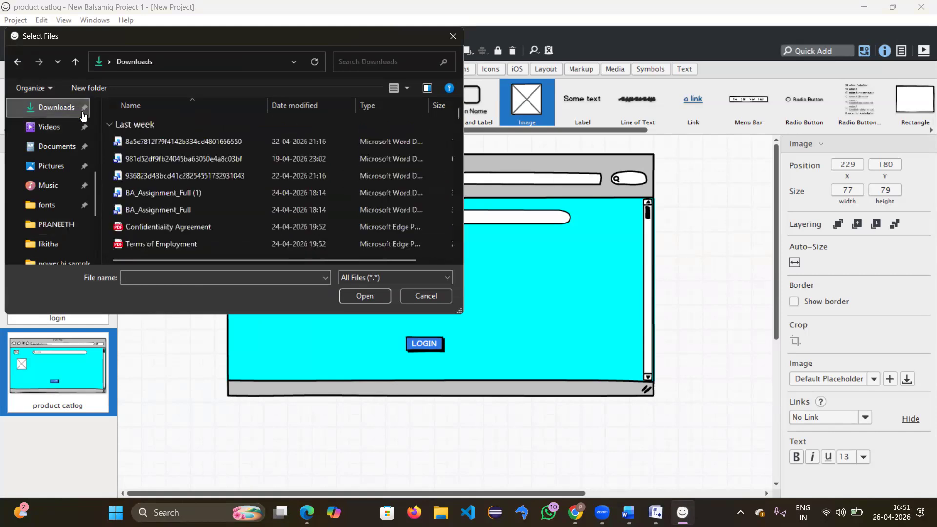
Step: Look through the file-type list and try typing 'app' and 'bad' as file names
{"action": "left_click", "coordinate": [397, 278]}
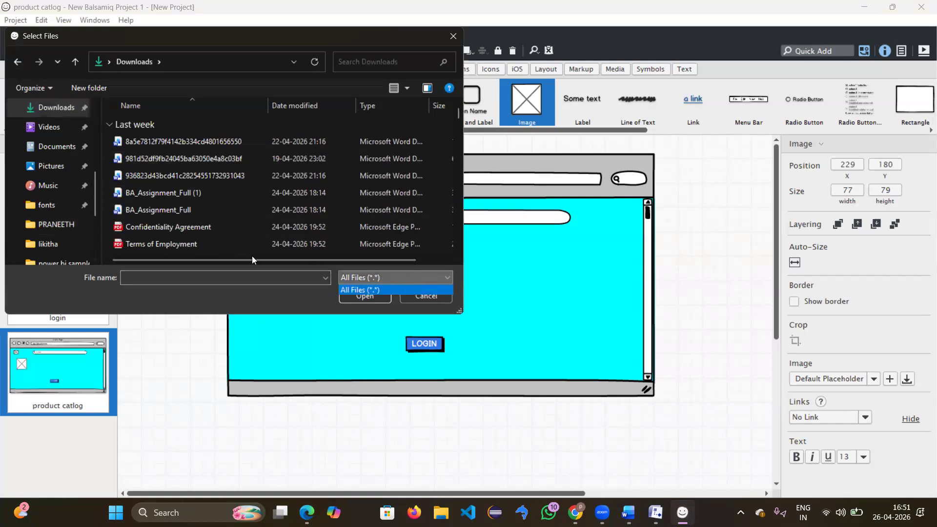
{"action": "scroll", "coordinate": [247, 219], "scroll_direction": "down", "scroll_amount": 5}
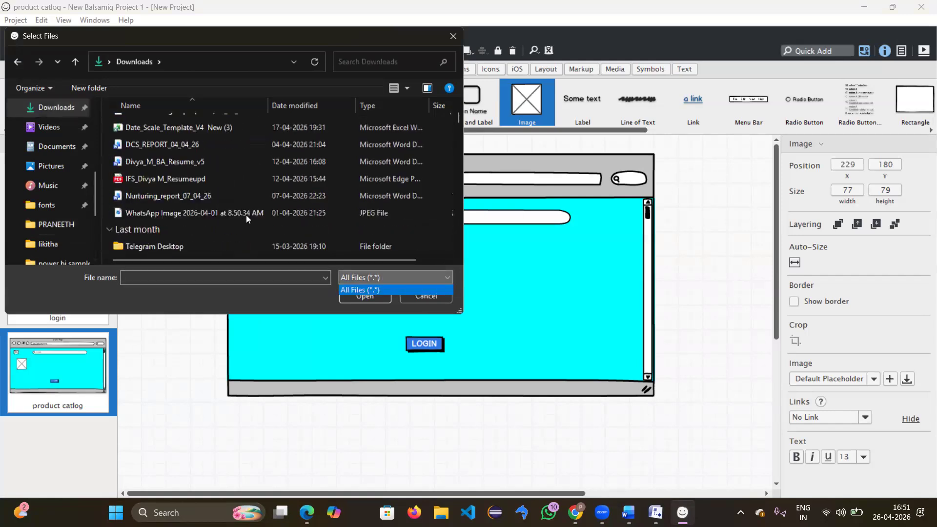
{"action": "scroll", "coordinate": [247, 215], "scroll_direction": "down", "scroll_amount": 8}
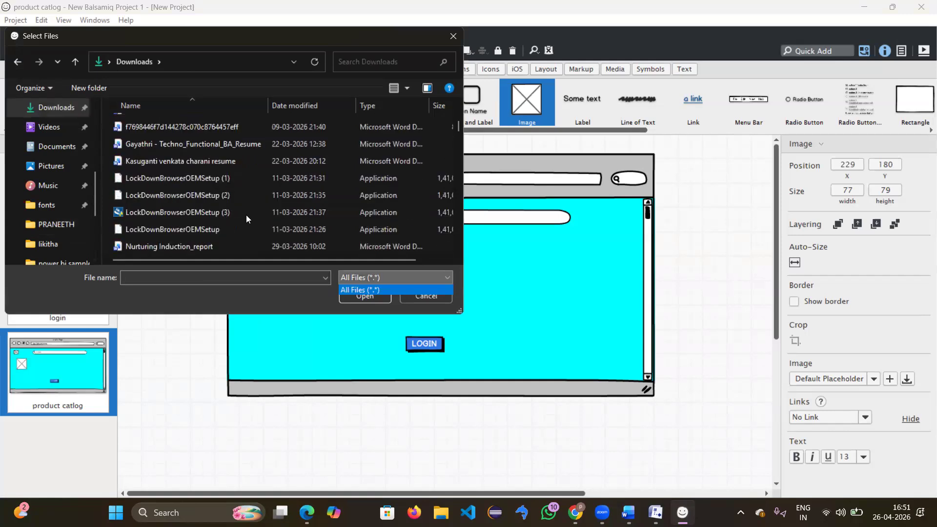
{"action": "scroll", "coordinate": [246, 215], "scroll_direction": "down", "scroll_amount": 10}
{"action": "scroll", "coordinate": [246, 215], "scroll_direction": "down", "scroll_amount": 10}
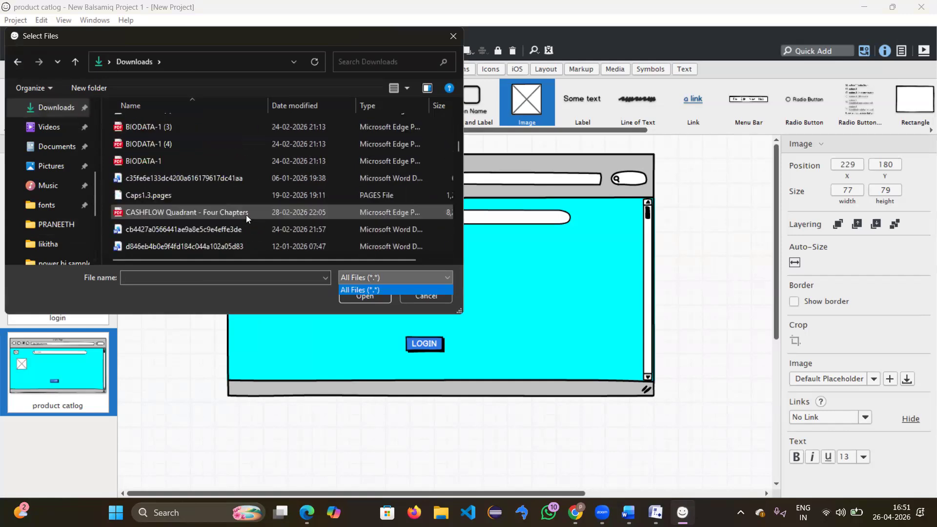
{"action": "left_click", "coordinate": [183, 274]}
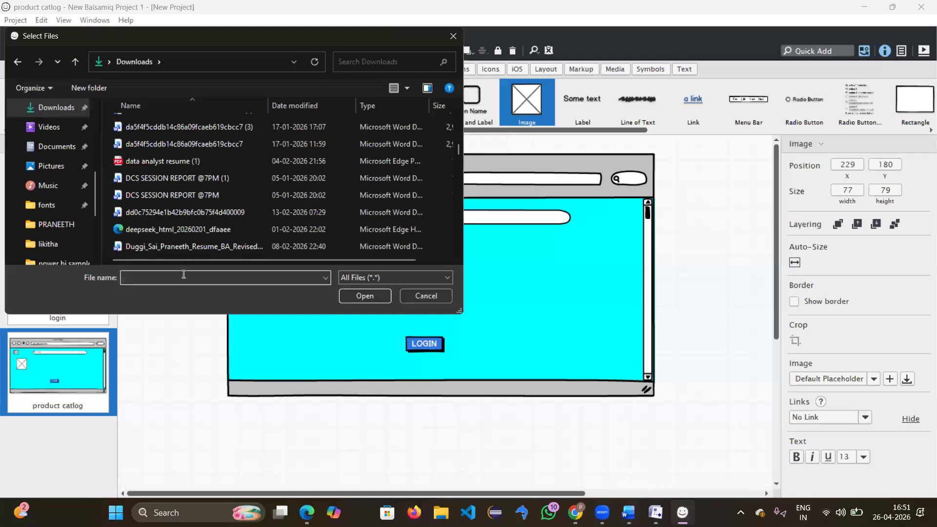
{"action": "type", "text": "app"}
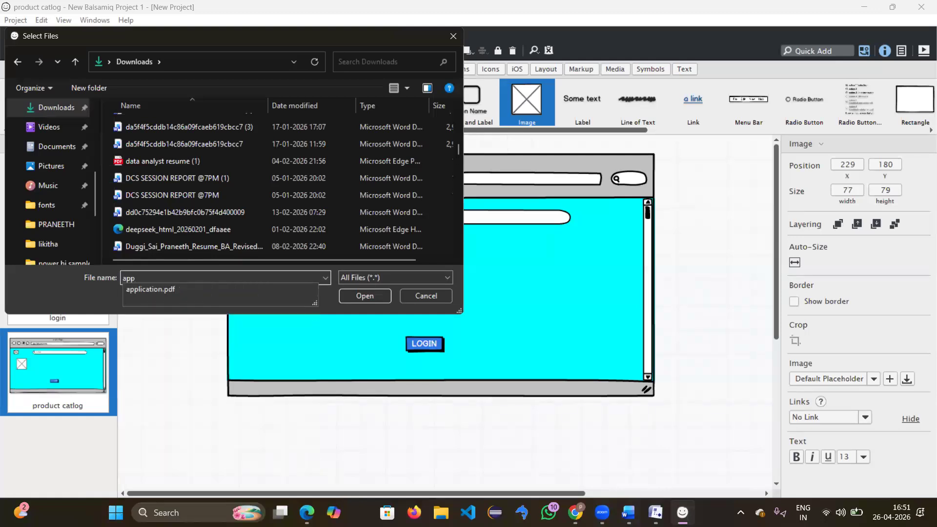
{"action": "key", "text": "BackSpace"}
{"action": "key", "text": "BackSpace"}
{"action": "key", "text": "BackSpace"}
{"action": "key", "text": "BackSpace"}
{"action": "type", "text": "bad"}
{"action": "key", "text": "BackSpace"}
{"action": "key", "text": "BackSpace"}
{"action": "key", "text": "BackSpace"}
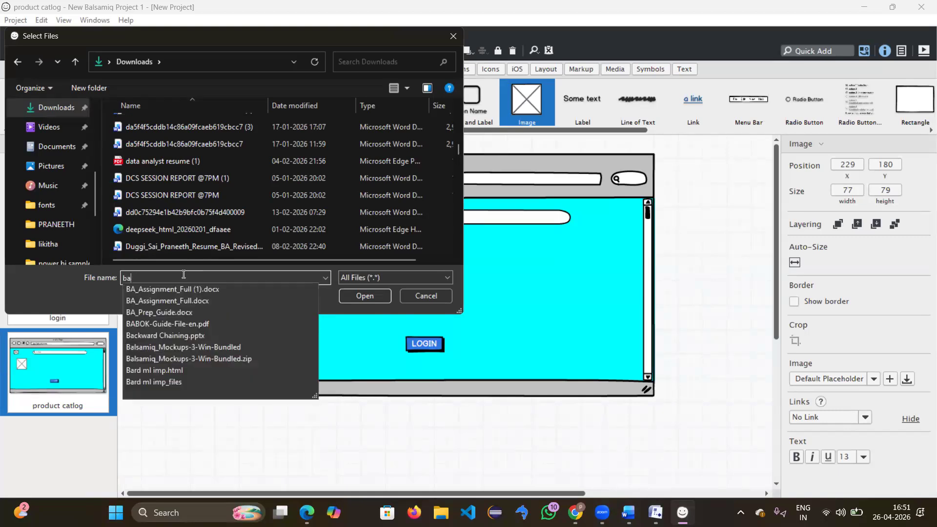
Step: Scroll through the Downloads file list, then close the picker without choosing a file
{"action": "scroll", "coordinate": [245, 213], "scroll_direction": "down", "scroll_amount": 10}
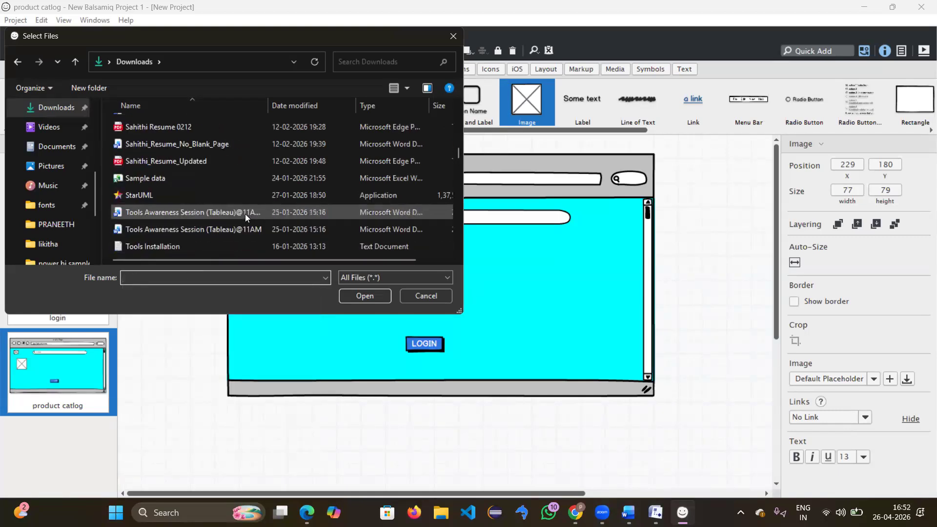
{"action": "scroll", "coordinate": [245, 214], "scroll_direction": "up", "scroll_amount": 15}
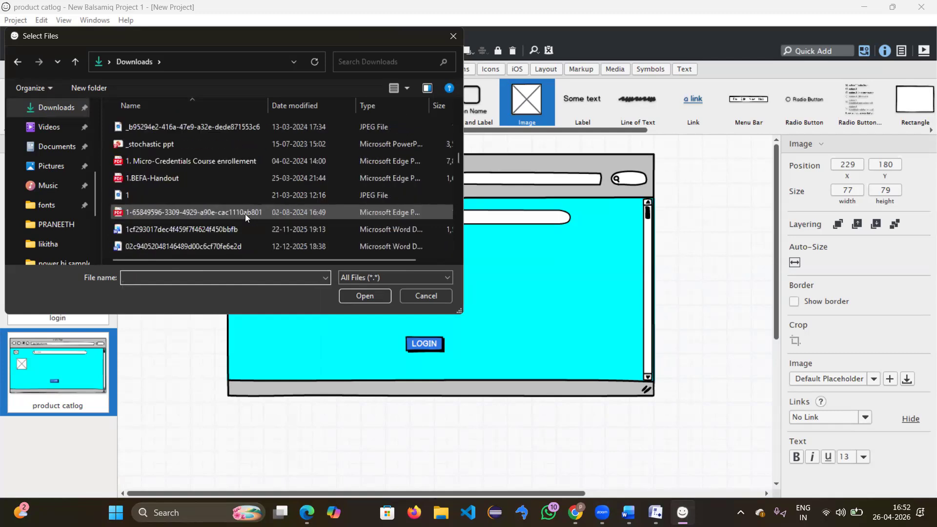
{"action": "scroll", "coordinate": [245, 213], "scroll_direction": "down", "scroll_amount": 8}
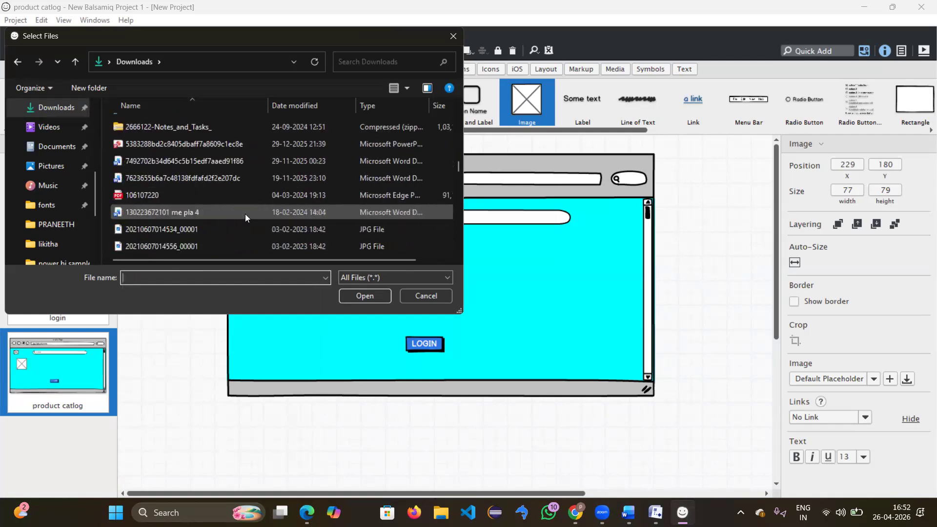
{"action": "scroll", "coordinate": [245, 214], "scroll_direction": "down", "scroll_amount": 6}
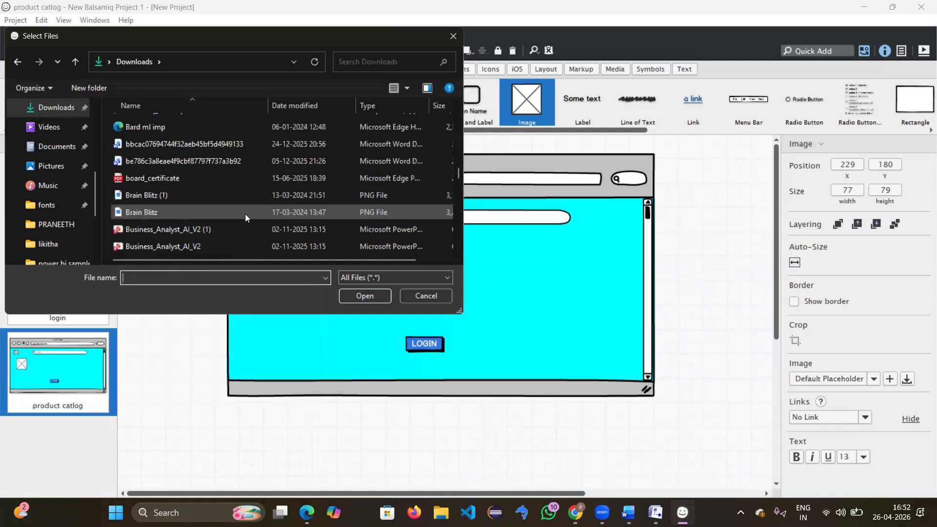
{"action": "scroll", "coordinate": [245, 214], "scroll_direction": "down", "scroll_amount": 2}
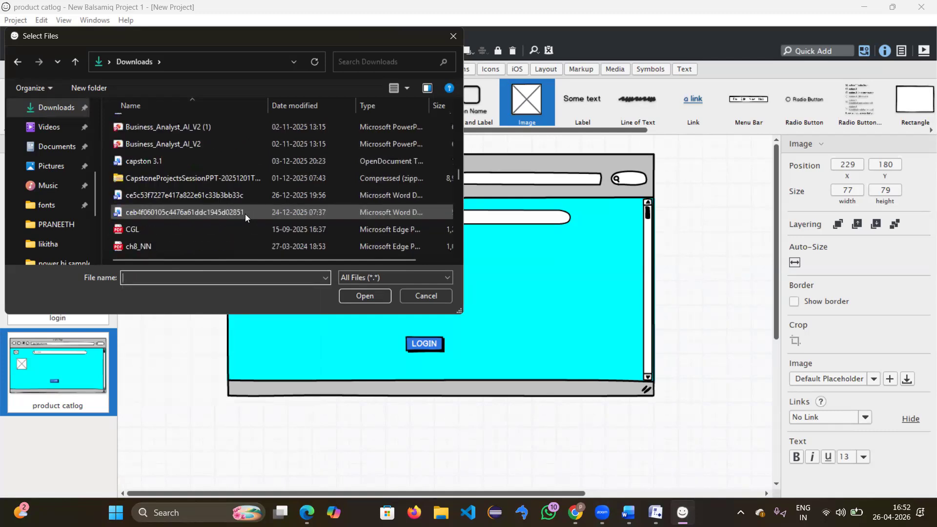
{"action": "scroll", "coordinate": [245, 213], "scroll_direction": "up", "scroll_amount": 5}
{"action": "scroll", "coordinate": [245, 213], "scroll_direction": "up", "scroll_amount": 2}
{"action": "scroll", "coordinate": [245, 214], "scroll_direction": "up", "scroll_amount": 3}
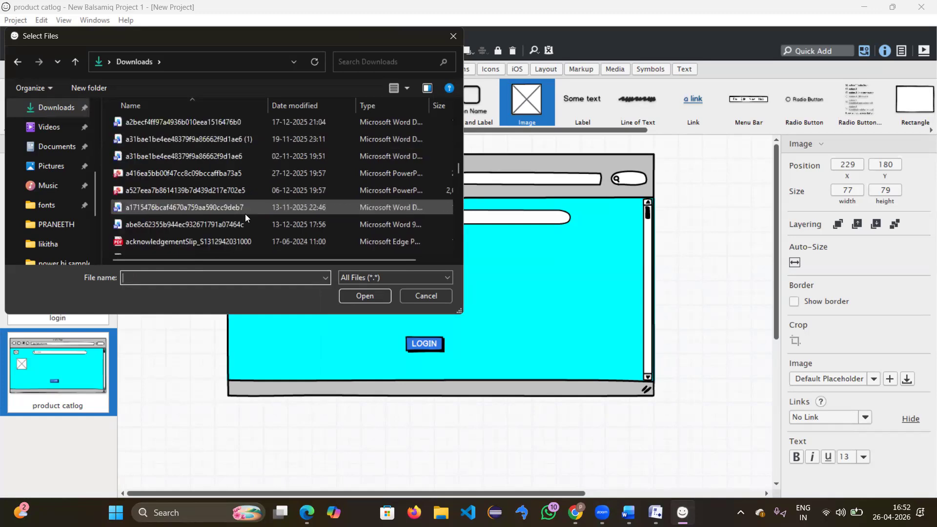
{"action": "scroll", "coordinate": [244, 214], "scroll_direction": "down", "scroll_amount": 10}
{"action": "scroll", "coordinate": [166, 248], "scroll_direction": "down", "scroll_amount": 3}
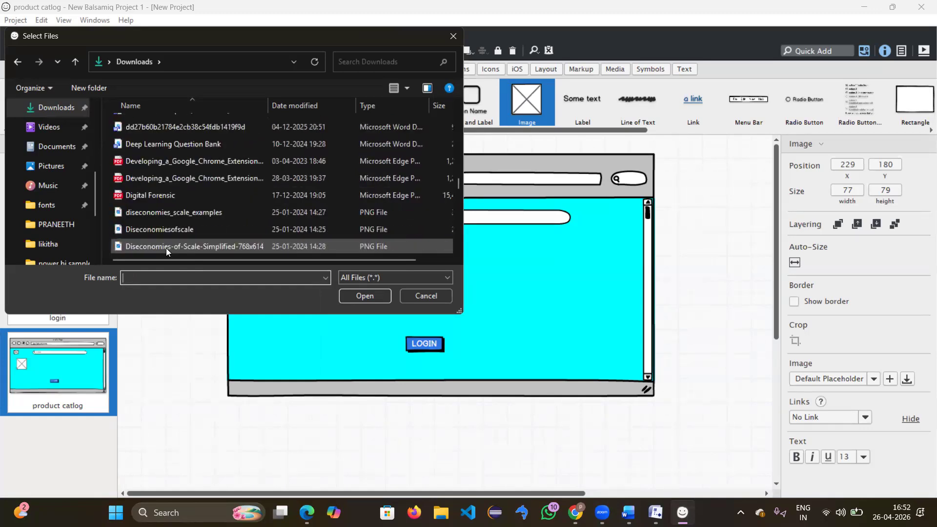
{"action": "scroll", "coordinate": [185, 206], "scroll_direction": "down", "scroll_amount": 3}
{"action": "scroll", "coordinate": [186, 207], "scroll_direction": "up", "scroll_amount": 3}
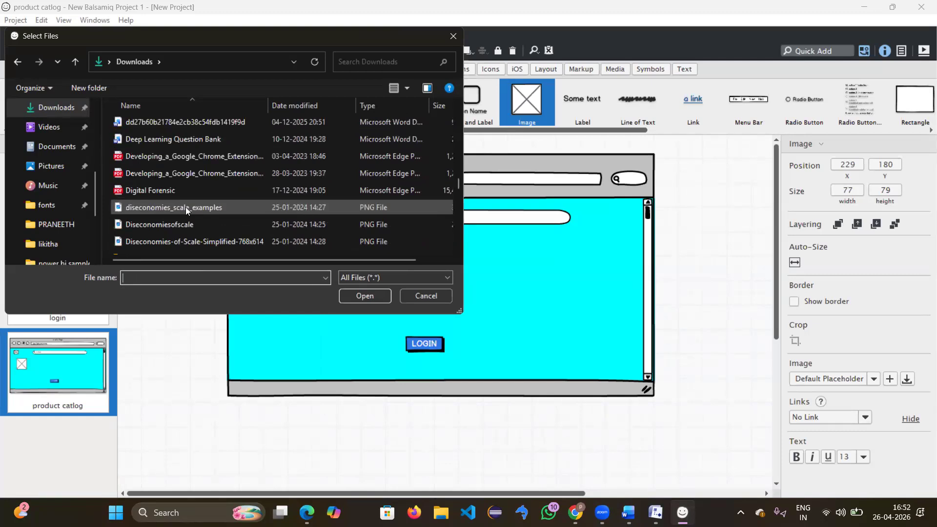
{"action": "scroll", "coordinate": [185, 207], "scroll_direction": "down", "scroll_amount": 3}
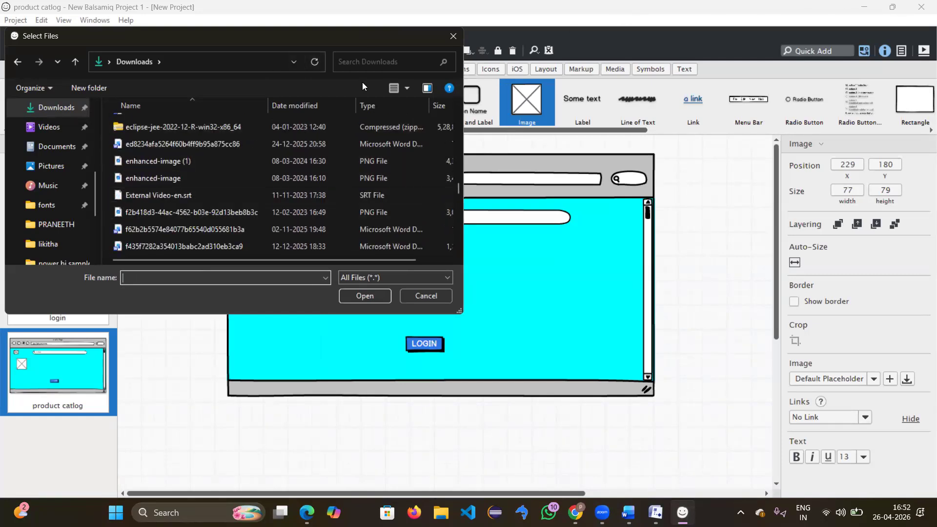
{"action": "left_click", "coordinate": [454, 36]}
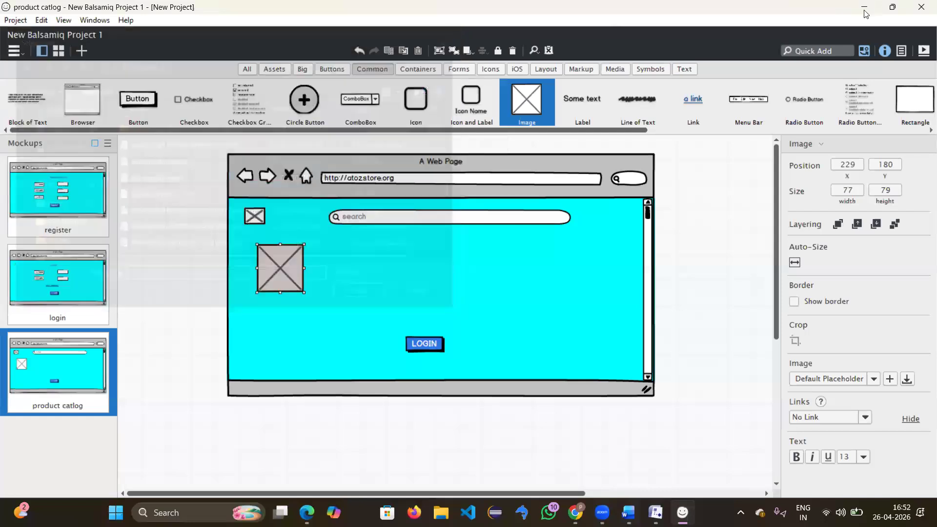
Step: Minimize Balsamiq and Word and search Google for 'apple' in a new tab
{"action": "left_click", "coordinate": [864, 13]}
{"action": "left_click", "coordinate": [867, 14]}
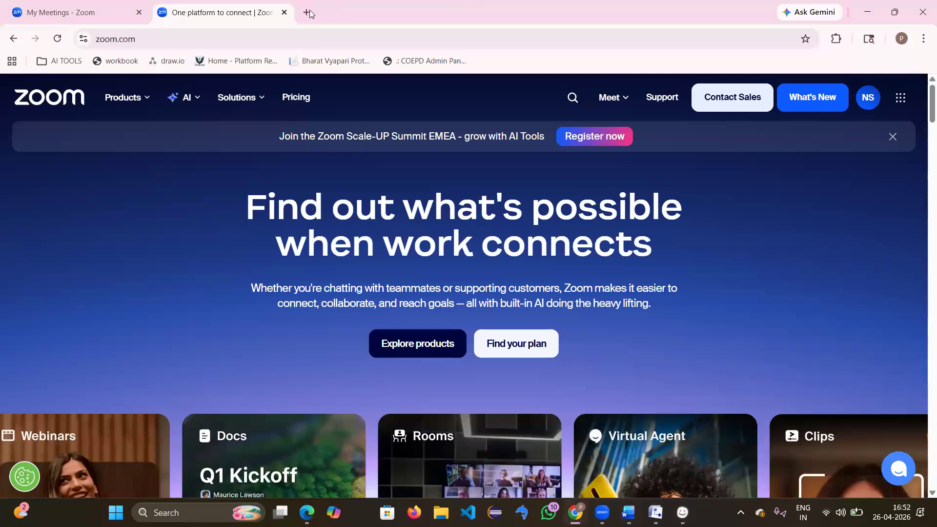
{"action": "left_click", "coordinate": [309, 12]}
{"action": "type", "text": "apple"}
{"action": "key", "text": "Return"}
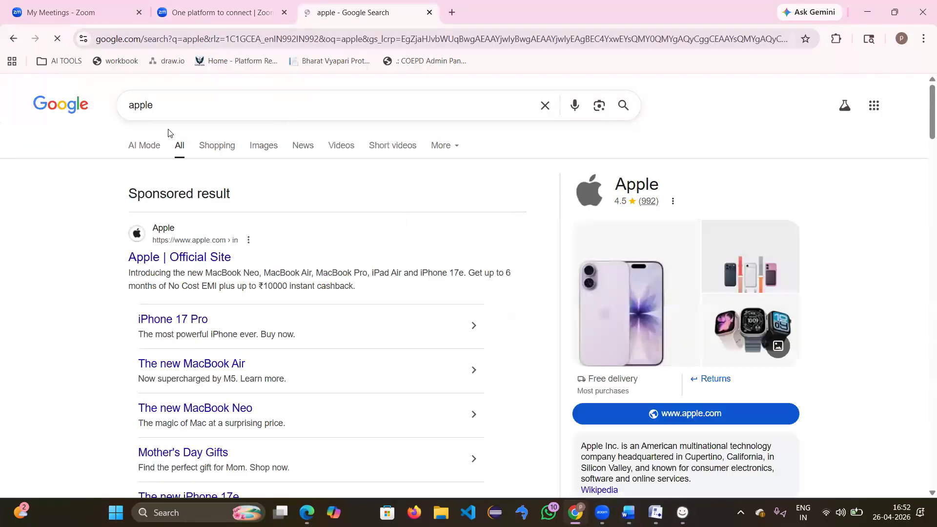
Step: Copy a red apple picture from the image results and return to Balsamiq
{"action": "left_click", "coordinate": [263, 146]}
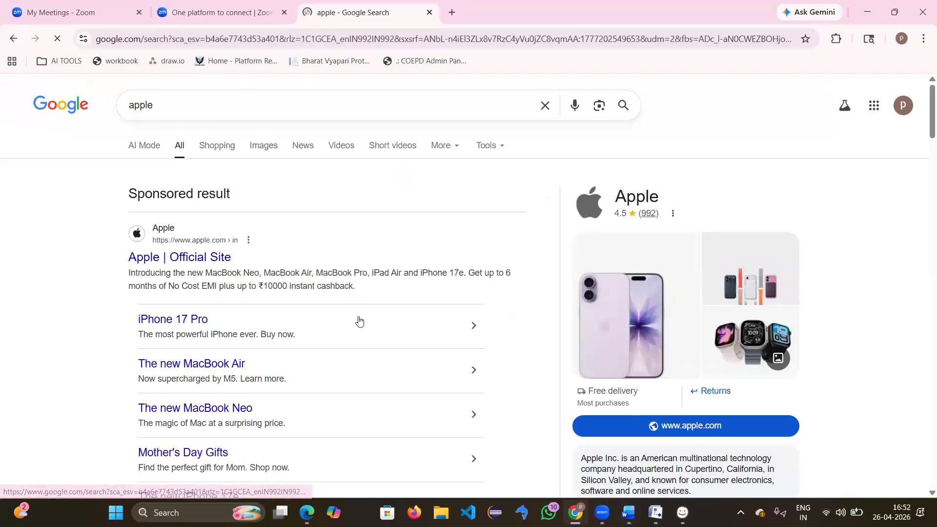
{"action": "right_click", "coordinate": [342, 304]}
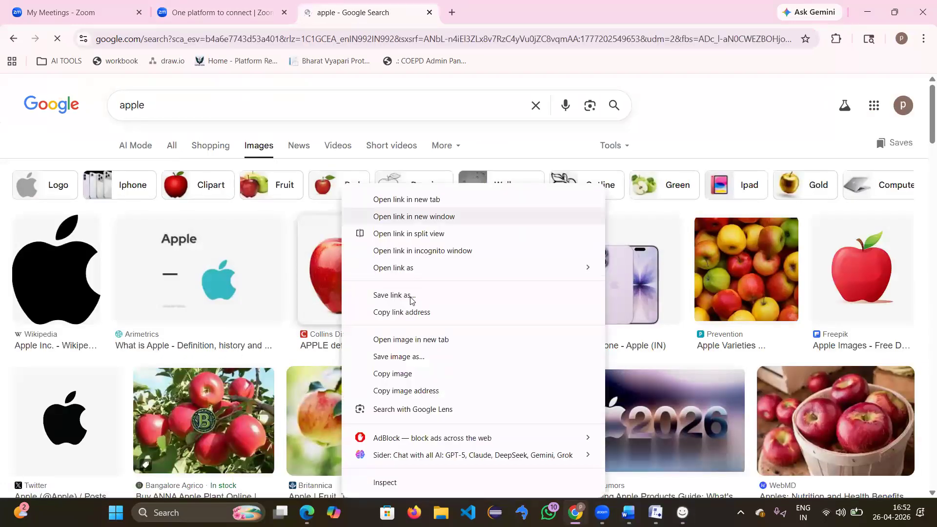
{"action": "left_click", "coordinate": [411, 374]}
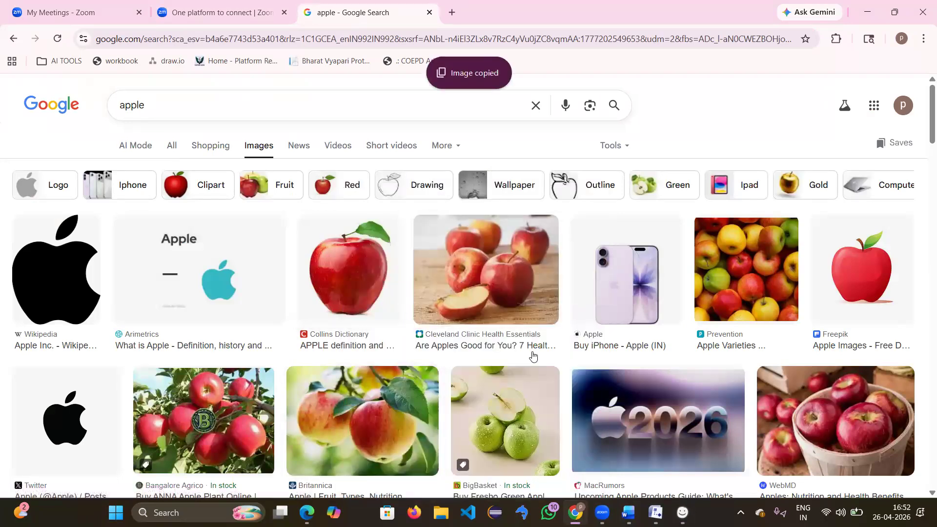
{"action": "key", "text": "alt+Tab"}
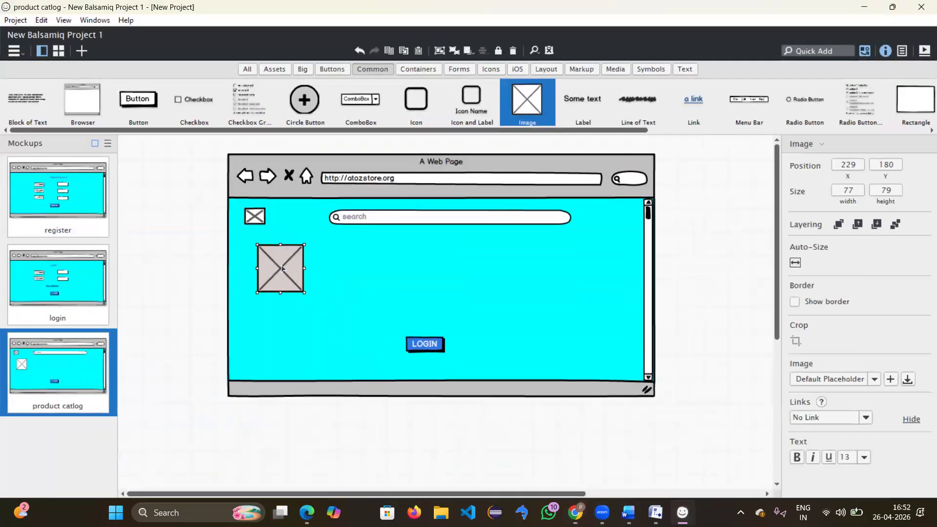
{"action": "left_click", "coordinate": [387, 287]}
Step: Paste the apple picture beside the placeholder image, then minimize Balsamiq
{"action": "key", "text": "ctrl+v"}
{"action": "left_click_drag", "start_coordinate": [283, 301], "coordinate": [404, 271]}
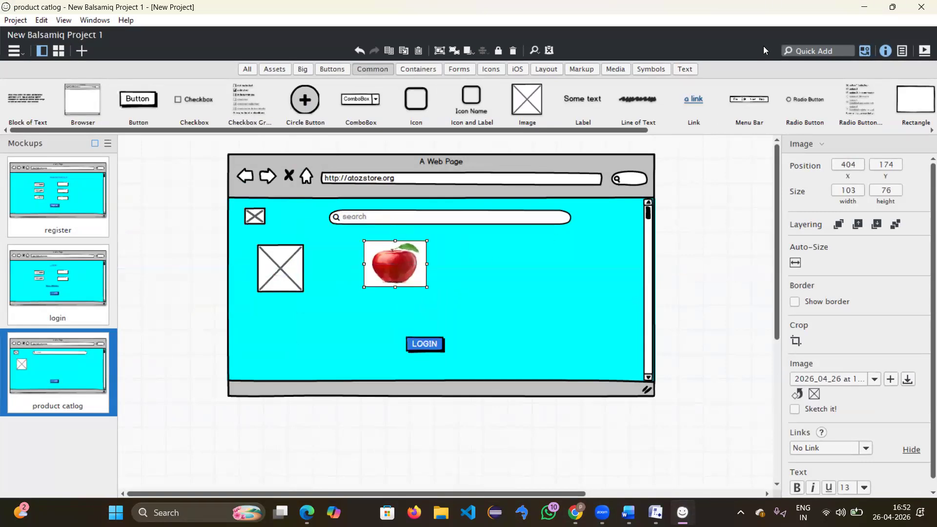
{"action": "left_click", "coordinate": [866, 6]}
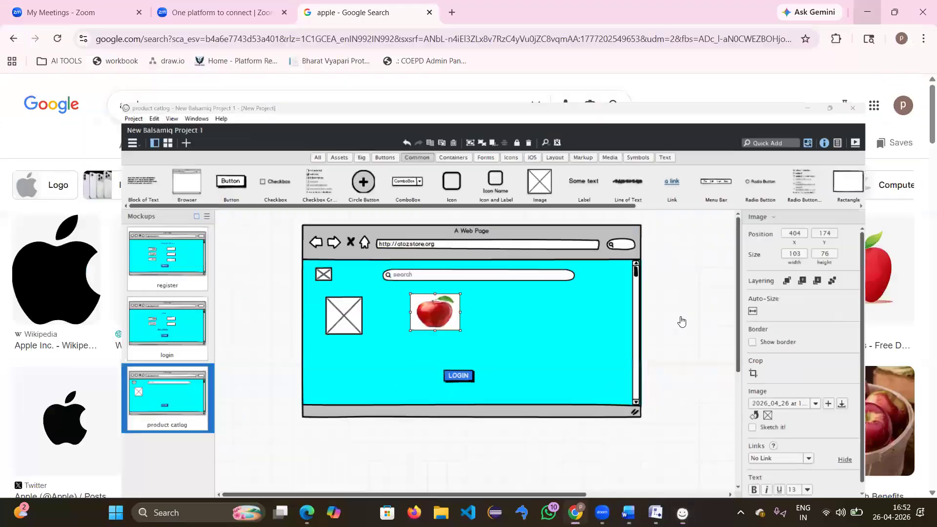
Step: Replace the old apple query and run a Google image search for mango
{"action": "left_click_drag", "start_coordinate": [398, 117], "coordinate": [0, 150]}
{"action": "key", "text": "BackSpace"}
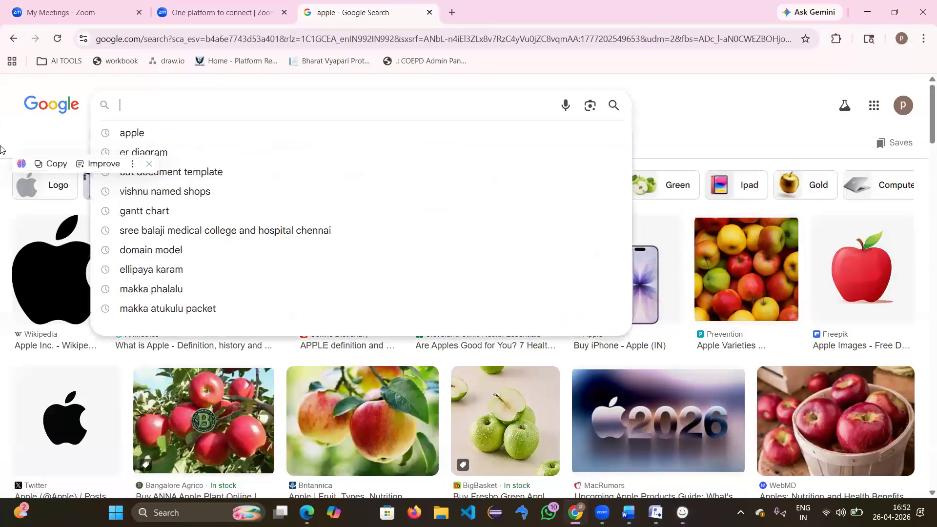
{"action": "type", "text": "mag"}
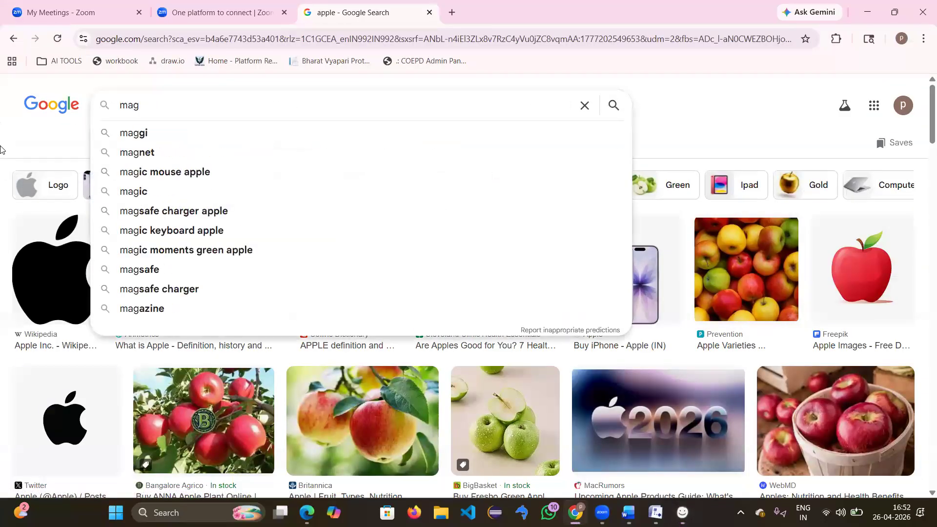
{"action": "key", "text": "Return"}
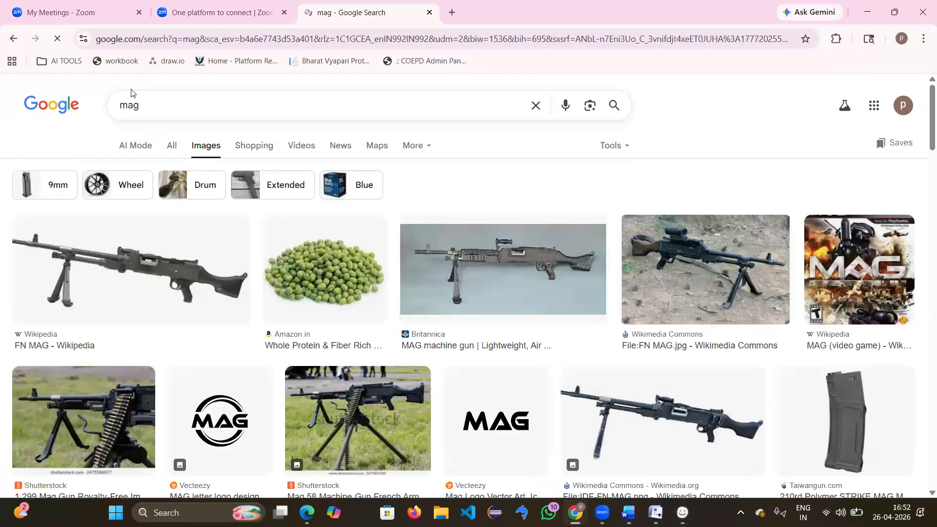
{"action": "key", "text": "BackSpace"}
{"action": "key", "text": "BackSpace"}
{"action": "type", "text": "ango"}
{"action": "key", "text": "Return"}
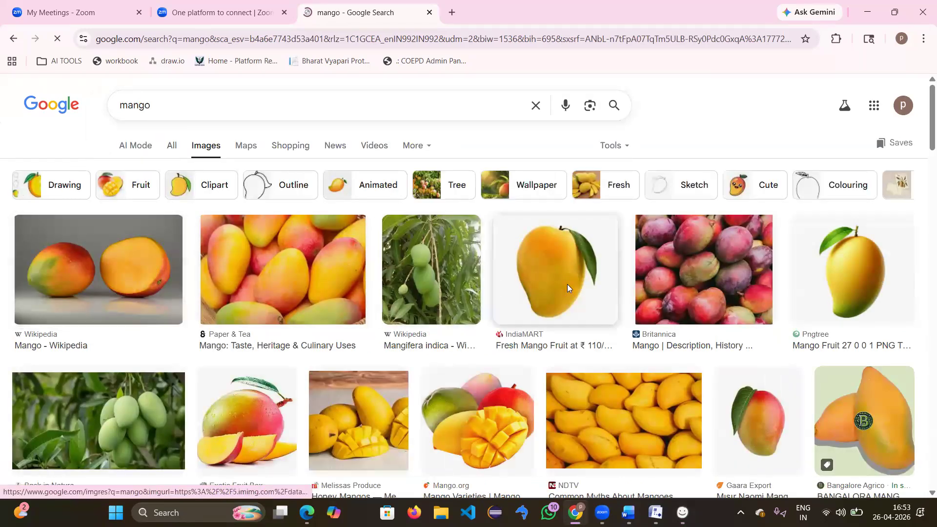
Step: Save a mango picture to Downloads as download.jpg, minimize Chrome and return to Balsamiq
{"action": "right_click", "coordinate": [566, 285]}
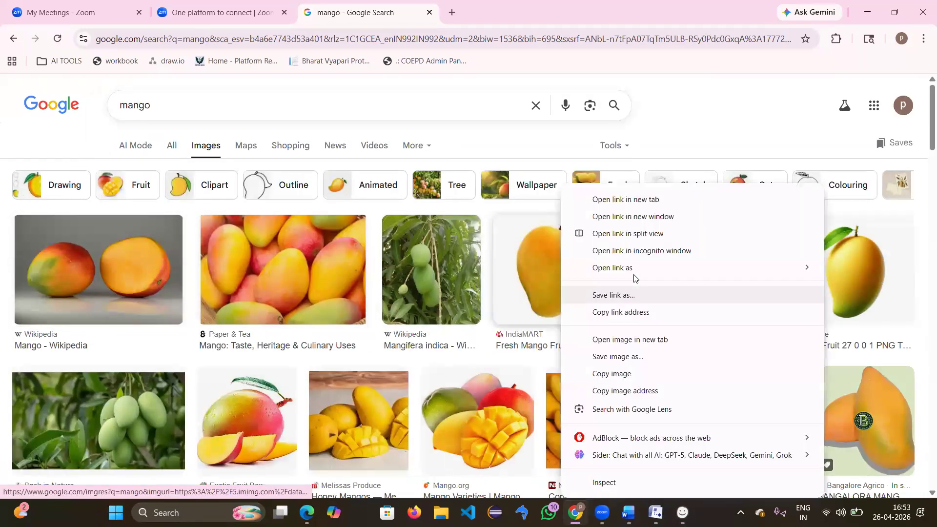
{"action": "left_click", "coordinate": [622, 356]}
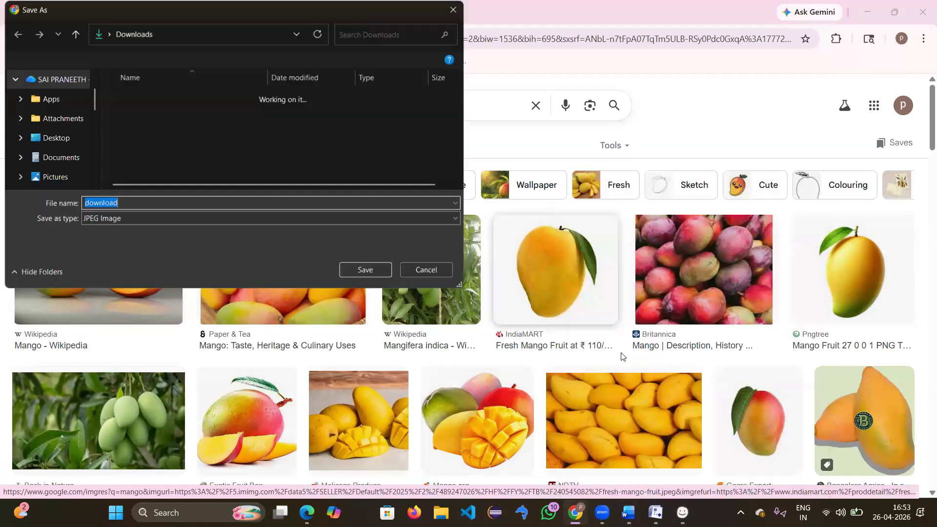
{"action": "key", "text": "Return"}
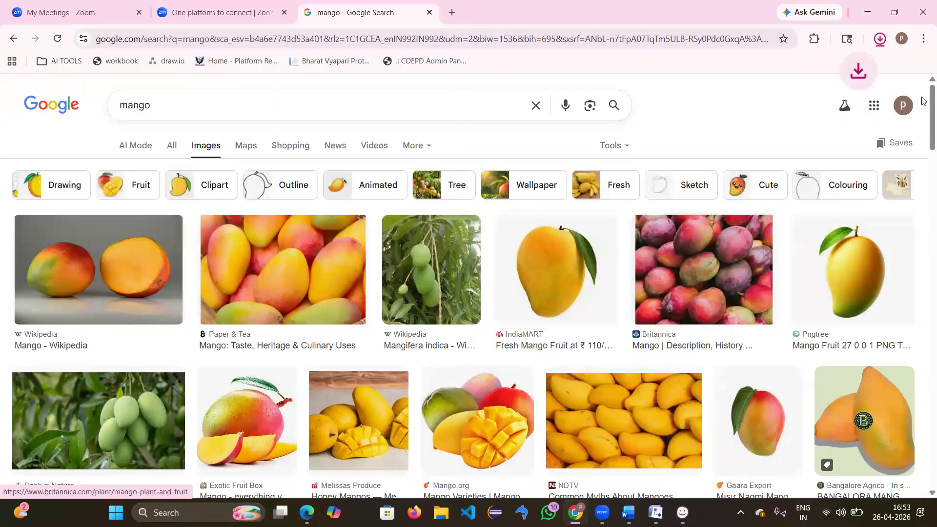
{"action": "left_click", "coordinate": [868, 15]}
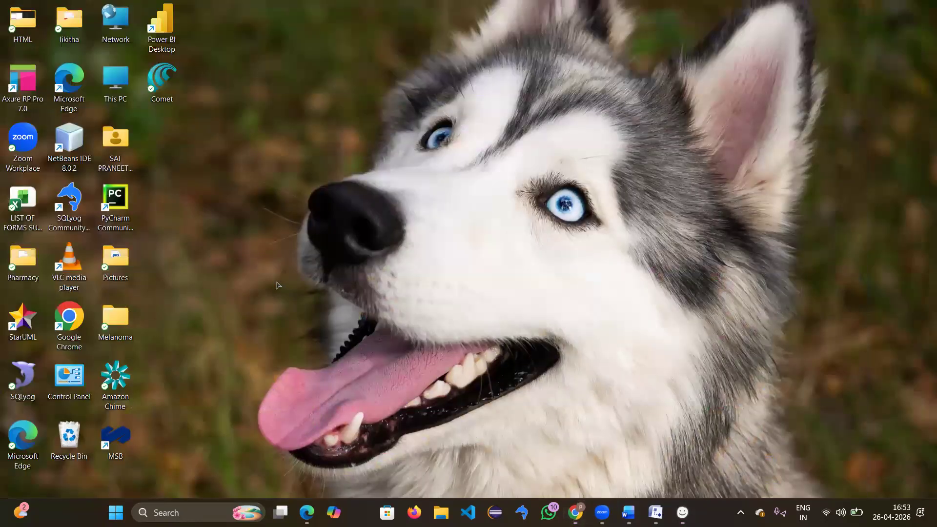
{"action": "key", "text": "alt+Tab"}
Step: Load download.jpg into the image placeholder, shrink it to 119×70, and move the apple picture right
{"action": "left_click", "coordinate": [286, 277]}
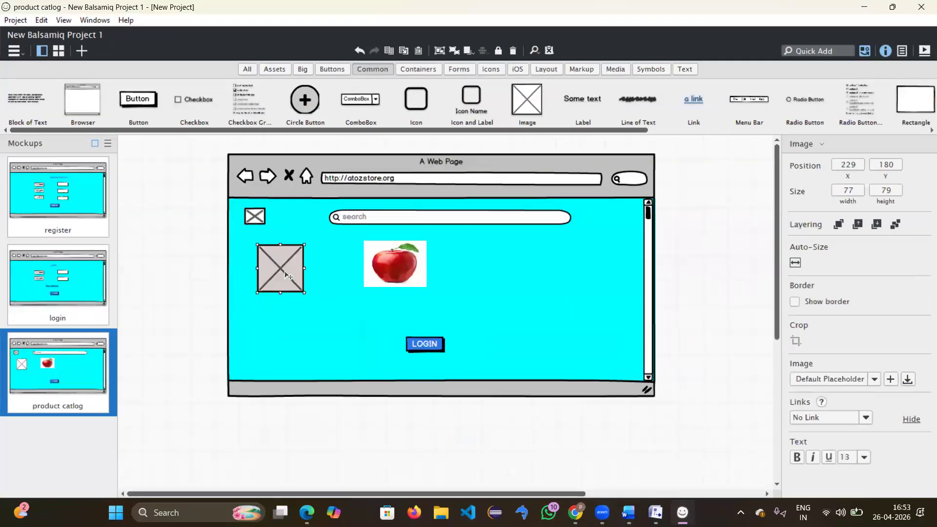
{"action": "double_click", "coordinate": [285, 274]}
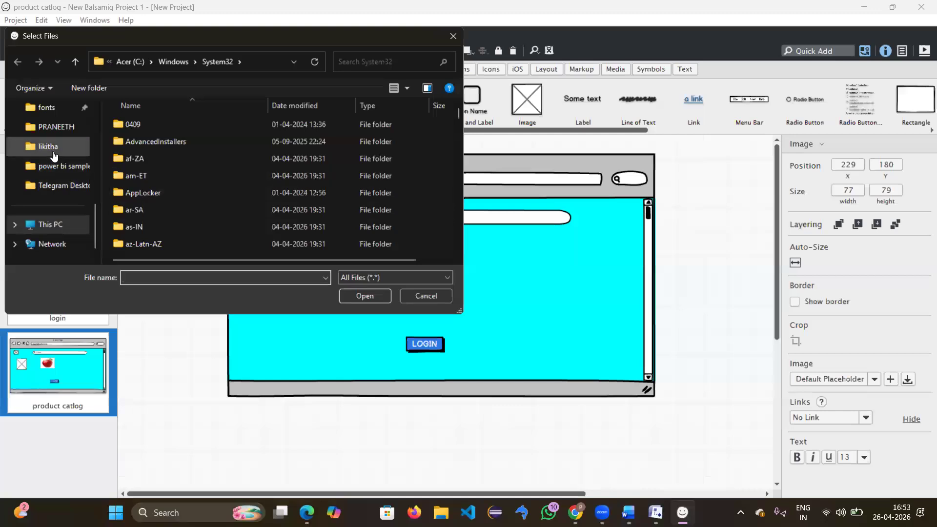
{"action": "scroll", "coordinate": [54, 156], "scroll_direction": "up", "scroll_amount": 5}
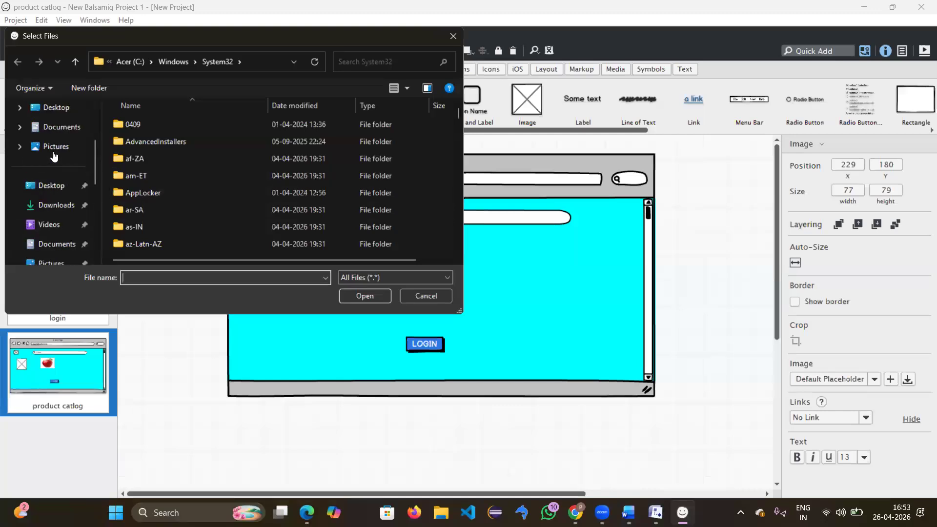
{"action": "left_click", "coordinate": [57, 205]}
{"action": "double_click", "coordinate": [147, 142]}
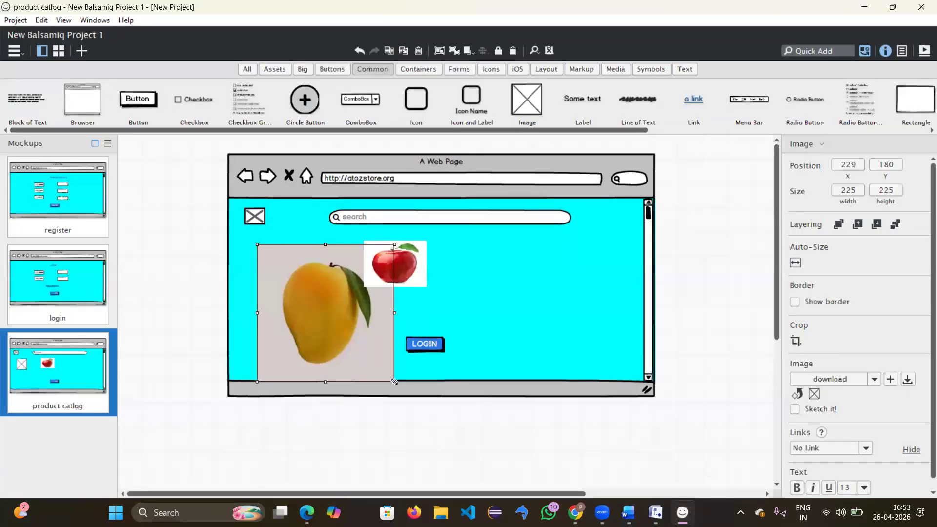
{"action": "left_click_drag", "start_coordinate": [394, 381], "coordinate": [326, 286]}
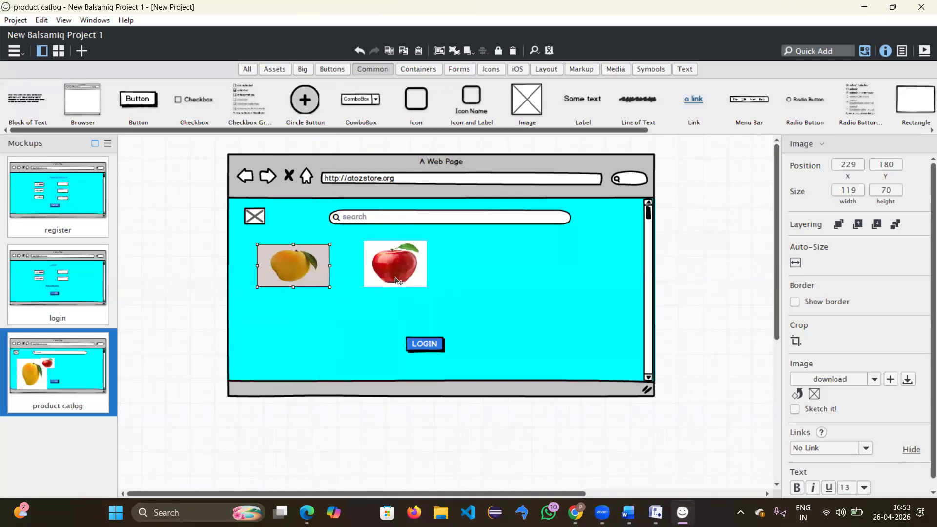
{"action": "left_click_drag", "start_coordinate": [396, 280], "coordinate": [541, 283]}
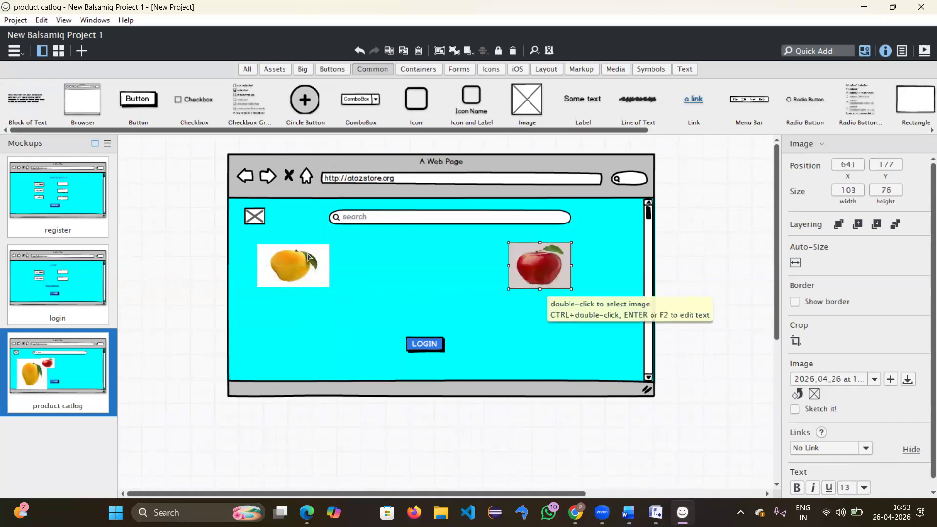
{"action": "left_click", "coordinate": [328, 298]}
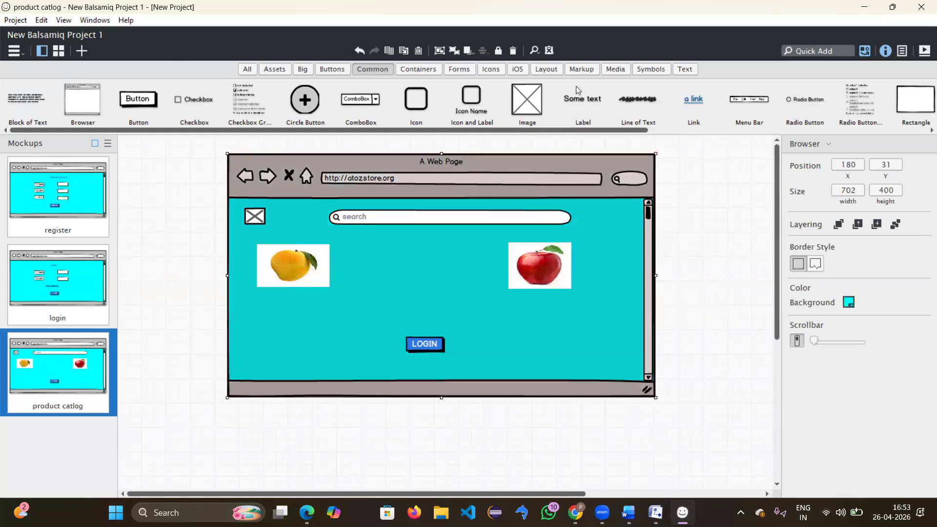
Step: Add two labels reading 'mango' and 'price' beside the mango picture
{"action": "left_click_drag", "start_coordinate": [584, 99], "coordinate": [350, 242]}
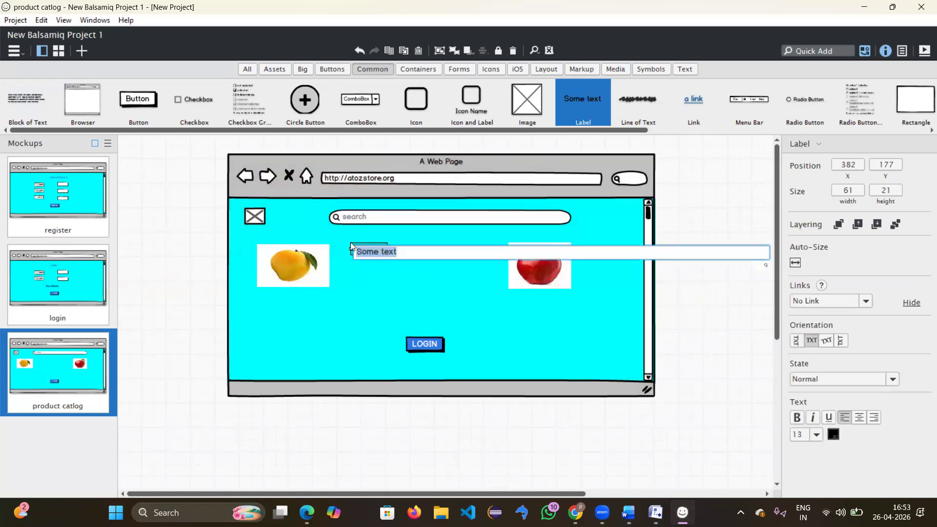
{"action": "type", "text": "mango"}
{"action": "key", "text": "Return"}
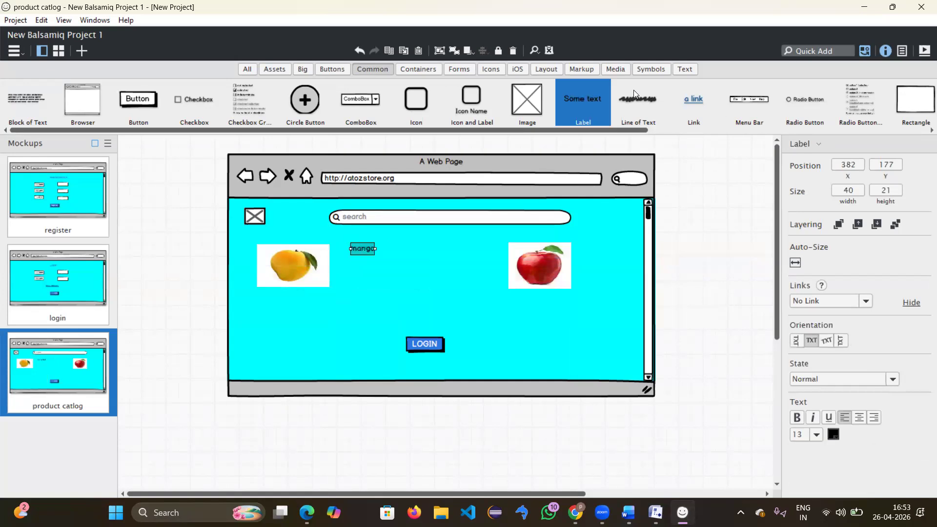
{"action": "left_click_drag", "start_coordinate": [577, 108], "coordinate": [352, 262]}
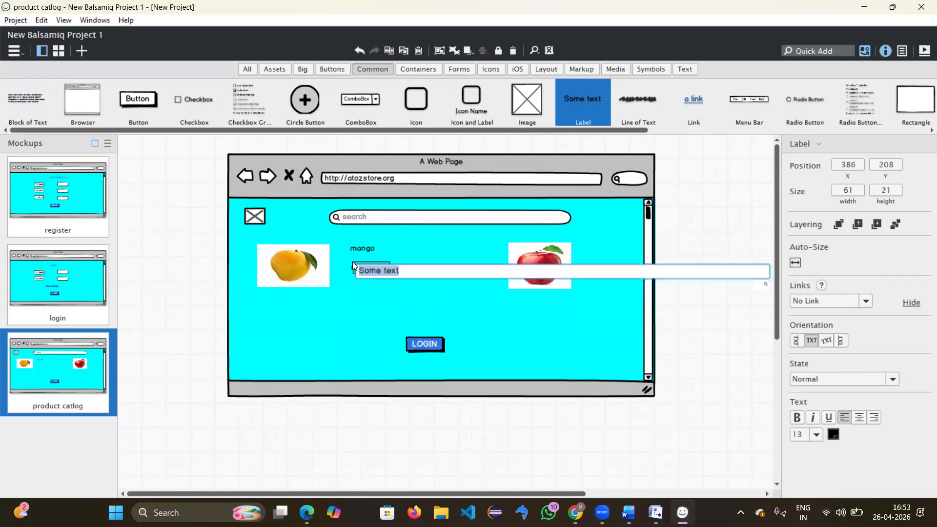
{"action": "type", "text": "price"}
{"action": "key", "text": "Return"}
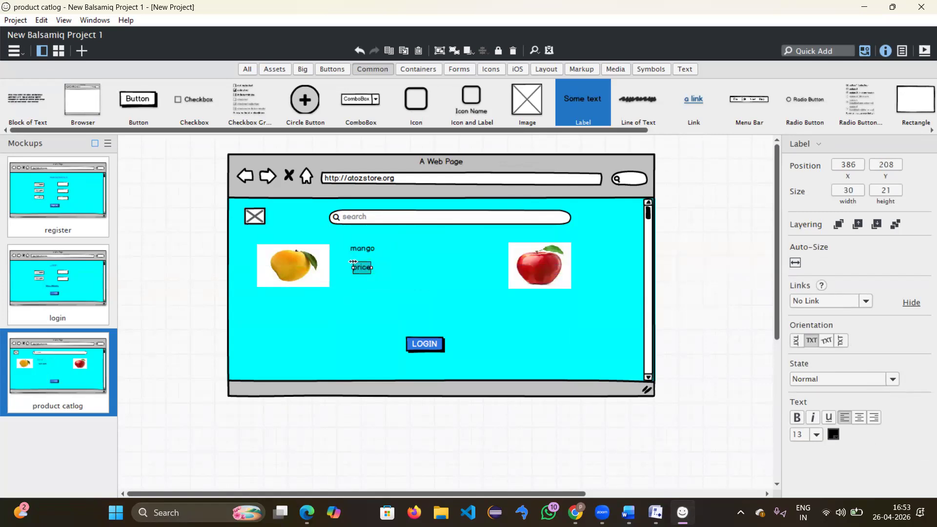
{"action": "left_click", "coordinate": [415, 275]}
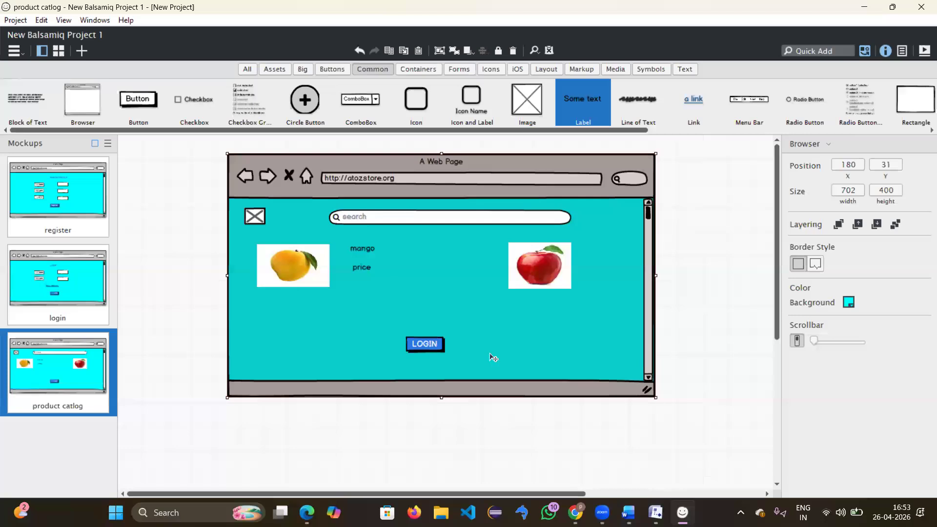
Step: Insert a Num Stepper through a Quick Add search for 'ste' and place it right of the price label
{"action": "left_click_drag", "start_coordinate": [629, 129], "coordinate": [923, 161]}
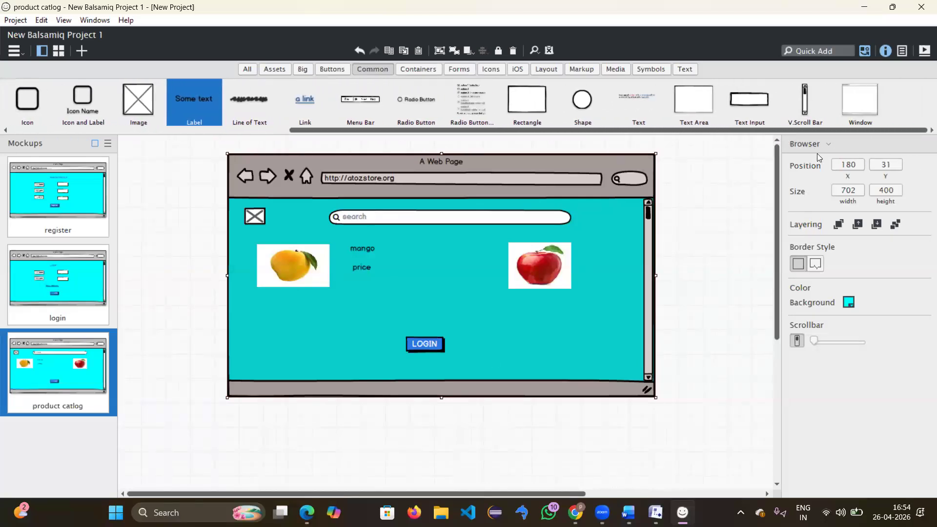
{"action": "left_click_drag", "start_coordinate": [819, 157], "coordinate": [494, 178]}
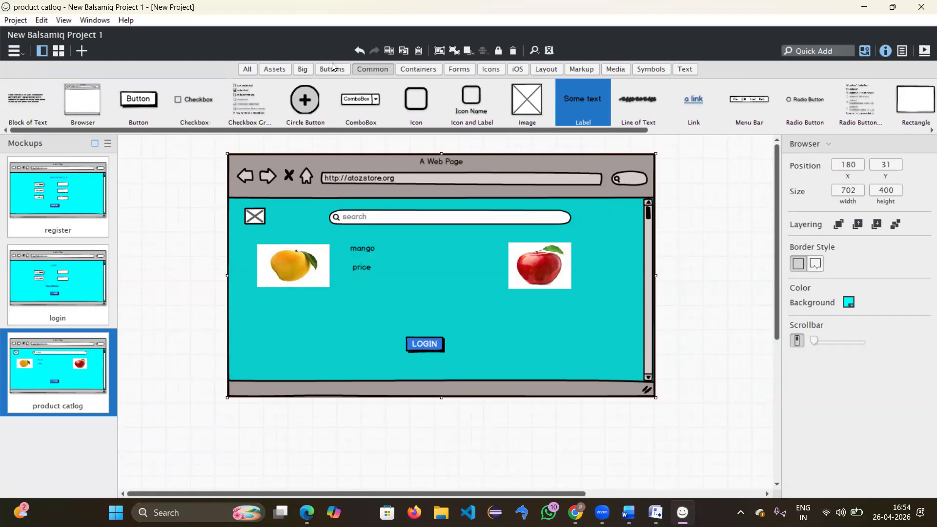
{"action": "left_click", "coordinate": [821, 49]}
{"action": "type", "text": "ste"}
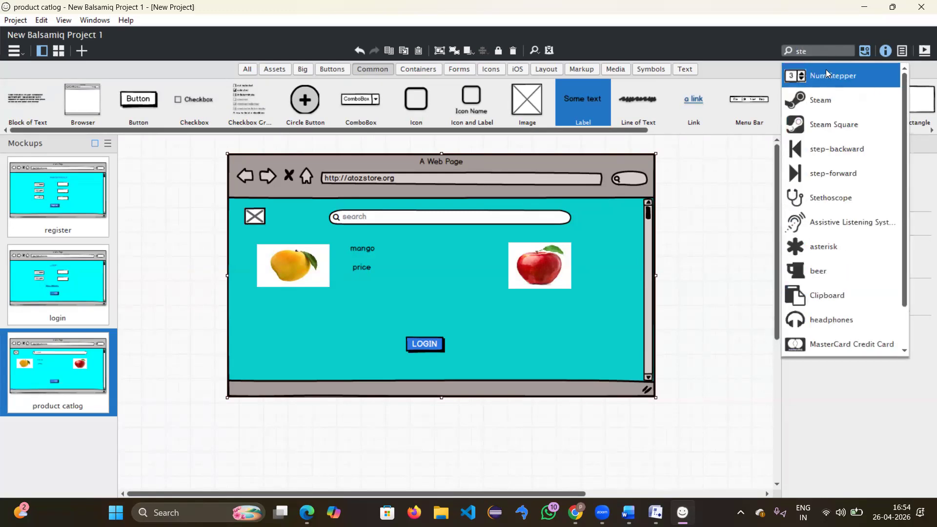
{"action": "left_click", "coordinate": [837, 71]}
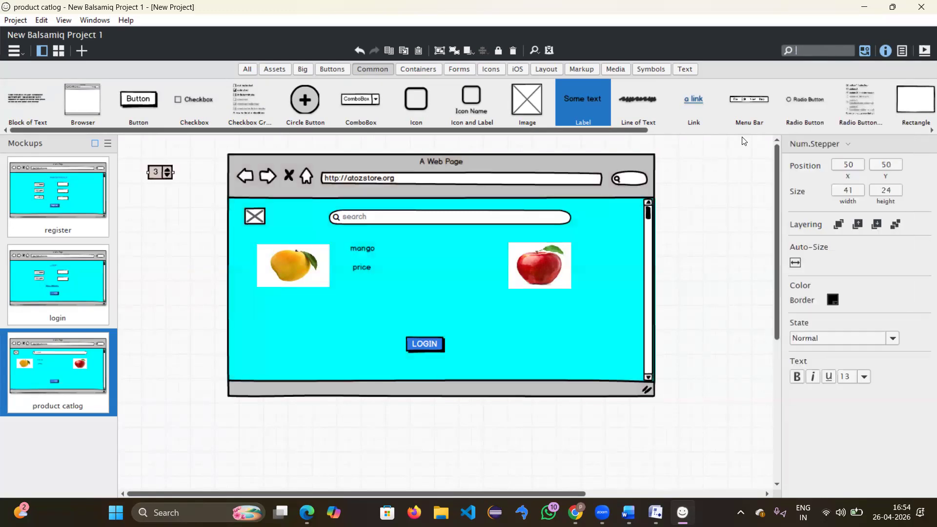
{"action": "left_click_drag", "start_coordinate": [166, 174], "coordinate": [412, 281]}
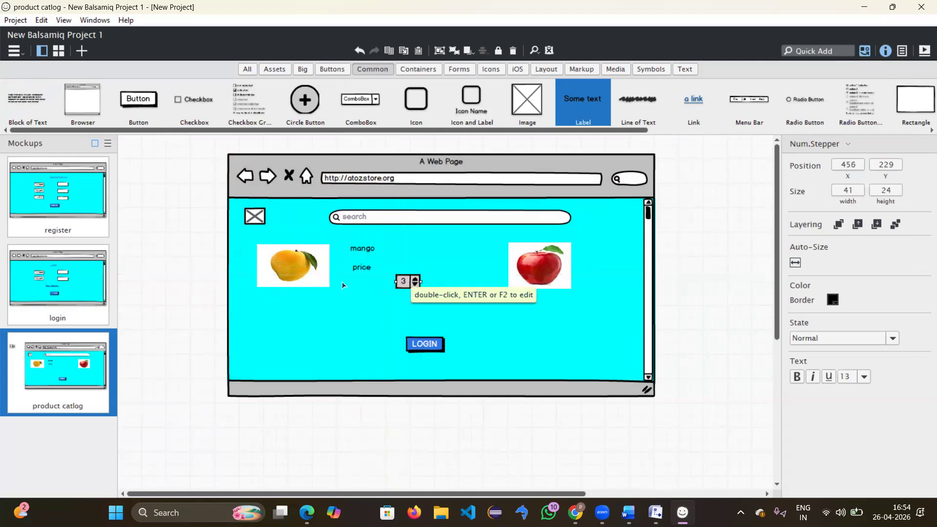
Step: Add a third label and stack the mango, price and new labels under the mango picture
{"action": "left_click", "coordinate": [348, 286]}
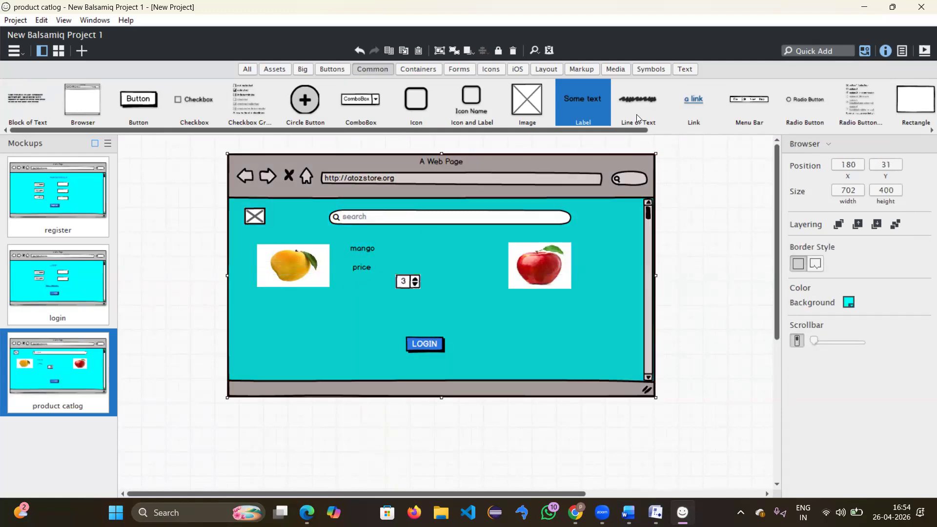
{"action": "left_click_drag", "start_coordinate": [592, 104], "coordinate": [268, 291]}
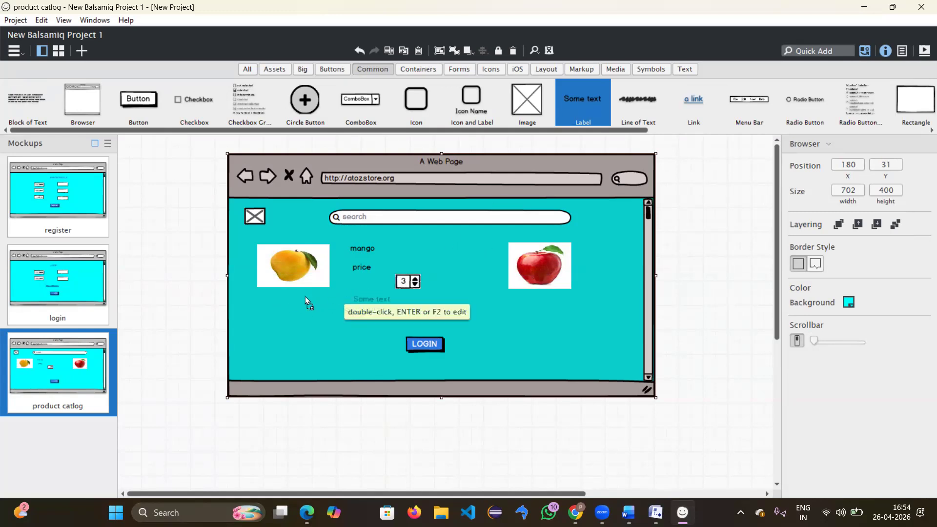
{"action": "double_click", "coordinate": [354, 299]}
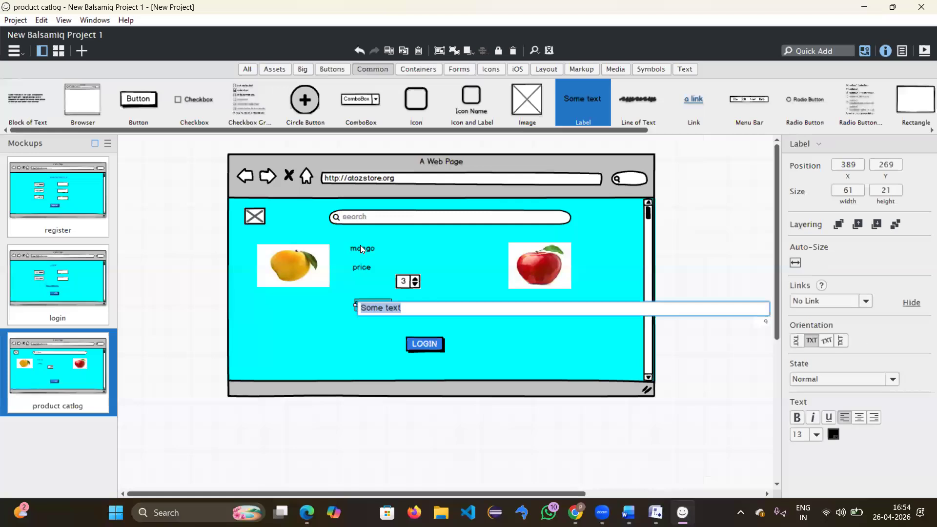
{"action": "left_click_drag", "start_coordinate": [360, 249], "coordinate": [272, 306]}
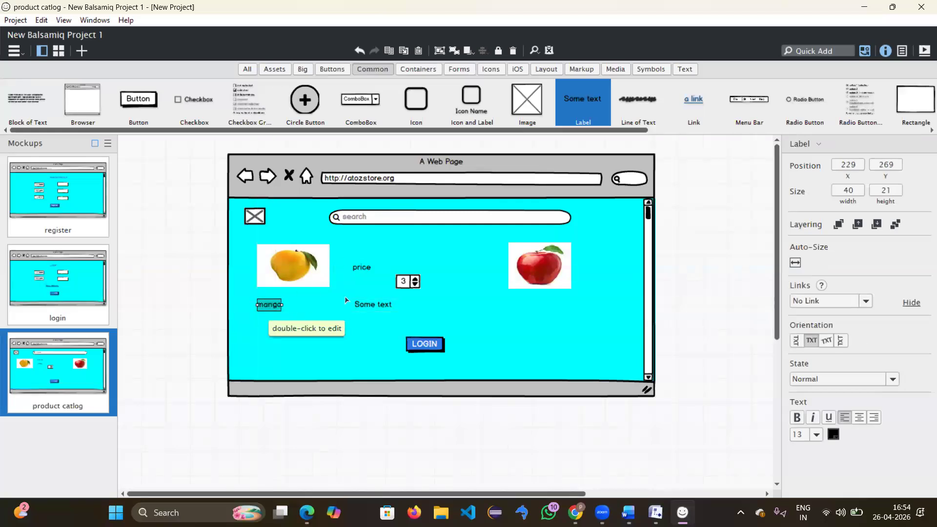
{"action": "left_click_drag", "start_coordinate": [363, 267], "coordinate": [266, 319]}
{"action": "left_click_drag", "start_coordinate": [370, 304], "coordinate": [272, 337]}
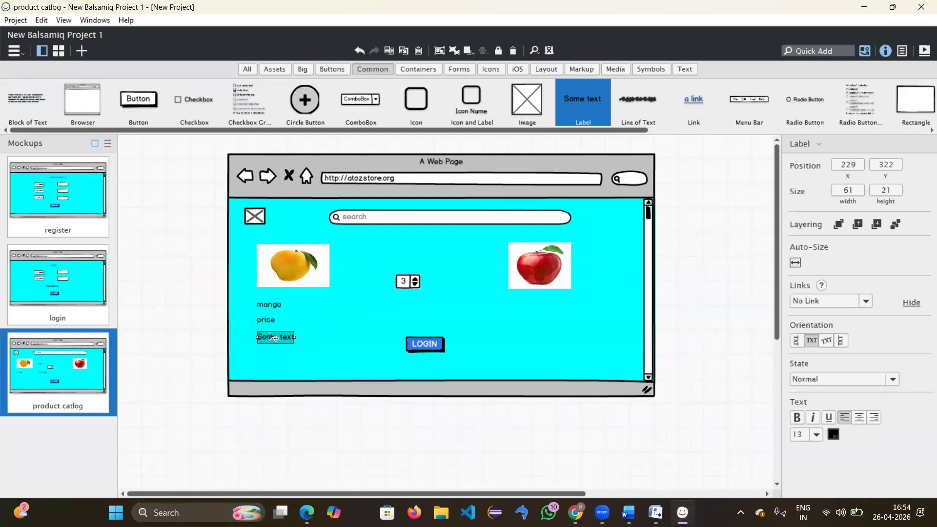
Step: Rename the new label to 'quantity' and move the 3 stepper beside it
{"action": "double_click", "coordinate": [274, 337]}
{"action": "key", "text": "BackSpace"}
{"action": "type", "text": "quantity"}
{"action": "key", "text": "Return"}
{"action": "left_click_drag", "start_coordinate": [415, 286], "coordinate": [334, 341]}
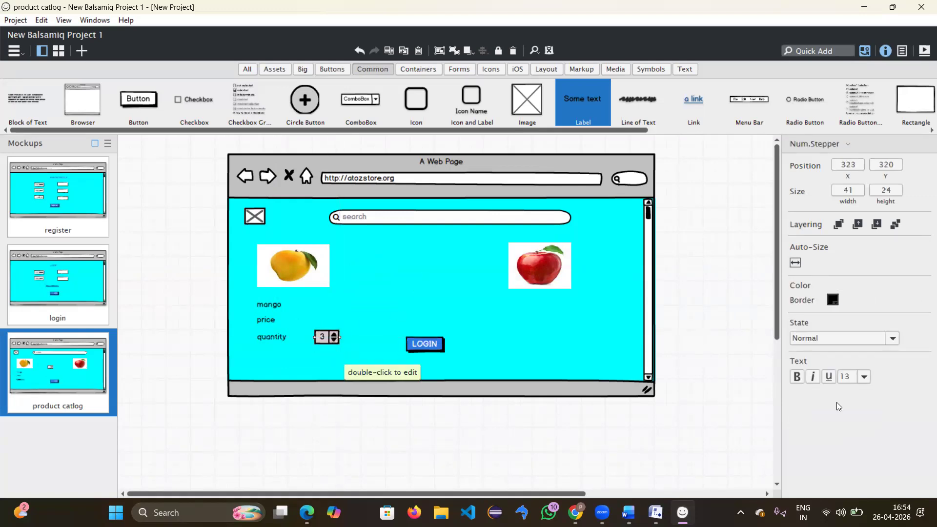
Step: Keep the quantity stepper in its normal state and set its text size to 11
{"action": "left_click", "coordinate": [867, 341]}
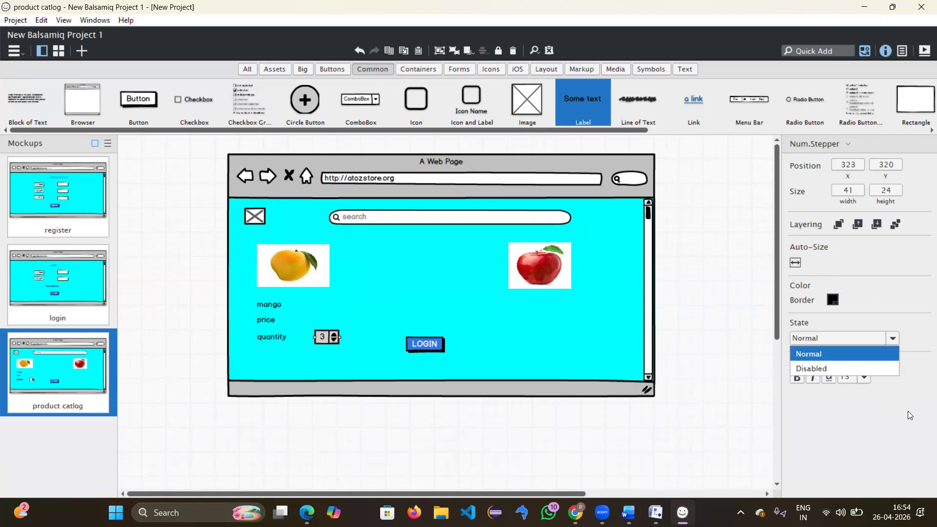
{"action": "left_click", "coordinate": [866, 423]}
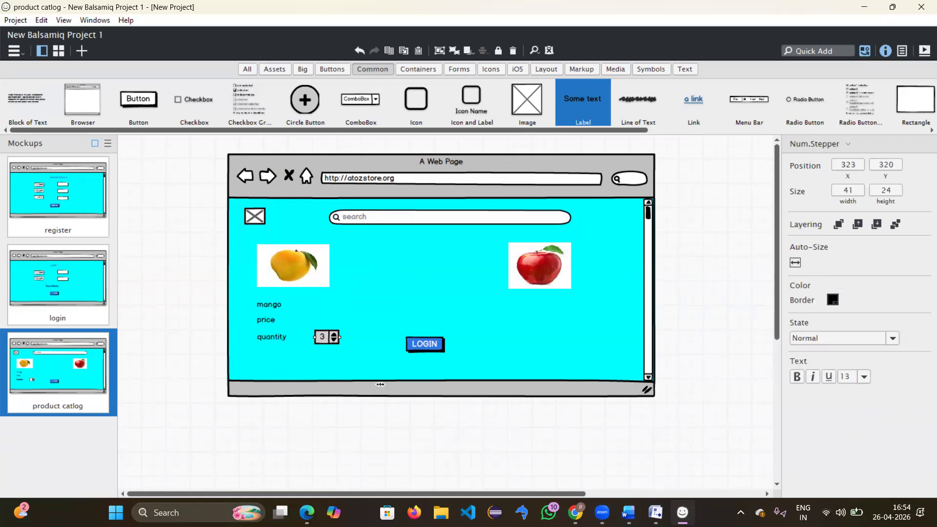
{"action": "left_click", "coordinate": [331, 309]}
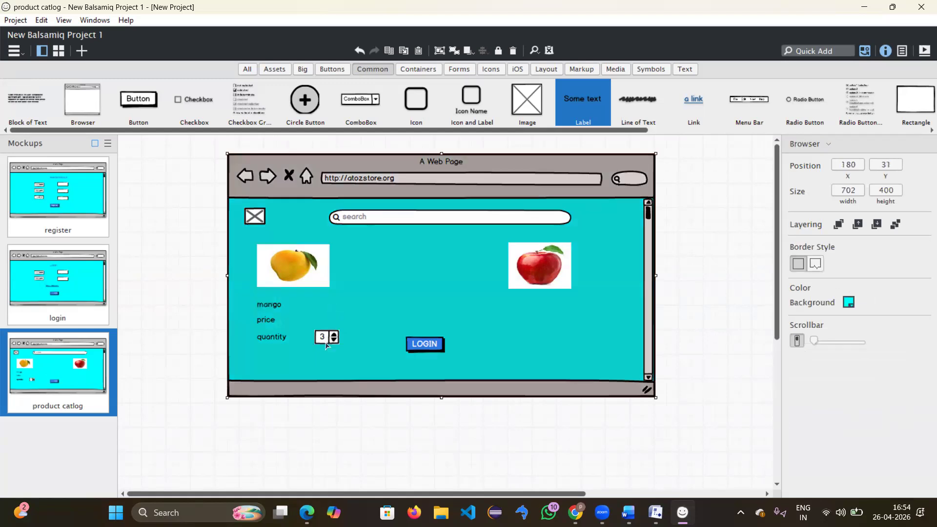
{"action": "left_click", "coordinate": [330, 342]}
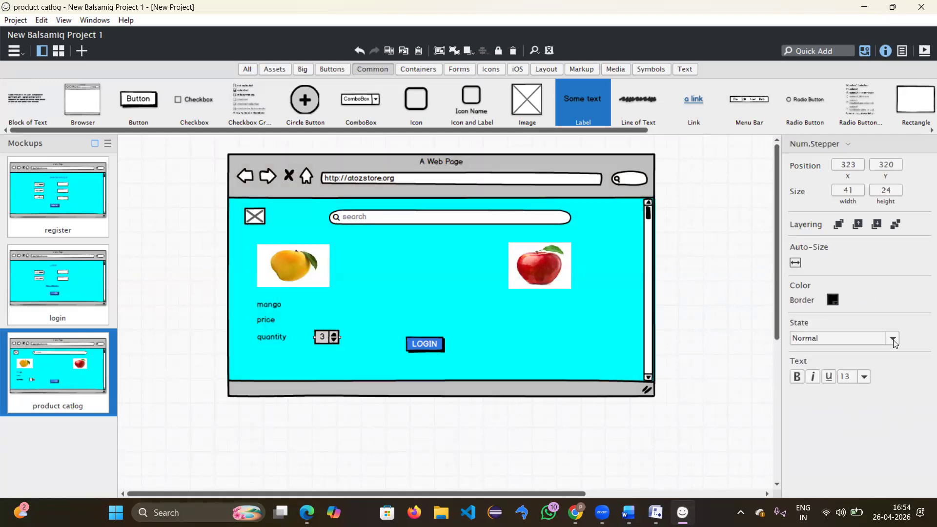
{"action": "left_click", "coordinate": [854, 381]}
{"action": "left_click", "coordinate": [863, 377]}
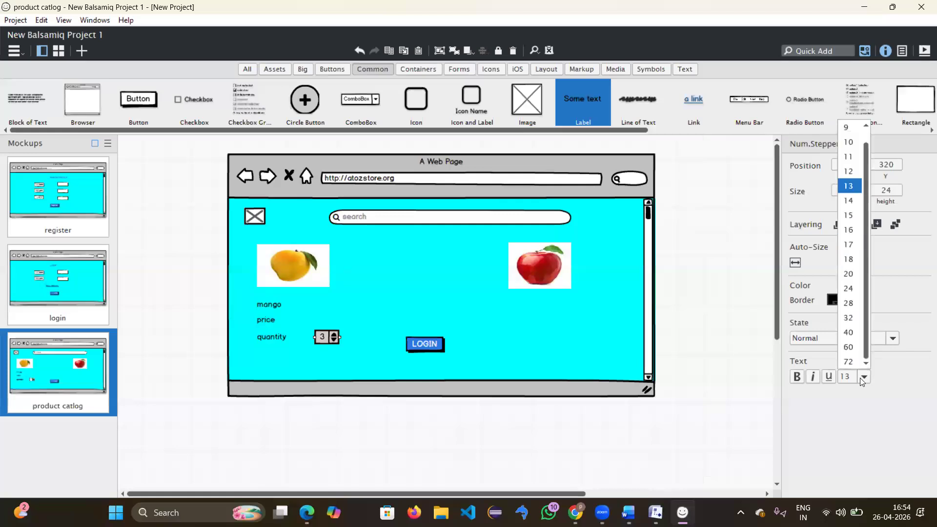
{"action": "left_click", "coordinate": [851, 156]}
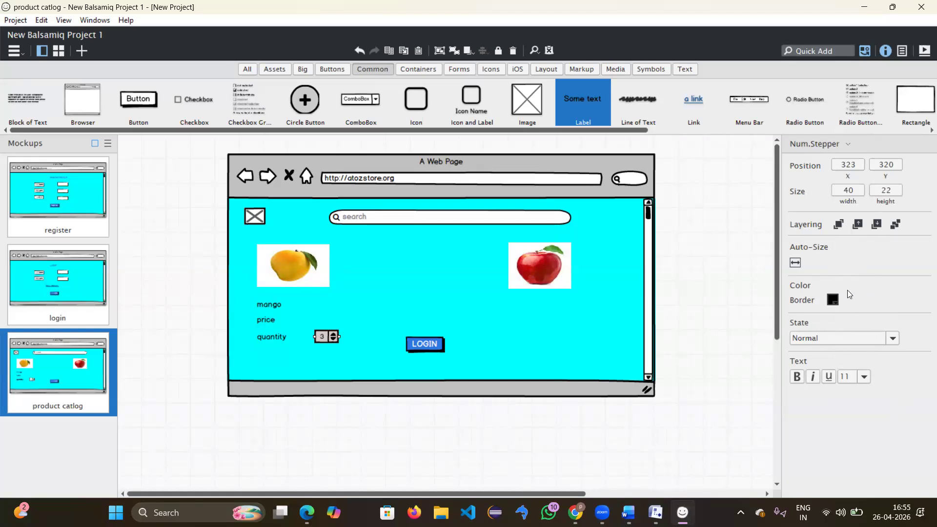
Step: Change the stepper's border colour to blue, then clear the selection
{"action": "left_click", "coordinate": [833, 299]}
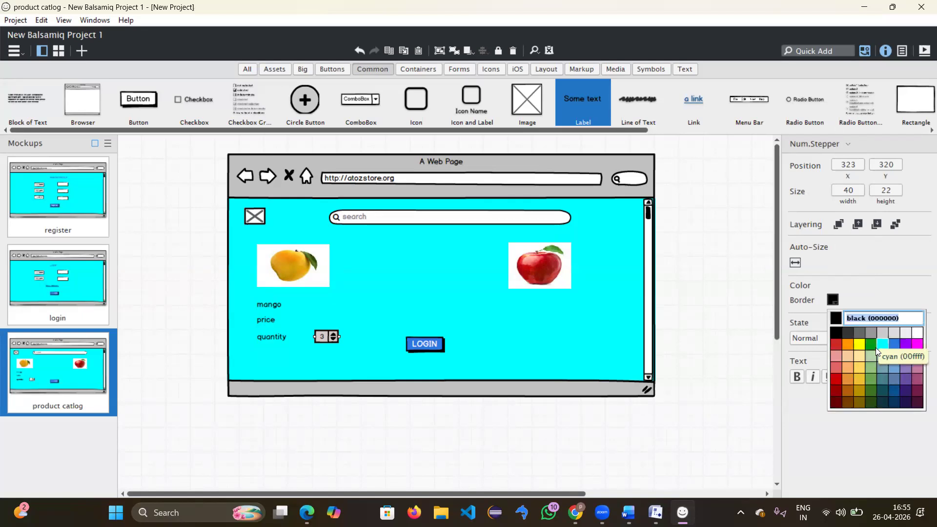
{"action": "left_click", "coordinate": [891, 347]}
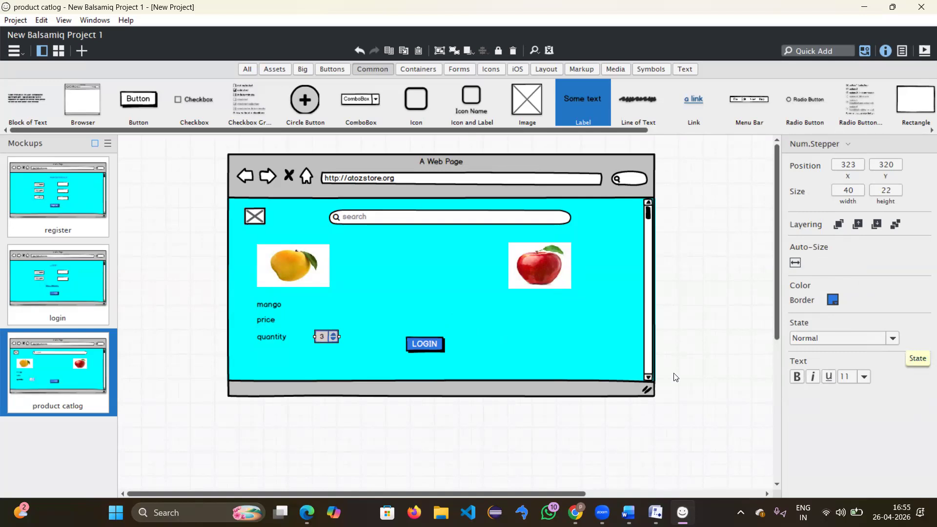
{"action": "left_click", "coordinate": [297, 299]}
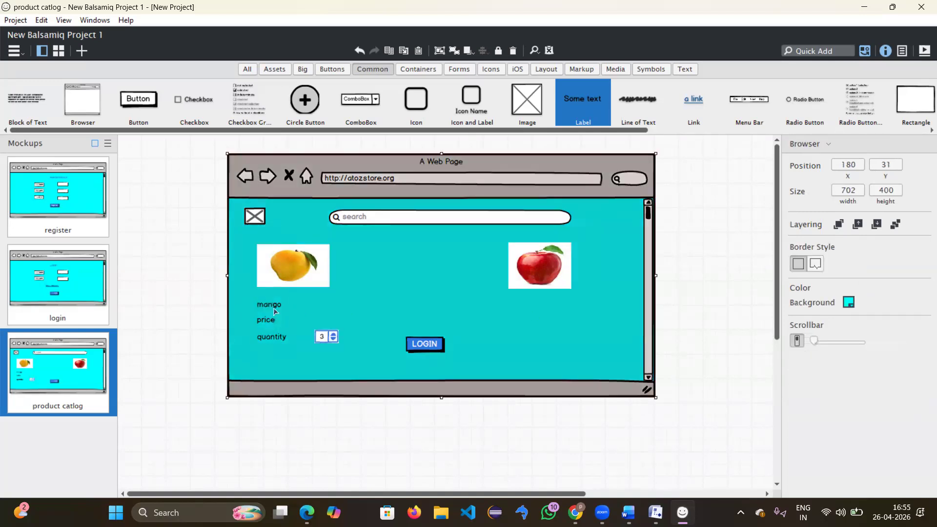
{"action": "key", "text": "Escape"}
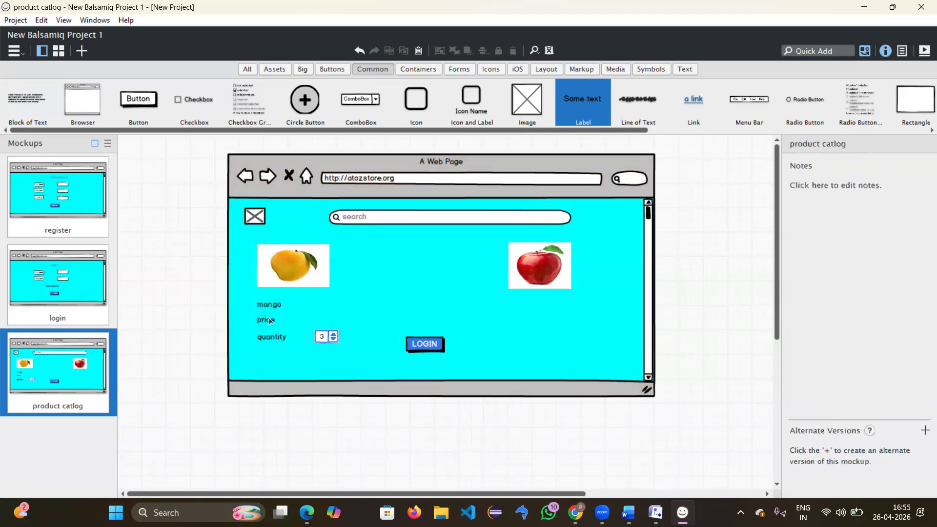
Step: Stack three labels reading 'apple', 'price' and 'quantity' under the apple image
{"action": "left_click", "coordinate": [383, 312]}
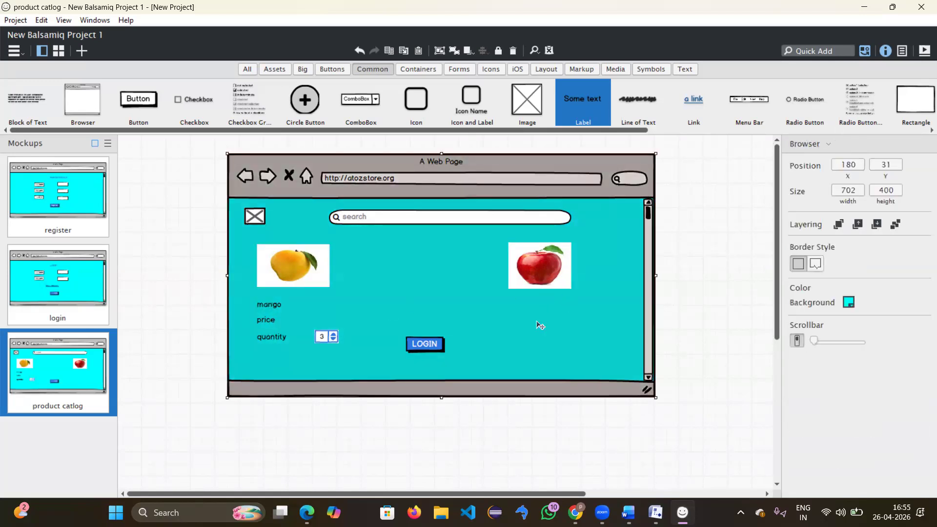
{"action": "left_click_drag", "start_coordinate": [599, 92], "coordinate": [507, 300]}
{"action": "type", "text": "apple"}
{"action": "key", "text": "BackSpace"}
{"action": "type", "text": "le"}
{"action": "key", "text": "Return"}
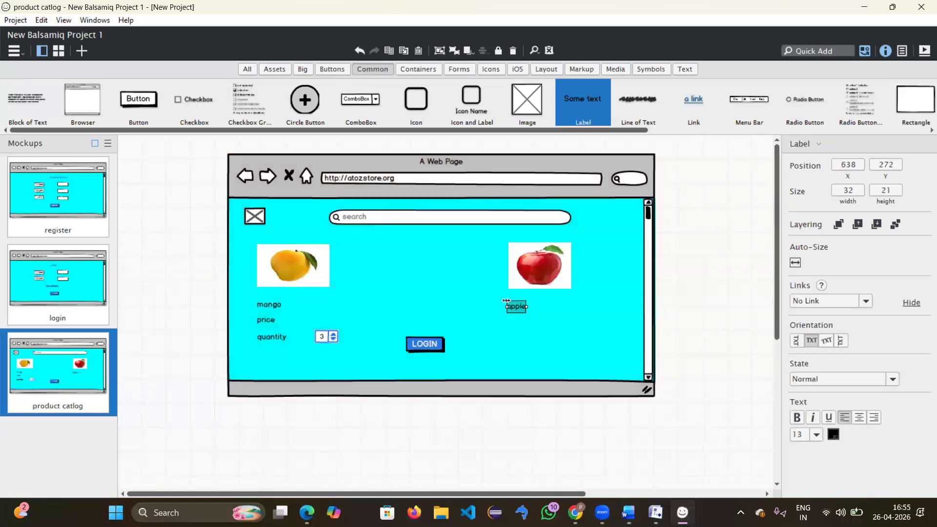
{"action": "left_click_drag", "start_coordinate": [561, 245], "coordinate": [506, 317]}
{"action": "type", "text": "price"}
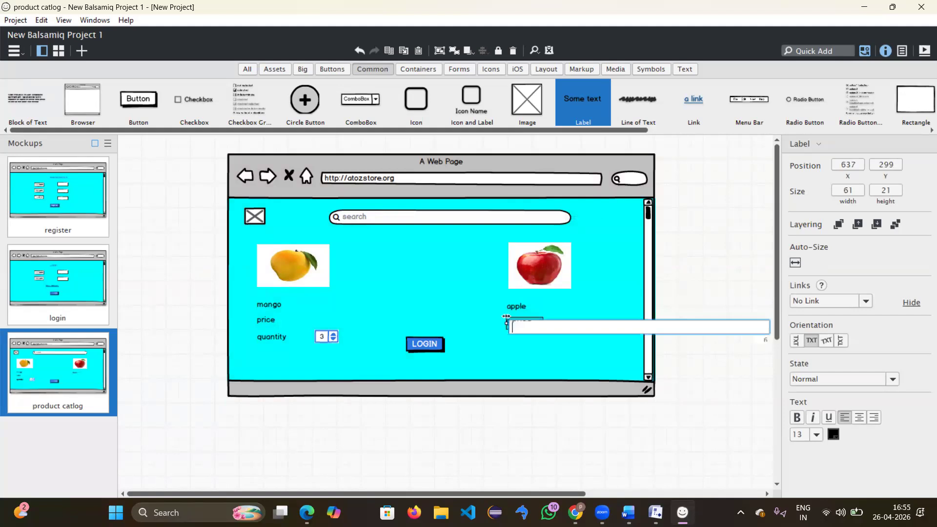
{"action": "key", "text": "Return"}
{"action": "left_click_drag", "start_coordinate": [563, 148], "coordinate": [504, 333]}
{"action": "type", "text": "q"}
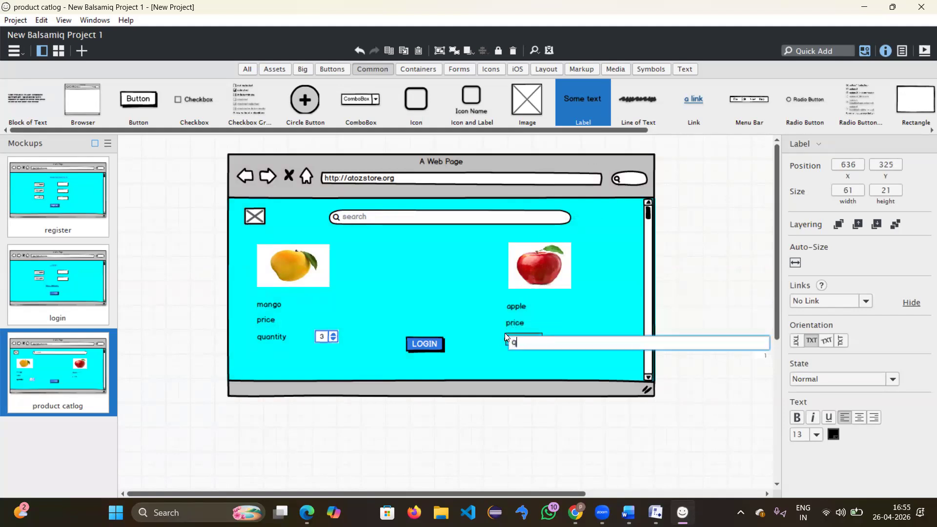
{"action": "type", "text": "uantity"}
{"action": "key", "text": "Return"}
{"action": "left_click", "coordinate": [295, 350]}
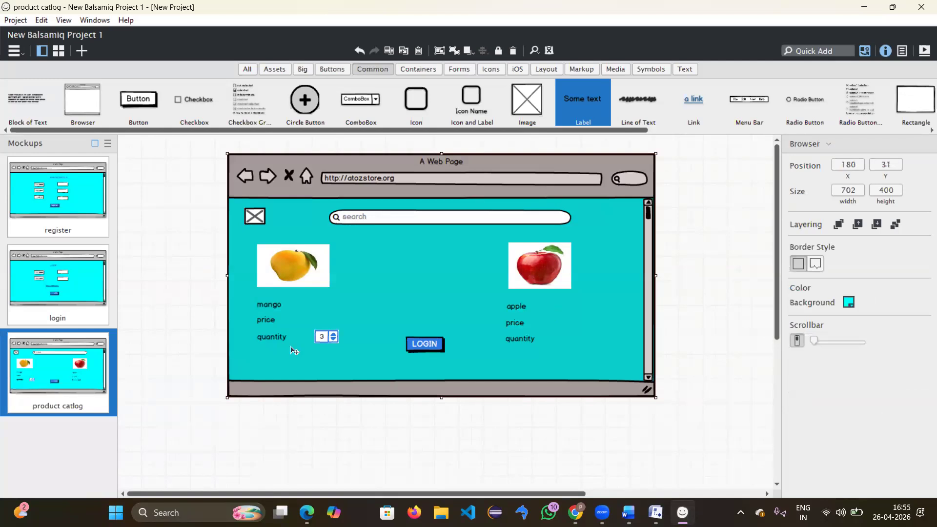
Step: Duplicate the mango stepper, place the copy beside the apple quantity label and set it to 1
{"action": "left_click", "coordinate": [330, 336]}
{"action": "key", "text": "ctrl+d"}
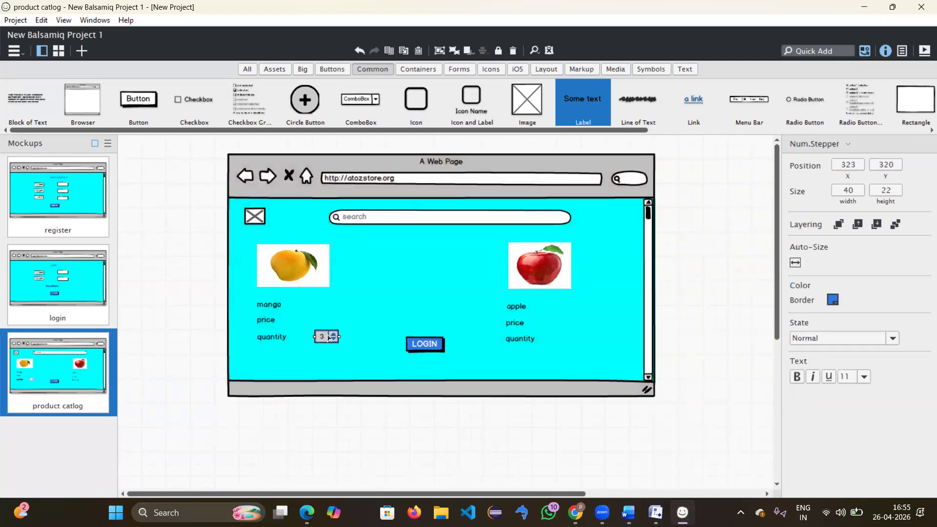
{"action": "left_click", "coordinate": [536, 340]}
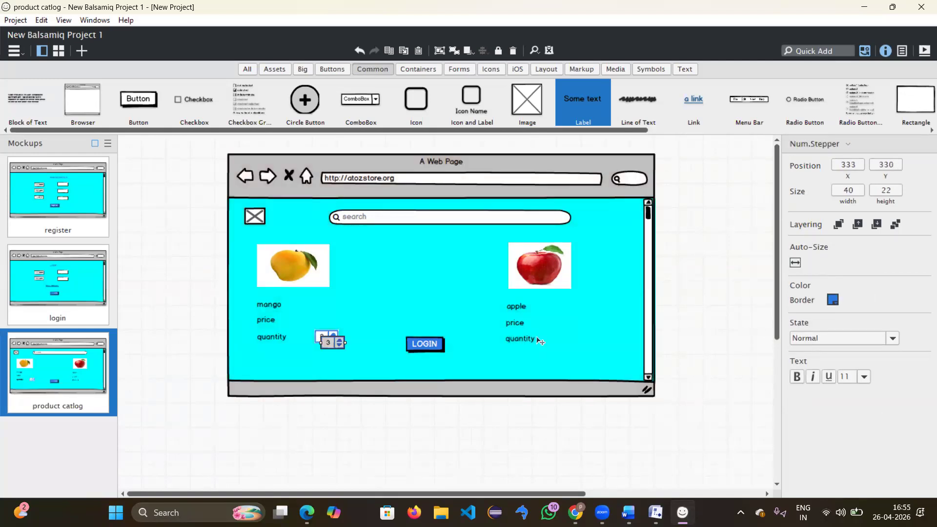
{"action": "left_click_drag", "start_coordinate": [328, 342], "coordinate": [574, 338]}
{"action": "key", "text": "Left"}
{"action": "key", "text": "Left"}
{"action": "key", "text": "Left"}
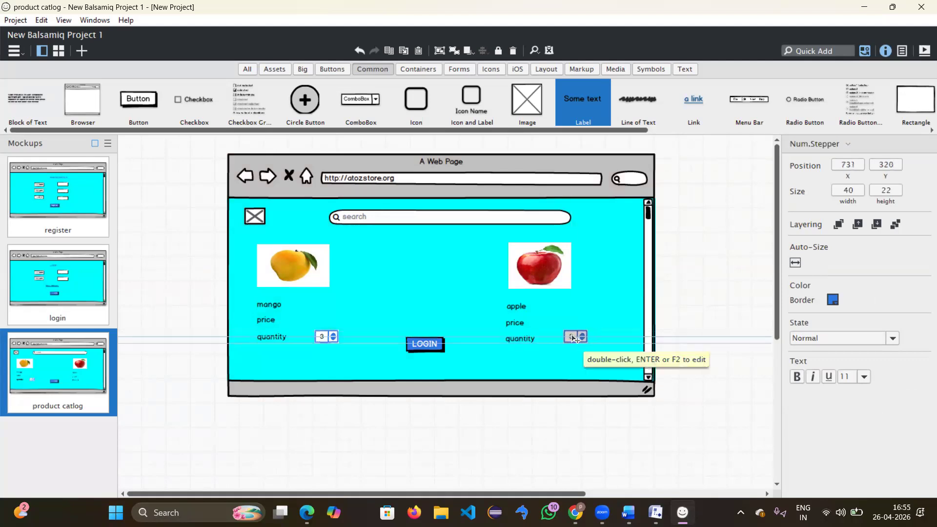
{"action": "key", "text": "Down"}
{"action": "key", "text": "Down"}
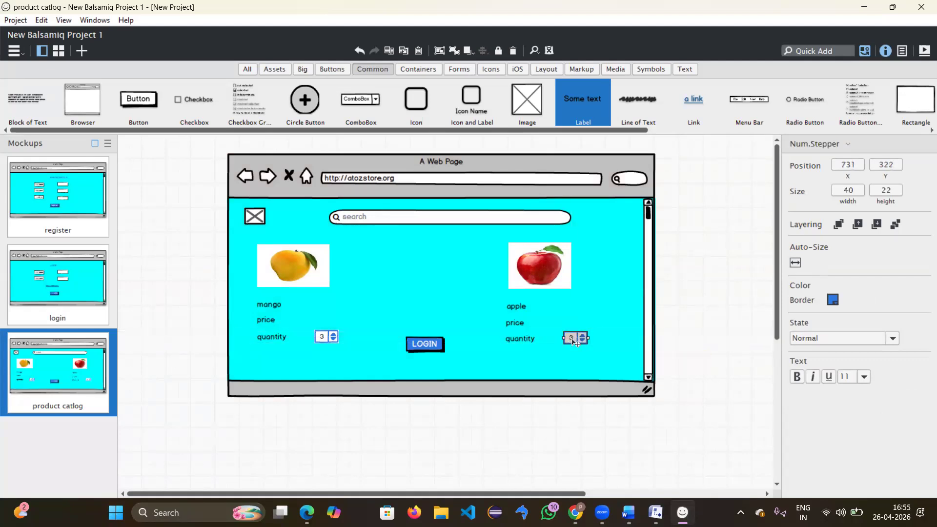
{"action": "double_click", "coordinate": [573, 342]}
{"action": "type", "text": "1"}
{"action": "key", "text": "Return"}
Step: Delete the mango stepper, then undo to restore it
{"action": "left_click", "coordinate": [325, 337]}
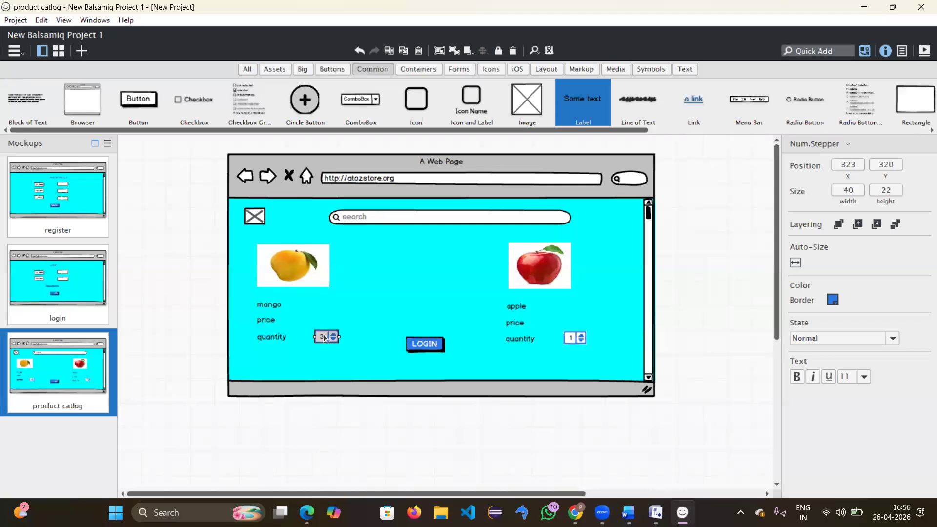
{"action": "key", "text": "Delete"}
{"action": "key", "text": "ctrl+z"}
{"action": "left_click", "coordinate": [408, 283]}
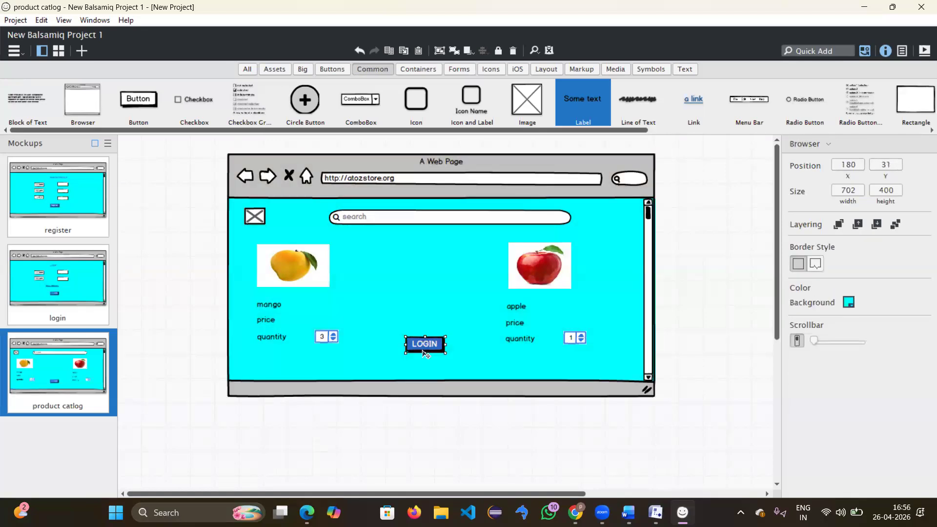
Step: Move the LOGIN button down slightly and relabel it 'add to cart'
{"action": "left_click_drag", "start_coordinate": [424, 345], "coordinate": [429, 363]}
{"action": "double_click", "coordinate": [429, 364]}
{"action": "key", "text": "BackSpace"}
{"action": "type", "text": "add to"}
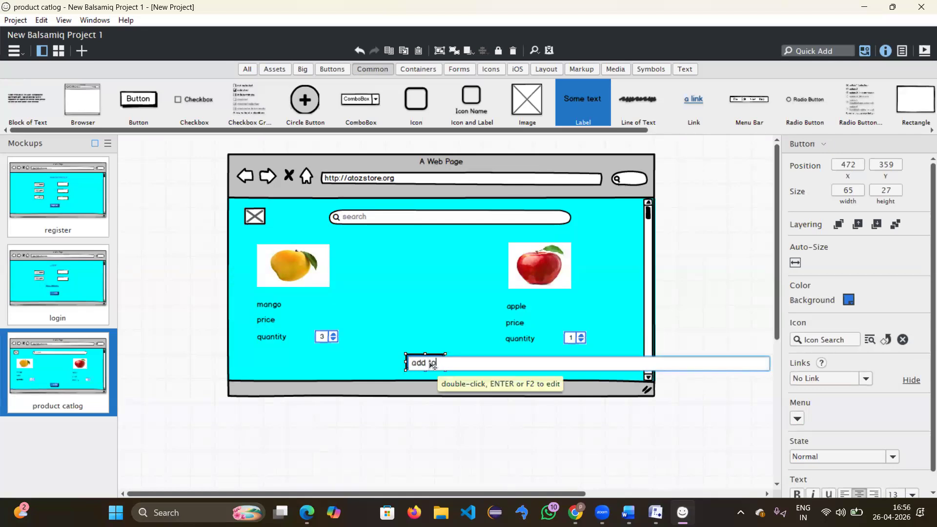
{"action": "type", "text": " cart"}
{"action": "key", "text": "Return"}
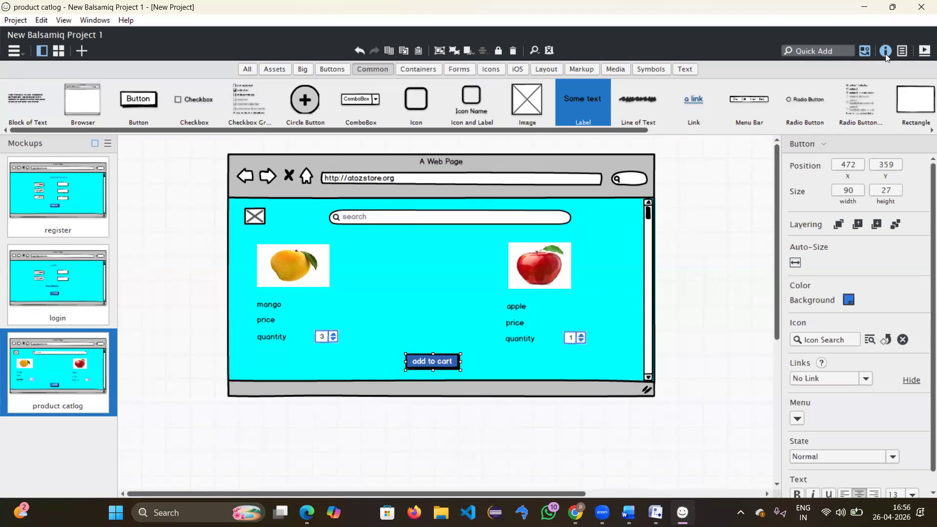
Step: Insert the Add to Shopping Cart icon through a Quick Add search for 'cart' and place it at top-right
{"action": "left_click", "coordinate": [521, 71]}
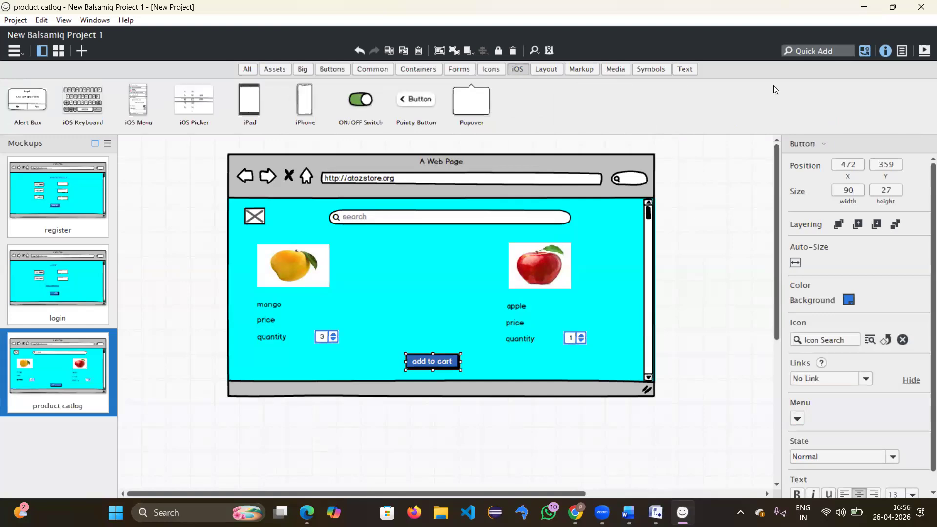
{"action": "left_click", "coordinate": [826, 48]}
{"action": "type", "text": "c"}
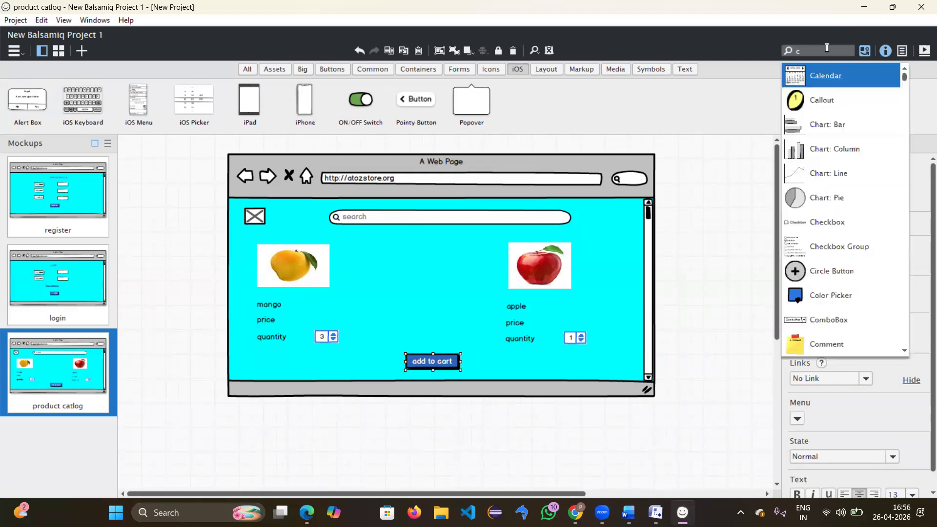
{"action": "type", "text": "art"}
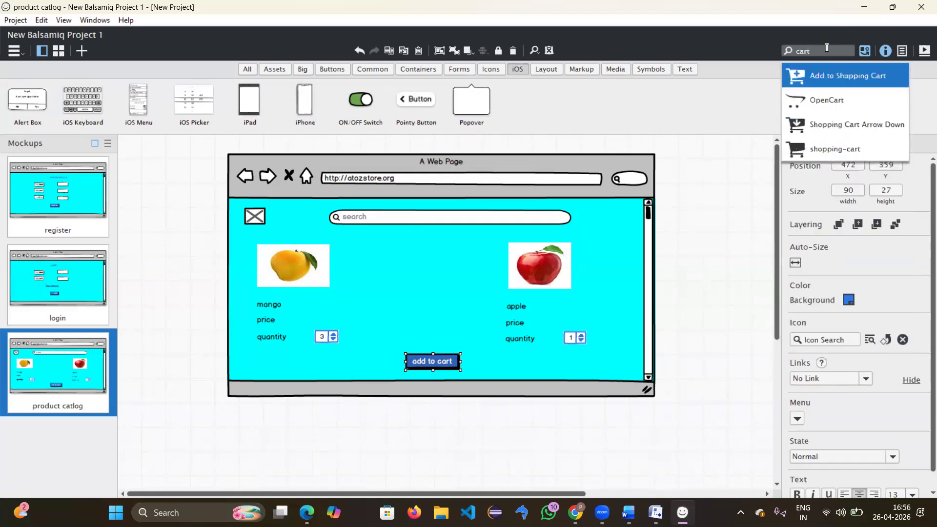
{"action": "left_click", "coordinate": [842, 72]}
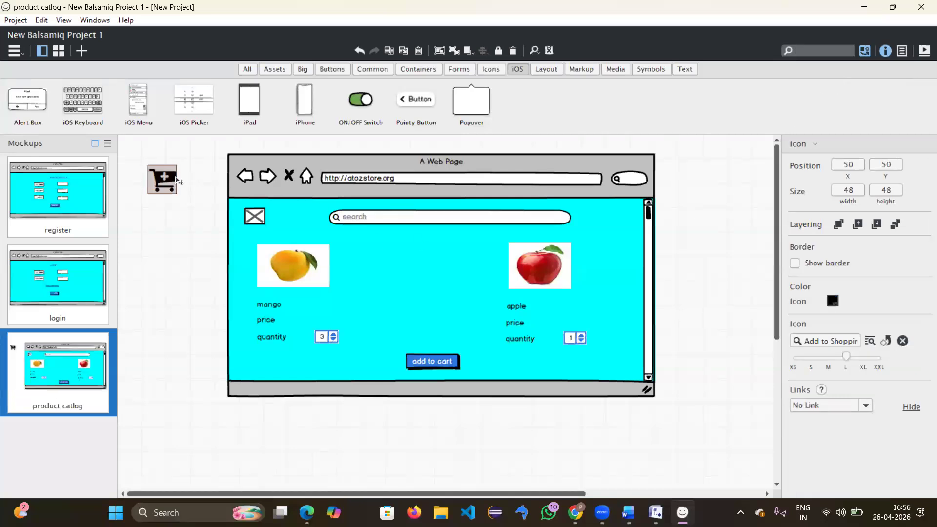
{"action": "left_click_drag", "start_coordinate": [176, 178], "coordinate": [610, 214]}
{"action": "left_click", "coordinate": [600, 223]}
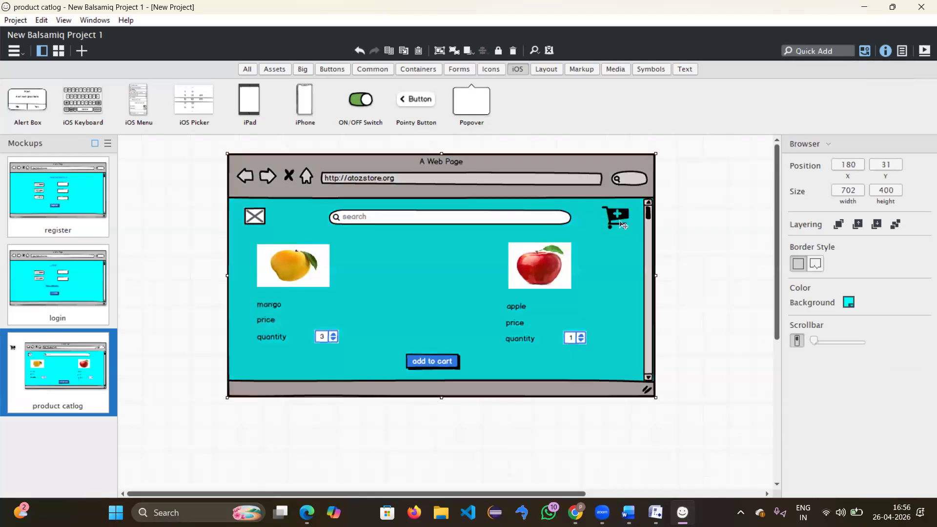
Step: Resize the cart icon to medium (32×32) and align it with the search bar
{"action": "left_click", "coordinate": [602, 227]}
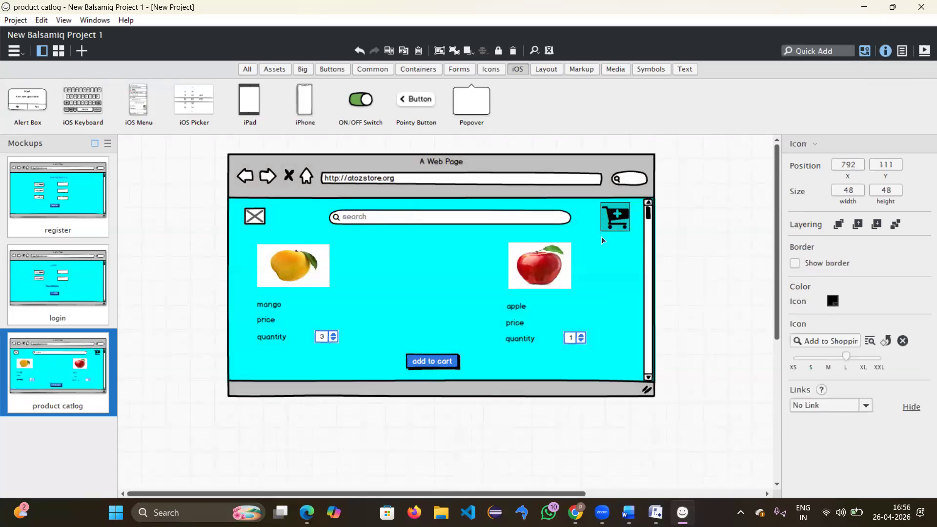
{"action": "left_click_drag", "start_coordinate": [604, 232], "coordinate": [600, 230]}
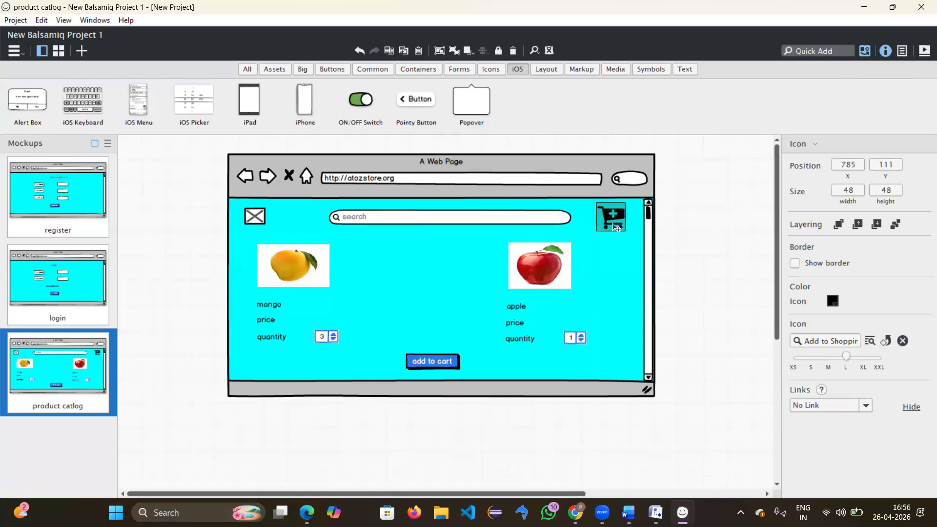
{"action": "double_click", "coordinate": [615, 227]}
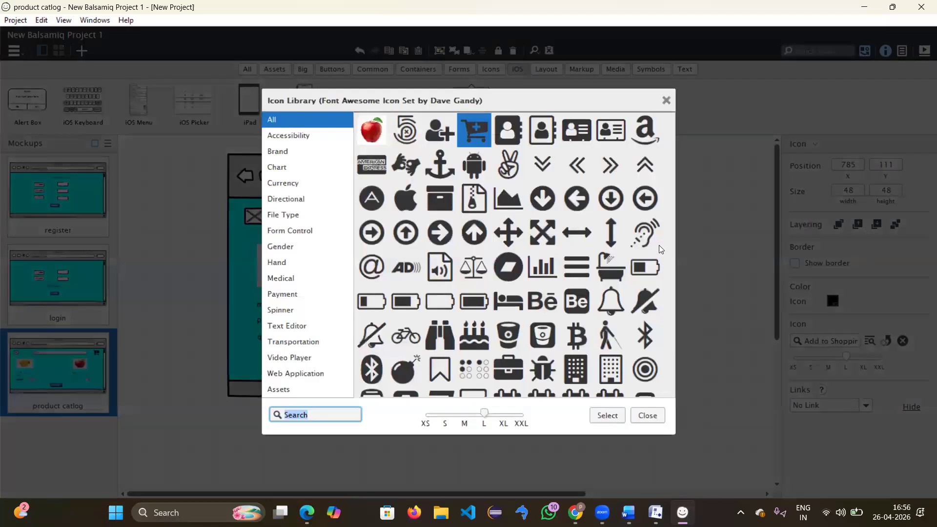
{"action": "left_click", "coordinate": [666, 100]}
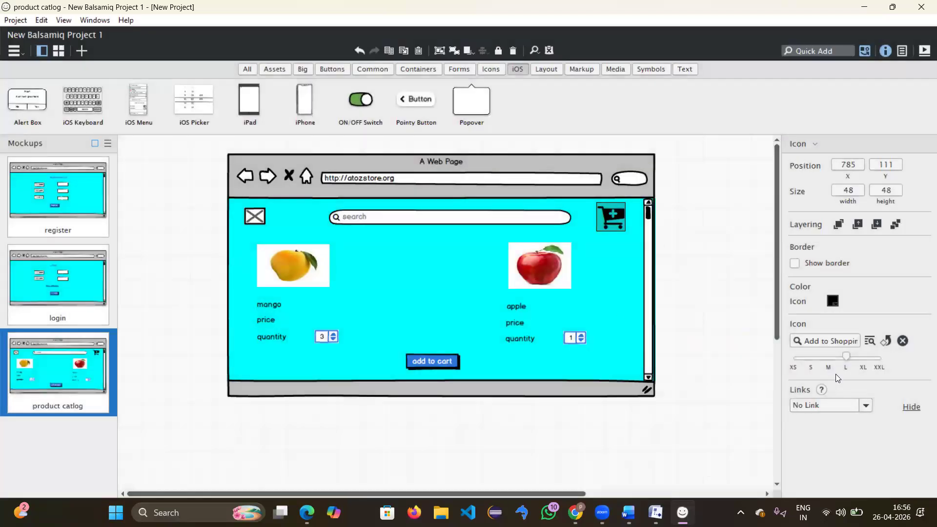
{"action": "left_click", "coordinate": [828, 358]}
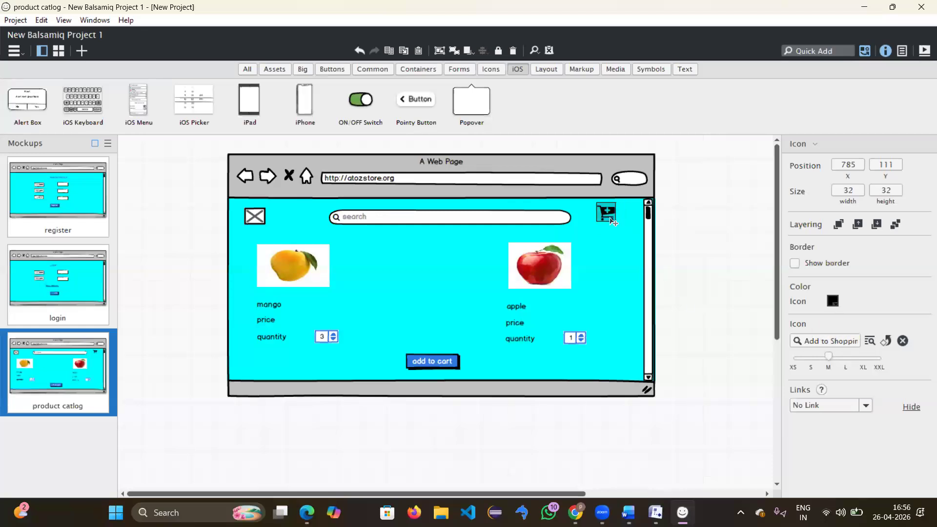
{"action": "left_click_drag", "start_coordinate": [610, 219], "coordinate": [611, 223]}
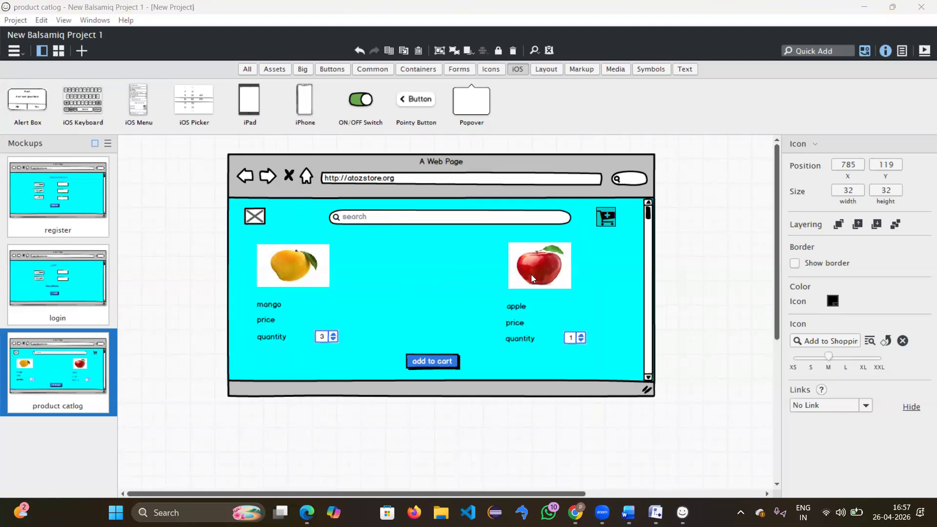
Step: Duplicate the product catlog mockup to create 'product catlog copy'
{"action": "left_click", "coordinate": [220, 302]}
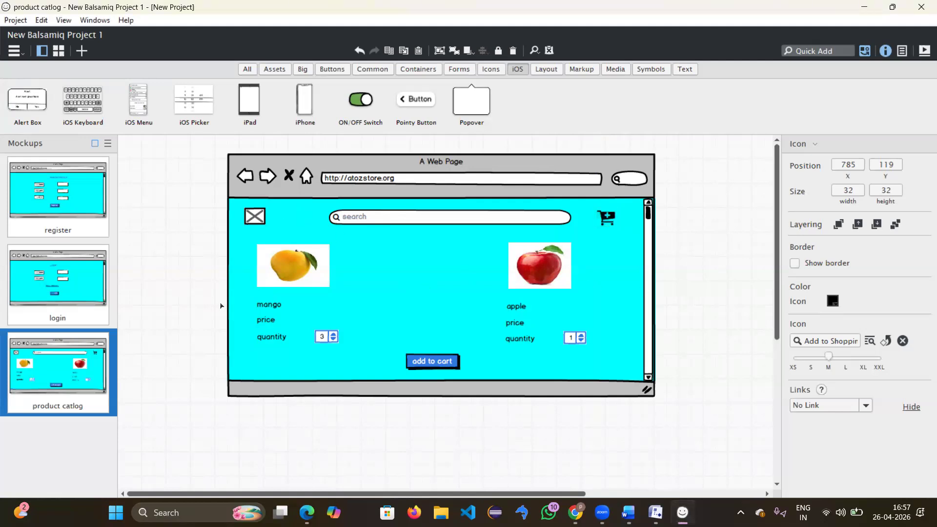
{"action": "right_click", "coordinate": [44, 401]}
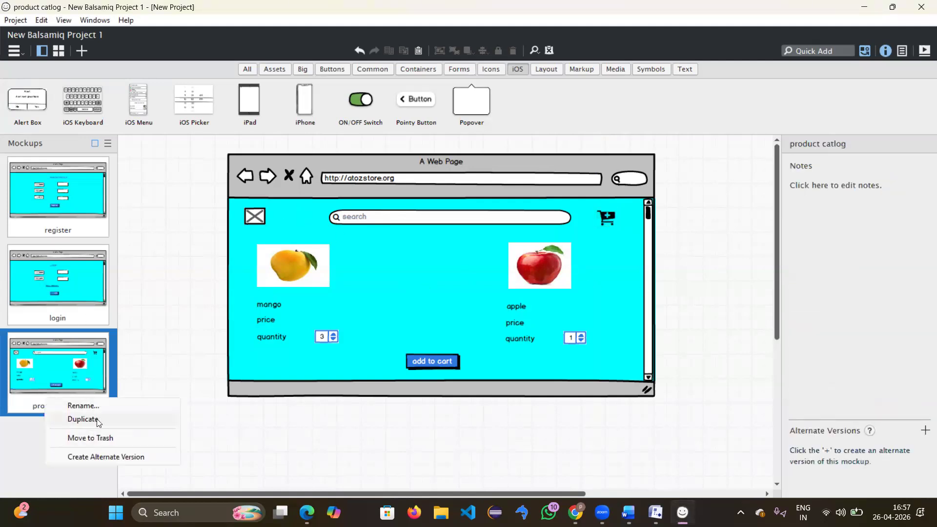
{"action": "left_click", "coordinate": [97, 421]}
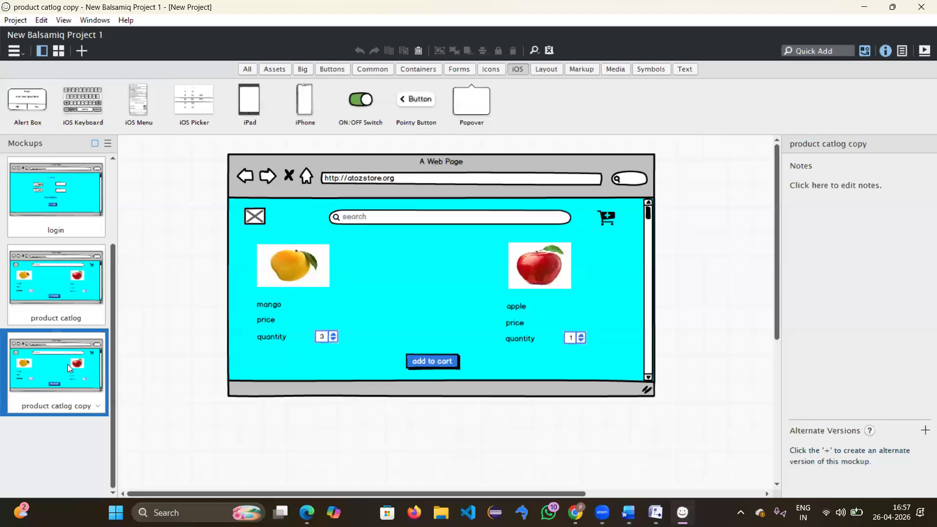
{"action": "left_click", "coordinate": [299, 274]}
Step: Delete the mango and apple images, plus the apple label, price, quantity label and stepper
{"action": "key", "text": "Delete"}
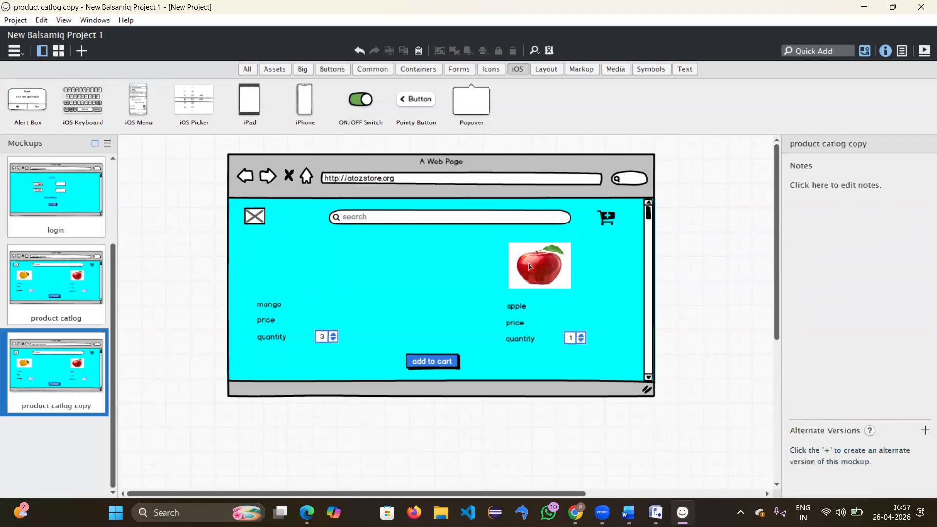
{"action": "left_click", "coordinate": [531, 268]}
{"action": "key", "text": "Delete"}
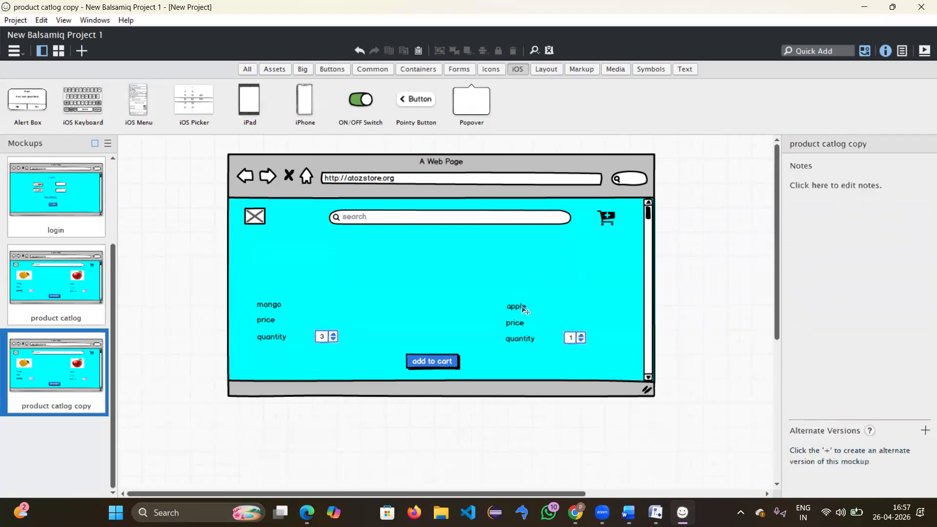
{"action": "left_click", "coordinate": [522, 307]}
{"action": "key", "text": "Delete"}
{"action": "left_click", "coordinate": [518, 323]}
{"action": "key", "text": "Delete"}
{"action": "left_click", "coordinate": [526, 343]}
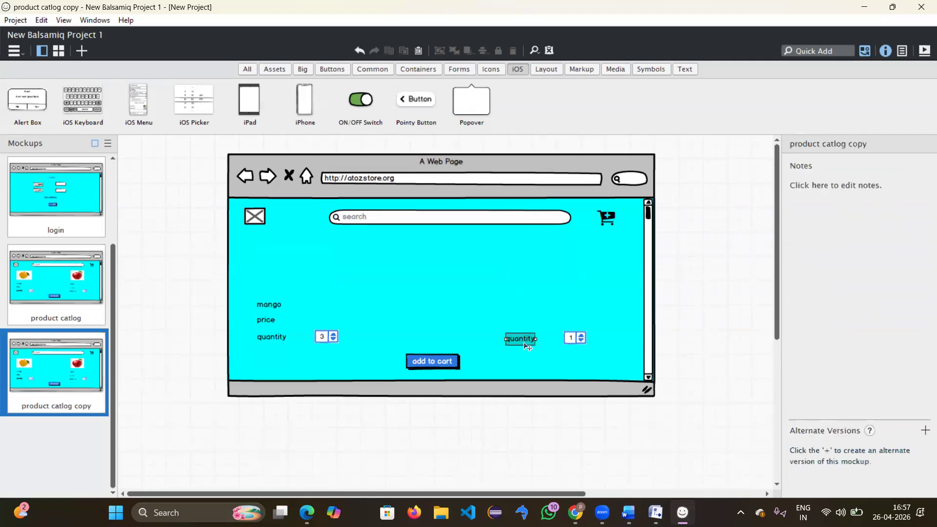
{"action": "left_click", "coordinate": [577, 338]}
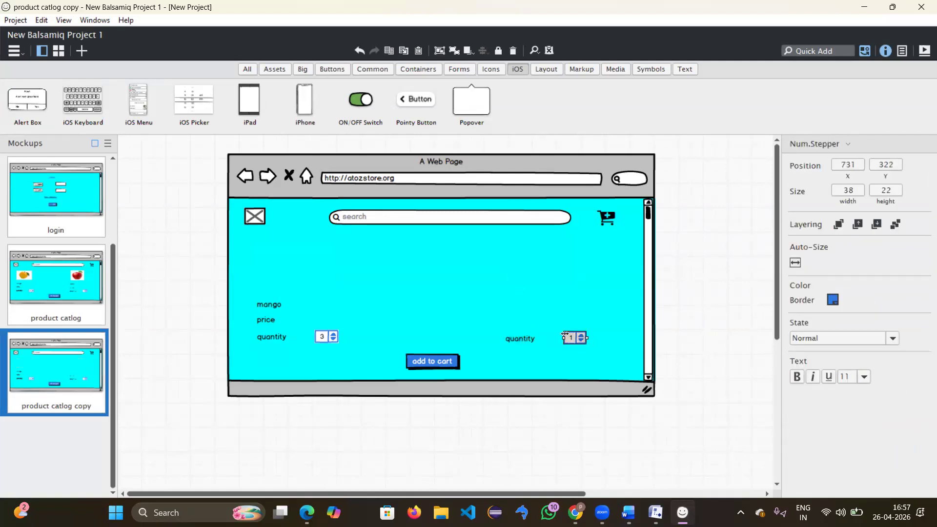
{"action": "key", "text": "Delete"}
{"action": "left_click", "coordinate": [533, 339]}
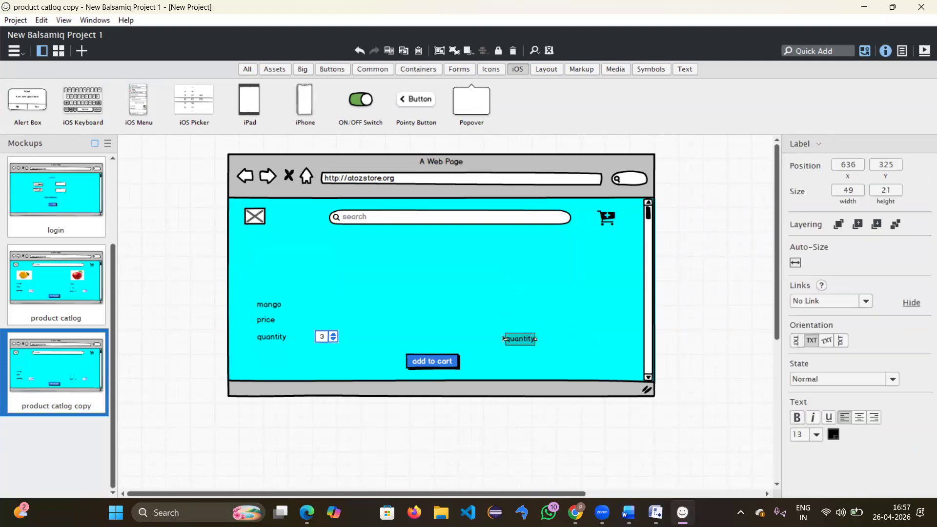
{"action": "key", "text": "Delete"}
Step: Delete the mango label, its price, quantity label and the stepper showing 3
{"action": "left_click", "coordinate": [274, 305]}
{"action": "key", "text": "Delete"}
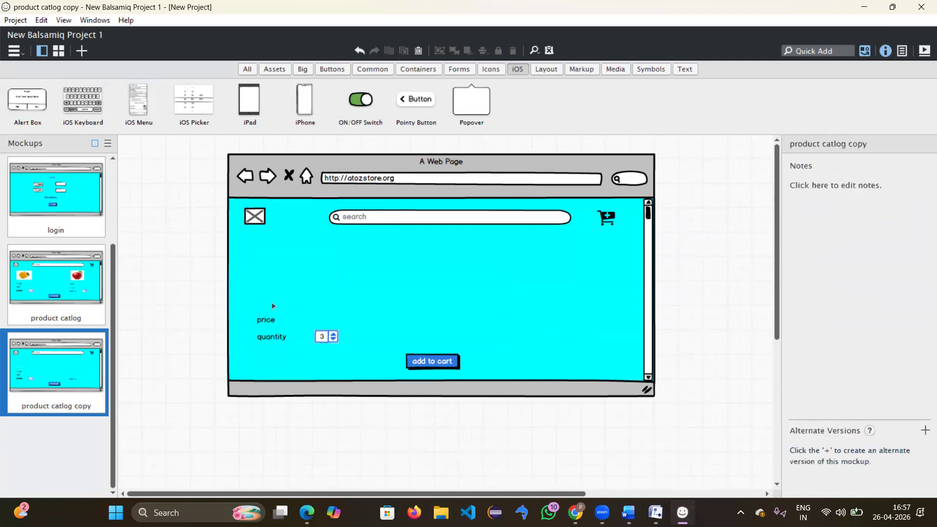
{"action": "left_click", "coordinate": [268, 319]}
{"action": "key", "text": "Delete"}
{"action": "left_click", "coordinate": [274, 340]}
{"action": "key", "text": "Delete"}
{"action": "left_click", "coordinate": [335, 344]}
{"action": "key", "text": "Delete"}
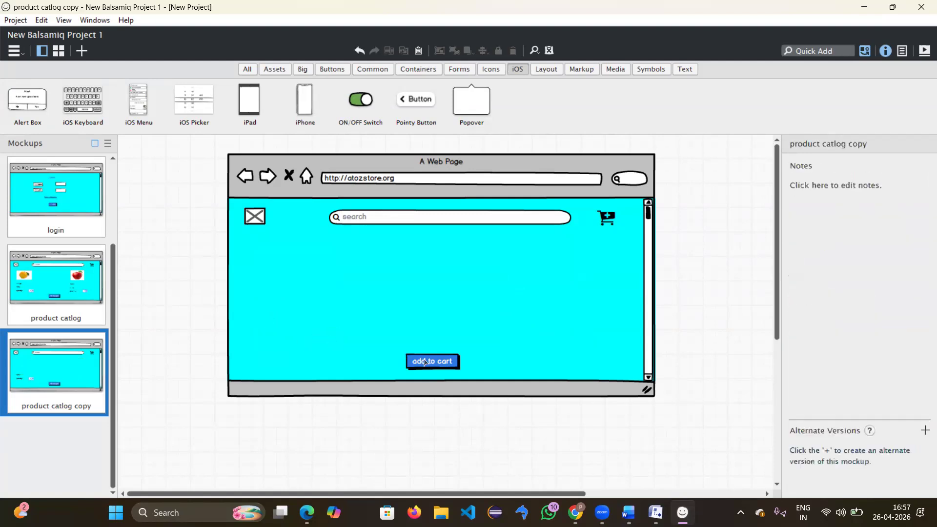
{"action": "left_click", "coordinate": [610, 215]}
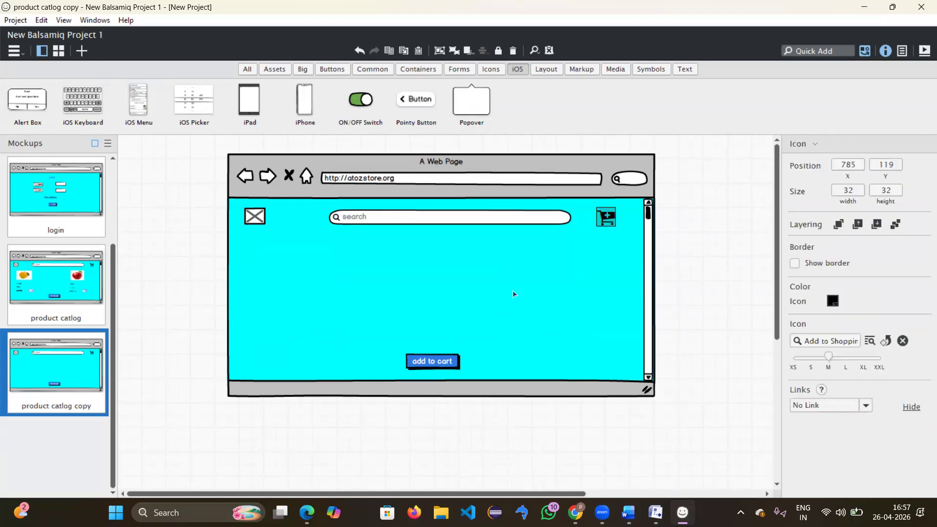
{"action": "left_click", "coordinate": [513, 294]}
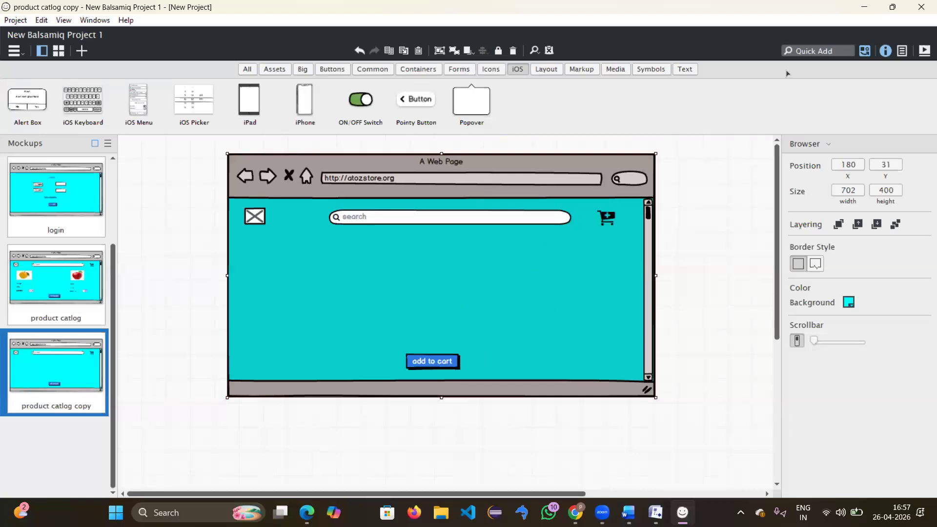
Step: Quick Add the Credit Card icon via a 'paym' search and drop it mid-page
{"action": "left_click", "coordinate": [808, 48]}
{"action": "type", "text": "paym"}
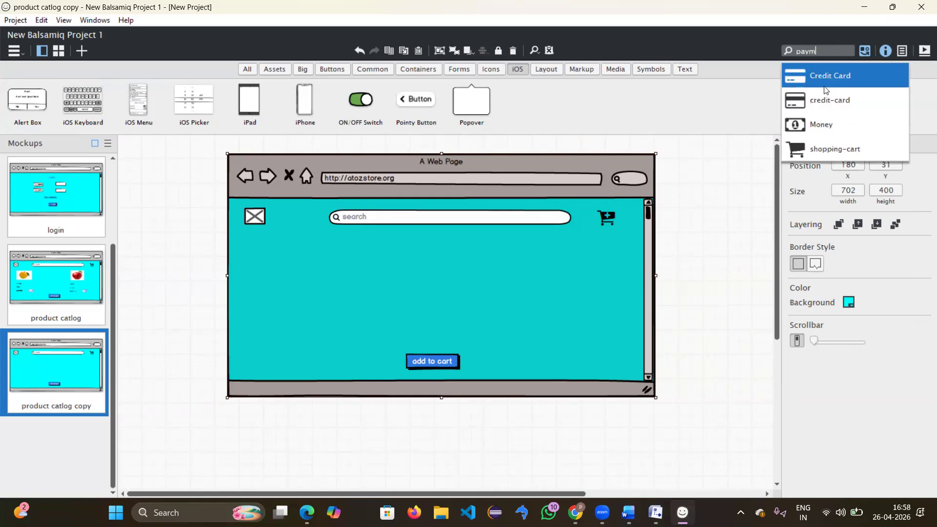
{"action": "left_click", "coordinate": [825, 89]}
{"action": "left_click", "coordinate": [396, 298]}
{"action": "left_click", "coordinate": [341, 266]}
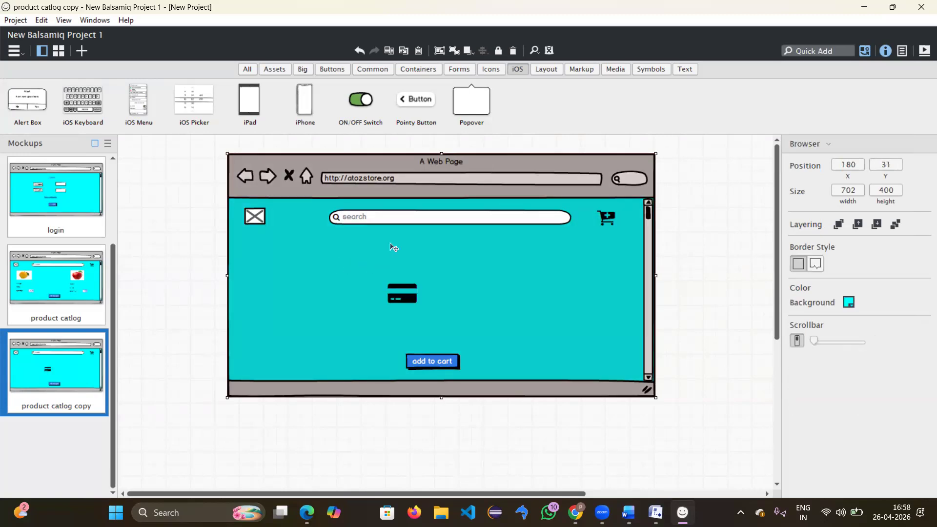
Step: Place a Label from the Common tab below the search bar reading 'PAYMENT'
{"action": "left_click", "coordinate": [372, 70]}
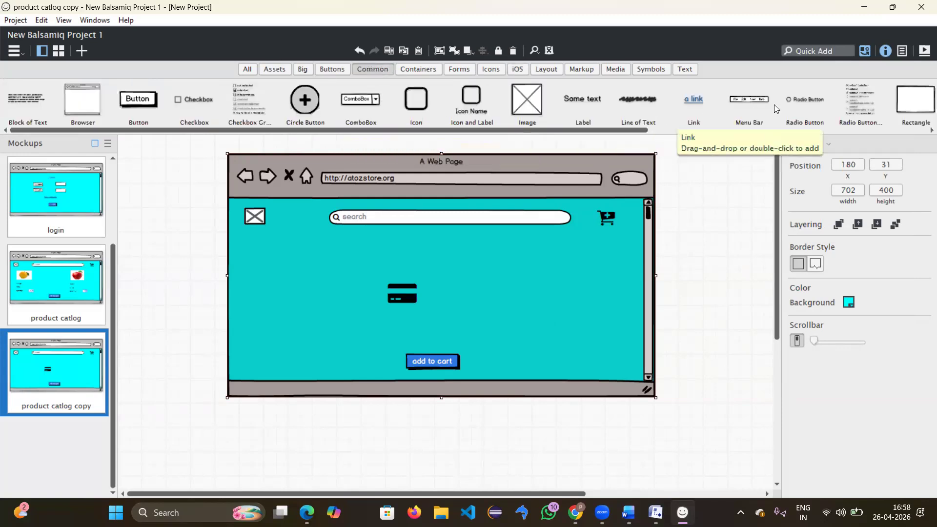
{"action": "left_click_drag", "start_coordinate": [583, 100], "coordinate": [413, 236]}
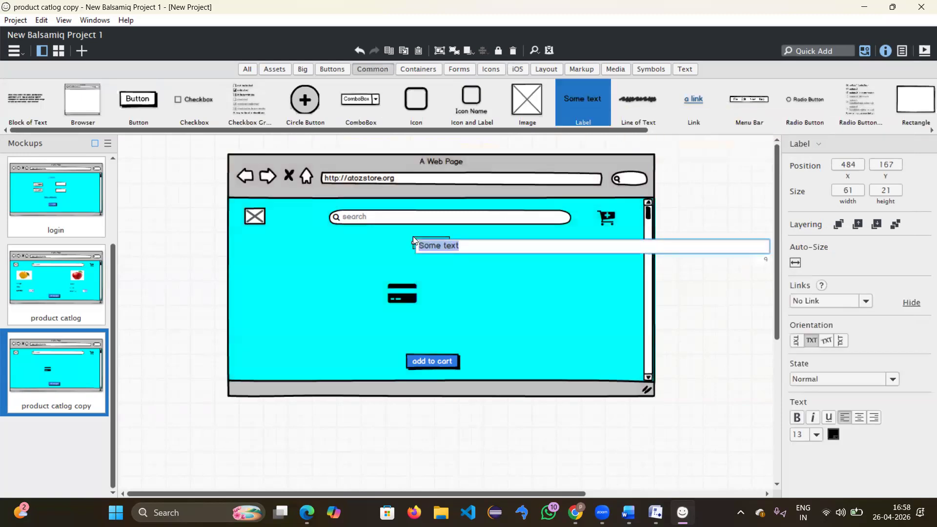
{"action": "type", "text": "p"}
{"action": "type", "text": "PA"}
{"action": "type", "text": "YMENT"}
{"action": "key", "text": "Return"}
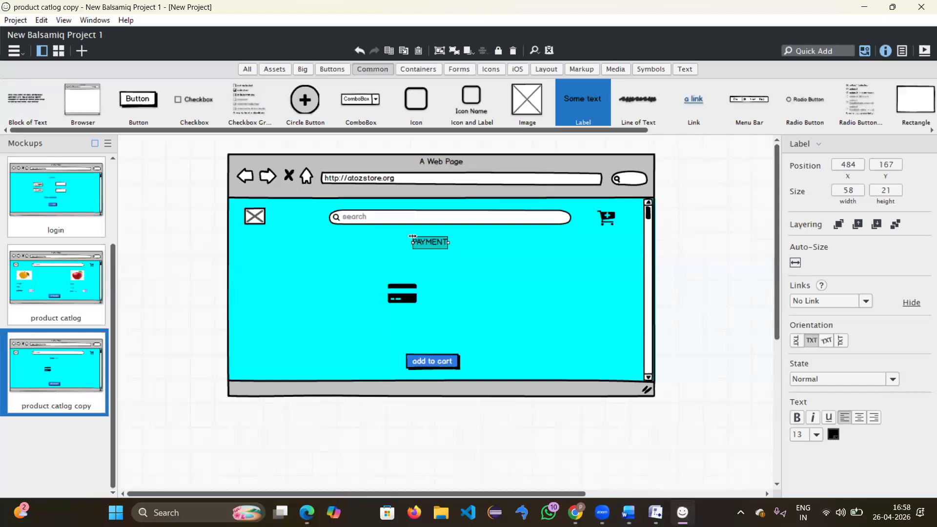
{"action": "left_click", "coordinate": [475, 282]}
{"action": "left_click", "coordinate": [408, 294]}
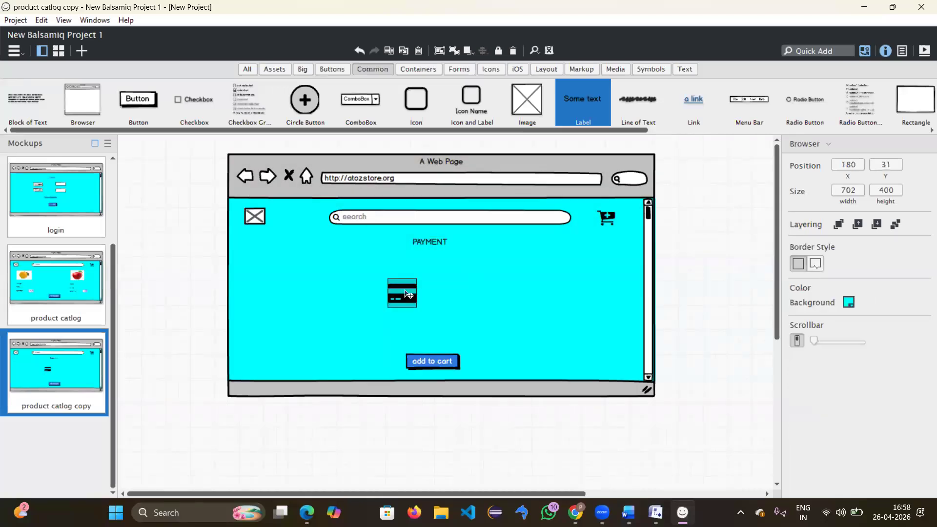
Step: Add 'UPI' and 'COD' radio button options below the PAYMENT label
{"action": "left_click_drag", "start_coordinate": [794, 95], "coordinate": [394, 257]}
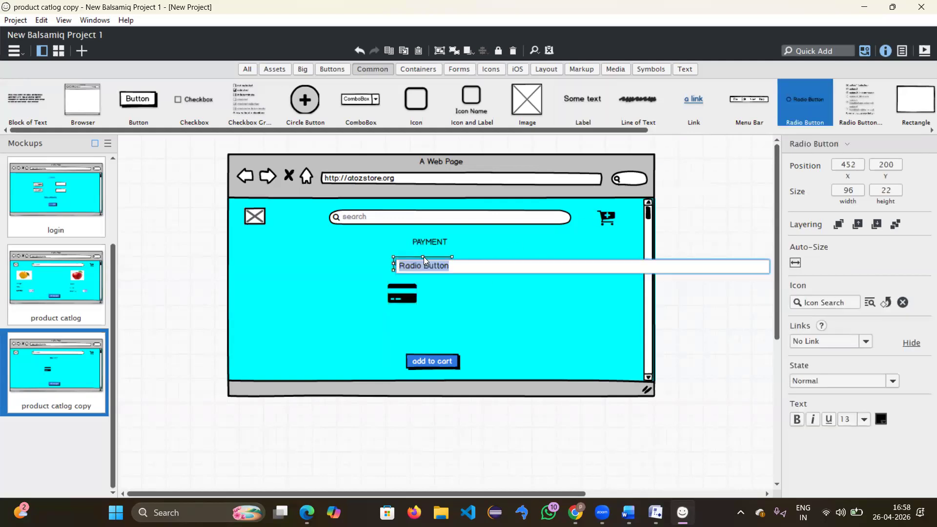
{"action": "key", "text": "BackSpace"}
{"action": "type", "text": "UPI"}
{"action": "key", "text": "BackSpace"}
{"action": "key", "text": "BackSpace"}
{"action": "key", "text": "BackSpace"}
{"action": "type", "text": "UPI"}
{"action": "key", "text": "Return"}
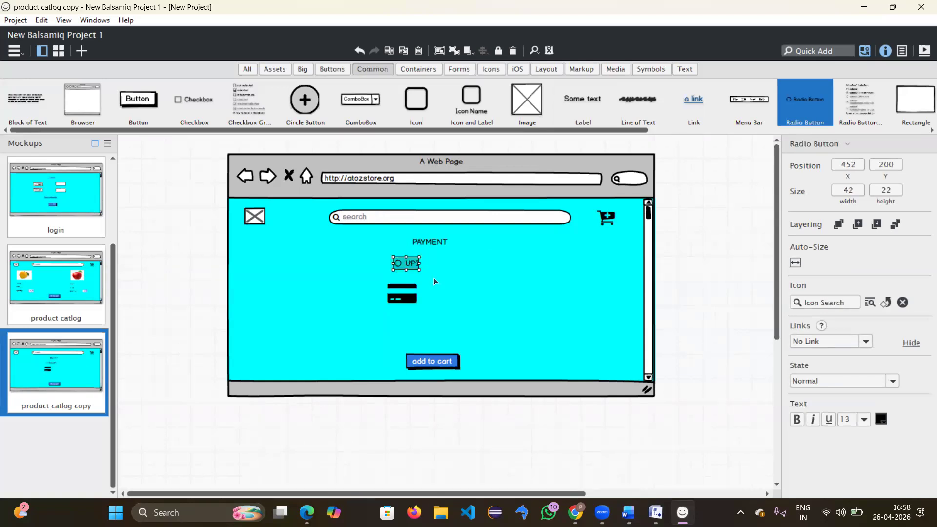
{"action": "left_click_drag", "start_coordinate": [408, 294], "coordinate": [286, 305]}
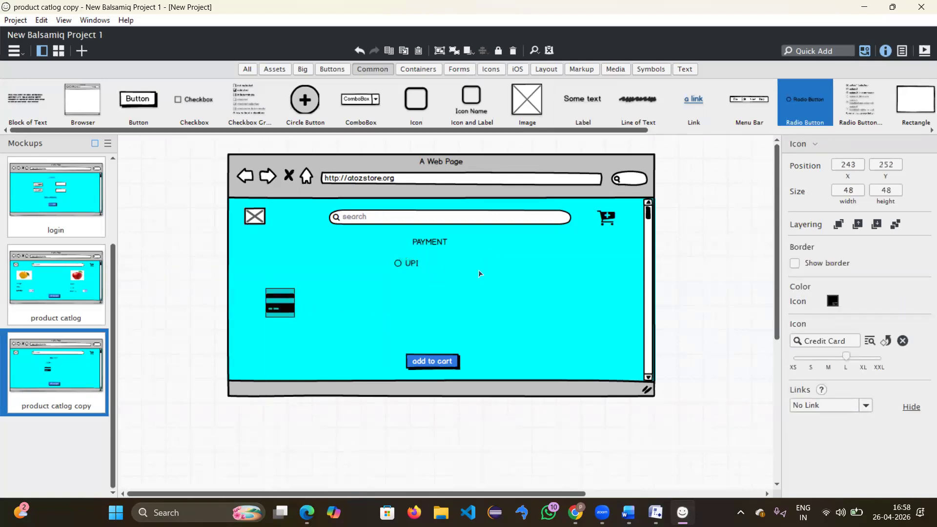
{"action": "left_click", "coordinate": [408, 266]}
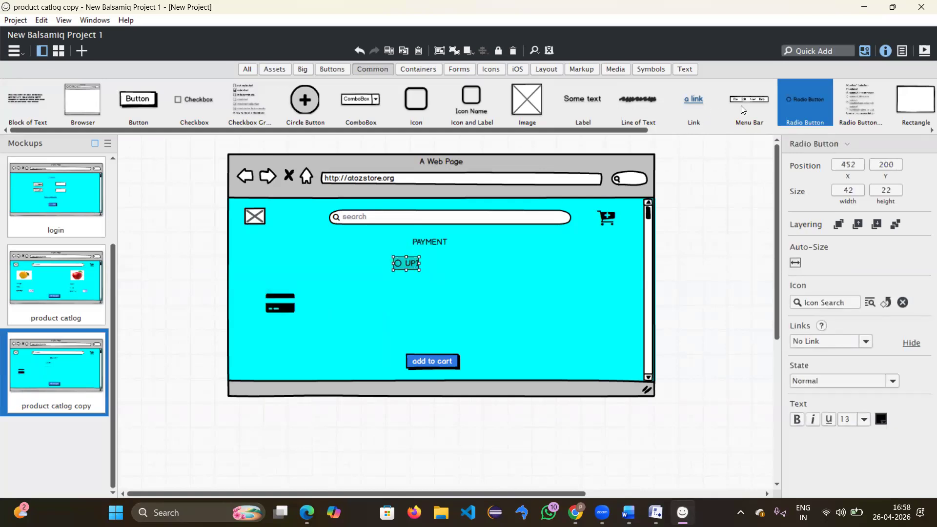
{"action": "left_click_drag", "start_coordinate": [522, 255], "coordinate": [394, 286]}
{"action": "double_click", "coordinate": [393, 286]}
{"action": "key", "text": "BackSpace"}
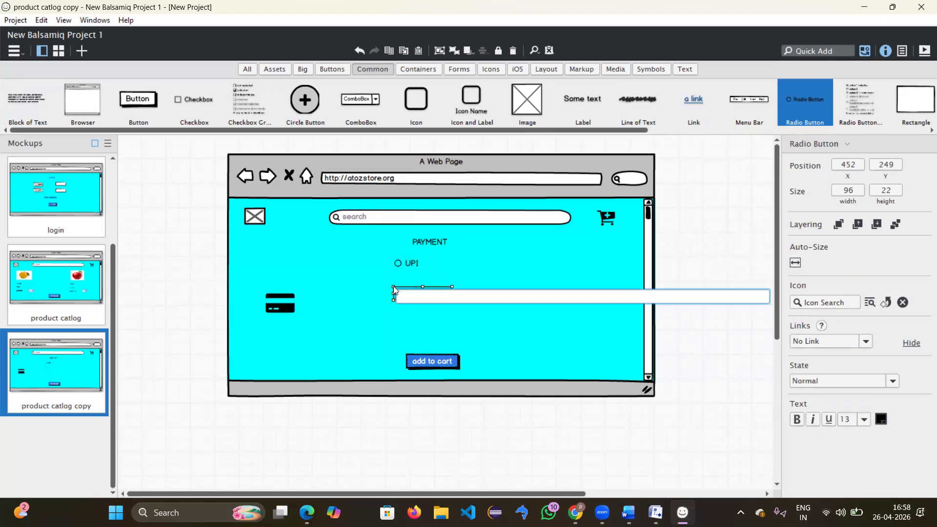
{"action": "type", "text": "COD"}
{"action": "key", "text": "Return"}
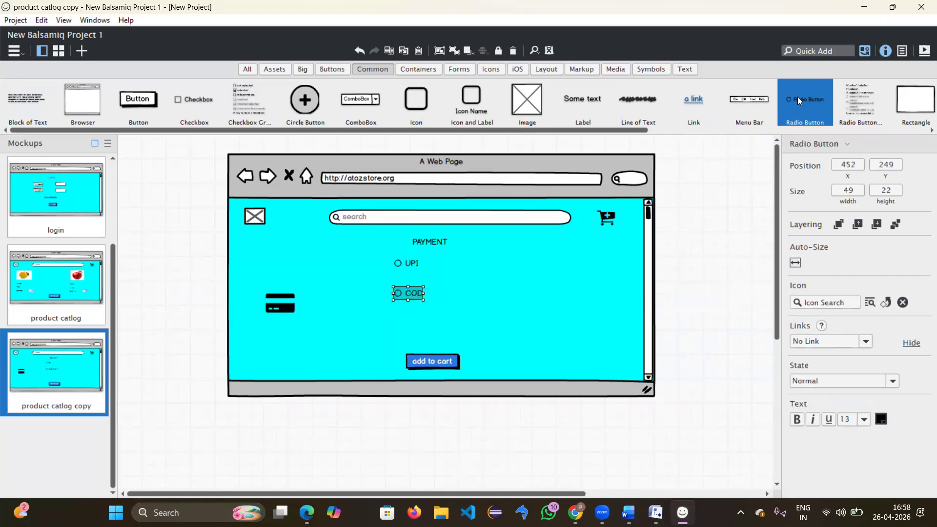
Step: Add a third radio option labelled 'card' below COD
{"action": "left_click_drag", "start_coordinate": [516, 217], "coordinate": [391, 321]}
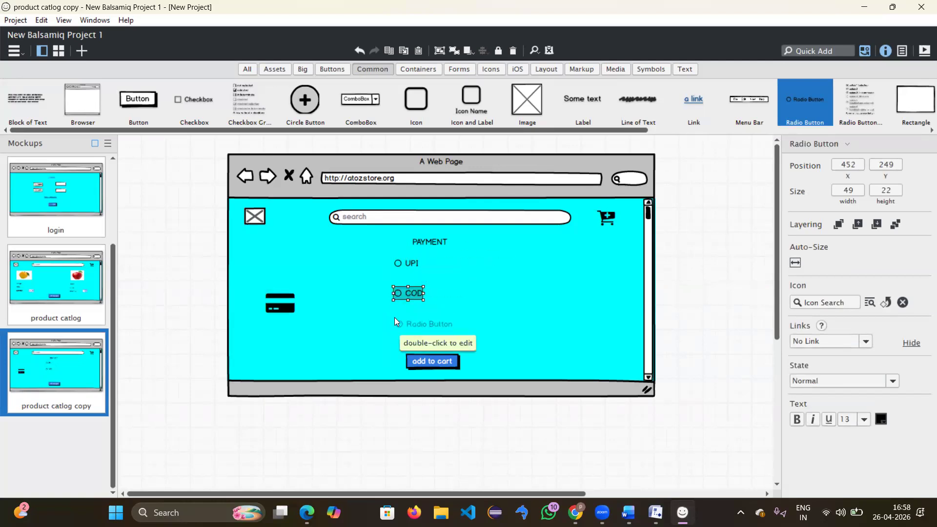
{"action": "double_click", "coordinate": [395, 319]}
{"action": "key", "text": "BackSpace"}
{"action": "type", "text": "card"}
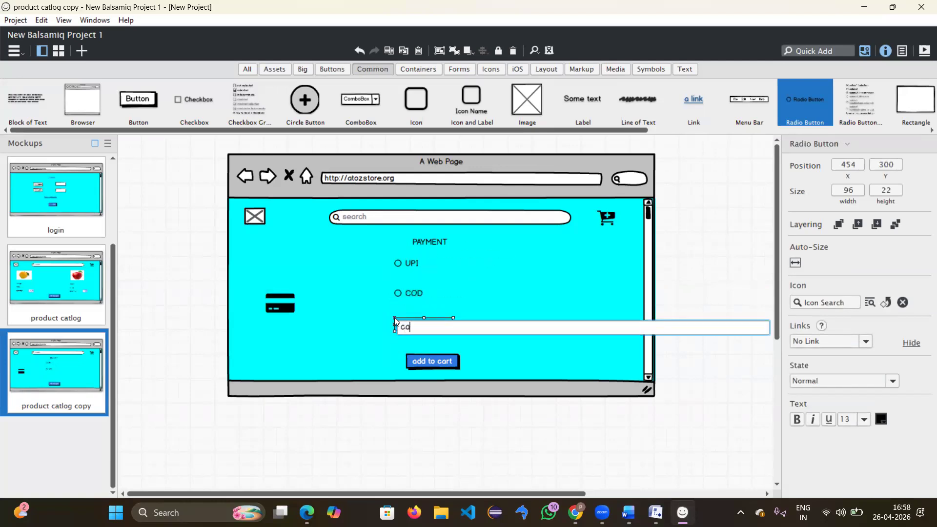
{"action": "key", "text": "Return"}
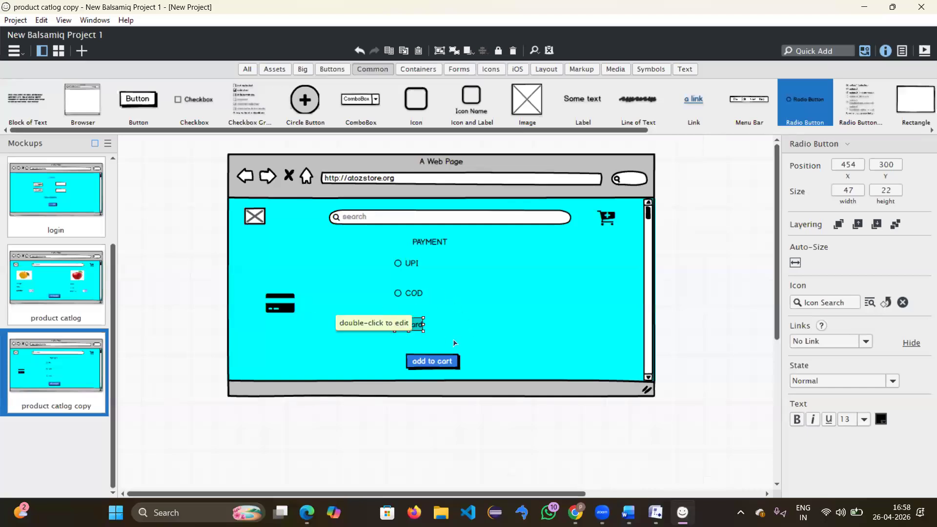
Step: Place the credit card icon beside the card option, resized to 32×32
{"action": "left_click_drag", "start_coordinate": [291, 310], "coordinate": [368, 314]}
{"action": "left_click_drag", "start_coordinate": [498, 344], "coordinate": [483, 330]}
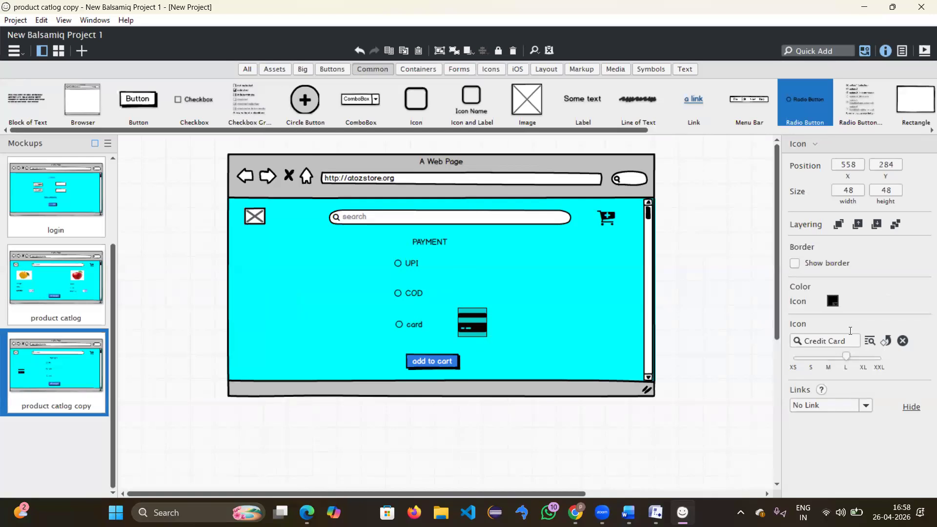
{"action": "left_click_drag", "start_coordinate": [846, 357], "coordinate": [823, 360]}
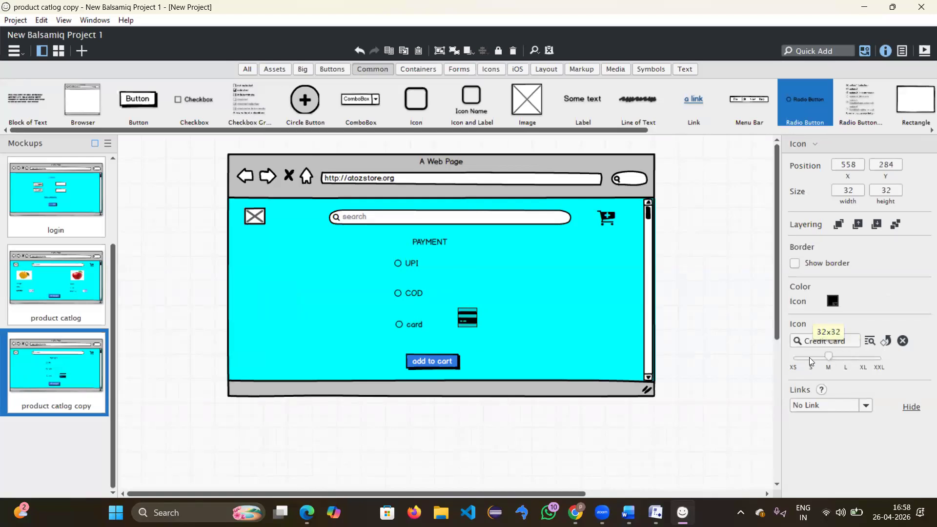
{"action": "left_click_drag", "start_coordinate": [468, 316], "coordinate": [470, 323]}
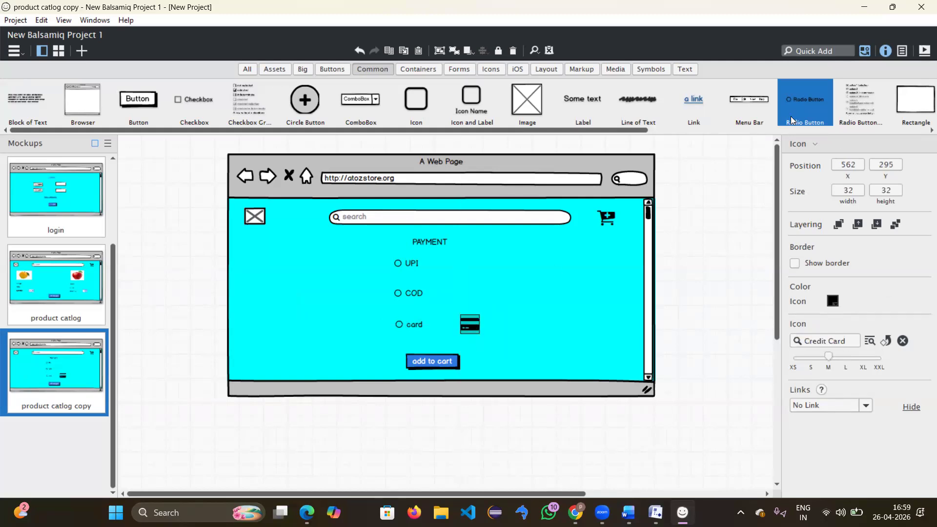
Step: Quick Add a 32×32 Indian Rupee icon and align it beside the payment options
{"action": "left_click", "coordinate": [827, 52]}
{"action": "type", "text": "rup"}
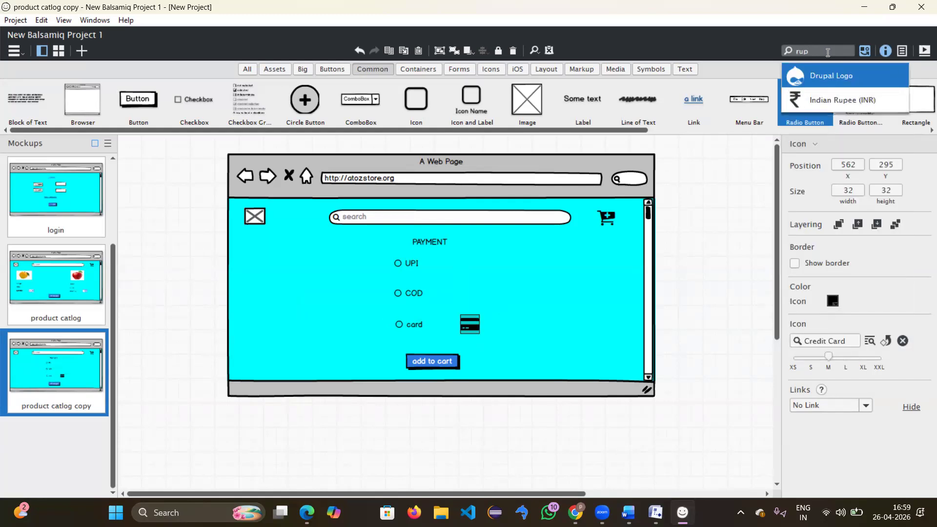
{"action": "left_click", "coordinate": [834, 100]}
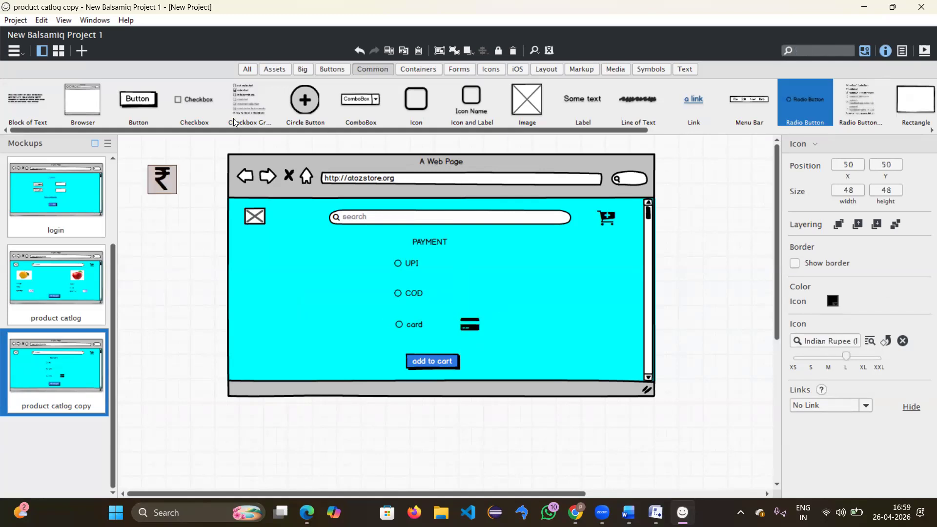
{"action": "left_click_drag", "start_coordinate": [169, 172], "coordinate": [469, 290]}
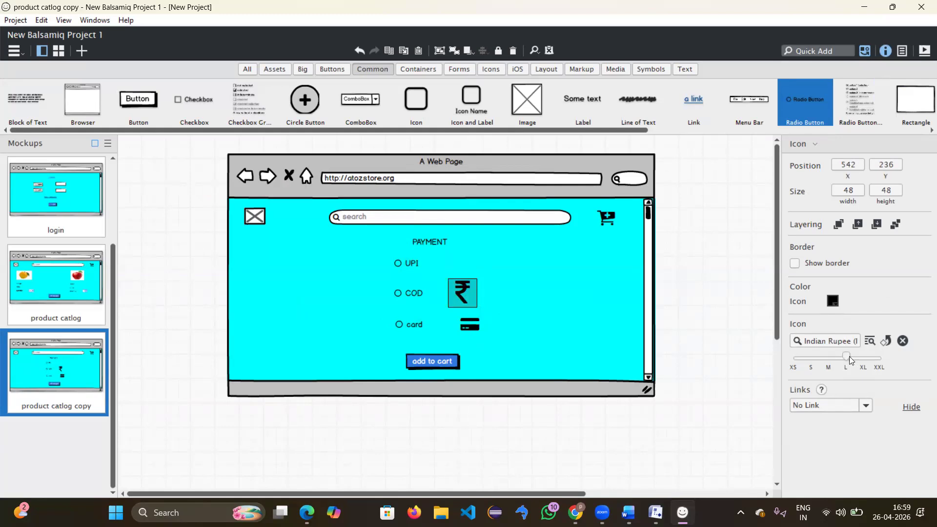
{"action": "left_click_drag", "start_coordinate": [848, 356], "coordinate": [829, 358]}
{"action": "left_click_drag", "start_coordinate": [458, 289], "coordinate": [467, 293]}
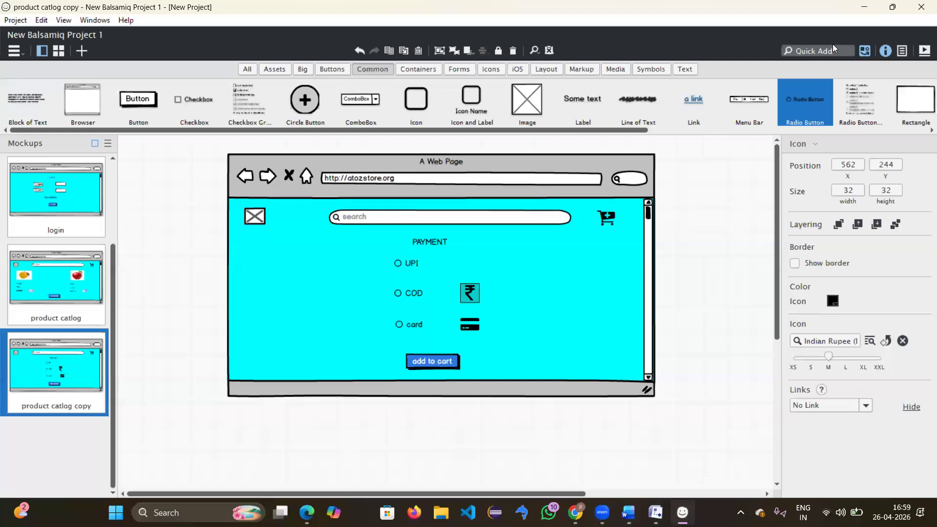
Step: Add a 32×32 Money icon beside COD, then create a new blank mockup
{"action": "left_click", "coordinate": [829, 48]}
{"action": "type", "text": "p"}
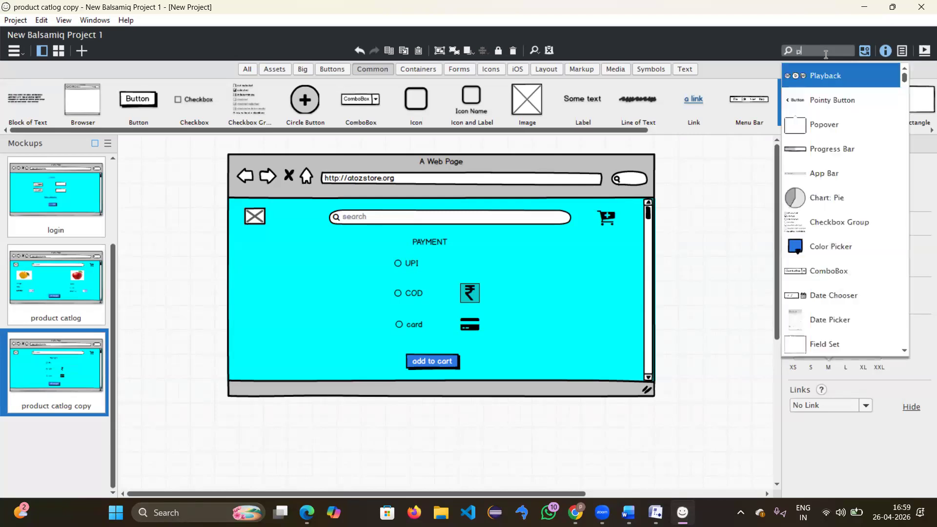
{"action": "type", "text": "ay"}
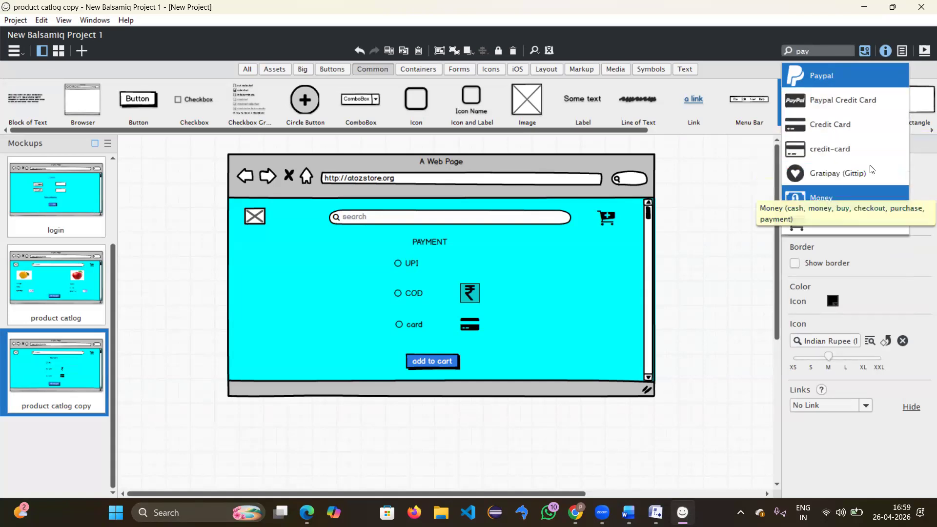
{"action": "left_click", "coordinate": [822, 199]}
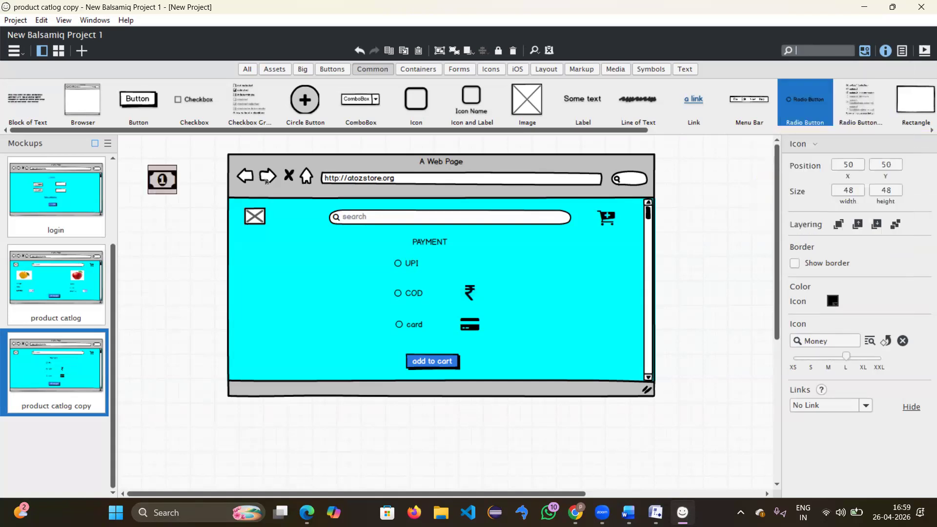
{"action": "left_click_drag", "start_coordinate": [233, 192], "coordinate": [471, 261]}
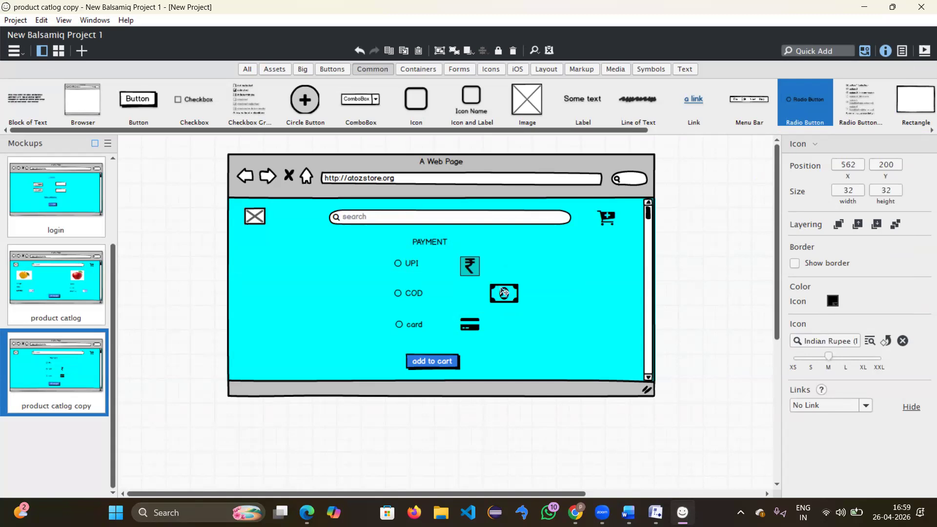
{"action": "left_click_drag", "start_coordinate": [502, 288], "coordinate": [472, 289]}
{"action": "left_click_drag", "start_coordinate": [846, 355], "coordinate": [829, 355]}
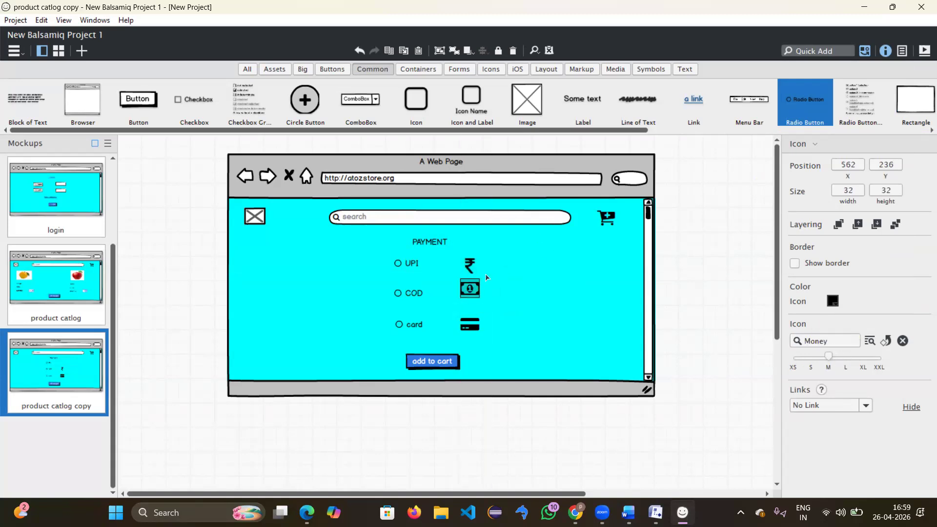
{"action": "left_click_drag", "start_coordinate": [473, 292], "coordinate": [472, 298]}
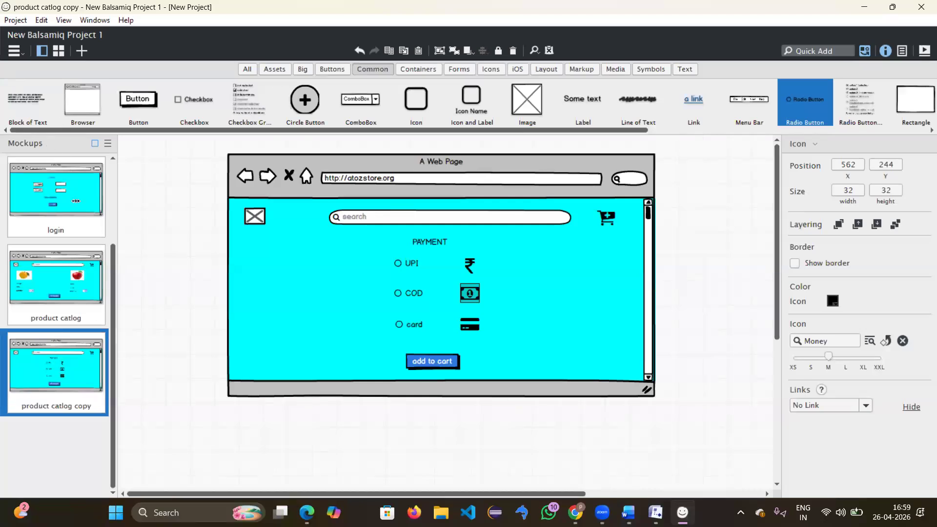
{"action": "left_click", "coordinate": [82, 50]}
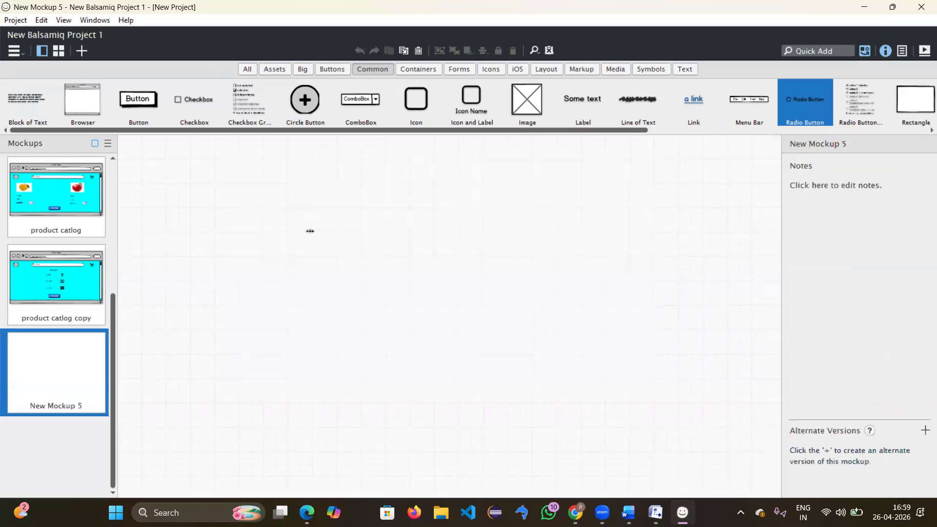
Step: Move the blank New Mockup 5 to trash and duplicate the product catlog copy mockup
{"action": "right_click", "coordinate": [79, 359]}
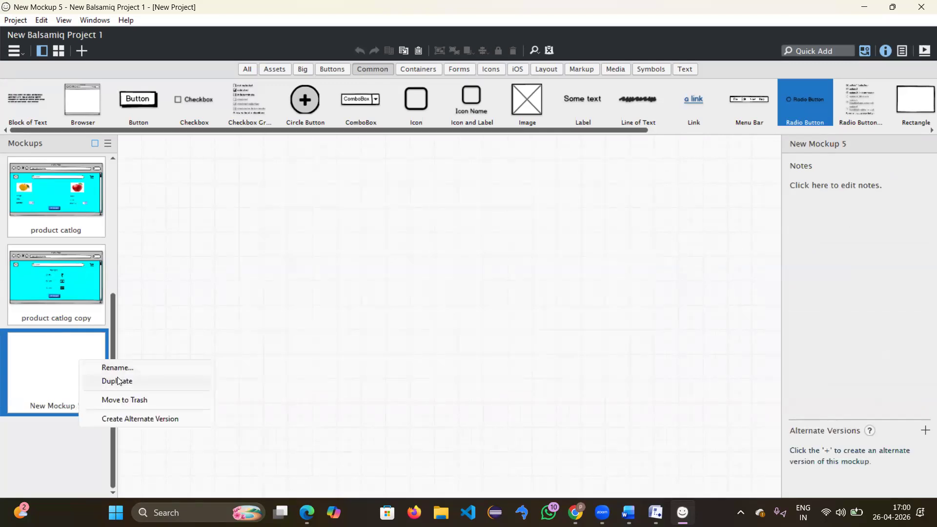
{"action": "left_click", "coordinate": [124, 400]}
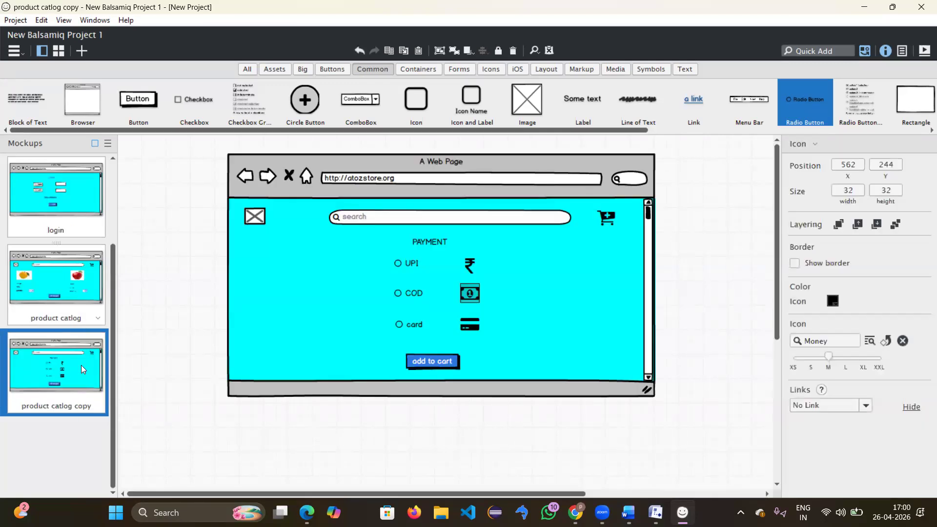
{"action": "right_click", "coordinate": [81, 388]}
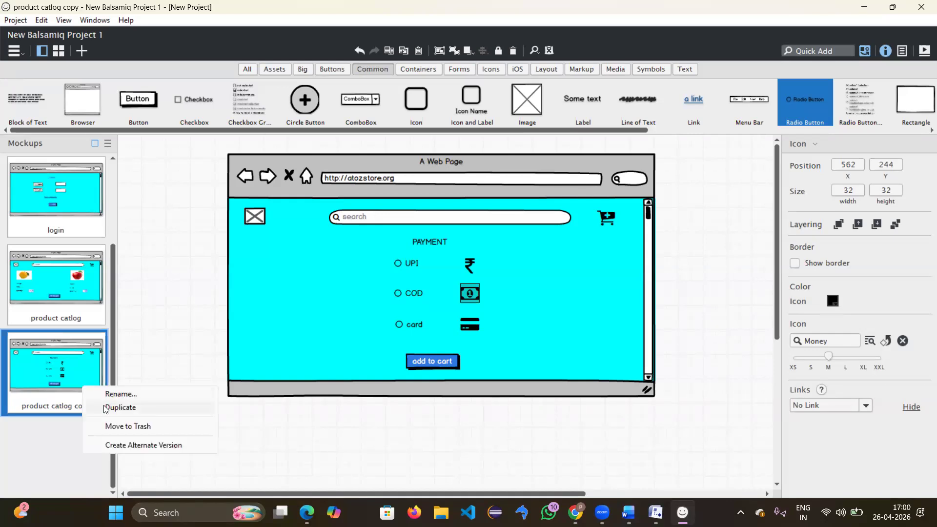
{"action": "left_click", "coordinate": [105, 407]}
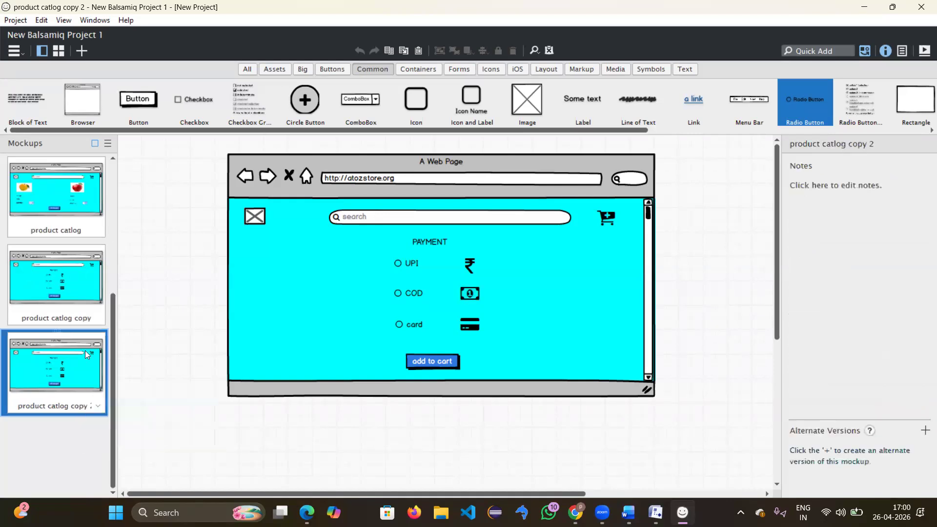
Step: Rename the product catlog copy mockup to 'PAYMENT'
{"action": "right_click", "coordinate": [75, 317]}
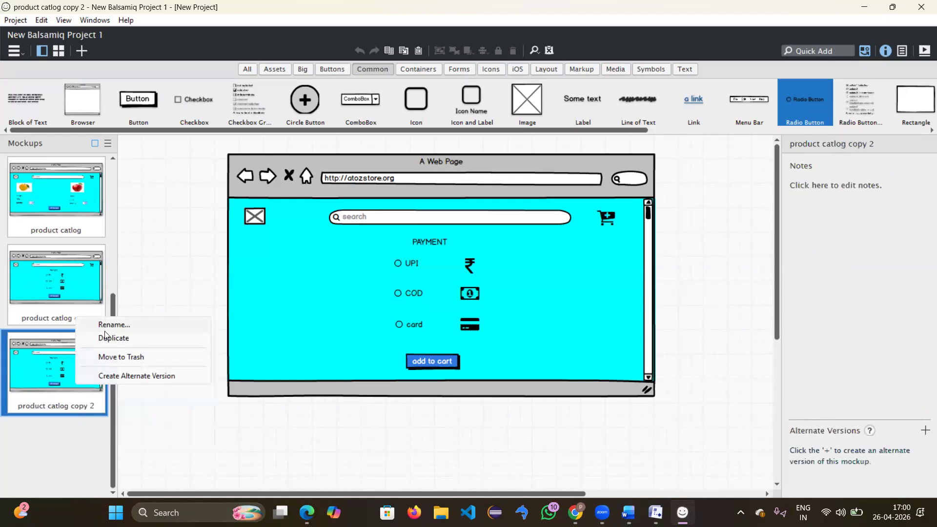
{"action": "left_click", "coordinate": [111, 329]}
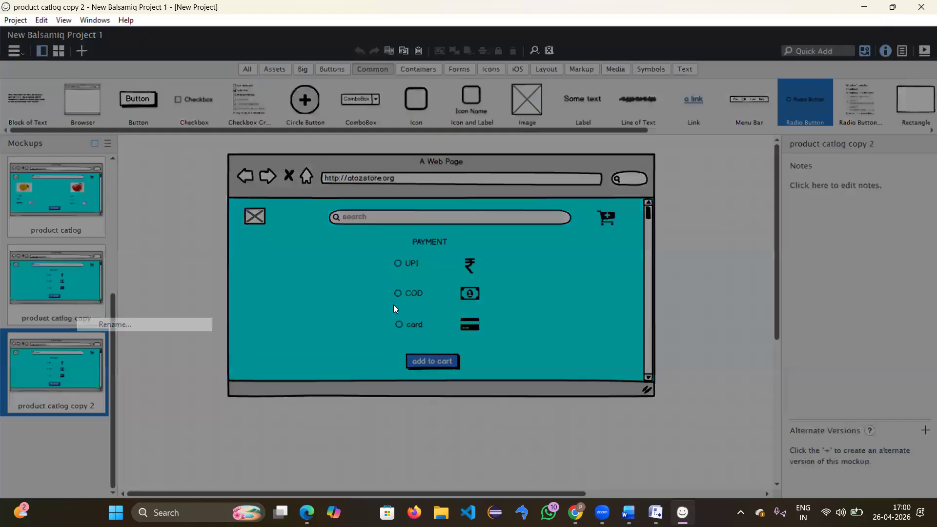
{"action": "key", "text": "BackSpace"}
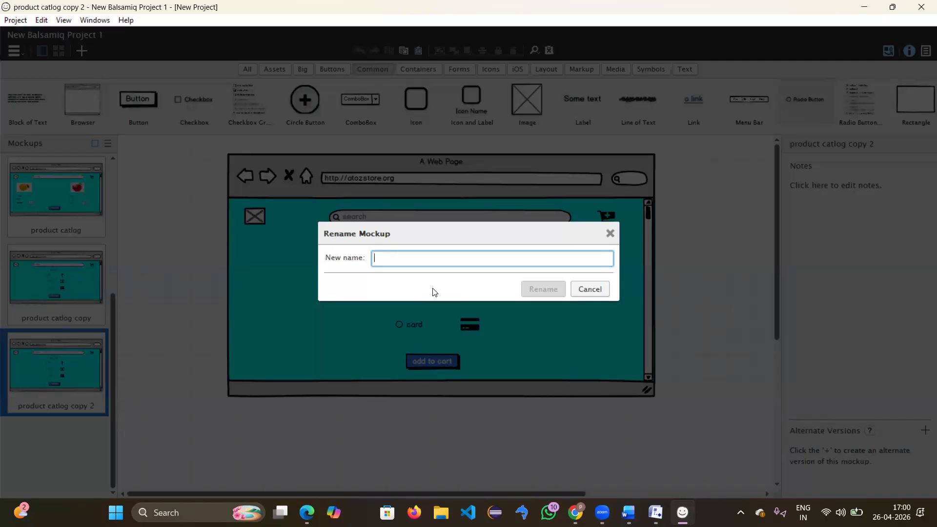
{"action": "type", "text": "PAYMENT"}
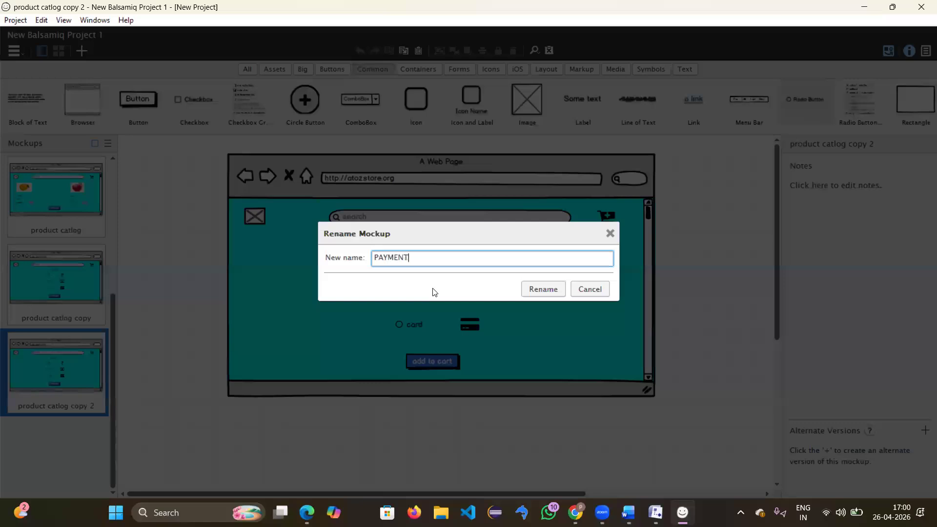
{"action": "key", "text": "Return"}
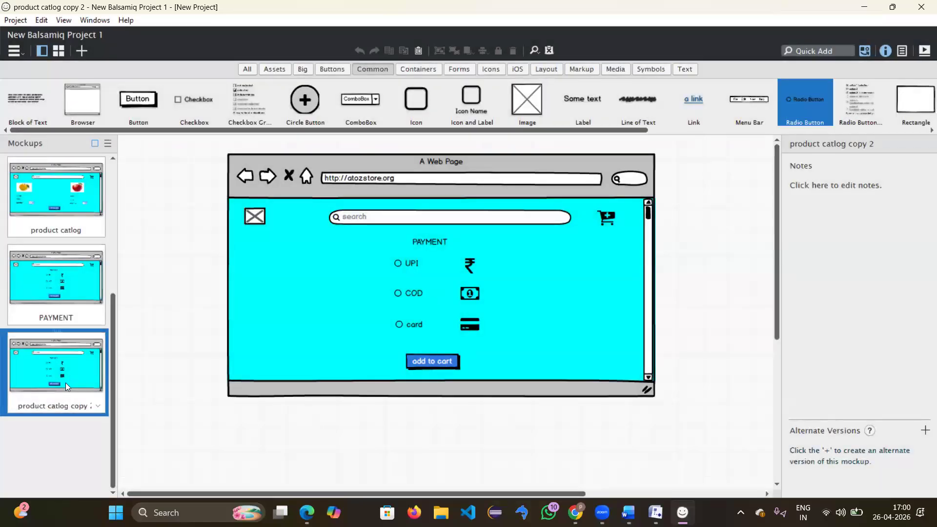
Step: Rename the duplicate, product catlog copy 2, to 'confirmation'
{"action": "right_click", "coordinate": [62, 399]}
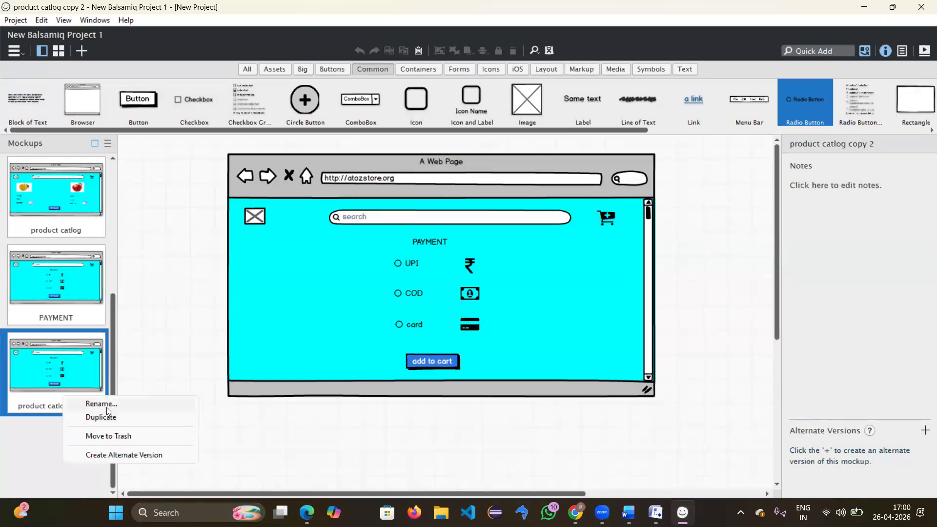
{"action": "left_click", "coordinate": [107, 407]}
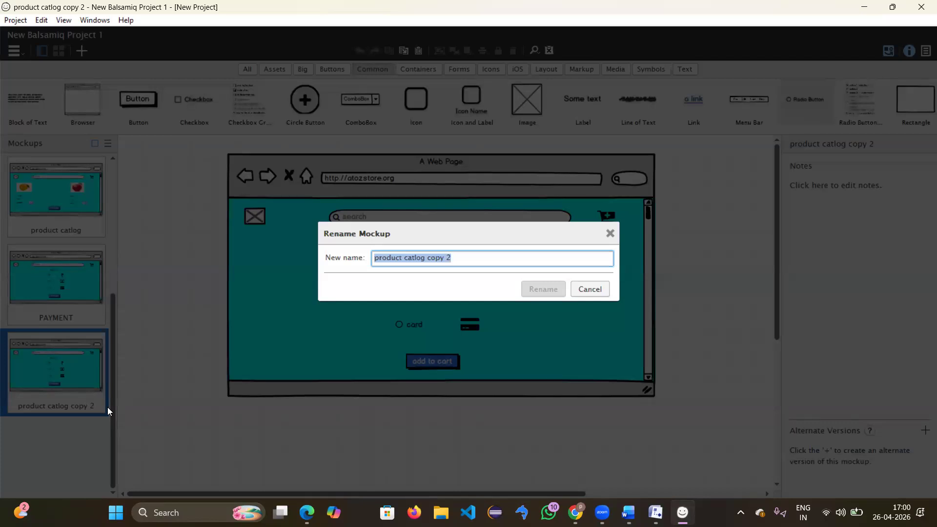
{"action": "type", "text": "co"}
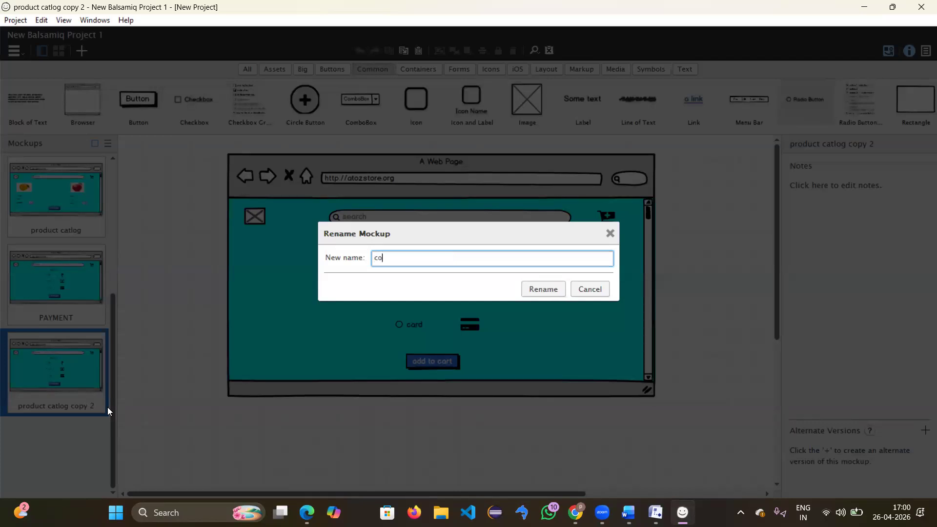
{"action": "type", "text": "nfirma"}
{"action": "key", "text": "Return"}
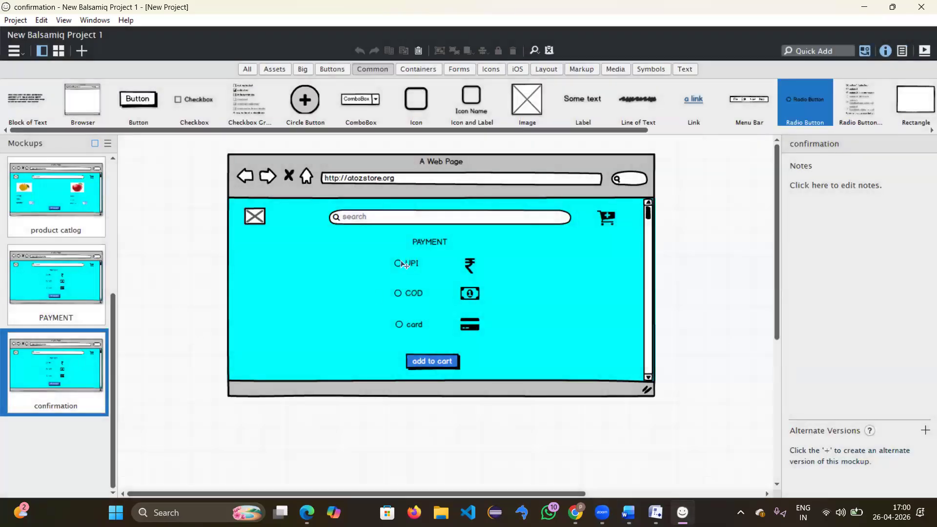
{"action": "left_click", "coordinate": [404, 264]}
Step: Remove the PAYMENT label, UPI/COD/card options and rupee, money and card icons from the copy
{"action": "key", "text": "Delete"}
{"action": "left_click", "coordinate": [436, 244]}
{"action": "key", "text": "Delete"}
{"action": "left_click", "coordinate": [469, 266]}
{"action": "key", "text": "Delete"}
{"action": "left_click", "coordinate": [411, 292]}
{"action": "key", "text": "Delete"}
{"action": "left_click", "coordinate": [415, 325]}
{"action": "key", "text": "Delete"}
{"action": "left_click", "coordinate": [469, 293]}
{"action": "key", "text": "Delete"}
{"action": "left_click", "coordinate": [471, 325]}
{"action": "key", "text": "Delete"}
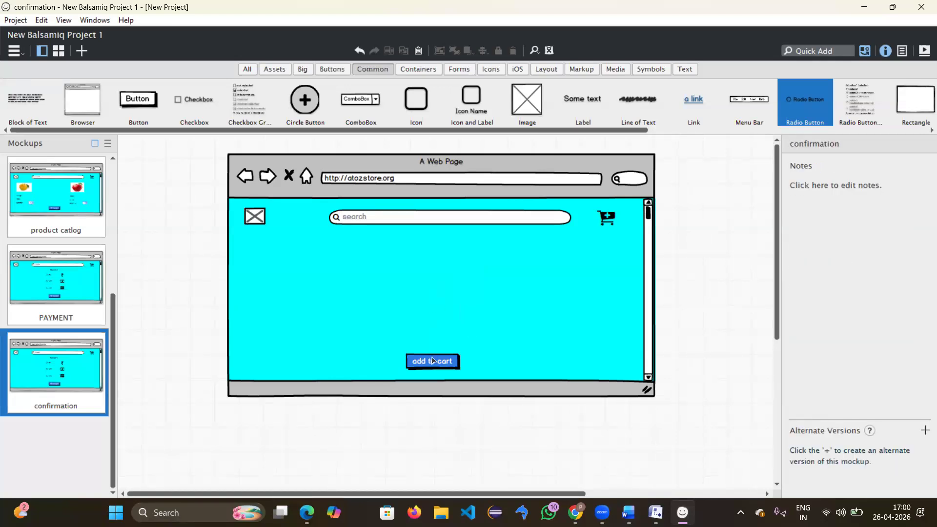
Step: Relabel the PAYMENT page's add to cart button to 'pay now'
{"action": "left_click", "coordinate": [73, 273]}
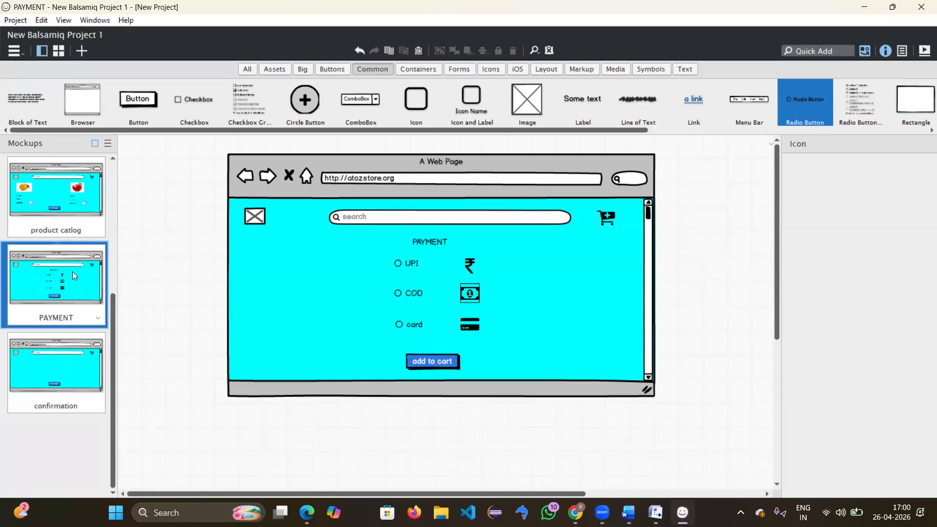
{"action": "left_click", "coordinate": [436, 360]}
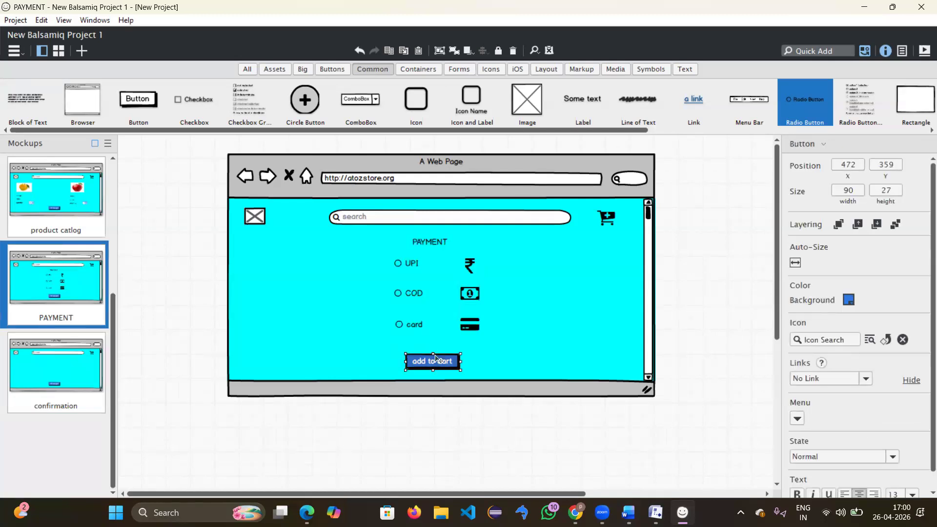
{"action": "double_click", "coordinate": [452, 365]}
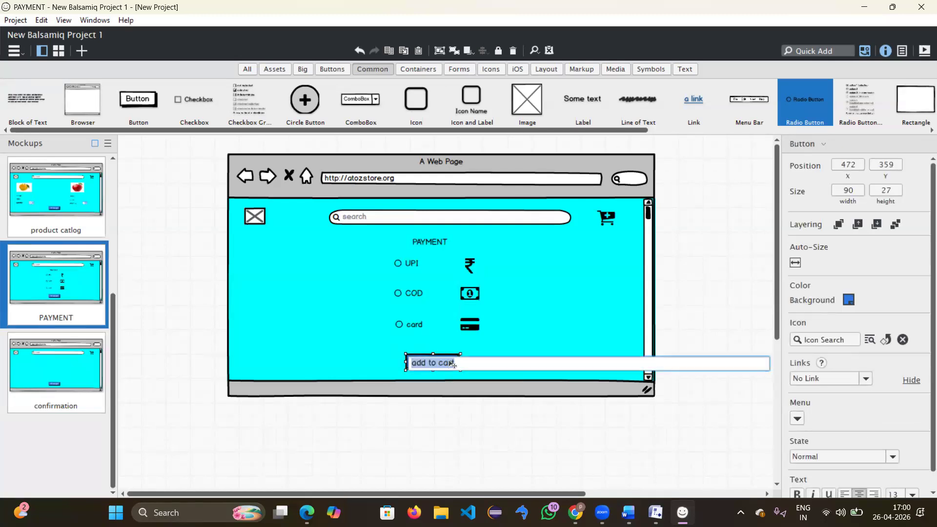
{"action": "key", "text": "BackSpace"}
{"action": "type", "text": "pay now"}
{"action": "key", "text": "Return"}
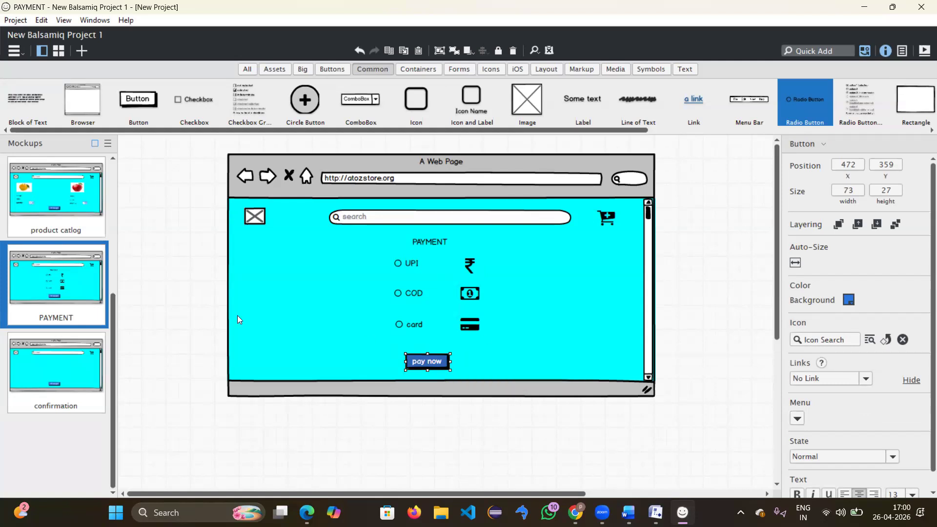
{"action": "left_click", "coordinate": [65, 368]}
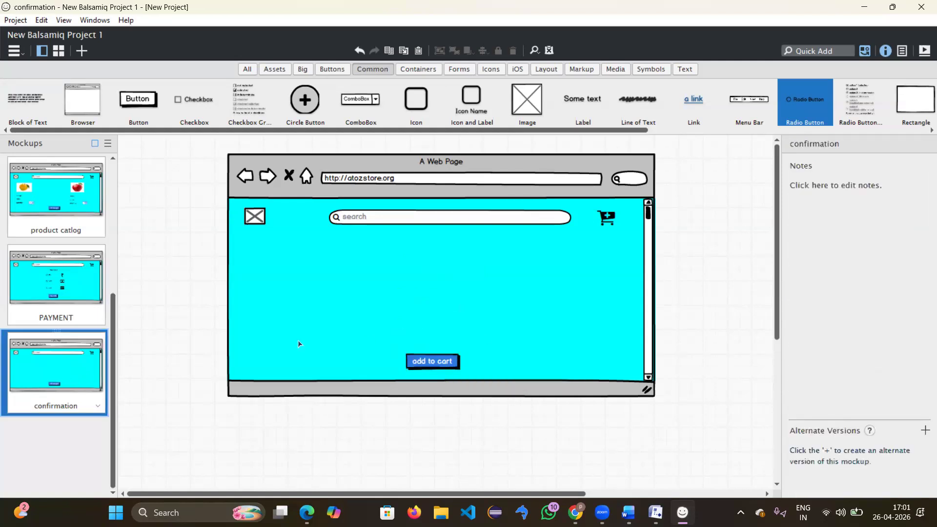
Step: Add a Text Area reading 'ORDER PLACED SUCESSFULLY' and resize it to 259×93 on one line
{"action": "left_click", "coordinate": [444, 365]}
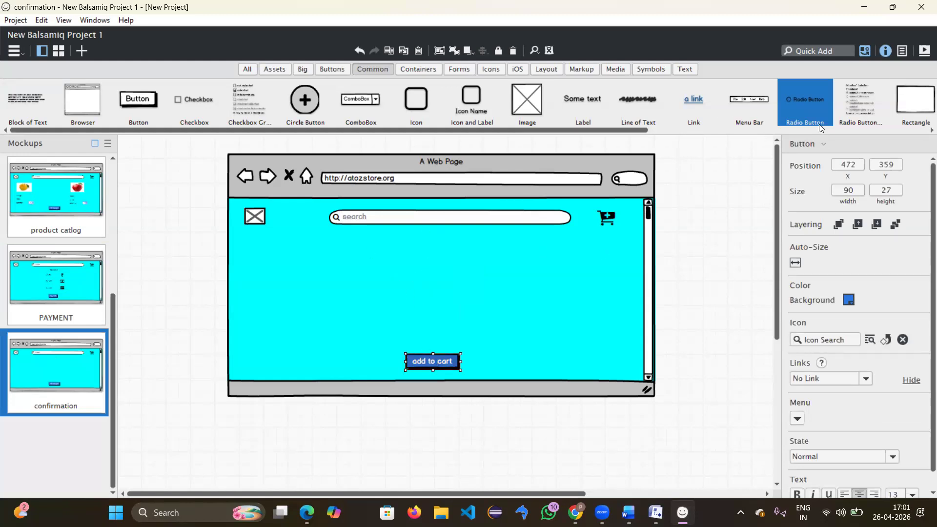
{"action": "left_click_drag", "start_coordinate": [638, 130], "coordinate": [350, 245]}
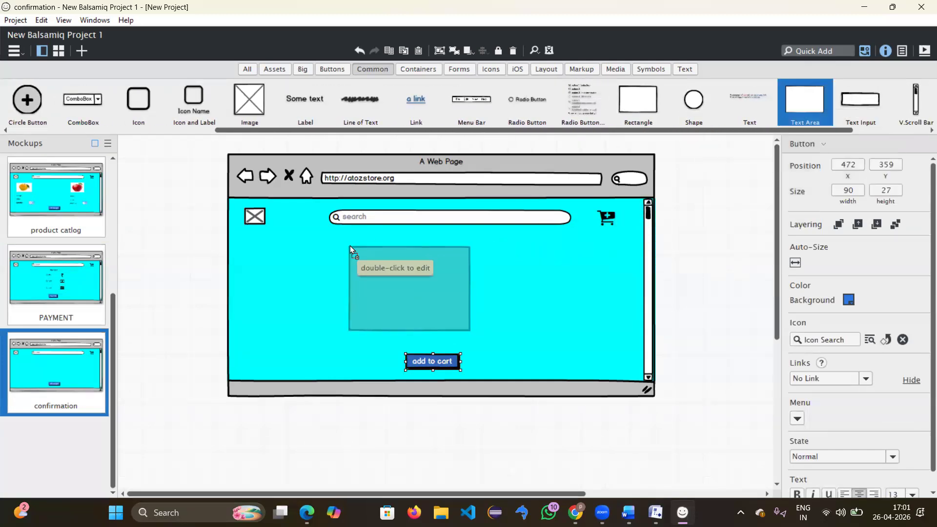
{"action": "double_click", "coordinate": [359, 246]}
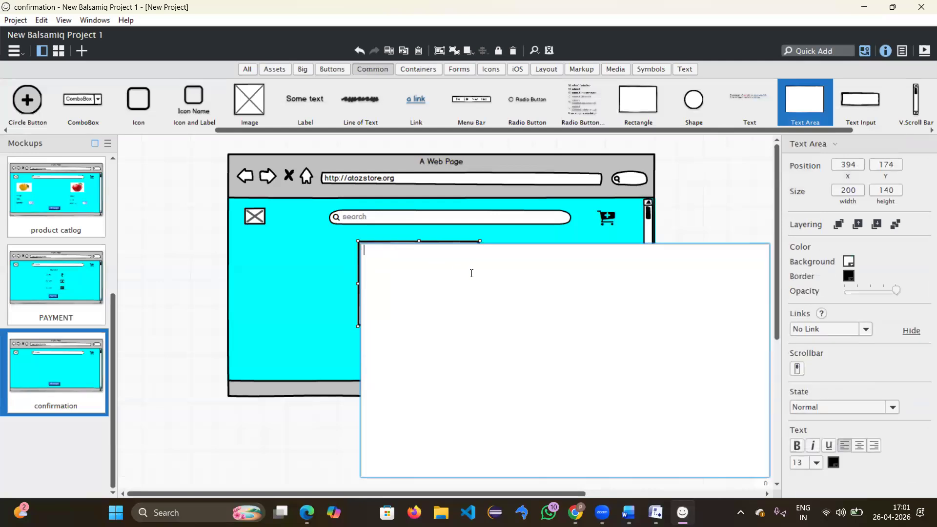
{"action": "type", "text": "O"}
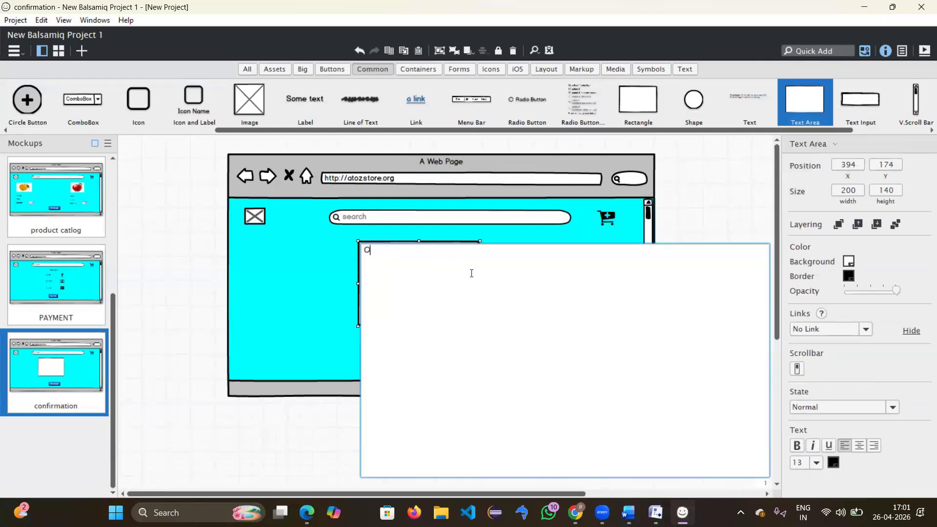
{"action": "type", "text": "RDER PLACED SUS"}
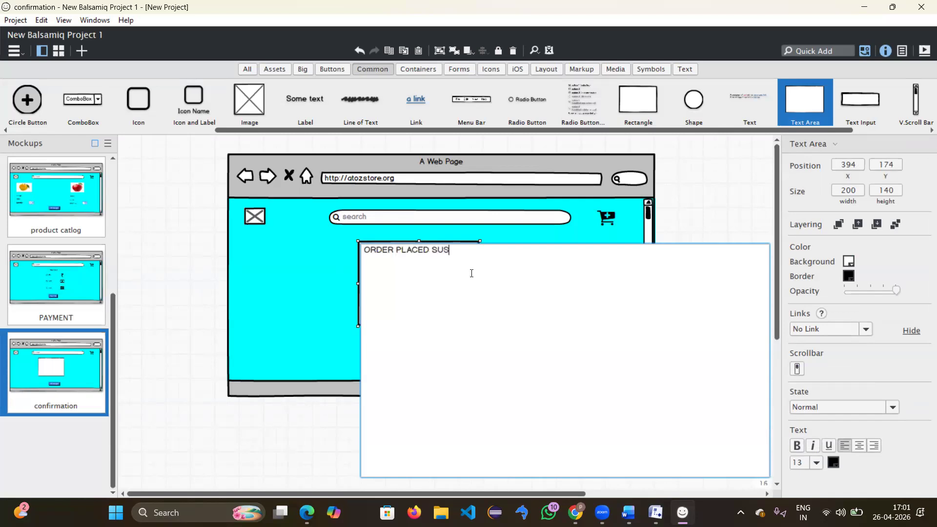
{"action": "key", "text": "BackSpace"}
{"action": "type", "text": "CESSFULLY"}
{"action": "key", "text": "ctrl+Return"}
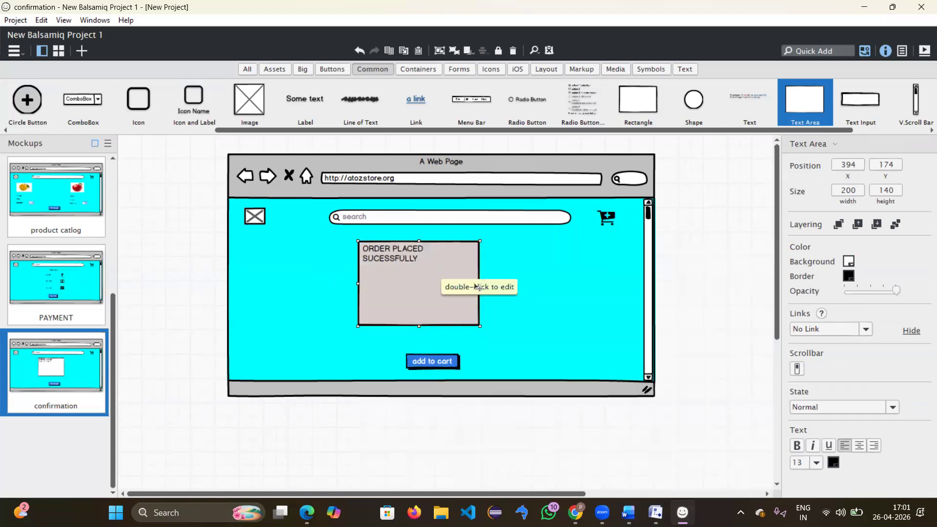
{"action": "left_click_drag", "start_coordinate": [478, 283], "coordinate": [515, 284]}
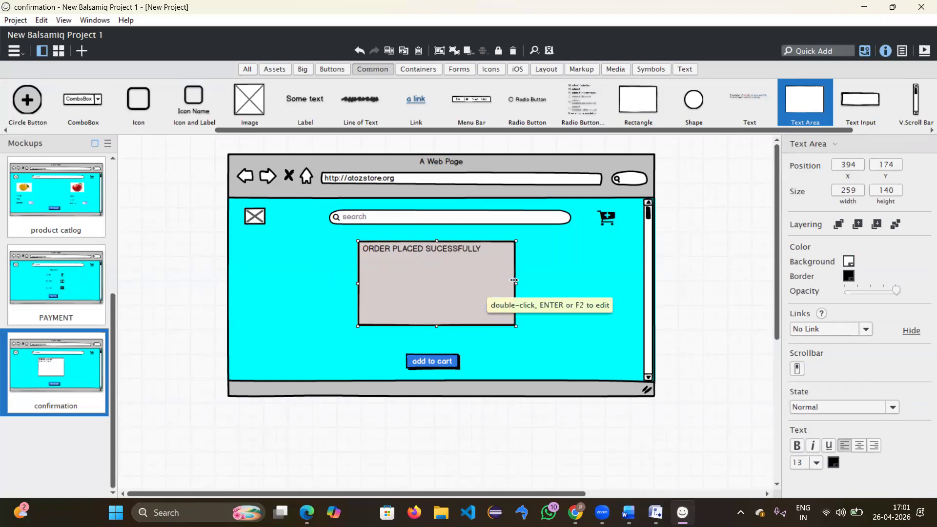
{"action": "left_click_drag", "start_coordinate": [438, 324], "coordinate": [438, 297]}
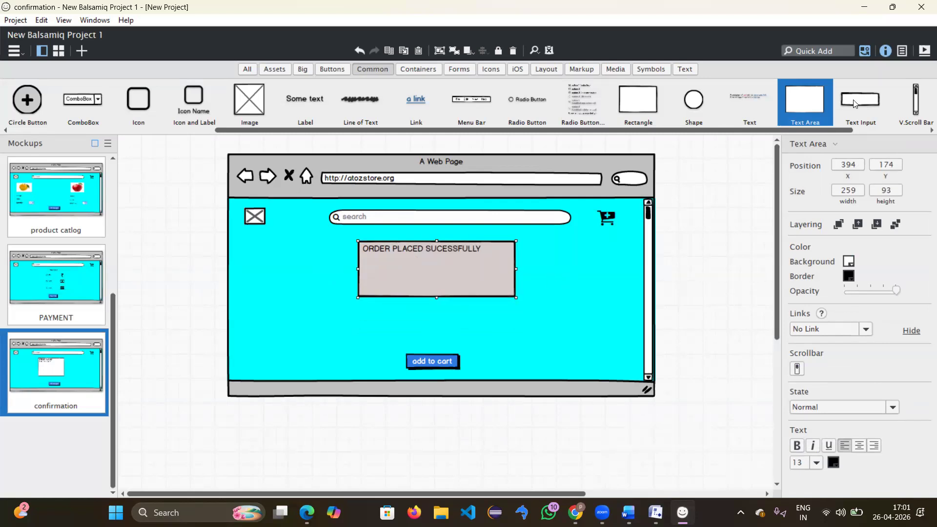
Step: Quick Add a header icon after trying several search terms ('righ', 'order', 'sud', 'hea')
{"action": "left_click", "coordinate": [821, 50]}
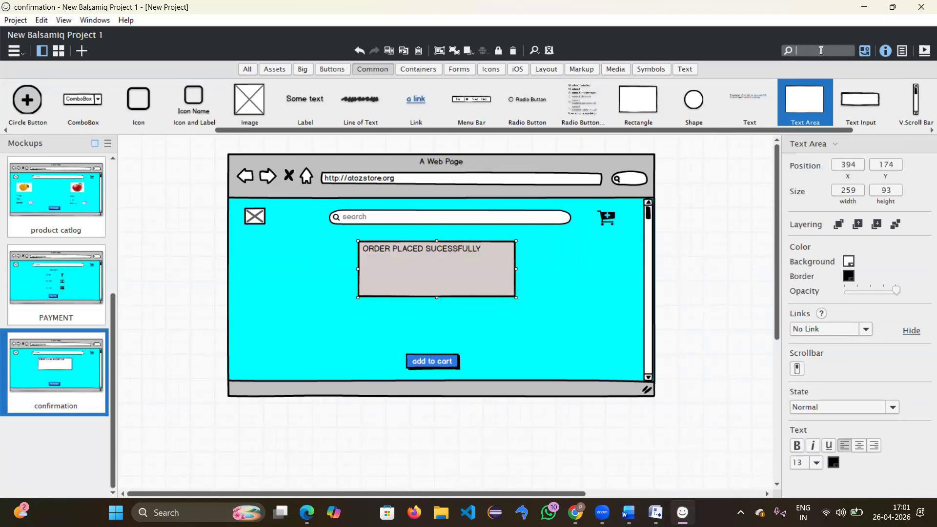
{"action": "type", "text": "right"}
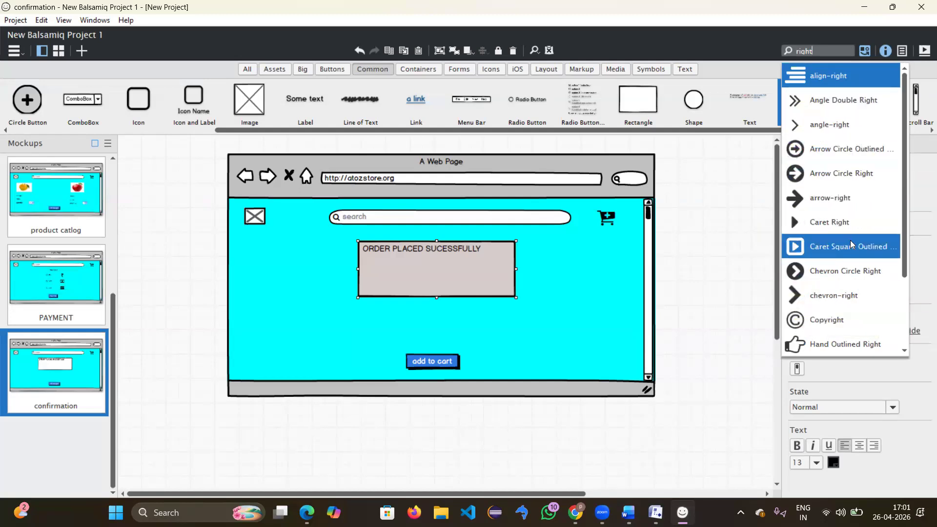
{"action": "left_click", "coordinate": [783, 50]}
{"action": "type", "text": "order"}
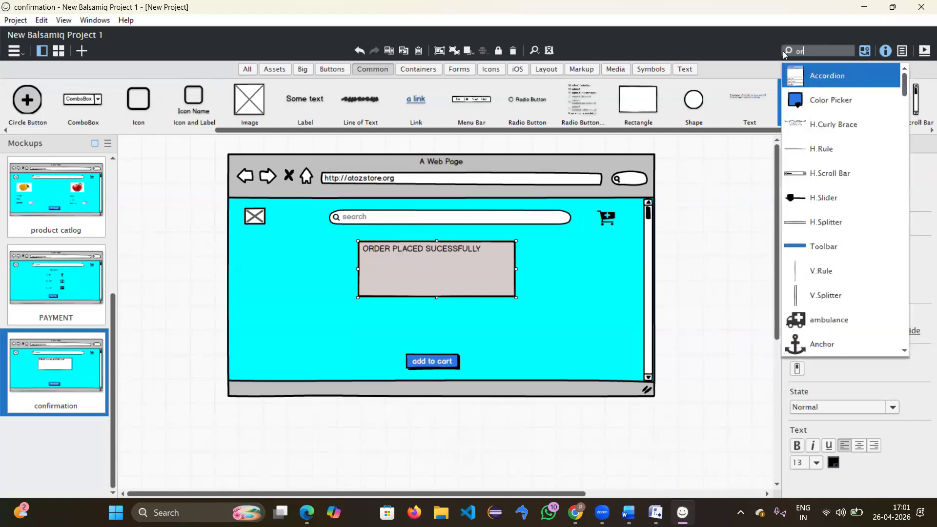
{"action": "key", "text": "BackSpace"}
{"action": "key", "text": "BackSpace"}
{"action": "key", "text": "BackSpace"}
{"action": "key", "text": "BackSpace"}
{"action": "key", "text": "BackSpace"}
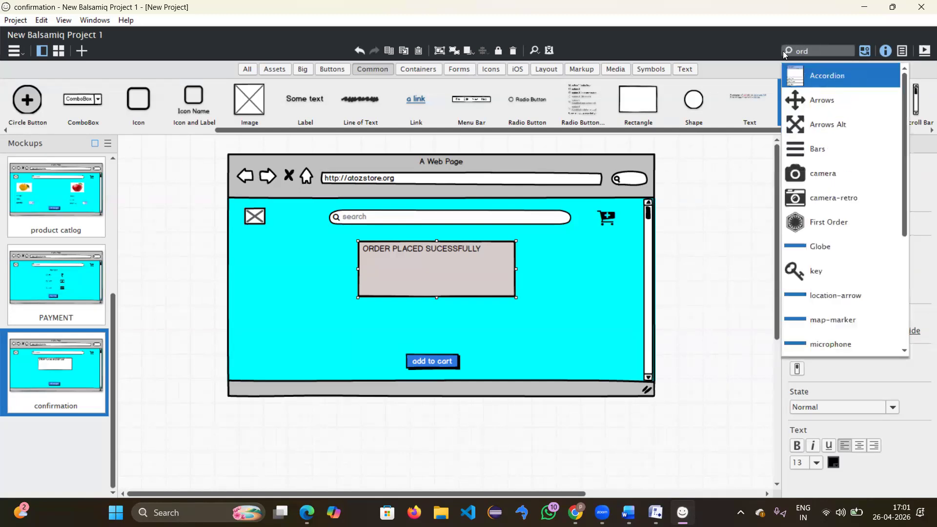
{"action": "type", "text": "sud"}
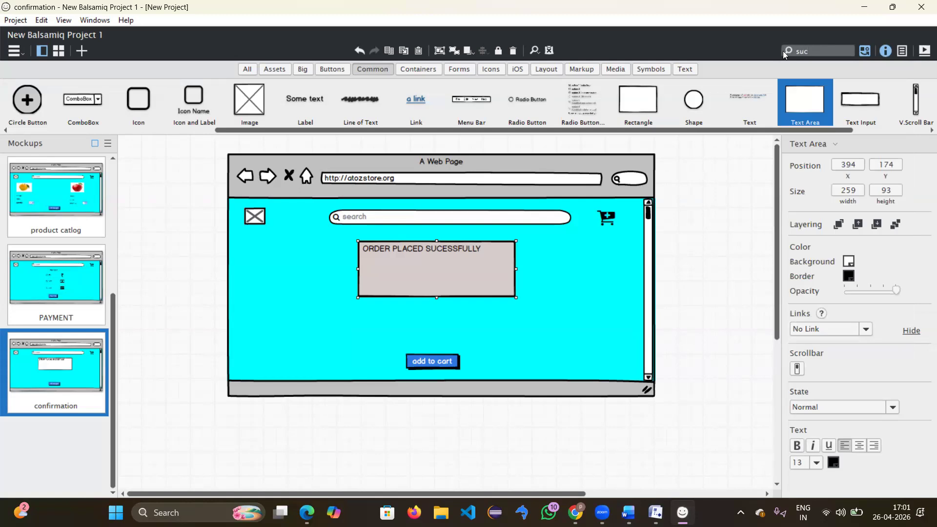
{"action": "key", "text": "BackSpace"}
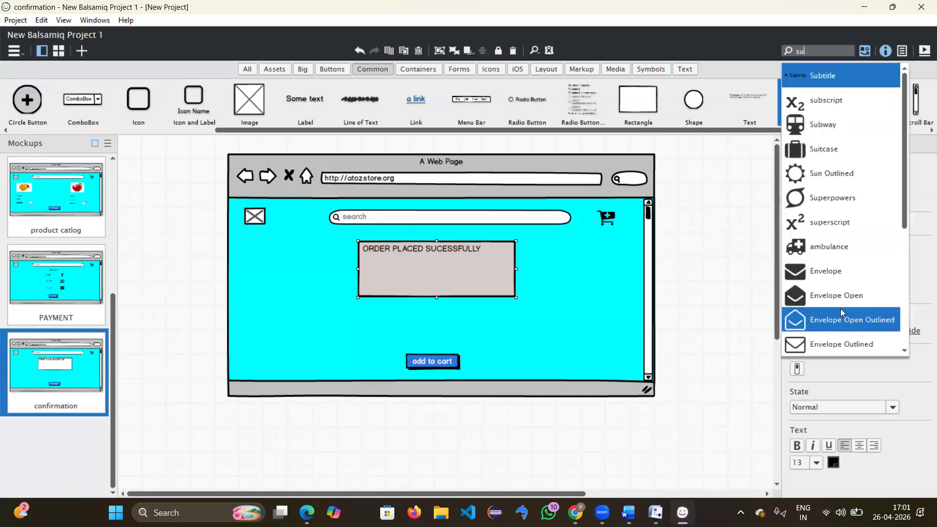
{"action": "scroll", "coordinate": [840, 317], "scroll_direction": "down", "scroll_amount": 1}
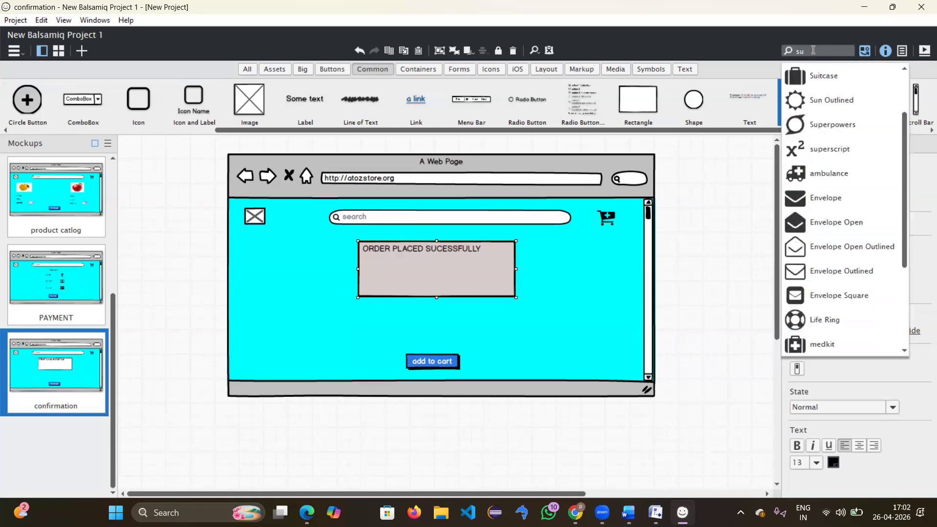
{"action": "left_click_drag", "start_coordinate": [811, 52], "coordinate": [773, 59]}
{"action": "key", "text": "BackSpace"}
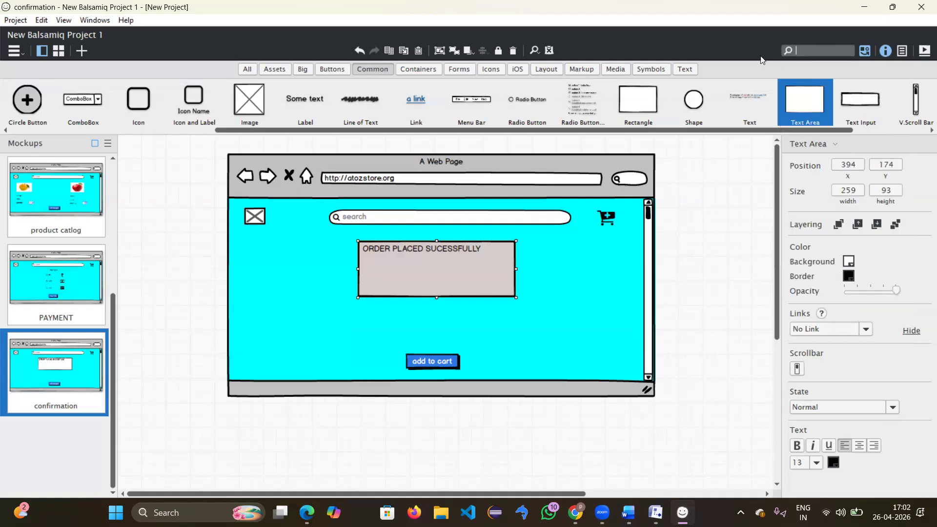
{"action": "type", "text": "hea"}
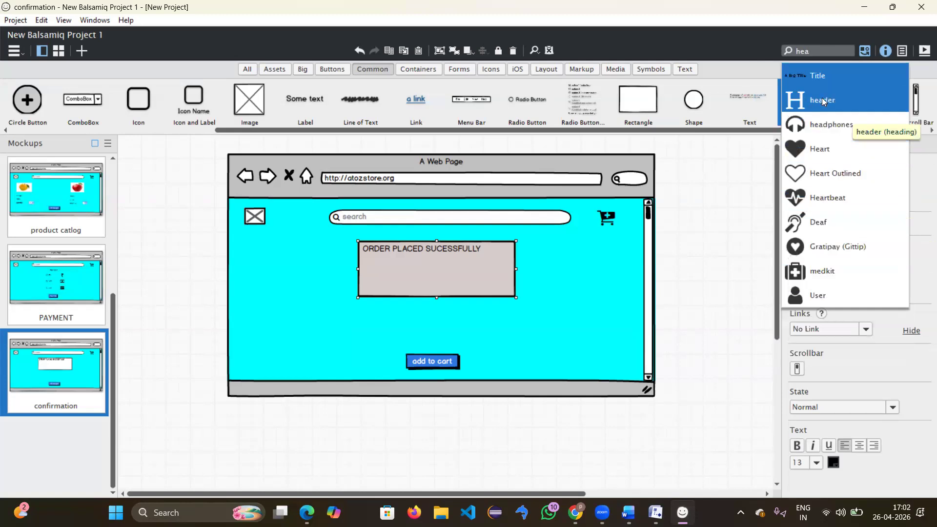
{"action": "left_click", "coordinate": [823, 102]}
Step: Swap it for a Check Circle icon inside the order box, coloured green with a border
{"action": "double_click", "coordinate": [169, 188]}
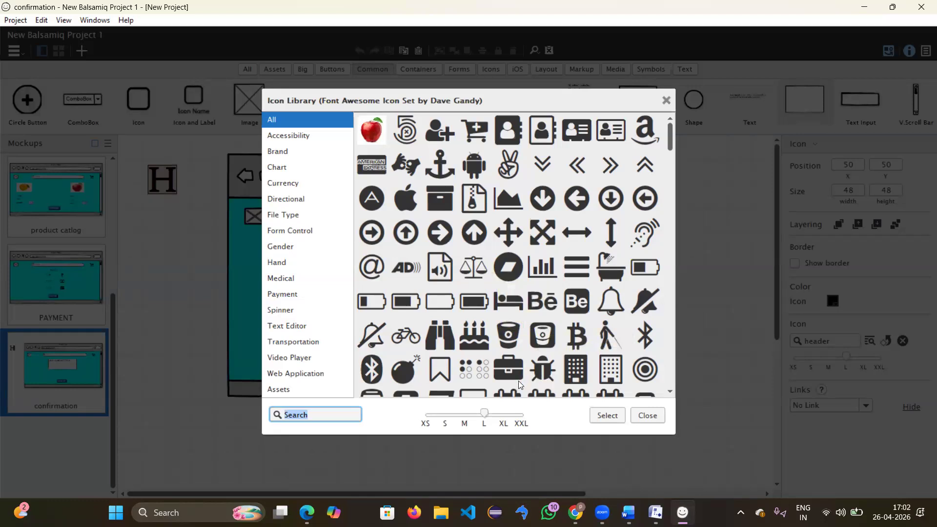
{"action": "key", "text": "alt+Tab"}
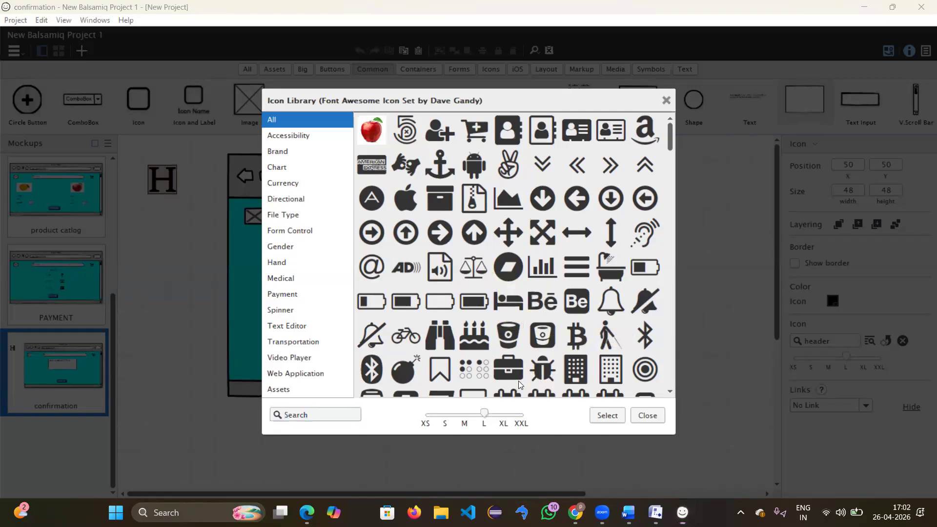
{"action": "left_click_drag", "start_coordinate": [667, 138], "coordinate": [669, 154]}
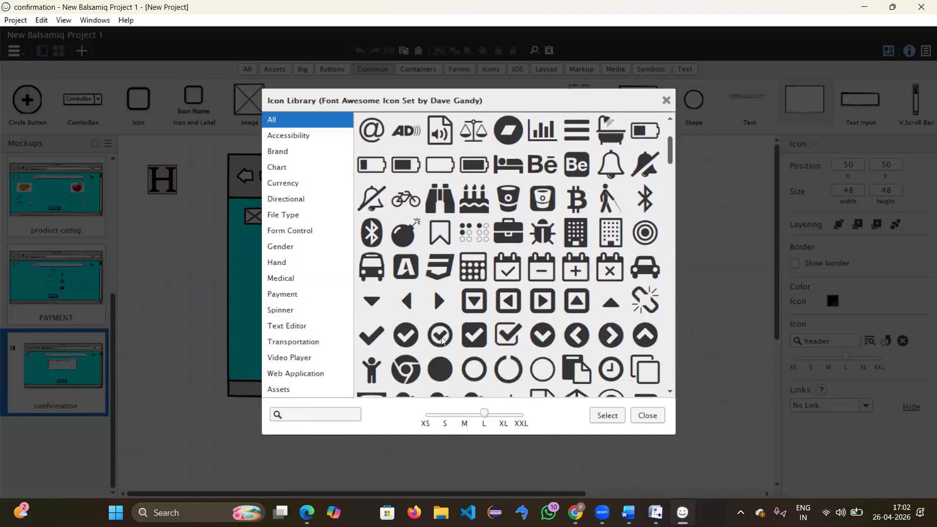
{"action": "double_click", "coordinate": [405, 333]}
{"action": "left_click_drag", "start_coordinate": [175, 198], "coordinate": [435, 283]}
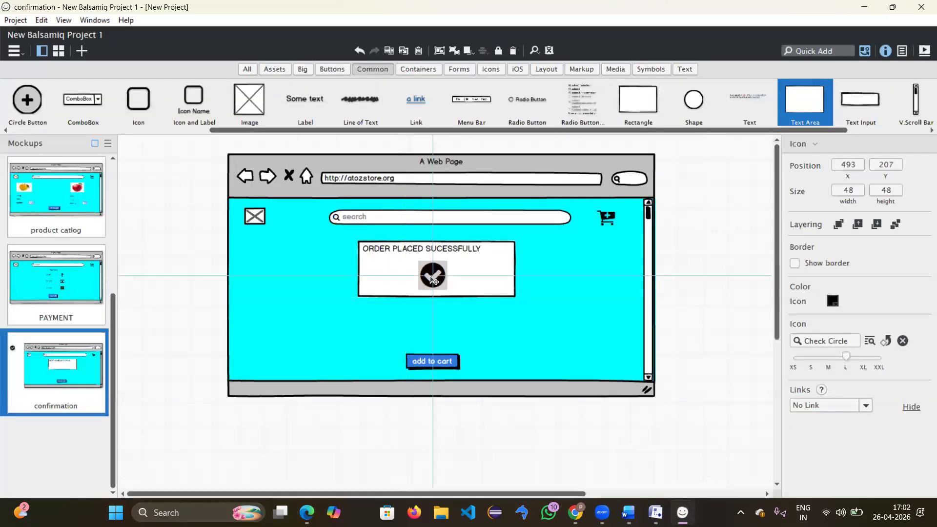
{"action": "left_click", "coordinate": [832, 301]}
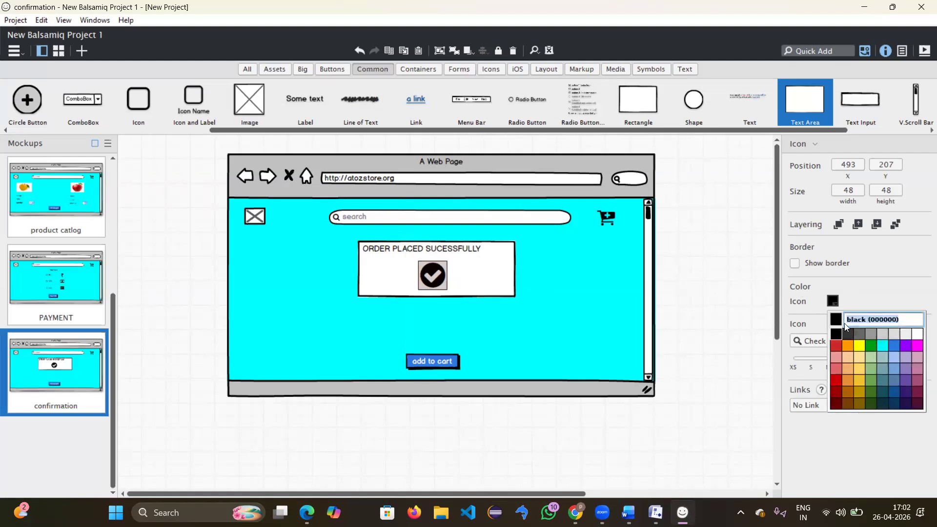
{"action": "left_click", "coordinate": [867, 346]}
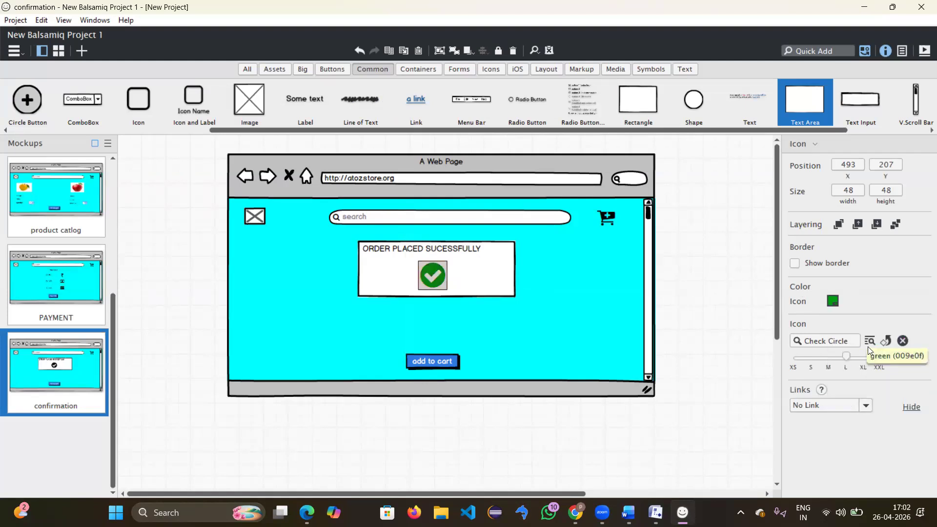
{"action": "left_click", "coordinate": [796, 264]}
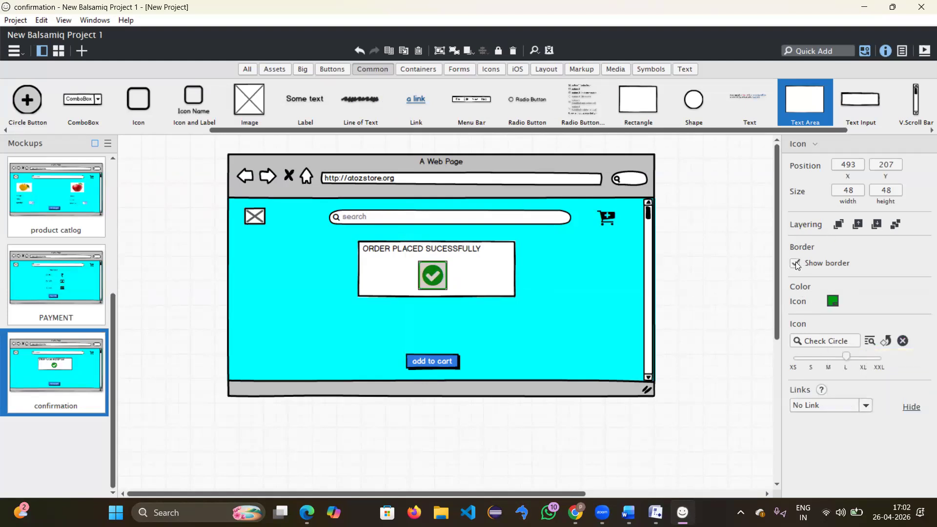
Step: Relabel the confirmation mockup's 'add to cart' button to 'GO TO HOME'
{"action": "left_click", "coordinate": [530, 326]}
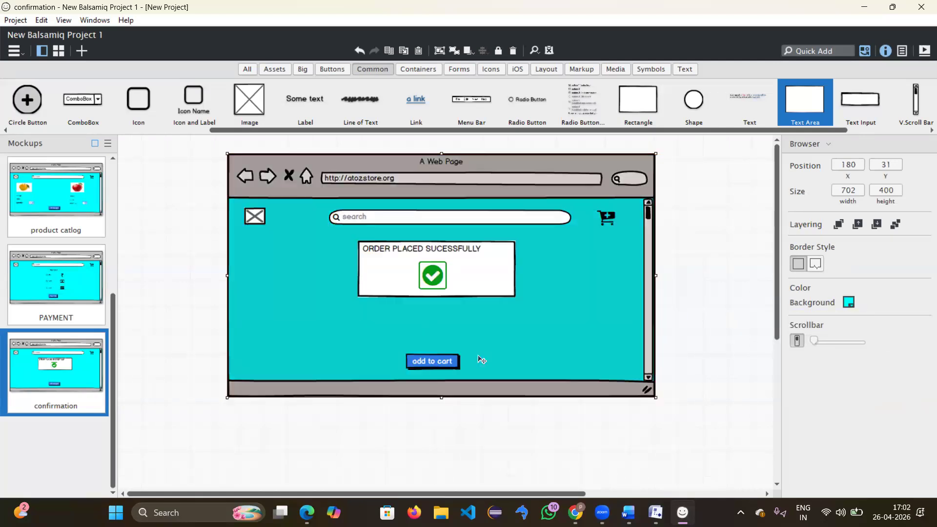
{"action": "left_click", "coordinate": [436, 365]}
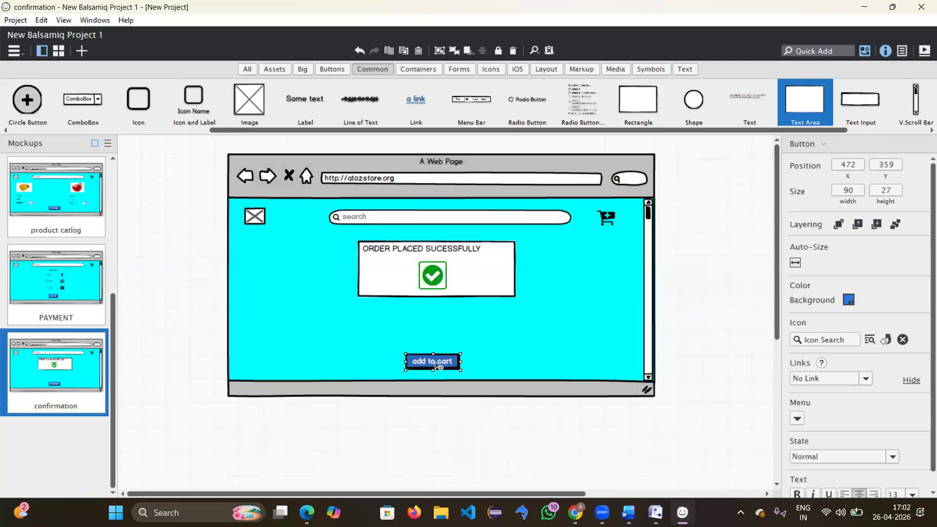
{"action": "key", "text": "Delete"}
{"action": "key", "text": "ctrl+z"}
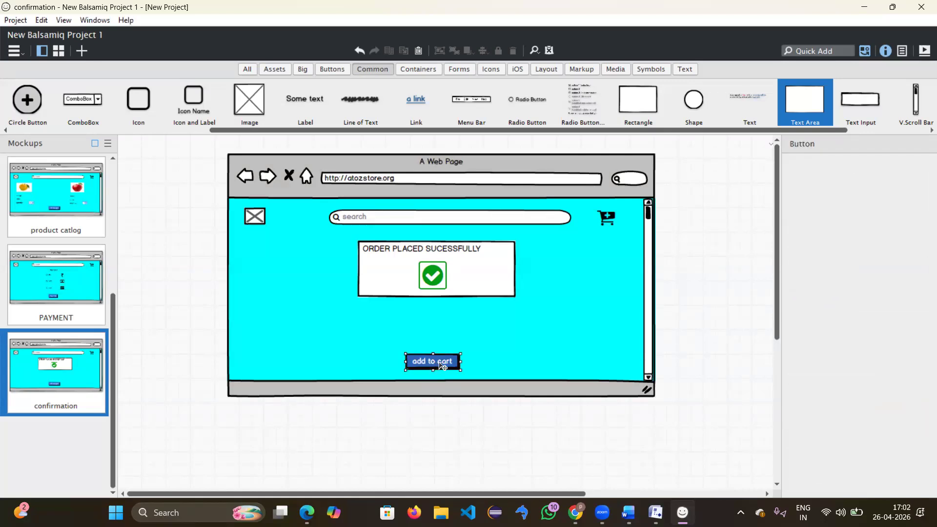
{"action": "double_click", "coordinate": [449, 365]}
{"action": "key", "text": "BackSpace"}
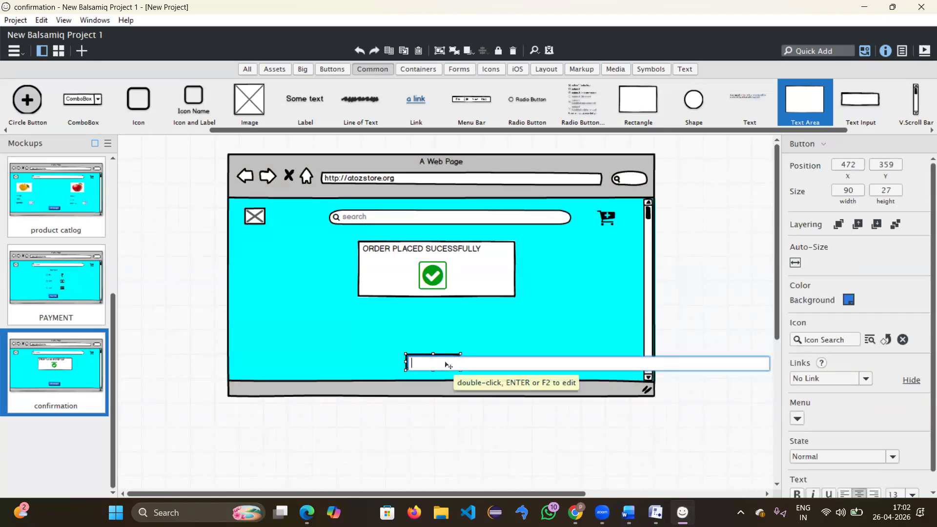
{"action": "type", "text": "gO TO HOME"}
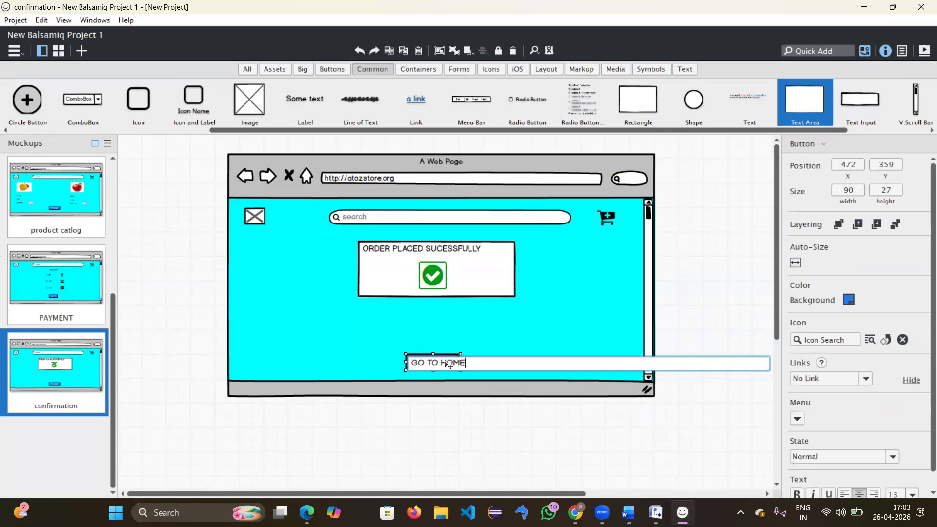
{"action": "key", "text": "Return"}
{"action": "left_click", "coordinate": [560, 242]}
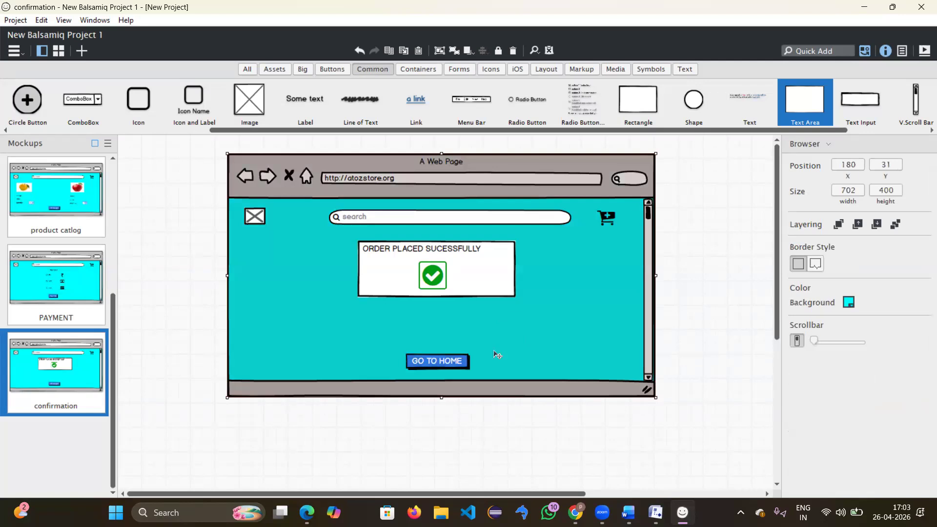
Step: Start the full-screen presentation and jump to the register mockup page
{"action": "scroll", "coordinate": [78, 241], "scroll_direction": "up", "scroll_amount": 3}
{"action": "scroll", "coordinate": [78, 241], "scroll_direction": "down", "scroll_amount": 3}
{"action": "left_click_drag", "start_coordinate": [113, 326], "coordinate": [111, 187]}
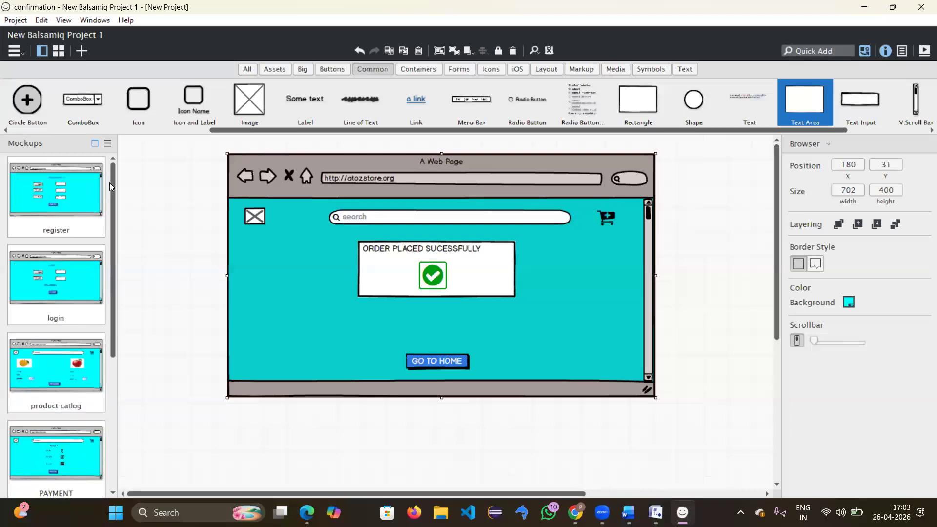
{"action": "left_click", "coordinate": [924, 51]}
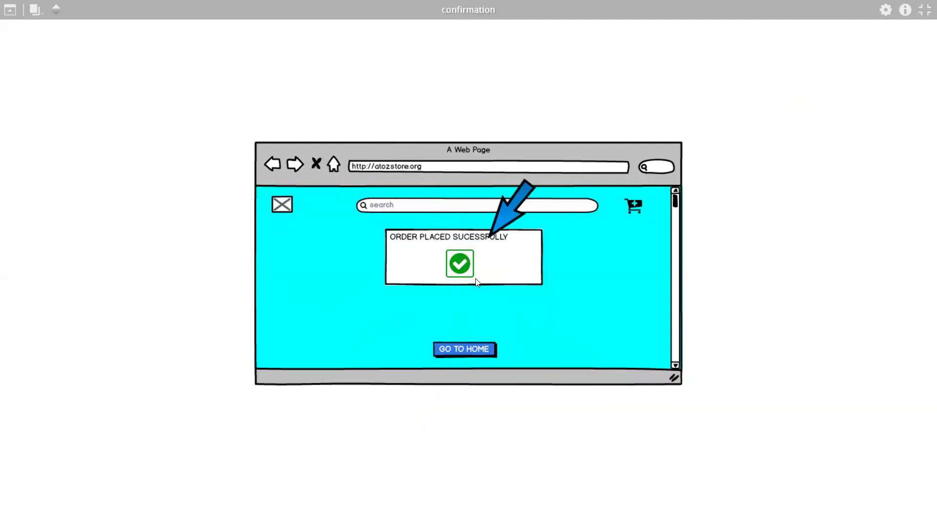
{"action": "left_click", "coordinate": [32, 10]}
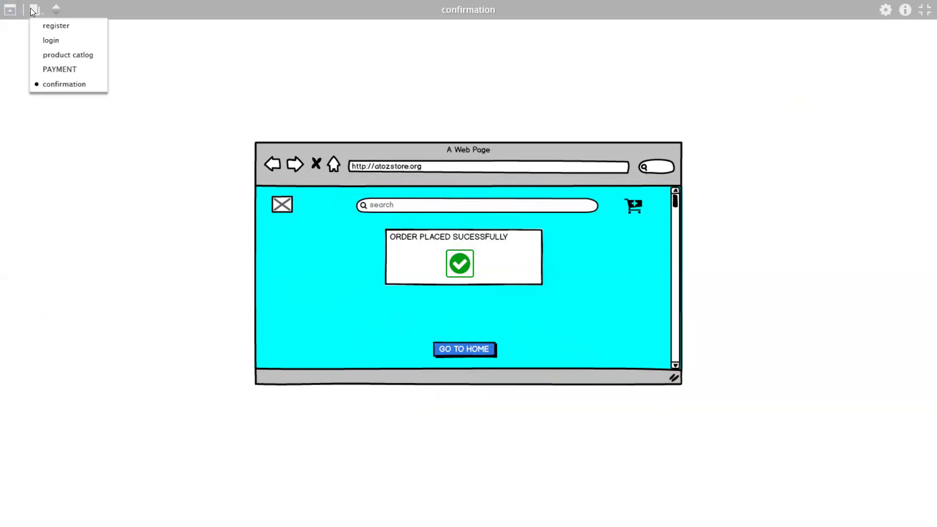
{"action": "left_click", "coordinate": [48, 27]}
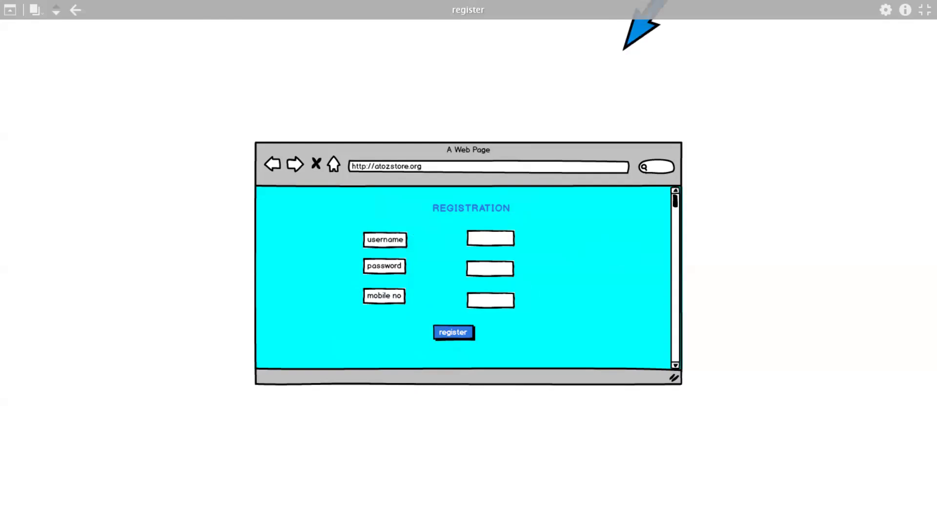
Step: Exit the presentation and link the register button to the login mockup
{"action": "key", "text": "Escape"}
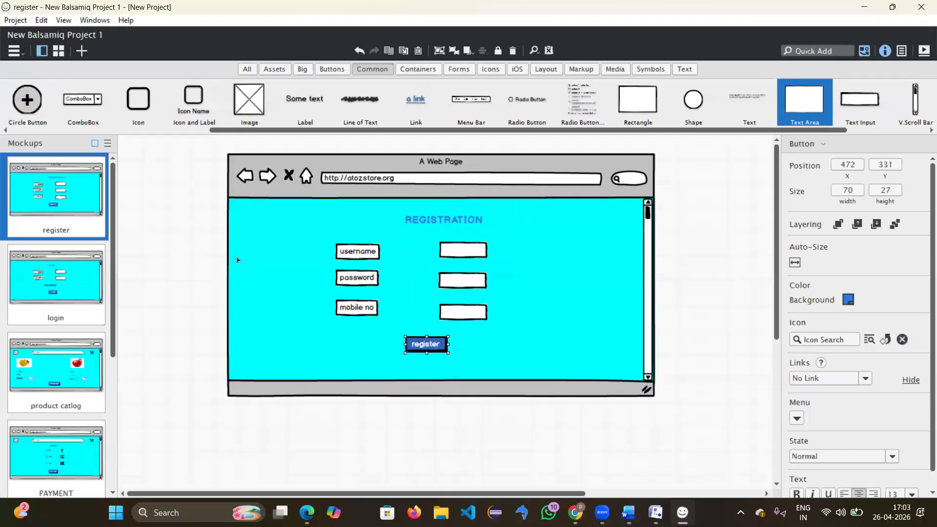
{"action": "scroll", "coordinate": [79, 288], "scroll_direction": "down", "scroll_amount": 3}
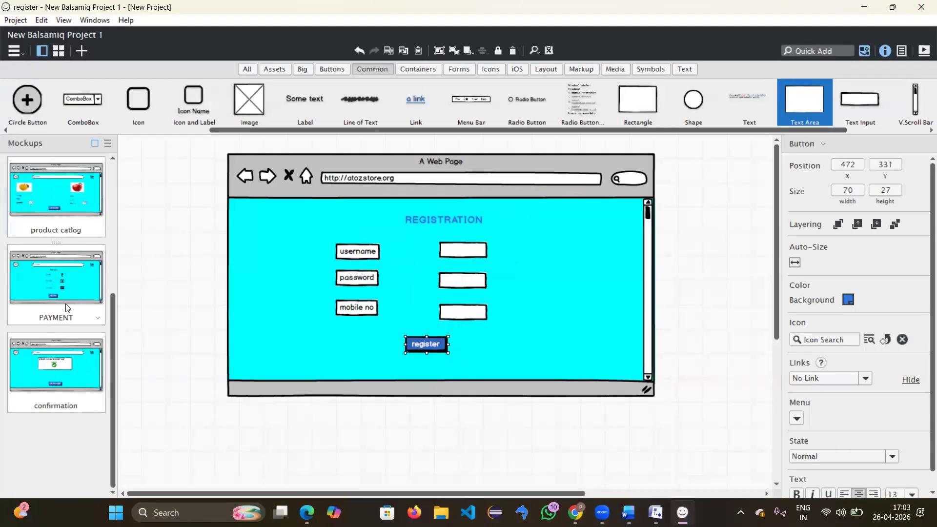
{"action": "scroll", "coordinate": [44, 164], "scroll_direction": "up", "scroll_amount": 3}
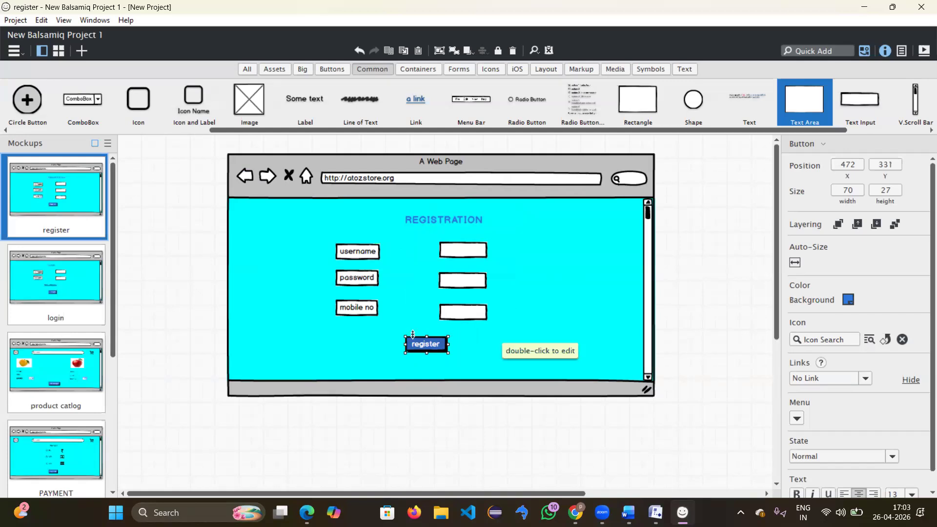
{"action": "left_click", "coordinate": [504, 330]}
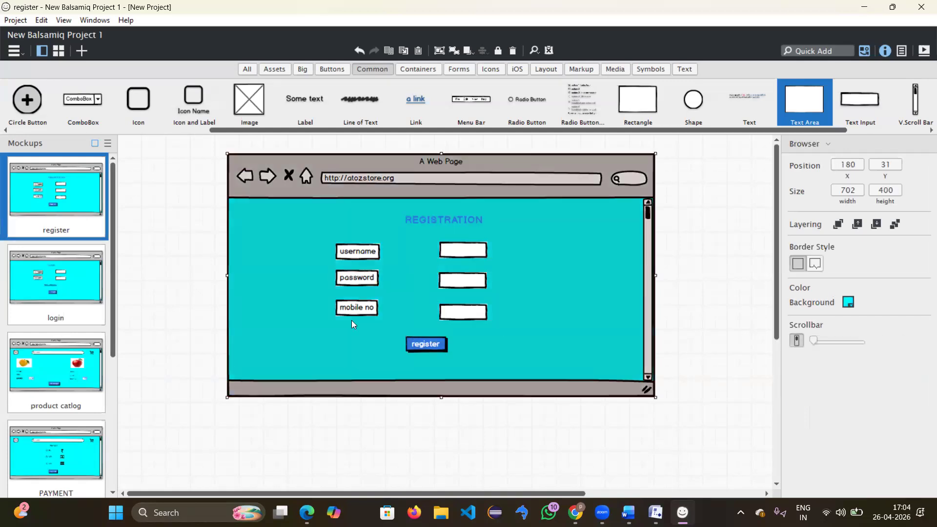
{"action": "left_click", "coordinate": [430, 347]}
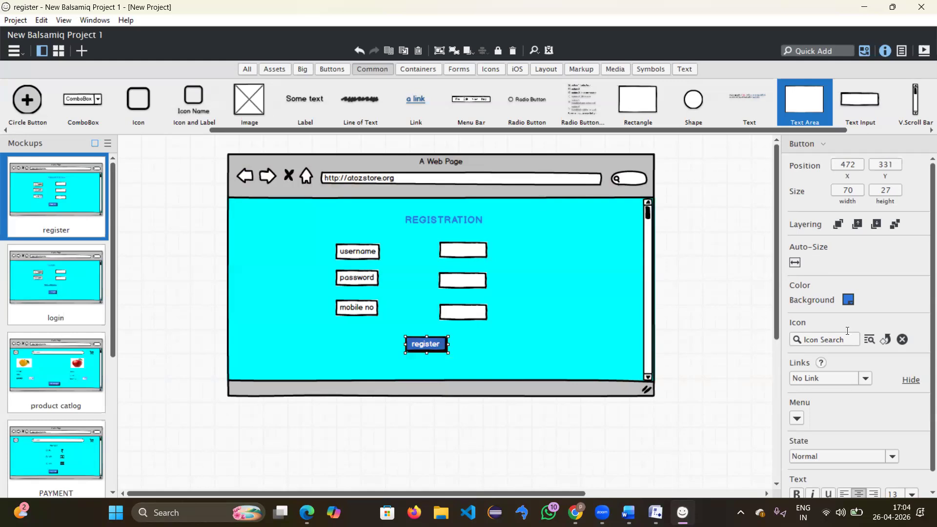
{"action": "left_click", "coordinate": [826, 375]}
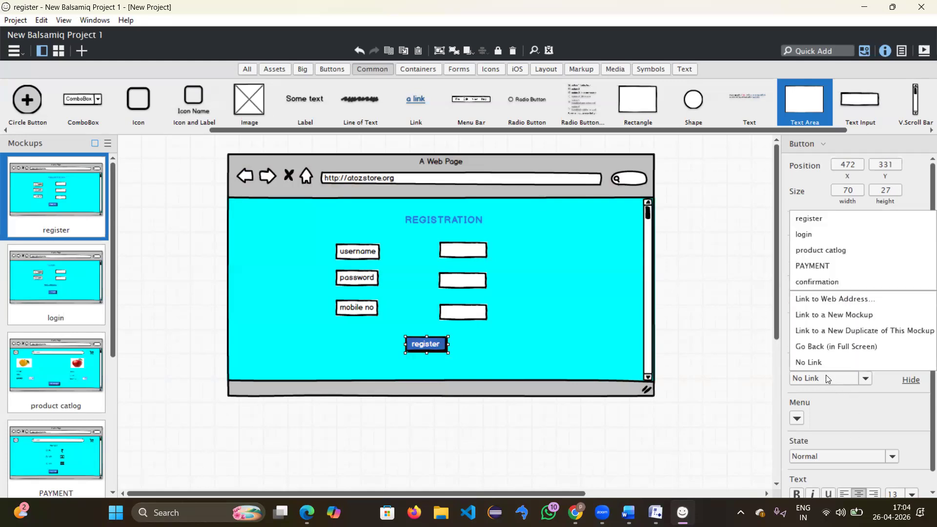
{"action": "left_click", "coordinate": [804, 235]}
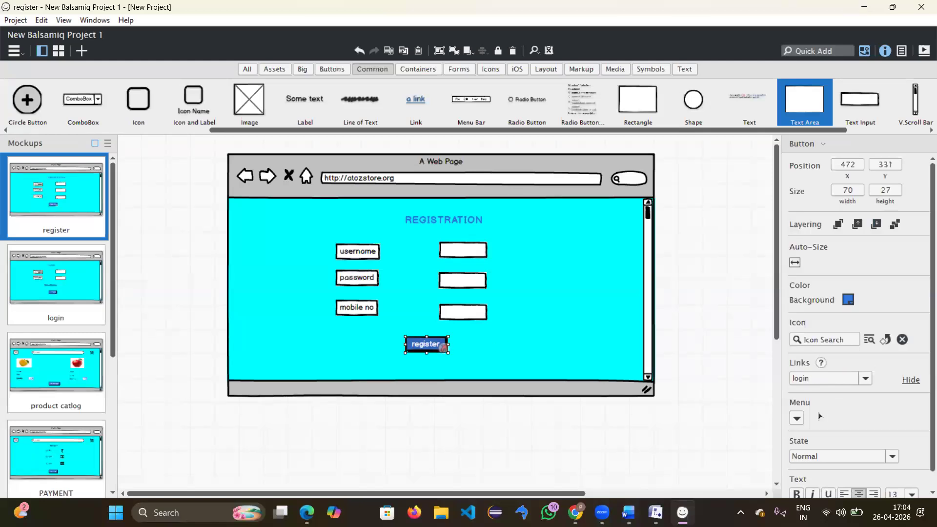
{"action": "left_click", "coordinate": [796, 419]}
{"action": "left_click", "coordinate": [796, 418]}
Step: Test the register link in a full-screen presentation, then exit it
{"action": "scroll", "coordinate": [847, 431], "scroll_direction": "down", "scroll_amount": 1}
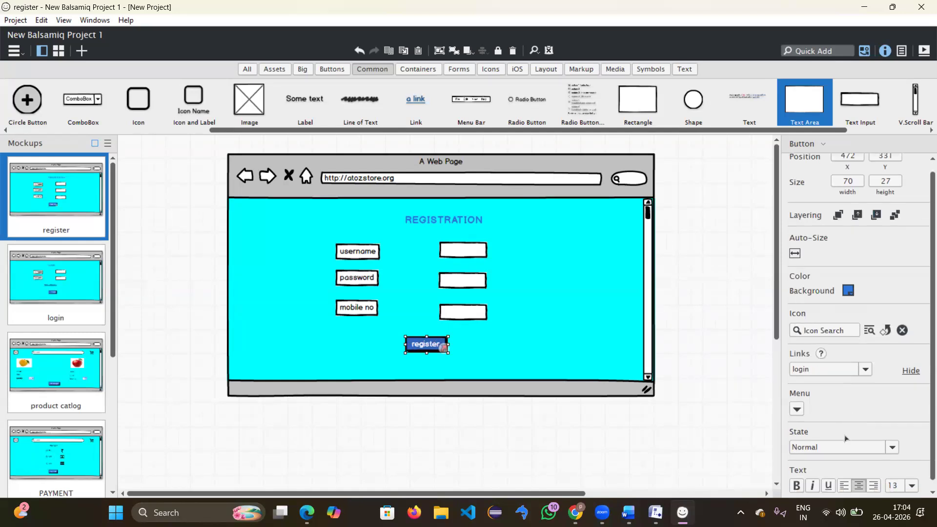
{"action": "left_click", "coordinate": [923, 51]}
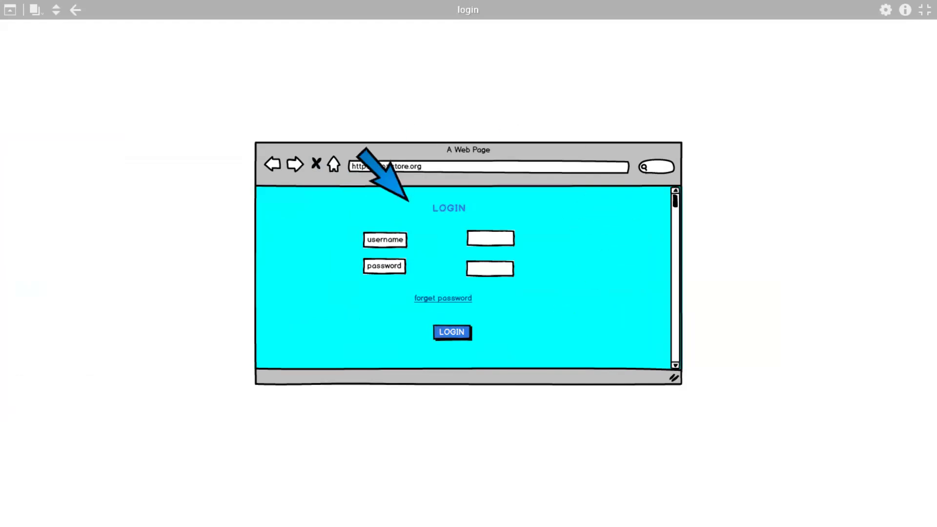
{"action": "left_click", "coordinate": [923, 9]}
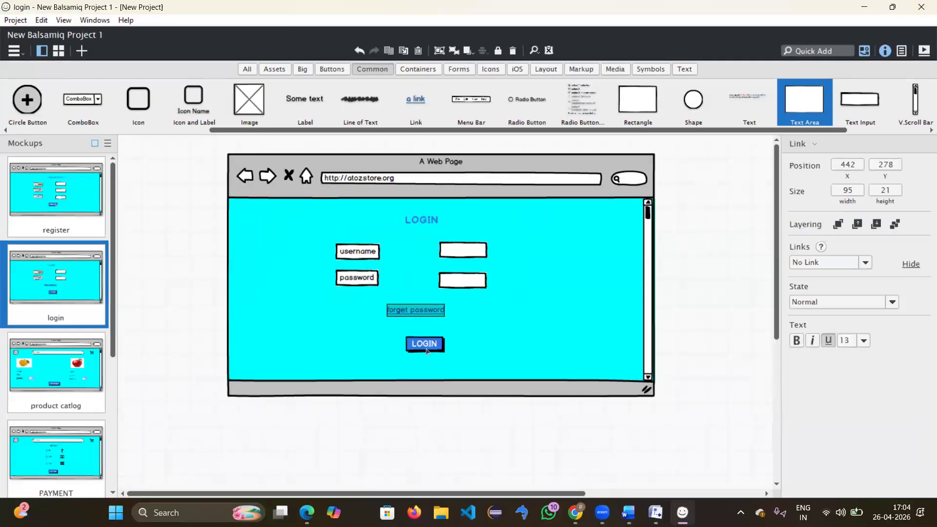
Step: Link LOGIN to product catlog and add to cart to the PAYMENT mockup
{"action": "left_click", "coordinate": [429, 349]}
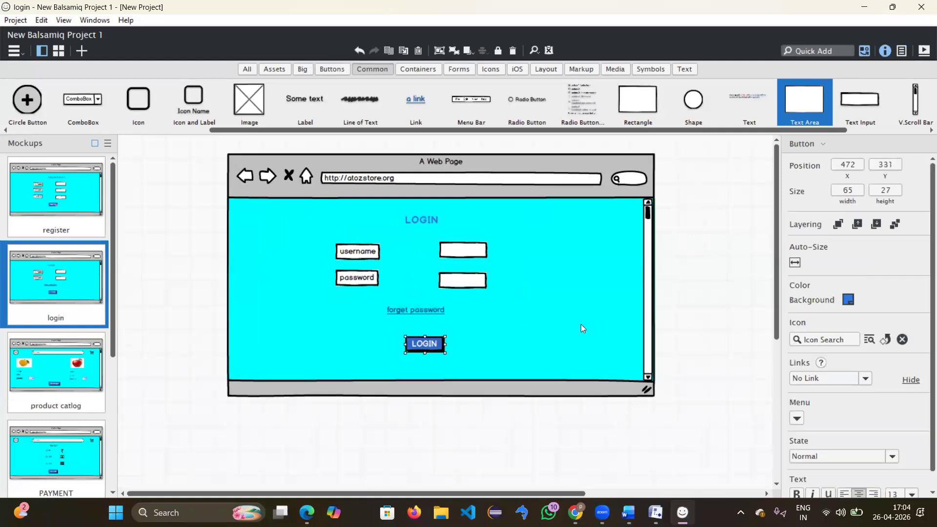
{"action": "left_click", "coordinate": [833, 383]}
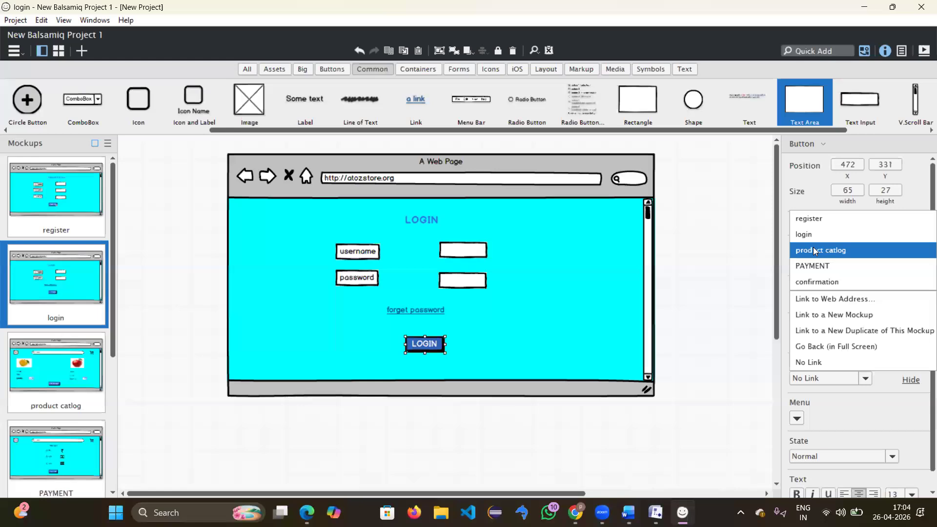
{"action": "left_click", "coordinate": [815, 251]}
{"action": "left_click", "coordinate": [58, 373]}
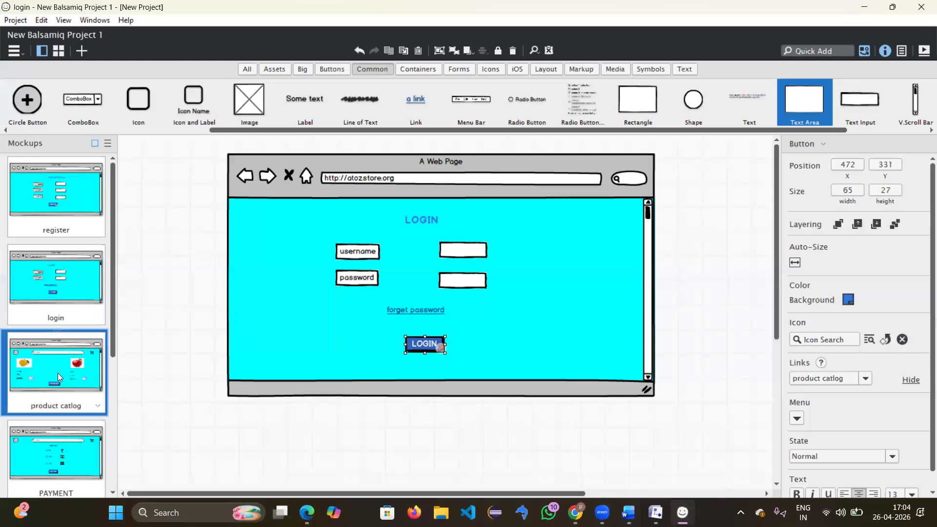
{"action": "left_click", "coordinate": [428, 363]}
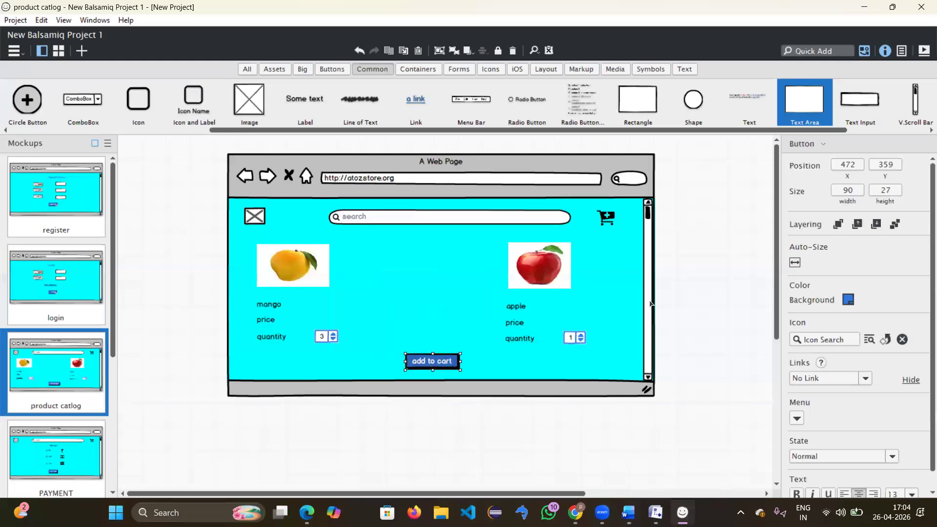
{"action": "left_click", "coordinate": [843, 375]}
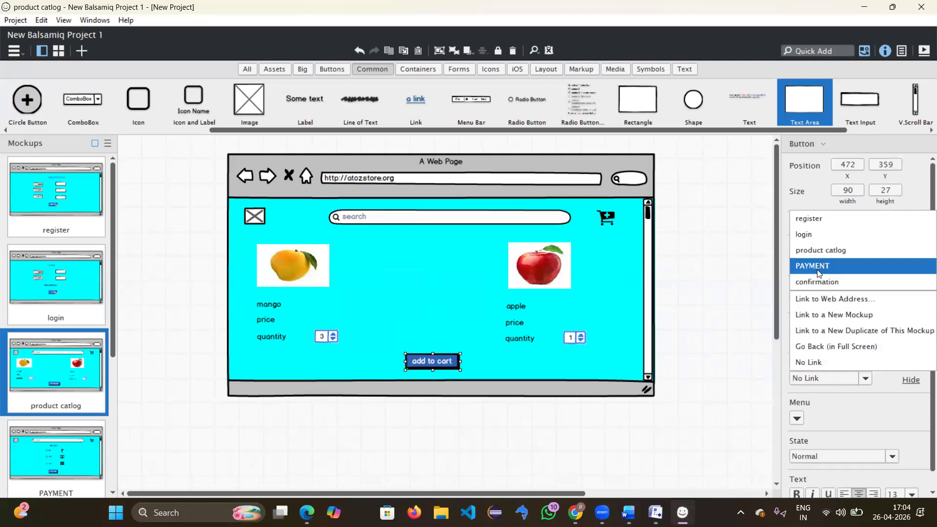
{"action": "left_click", "coordinate": [818, 267]}
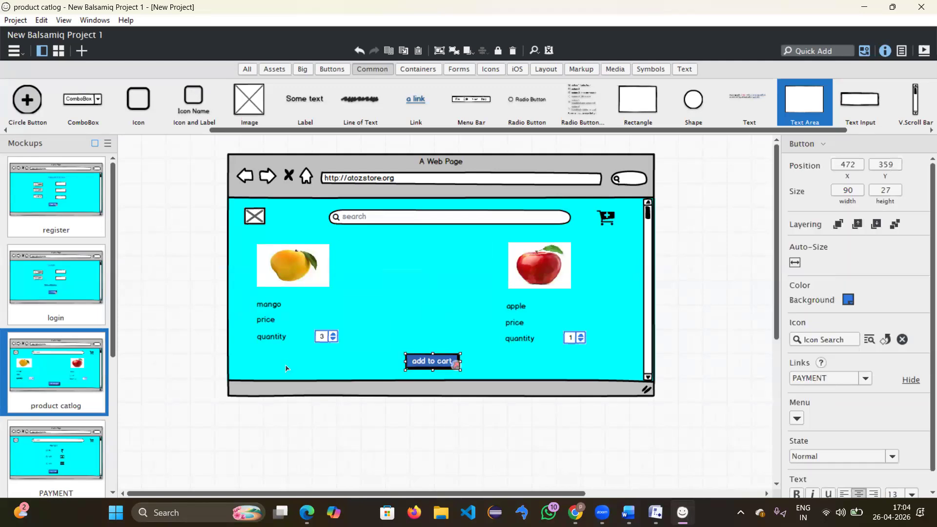
Step: Link pay now to confirmation and GO TO HOME back to product catlog
{"action": "left_click", "coordinate": [80, 449]}
{"action": "scroll", "coordinate": [89, 445], "scroll_direction": "down", "scroll_amount": 3}
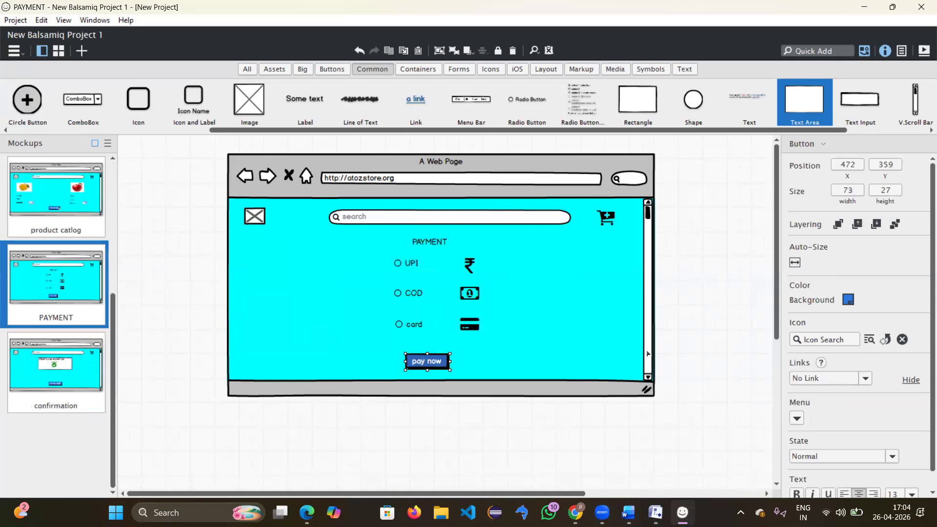
{"action": "left_click", "coordinate": [829, 376]}
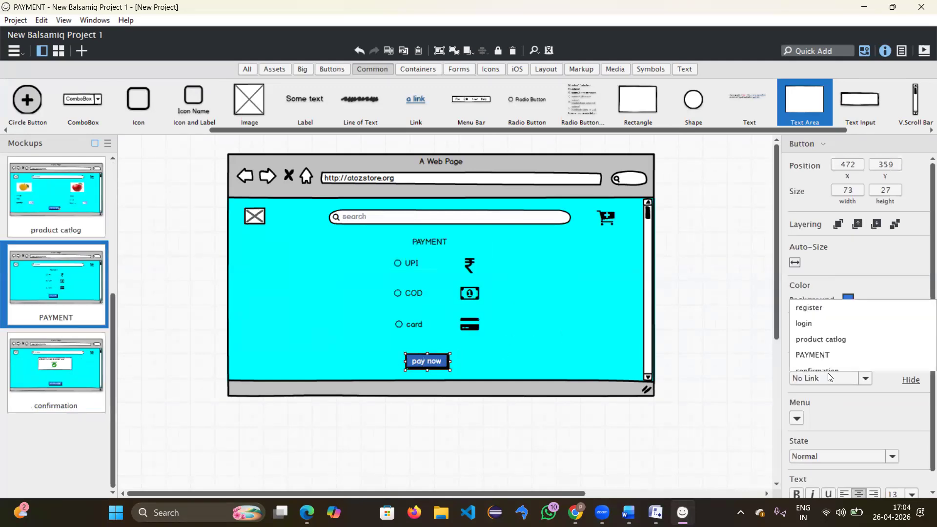
{"action": "left_click", "coordinate": [819, 282]}
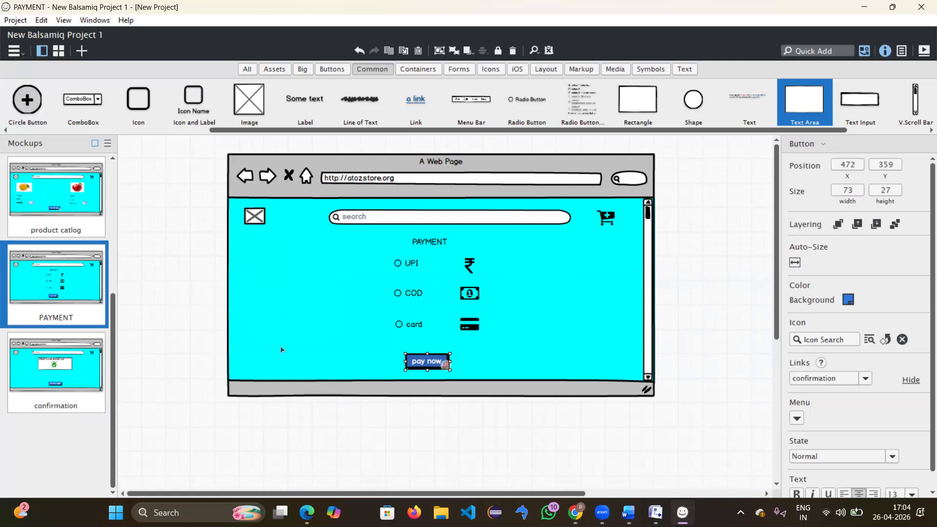
{"action": "left_click", "coordinate": [66, 380]}
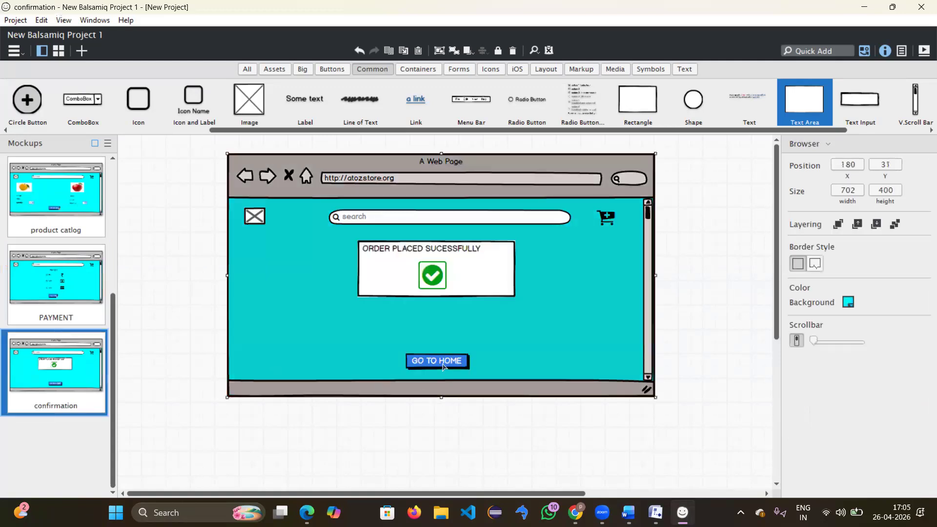
{"action": "left_click", "coordinate": [452, 362]}
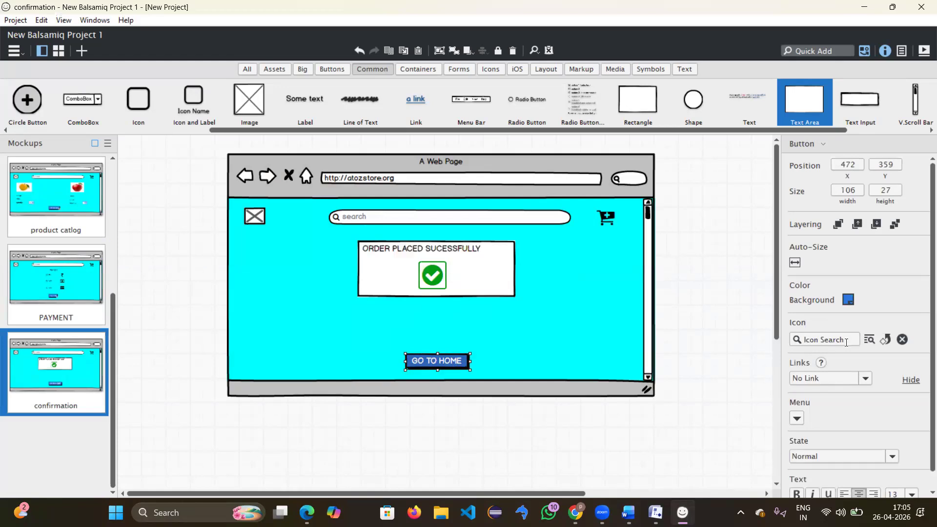
{"action": "left_click", "coordinate": [847, 380]}
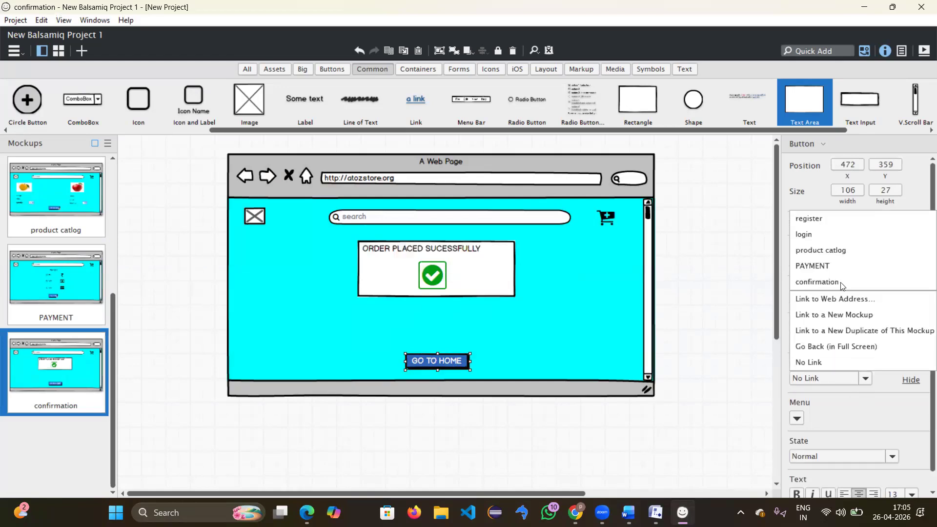
{"action": "left_click", "coordinate": [816, 252]}
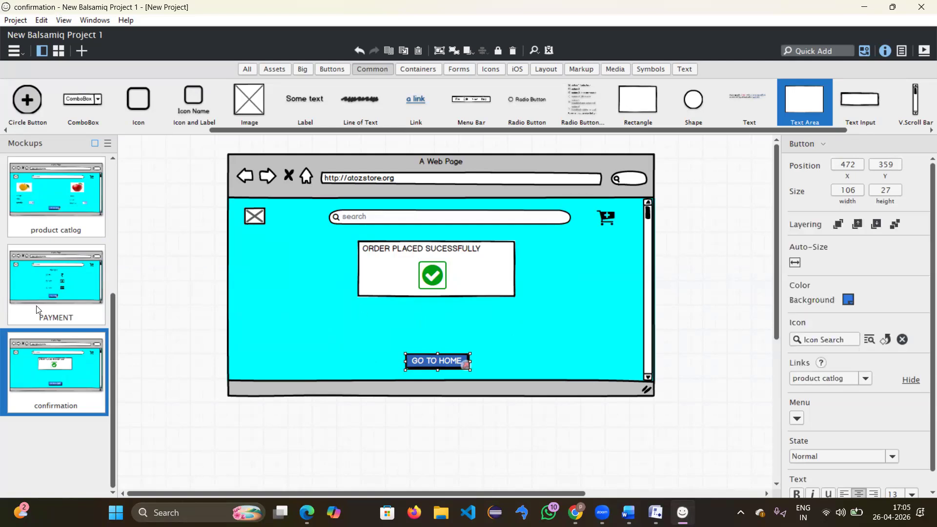
{"action": "scroll", "coordinate": [36, 305], "scroll_direction": "up", "scroll_amount": 4}
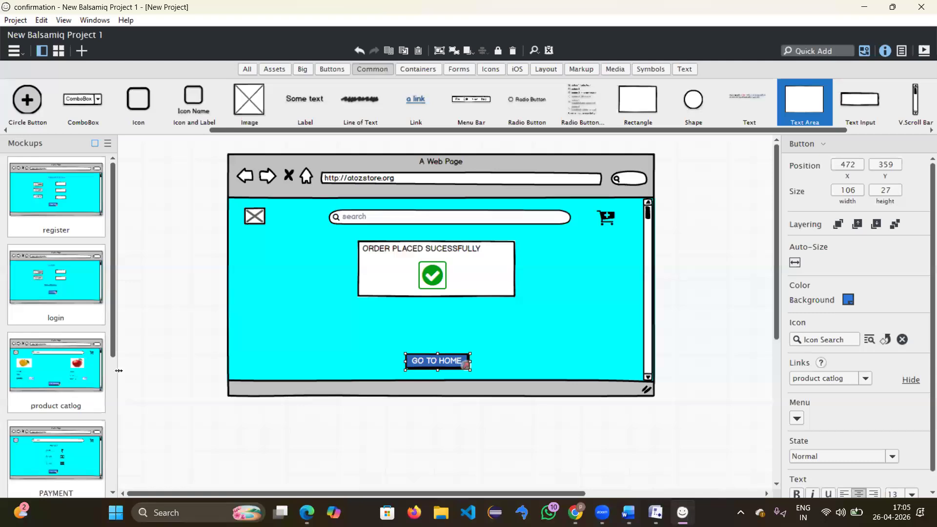
{"action": "scroll", "coordinate": [97, 381], "scroll_direction": "down", "scroll_amount": 3}
{"action": "left_click", "coordinate": [59, 381]}
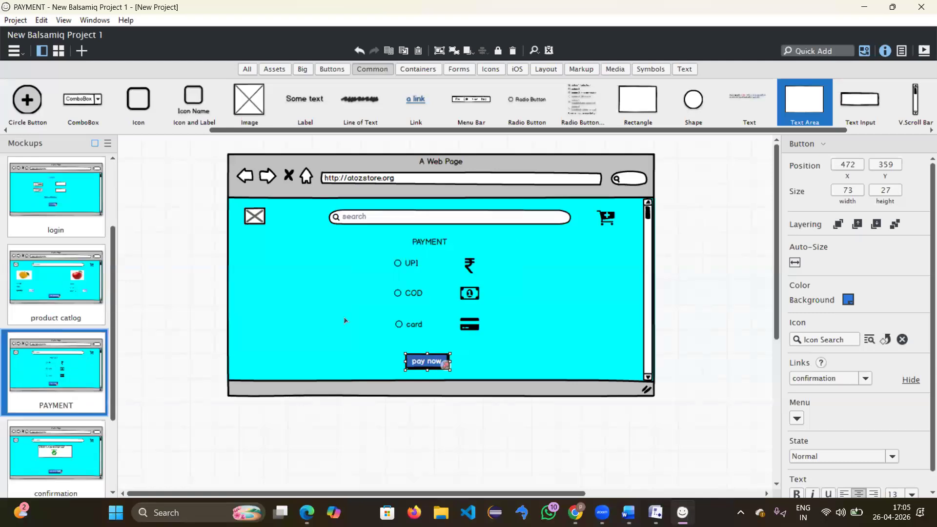
Step: Start a web-address link for UPI, cancel it, and minimize Balsamiq to the desktop
{"action": "left_click", "coordinate": [412, 266]}
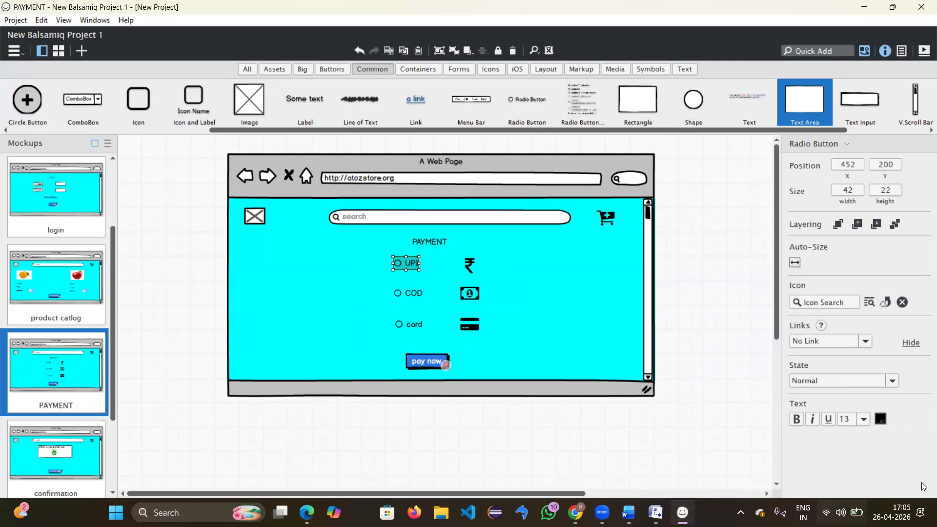
{"action": "left_click", "coordinate": [826, 343]}
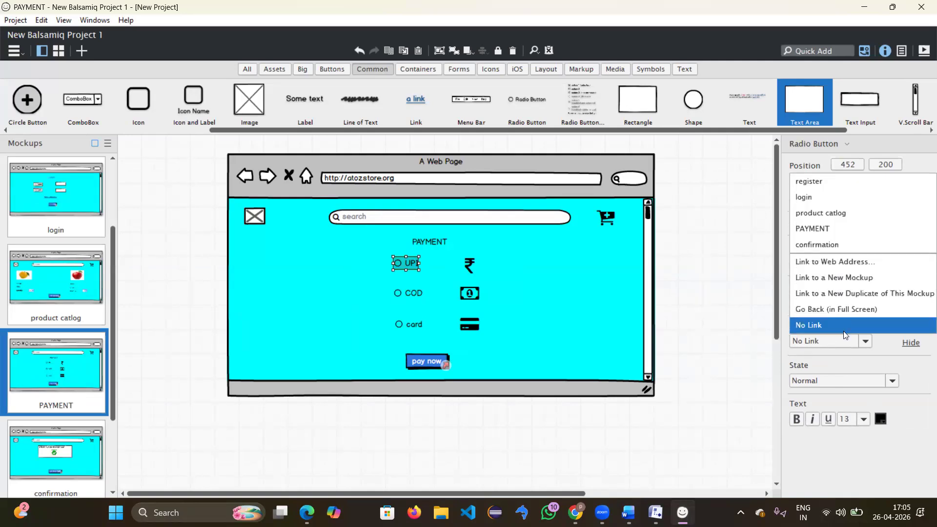
{"action": "left_click", "coordinate": [833, 262]}
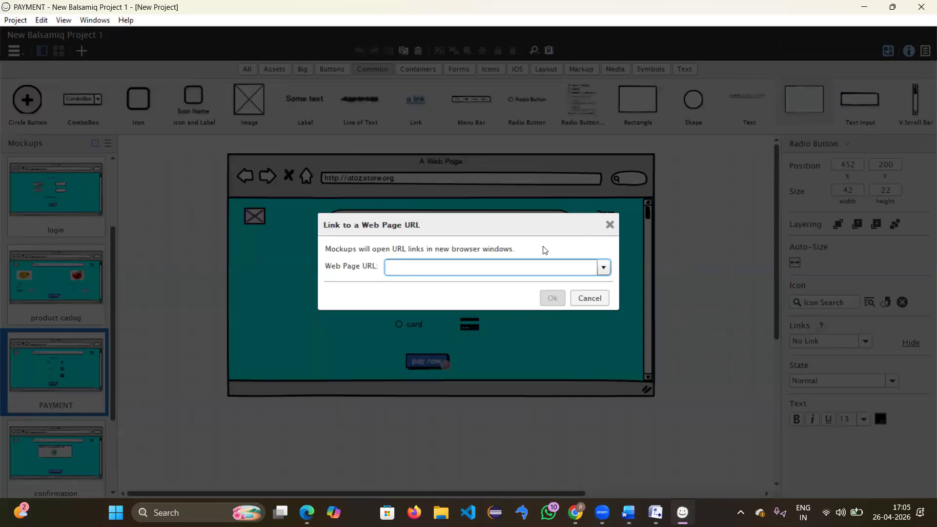
{"action": "type", "text": "w"}
{"action": "key", "text": "BackSpace"}
{"action": "left_click", "coordinate": [609, 225]}
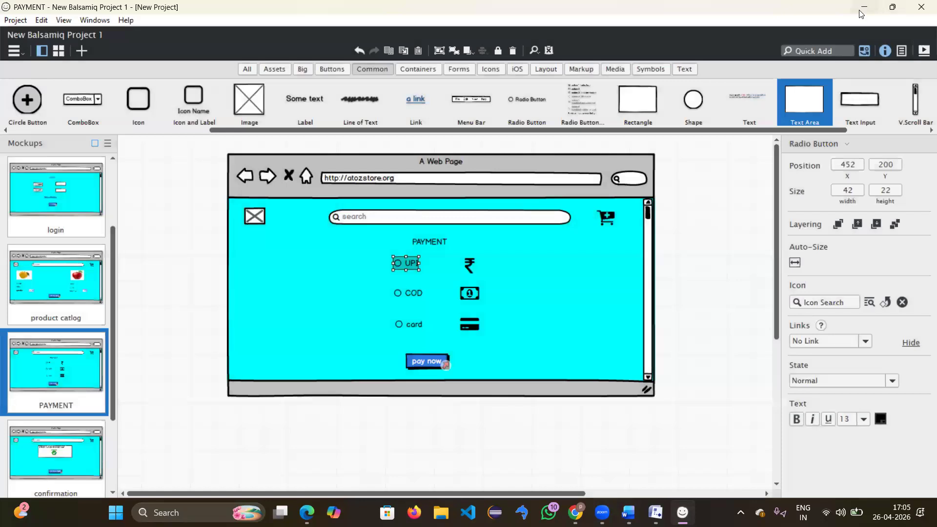
{"action": "key", "text": "super+d"}
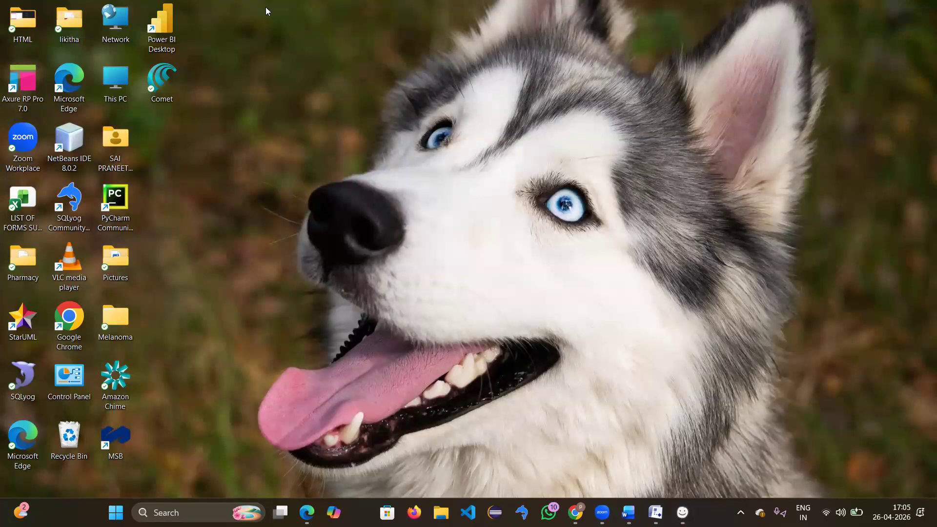
Step: Load coepd.com in a new Chrome tab, select its address, and switch back to Balsamiq
{"action": "key", "text": "alt+Tab"}
{"action": "left_click", "coordinate": [411, 35]}
{"action": "type", "text": "coe"}
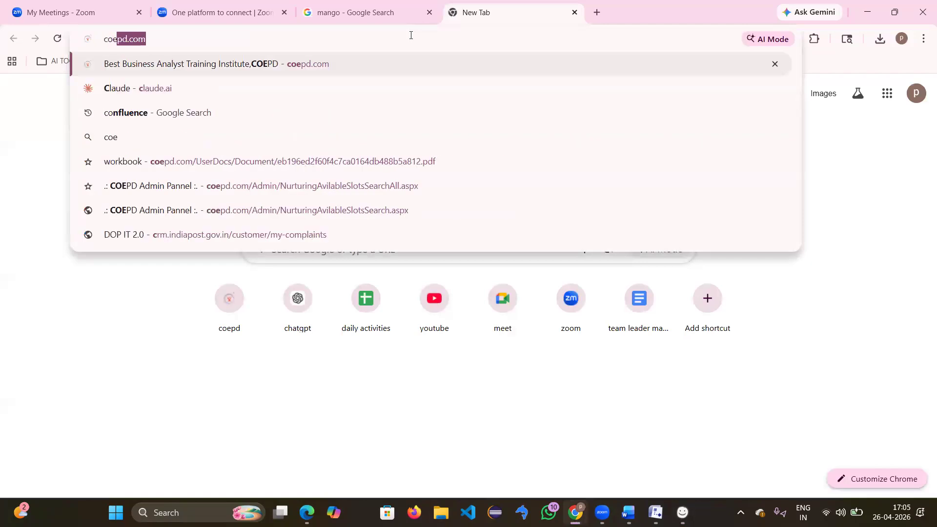
{"action": "type", "text": "dp"}
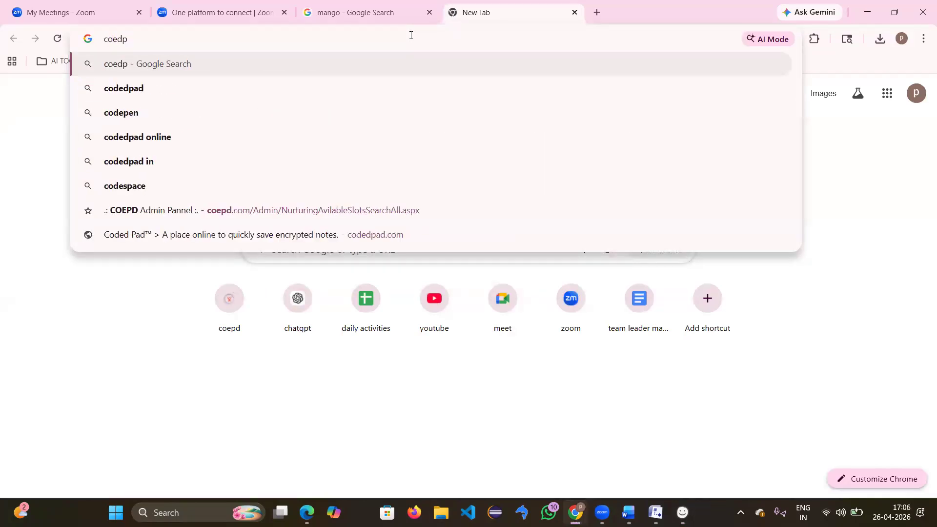
{"action": "key", "text": "BackSpace"}
{"action": "key", "text": "BackSpace"}
{"action": "type", "text": "p"}
{"action": "key", "text": "Return"}
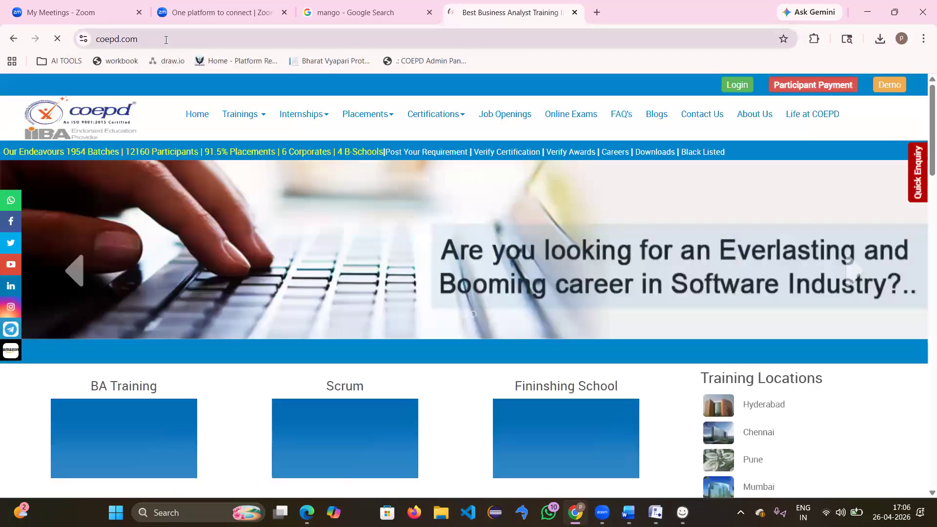
{"action": "left_click", "coordinate": [93, 44]}
{"action": "key", "text": "ctrl+c"}
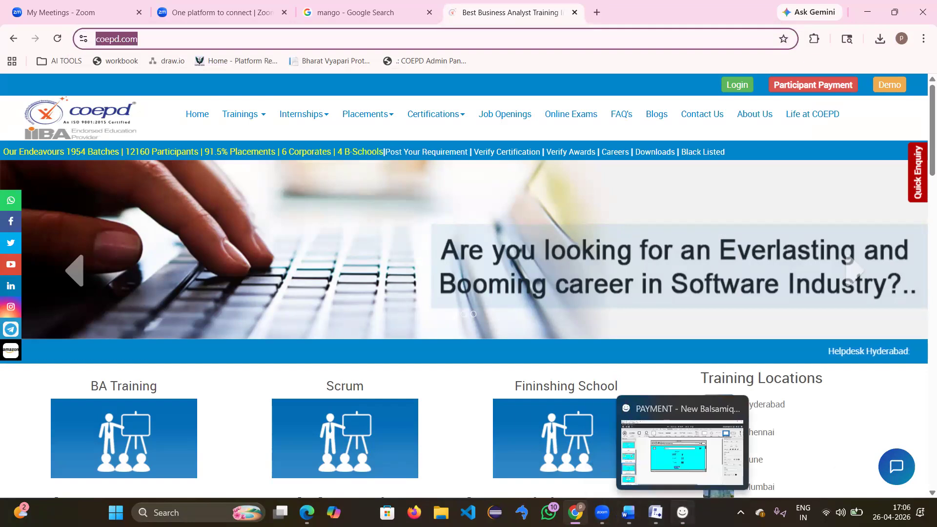
{"action": "left_click", "coordinate": [682, 513]}
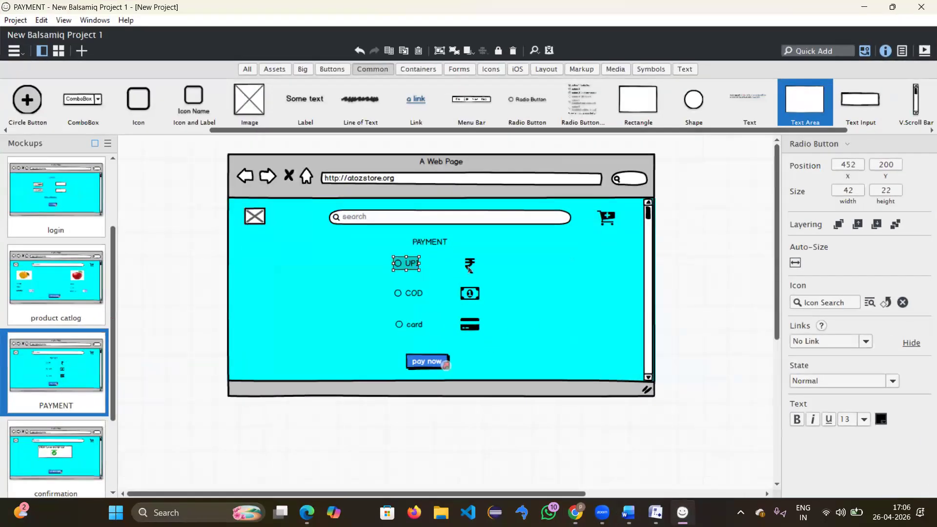
{"action": "left_click", "coordinate": [864, 343]}
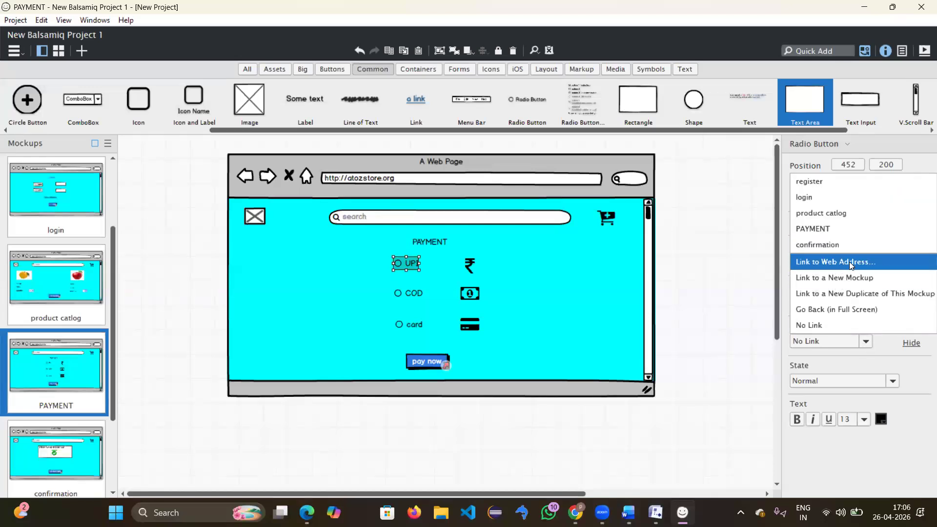
{"action": "left_click", "coordinate": [852, 262]}
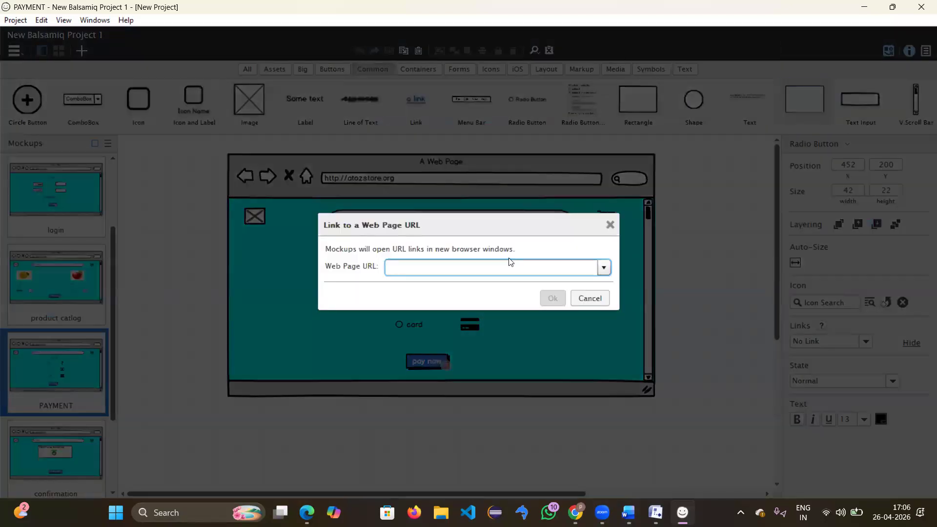
{"action": "key", "text": "ctrl+v"}
{"action": "left_click", "coordinate": [554, 300]}
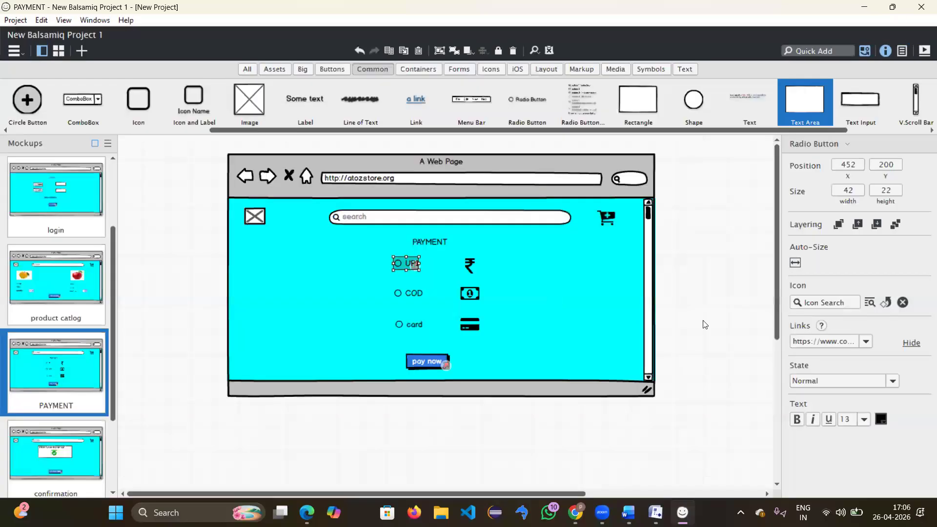
{"action": "left_click", "coordinate": [705, 317]}
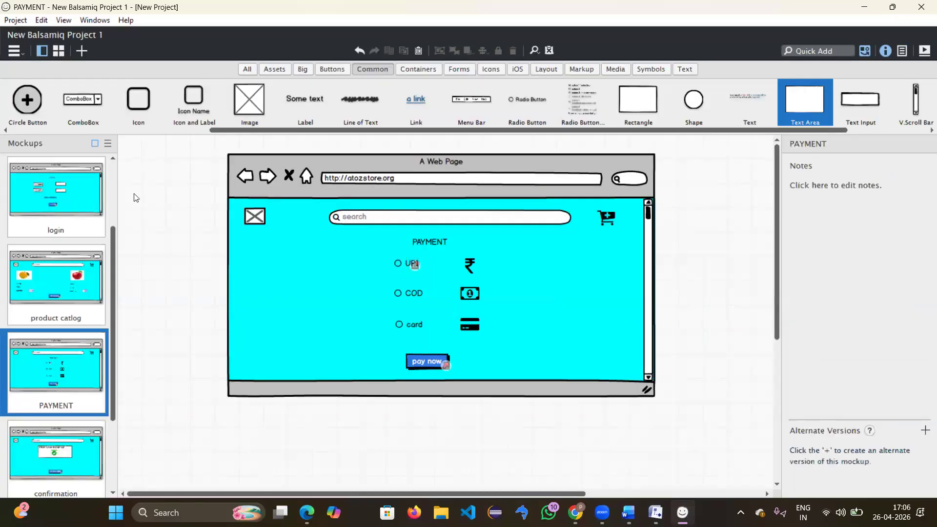
{"action": "left_click", "coordinate": [60, 208]}
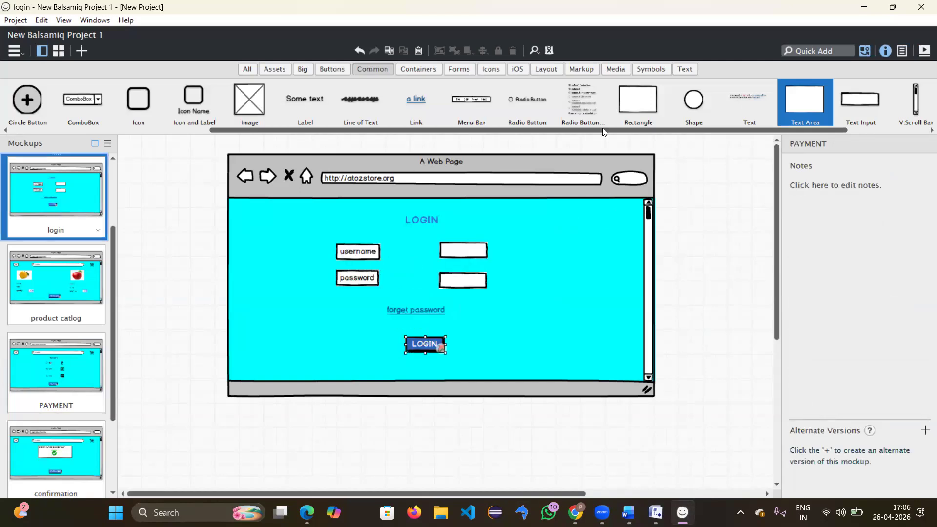
Step: Present full-screen and click through LOGIN, add to cart, pay now, GO TO HOME, add to cart and UPI
{"action": "left_click", "coordinate": [923, 51]}
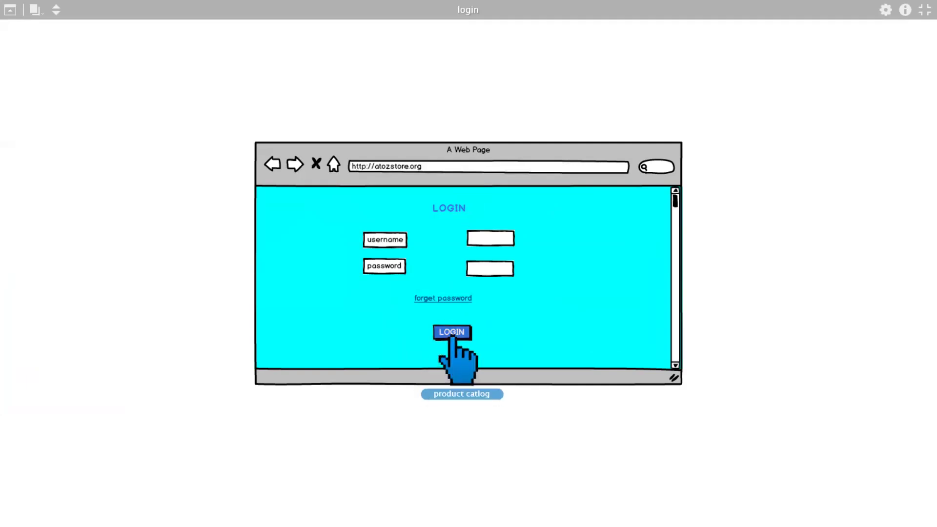
{"action": "left_click", "coordinate": [453, 337]}
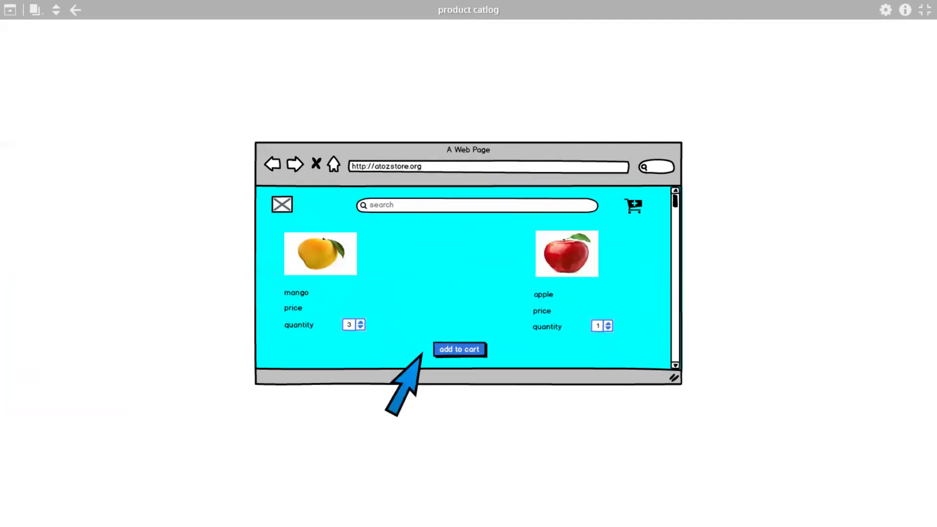
{"action": "left_click", "coordinate": [468, 349]}
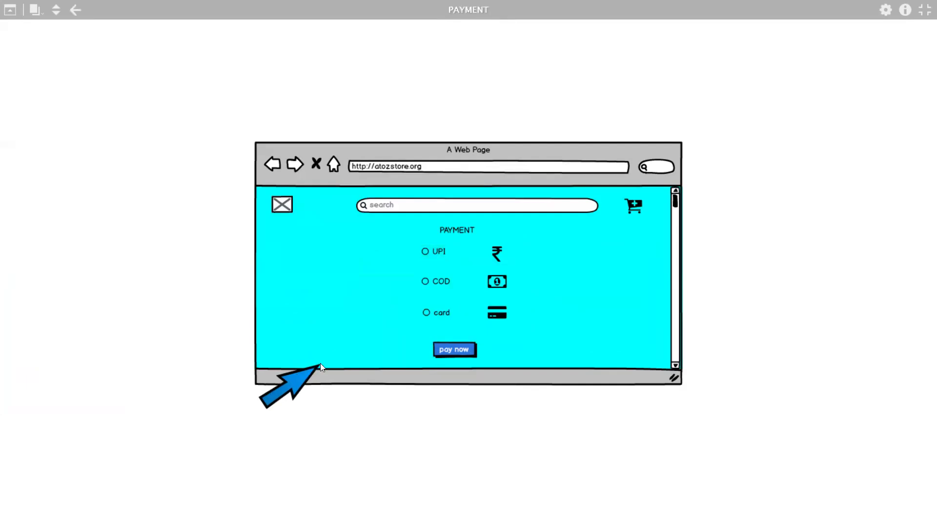
{"action": "left_click", "coordinate": [447, 355]}
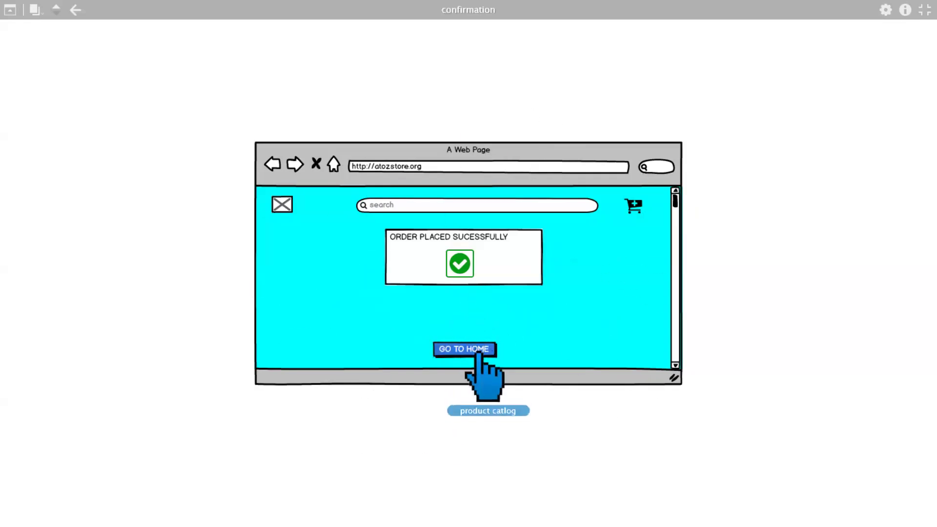
{"action": "left_click", "coordinate": [480, 355]}
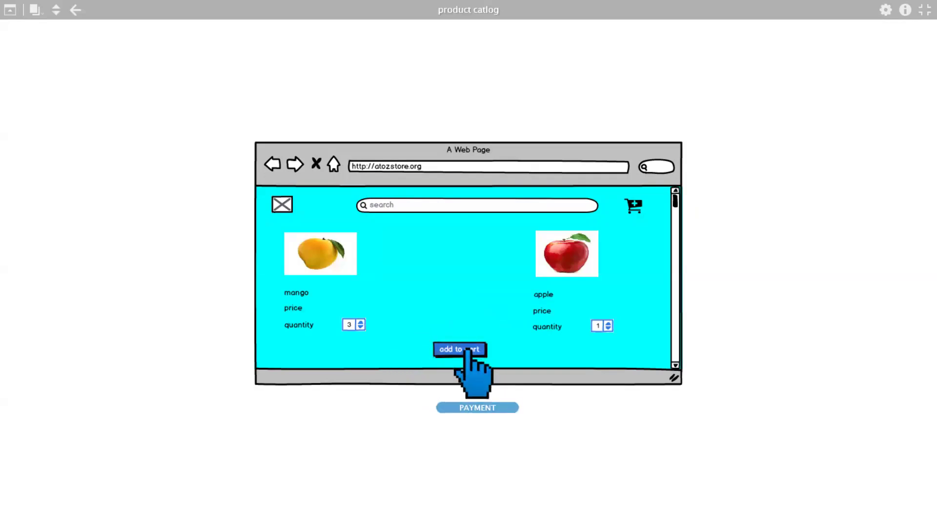
{"action": "left_click", "coordinate": [468, 349]}
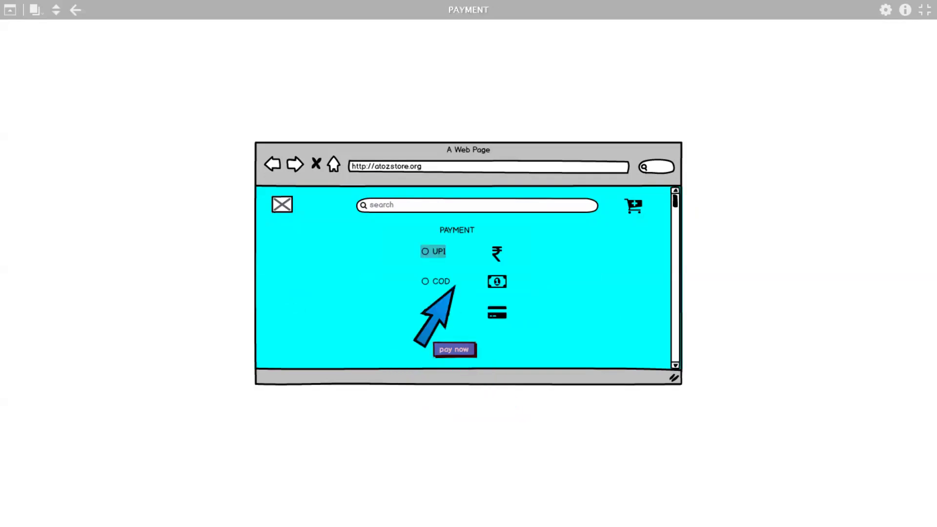
{"action": "left_click", "coordinate": [435, 252]}
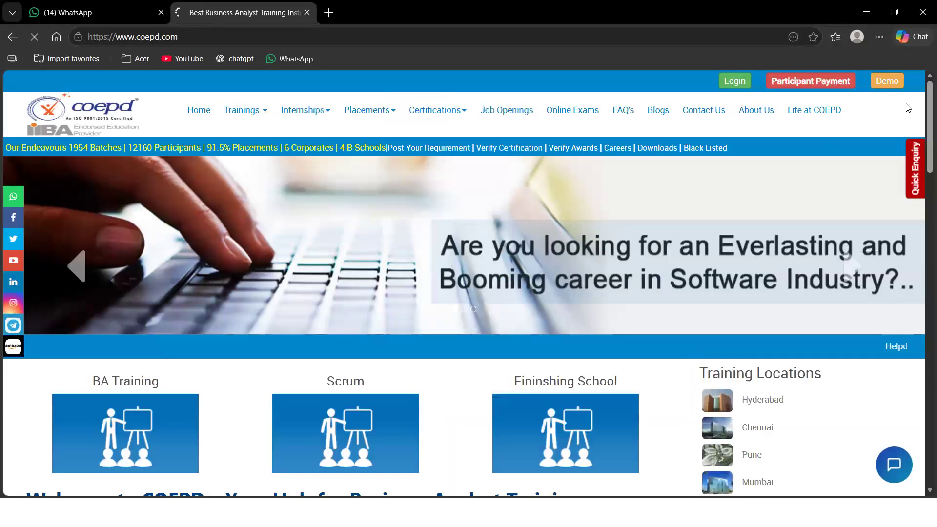
{"action": "left_click", "coordinate": [866, 12]}
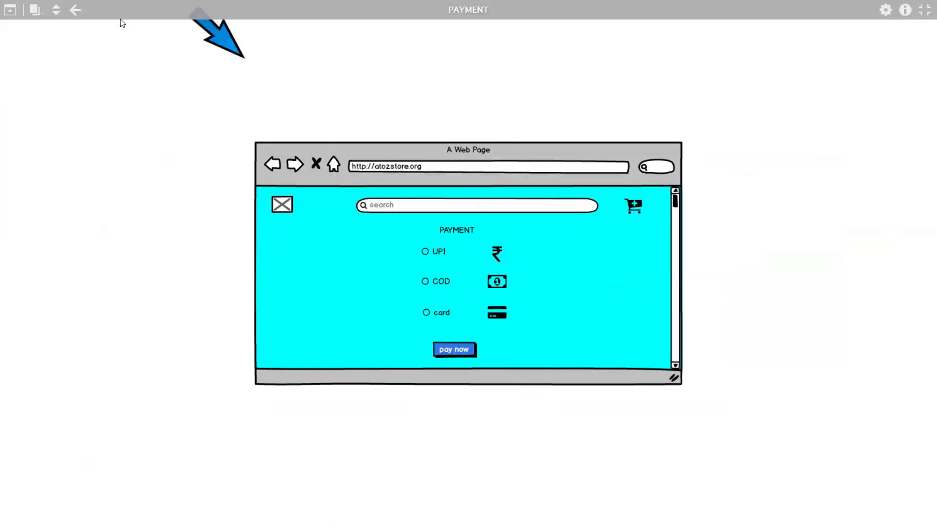
{"action": "left_click", "coordinate": [923, 11]}
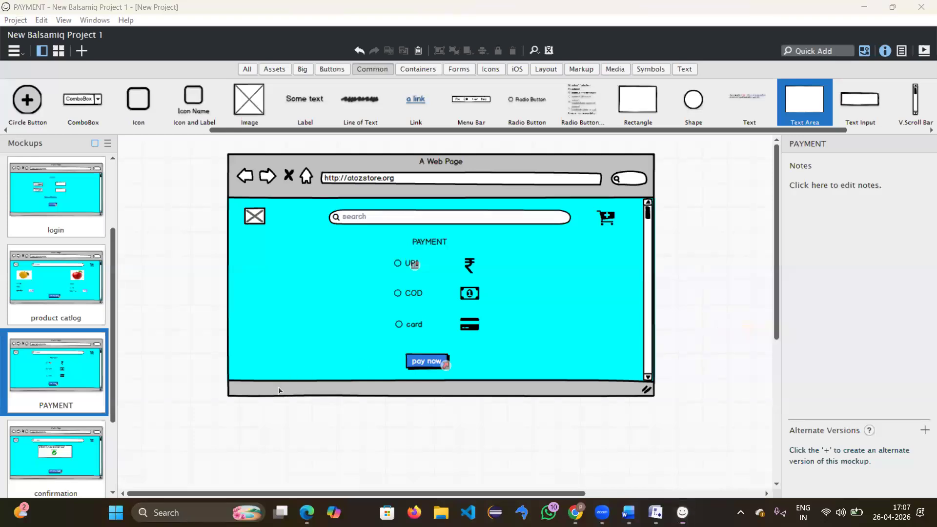
{"action": "left_click", "coordinate": [414, 293]}
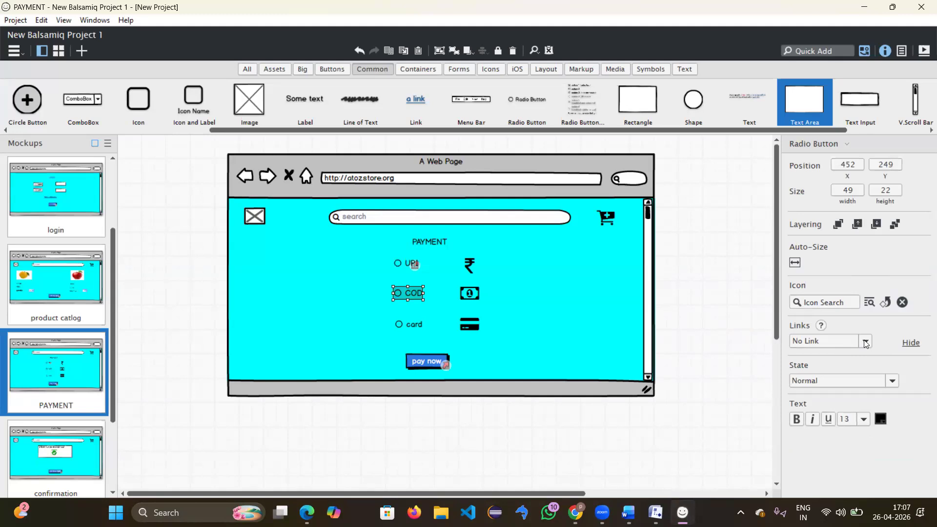
{"action": "left_click", "coordinate": [865, 341]}
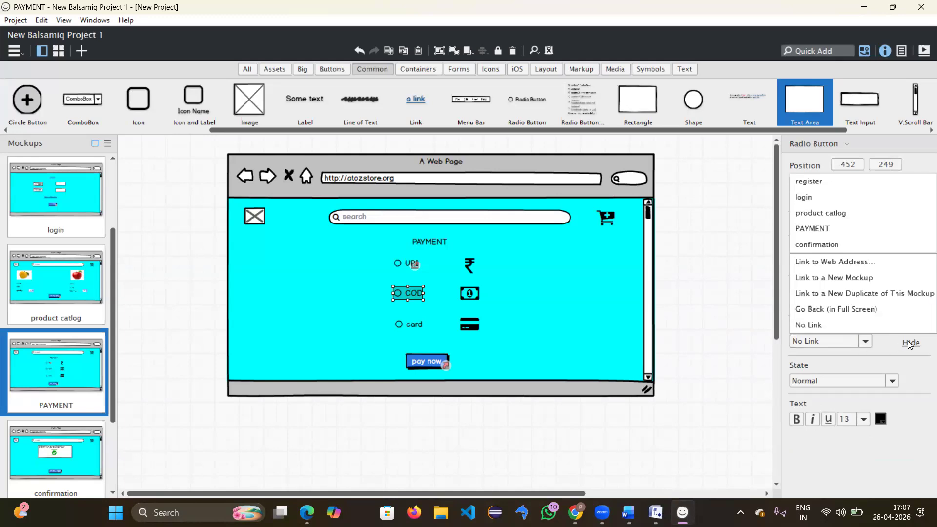
{"action": "left_click", "coordinate": [867, 356]}
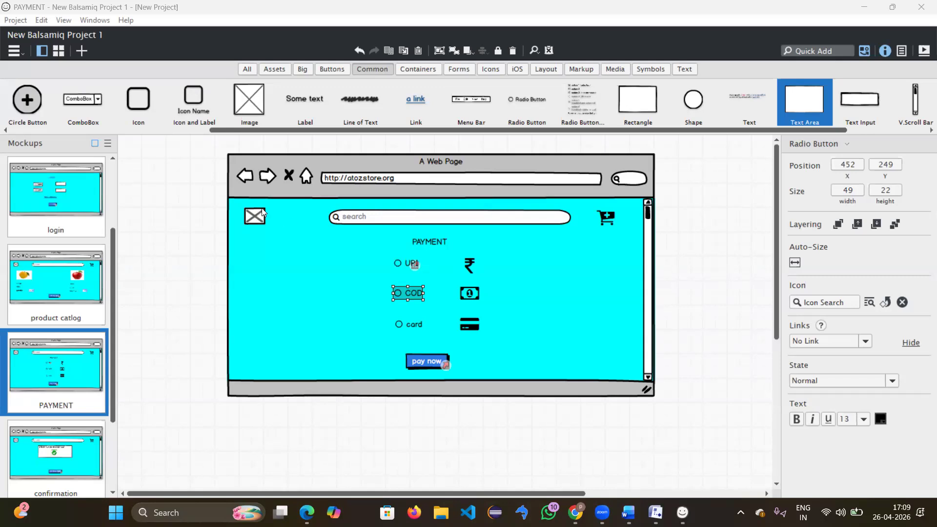
Step: Clear the canvas selection and restore down the Balsamiq window
{"action": "left_click", "coordinate": [573, 332]}
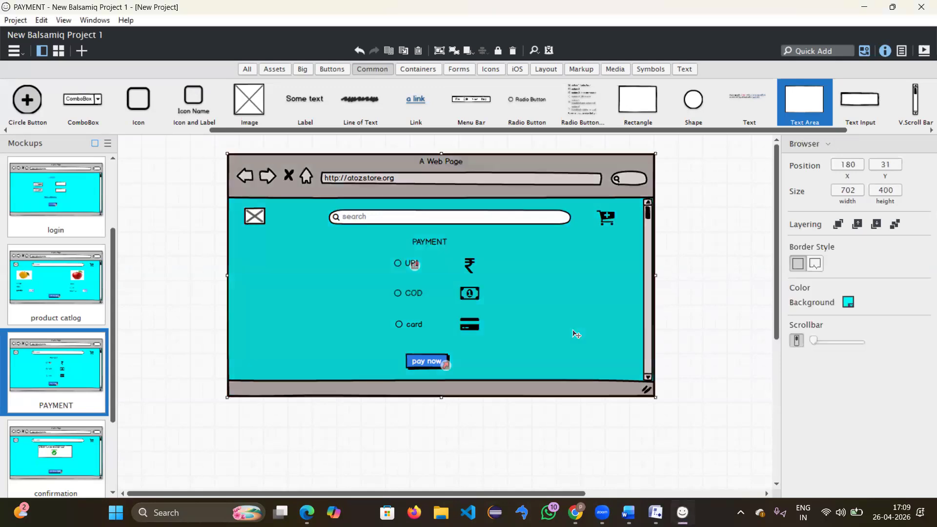
{"action": "left_click", "coordinate": [707, 347]}
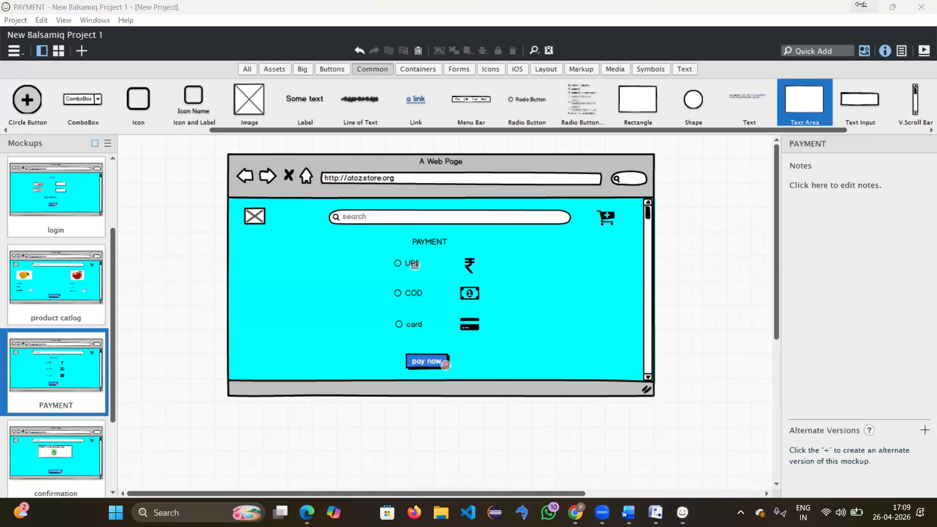
{"action": "left_click", "coordinate": [892, 7]}
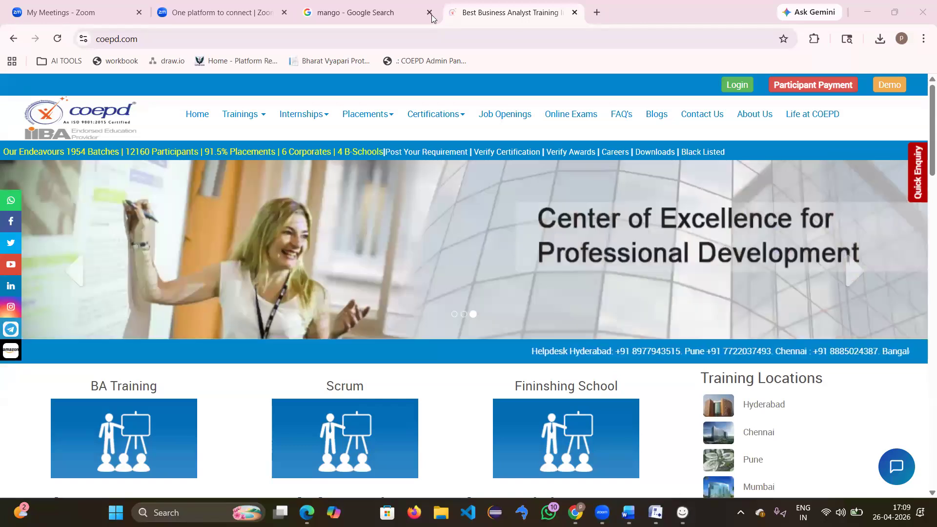
Step: Close the mango search tab and minimize Chrome to show the desktop
{"action": "left_click", "coordinate": [429, 12]}
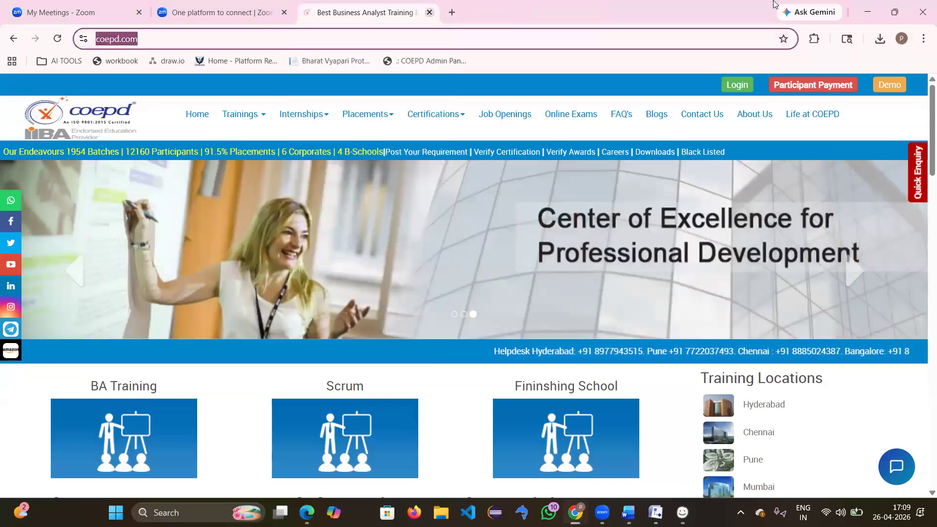
{"action": "left_click", "coordinate": [871, 19]}
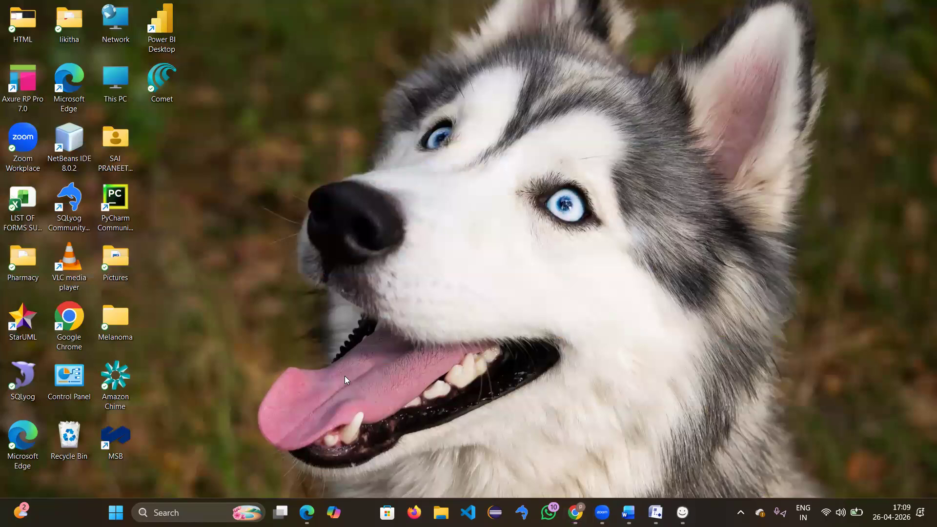
Step: Launch Axure RP Pro 7.0 from a Windows search for 'ax' and close the Welcome dialog
{"action": "left_click", "coordinate": [181, 512]}
{"action": "type", "text": "ax"}
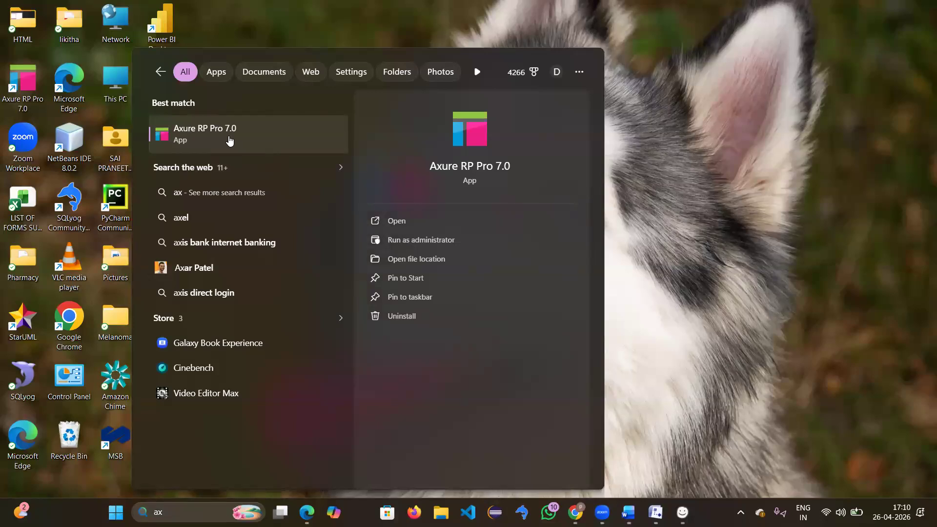
{"action": "left_click", "coordinate": [211, 129]}
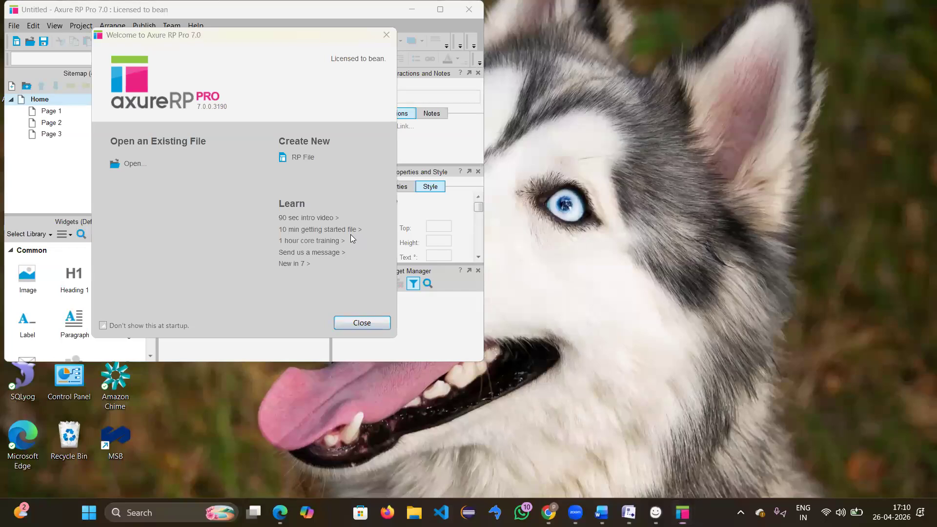
{"action": "left_click", "coordinate": [360, 324]}
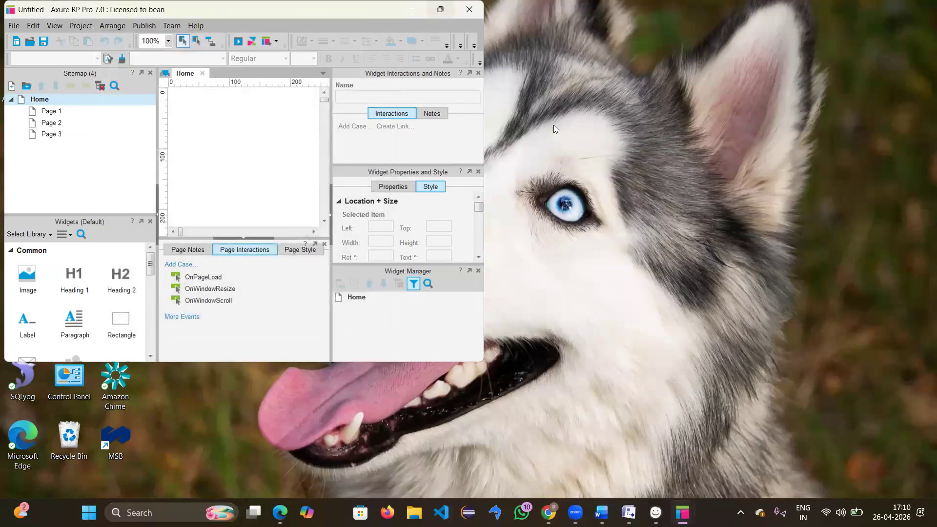
Step: Maximize the Axure window and open Page 1 and Page 2 from the sitemap as tabs
{"action": "left_click", "coordinate": [441, 10]}
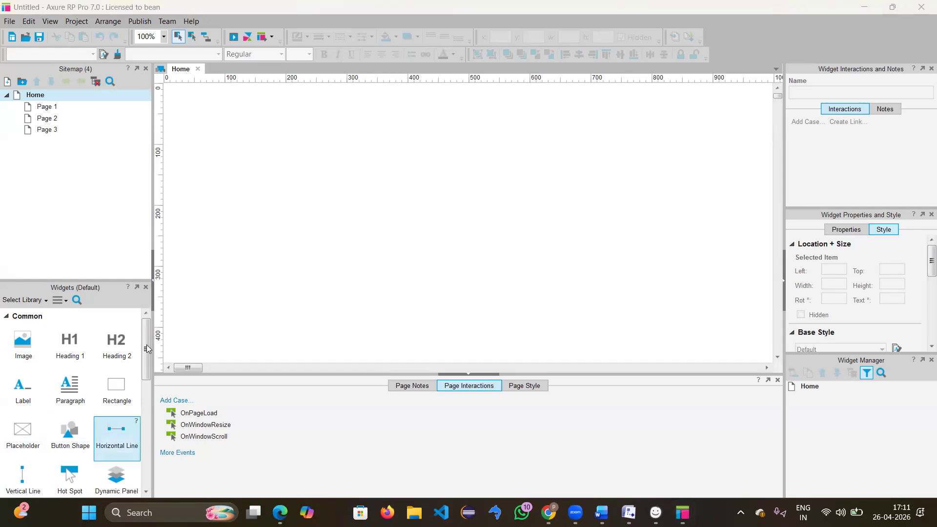
{"action": "scroll", "coordinate": [71, 409], "scroll_direction": "down", "scroll_amount": 3}
{"action": "scroll", "coordinate": [71, 410], "scroll_direction": "down", "scroll_amount": 7}
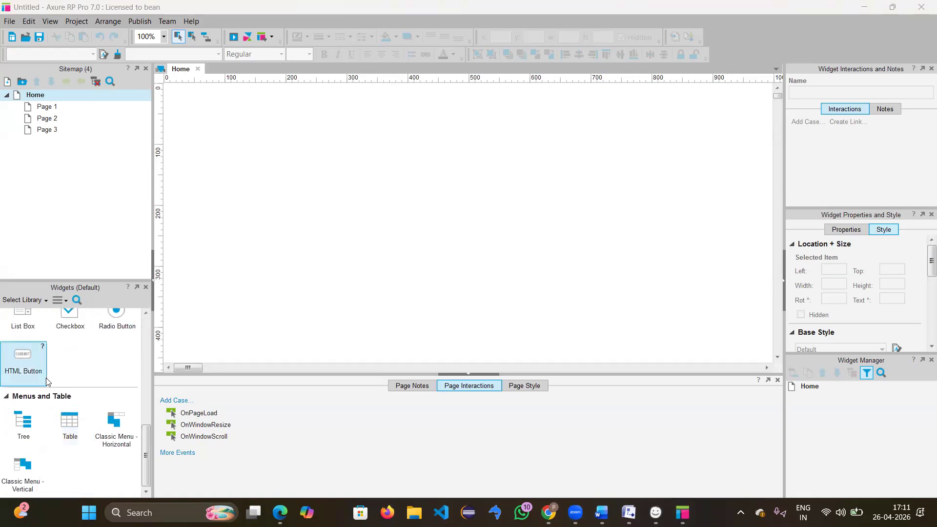
{"action": "scroll", "coordinate": [46, 377], "scroll_direction": "up", "scroll_amount": 10}
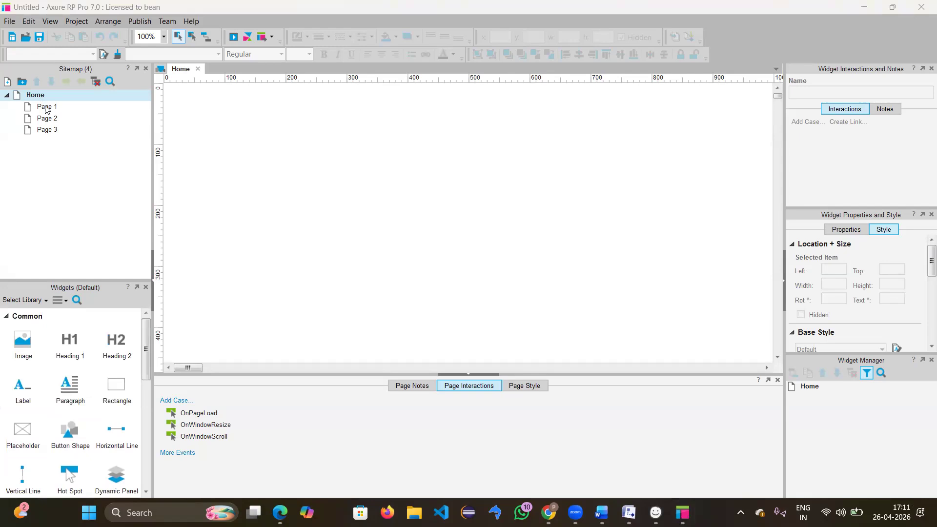
{"action": "mouse_move", "coordinate": [55, 92]}
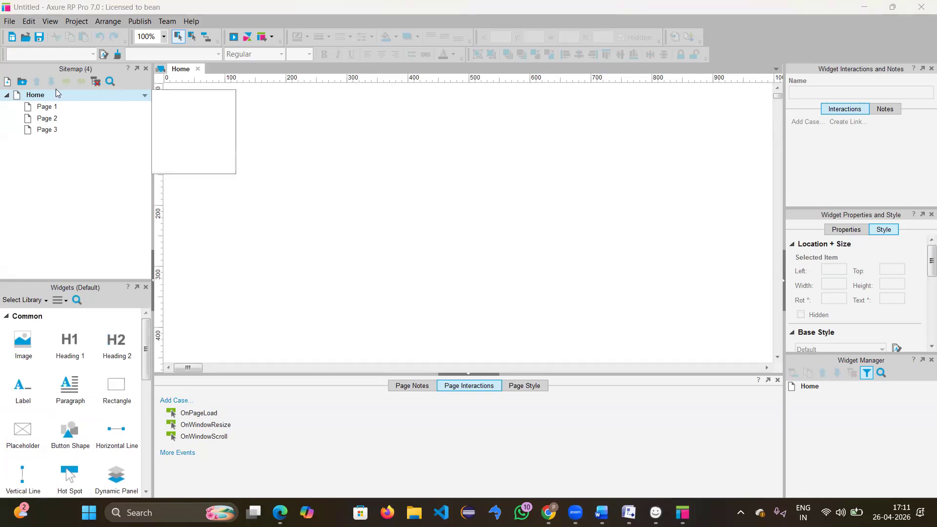
{"action": "mouse_move", "coordinate": [29, 133]}
{"action": "double_click", "coordinate": [43, 107]}
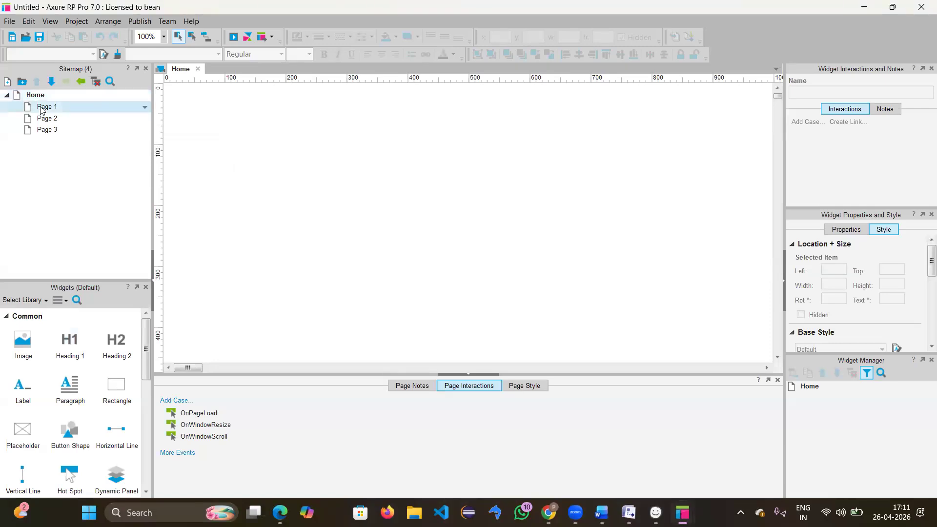
{"action": "double_click", "coordinate": [45, 120]}
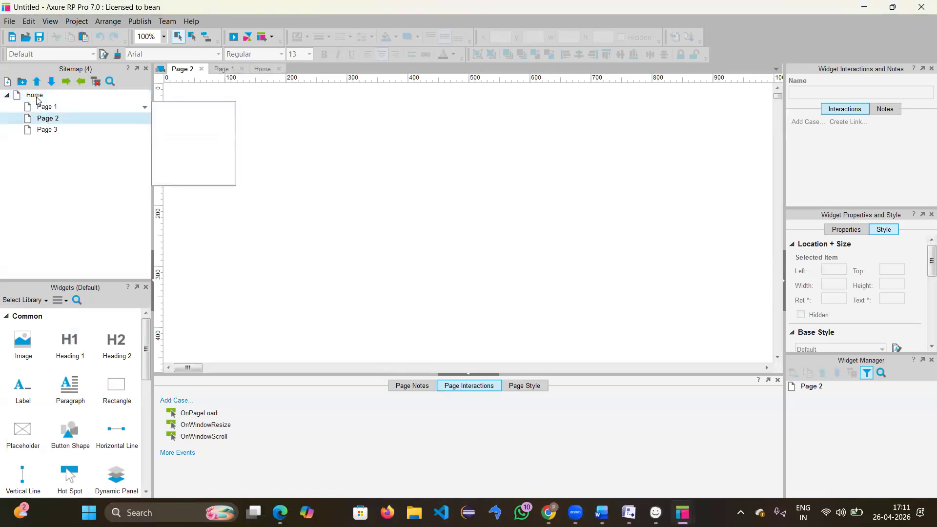
{"action": "left_click", "coordinate": [37, 97]}
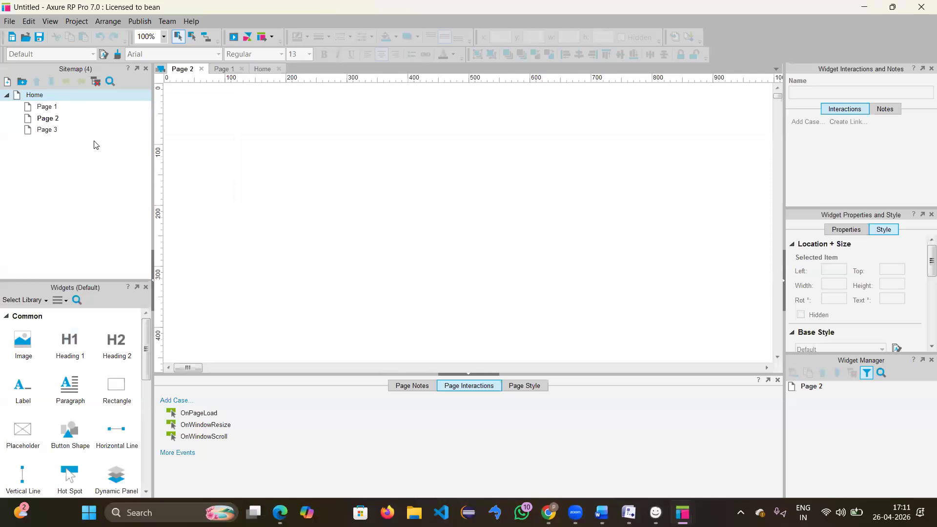
Step: Open the Home page on the canvas and rename it to 'register' in the sitemap
{"action": "double_click", "coordinate": [36, 96]}
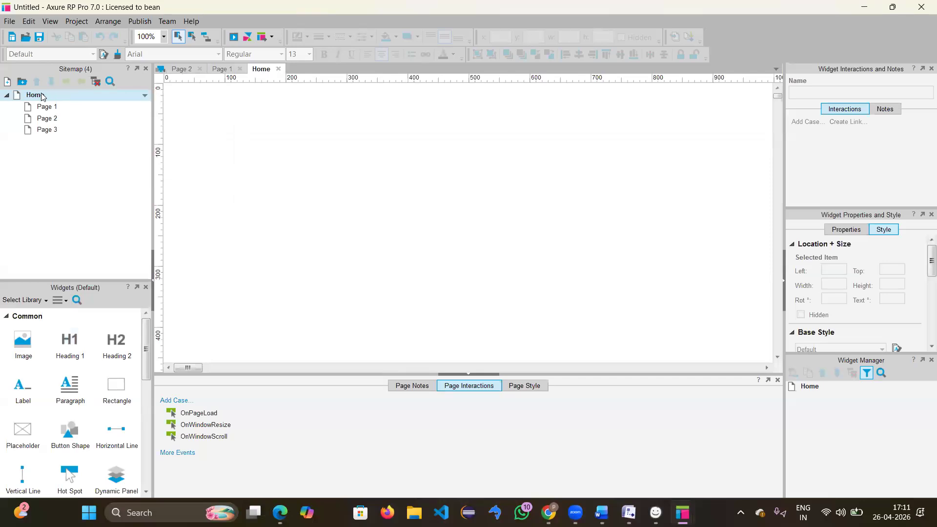
{"action": "right_click", "coordinate": [42, 97]}
{"action": "mouse_move", "coordinate": [52, 100]}
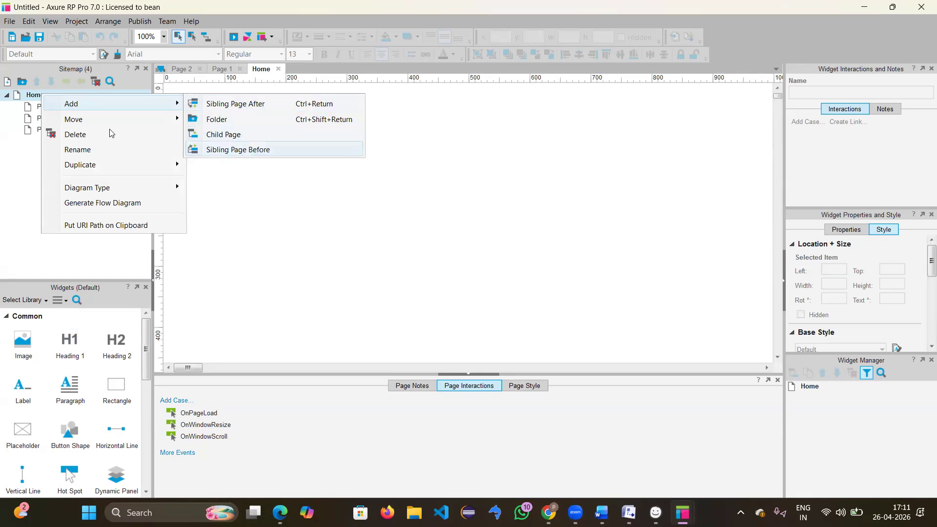
{"action": "left_click", "coordinate": [83, 150]}
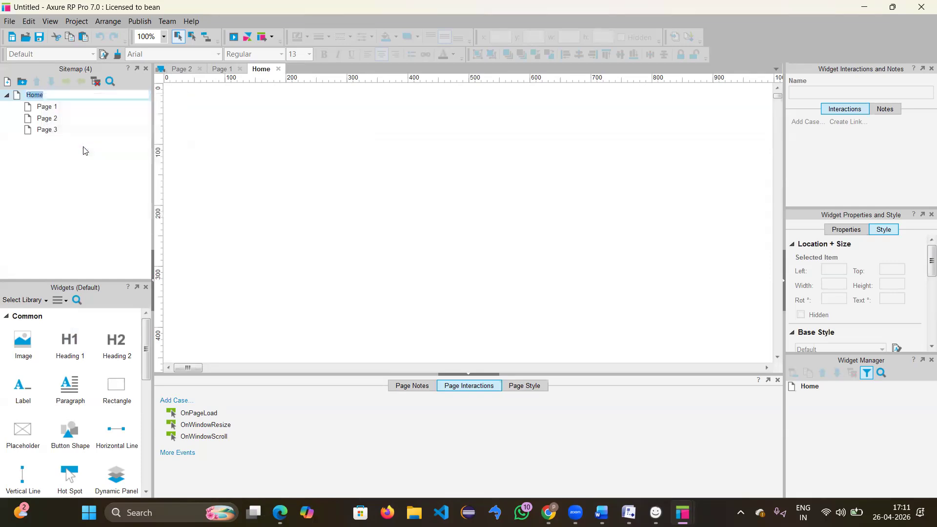
{"action": "key", "text": "BackSpace"}
{"action": "type", "text": "register"}
{"action": "key", "text": "Return"}
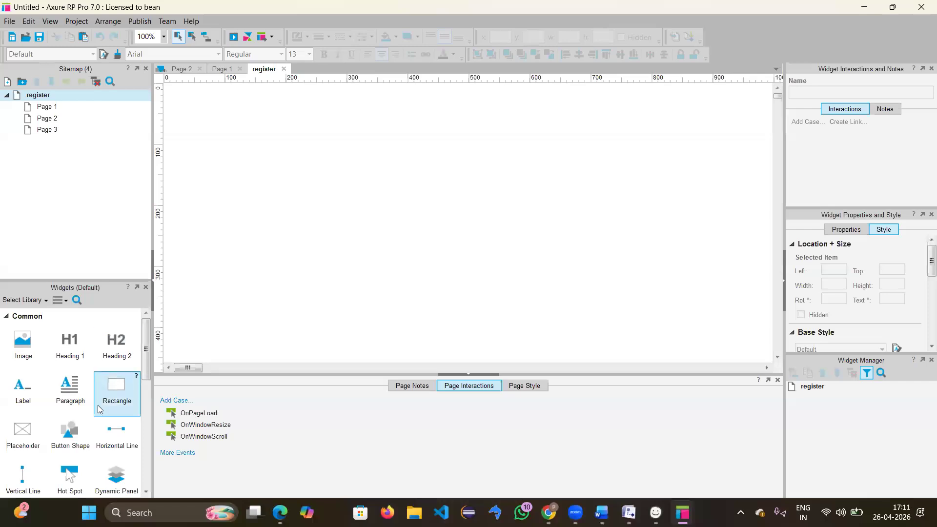
{"action": "scroll", "coordinate": [99, 408], "scroll_direction": "down", "scroll_amount": 3}
{"action": "scroll", "coordinate": [99, 409], "scroll_direction": "down", "scroll_amount": 2}
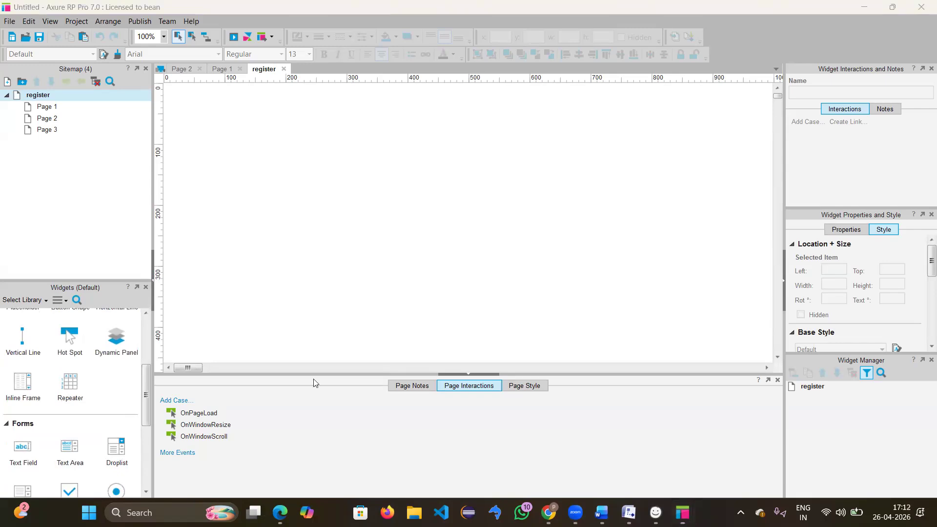
Step: Place a rectangle at 80,50 on the register page and resize it to 900 by 380
{"action": "scroll", "coordinate": [99, 386], "scroll_direction": "up", "scroll_amount": 5}
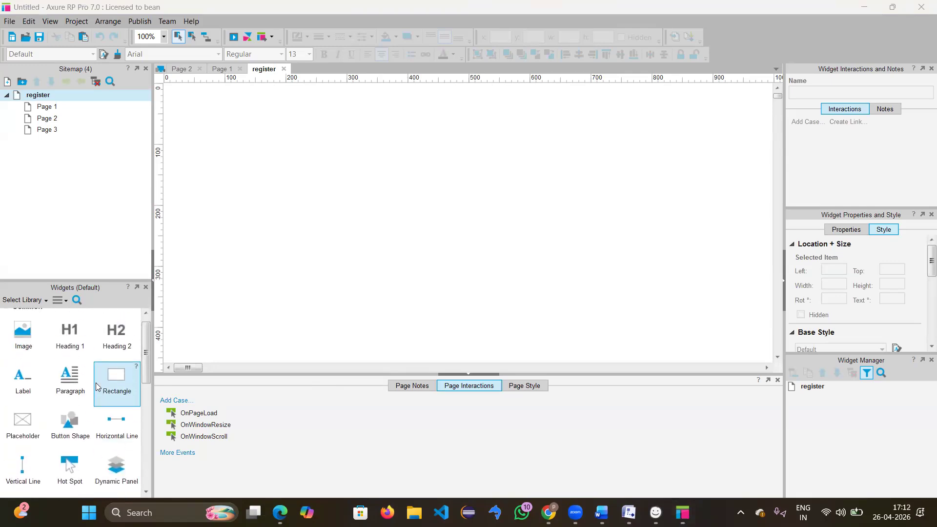
{"action": "left_click_drag", "start_coordinate": [219, 261], "coordinate": [213, 118]}
{"action": "left_click_drag", "start_coordinate": [334, 174], "coordinate": [760, 345]}
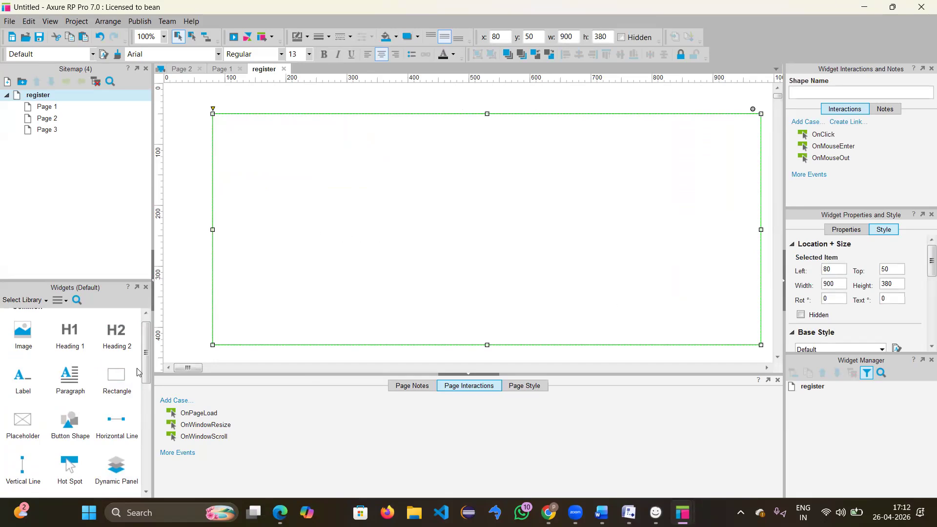
{"action": "scroll", "coordinate": [88, 375], "scroll_direction": "up", "scroll_amount": 1}
{"action": "scroll", "coordinate": [87, 376], "scroll_direction": "down", "scroll_amount": 5}
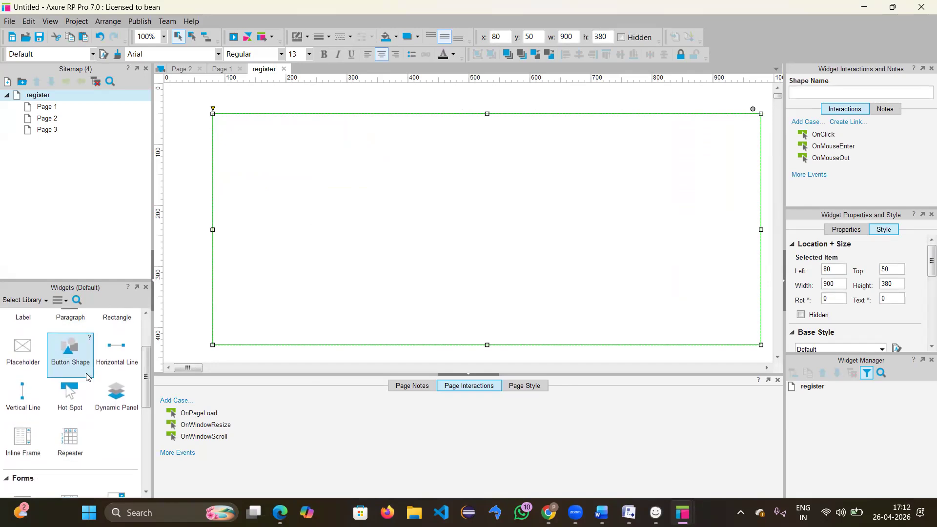
{"action": "scroll", "coordinate": [87, 377], "scroll_direction": "down", "scroll_amount": 2}
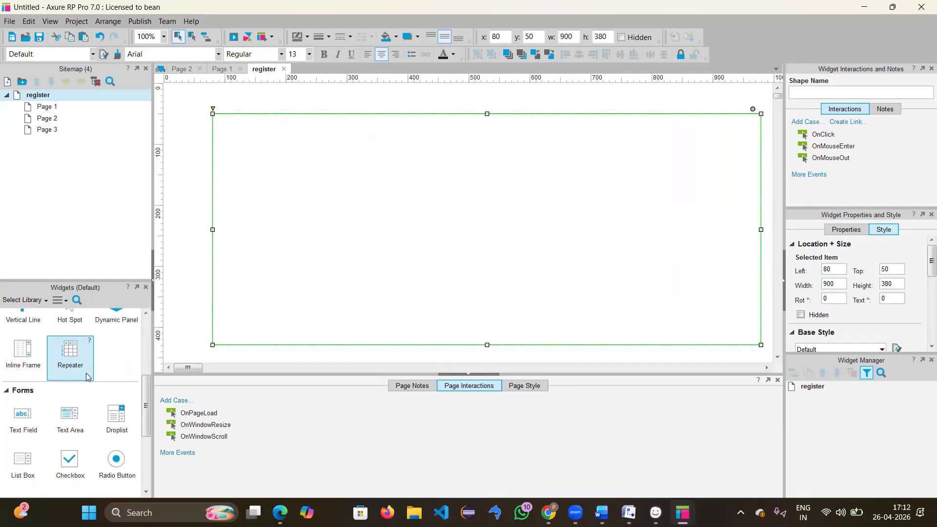
{"action": "scroll", "coordinate": [87, 376], "scroll_direction": "down", "scroll_amount": 3}
{"action": "scroll", "coordinate": [87, 376], "scroll_direction": "up", "scroll_amount": 5}
{"action": "scroll", "coordinate": [68, 366], "scroll_direction": "down", "scroll_amount": 3}
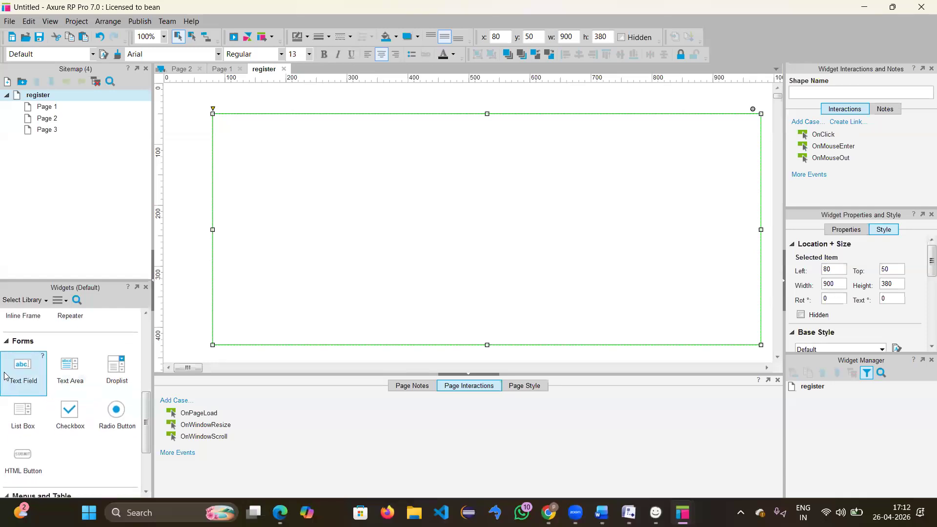
Step: Add a text field reading 'username' inside the rectangle
{"action": "left_click_drag", "start_coordinate": [13, 376], "coordinate": [413, 168]}
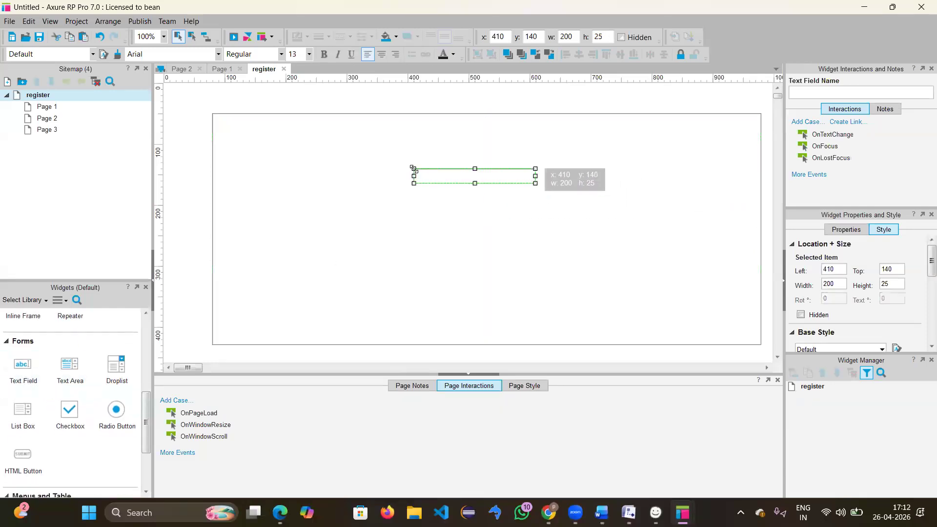
{"action": "type", "text": "username"}
{"action": "key", "text": "Escape"}
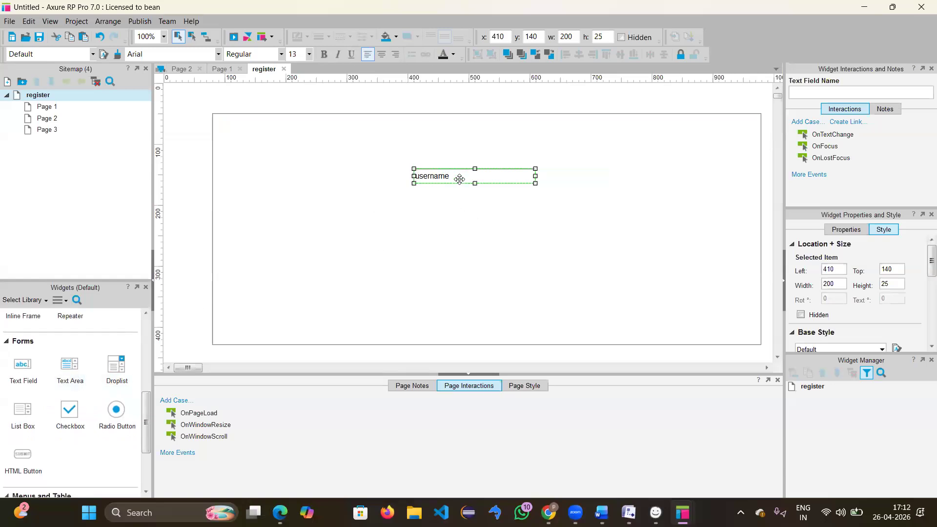
Step: Paste a copy below username and correct its text to 'password'
{"action": "left_click", "coordinate": [456, 232]}
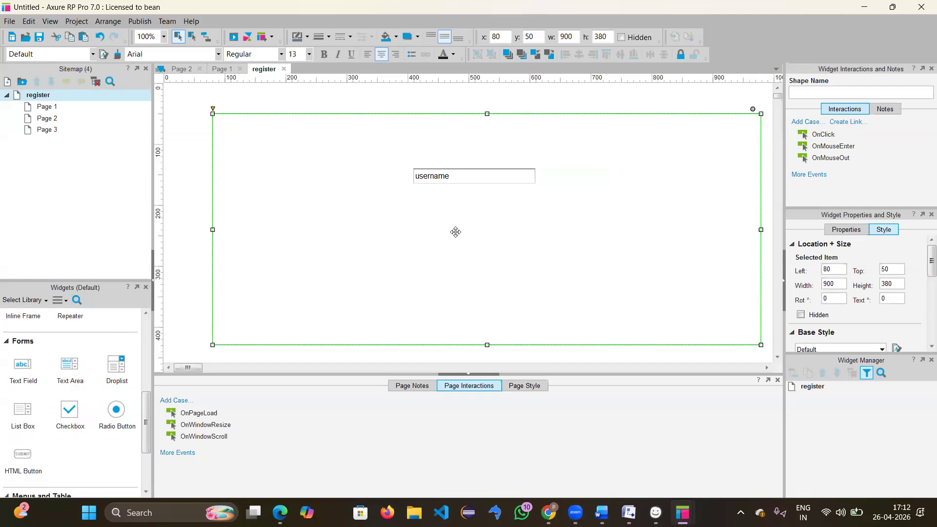
{"action": "key", "text": "ctrl+v"}
{"action": "left_click_drag", "start_coordinate": [475, 185], "coordinate": [466, 210]}
{"action": "type", "text": "pa"}
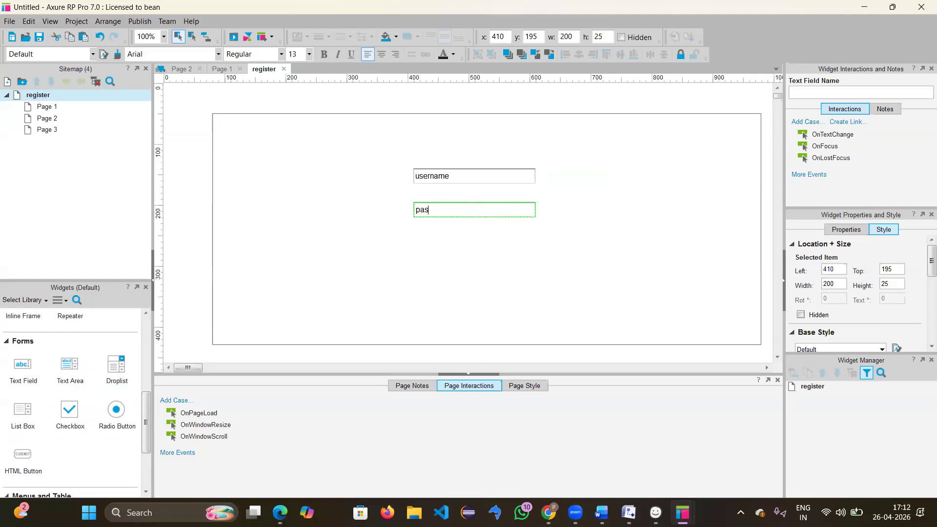
{"action": "type", "text": "sswrd"}
{"action": "key", "text": "Escape"}
{"action": "key", "text": "Delete"}
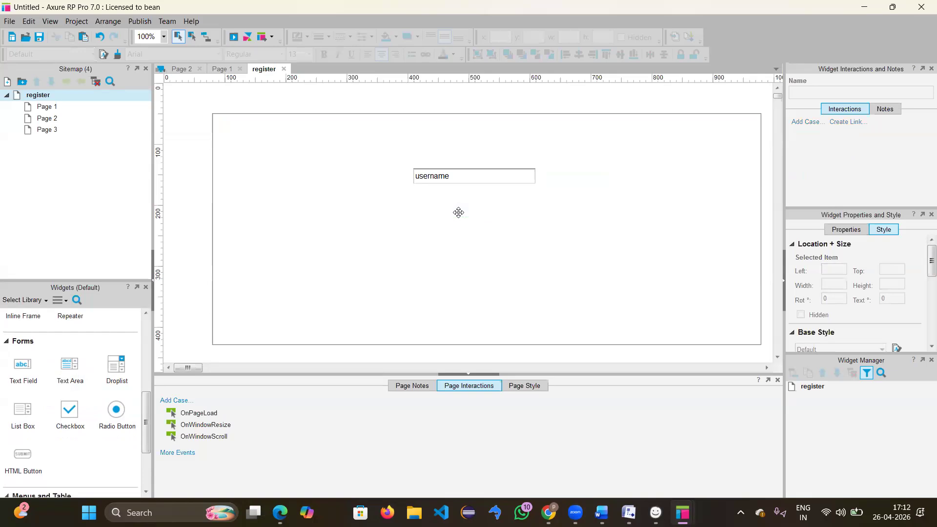
{"action": "key", "text": "ctrl+z"}
{"action": "double_click", "coordinate": [452, 211]}
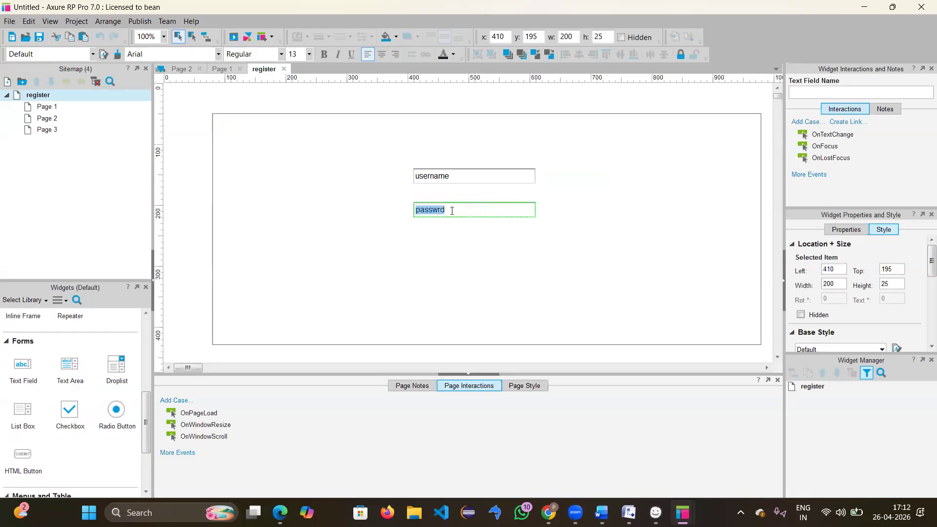
{"action": "left_click", "coordinate": [456, 210]}
{"action": "key", "text": "BackSpace"}
{"action": "key", "text": "Escape"}
{"action": "left_click", "coordinate": [459, 230]}
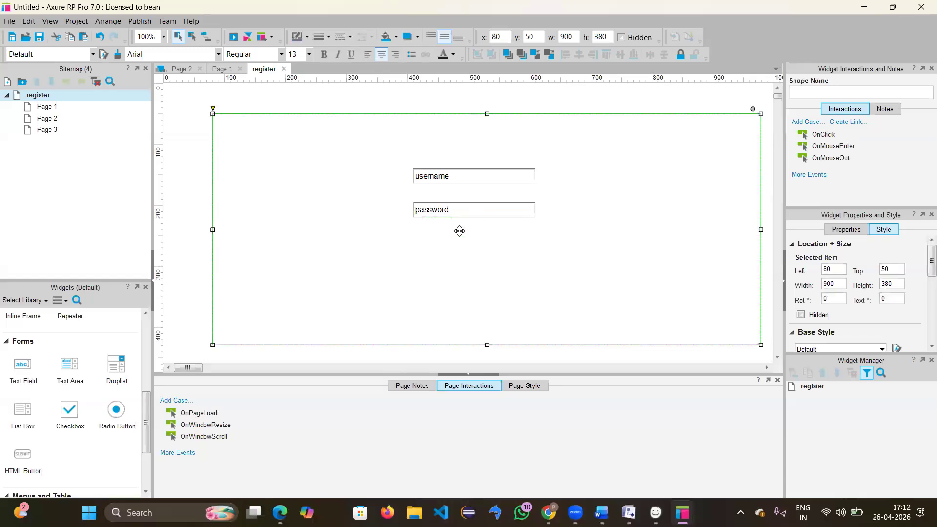
{"action": "left_click", "coordinate": [465, 215]}
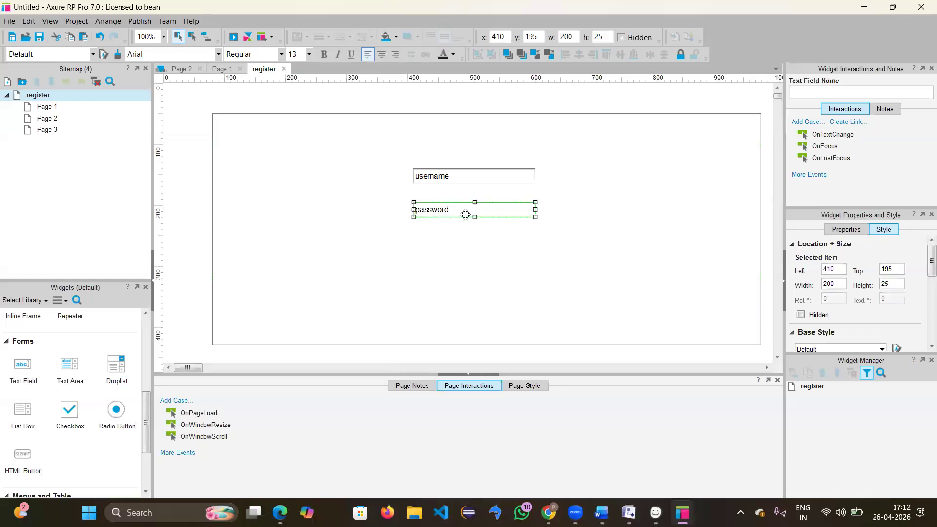
Step: Paste another field copy below password and change its text to 'mobile no'
{"action": "left_click", "coordinate": [472, 272]}
{"action": "key", "text": "ctrl+v"}
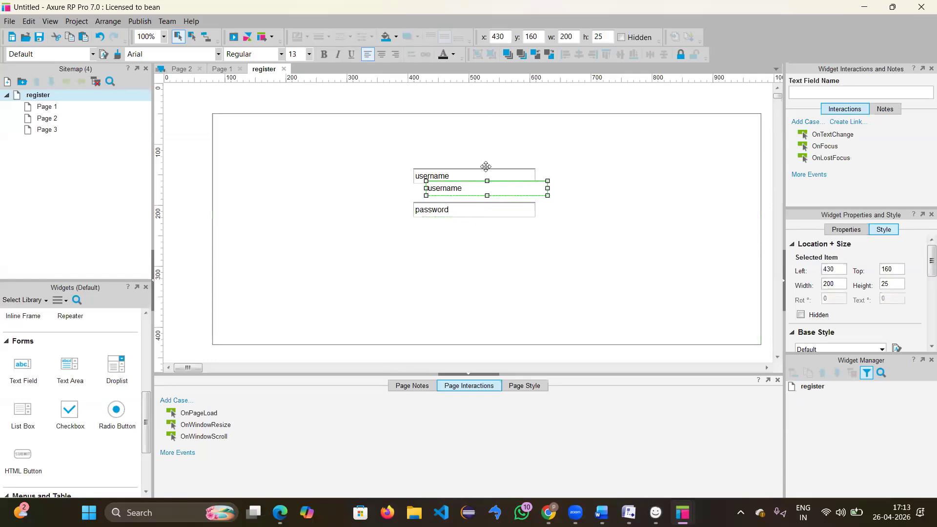
{"action": "left_click_drag", "start_coordinate": [475, 215], "coordinate": [449, 242]}
{"action": "double_click", "coordinate": [449, 242]}
{"action": "key", "text": "BackSpace"}
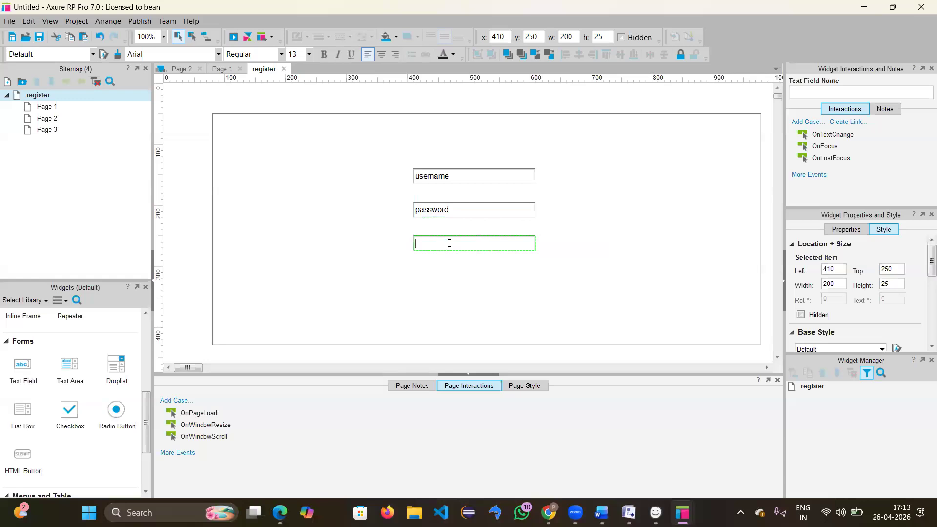
{"action": "type", "text": "mobile no"}
{"action": "left_click", "coordinate": [456, 280]}
{"action": "double_click", "coordinate": [456, 280]}
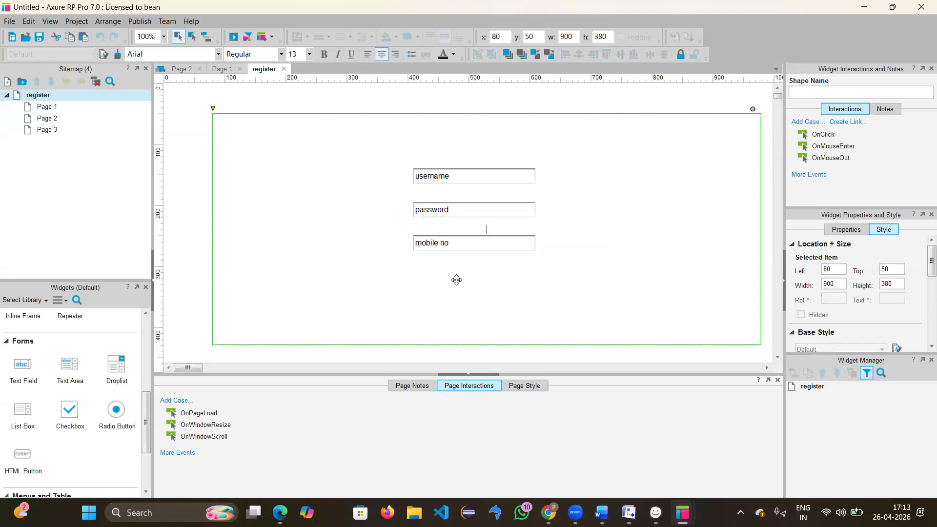
{"action": "key", "text": "Escape"}
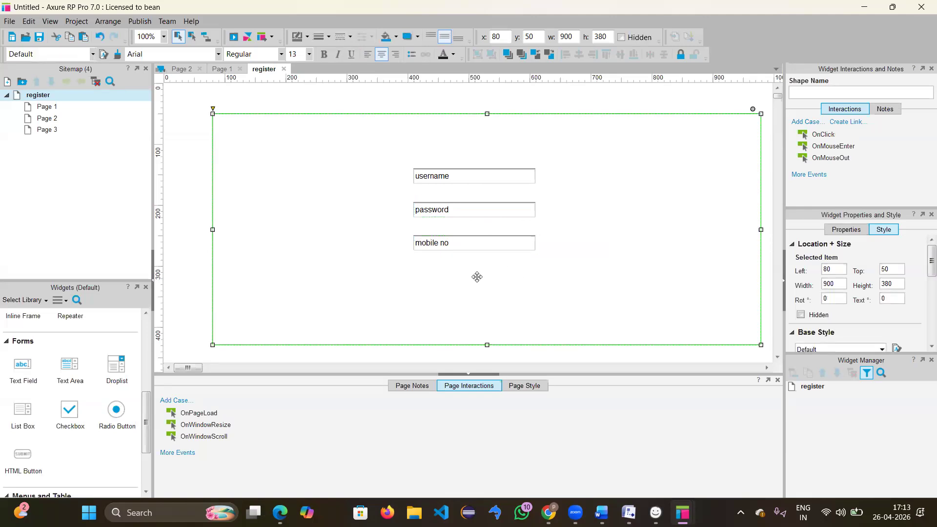
Step: Paste a fourth field below mobile no and change its text to 'email'
{"action": "key", "text": "ctrl+v"}
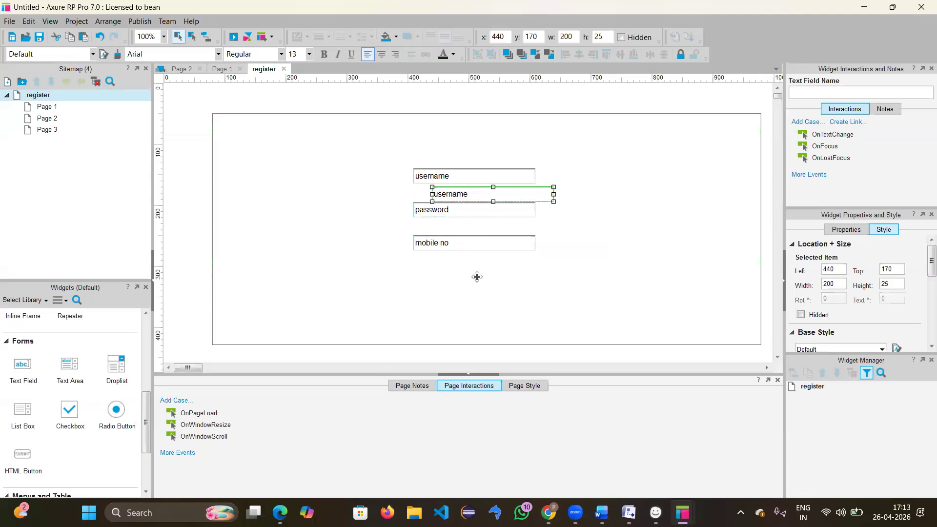
{"action": "left_click_drag", "start_coordinate": [481, 194], "coordinate": [465, 280]}
{"action": "double_click", "coordinate": [466, 279]}
{"action": "type", "text": "email"}
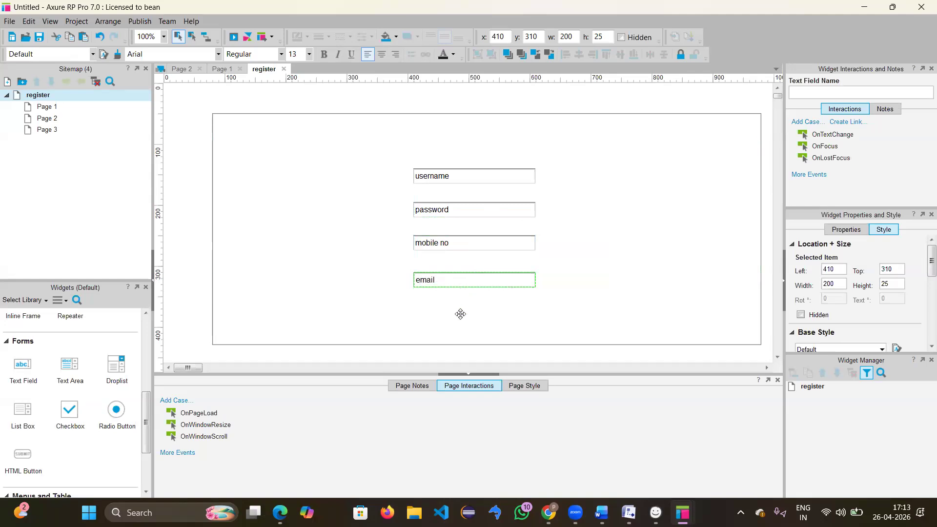
{"action": "left_click", "coordinate": [461, 313]}
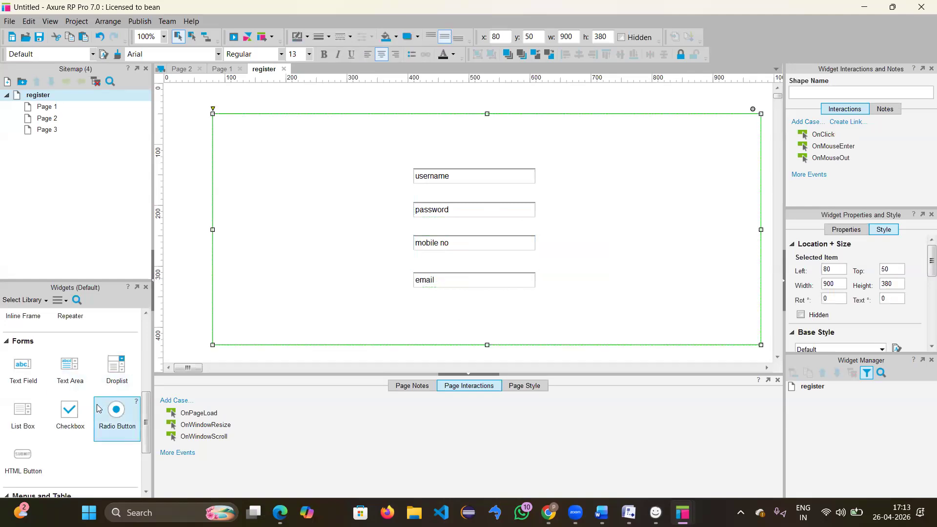
Step: Place a button below the email field and replace its ACTION label with 'register'
{"action": "scroll", "coordinate": [99, 408], "scroll_direction": "down", "scroll_amount": 2}
{"action": "scroll", "coordinate": [98, 408], "scroll_direction": "up", "scroll_amount": 6}
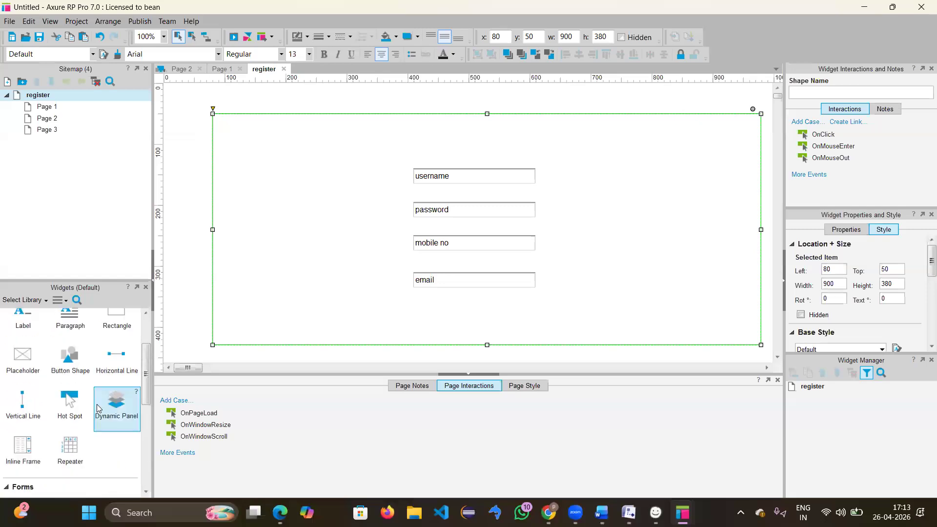
{"action": "scroll", "coordinate": [97, 408], "scroll_direction": "down", "scroll_amount": 2}
{"action": "scroll", "coordinate": [96, 408], "scroll_direction": "down", "scroll_amount": 1}
{"action": "scroll", "coordinate": [97, 408], "scroll_direction": "up", "scroll_amount": 1}
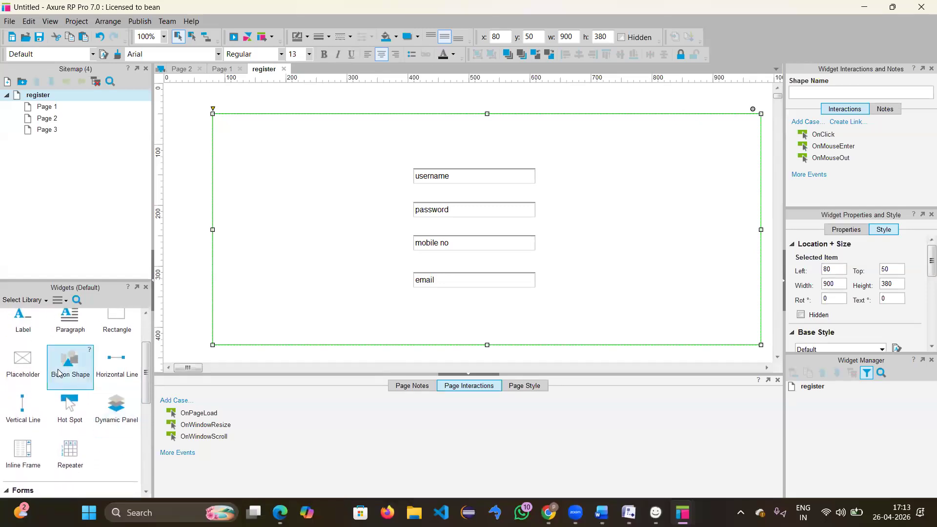
{"action": "left_click_drag", "start_coordinate": [69, 365], "coordinate": [438, 287]}
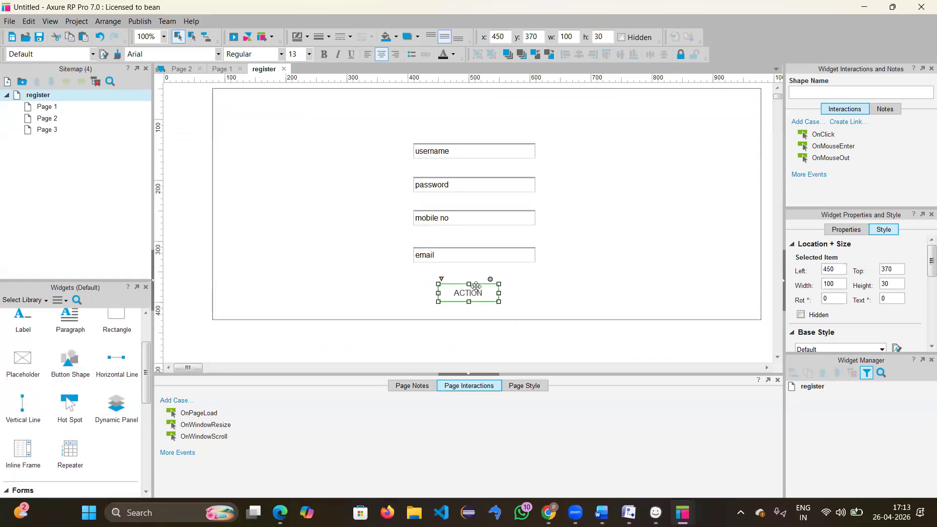
{"action": "double_click", "coordinate": [476, 286]}
{"action": "key", "text": "BackSpace"}
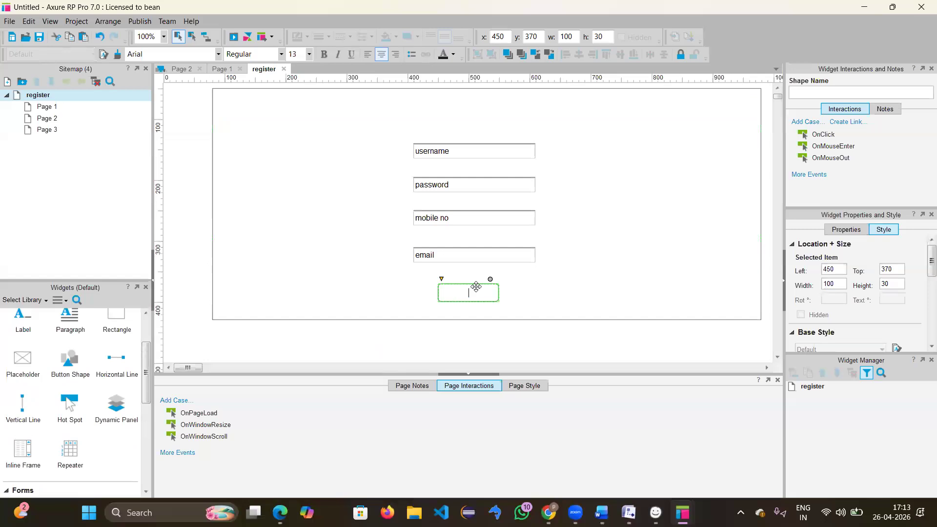
{"action": "type", "text": "register"}
{"action": "left_click", "coordinate": [566, 288]}
{"action": "scroll", "coordinate": [612, 251], "scroll_direction": "up", "scroll_amount": 2}
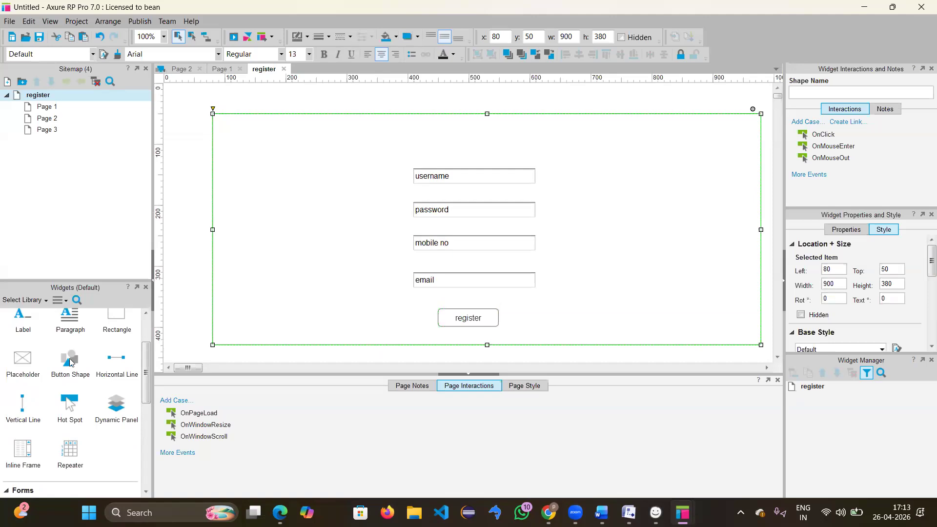
{"action": "scroll", "coordinate": [40, 343], "scroll_direction": "up", "scroll_amount": 3}
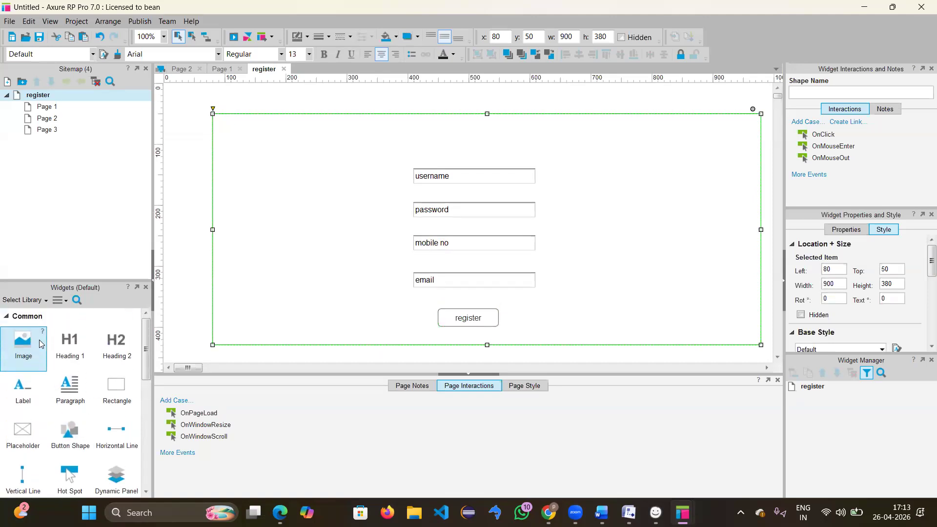
Step: Add a Heading 2 reading 'REGISTERATION' at the top of the rectangle
{"action": "left_click_drag", "start_coordinate": [101, 342], "coordinate": [435, 135]}
{"action": "key", "text": "Delete"}
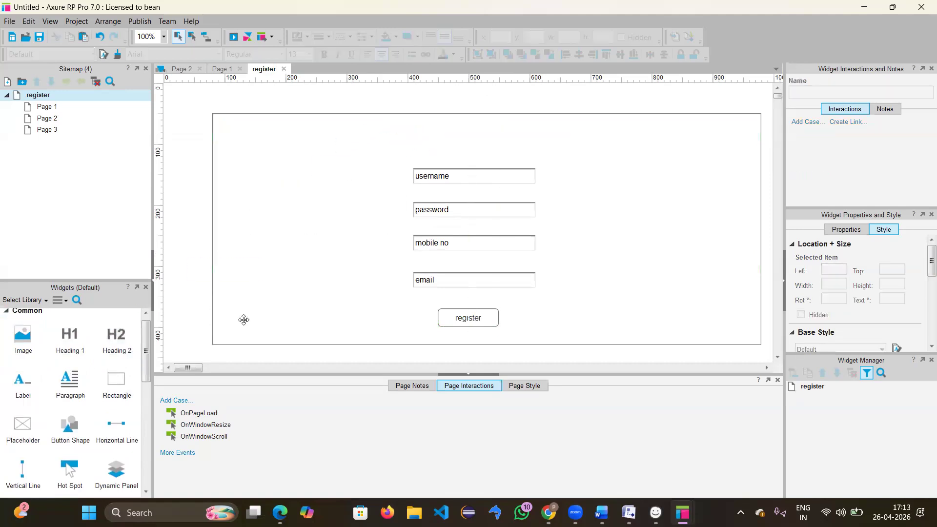
{"action": "left_click_drag", "start_coordinate": [115, 340], "coordinate": [469, 133]}
{"action": "double_click", "coordinate": [470, 133]}
{"action": "key", "text": "BackSpace"}
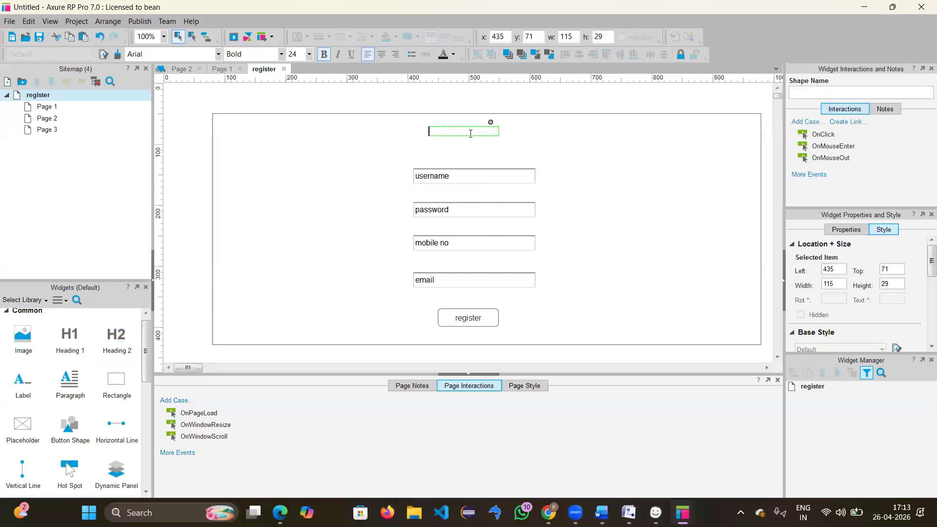
{"action": "type", "text": "REGISTERATI"}
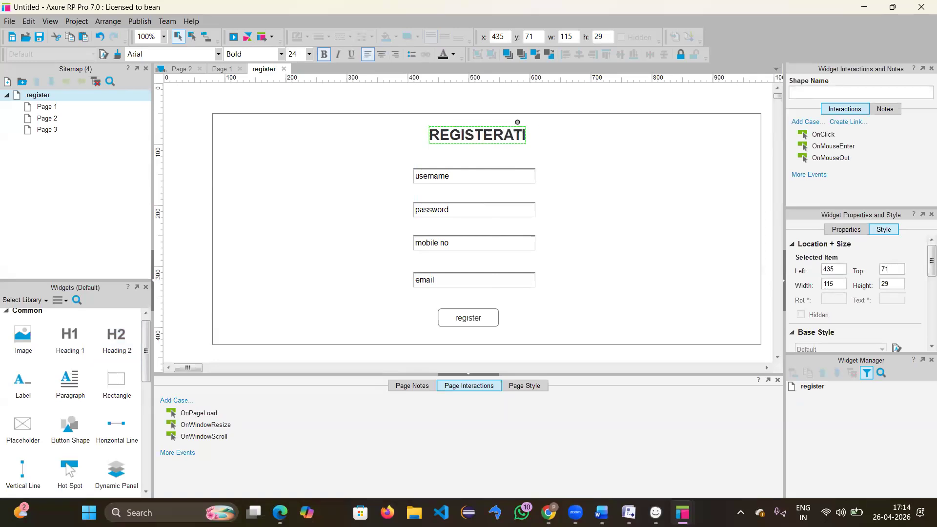
{"action": "type", "text": "ON"}
{"action": "left_click", "coordinate": [652, 217]}
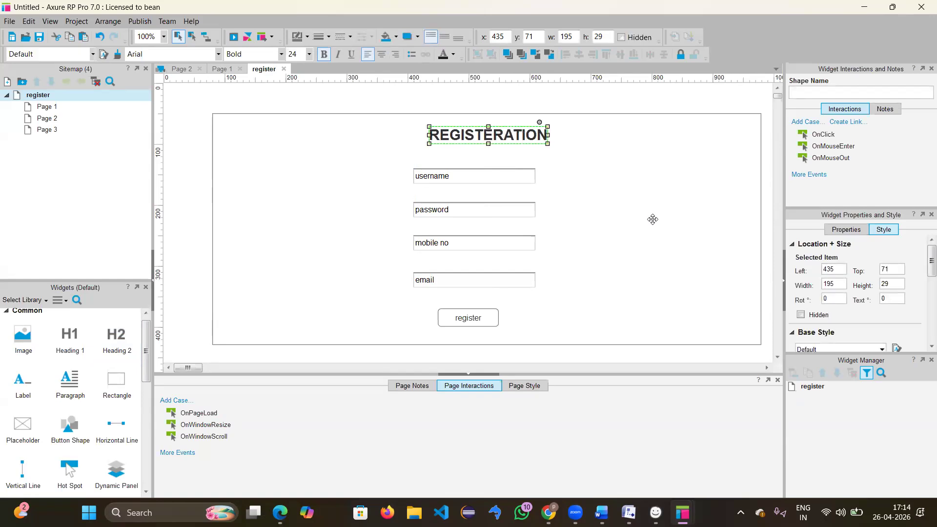
Step: Centre the REGISTERATION heading above the form fields
{"action": "left_click", "coordinate": [498, 140]}
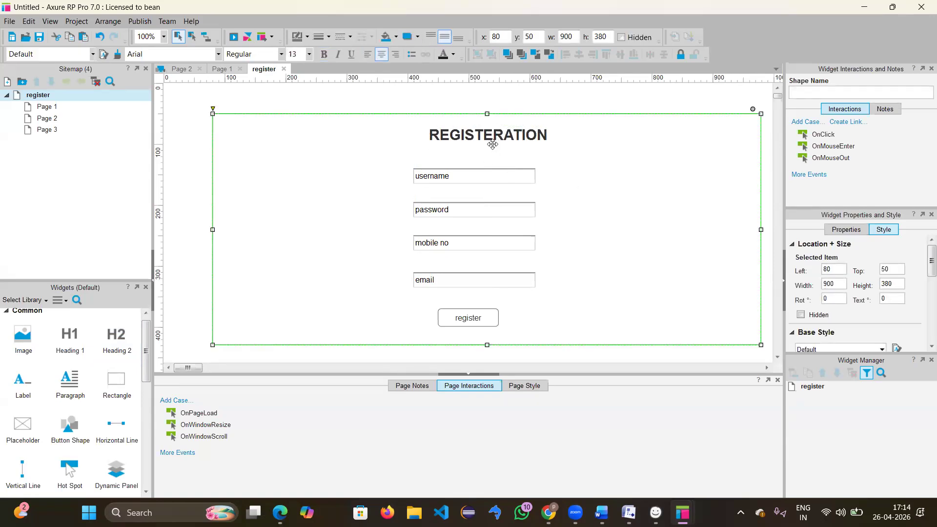
{"action": "double_click", "coordinate": [491, 143]}
{"action": "left_click", "coordinate": [521, 145]}
{"action": "left_click", "coordinate": [515, 147]}
{"action": "left_click", "coordinate": [509, 140]}
{"action": "left_click_drag", "start_coordinate": [501, 142], "coordinate": [490, 143]}
{"action": "left_click", "coordinate": [620, 205]}
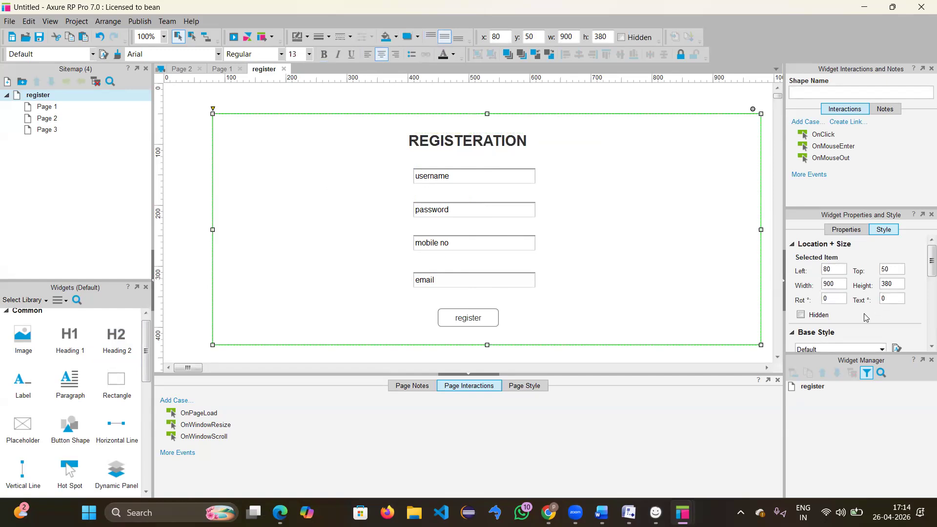
Step: Fill the large registration rectangle with cyan #33CCFF via the Style pane's Fill Color
{"action": "scroll", "coordinate": [863, 313], "scroll_direction": "down", "scroll_amount": 2}
{"action": "scroll", "coordinate": [864, 316], "scroll_direction": "down", "scroll_amount": 3}
{"action": "scroll", "coordinate": [864, 317], "scroll_direction": "up", "scroll_amount": 4}
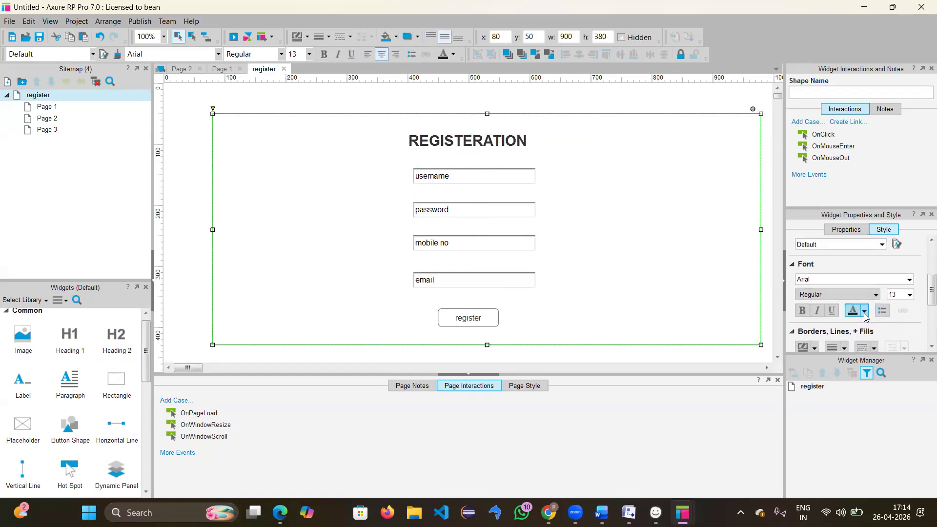
{"action": "scroll", "coordinate": [864, 316], "scroll_direction": "down", "scroll_amount": 5}
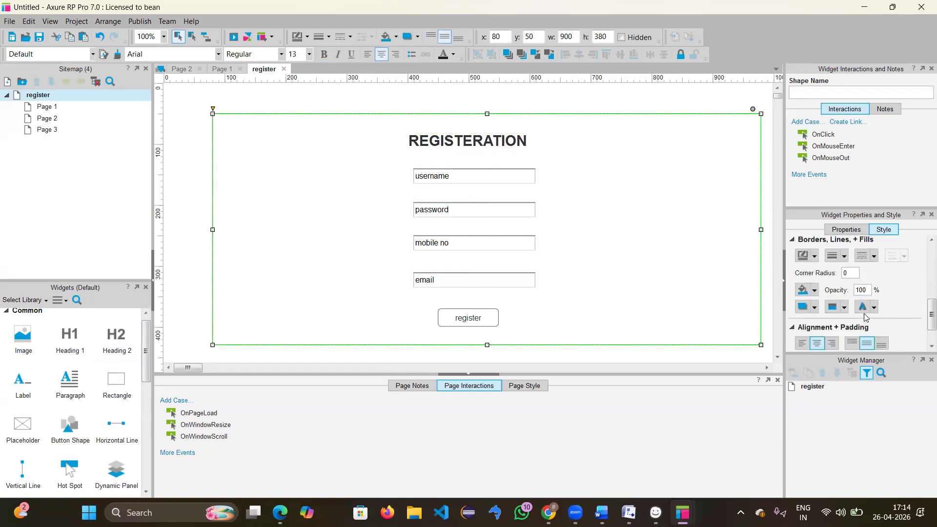
{"action": "scroll", "coordinate": [835, 306], "scroll_direction": "up", "scroll_amount": 6}
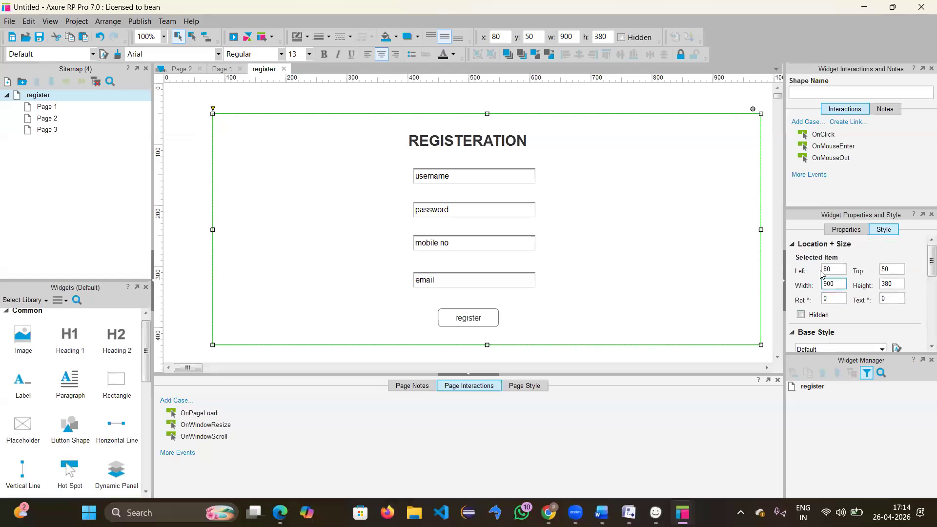
{"action": "scroll", "coordinate": [837, 303], "scroll_direction": "down", "scroll_amount": 3}
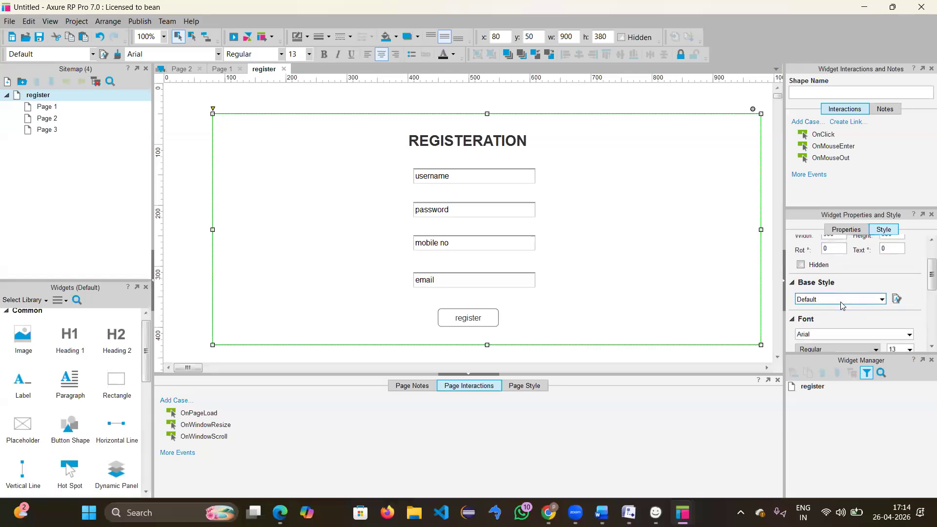
{"action": "scroll", "coordinate": [840, 306], "scroll_direction": "down", "scroll_amount": 2}
{"action": "scroll", "coordinate": [825, 303], "scroll_direction": "down", "scroll_amount": 1}
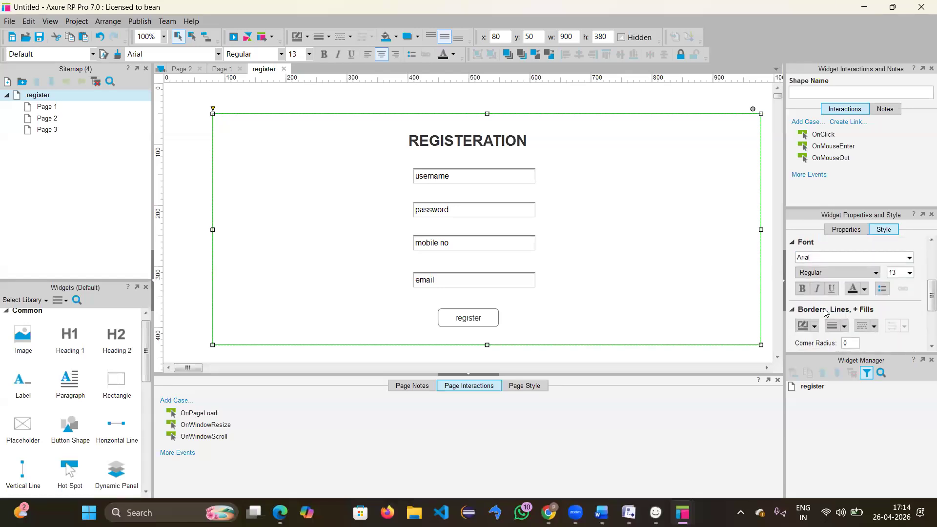
{"action": "scroll", "coordinate": [826, 291], "scroll_direction": "down", "scroll_amount": 1}
{"action": "scroll", "coordinate": [825, 293], "scroll_direction": "down", "scroll_amount": 2}
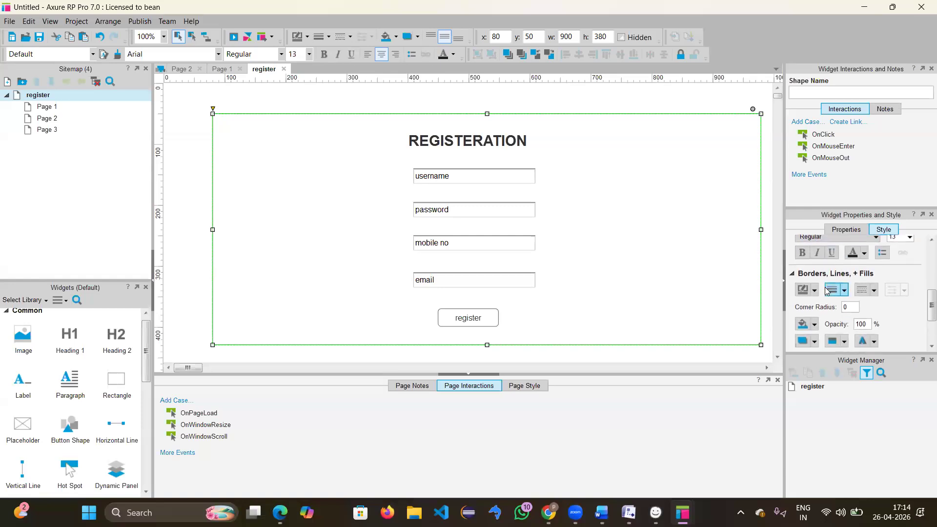
{"action": "left_click", "coordinate": [814, 321]}
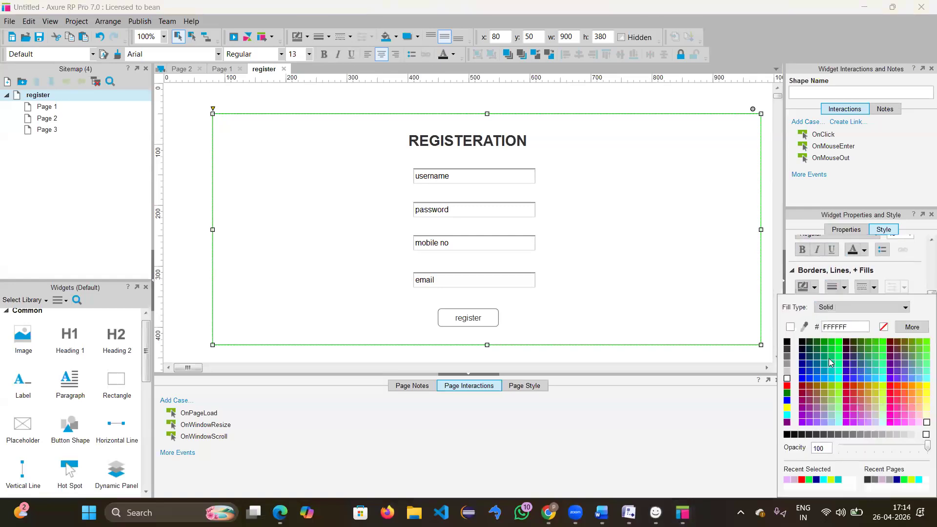
{"action": "left_click", "coordinate": [873, 381]}
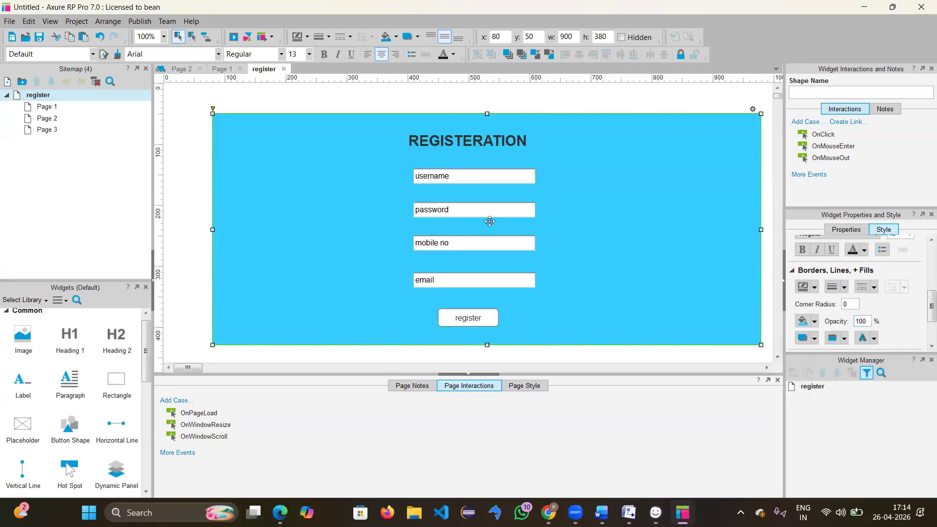
{"action": "left_click", "coordinate": [455, 146]}
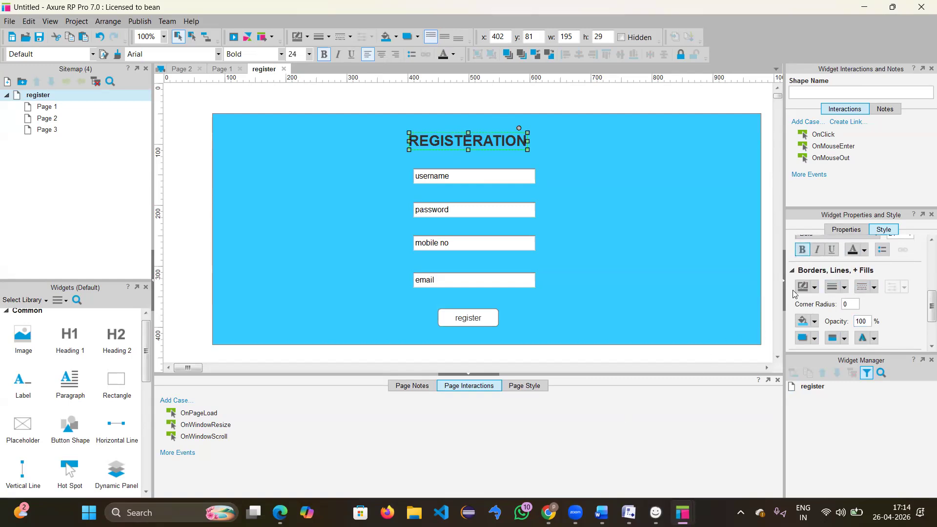
{"action": "left_click", "coordinate": [812, 323]}
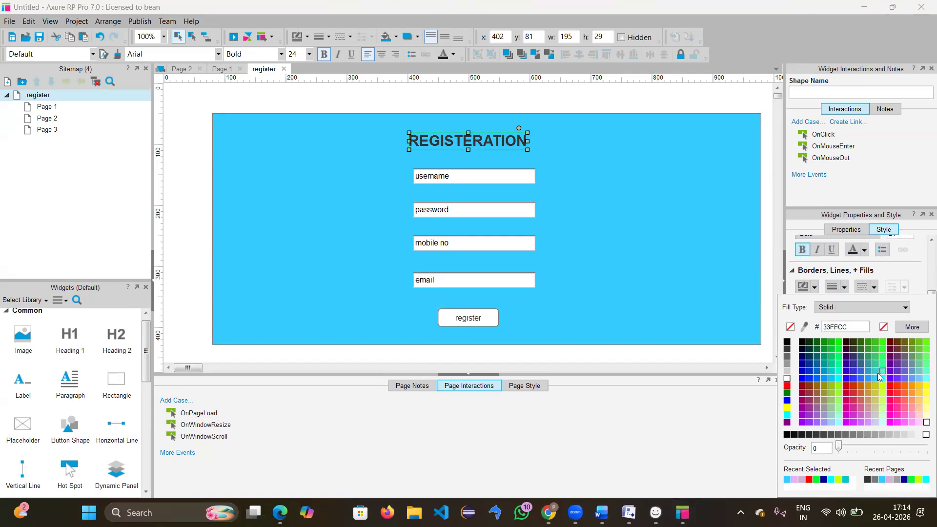
Step: Give the REGISTERATION heading a light grey fill
{"action": "left_click", "coordinate": [891, 348]}
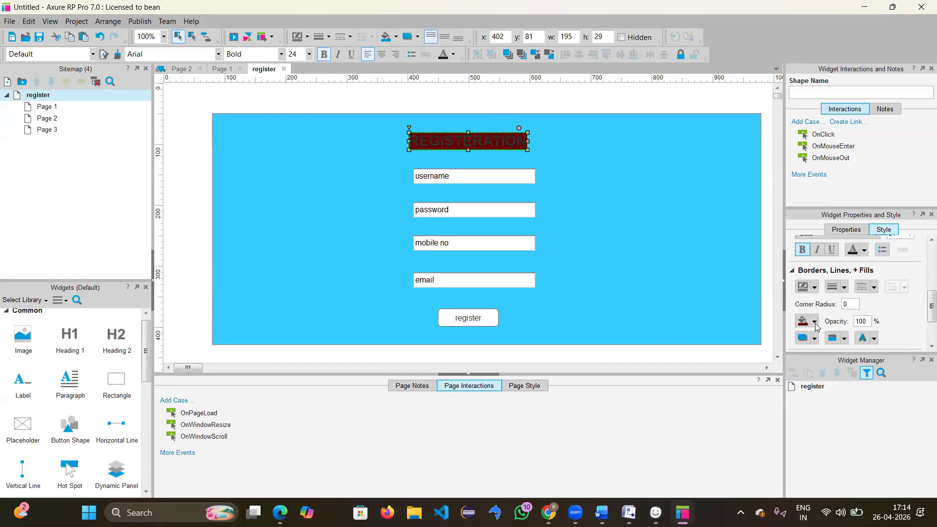
{"action": "left_click", "coordinate": [813, 321]}
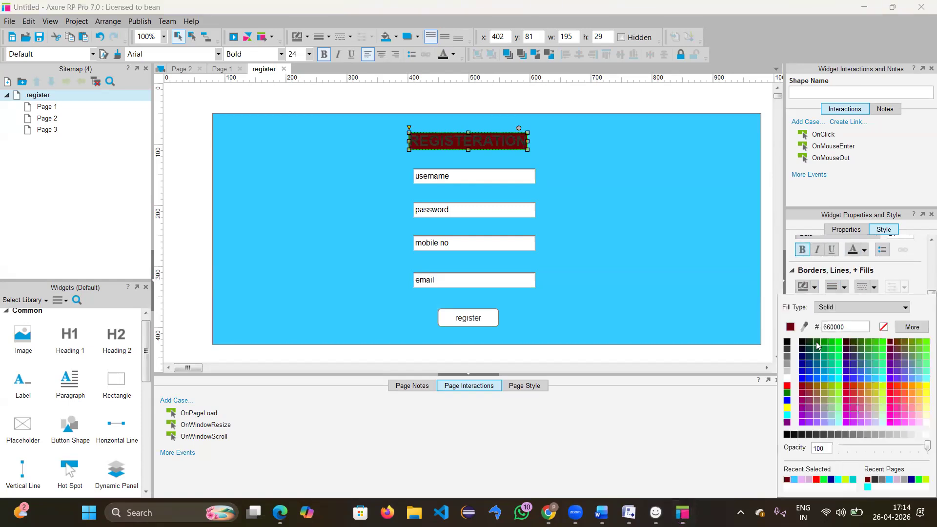
{"action": "left_click", "coordinate": [789, 372]}
Step: Give the register button a light grey fill as well
{"action": "left_click", "coordinate": [611, 275]}
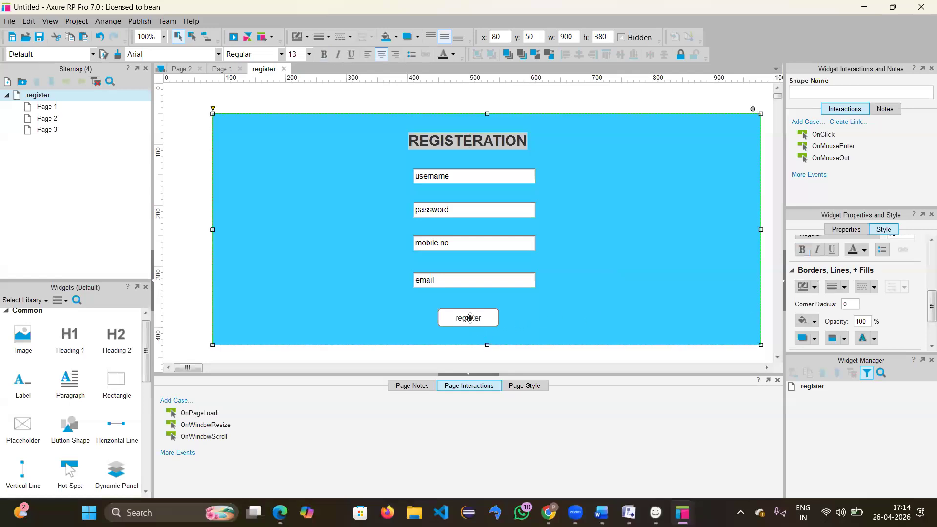
{"action": "left_click", "coordinate": [470, 317]}
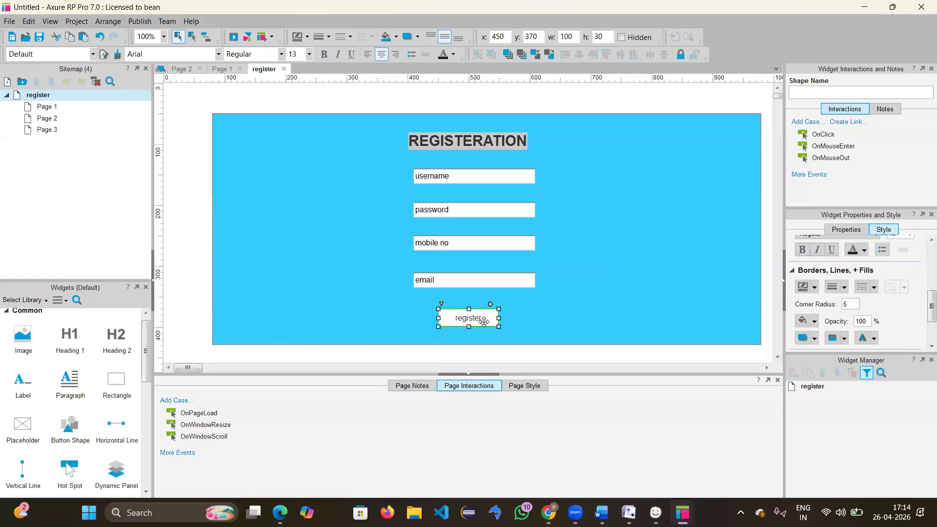
{"action": "double_click", "coordinate": [483, 321]}
{"action": "scroll", "coordinate": [857, 272], "scroll_direction": "down", "scroll_amount": 3}
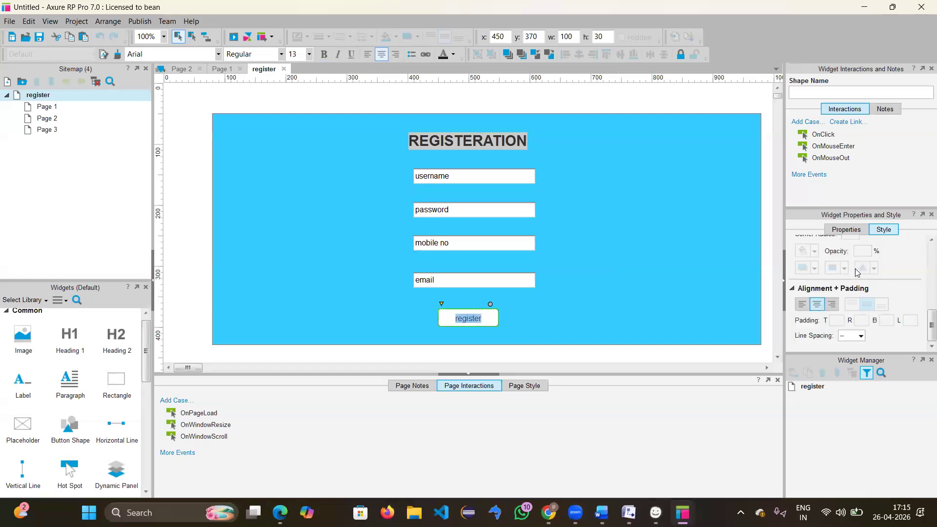
{"action": "key", "text": "Escape"}
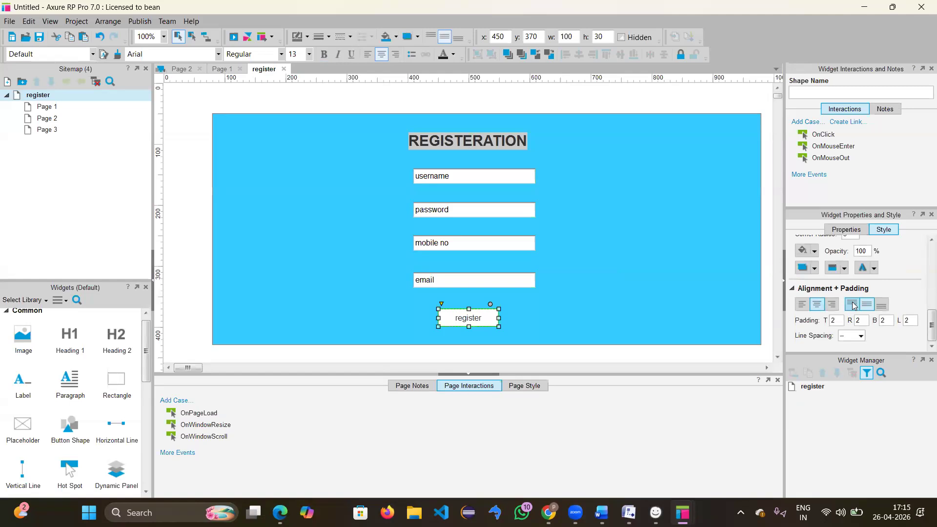
{"action": "scroll", "coordinate": [853, 305], "scroll_direction": "up", "scroll_amount": 2}
{"action": "left_click", "coordinate": [814, 281]}
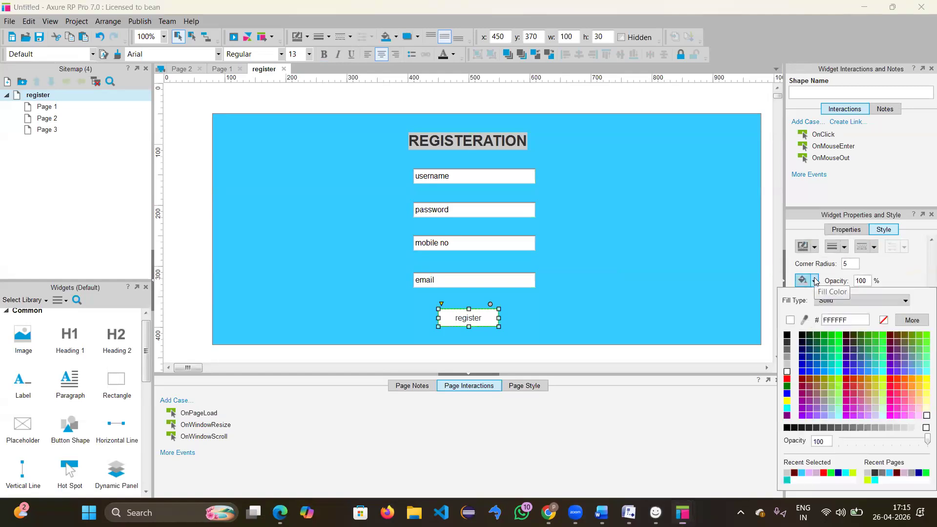
{"action": "left_click", "coordinate": [786, 364]}
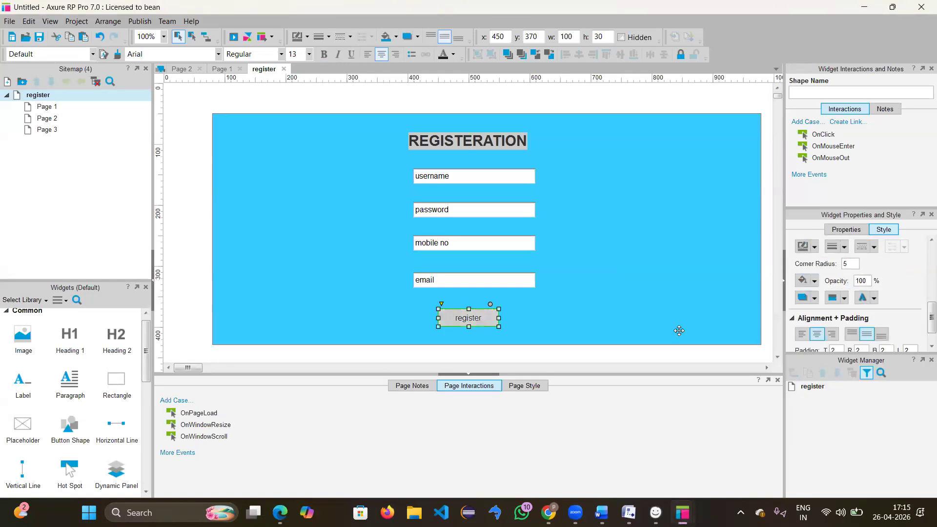
{"action": "left_click", "coordinate": [564, 276]}
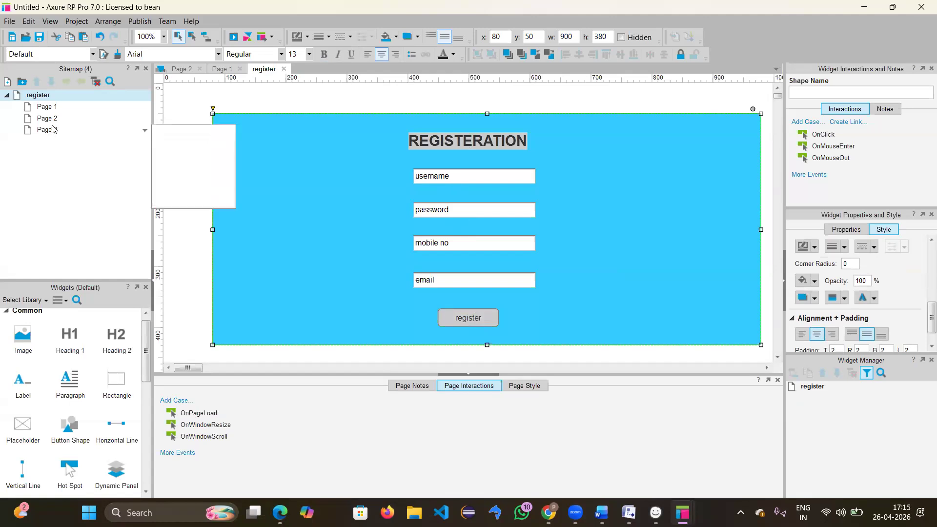
Step: Duplicate the register page in the sitemap
{"action": "double_click", "coordinate": [46, 104]}
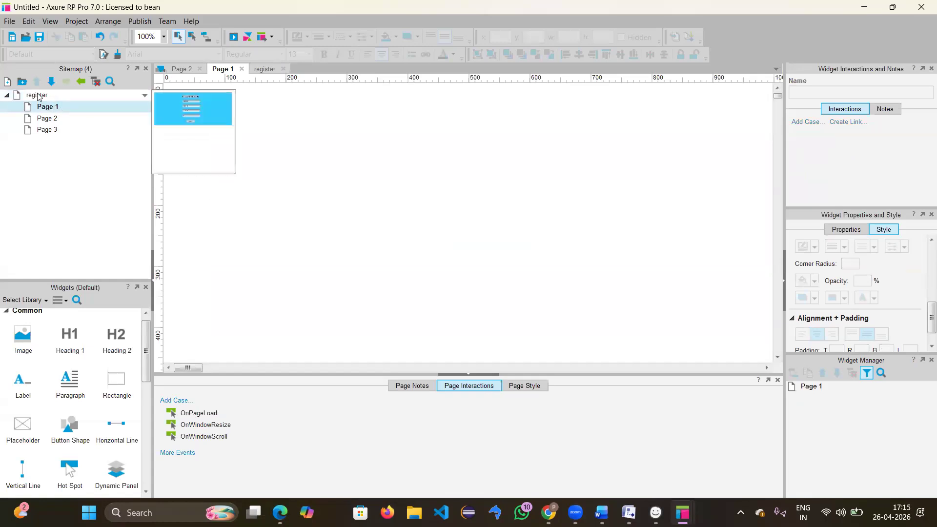
{"action": "left_click", "coordinate": [38, 96]}
{"action": "double_click", "coordinate": [38, 96]}
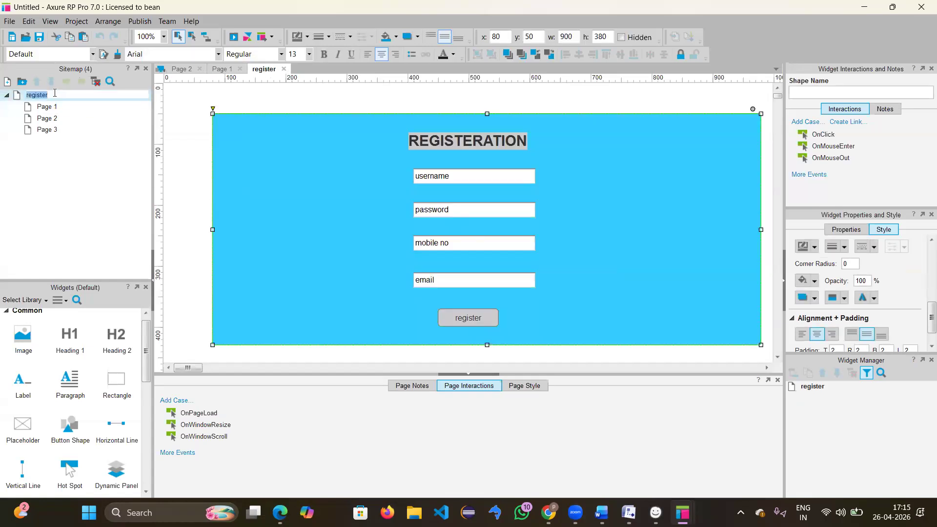
{"action": "left_click", "coordinate": [86, 110]}
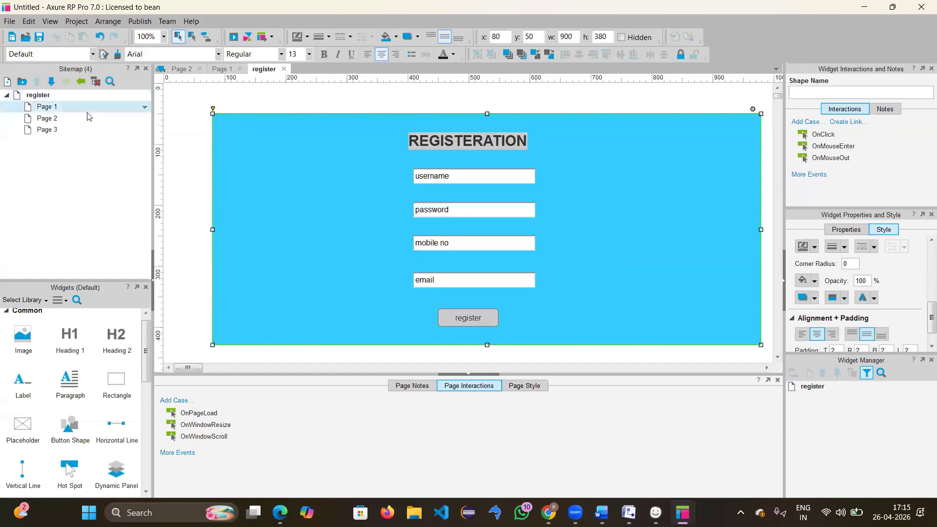
{"action": "left_click", "coordinate": [38, 96]}
{"action": "right_click", "coordinate": [42, 95]}
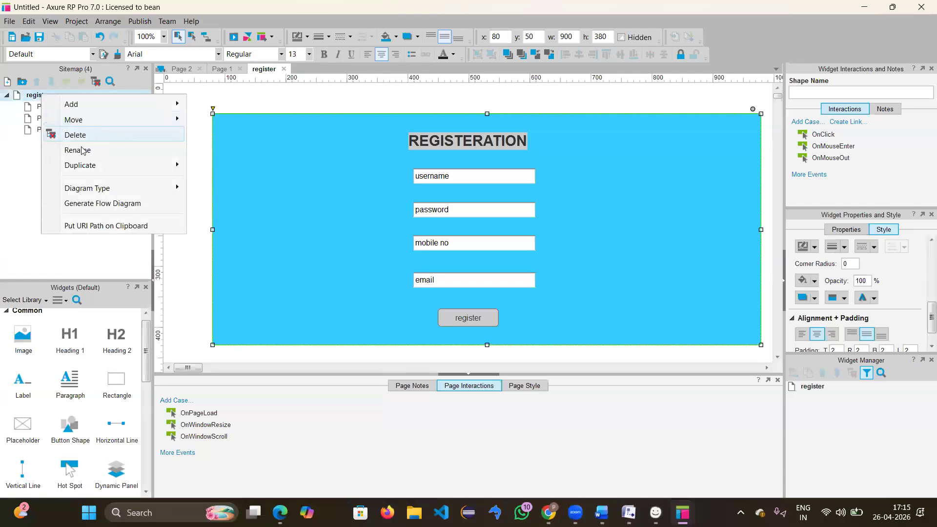
{"action": "mouse_move", "coordinate": [86, 164]}
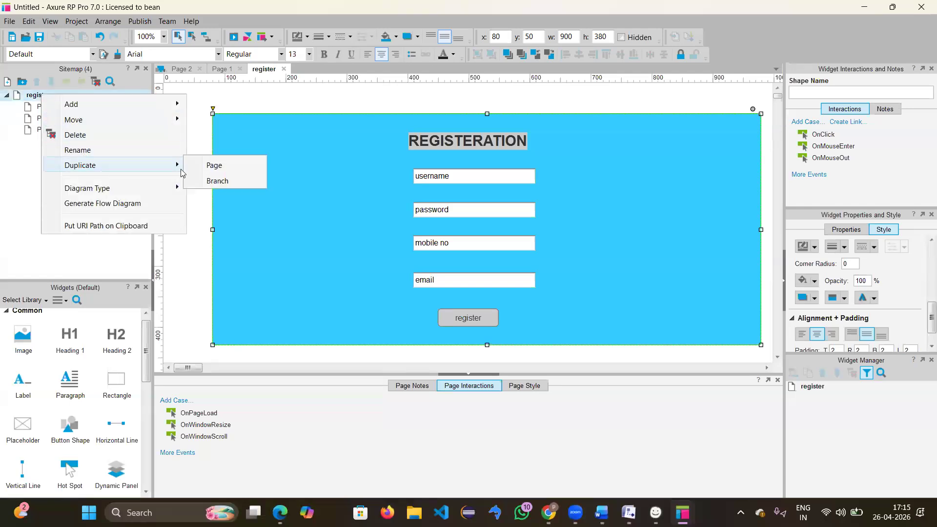
{"action": "left_click", "coordinate": [217, 164]}
Step: Delete Page 1, Page 2 and Page 3 from the sitemap
{"action": "mouse_move", "coordinate": [40, 147]}
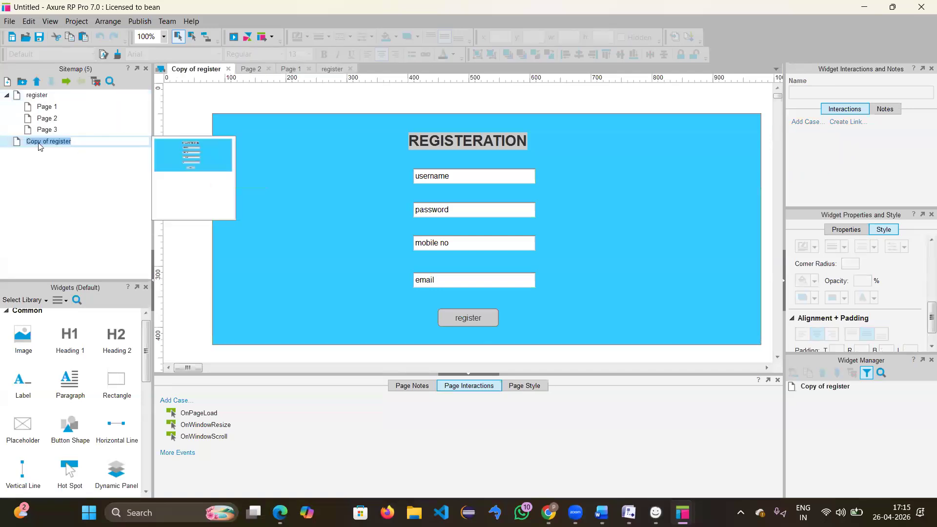
{"action": "left_click", "coordinate": [52, 107]}
{"action": "right_click", "coordinate": [63, 113]}
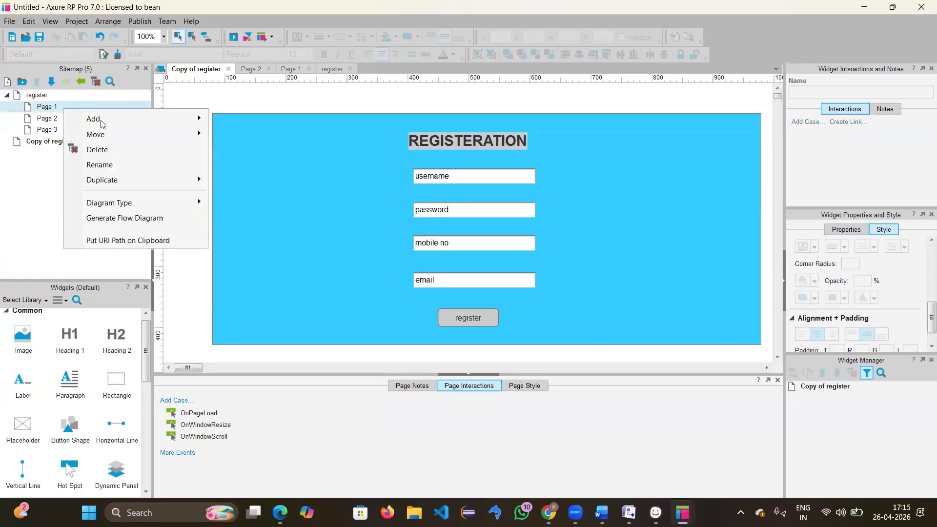
{"action": "left_click", "coordinate": [112, 150]}
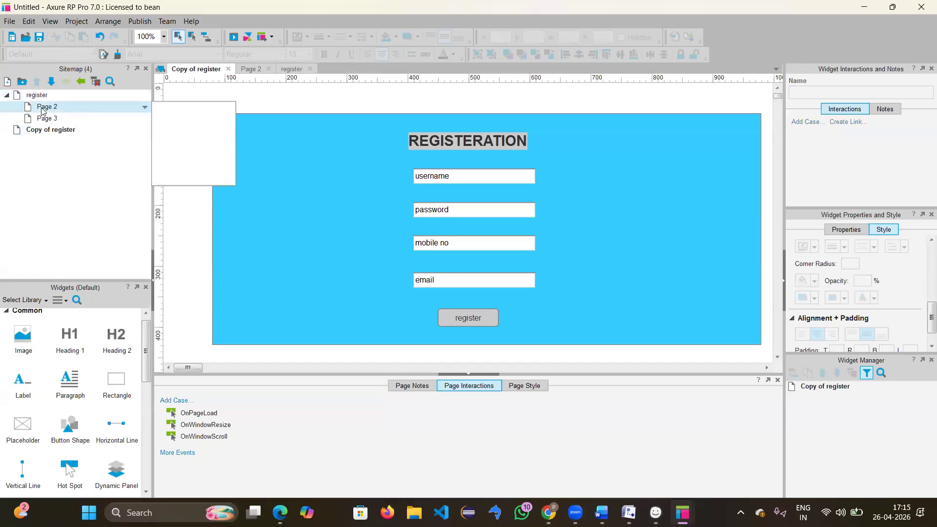
{"action": "right_click", "coordinate": [42, 111]}
{"action": "left_click", "coordinate": [75, 148]}
{"action": "right_click", "coordinate": [51, 109]}
{"action": "left_click", "coordinate": [88, 147]}
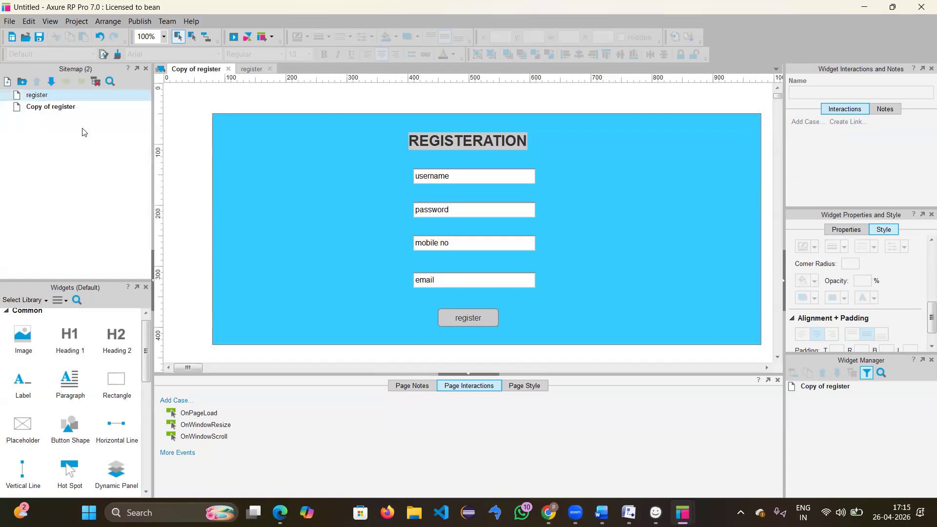
Step: Rename the Copy of register page to LOGIN
{"action": "left_click", "coordinate": [71, 108]}
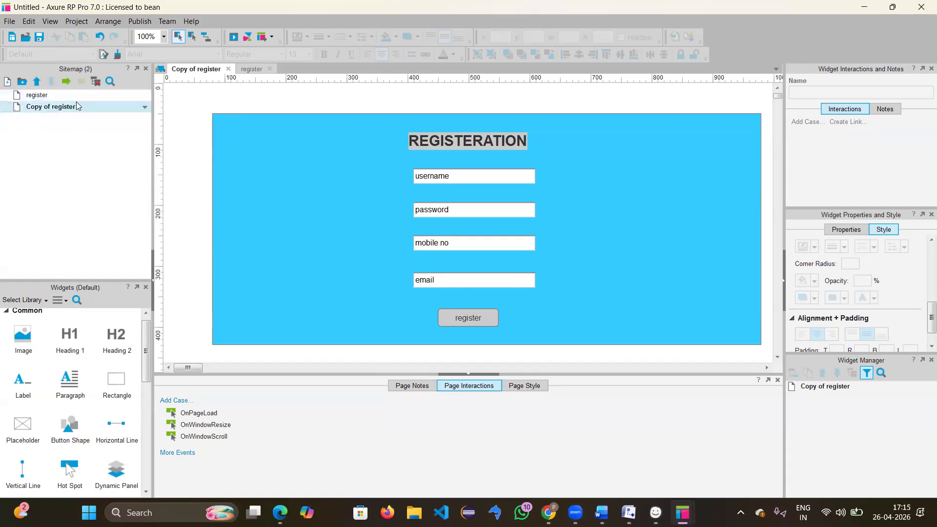
{"action": "right_click", "coordinate": [76, 112]}
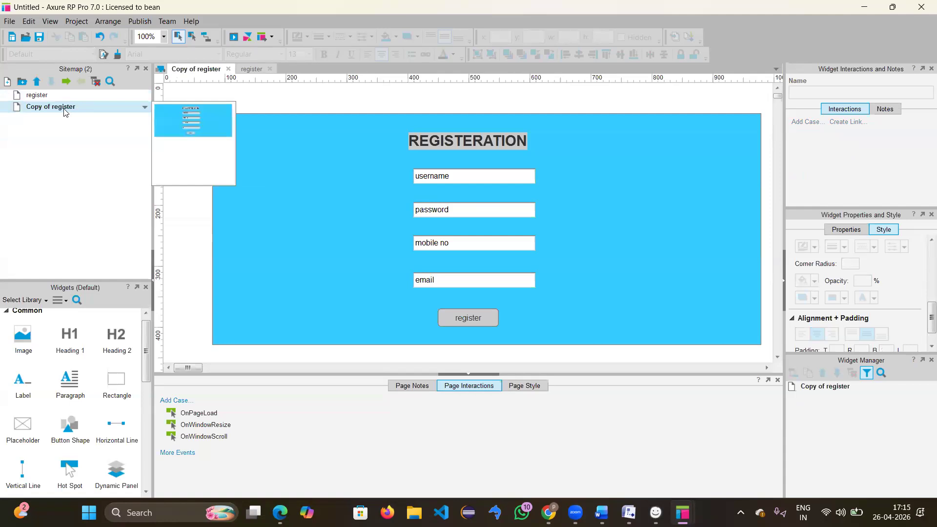
{"action": "left_click", "coordinate": [113, 164]}
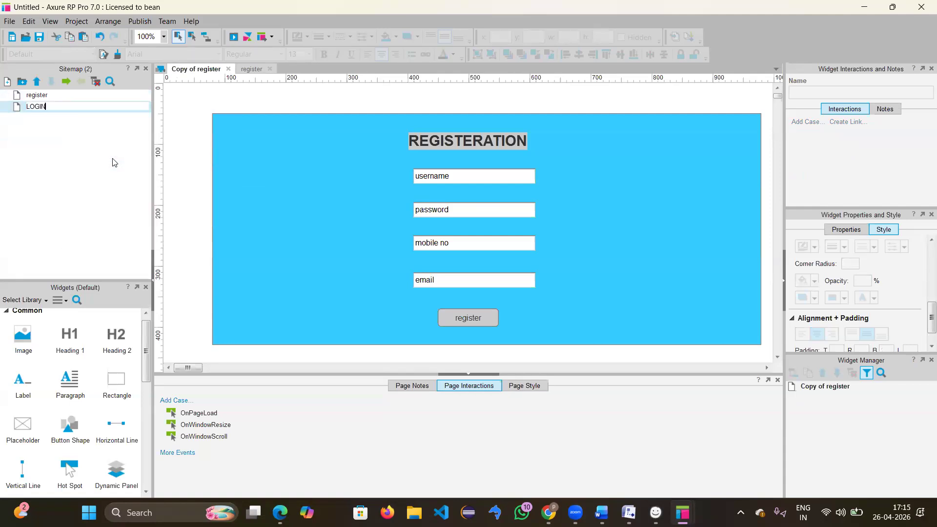
{"action": "type", "text": "LOGIN"}
{"action": "key", "text": "Return"}
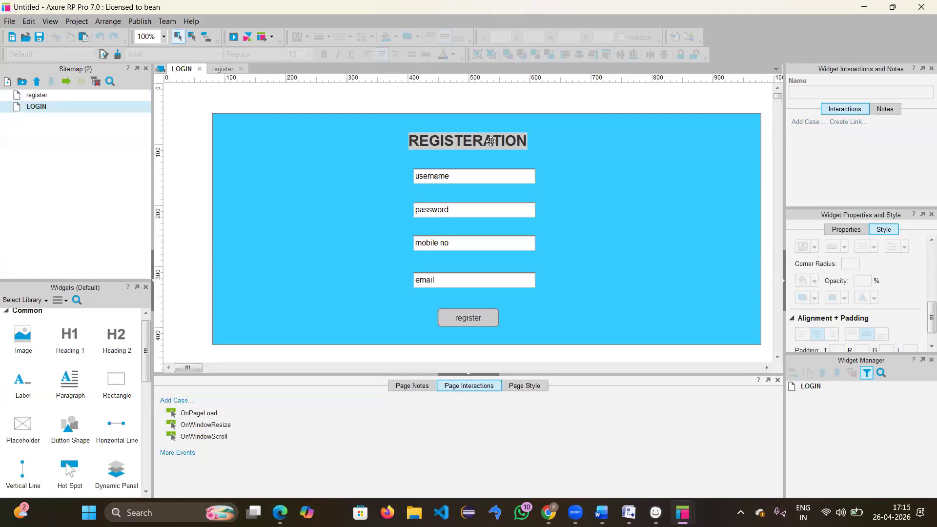
Step: Change the heading text to 'LOGIN NOW'
{"action": "left_click", "coordinate": [491, 141]}
{"action": "key", "text": "BackSpace"}
{"action": "type", "text": "LO"}
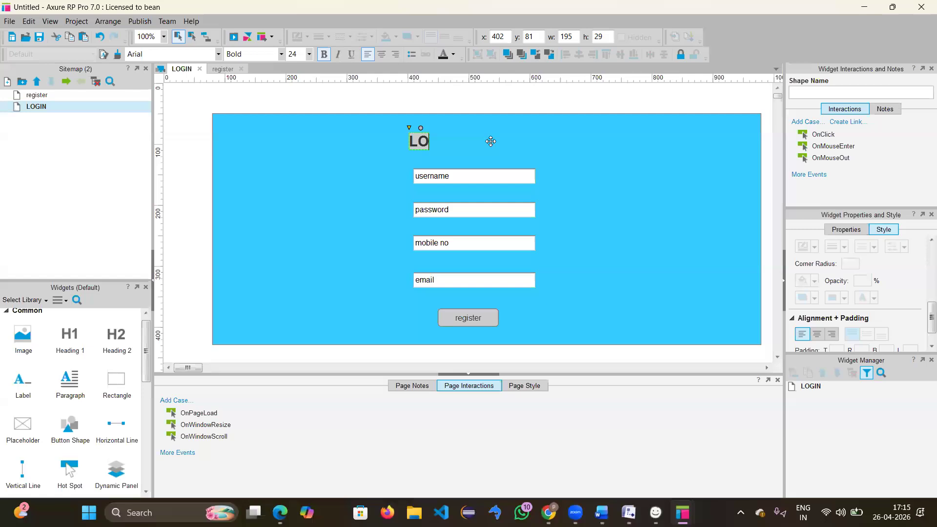
{"action": "type", "text": "GIN NOW"}
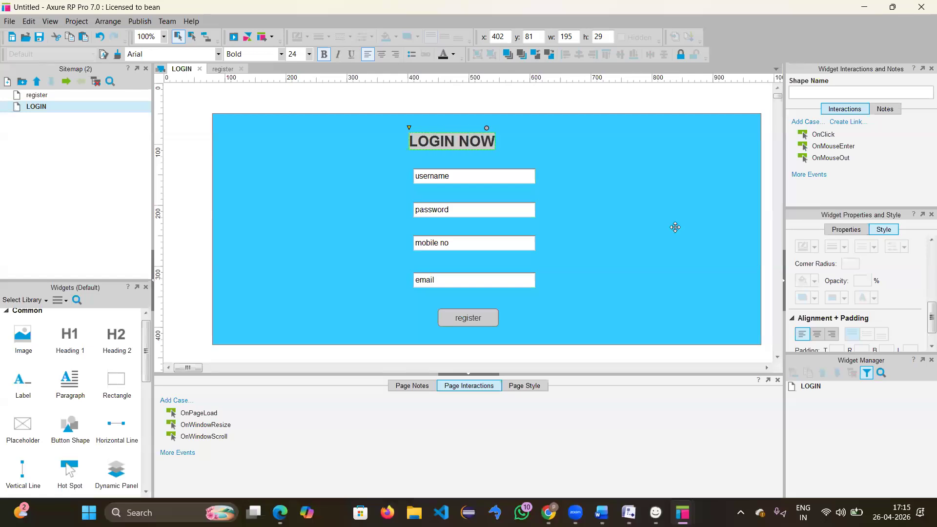
{"action": "key", "text": "Escape"}
{"action": "left_click", "coordinate": [640, 217]}
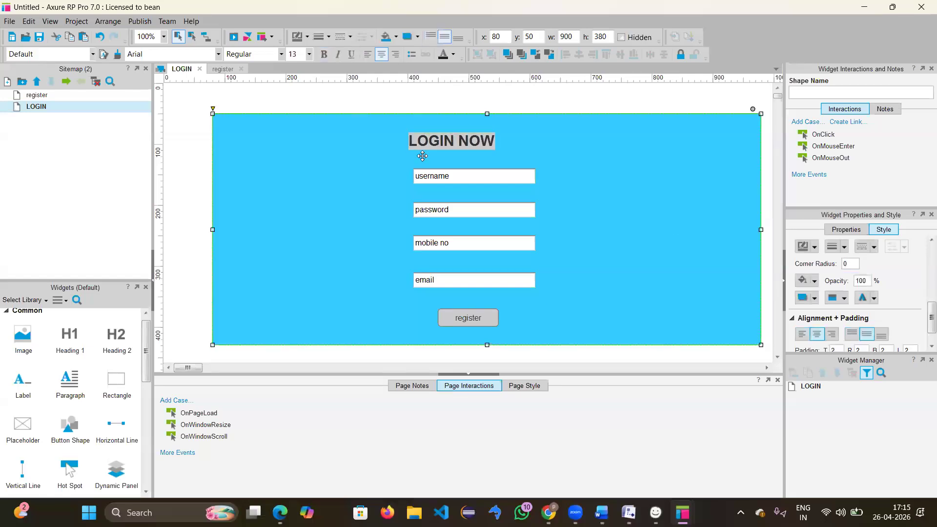
Step: Remove the username and mobile no fields and move email just above password
{"action": "left_click", "coordinate": [467, 182]}
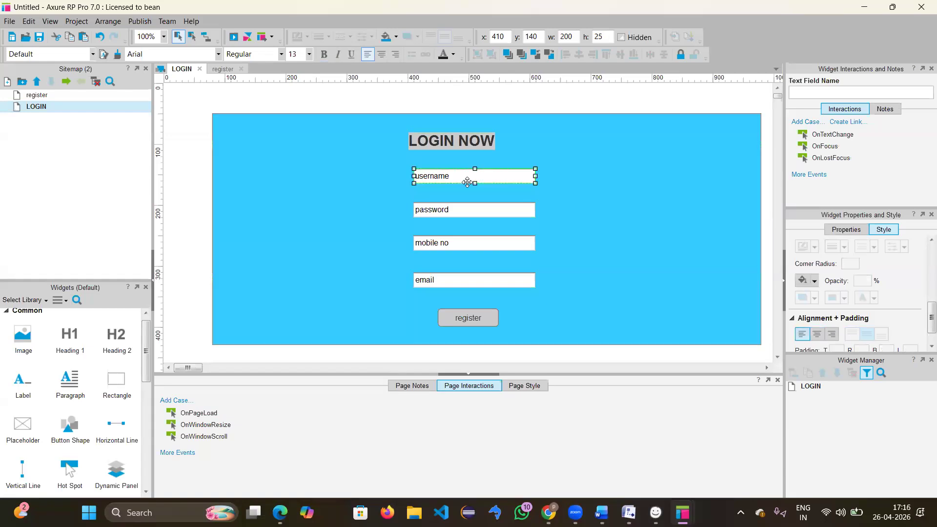
{"action": "key", "text": "Delete"}
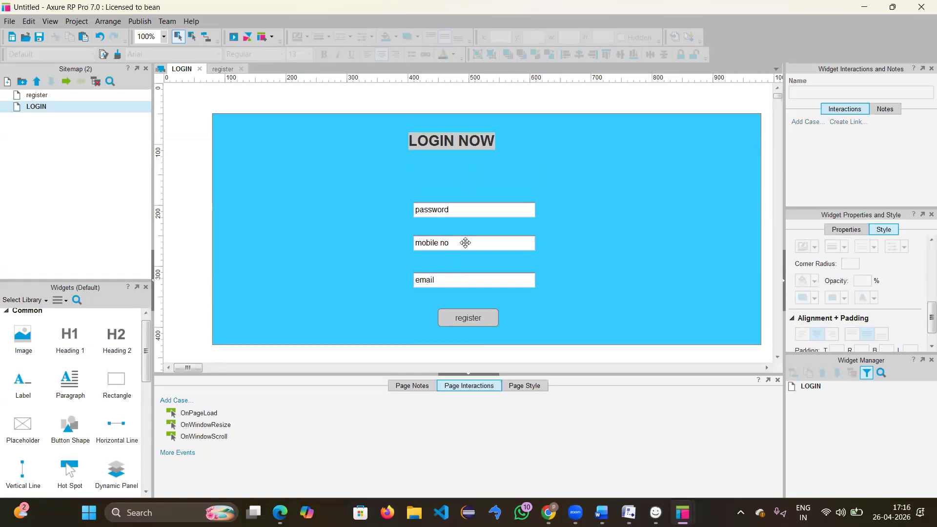
{"action": "left_click", "coordinate": [465, 242]}
{"action": "key", "text": "Delete"}
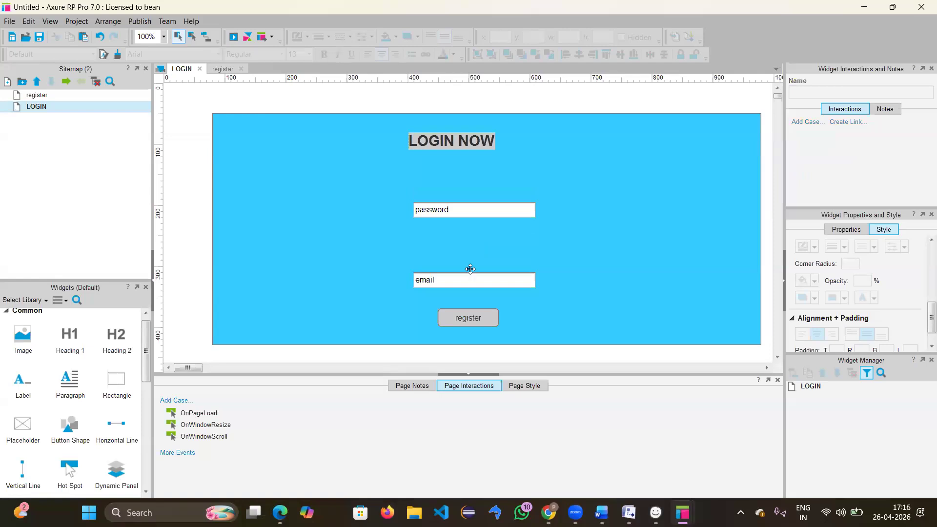
{"action": "left_click_drag", "start_coordinate": [469, 284], "coordinate": [467, 244]}
{"action": "left_click_drag", "start_coordinate": [475, 205], "coordinate": [475, 213]}
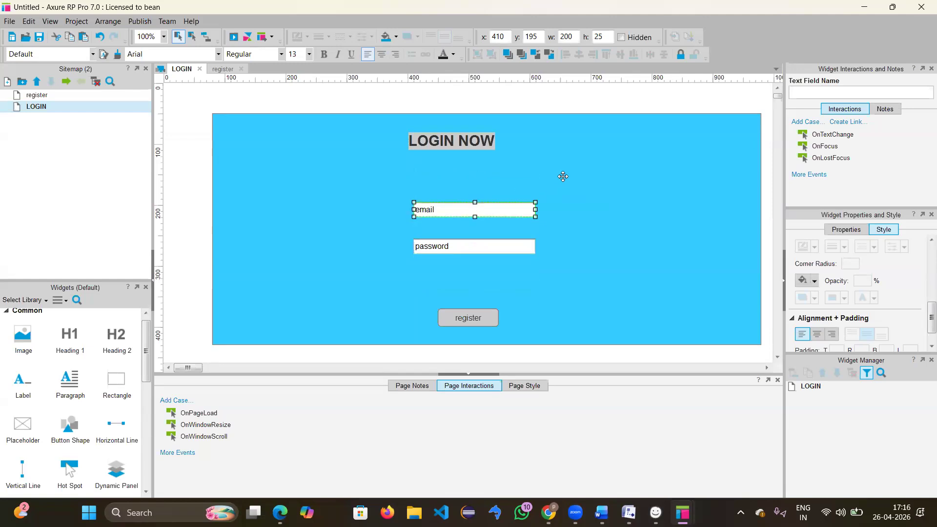
Step: Relabel the register button as LOGIN
{"action": "left_click", "coordinate": [561, 177]}
{"action": "double_click", "coordinate": [481, 315]}
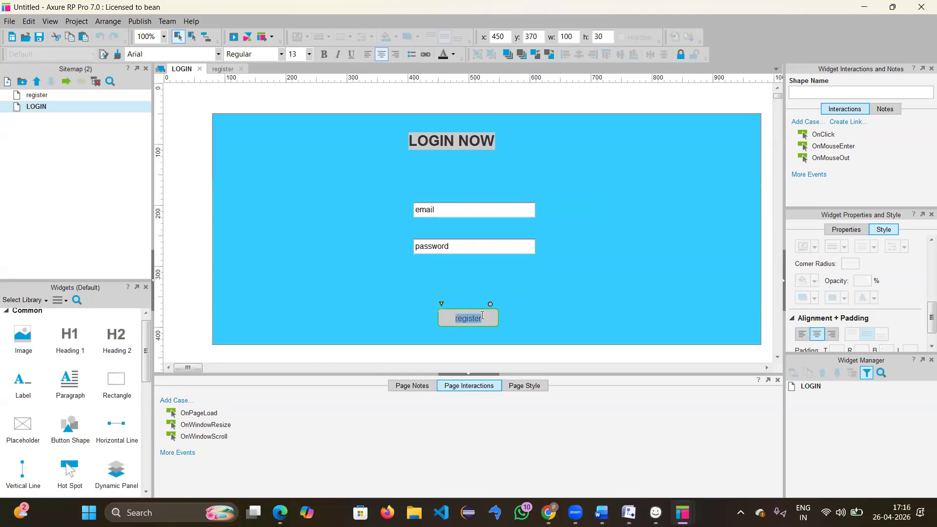
{"action": "key", "text": "BackSpace"}
{"action": "type", "text": "LOGIN"}
{"action": "key", "text": "Escape"}
{"action": "left_click", "coordinate": [549, 293]}
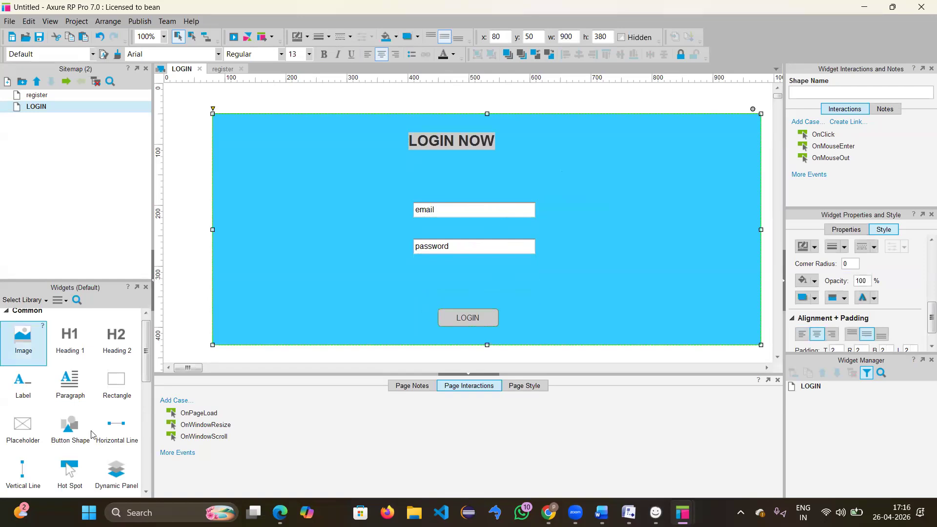
Step: Add a text label reading 'forget password ?' below the password field
{"action": "scroll", "coordinate": [79, 400], "scroll_direction": "down", "scroll_amount": 5}
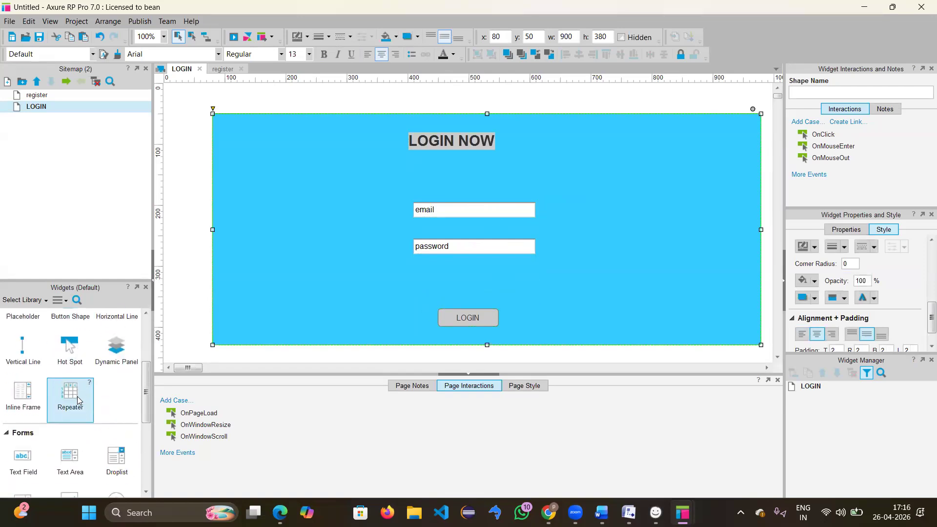
{"action": "scroll", "coordinate": [78, 400], "scroll_direction": "down", "scroll_amount": 1}
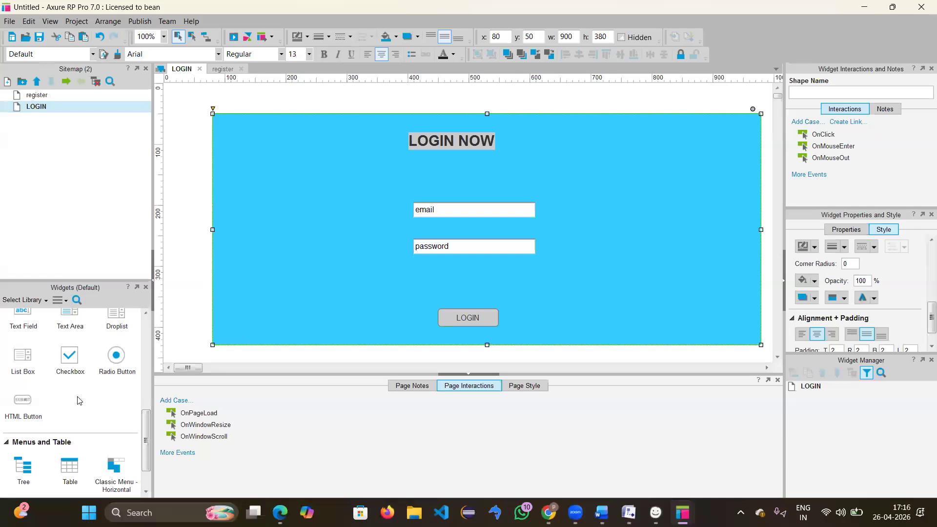
{"action": "scroll", "coordinate": [61, 418], "scroll_direction": "down", "scroll_amount": 1}
{"action": "scroll", "coordinate": [68, 415], "scroll_direction": "up", "scroll_amount": 7}
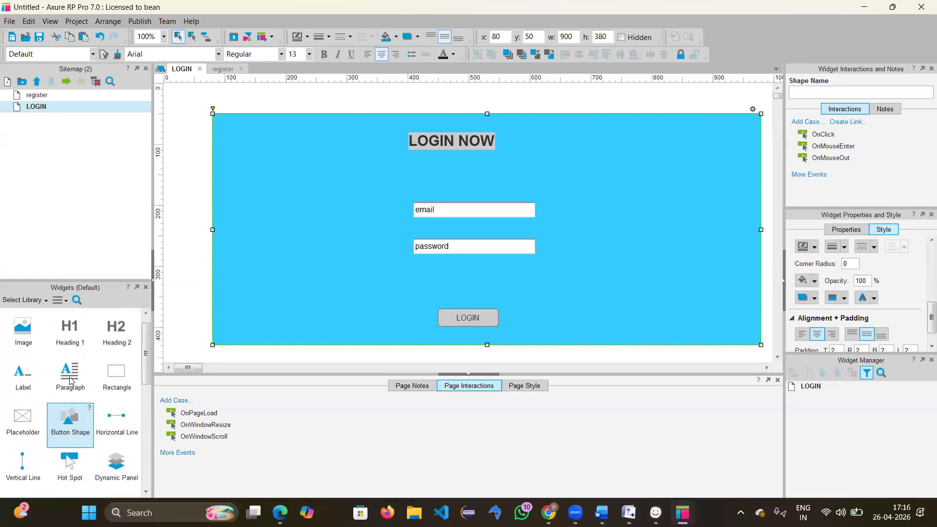
{"action": "left_click_drag", "start_coordinate": [22, 388], "coordinate": [510, 277]}
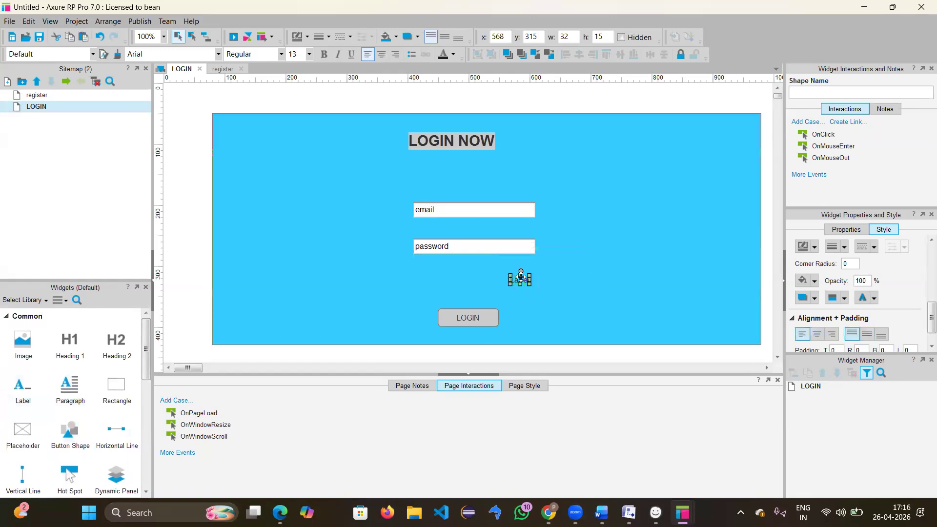
{"action": "double_click", "coordinate": [522, 278]}
{"action": "key", "text": "BackSpace"}
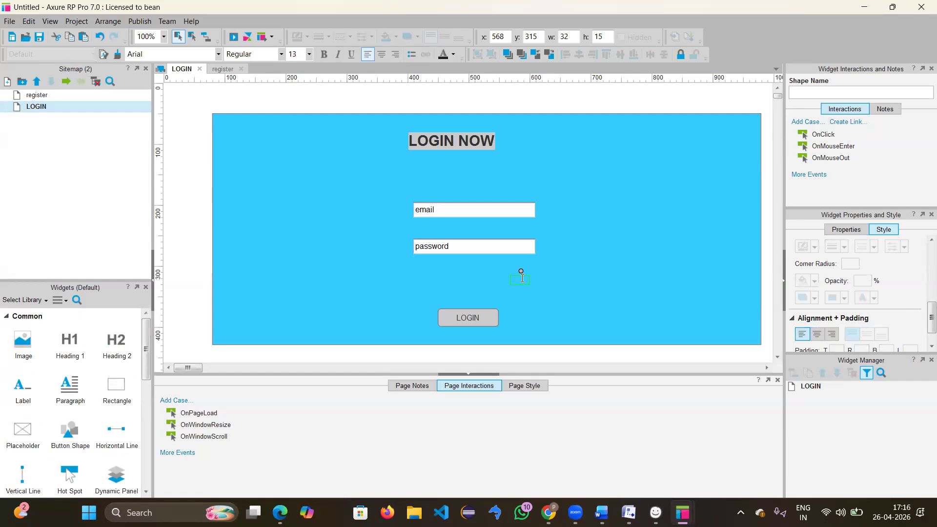
{"action": "type", "text": "forget password ?"}
{"action": "key", "text": "Escape"}
{"action": "left_click", "coordinate": [617, 290]}
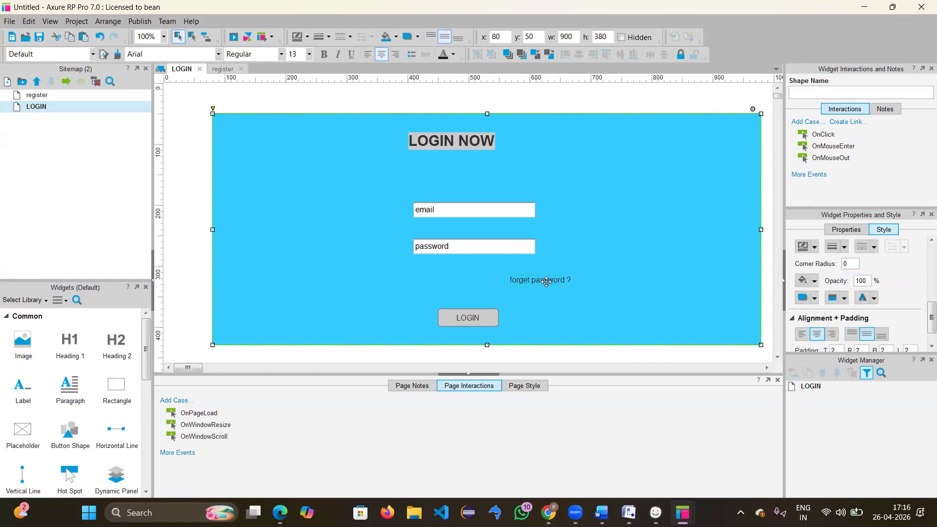
Step: Style the 'forget password ?' label bold, size 16, dark purple #330066
{"action": "left_click", "coordinate": [549, 283]}
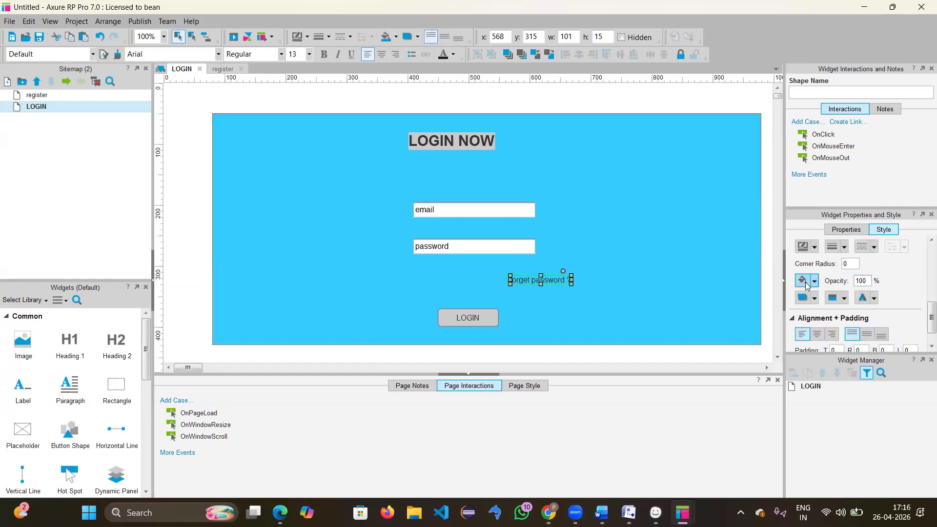
{"action": "scroll", "coordinate": [805, 286], "scroll_direction": "up", "scroll_amount": 3}
{"action": "left_click", "coordinate": [803, 297]}
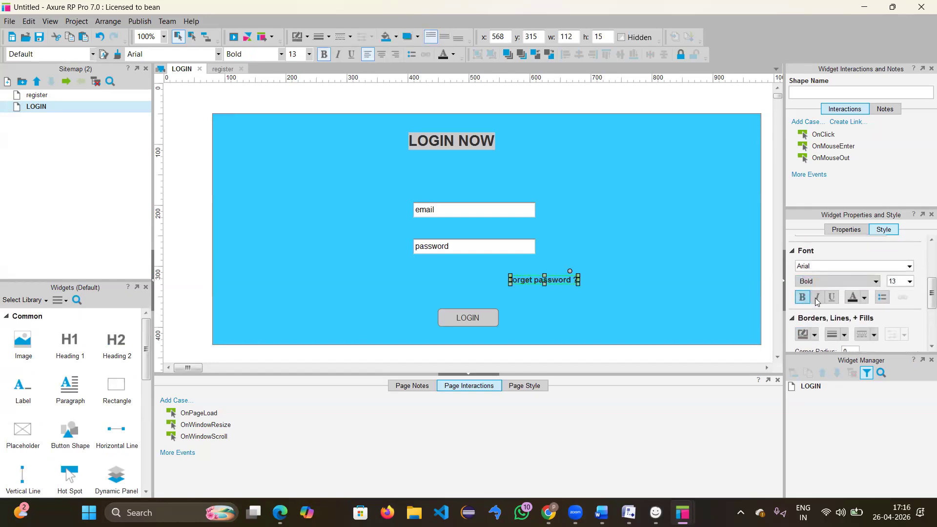
{"action": "left_click", "coordinate": [844, 281]}
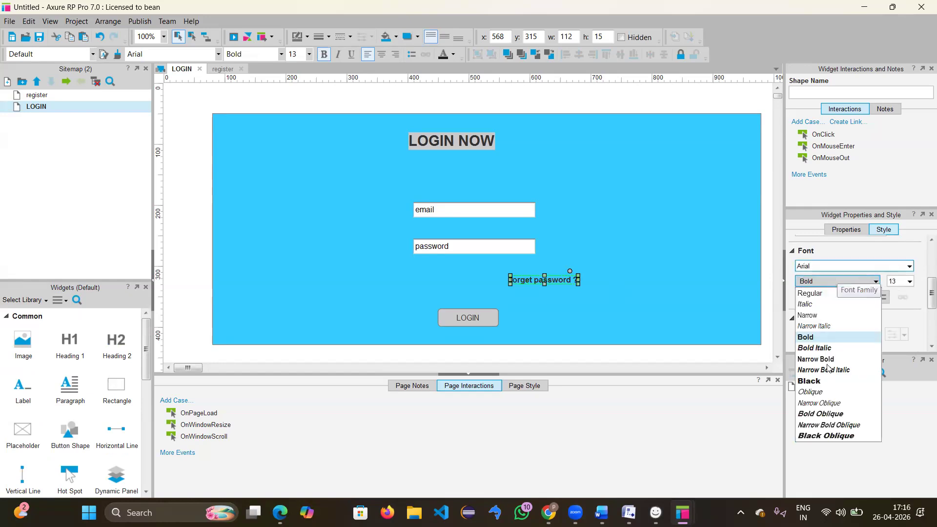
{"action": "left_click", "coordinate": [835, 263]}
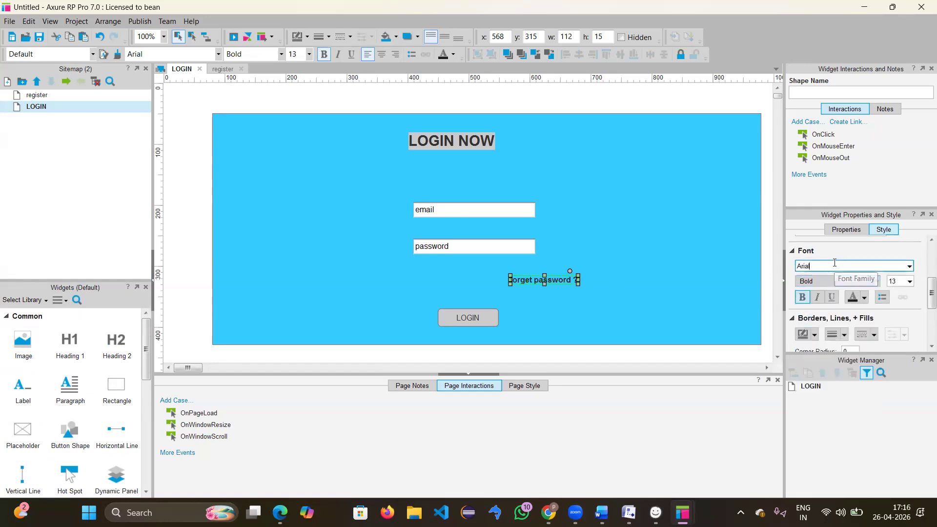
{"action": "left_click", "coordinate": [902, 284]}
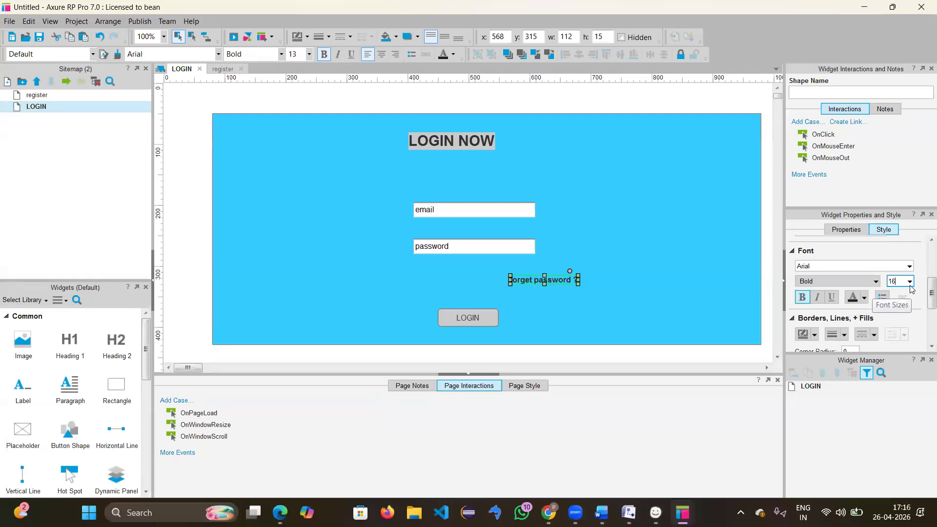
{"action": "key", "text": "Return"}
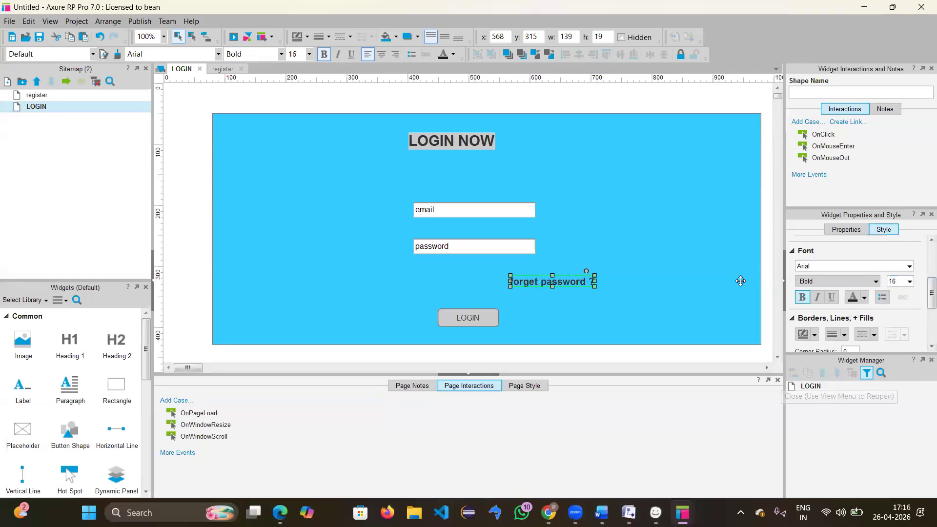
{"action": "scroll", "coordinate": [865, 303], "scroll_direction": "down", "scroll_amount": 4}
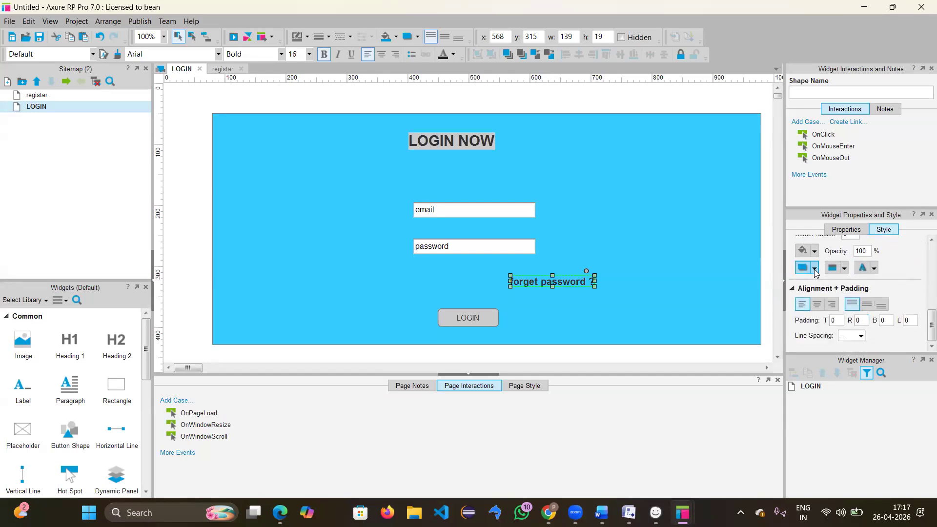
{"action": "left_click", "coordinate": [874, 268]}
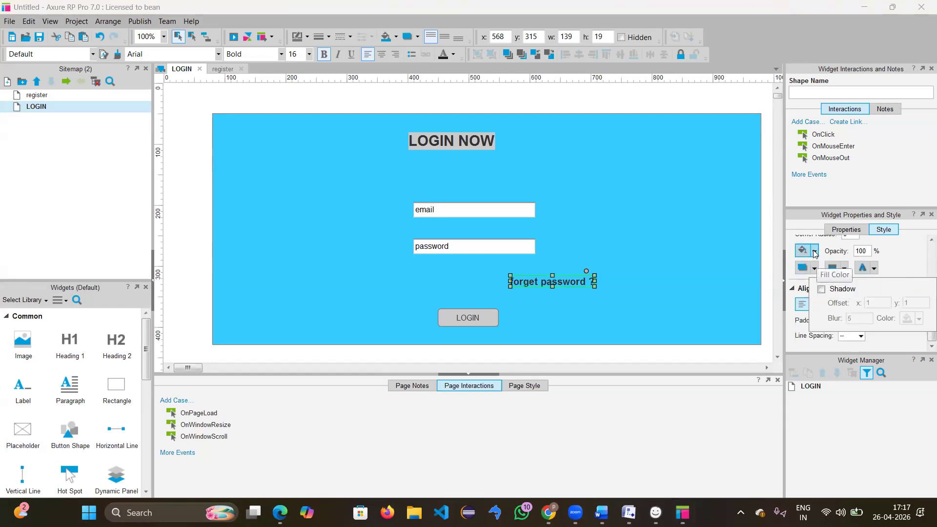
{"action": "scroll", "coordinate": [812, 326], "scroll_direction": "up", "scroll_amount": 5}
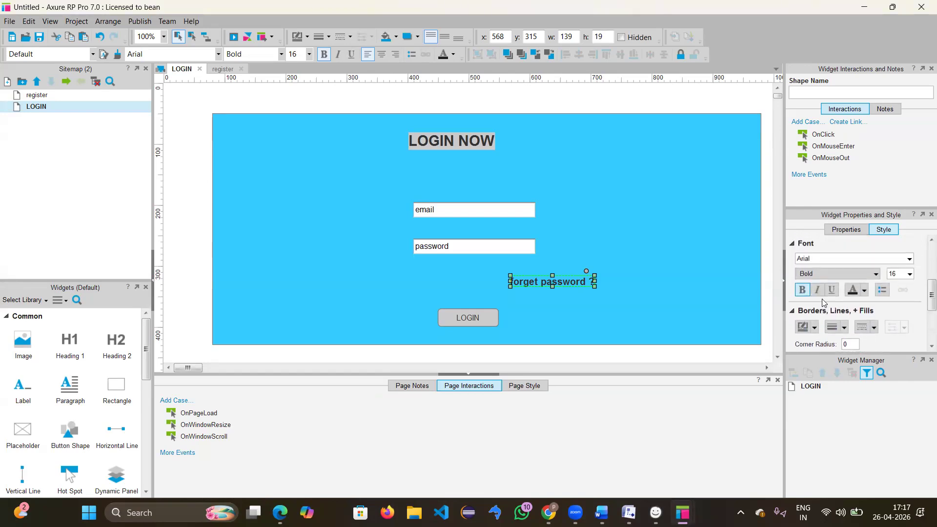
{"action": "left_click", "coordinate": [863, 289]}
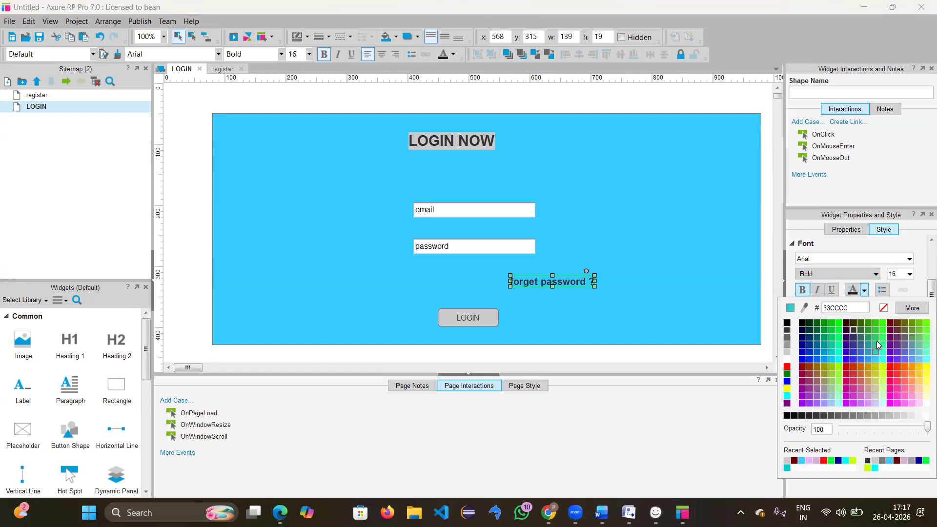
{"action": "left_click", "coordinate": [846, 341]}
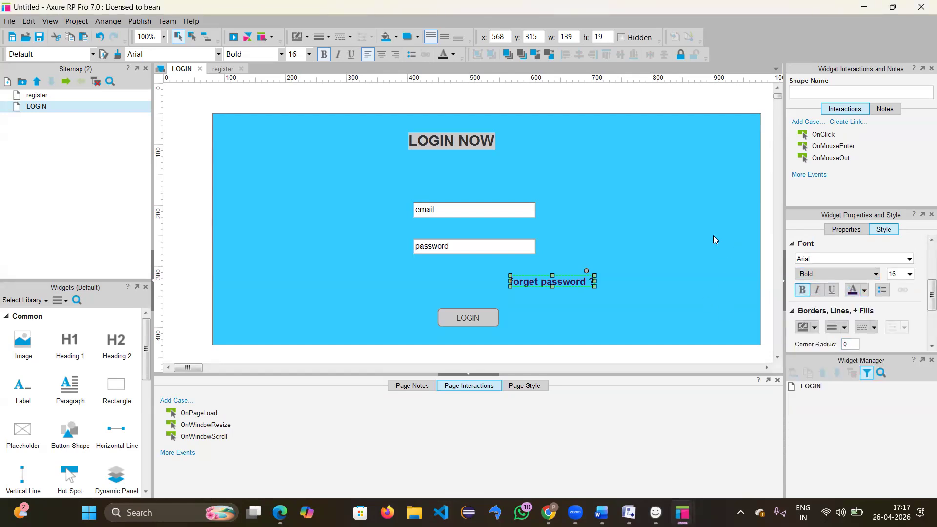
Step: Position the label under the password field and move the email and password fields higher
{"action": "left_click", "coordinate": [520, 266]}
{"action": "mouse_move", "coordinate": [540, 281]}
{"action": "left_mouse_down"}
{"action": "mouse_move", "coordinate": [495, 276]}
{"action": "mouse_move", "coordinate": [536, 278]}
{"action": "mouse_move", "coordinate": [496, 284]}
{"action": "mouse_move", "coordinate": [561, 296]}
{"action": "mouse_move", "coordinate": [569, 277]}
{"action": "mouse_move", "coordinate": [575, 283]}
{"action": "mouse_move", "coordinate": [541, 282]}
{"action": "left_mouse_up"}
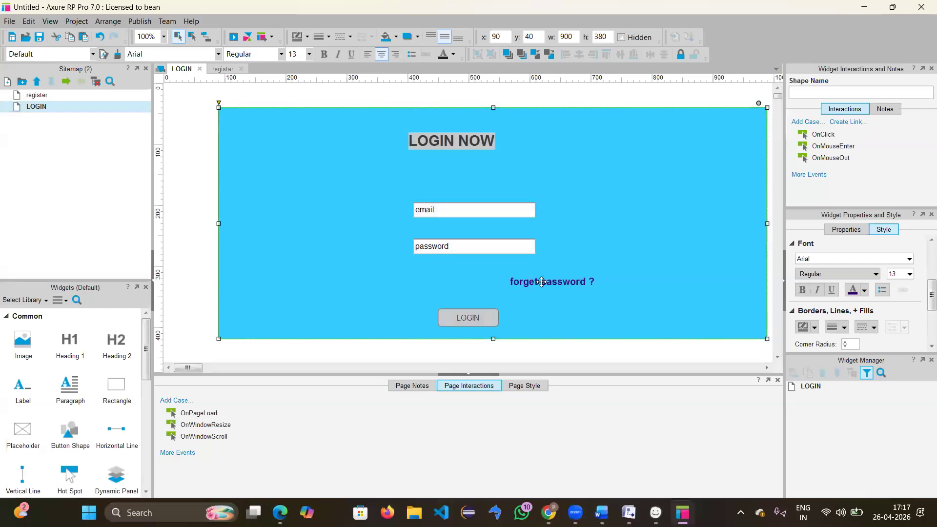
{"action": "left_click", "coordinate": [541, 282]}
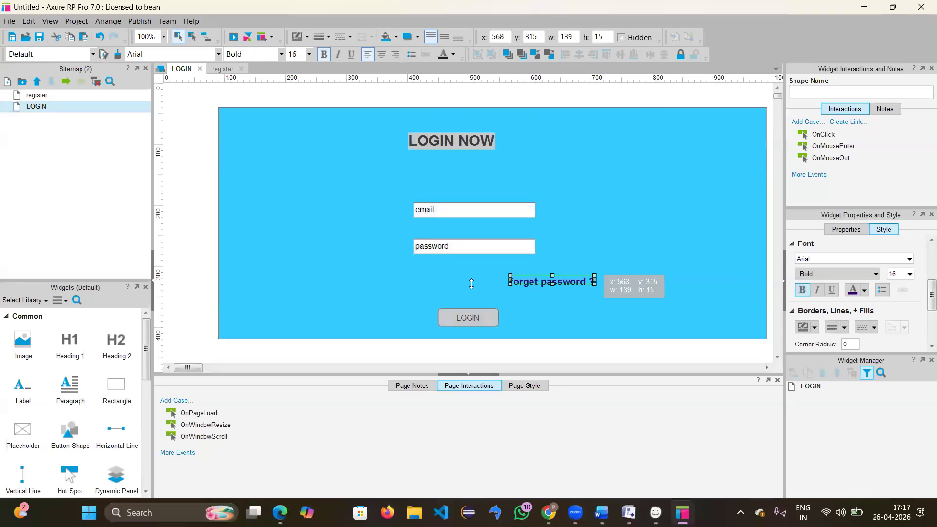
{"action": "left_click_drag", "start_coordinate": [493, 282], "coordinate": [458, 279]}
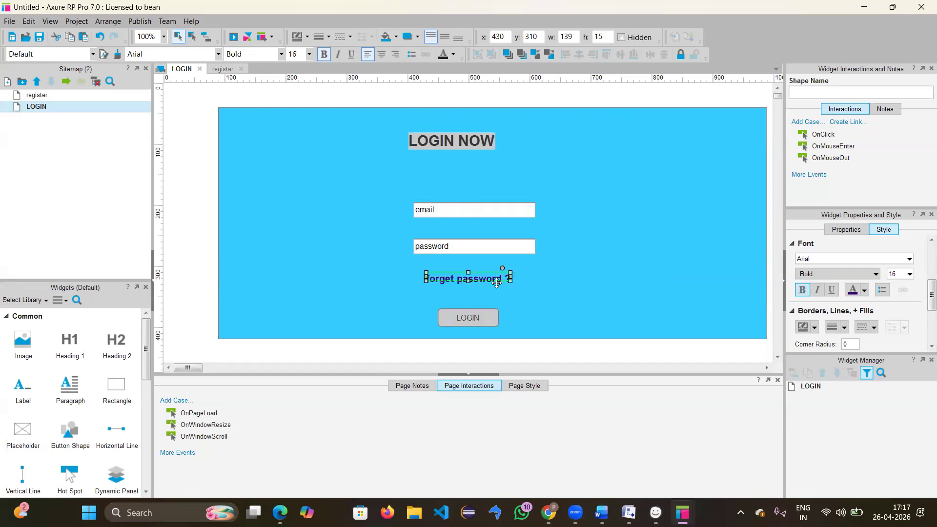
{"action": "left_click", "coordinate": [542, 293]}
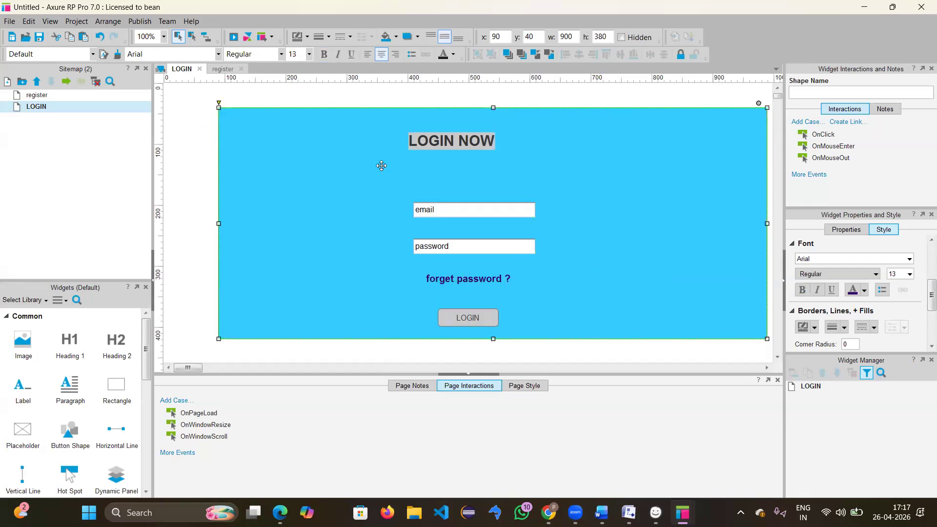
{"action": "mouse_move", "coordinate": [478, 200]}
{"action": "left_mouse_down"}
{"action": "mouse_move", "coordinate": [478, 182]}
{"action": "mouse_move", "coordinate": [478, 211]}
{"action": "mouse_move", "coordinate": [476, 192]}
{"action": "left_mouse_up"}
{"action": "left_click", "coordinate": [480, 210]}
{"action": "left_click_drag", "start_coordinate": [480, 247], "coordinate": [473, 229]}
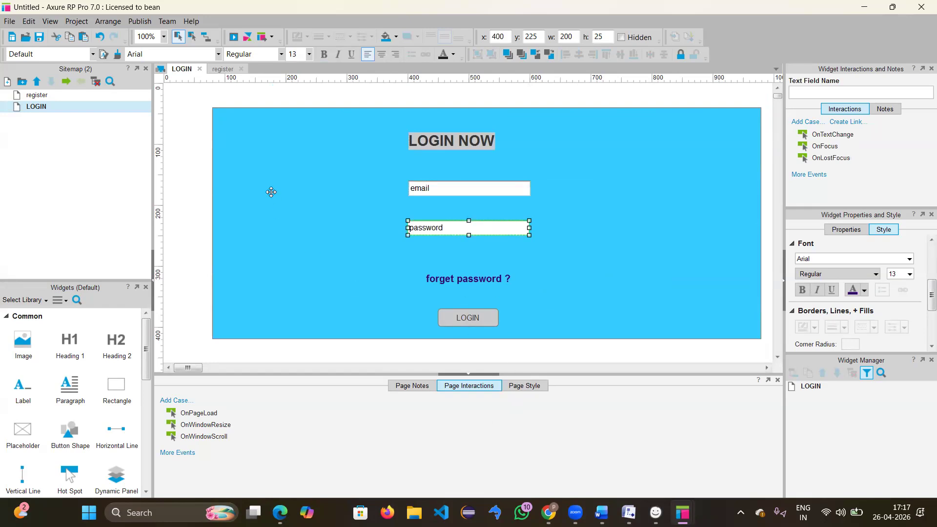
Step: Duplicate the LOGIN page and name the copy catlog
{"action": "right_click", "coordinate": [44, 111]}
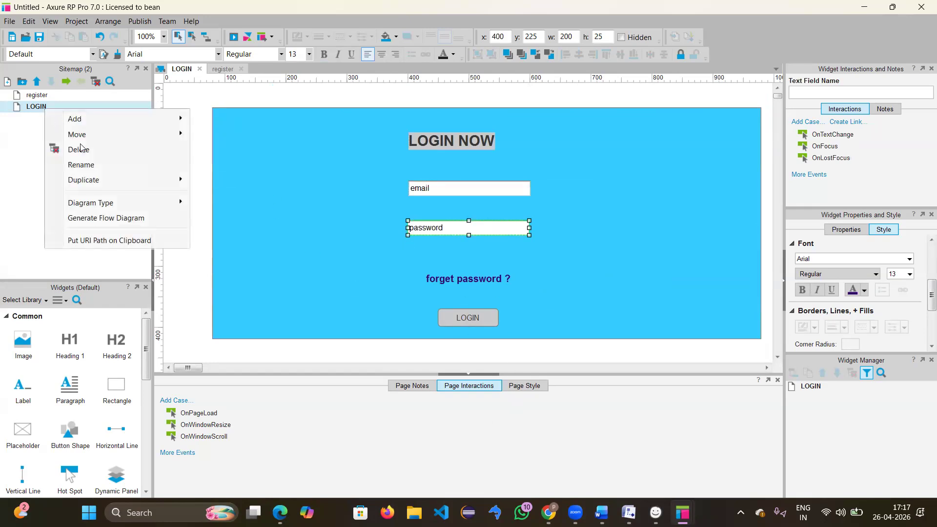
{"action": "mouse_move", "coordinate": [98, 181]}
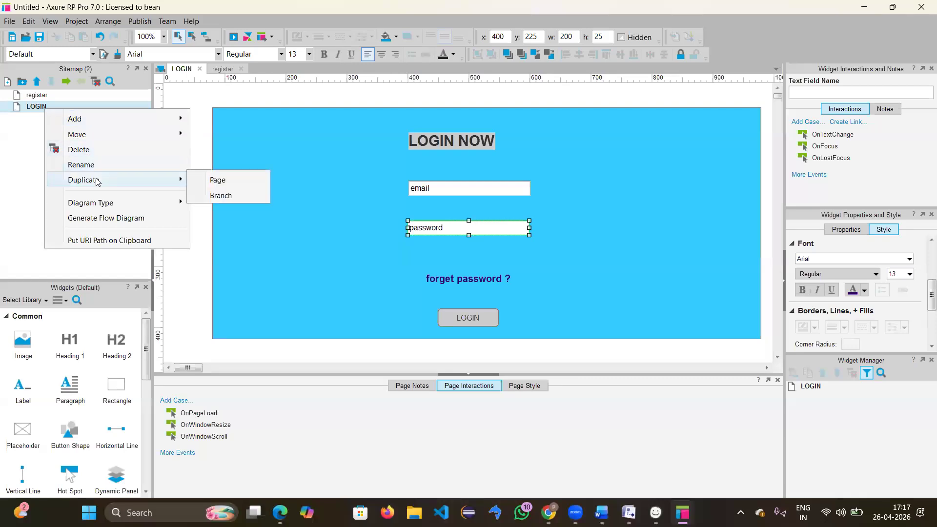
{"action": "left_click", "coordinate": [209, 179]}
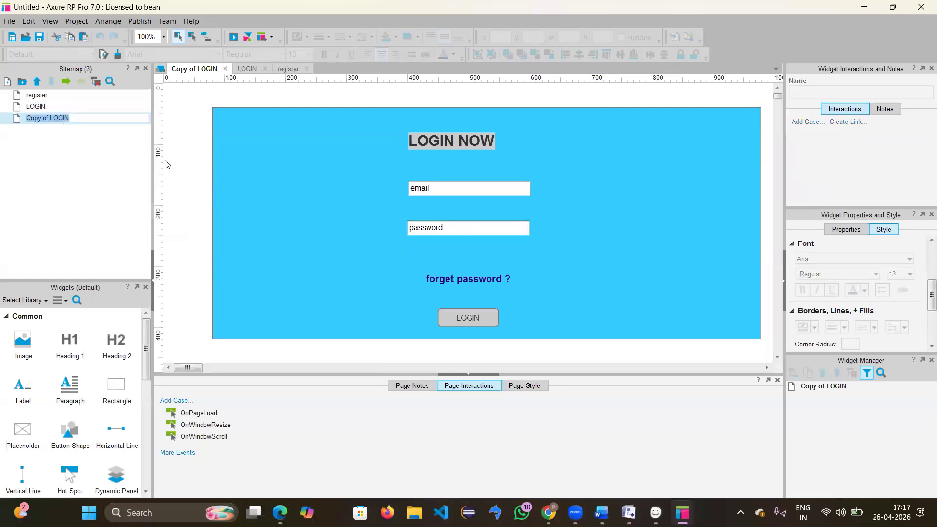
{"action": "left_click", "coordinate": [76, 119]}
{"action": "key", "text": "BackSpace"}
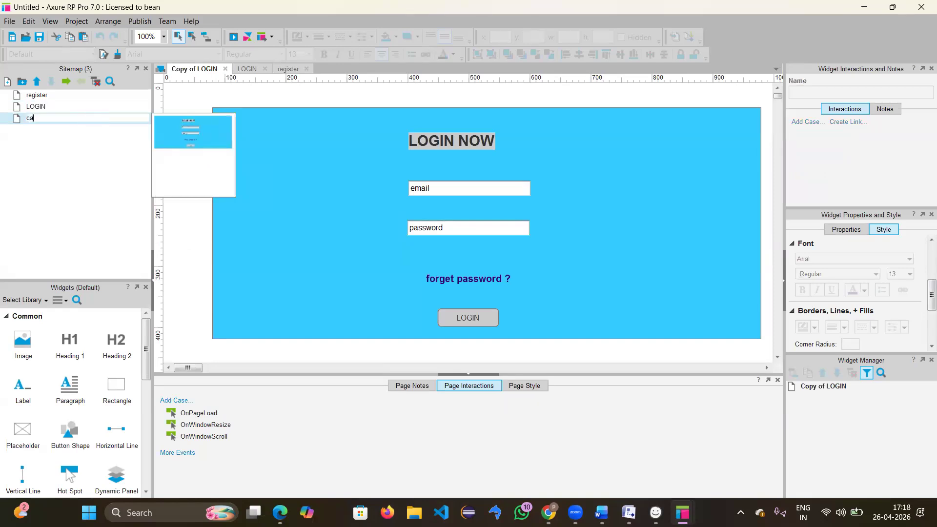
{"action": "key", "text": "Return"}
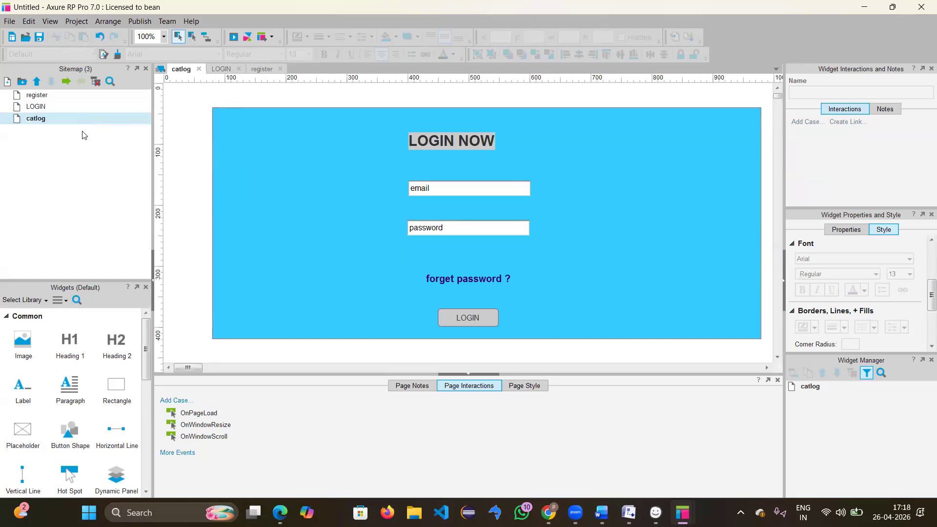
{"action": "left_click", "coordinate": [352, 157]}
Step: Empty the LOGIN NOW heading and delete the email and password fields
{"action": "double_click", "coordinate": [464, 149]}
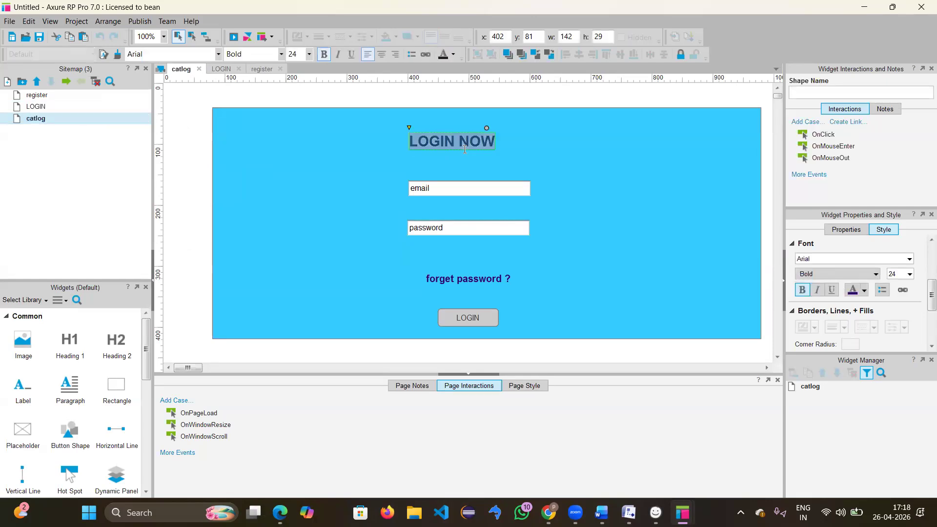
{"action": "key", "text": "BackSpace"}
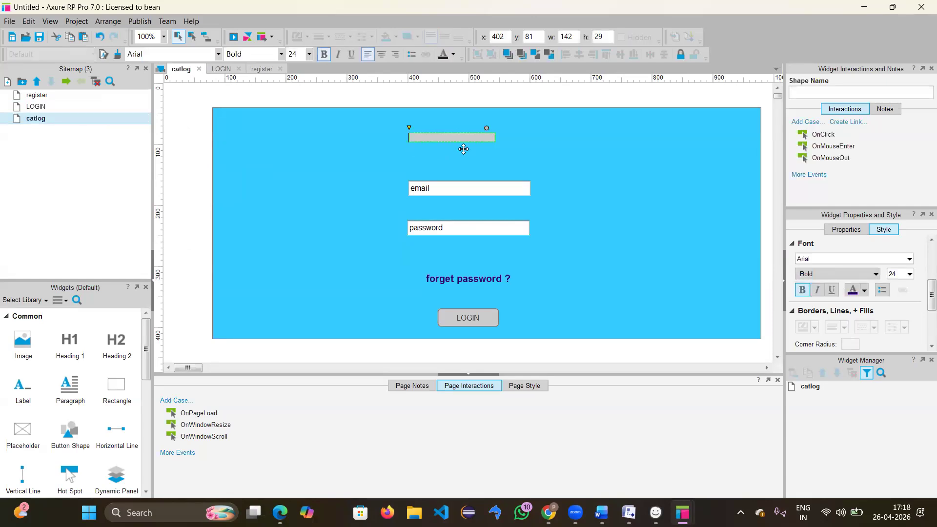
{"action": "key", "text": "Escape"}
{"action": "left_click", "coordinate": [468, 190]}
{"action": "key", "text": "Delete"}
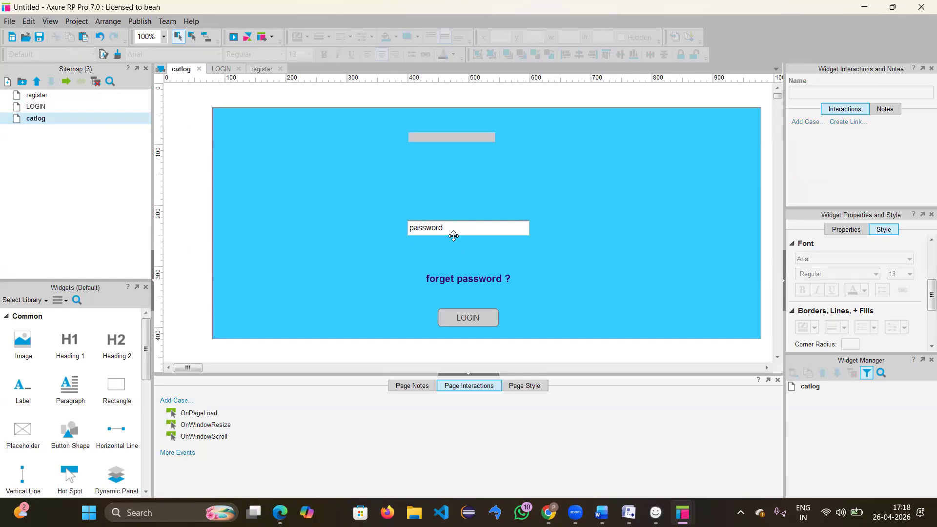
{"action": "left_click", "coordinate": [453, 232]}
{"action": "key", "text": "Delete"}
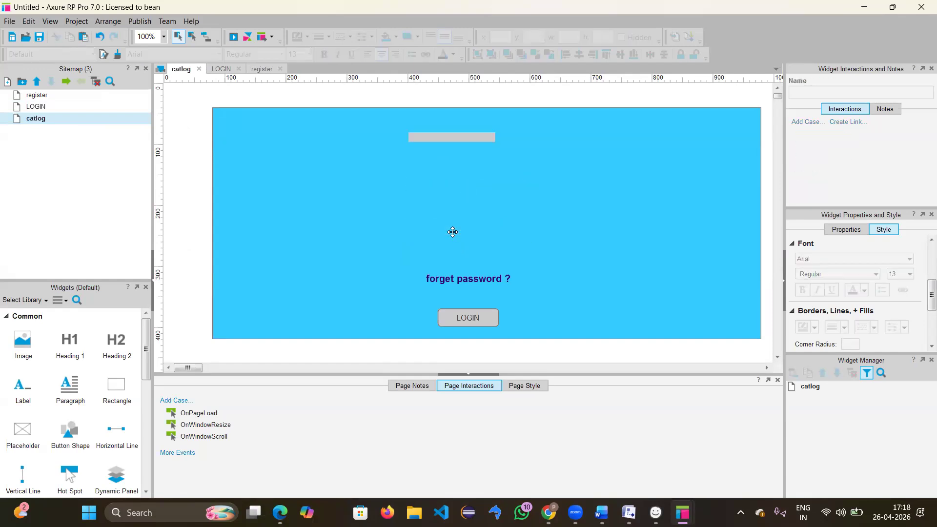
Step: Delete the forget password label and the leftover grey text field
{"action": "left_click", "coordinate": [461, 283]}
{"action": "left_click", "coordinate": [461, 280]}
{"action": "key", "text": "Delete"}
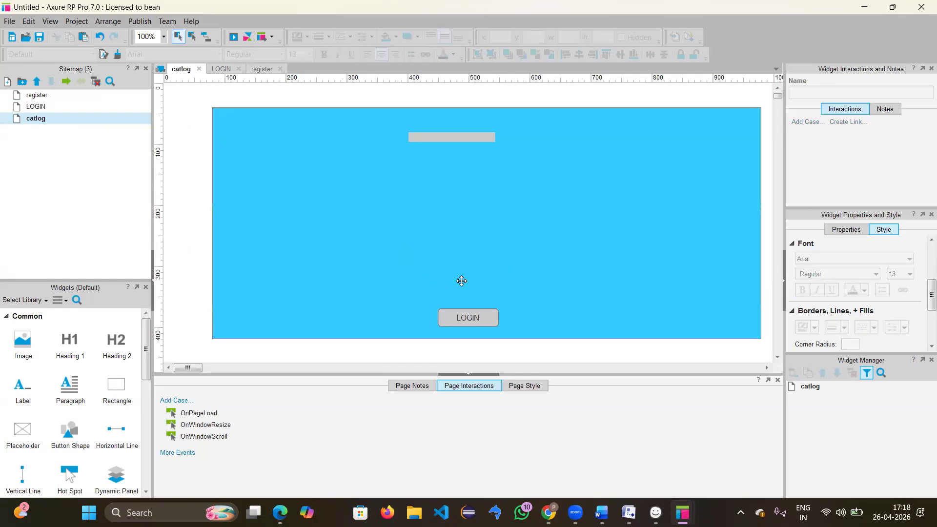
{"action": "left_click", "coordinate": [448, 139]}
{"action": "key", "text": "Delete"}
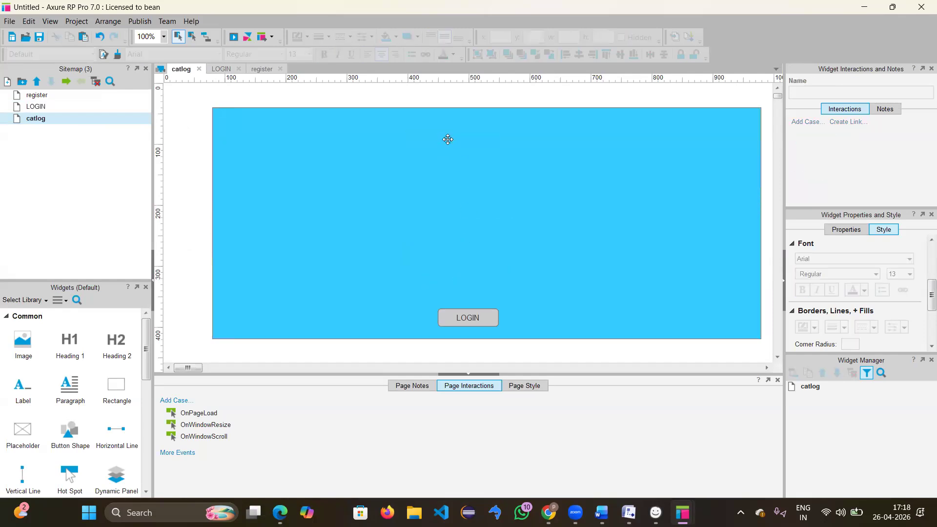
Step: Add an image loaded with the mango picture, shrunk to 140×100
{"action": "left_click_drag", "start_coordinate": [23, 344], "coordinate": [281, 176]}
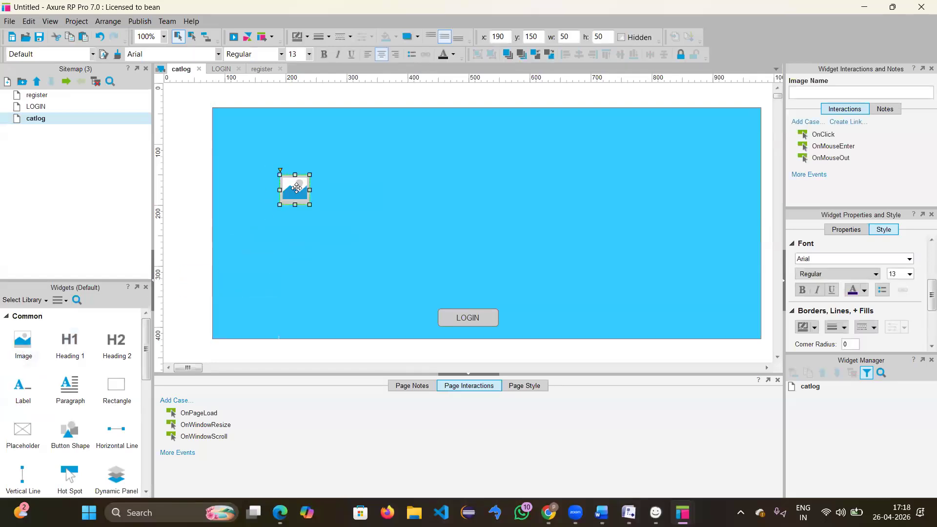
{"action": "double_click", "coordinate": [298, 191]}
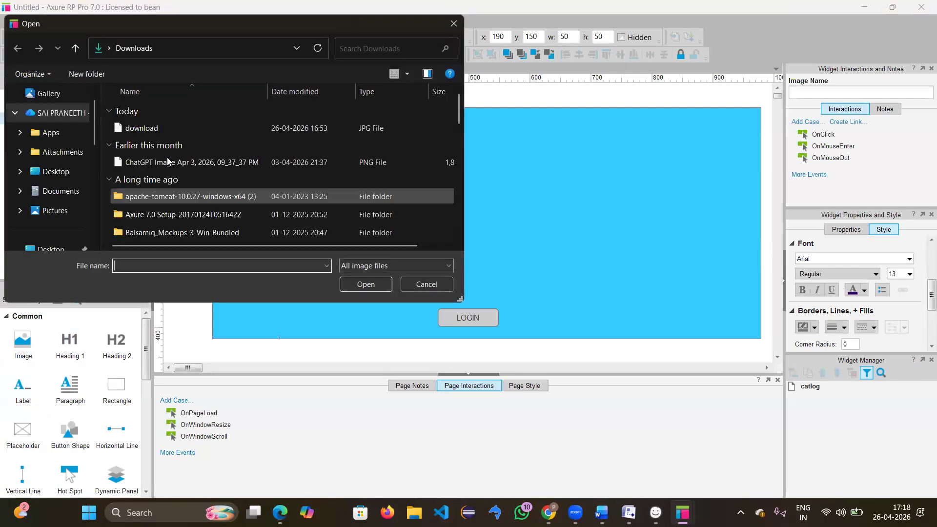
{"action": "double_click", "coordinate": [150, 128]}
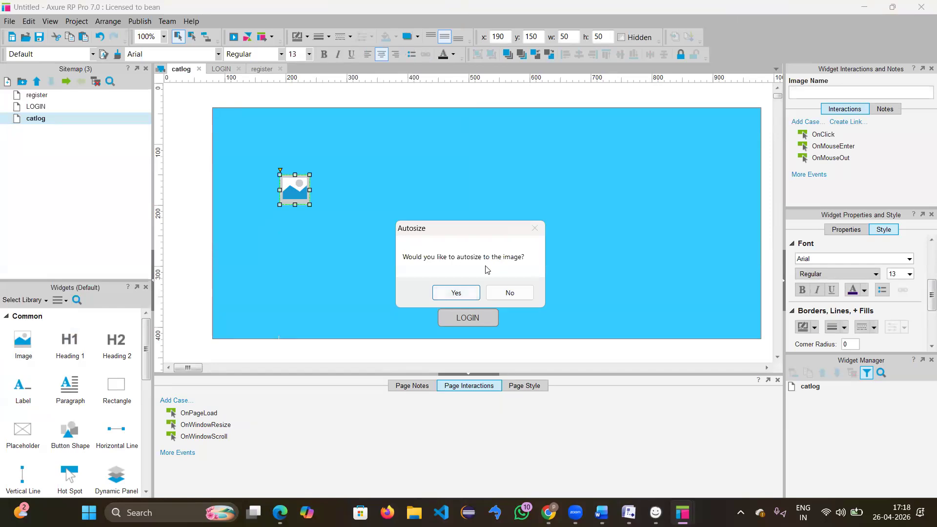
{"action": "left_click", "coordinate": [456, 293]}
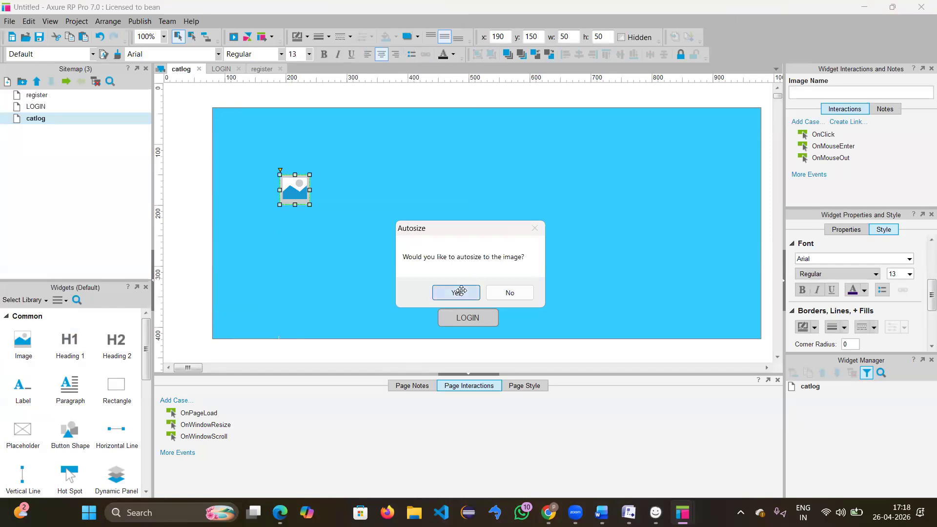
{"action": "left_click_drag", "start_coordinate": [417, 308], "coordinate": [366, 234]}
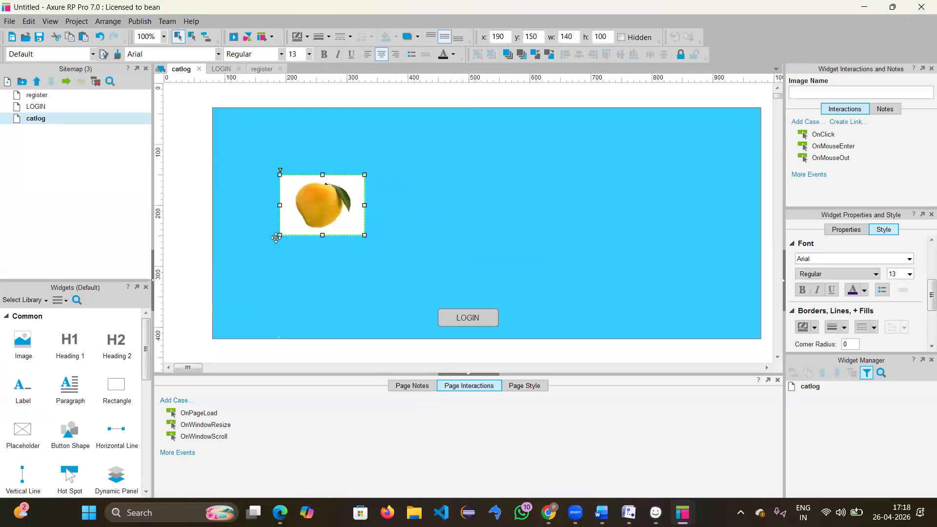
{"action": "left_click", "coordinate": [432, 245]}
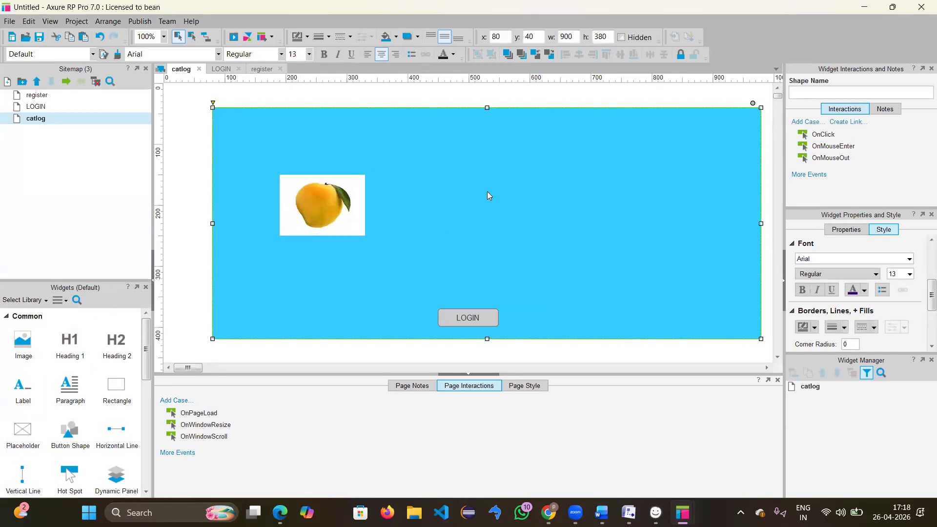
Step: Paste the apple picture, place it on the right and shrink it to 130×95
{"action": "key", "text": "super+v"}
{"action": "scroll", "coordinate": [796, 412], "scroll_direction": "down", "scroll_amount": 3}
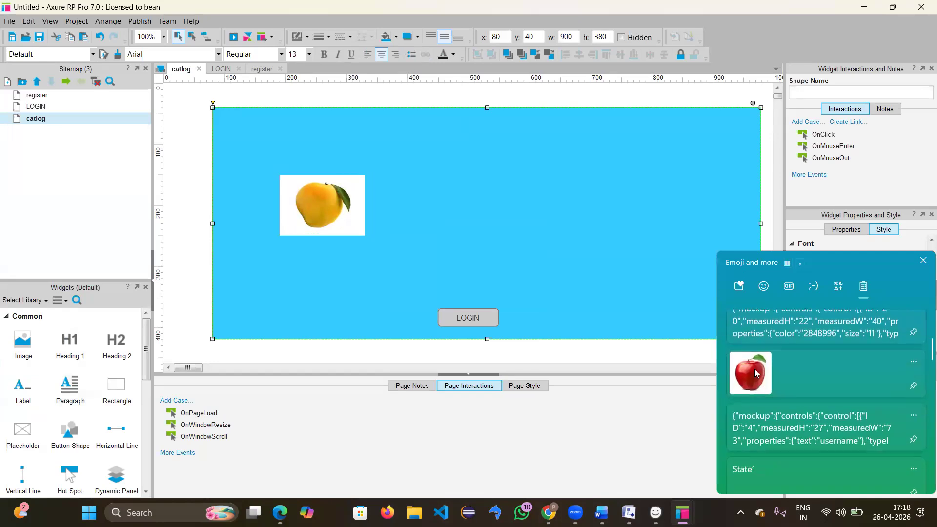
{"action": "left_click", "coordinate": [801, 386]}
{"action": "left_click_drag", "start_coordinate": [636, 238], "coordinate": [636, 239]}
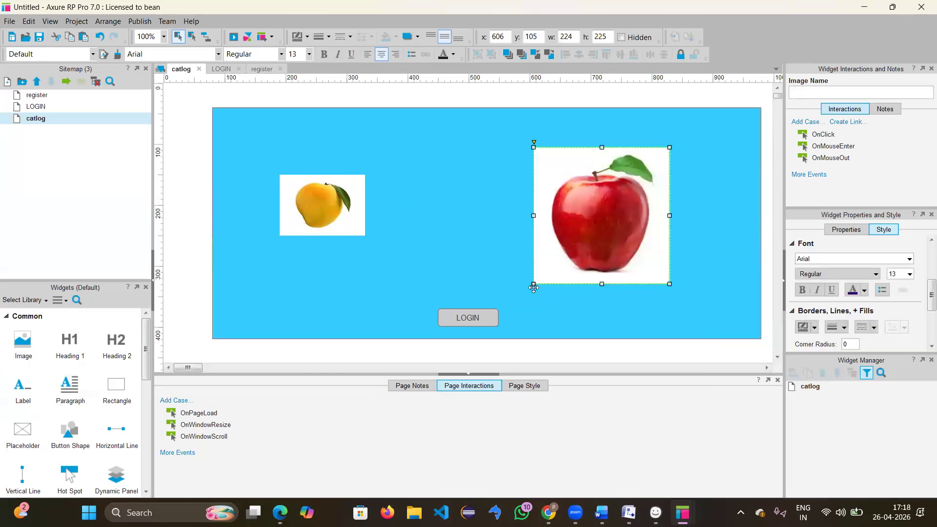
{"action": "left_click_drag", "start_coordinate": [536, 286], "coordinate": [530, 285]}
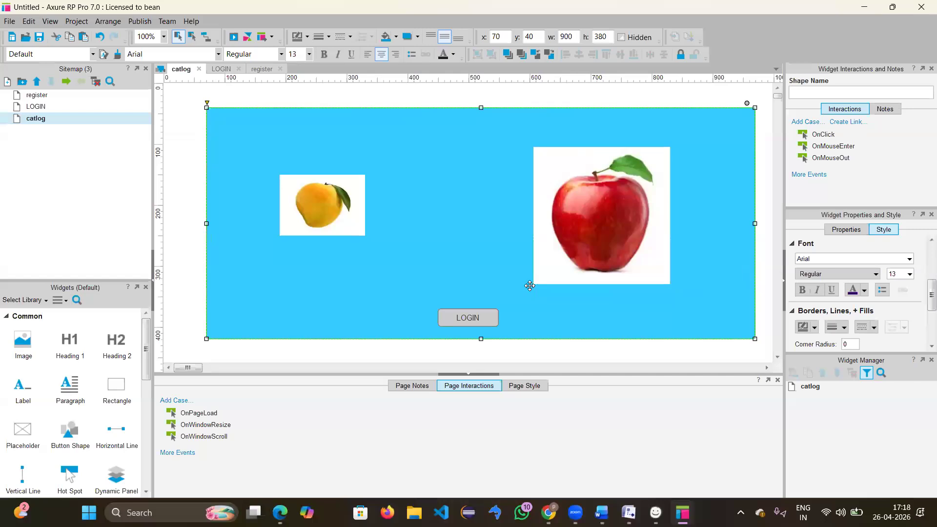
{"action": "left_click", "coordinate": [545, 273]}
{"action": "left_click", "coordinate": [534, 286]}
{"action": "left_click", "coordinate": [533, 286]}
{"action": "left_click", "coordinate": [550, 261]}
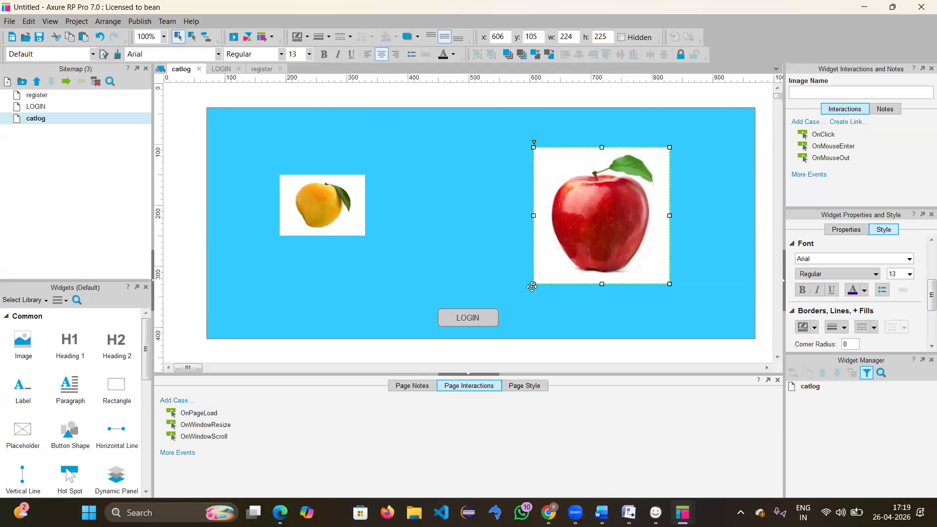
{"action": "left_click", "coordinate": [533, 284]}
{"action": "left_click_drag", "start_coordinate": [533, 284], "coordinate": [518, 219]}
Step: Add a text field reading 'mango' next to the mango image
{"action": "left_click", "coordinate": [459, 204]}
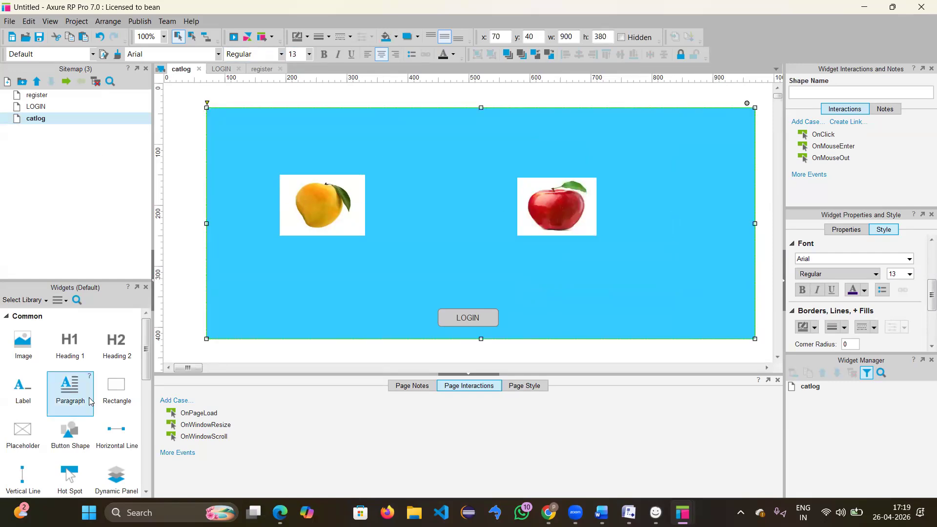
{"action": "scroll", "coordinate": [81, 371], "scroll_direction": "down", "scroll_amount": 3}
{"action": "scroll", "coordinate": [81, 371], "scroll_direction": "up", "scroll_amount": 2}
{"action": "scroll", "coordinate": [82, 371], "scroll_direction": "down", "scroll_amount": 5}
{"action": "left_click_drag", "start_coordinate": [23, 400], "coordinate": [372, 173]}
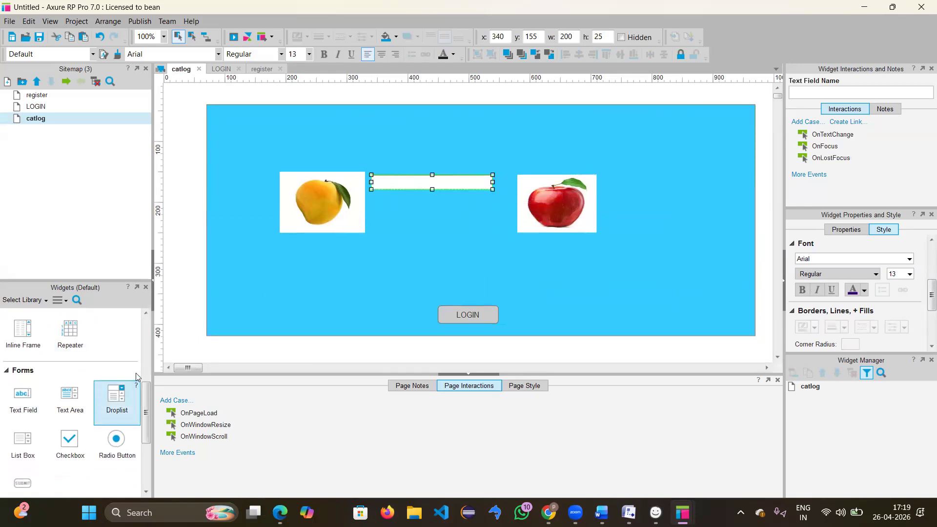
{"action": "type", "text": "ma"}
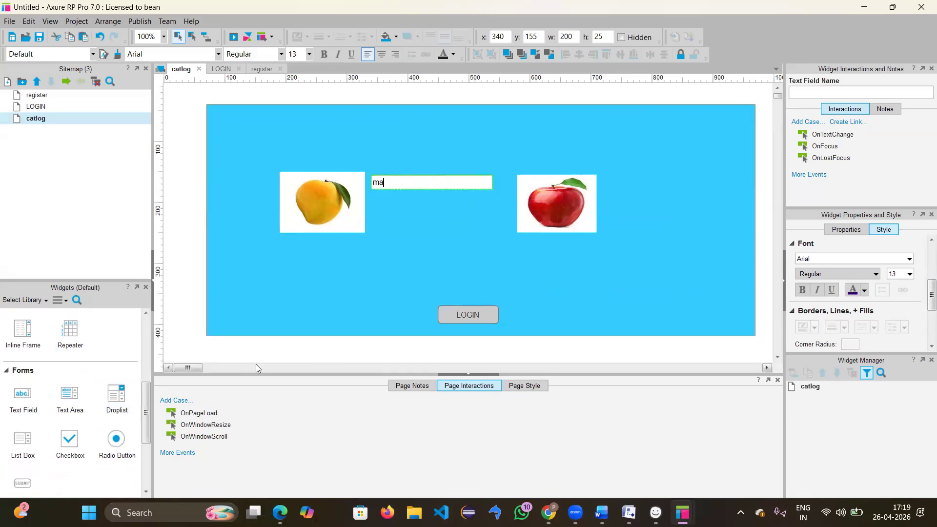
{"action": "type", "text": "ngo"}
{"action": "left_click", "coordinate": [365, 220]}
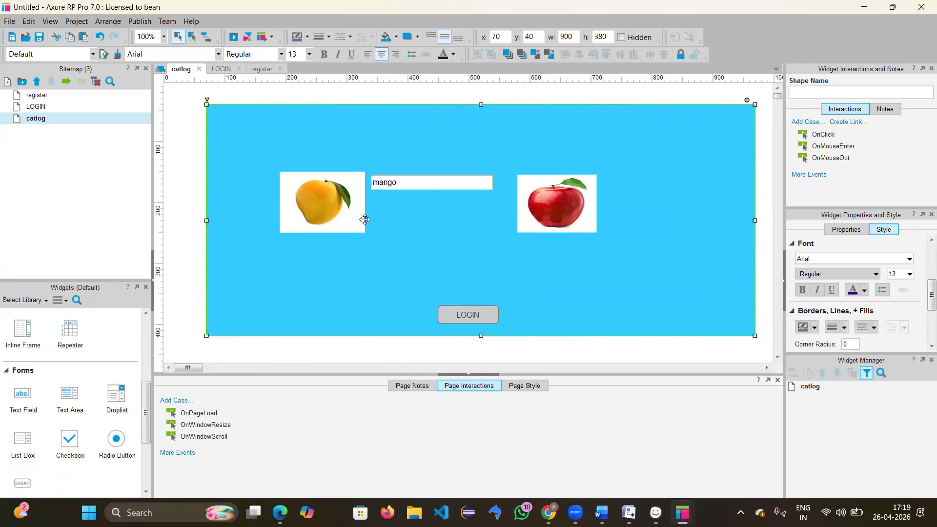
Step: Arrange the mango image, mango field and apple closer together, undoing an accidental paste
{"action": "mouse_move", "coordinate": [332, 206]}
{"action": "left_mouse_down"}
{"action": "mouse_move", "coordinate": [299, 210]}
{"action": "mouse_move", "coordinate": [335, 208]}
{"action": "left_mouse_up"}
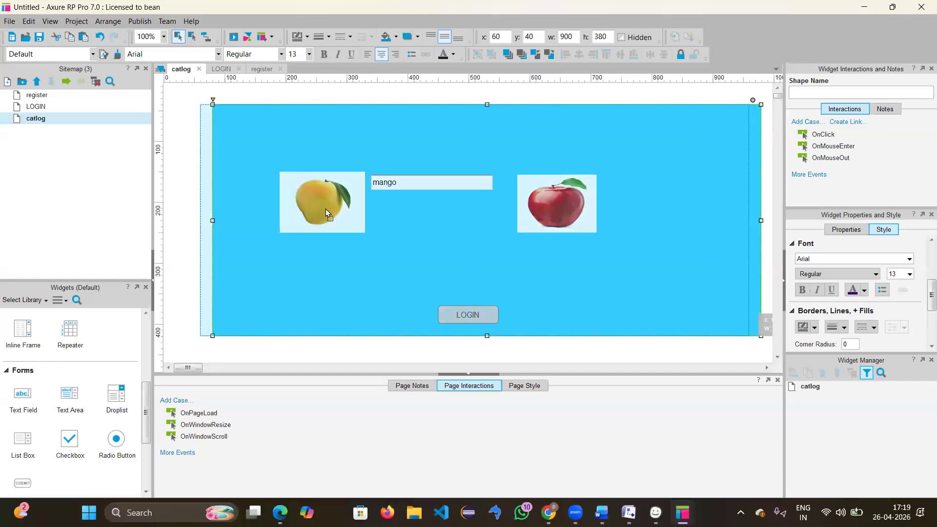
{"action": "left_click", "coordinate": [335, 209]}
{"action": "left_click_drag", "start_coordinate": [335, 208], "coordinate": [298, 209]}
{"action": "left_click_drag", "start_coordinate": [394, 186], "coordinate": [364, 184]}
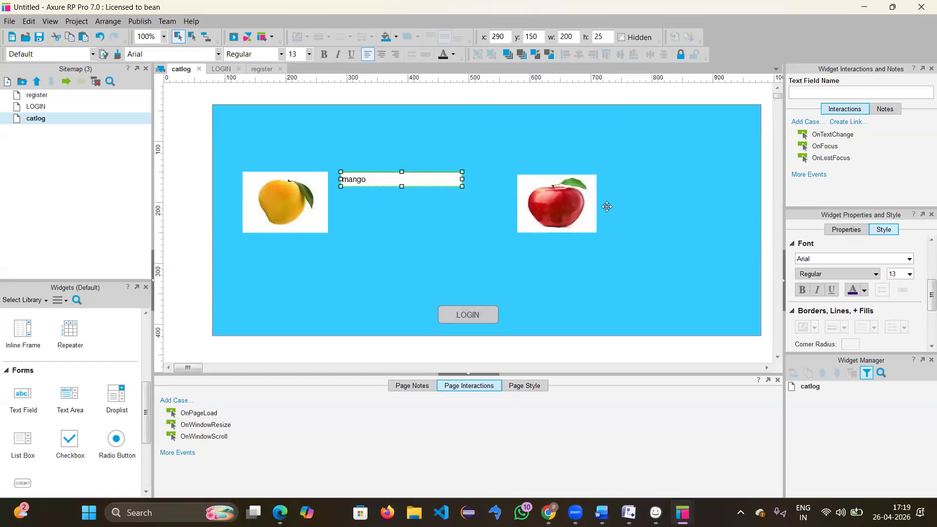
{"action": "left_click_drag", "start_coordinate": [550, 200], "coordinate": [513, 201]}
{"action": "left_click", "coordinate": [374, 184]}
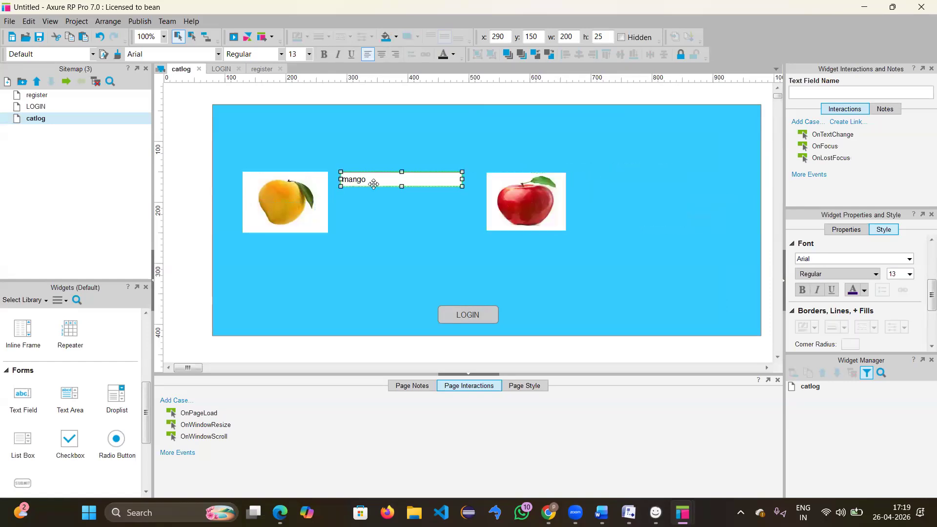
{"action": "key", "text": "ctrl+v"}
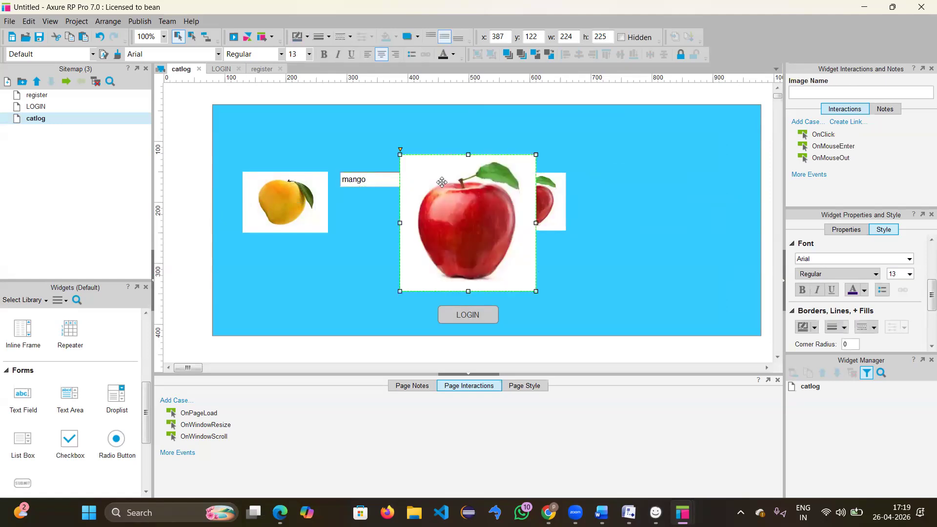
{"action": "key", "text": "ctrl+z"}
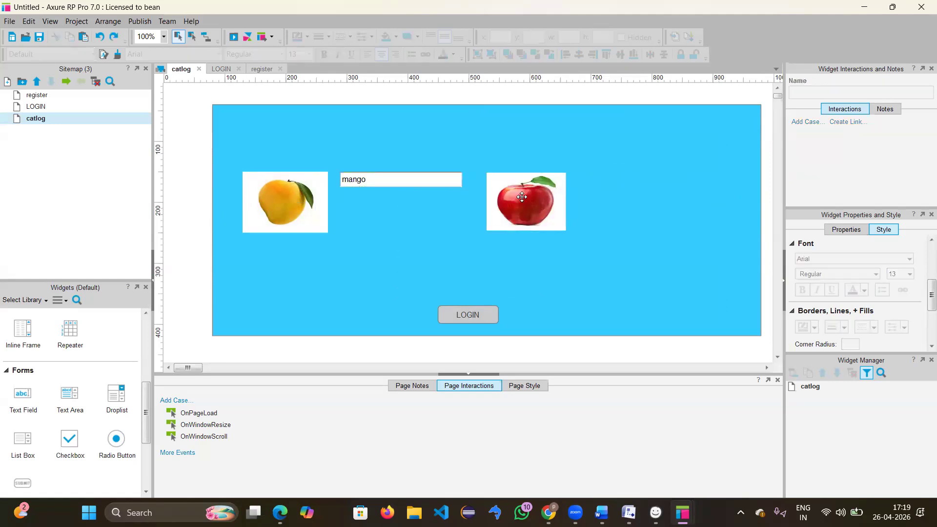
{"action": "left_click", "coordinate": [402, 176]}
Step: Copy and paste the mango text field, placing one copy right of the apple image reading 'apple'
{"action": "right_click", "coordinate": [402, 176]}
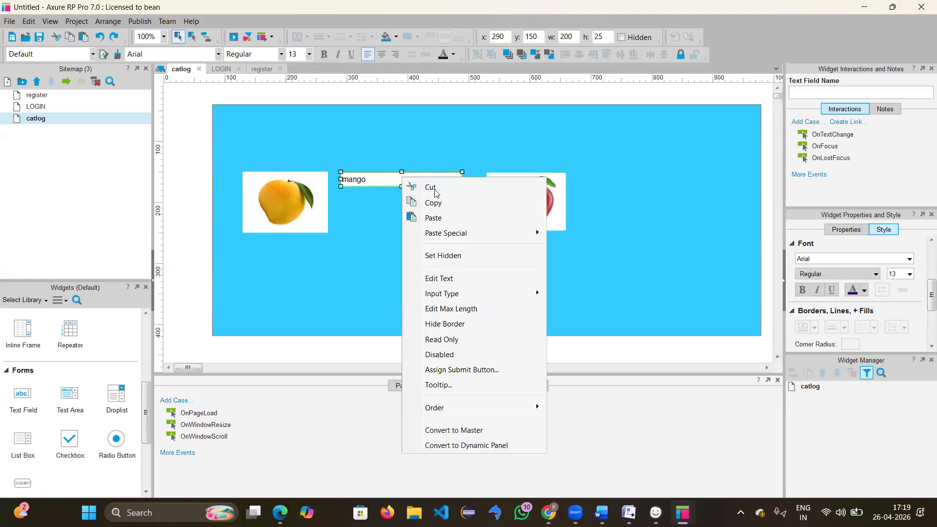
{"action": "left_click", "coordinate": [446, 199]}
{"action": "left_click", "coordinate": [628, 202]}
{"action": "key", "text": "ctrl+v"}
{"action": "key", "text": "ctrl+v"}
{"action": "key", "text": "ctrl+v"}
{"action": "key", "text": "ctrl+v"}
{"action": "left_click_drag", "start_coordinate": [439, 205], "coordinate": [666, 183]}
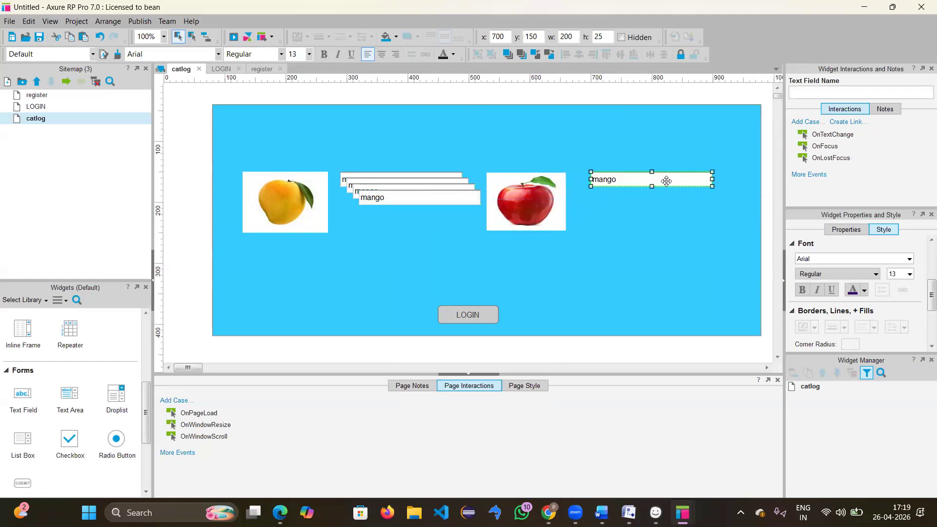
{"action": "double_click", "coordinate": [643, 181]}
{"action": "type", "text": "apple"}
{"action": "key", "text": "Escape"}
Step: Move another mango field copy below the apple field and change its text to 'price'
{"action": "left_click_drag", "start_coordinate": [421, 202], "coordinate": [650, 207]}
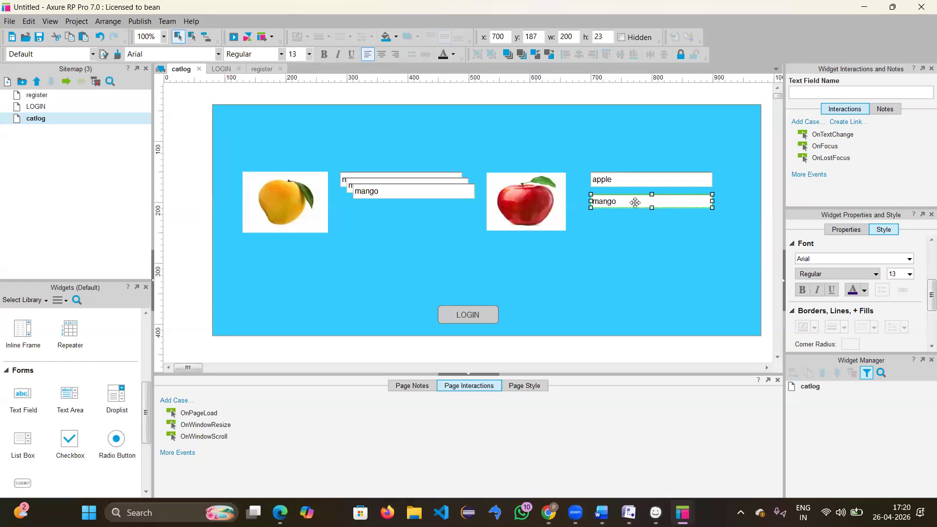
{"action": "double_click", "coordinate": [636, 203]}
{"action": "key", "text": "BackSpace"}
{"action": "left_click", "coordinate": [588, 224]}
{"action": "mouse_move", "coordinate": [395, 195]}
{"action": "left_mouse_down"}
{"action": "mouse_move", "coordinate": [385, 224]}
{"action": "mouse_move", "coordinate": [385, 194]}
{"action": "mouse_move", "coordinate": [395, 195]}
{"action": "left_mouse_up"}
{"action": "scroll", "coordinate": [83, 415], "scroll_direction": "down", "scroll_amount": 3}
{"action": "scroll", "coordinate": [83, 424], "scroll_direction": "up", "scroll_amount": 8}
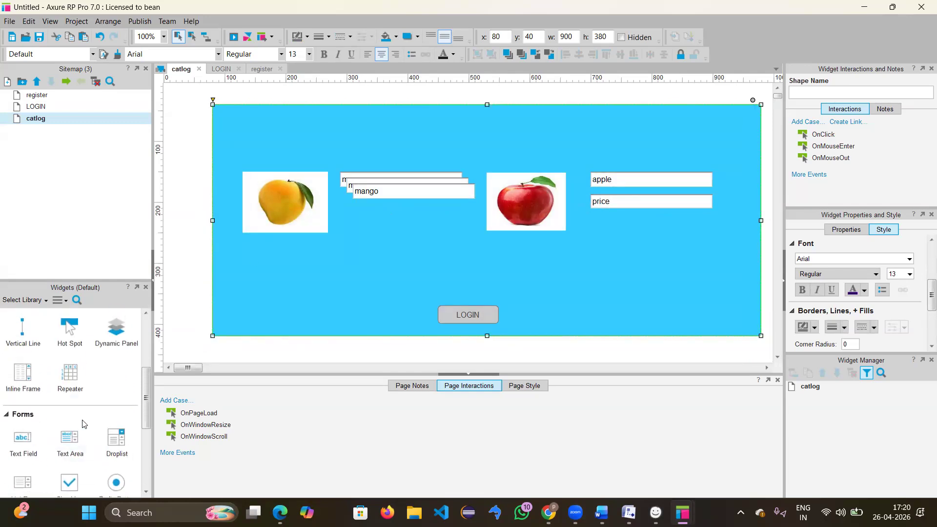
{"action": "scroll", "coordinate": [83, 424], "scroll_direction": "up", "scroll_amount": 3}
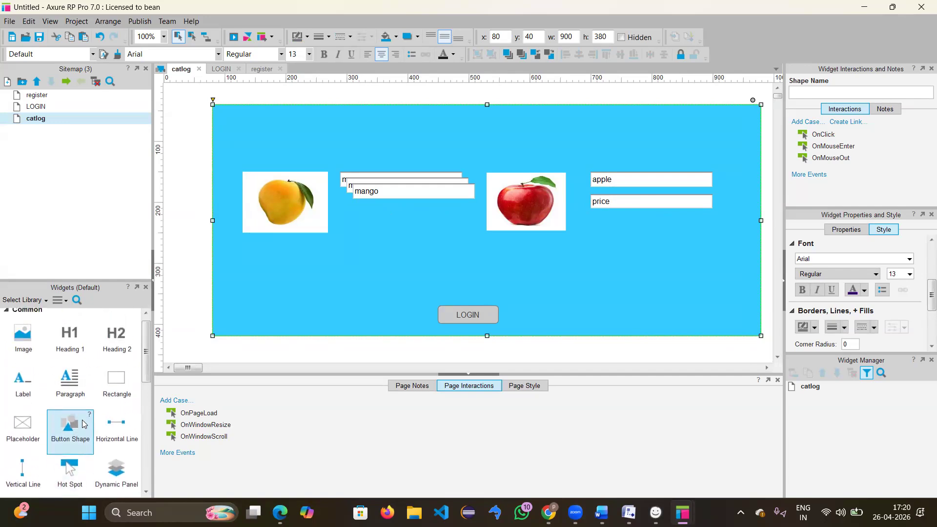
{"action": "scroll", "coordinate": [83, 423], "scroll_direction": "down", "scroll_amount": 10}
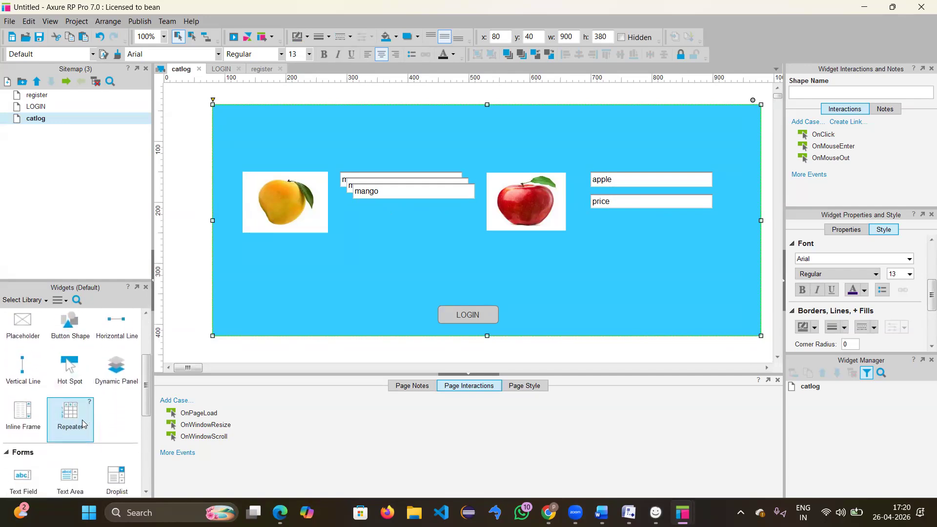
{"action": "scroll", "coordinate": [83, 423], "scroll_direction": "down", "scroll_amount": 2}
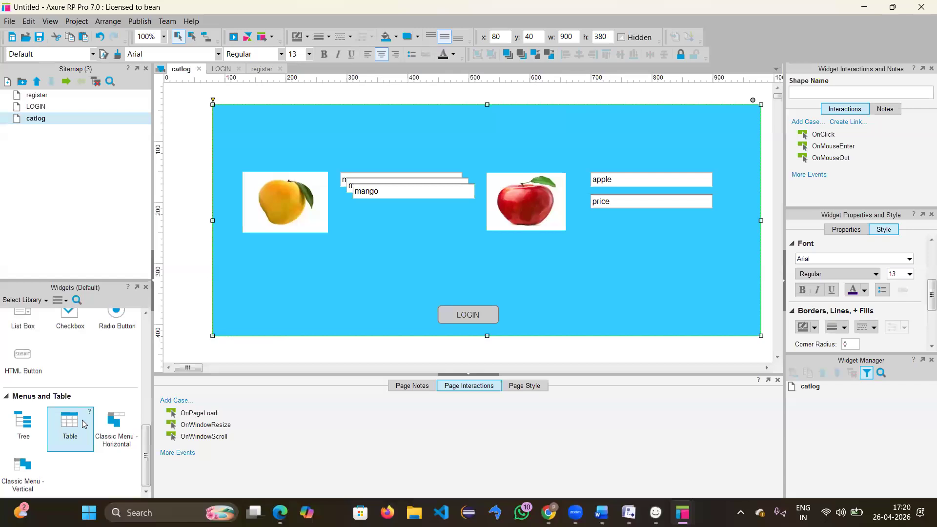
{"action": "scroll", "coordinate": [97, 366], "scroll_direction": "up", "scroll_amount": 4}
{"action": "scroll", "coordinate": [98, 366], "scroll_direction": "up", "scroll_amount": 3}
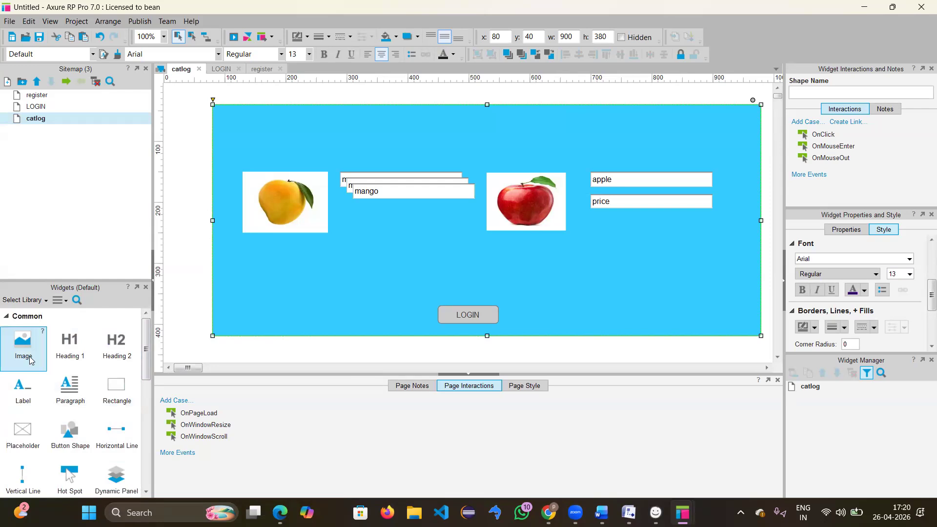
{"action": "scroll", "coordinate": [73, 434], "scroll_direction": "down", "scroll_amount": 3}
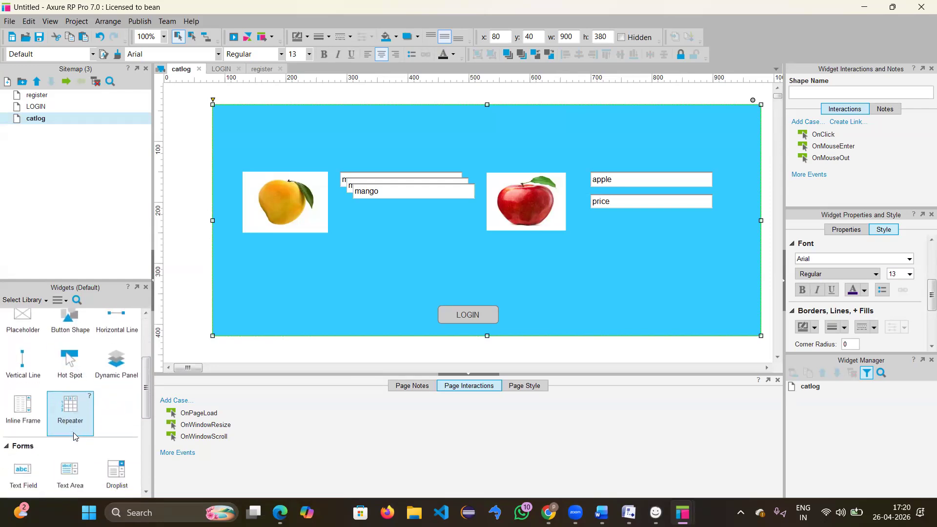
Step: Move a copied text field under the price field beside the apple and change its text to 'quantity'
{"action": "scroll", "coordinate": [73, 436], "scroll_direction": "down", "scroll_amount": 2}
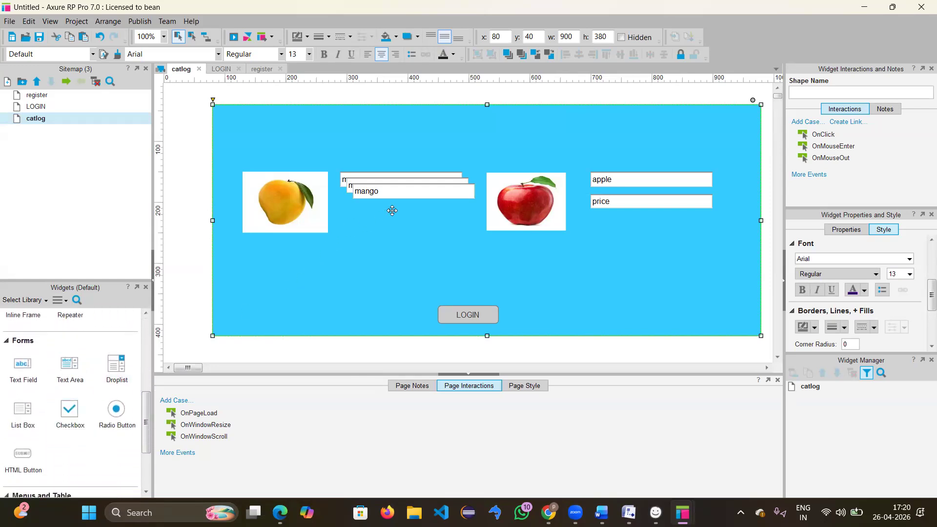
{"action": "left_click_drag", "start_coordinate": [428, 200], "coordinate": [634, 225]}
{"action": "left_click", "coordinate": [397, 192]}
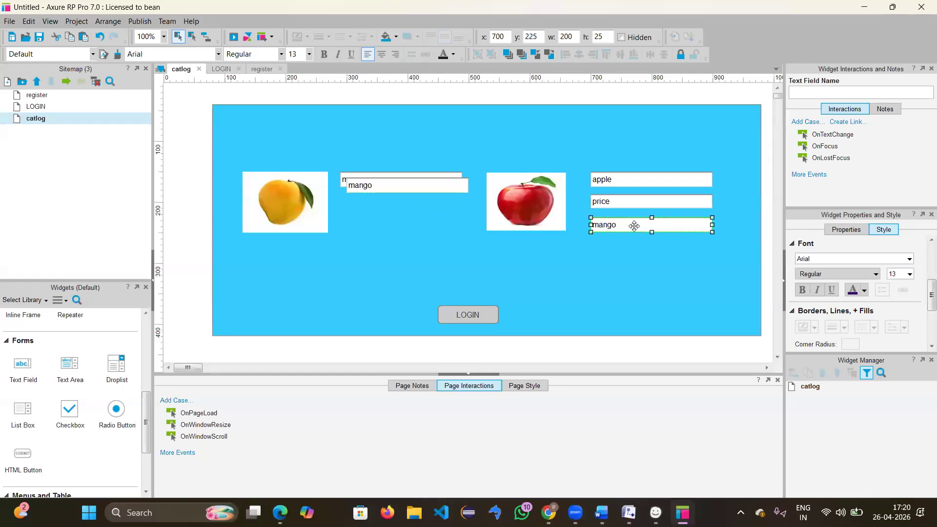
{"action": "double_click", "coordinate": [634, 225]}
{"action": "key", "text": "BackSpace"}
{"action": "left_click", "coordinate": [345, 299]}
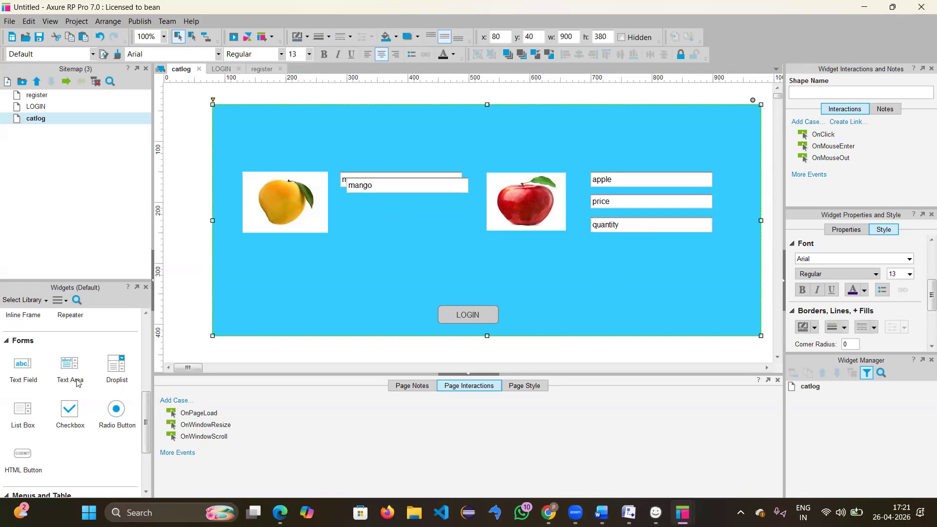
{"action": "scroll", "coordinate": [61, 387], "scroll_direction": "up", "scroll_amount": 2}
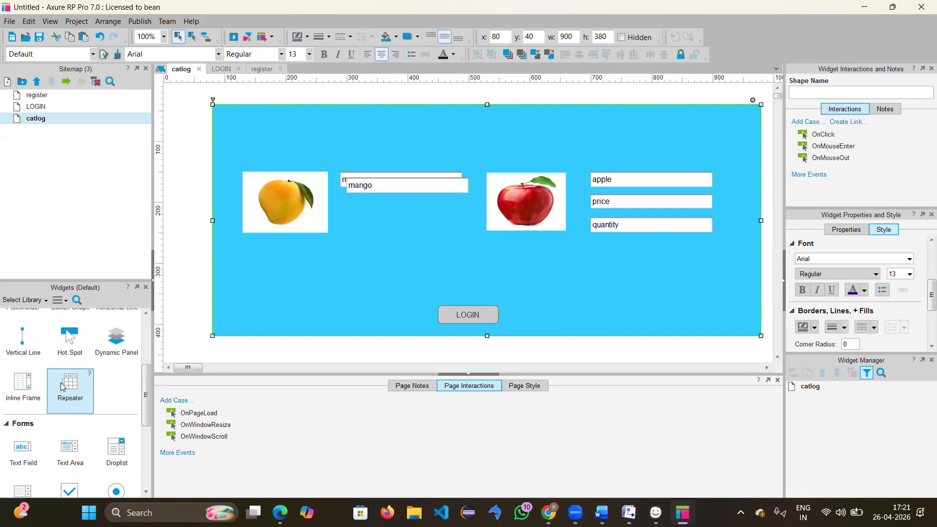
{"action": "scroll", "coordinate": [62, 387], "scroll_direction": "down", "scroll_amount": 6}
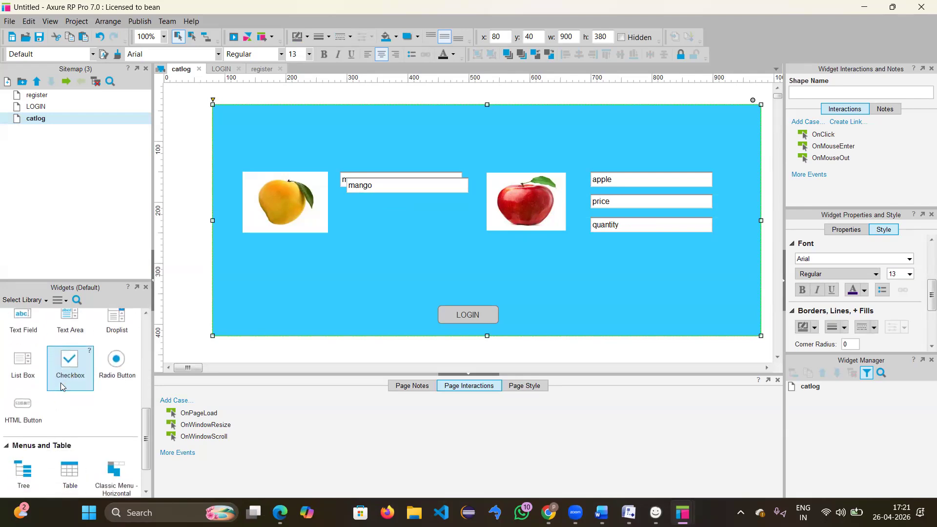
{"action": "scroll", "coordinate": [61, 387], "scroll_direction": "up", "scroll_amount": 6}
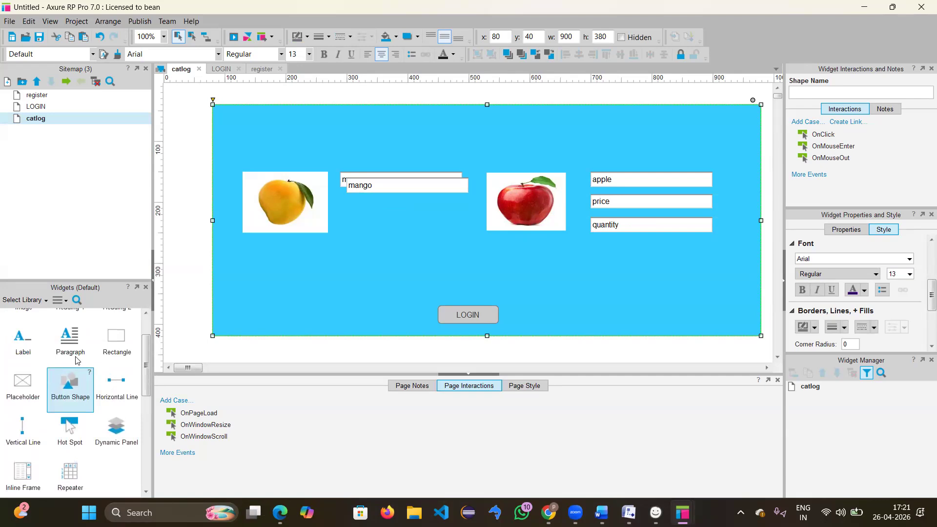
{"action": "scroll", "coordinate": [69, 371], "scroll_direction": "up", "scroll_amount": 3}
{"action": "scroll", "coordinate": [78, 361], "scroll_direction": "down", "scroll_amount": 8}
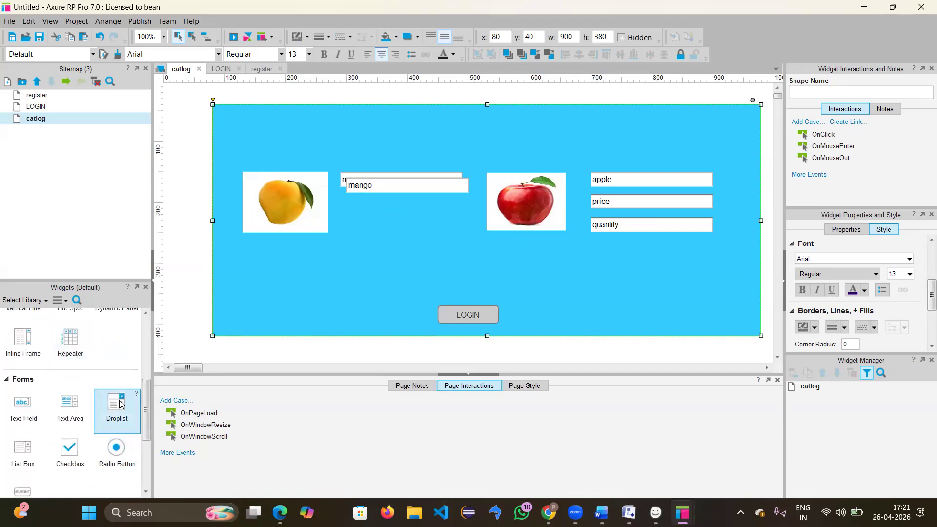
Step: Replace the apple's quantity text field with a Droplist widget under the price field
{"action": "left_click_drag", "start_coordinate": [119, 404], "coordinate": [595, 249]}
{"action": "left_click", "coordinate": [610, 227]}
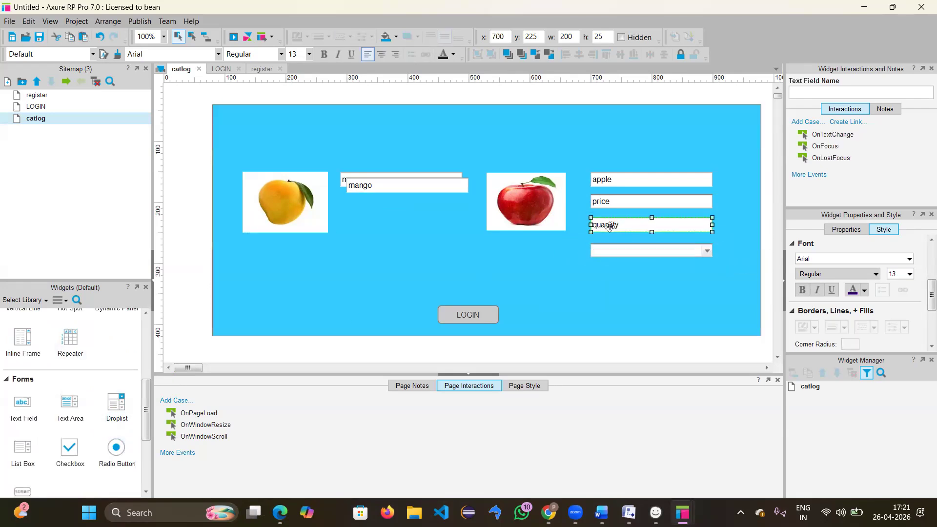
{"action": "key", "text": "Delete"}
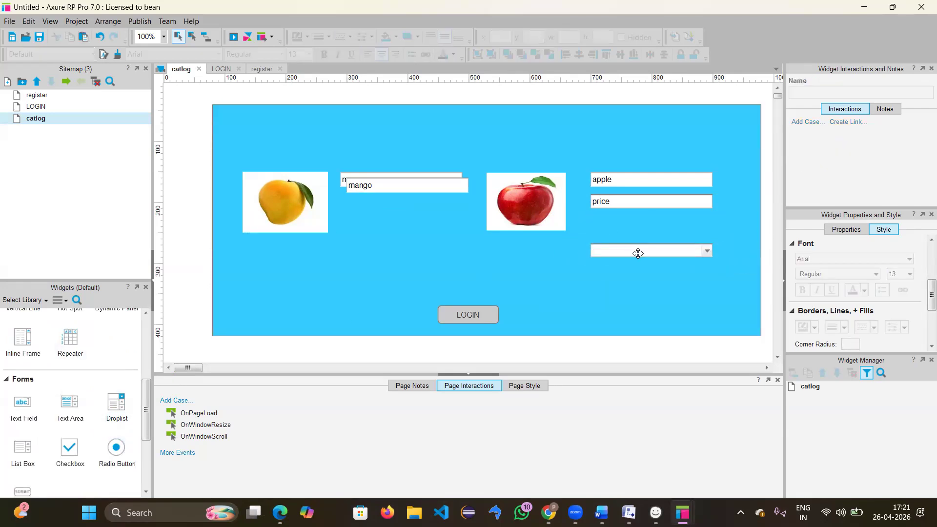
{"action": "left_click_drag", "start_coordinate": [641, 246], "coordinate": [639, 229]}
Step: Give the droplist the options quantity and 1 through 8, with quantity selected by default
{"action": "double_click", "coordinate": [619, 222]}
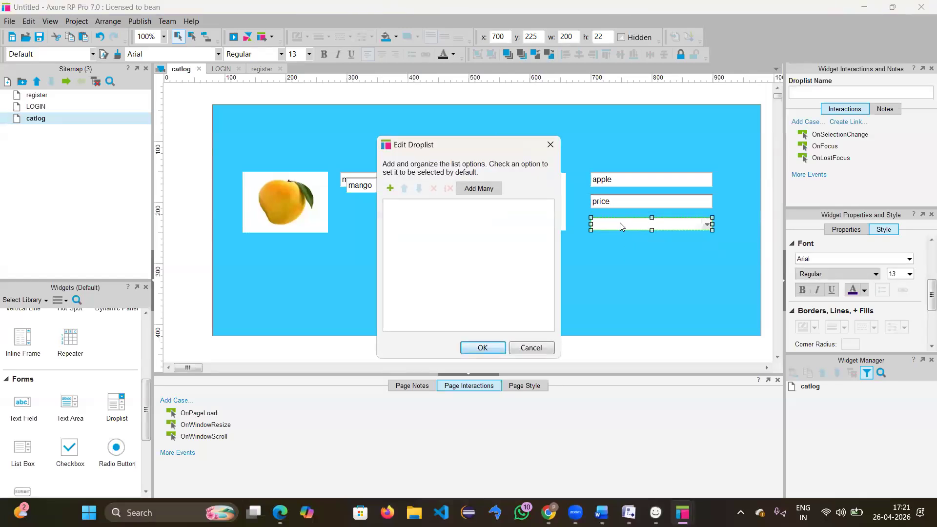
{"action": "left_click", "coordinate": [488, 192]}
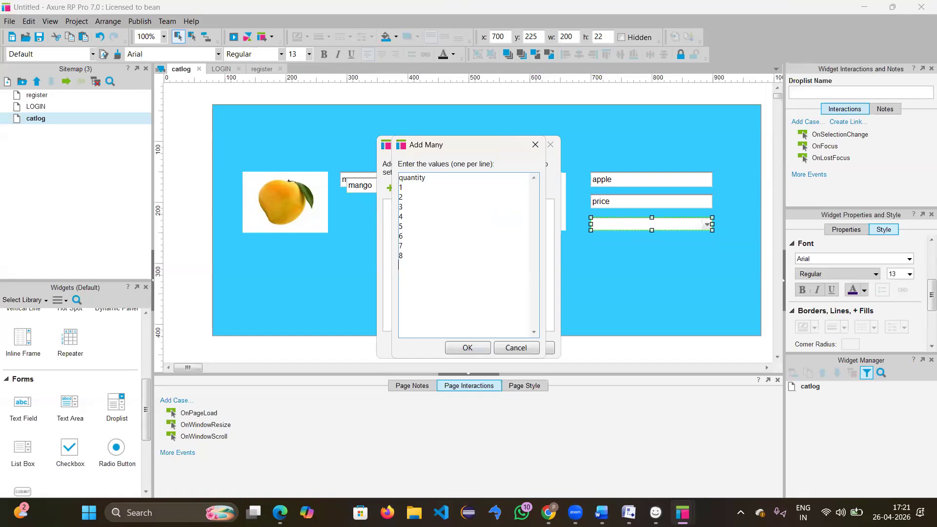
{"action": "left_click", "coordinate": [473, 346]}
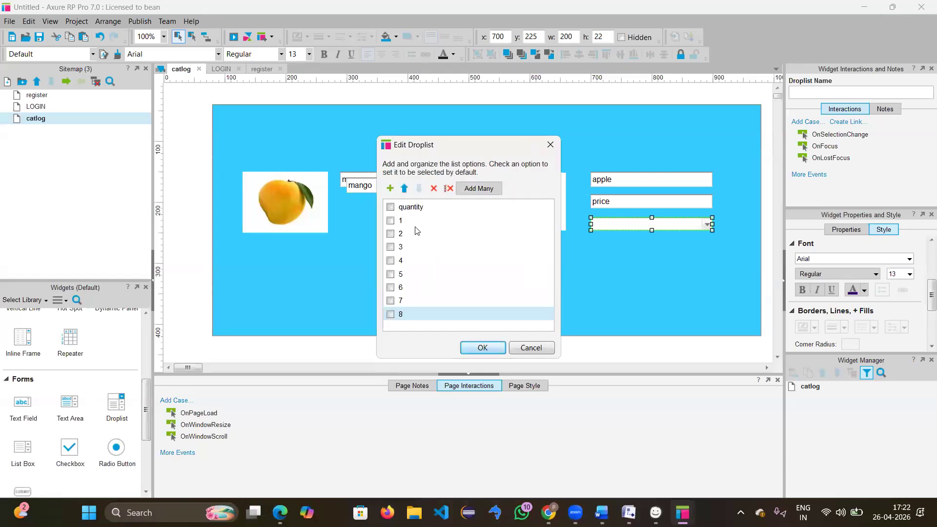
{"action": "left_click", "coordinate": [391, 207]}
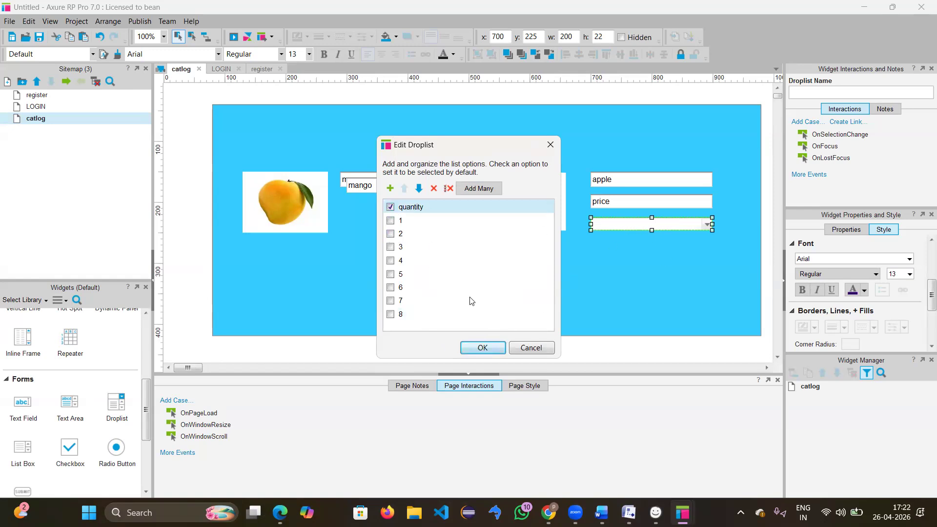
{"action": "left_click", "coordinate": [483, 347]}
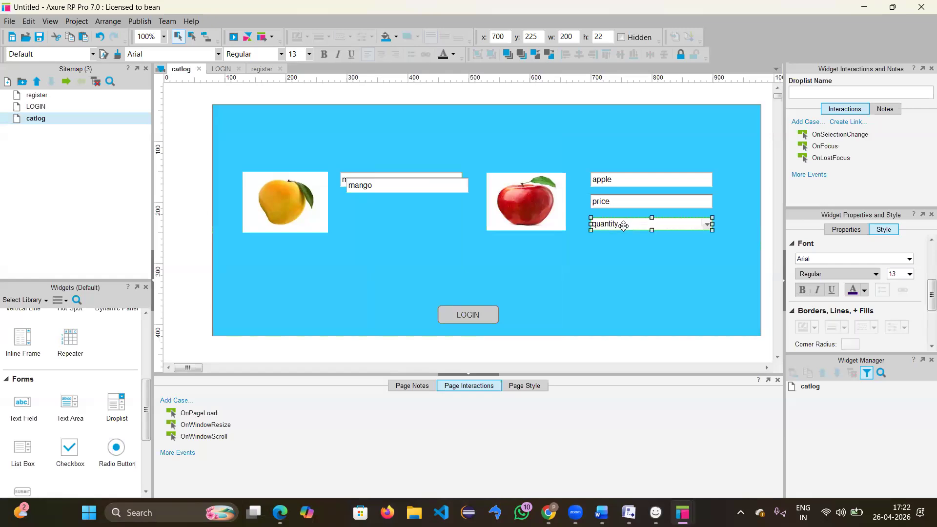
{"action": "left_click", "coordinate": [361, 231]}
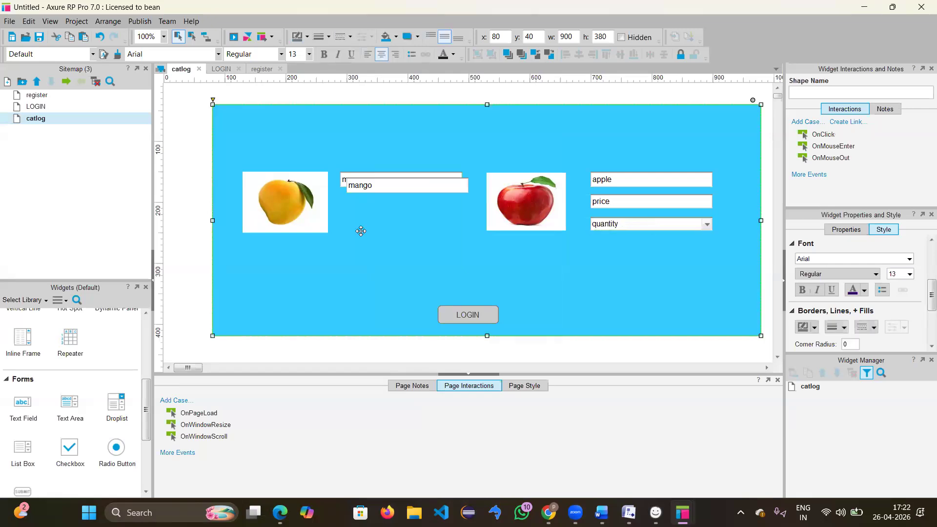
Step: Paste the quantity droplist under mango, rename the duplicate mango field 'price', and align the droplist beneath it
{"action": "key", "text": "ctrl+v"}
{"action": "left_click_drag", "start_coordinate": [645, 232], "coordinate": [393, 232]}
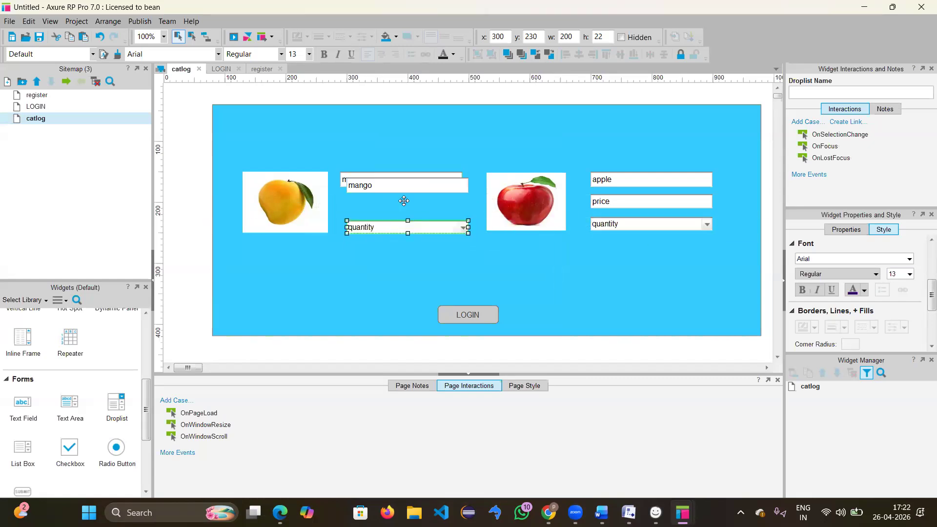
{"action": "left_click_drag", "start_coordinate": [406, 194], "coordinate": [403, 208]}
{"action": "double_click", "coordinate": [392, 207]}
{"action": "key", "text": "BackSpace"}
{"action": "type", "text": "price"}
{"action": "left_click", "coordinate": [375, 235]}
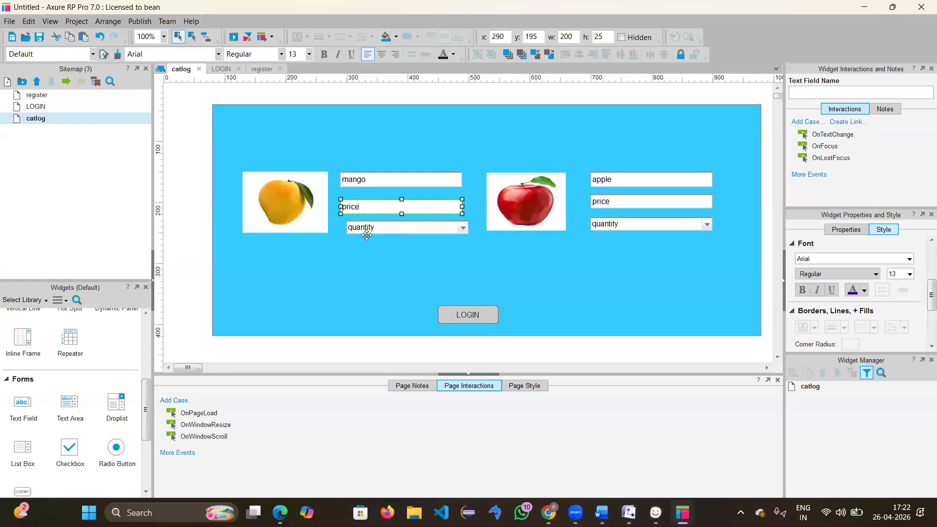
{"action": "mouse_move", "coordinate": [388, 233]}
{"action": "left_mouse_down"}
{"action": "mouse_move", "coordinate": [376, 233]}
{"action": "mouse_move", "coordinate": [382, 240]}
{"action": "left_mouse_up"}
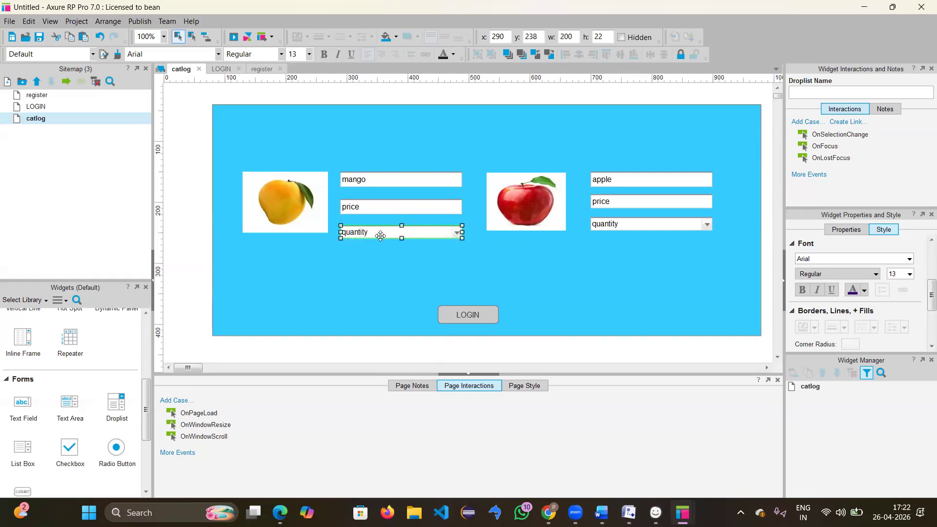
{"action": "left_click", "coordinate": [561, 276]}
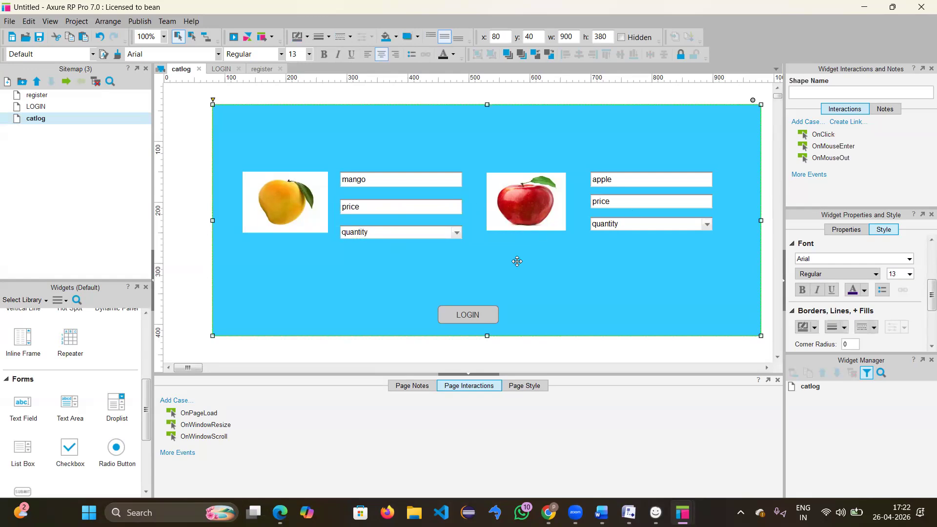
Step: Change the catlog page's bottom LOGIN button label to 'add to cart'
{"action": "scroll", "coordinate": [80, 378], "scroll_direction": "up", "scroll_amount": 3}
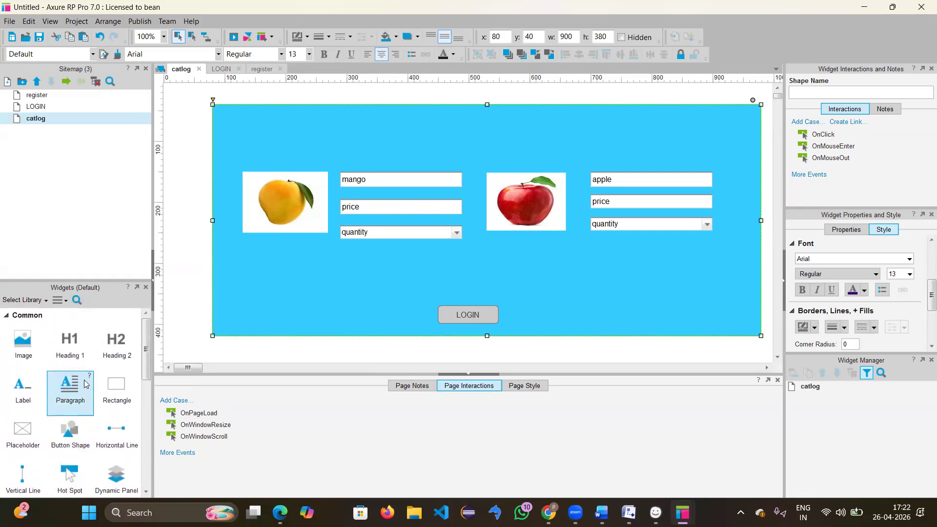
{"action": "scroll", "coordinate": [85, 383], "scroll_direction": "down", "scroll_amount": 2}
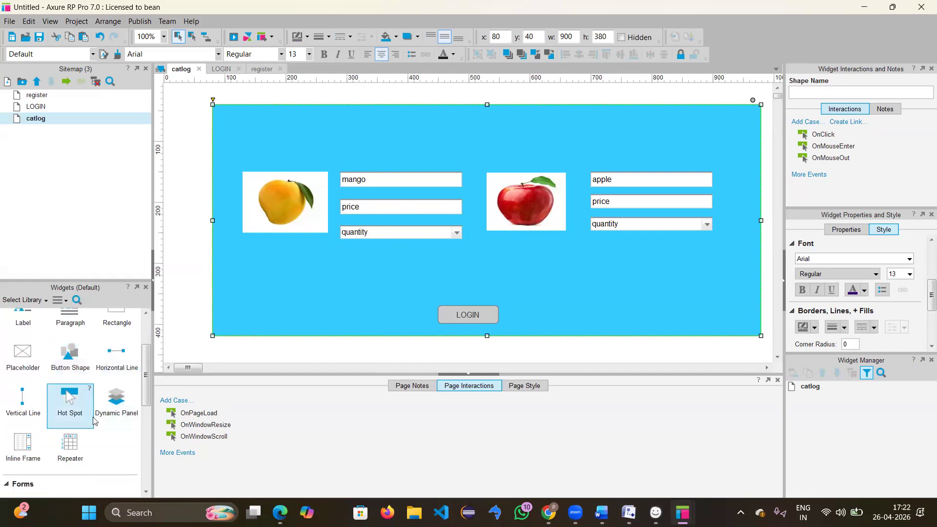
{"action": "scroll", "coordinate": [96, 426], "scroll_direction": "down", "scroll_amount": 5}
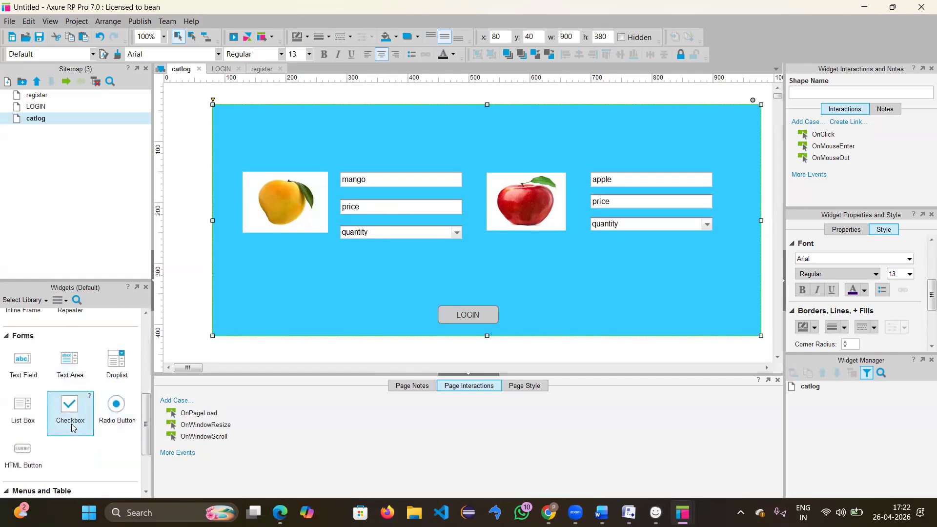
{"action": "scroll", "coordinate": [73, 417], "scroll_direction": "down", "scroll_amount": 2}
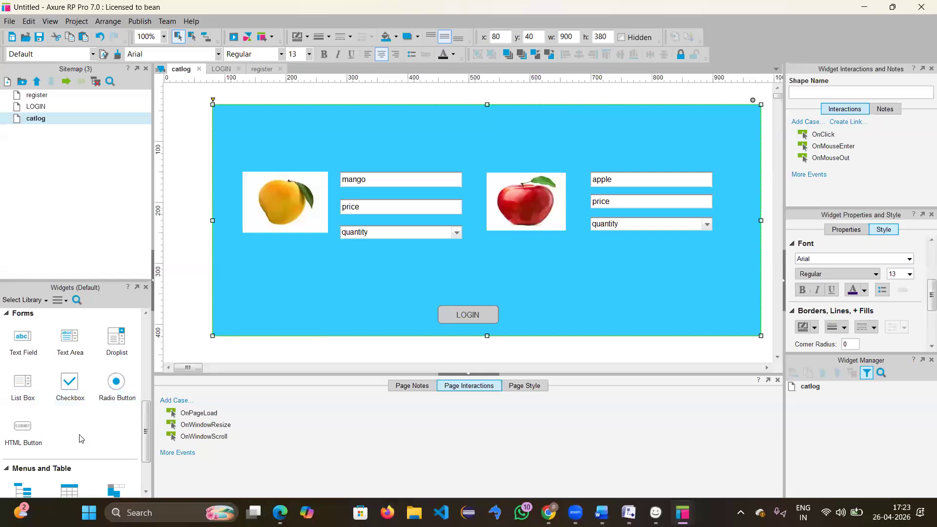
{"action": "scroll", "coordinate": [81, 438], "scroll_direction": "down", "scroll_amount": 3}
{"action": "scroll", "coordinate": [82, 437], "scroll_direction": "up", "scroll_amount": 5}
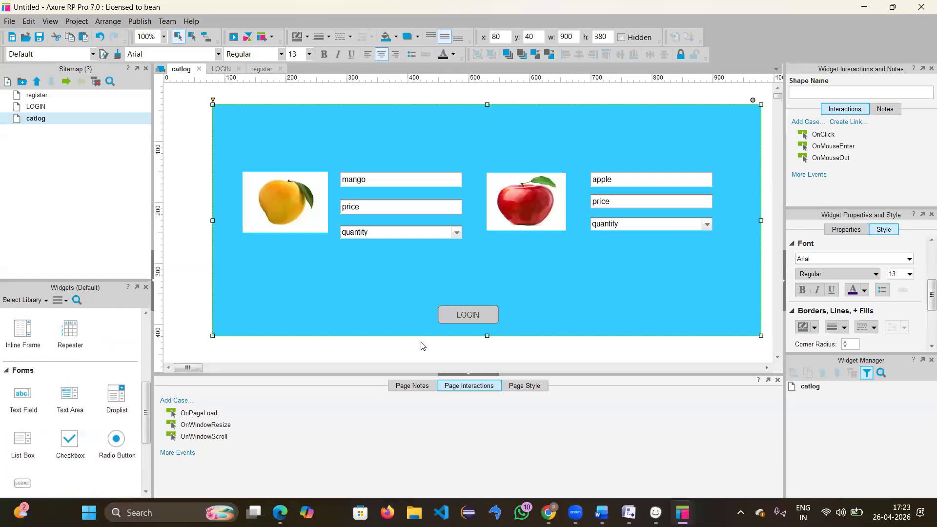
{"action": "left_click", "coordinate": [467, 315]}
{"action": "double_click", "coordinate": [469, 314]}
{"action": "key", "text": "BackSpace"}
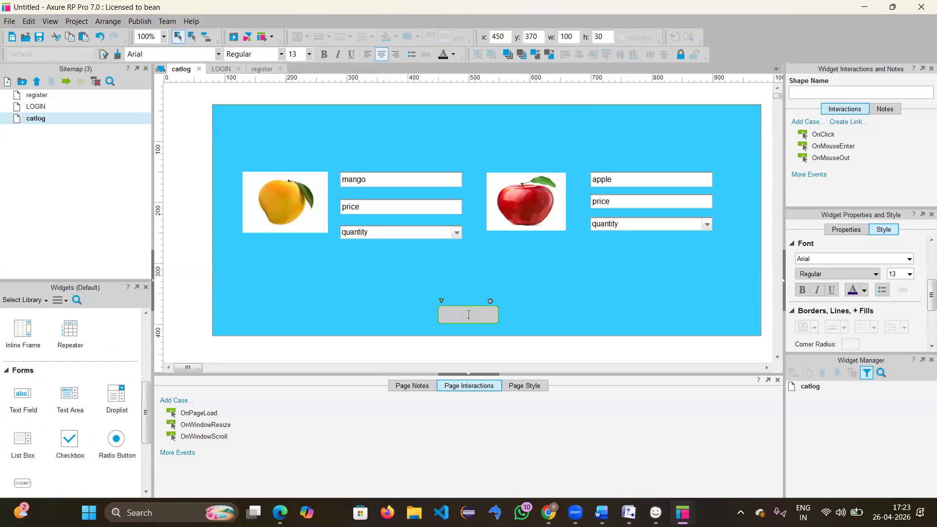
{"action": "type", "text": "add to cart"}
{"action": "left_click", "coordinate": [601, 266]}
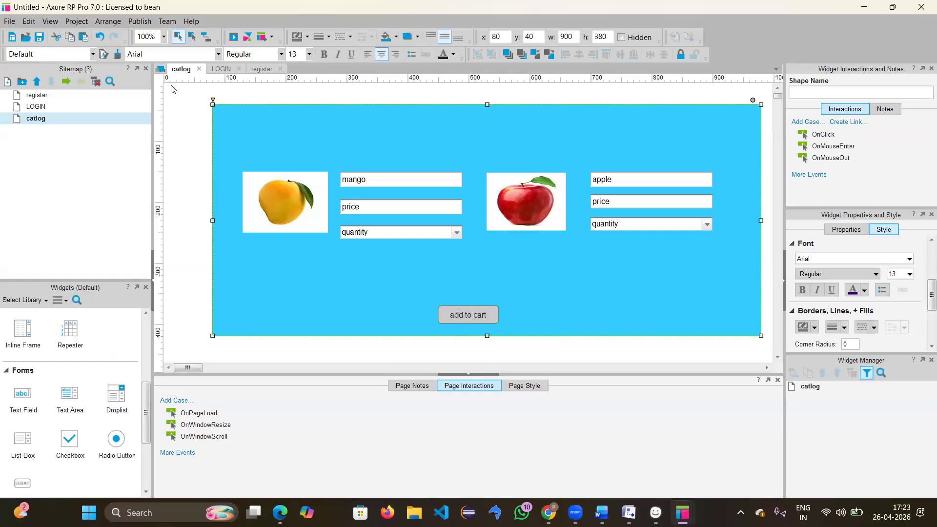
Step: Place a Heading 1 widget at the top of the catlog page and change its text to 'PRODUCTS'
{"action": "scroll", "coordinate": [78, 386], "scroll_direction": "up", "scroll_amount": 3}
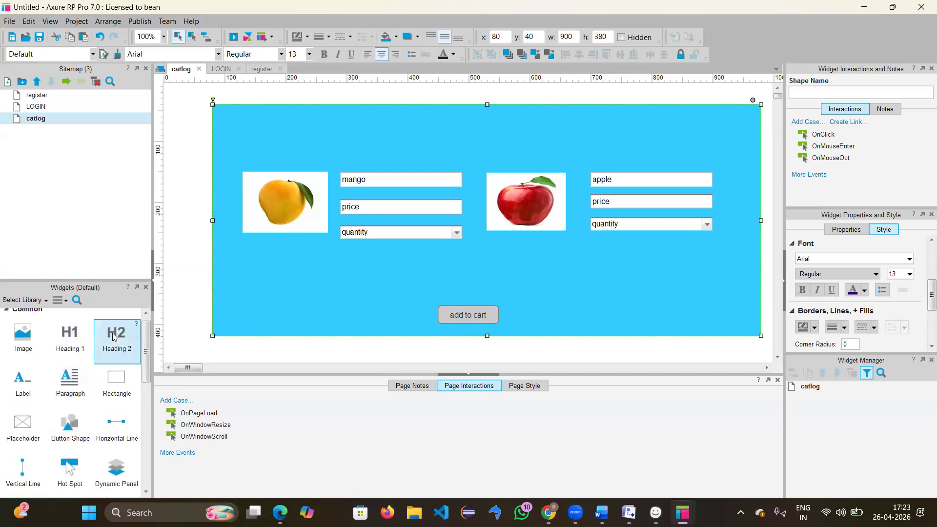
{"action": "left_click_drag", "start_coordinate": [63, 338], "coordinate": [425, 127]}
{"action": "key", "text": "Delete"}
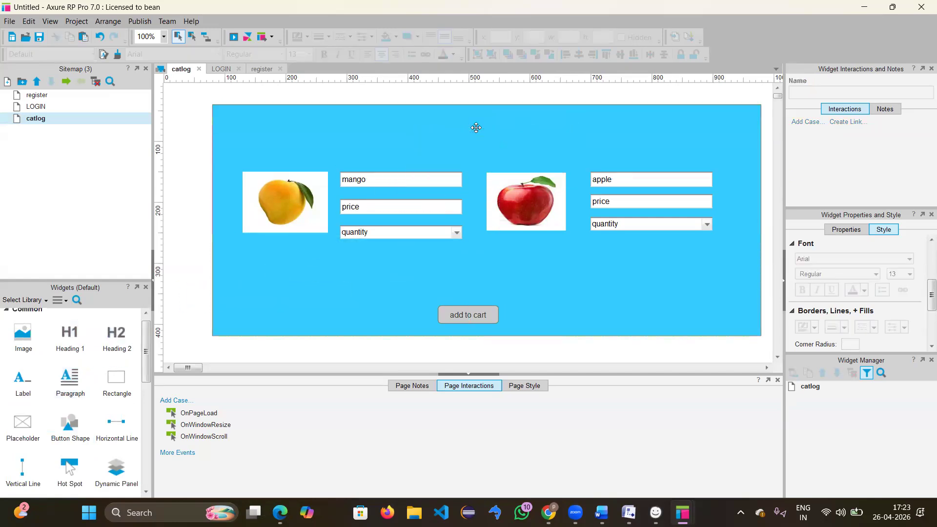
{"action": "left_click_drag", "start_coordinate": [68, 335], "coordinate": [425, 123]}
{"action": "double_click", "coordinate": [460, 128]}
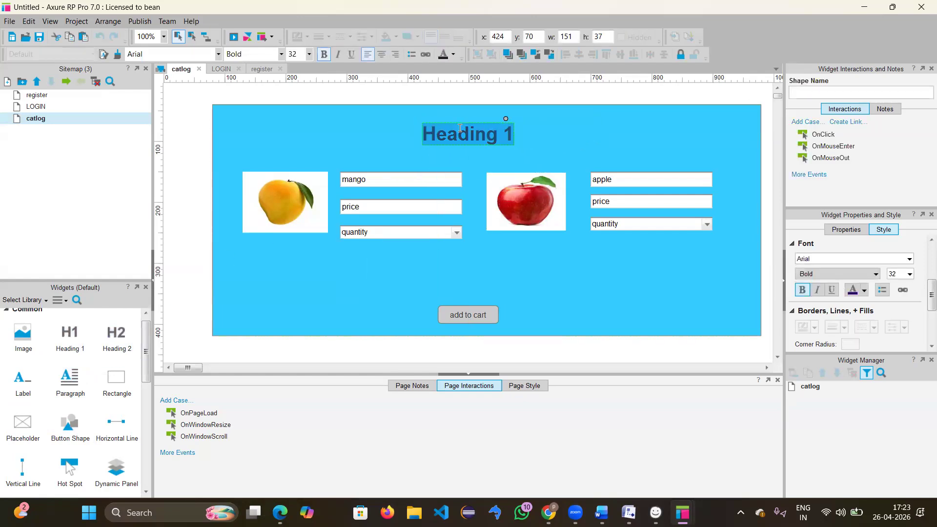
{"action": "key", "text": "BackSpace"}
{"action": "type", "text": "PRO"}
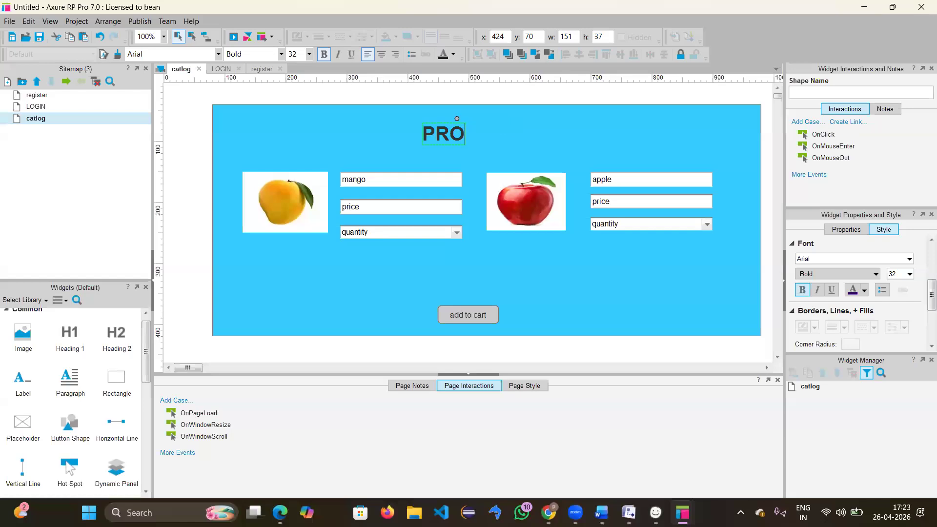
{"action": "type", "text": "DUCTS"}
{"action": "left_click", "coordinate": [603, 309]}
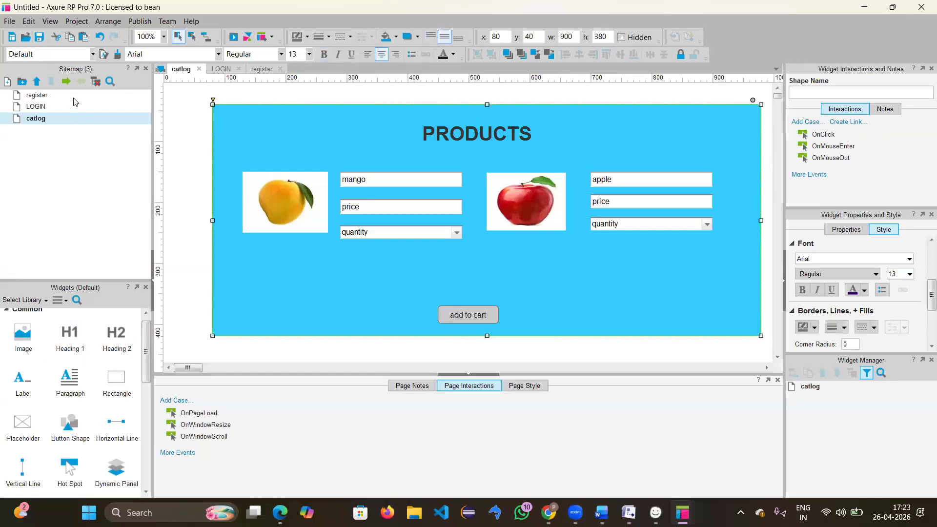
Step: Duplicate the catlog page and name the copy 'payemt'
{"action": "right_click", "coordinate": [48, 120]}
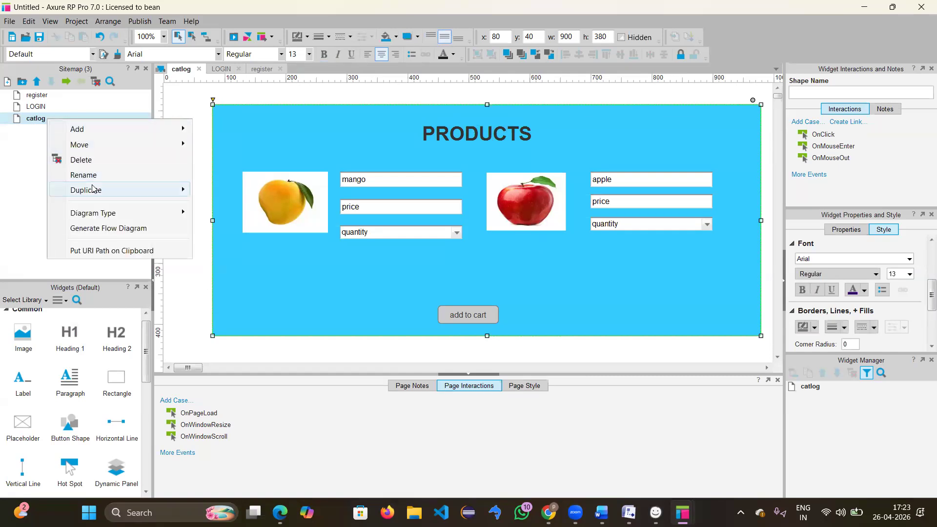
{"action": "mouse_move", "coordinate": [182, 190]}
{"action": "left_click", "coordinate": [220, 190]}
{"action": "key", "text": "BackSpace"}
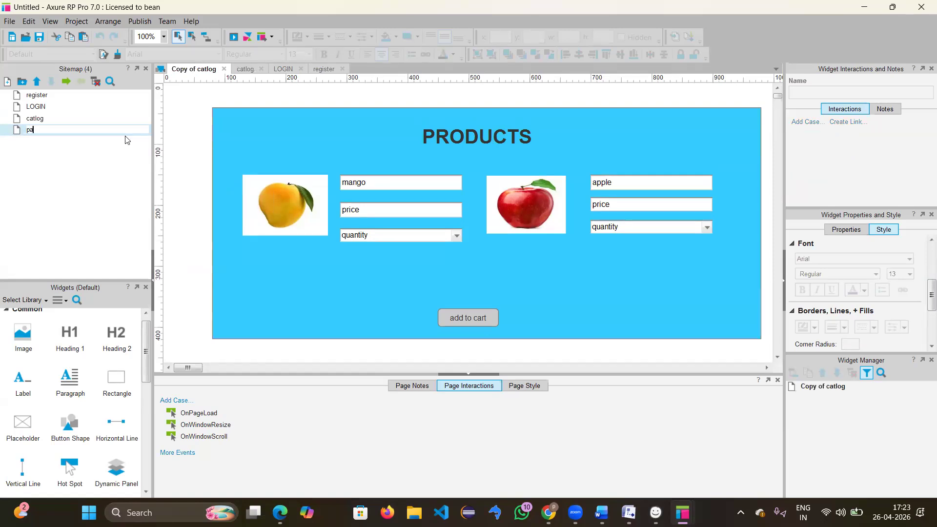
{"action": "type", "text": "payemt"}
{"action": "key", "text": "Return"}
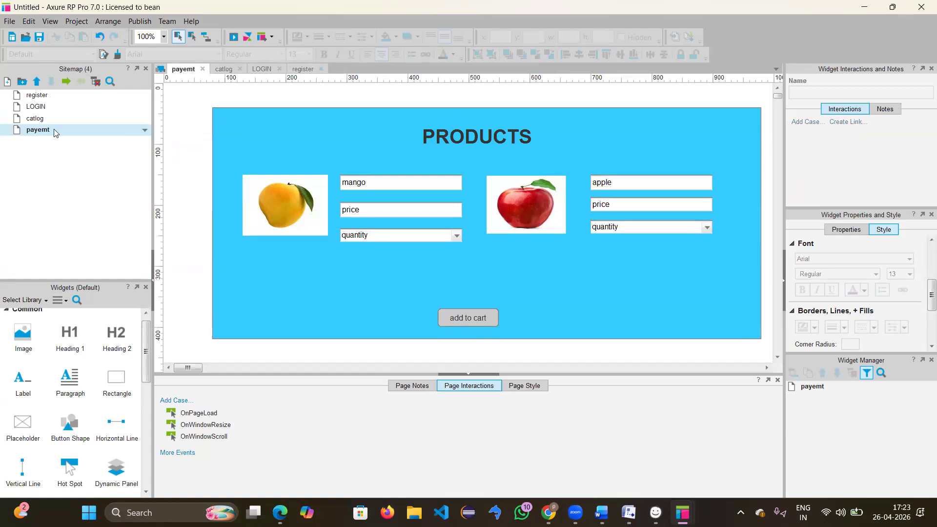
Step: Delete the mango and apple images, text fields and quantity dropdowns from the payemt page
{"action": "left_click", "coordinate": [387, 183]}
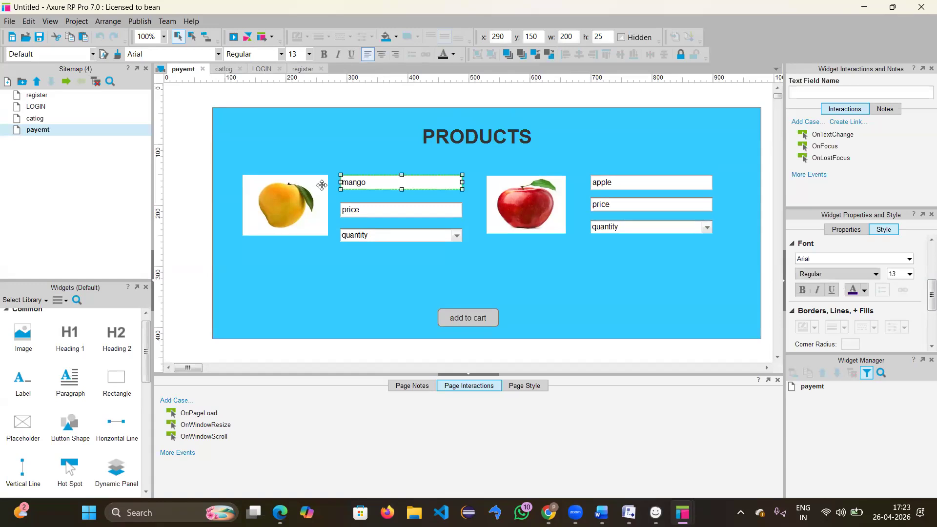
{"action": "left_click", "coordinate": [322, 184]}
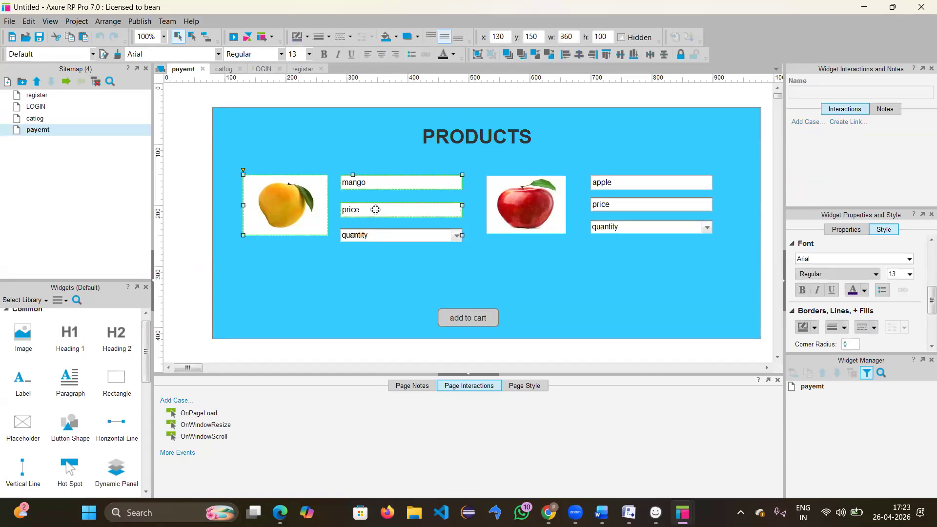
{"action": "left_click", "coordinate": [418, 232], "text": "ctrl"}
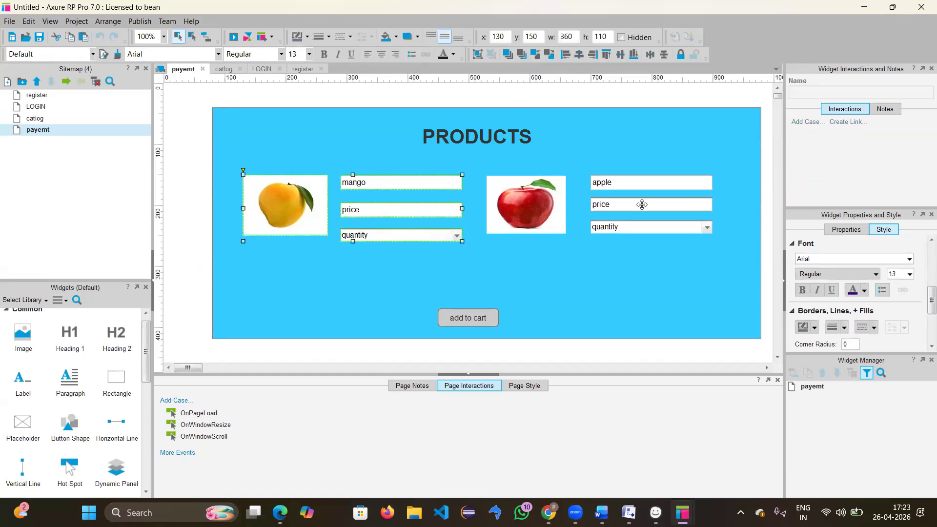
{"action": "left_click", "coordinate": [547, 214], "text": "ctrl"}
{"action": "left_click", "coordinate": [635, 182], "text": "ctrl"}
{"action": "left_click", "coordinate": [625, 205], "text": "ctrl"}
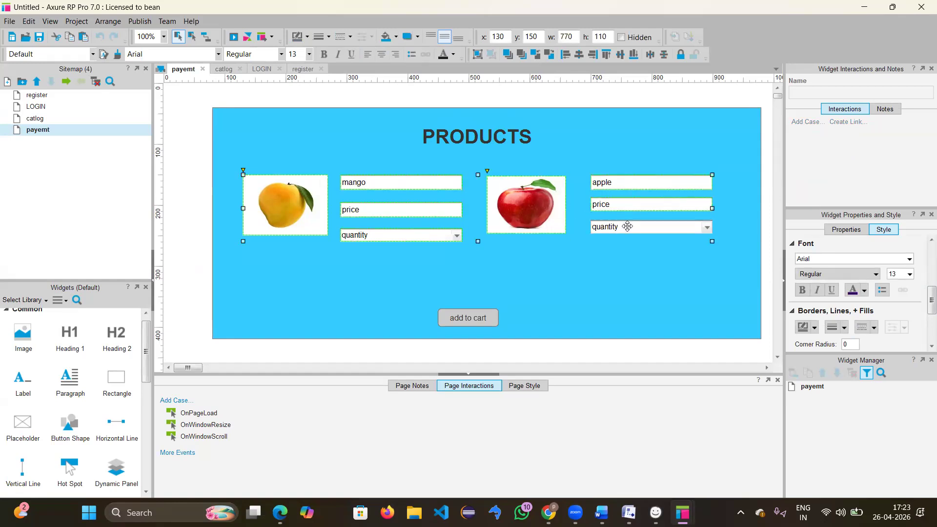
{"action": "left_click", "coordinate": [628, 230], "text": "ctrl"}
{"action": "key", "text": "Delete"}
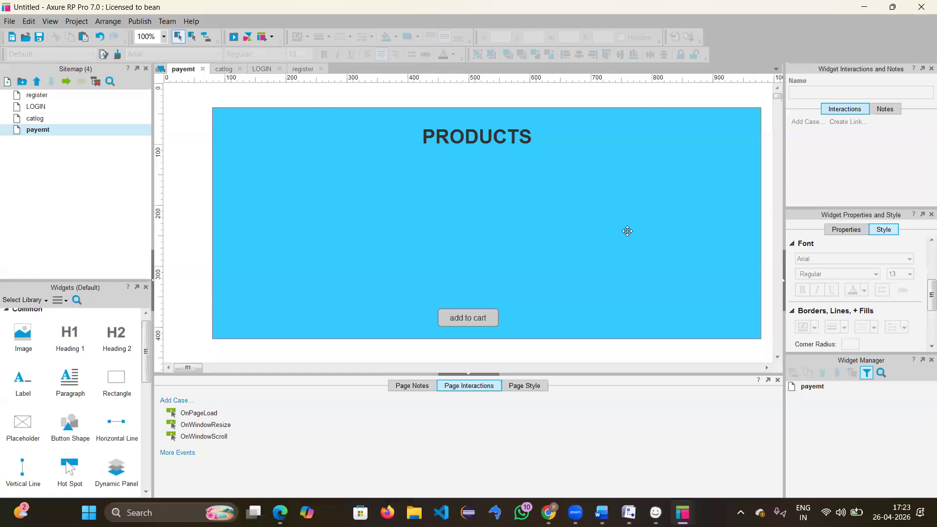
Step: Change the heading text from PRODUCTS to 'PAYMENT MODES'
{"action": "left_click", "coordinate": [486, 143]}
{"action": "double_click", "coordinate": [486, 143]}
{"action": "key", "text": "Delete"}
{"action": "type", "text": "PAYMENT MODES"}
{"action": "left_click", "coordinate": [475, 255]}
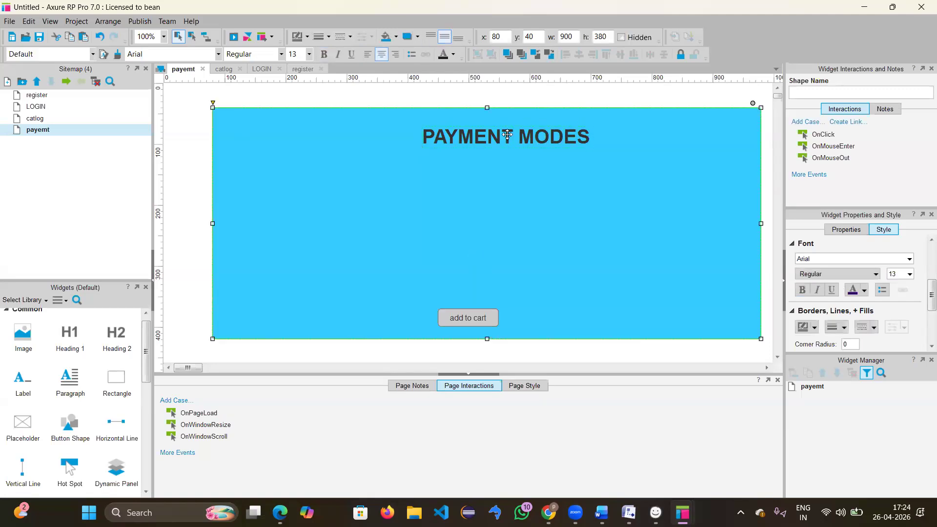
{"action": "mouse_move", "coordinate": [508, 132]}
{"action": "left_mouse_down"}
{"action": "mouse_move", "coordinate": [480, 142]}
{"action": "mouse_move", "coordinate": [511, 138]}
{"action": "left_mouse_up"}
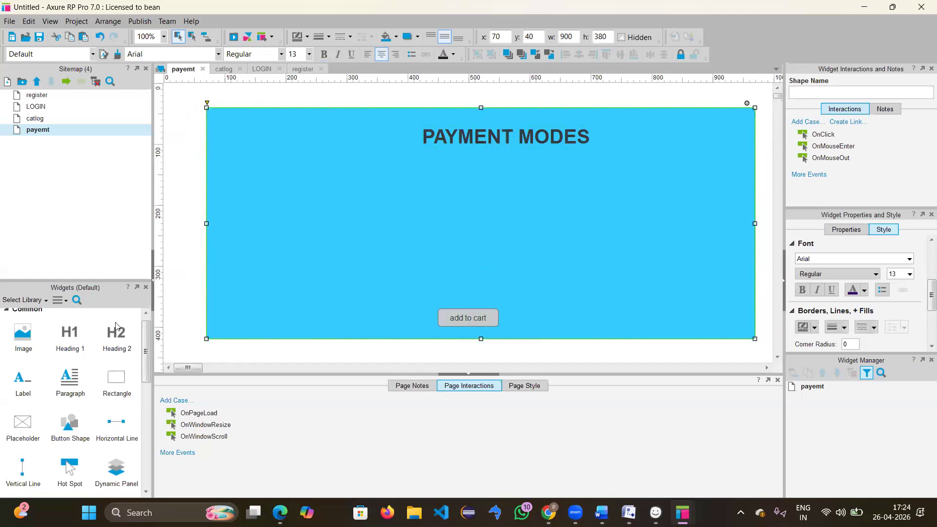
{"action": "scroll", "coordinate": [63, 415], "scroll_direction": "down", "scroll_amount": 5}
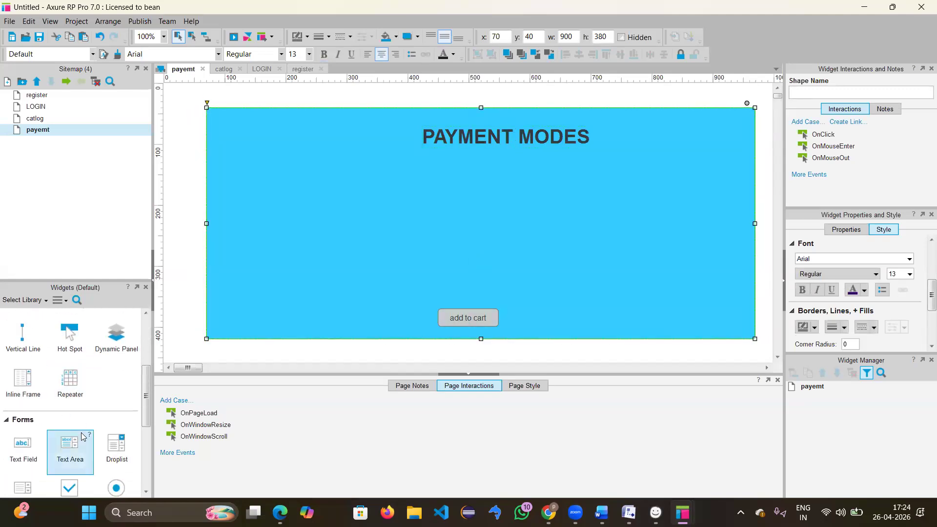
Step: Add two radio buttons under the heading, labelled 'UPI' and 'CARD'
{"action": "left_click_drag", "start_coordinate": [111, 359], "coordinate": [403, 183]}
{"action": "double_click", "coordinate": [443, 183]}
{"action": "key", "text": "BackSpace"}
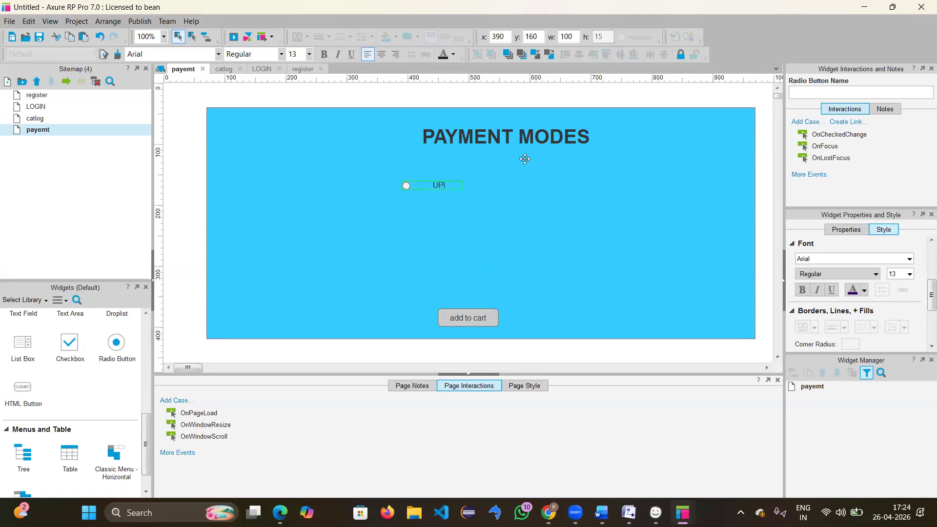
{"action": "left_click", "coordinate": [347, 225]}
{"action": "left_click_drag", "start_coordinate": [111, 359], "coordinate": [406, 207]}
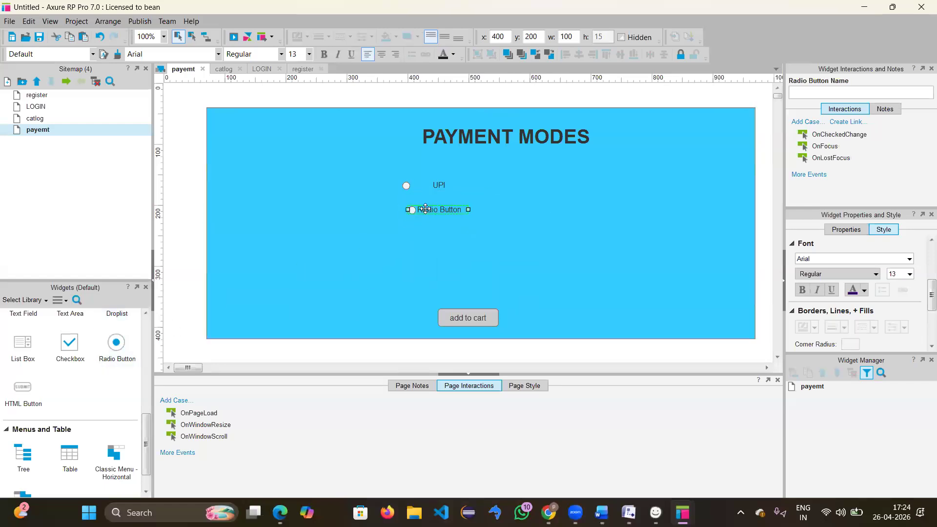
{"action": "double_click", "coordinate": [420, 209]}
{"action": "key", "text": "BackSpace"}
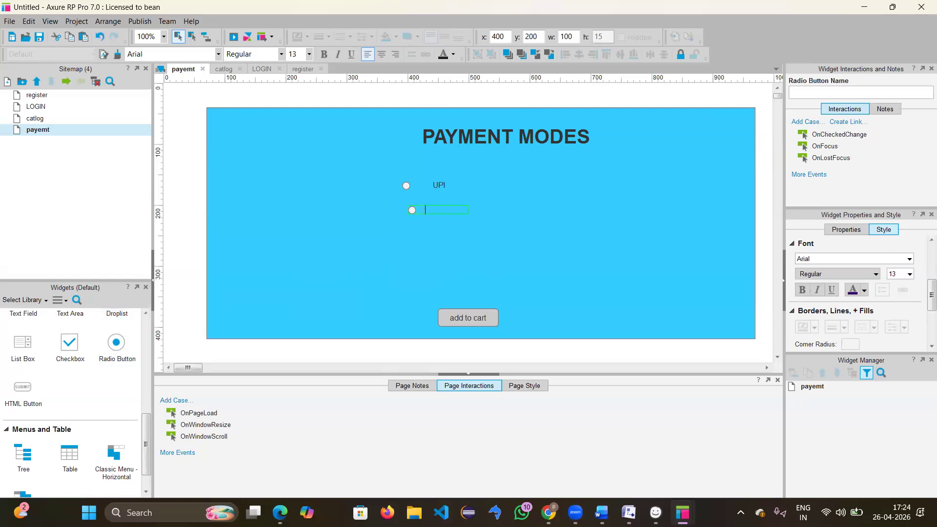
{"action": "type", "text": "CARDS"}
{"action": "key", "text": "BackSpace"}
{"action": "left_click", "coordinate": [425, 259]}
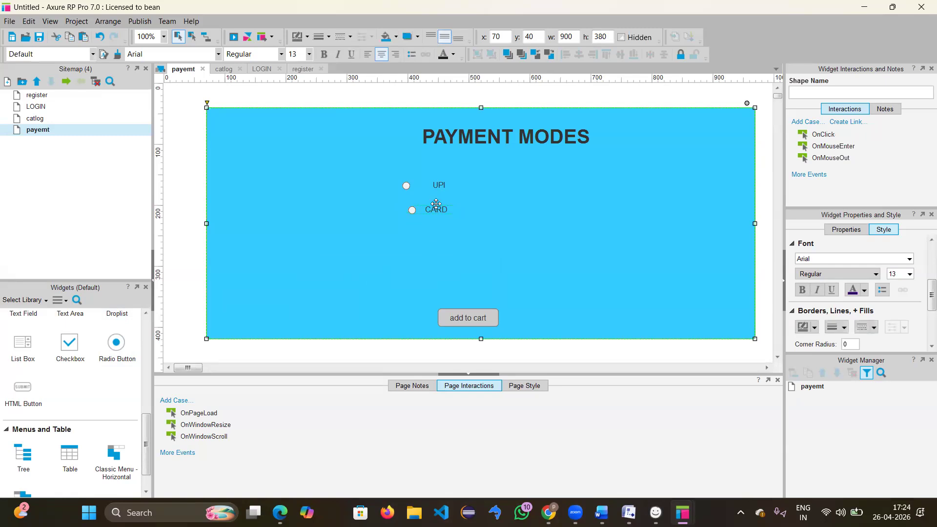
Step: Nudge the CARD radio button right so it lines up with UPI
{"action": "double_click", "coordinate": [421, 183]}
{"action": "left_click", "coordinate": [432, 184]}
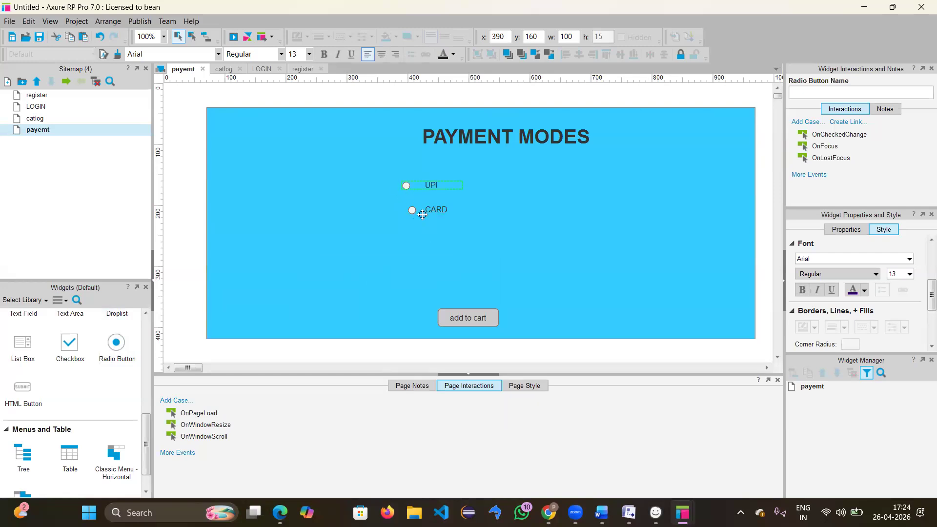
{"action": "left_click_drag", "start_coordinate": [426, 215], "coordinate": [423, 214]}
{"action": "left_click", "coordinate": [420, 254]}
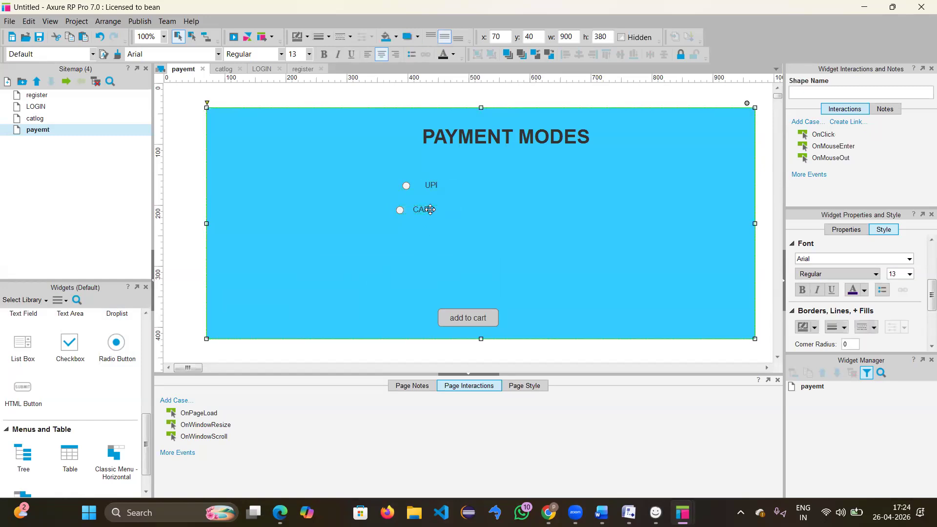
{"action": "left_click", "coordinate": [430, 210]}
{"action": "key", "text": "Right"}
{"action": "key", "text": "Right"}
{"action": "key", "text": "Right"}
{"action": "key", "text": "Right"}
{"action": "key", "text": "Right"}
{"action": "key", "text": "Right"}
{"action": "key", "text": "Right"}
{"action": "key", "text": "Right"}
{"action": "key", "text": "Right"}
{"action": "key", "text": "Right"}
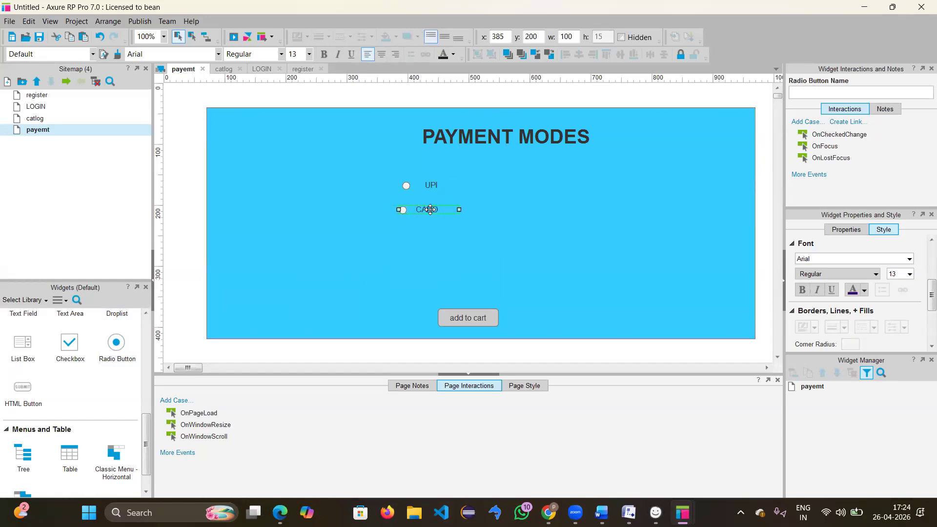
{"action": "left_click", "coordinate": [367, 231]}
Step: Add a third radio button below CARD labelled 'COD'
{"action": "left_click_drag", "start_coordinate": [116, 343], "coordinate": [407, 238]}
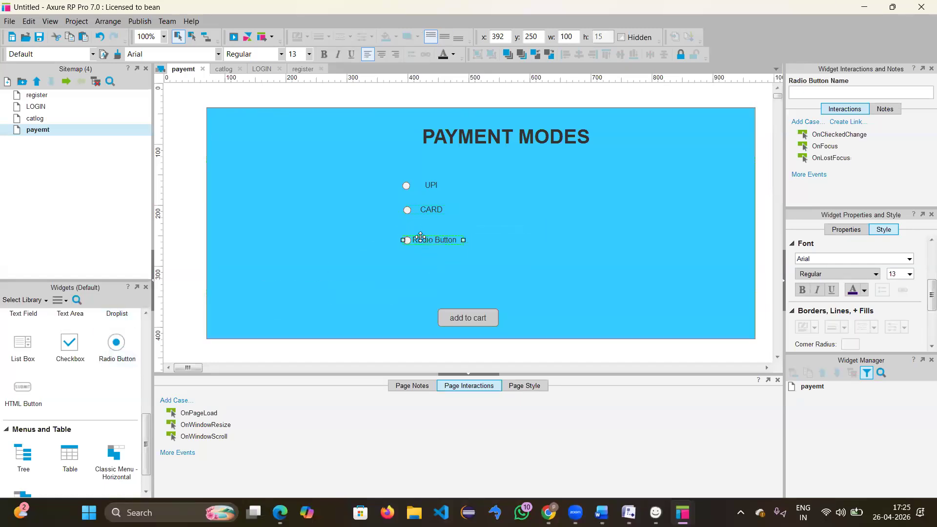
{"action": "double_click", "coordinate": [427, 241]}
{"action": "key", "text": "BackSpace"}
{"action": "type", "text": "COD"}
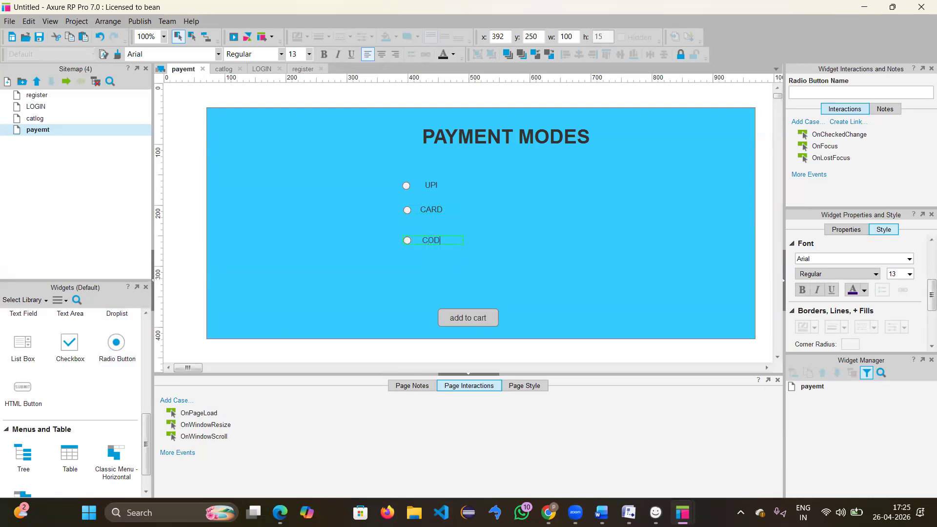
{"action": "left_click", "coordinate": [552, 280]}
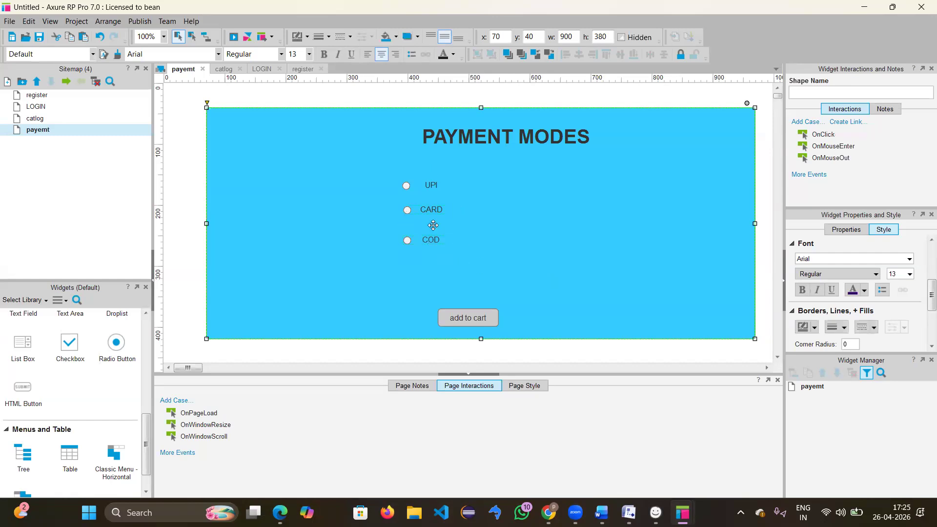
Step: Relabel the add to cart button as 'PAYNOW'
{"action": "double_click", "coordinate": [482, 323]}
{"action": "key", "text": "BackSpace"}
{"action": "type", "text": "PAYNO"}
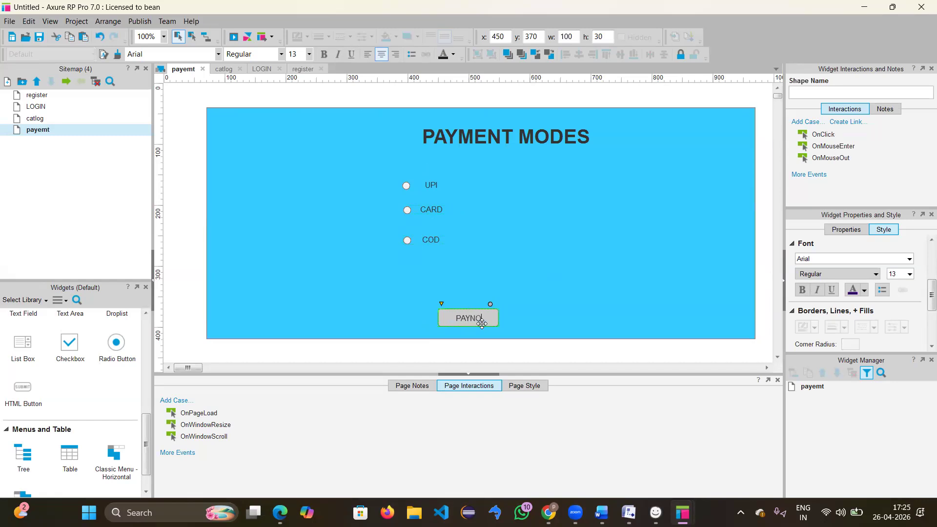
{"action": "type", "text": "W"}
{"action": "left_click", "coordinate": [566, 309]}
{"action": "scroll", "coordinate": [72, 391], "scroll_direction": "down", "scroll_amount": 1}
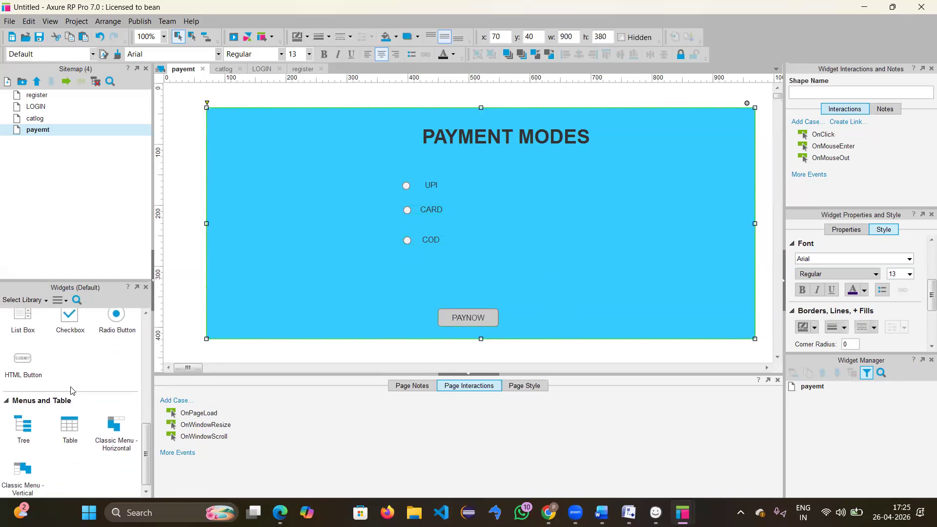
Step: Duplicate the payemt page, name the copy 'CONFIRMATION', and switch to it
{"action": "right_click", "coordinate": [51, 136]}
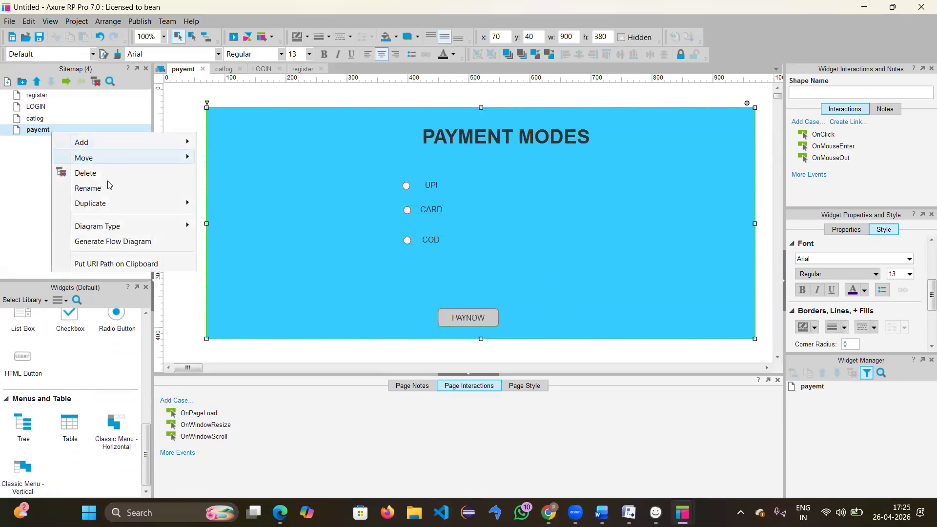
{"action": "mouse_move", "coordinate": [108, 210]}
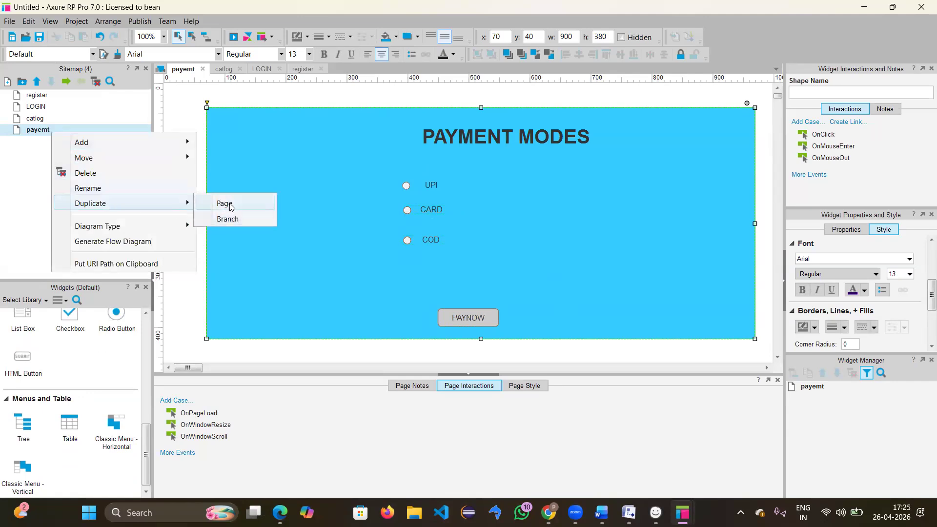
{"action": "left_click", "coordinate": [227, 202]}
{"action": "key", "text": "BackSpace"}
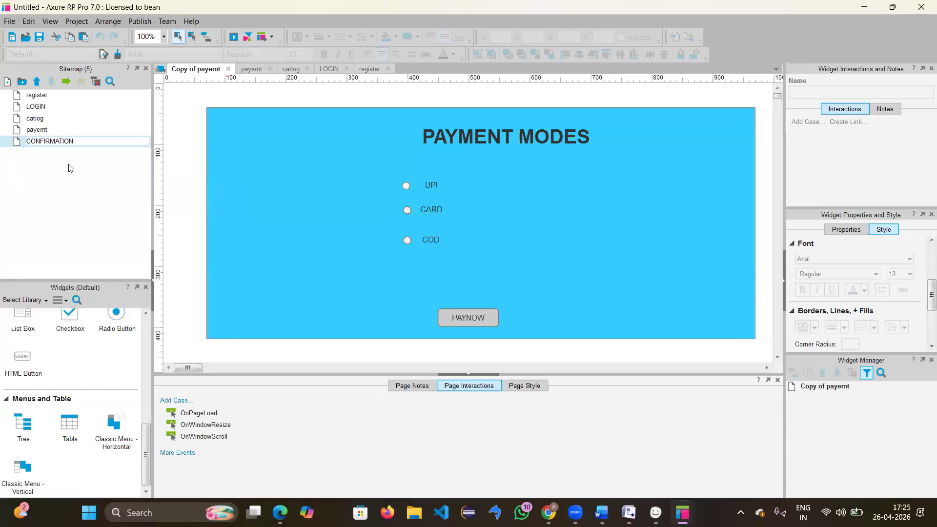
{"action": "left_click", "coordinate": [100, 174]}
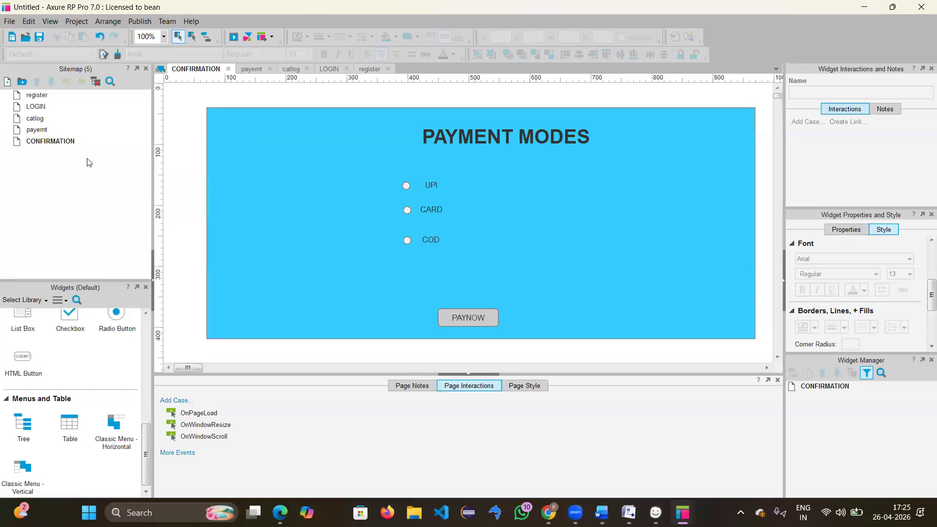
{"action": "left_click", "coordinate": [64, 141]}
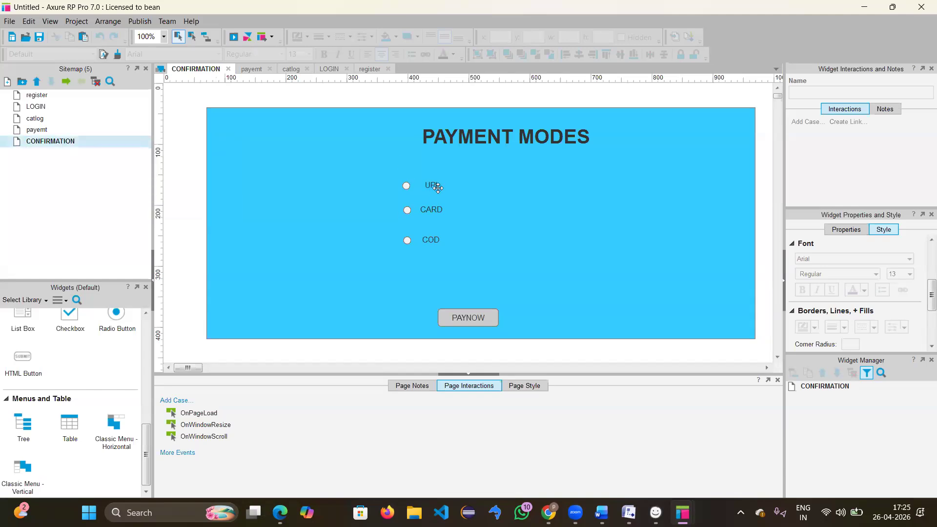
Step: Delete the UPI, CARD and COD radio buttons and the PAYMENT MODES heading
{"action": "left_click", "coordinate": [437, 188]}
{"action": "left_click", "coordinate": [432, 213], "text": "ctrl"}
{"action": "left_click", "coordinate": [430, 242], "text": "ctrl"}
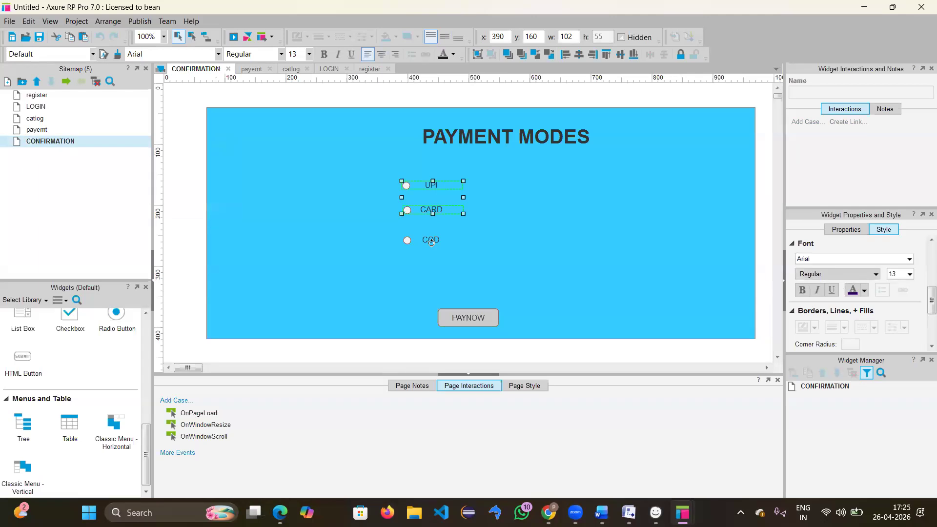
{"action": "left_click", "coordinate": [483, 139], "text": "ctrl"}
{"action": "key", "text": "Delete"}
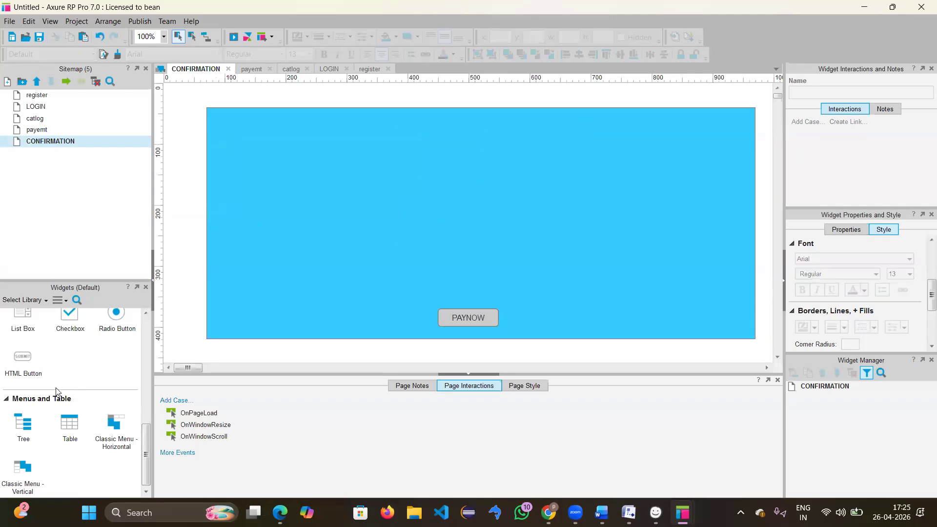
Step: Add a text area reading 'ORDER PLACED SUCESSFULLY' above the PAYNOW button
{"action": "scroll", "coordinate": [56, 390], "scroll_direction": "up", "scroll_amount": 3}
{"action": "left_click_drag", "start_coordinate": [57, 396], "coordinate": [376, 154]}
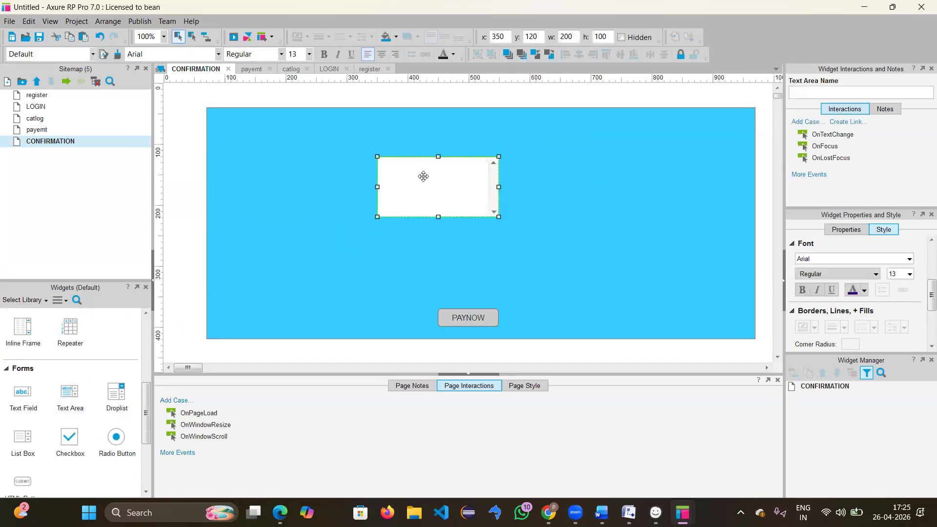
{"action": "double_click", "coordinate": [458, 181]}
{"action": "type", "text": "ORDER PLA"}
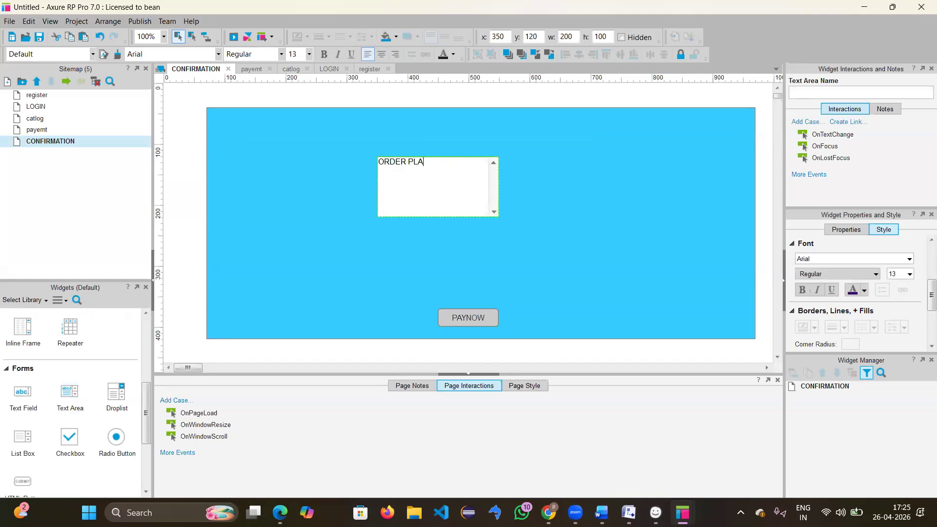
{"action": "type", "text": "CED SUCESSFULLY"}
{"action": "left_click", "coordinate": [508, 187]}
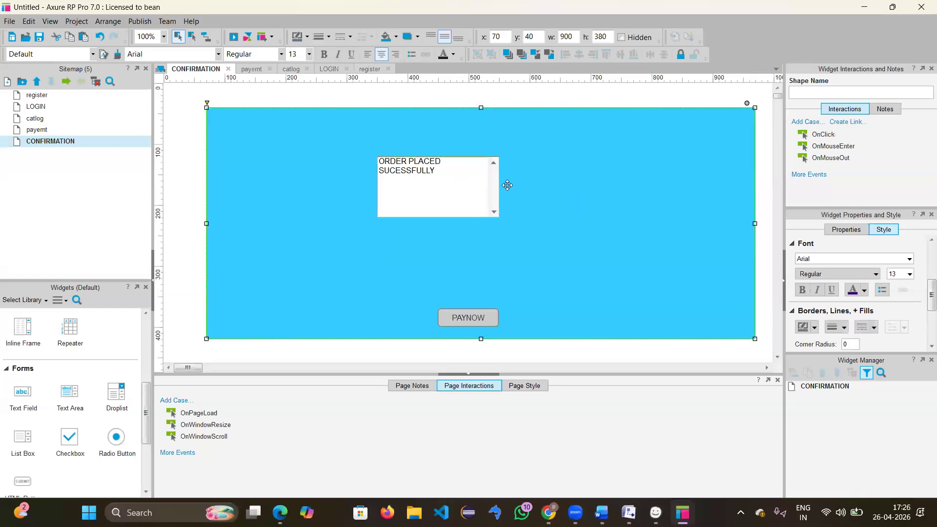
Step: Set the message to font size 18 and widen the text area so it fits on one line
{"action": "left_click", "coordinate": [492, 186]}
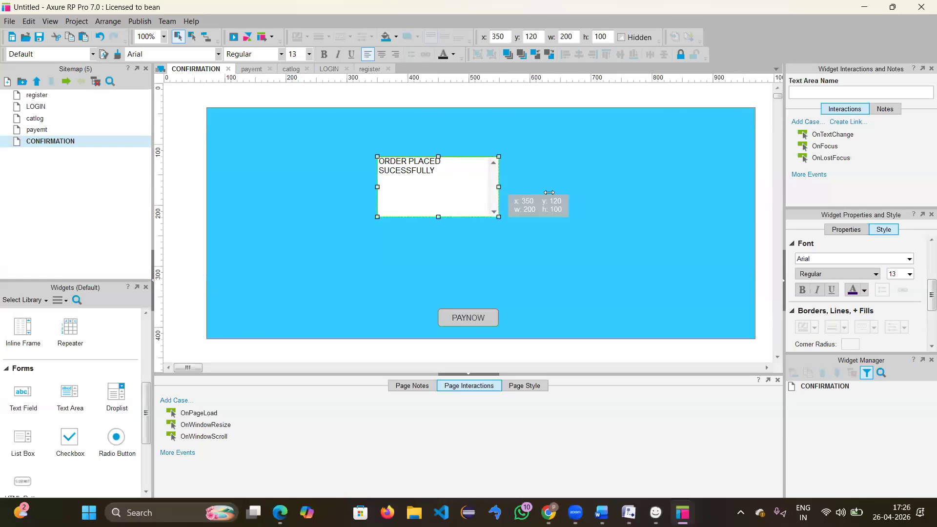
{"action": "left_click_drag", "start_coordinate": [549, 193], "coordinate": [549, 193]}
{"action": "double_click", "coordinate": [490, 167]}
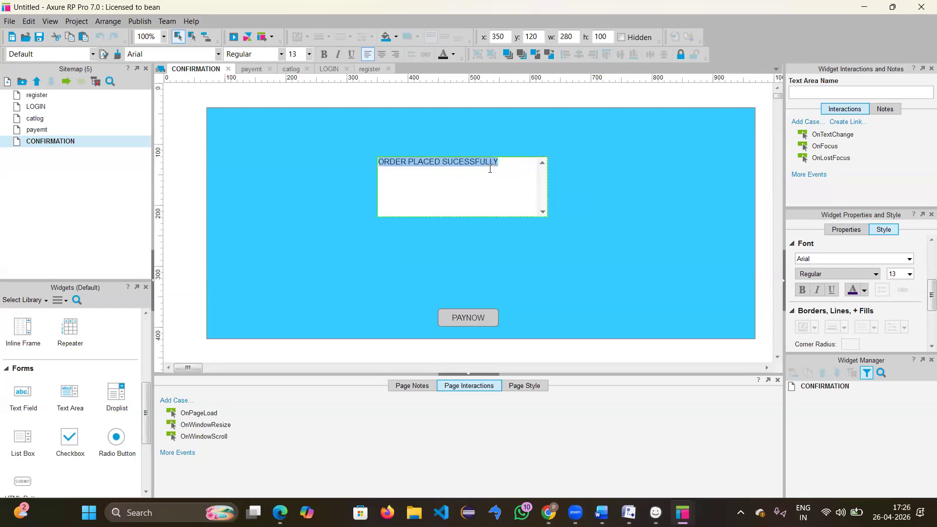
{"action": "scroll", "coordinate": [878, 273], "scroll_direction": "down", "scroll_amount": 1}
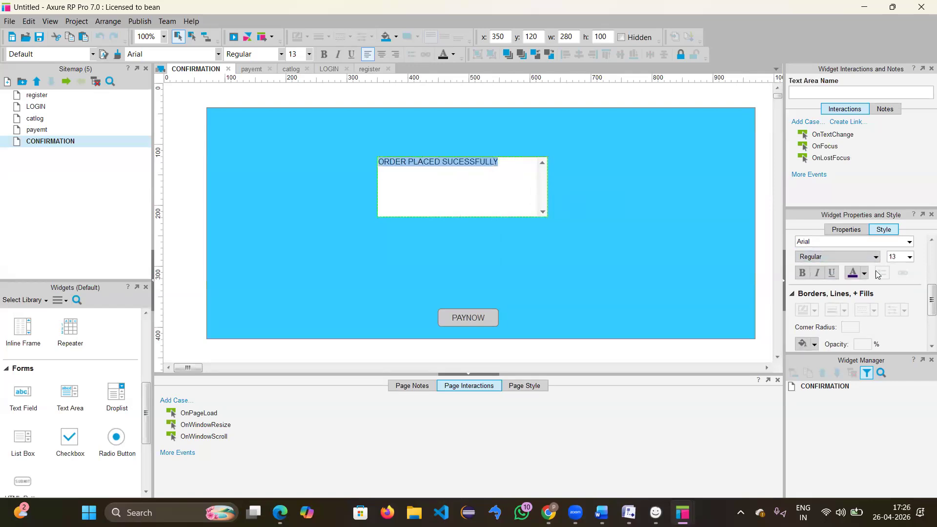
{"action": "left_click", "coordinate": [910, 257]}
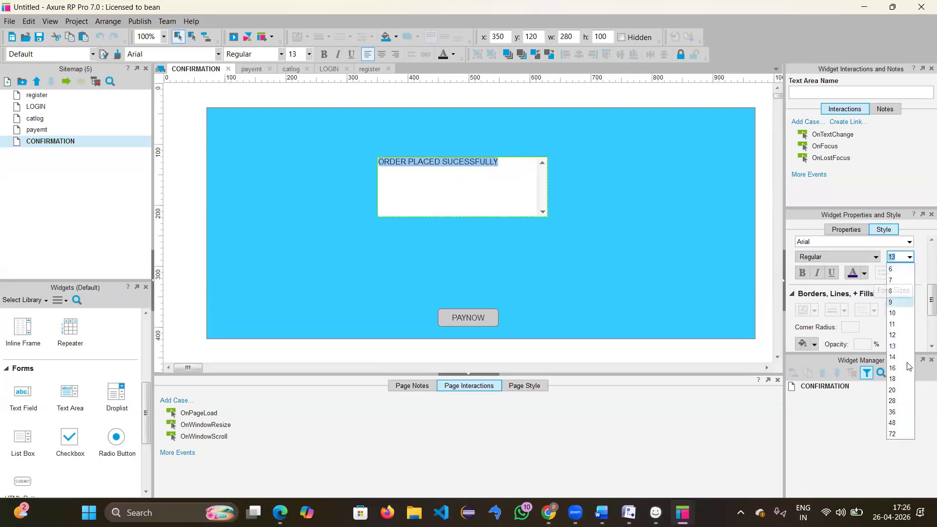
{"action": "left_click", "coordinate": [898, 378]}
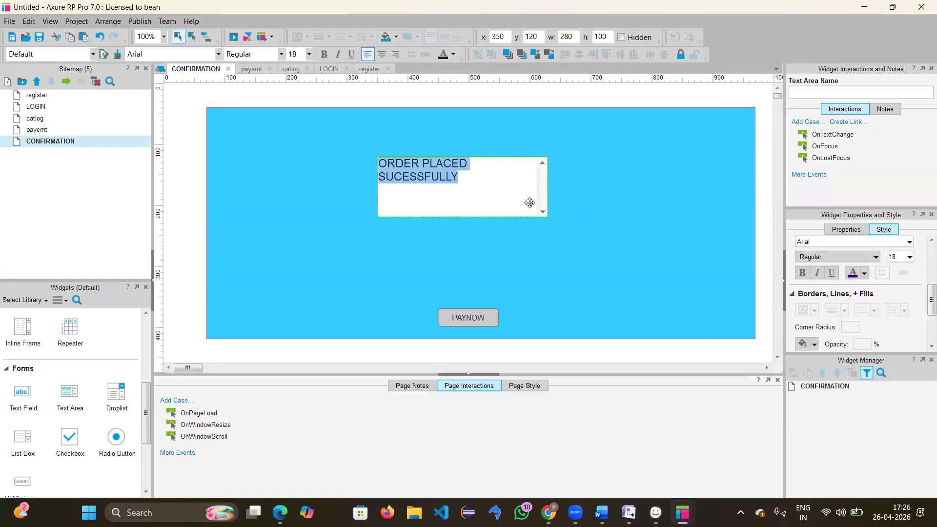
{"action": "key", "text": "Escape"}
{"action": "left_click_drag", "start_coordinate": [547, 188], "coordinate": [602, 189]}
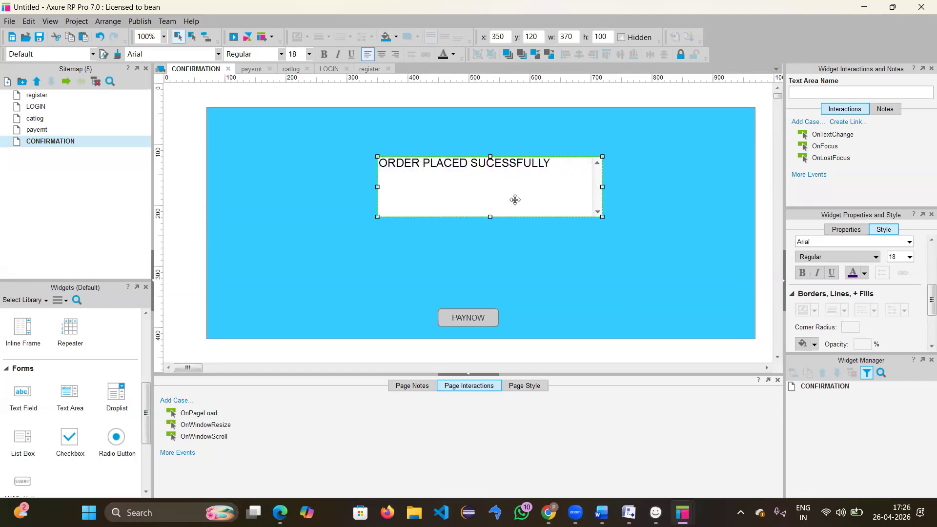
Step: Fill the text area with light grey, then select the blue background rectangle
{"action": "scroll", "coordinate": [822, 312], "scroll_direction": "down", "scroll_amount": 2}
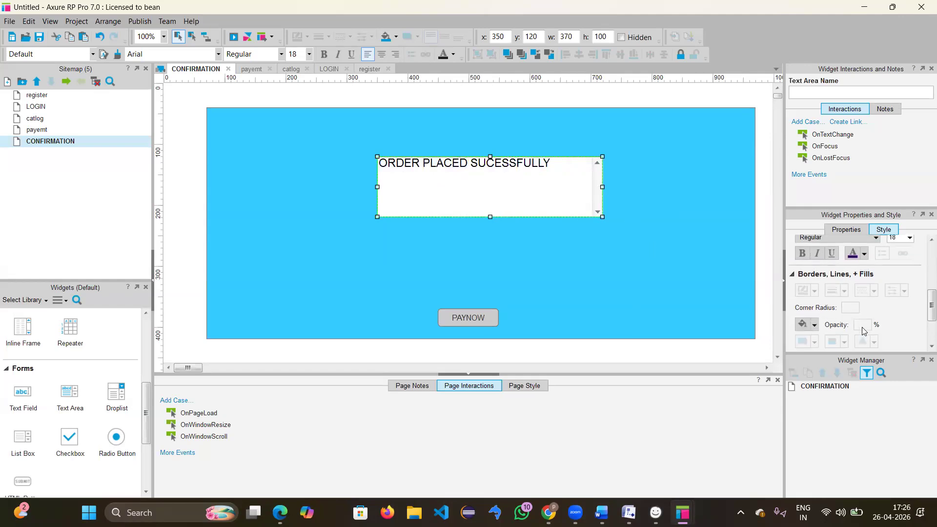
{"action": "left_click", "coordinate": [813, 304]}
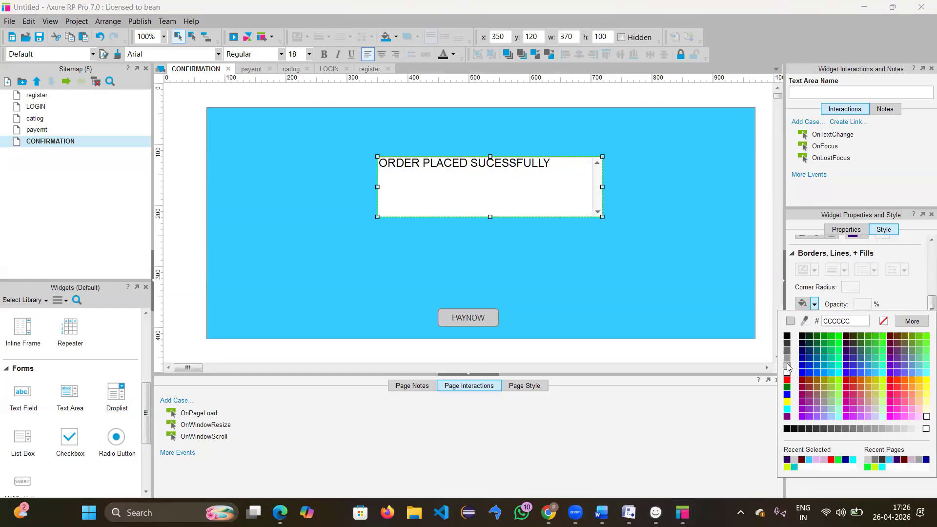
{"action": "left_click", "coordinate": [786, 366]}
{"action": "left_click", "coordinate": [651, 294]}
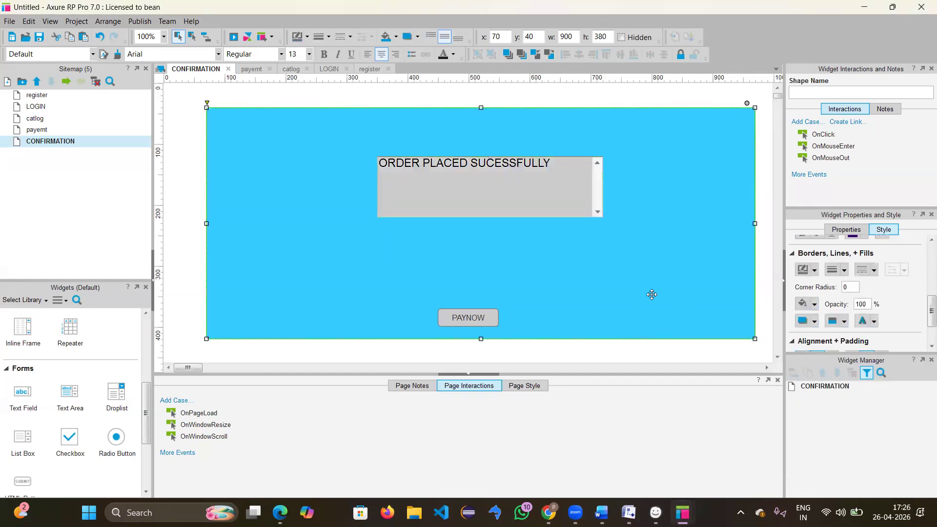
{"action": "scroll", "coordinate": [863, 315], "scroll_direction": "down", "scroll_amount": 3}
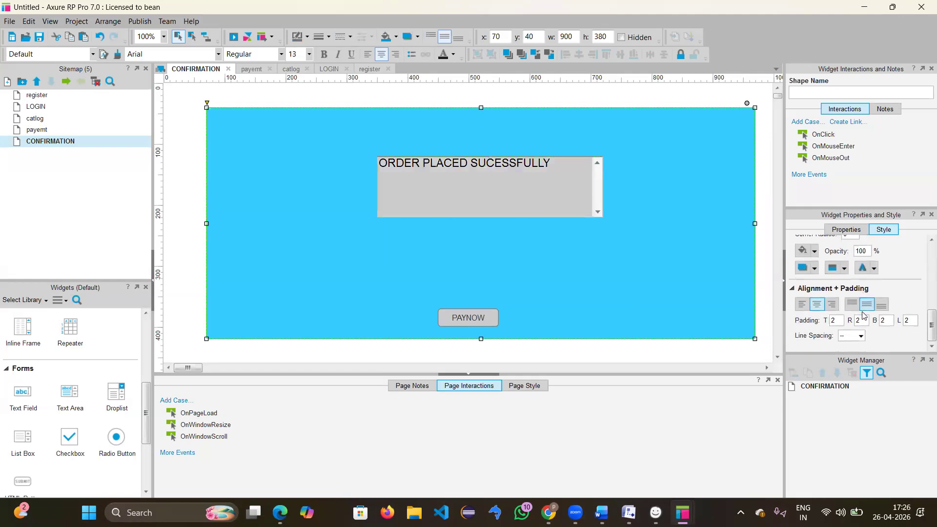
{"action": "scroll", "coordinate": [864, 314], "scroll_direction": "up", "scroll_amount": 3}
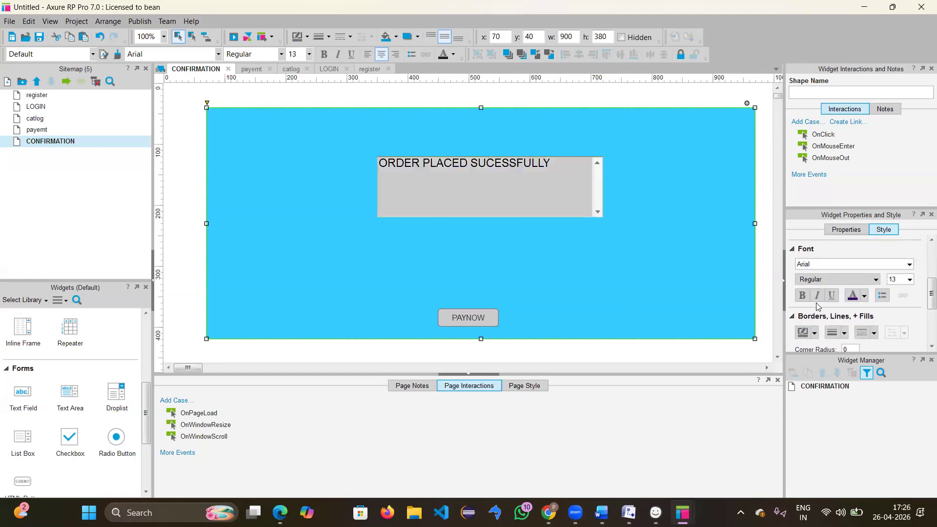
{"action": "scroll", "coordinate": [816, 302], "scroll_direction": "up", "scroll_amount": 3}
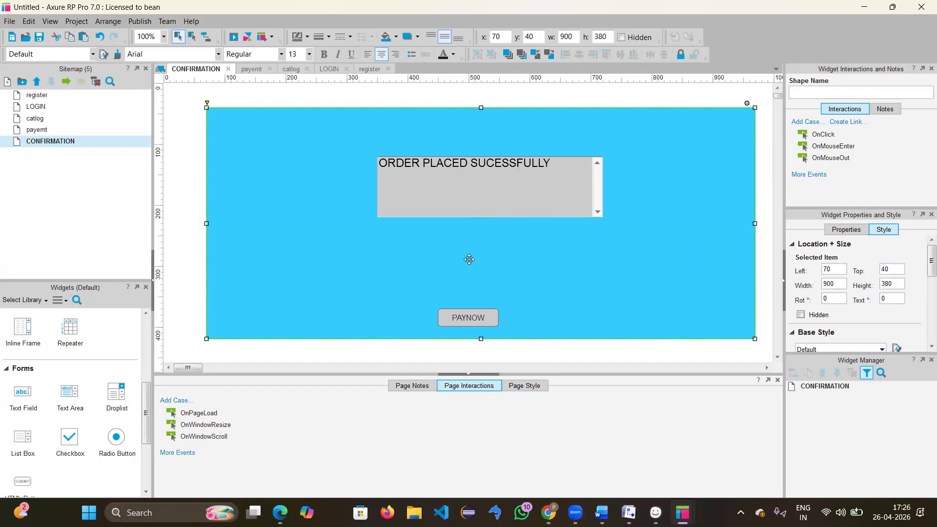
Step: Change the PAYNOW button's label to HOME
{"action": "double_click", "coordinate": [469, 320]}
{"action": "key", "text": "BackSpace"}
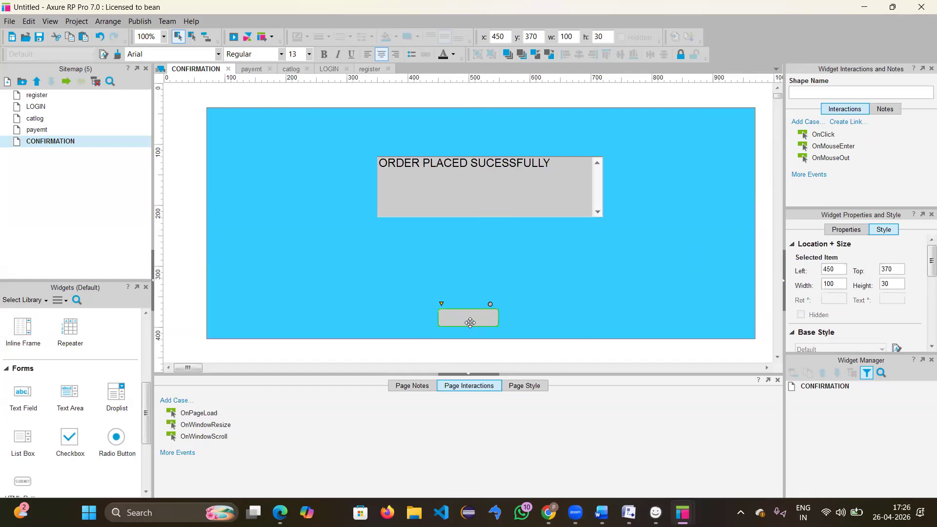
{"action": "type", "text": "HOME"}
{"action": "left_click", "coordinate": [628, 246]}
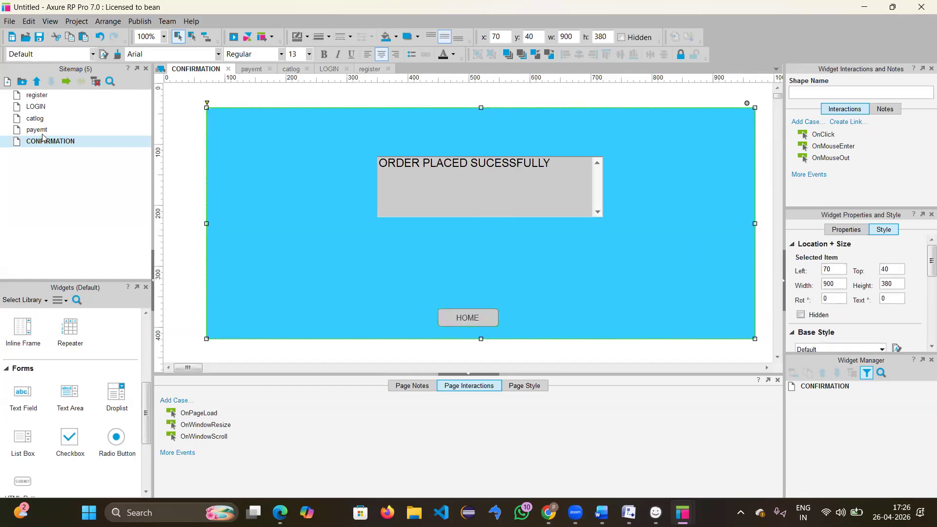
Step: Open the register page from the Sitemap for editing
{"action": "left_click", "coordinate": [43, 97]}
{"action": "left_click", "coordinate": [43, 96]}
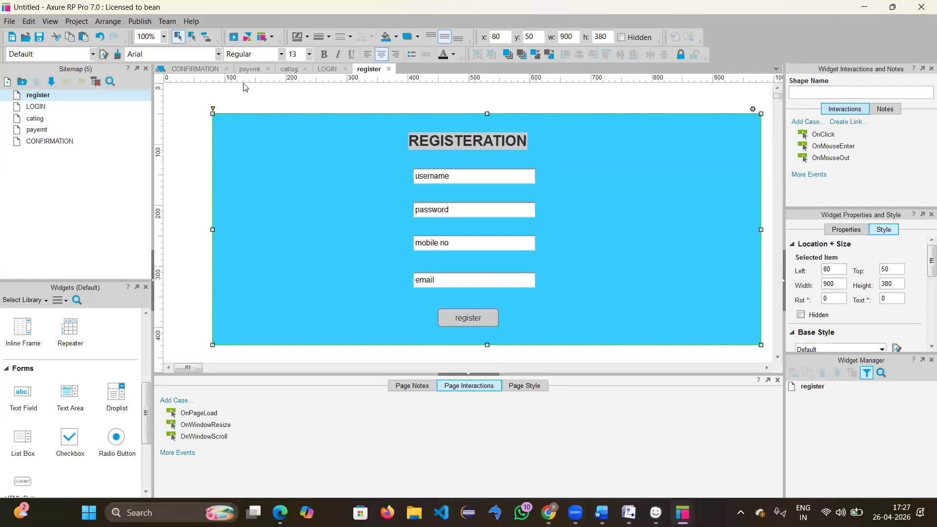
{"action": "left_click", "coordinate": [232, 40]}
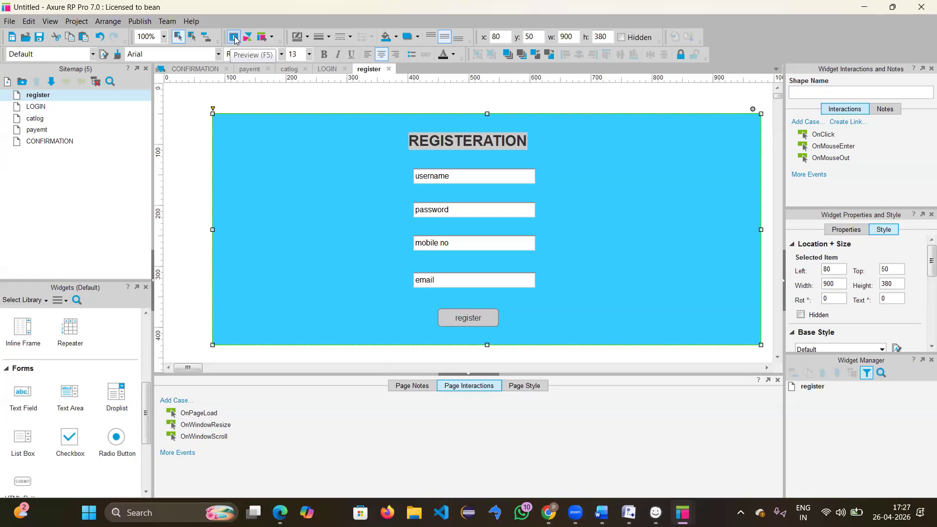
Step: Preview the register page in Edge, close the training-site tab, and bring the Balsamiq window forward
{"action": "left_click", "coordinate": [234, 40]}
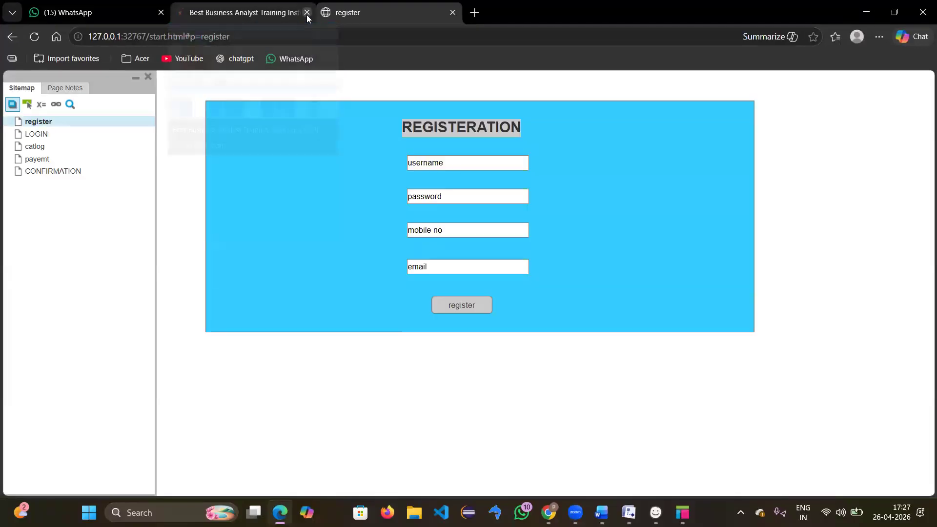
{"action": "left_click", "coordinate": [306, 15]}
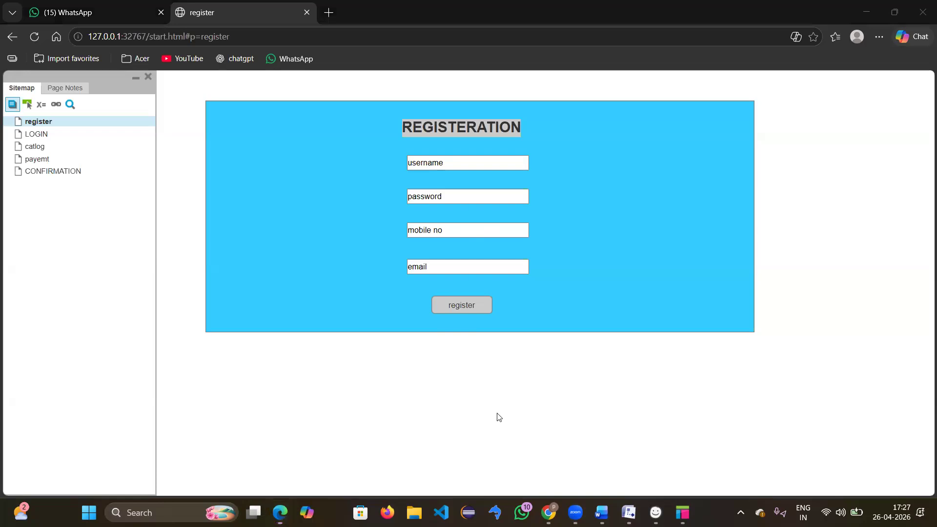
{"action": "mouse_move", "coordinate": [655, 512]}
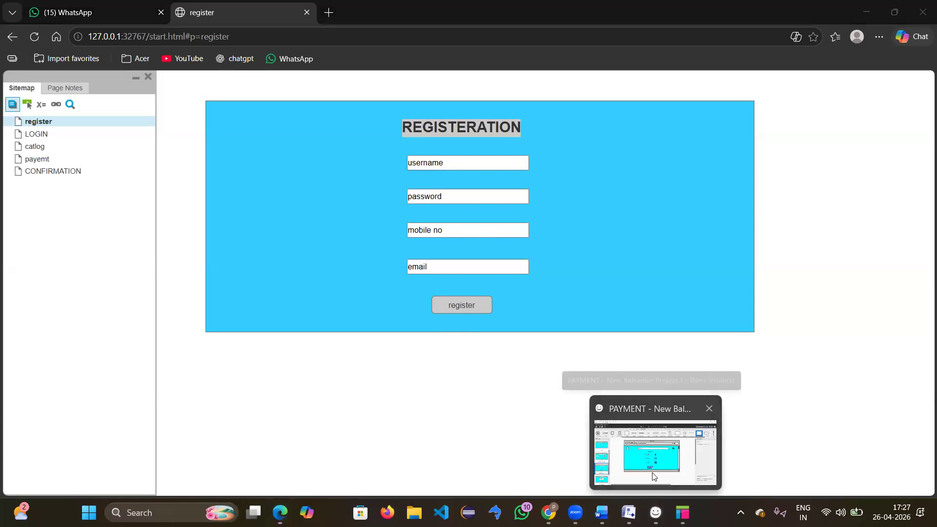
{"action": "left_click", "coordinate": [652, 471]}
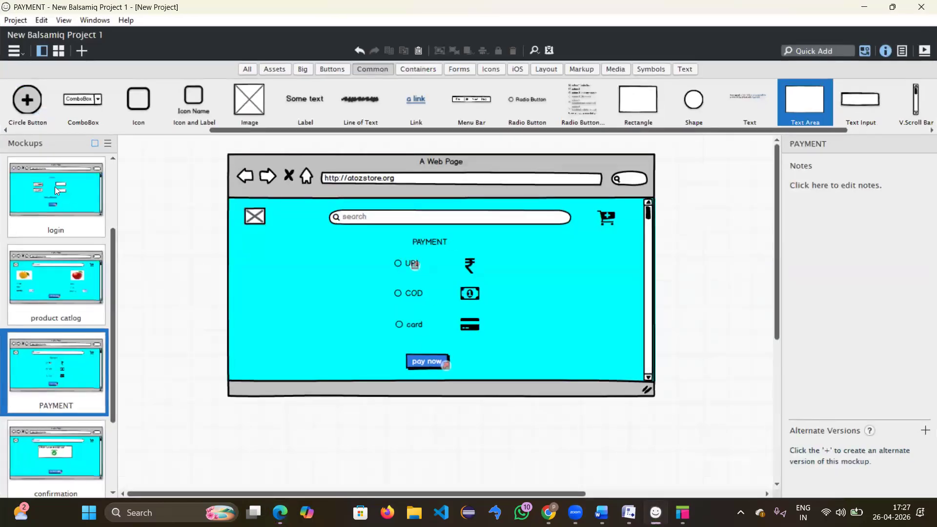
{"action": "left_click", "coordinate": [34, 167]}
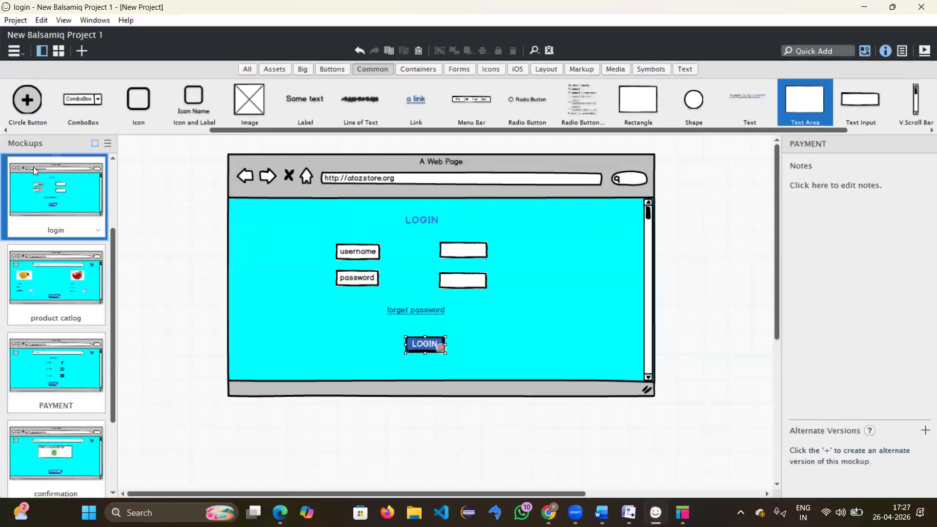
{"action": "left_click", "coordinate": [923, 51]}
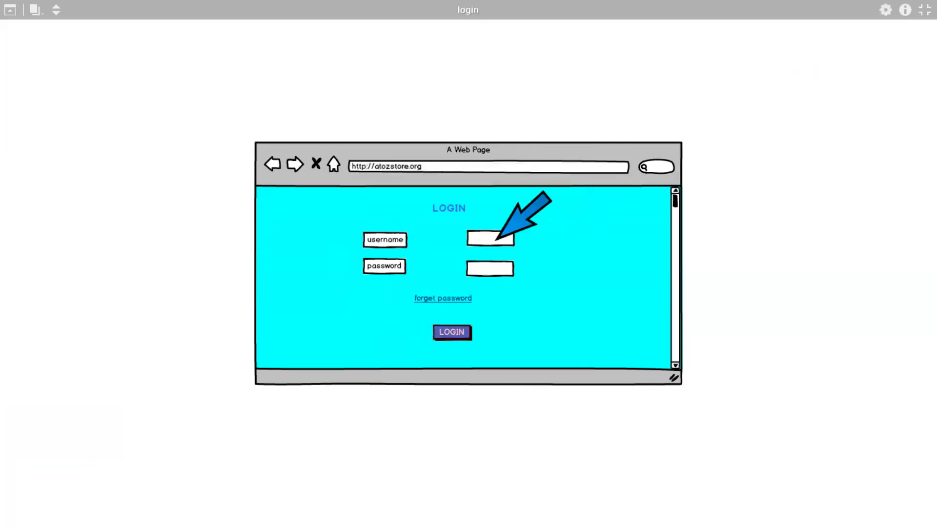
{"action": "left_click", "coordinate": [885, 10]}
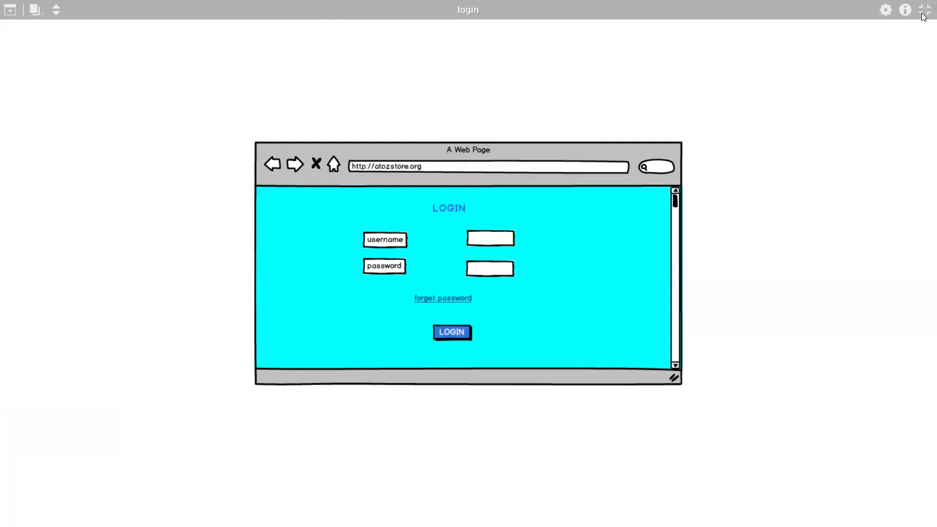
{"action": "left_click", "coordinate": [924, 10]}
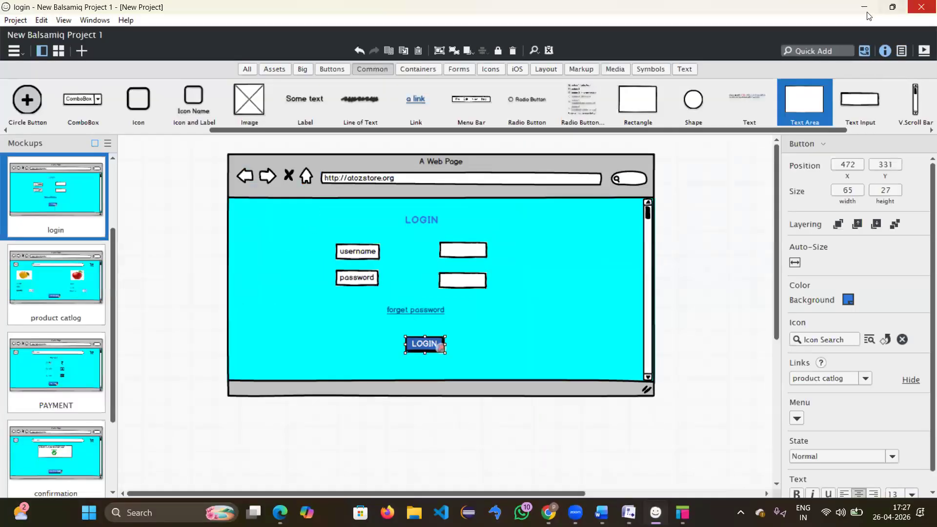
{"action": "left_click", "coordinate": [863, 9]}
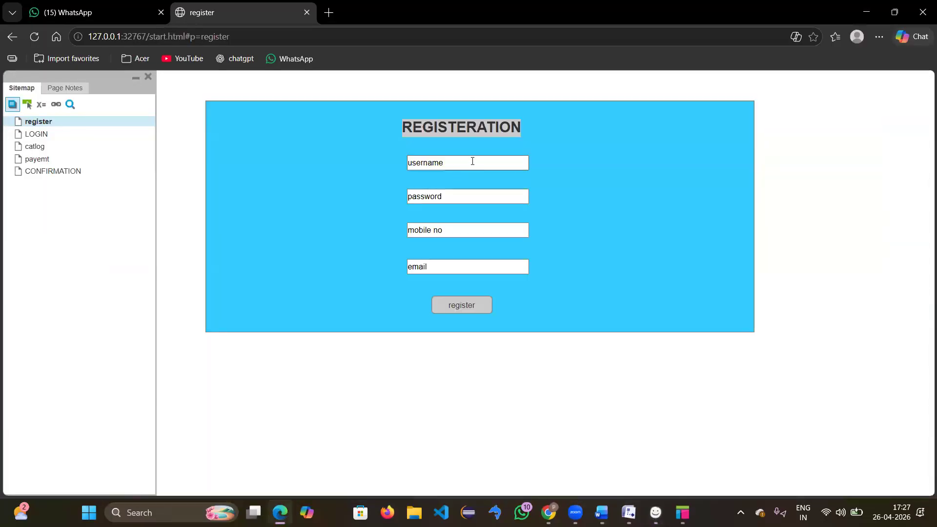
Step: Clear the preview's username field and enter test text in the password field
{"action": "left_click", "coordinate": [472, 162]}
{"action": "key", "text": "BackSpace"}
{"action": "key", "text": "BackSpace"}
{"action": "key", "text": "BackSpace"}
{"action": "key", "text": "BackSpace"}
{"action": "key", "text": "BackSpace"}
{"action": "key", "text": "BackSpace"}
{"action": "key", "text": "BackSpace"}
{"action": "key", "text": "BackSpace"}
{"action": "type", "text": "ramennjnds"}
{"action": "key", "text": "BackSpace"}
{"action": "key", "text": "BackSpace"}
{"action": "key", "text": "BackSpace"}
{"action": "key", "text": "BackSpace"}
{"action": "key", "text": "BackSpace"}
{"action": "key", "text": "BackSpace"}
{"action": "key", "text": "BackSpace"}
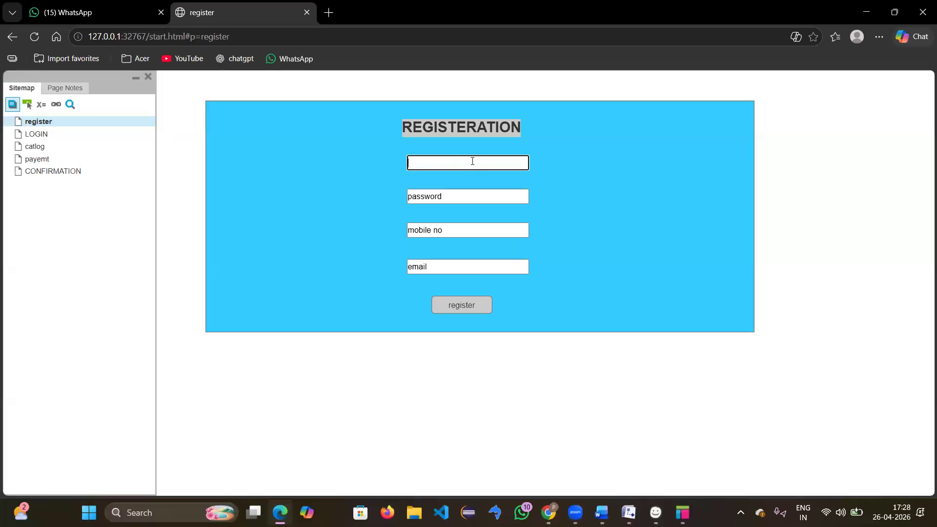
{"action": "left_click", "coordinate": [462, 195]}
{"action": "type", "text": "dsndsndsd"}
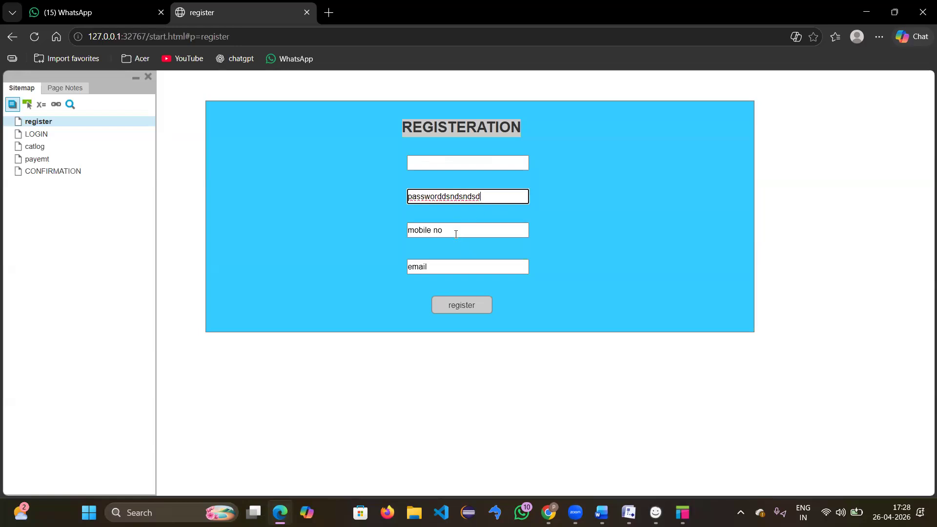
{"action": "left_click_drag", "start_coordinate": [488, 197], "coordinate": [354, 204]}
{"action": "key", "text": "BackSpace"}
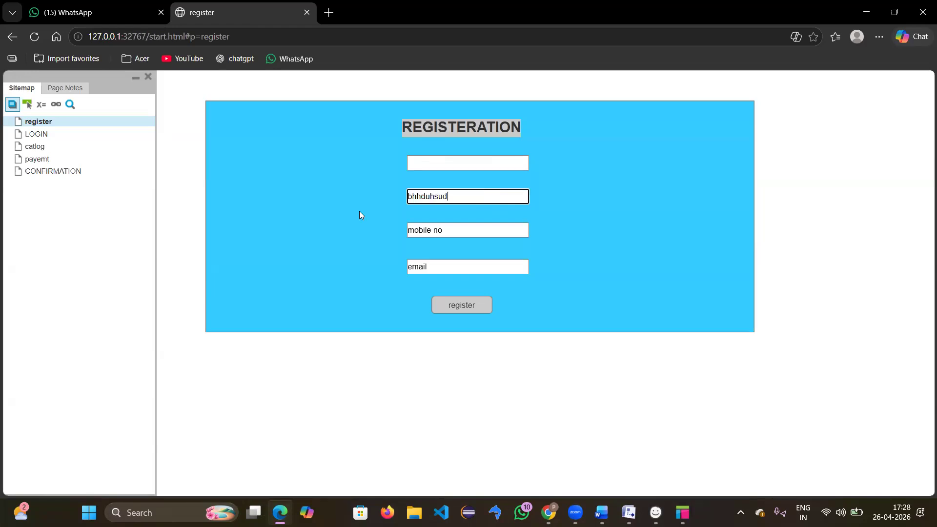
Step: Replace the mobile no placeholder with test text 'ssdjsjds' and hide the browser preview
{"action": "double_click", "coordinate": [437, 230]}
{"action": "left_click_drag", "start_coordinate": [403, 226], "coordinate": [366, 228]}
{"action": "key", "text": "BackSpace"}
{"action": "type", "text": "ssdjsjds"}
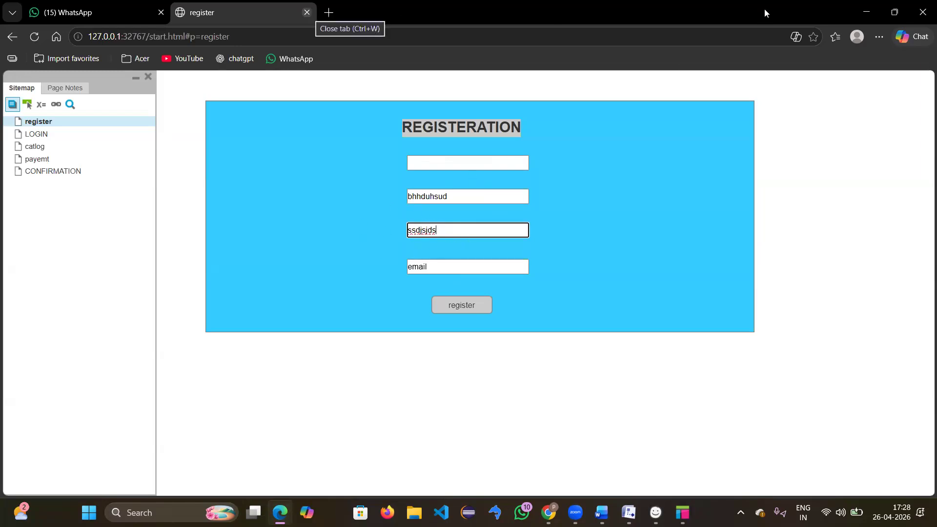
{"action": "left_click", "coordinate": [862, 12]}
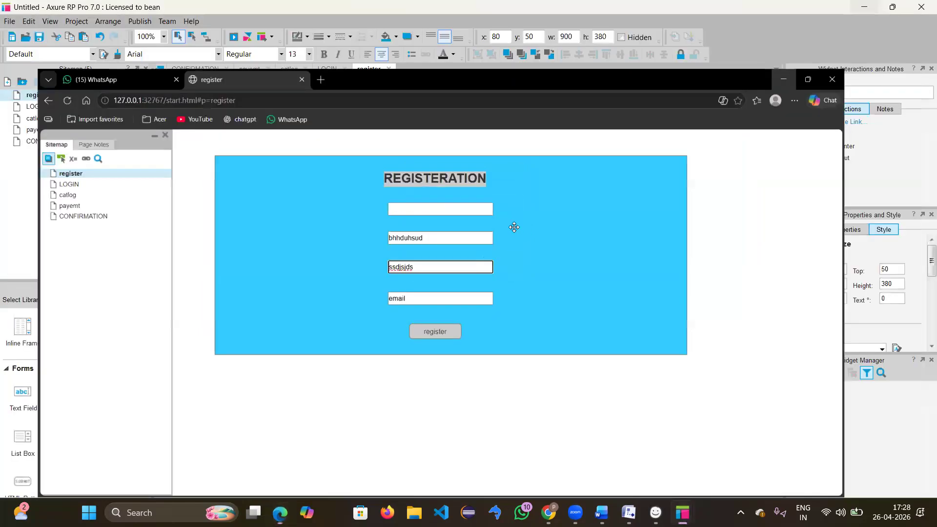
Step: Set the username text field's Hint Text to 'username' in Properties
{"action": "left_click", "coordinate": [478, 176]}
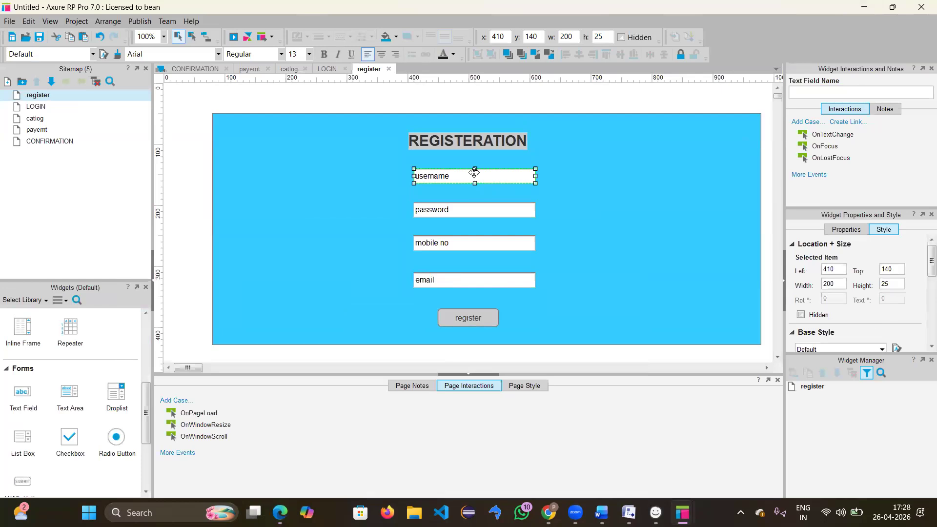
{"action": "scroll", "coordinate": [859, 308], "scroll_direction": "down", "scroll_amount": 5}
{"action": "scroll", "coordinate": [858, 308], "scroll_direction": "down", "scroll_amount": 4}
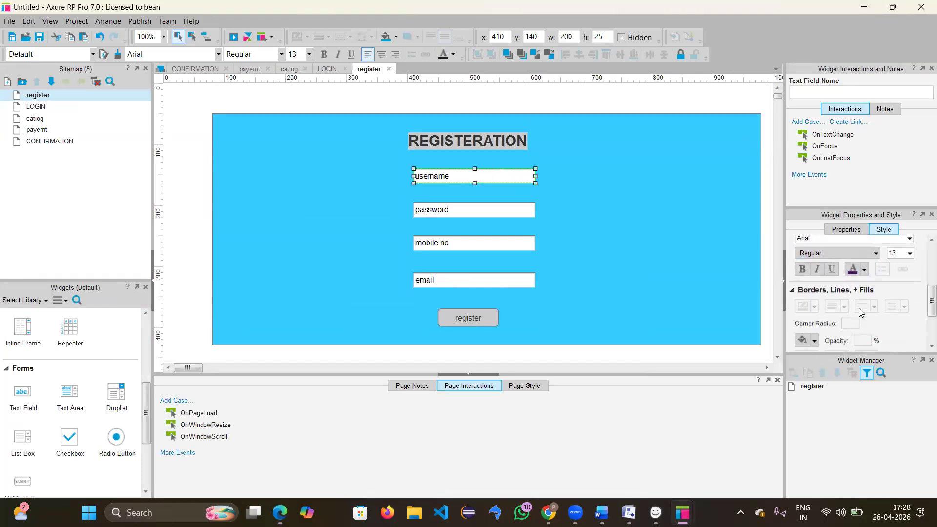
{"action": "scroll", "coordinate": [860, 312], "scroll_direction": "up", "scroll_amount": 5}
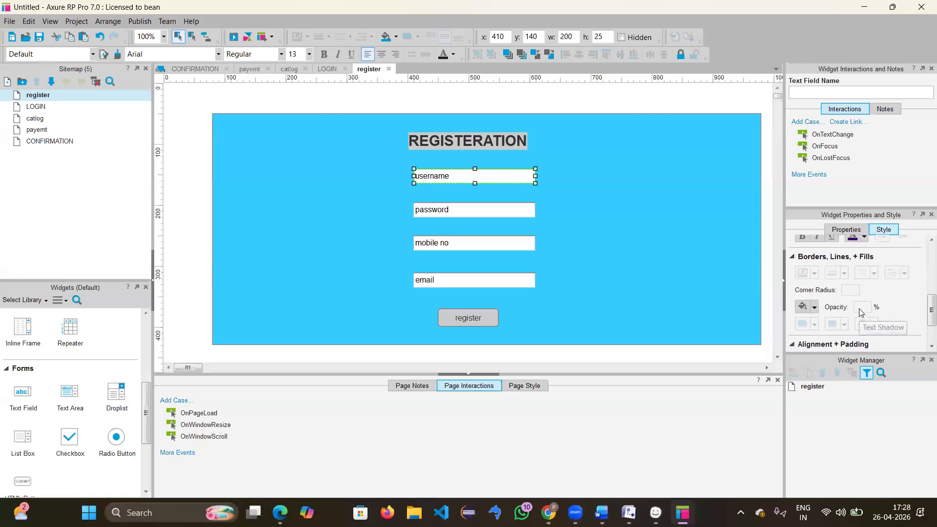
{"action": "left_click", "coordinate": [846, 230]}
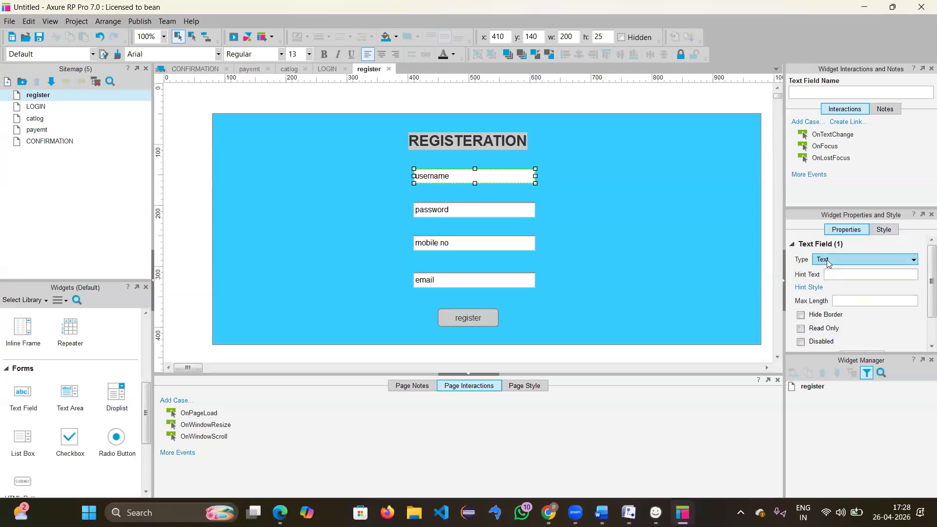
{"action": "left_click", "coordinate": [840, 276]}
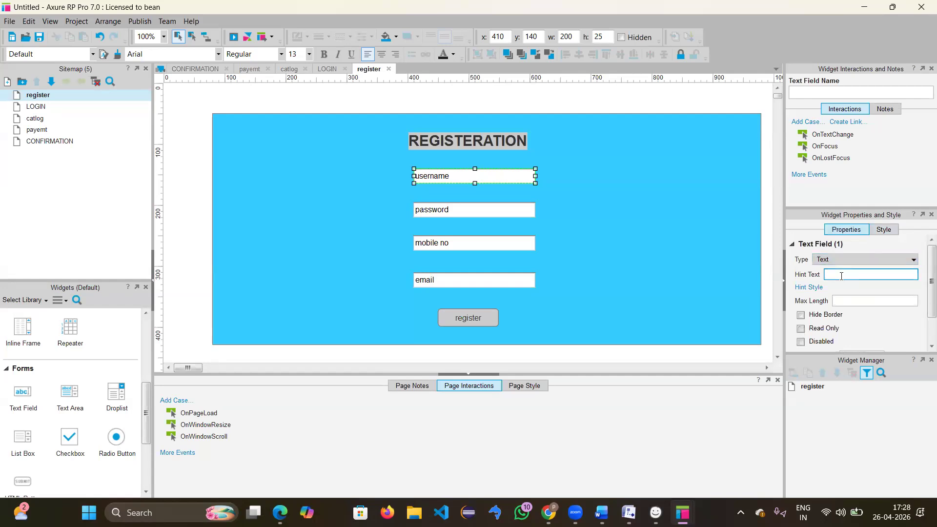
{"action": "type", "text": "username"}
{"action": "key", "text": "BackSpace"}
{"action": "key", "text": "BackSpace"}
{"action": "key", "text": "BackSpace"}
{"action": "type", "text": "name"}
{"action": "left_click", "coordinate": [463, 178]}
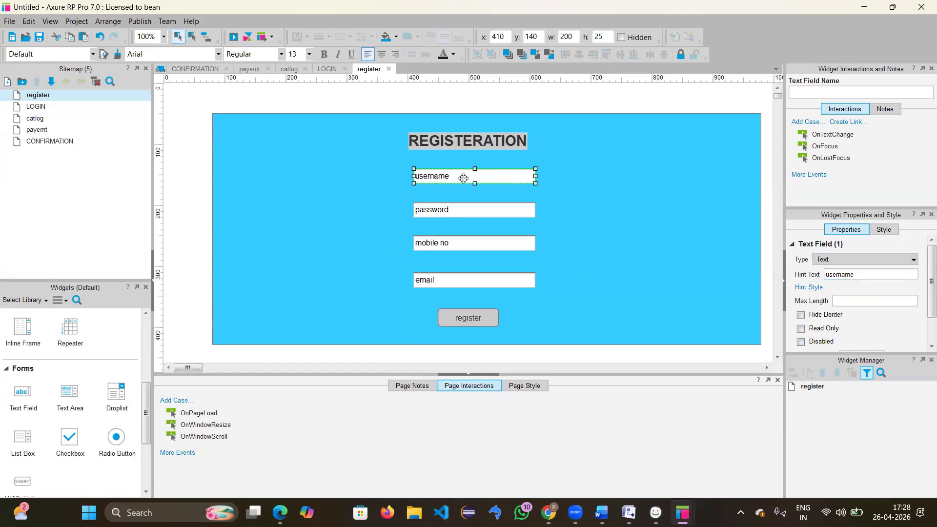
Step: Delete the username field's default text and begin editing the password field
{"action": "double_click", "coordinate": [463, 178]}
{"action": "key", "text": "BackSpace"}
{"action": "double_click", "coordinate": [455, 213]}
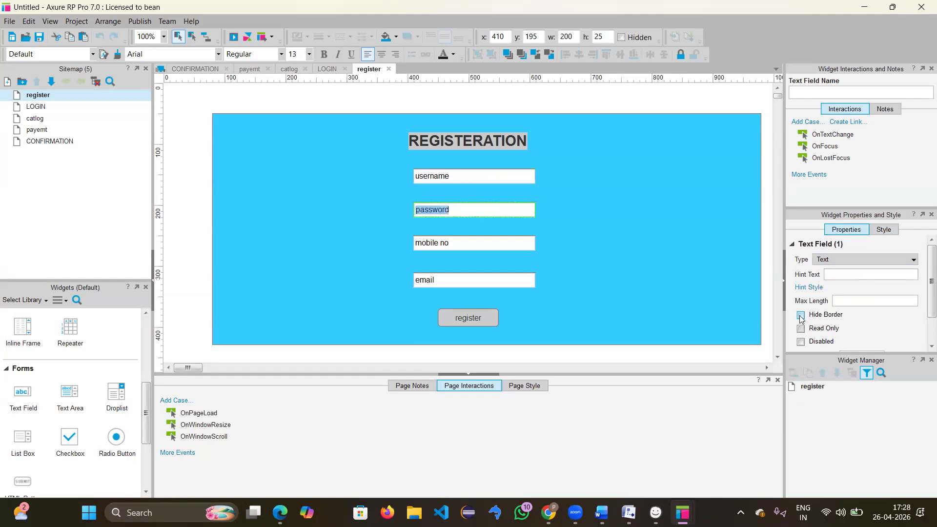
Step: Give the password field hint text 'password', nudge it slightly lower, and clear its default text
{"action": "left_click", "coordinate": [842, 273]}
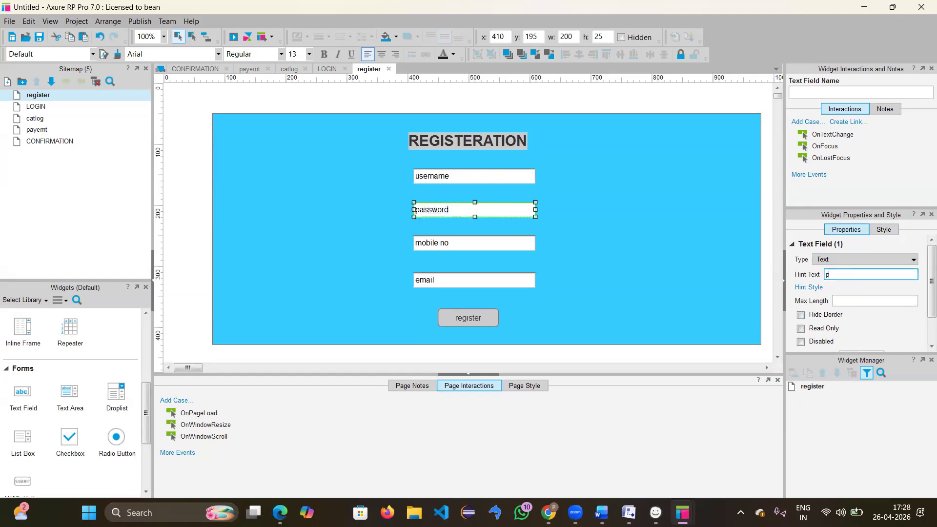
{"action": "type", "text": "password"}
{"action": "left_click", "coordinate": [426, 219]}
{"action": "left_click_drag", "start_coordinate": [425, 216], "coordinate": [454, 213]}
{"action": "double_click", "coordinate": [453, 213]}
{"action": "key", "text": "Delete"}
{"action": "key", "text": "Escape"}
Step: Clear the mobile no field's default text and set its hint text to 'mobi'
{"action": "double_click", "coordinate": [447, 243]}
{"action": "key", "text": "Delete"}
{"action": "left_click", "coordinate": [851, 274]}
{"action": "type", "text": "mobile no"}
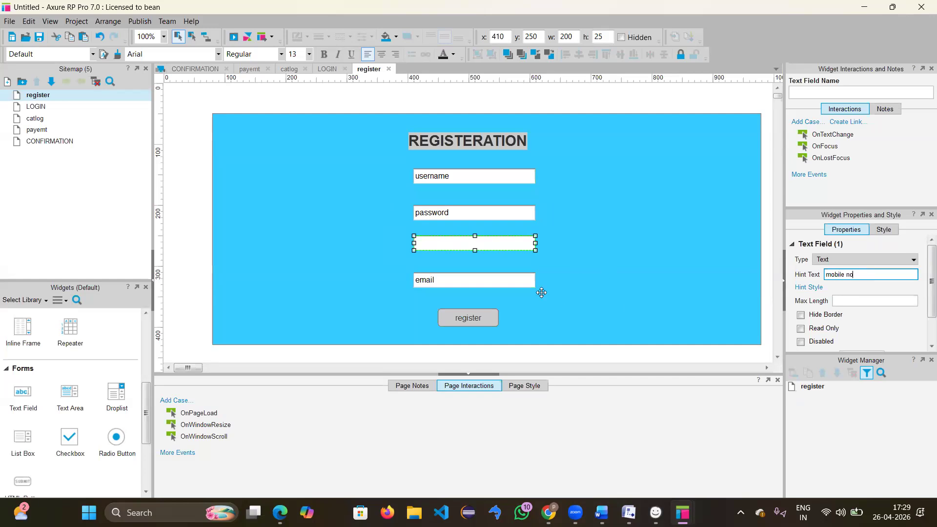
Step: Clear the email field's default text and set its hint text to 'email'
{"action": "left_click", "coordinate": [541, 292]}
{"action": "double_click", "coordinate": [507, 279]}
{"action": "key", "text": "BackSpace"}
{"action": "left_click", "coordinate": [858, 275]}
{"action": "type", "text": "email"}
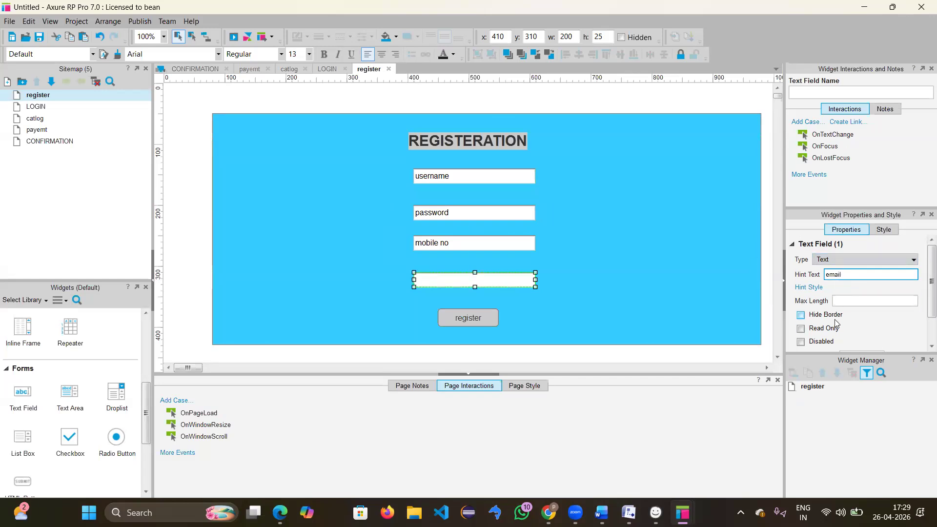
{"action": "scroll", "coordinate": [891, 313], "scroll_direction": "down", "scroll_amount": 3}
{"action": "scroll", "coordinate": [891, 313], "scroll_direction": "up", "scroll_amount": 3}
Step: Set input types: email to Email, mobile no to Phone Number, password to Password
{"action": "left_click", "coordinate": [850, 259]}
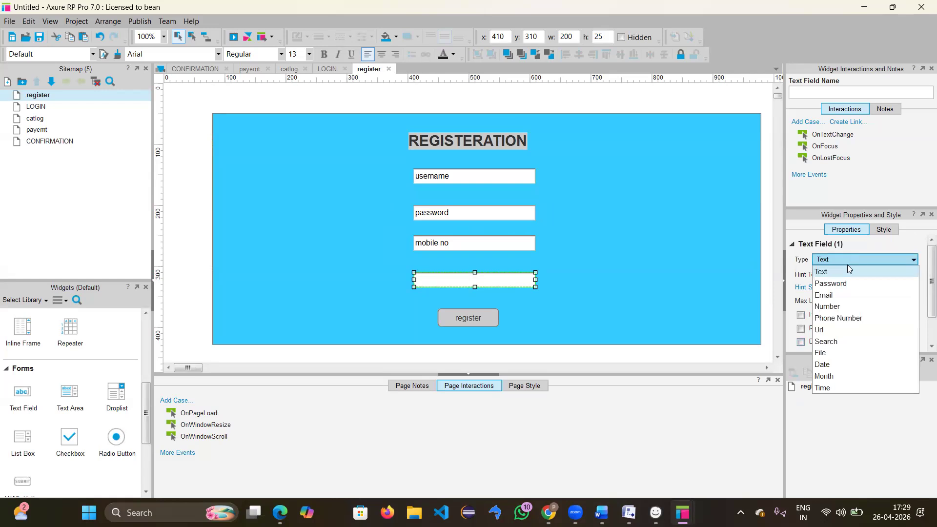
{"action": "left_click", "coordinate": [836, 318]}
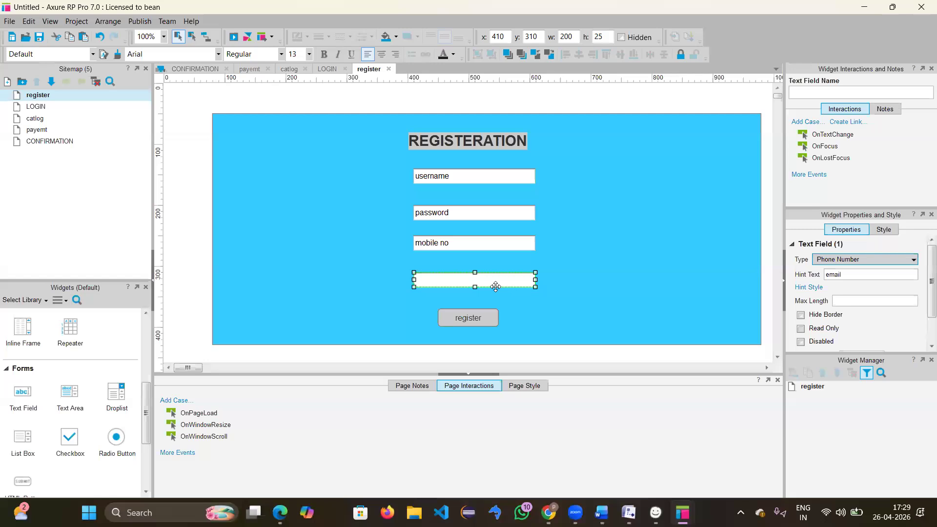
{"action": "left_click", "coordinate": [832, 259]}
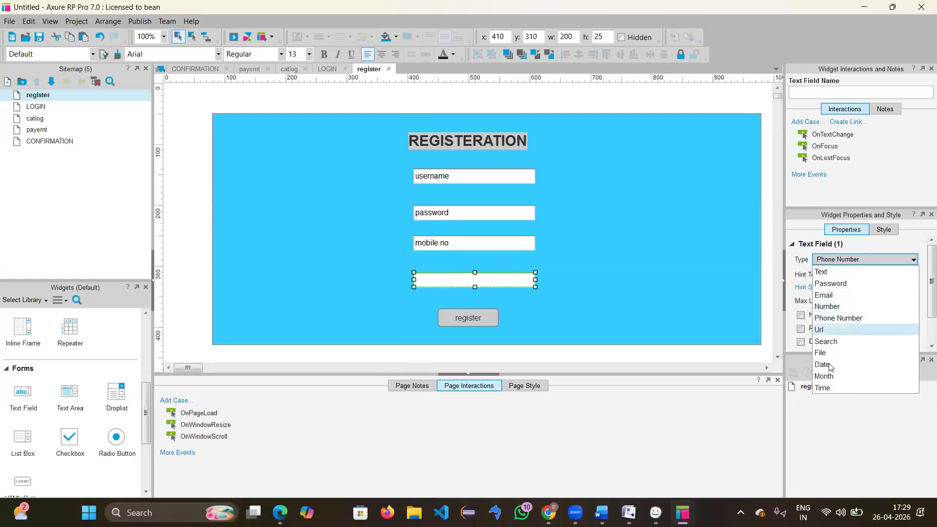
{"action": "left_click", "coordinate": [824, 295]}
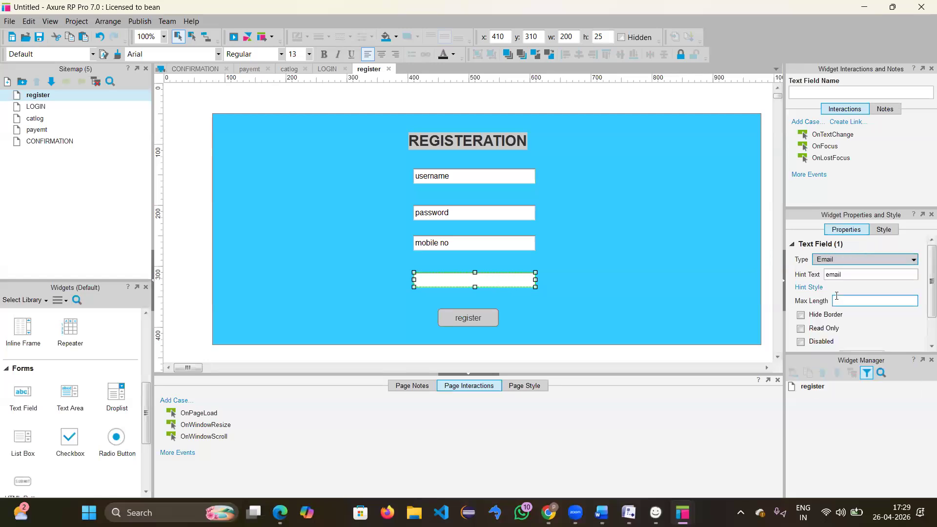
{"action": "left_click", "coordinate": [520, 250]}
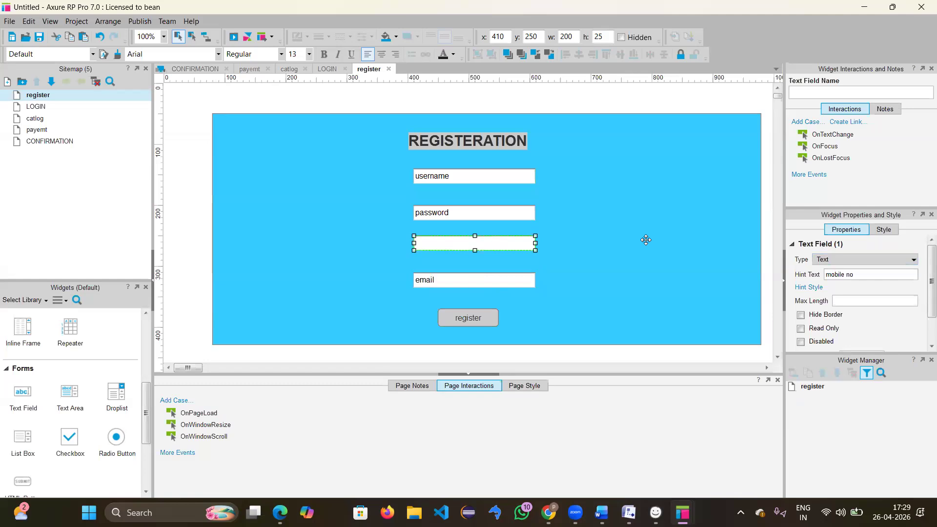
{"action": "left_click", "coordinate": [854, 259]}
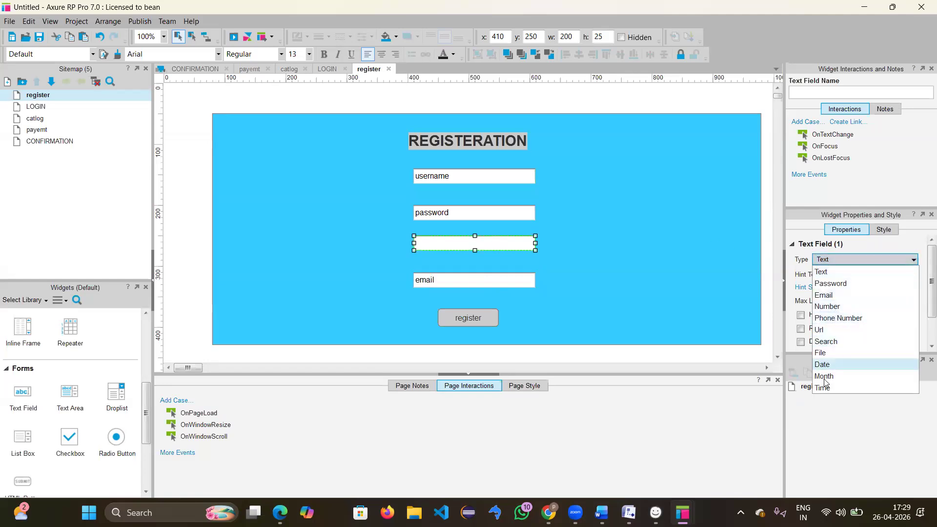
{"action": "left_click", "coordinate": [833, 318]}
{"action": "left_click", "coordinate": [488, 214]}
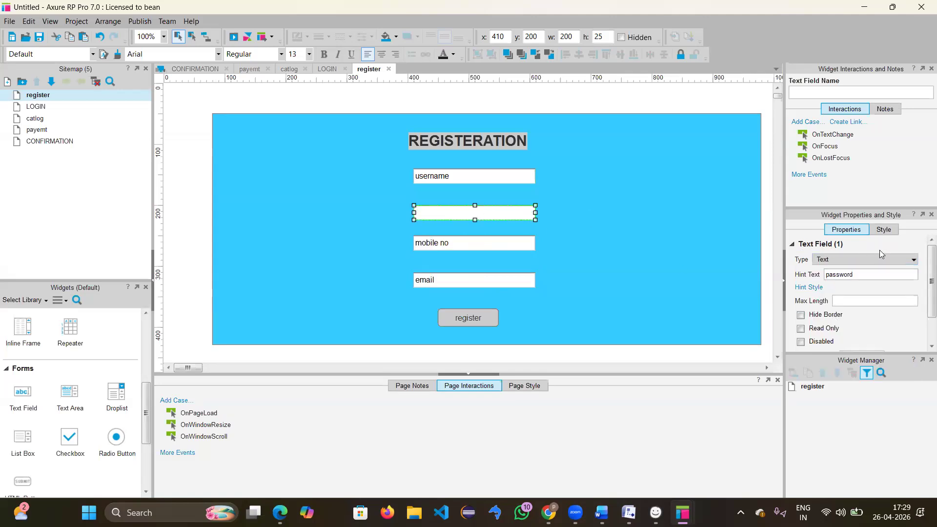
{"action": "left_click", "coordinate": [863, 260]}
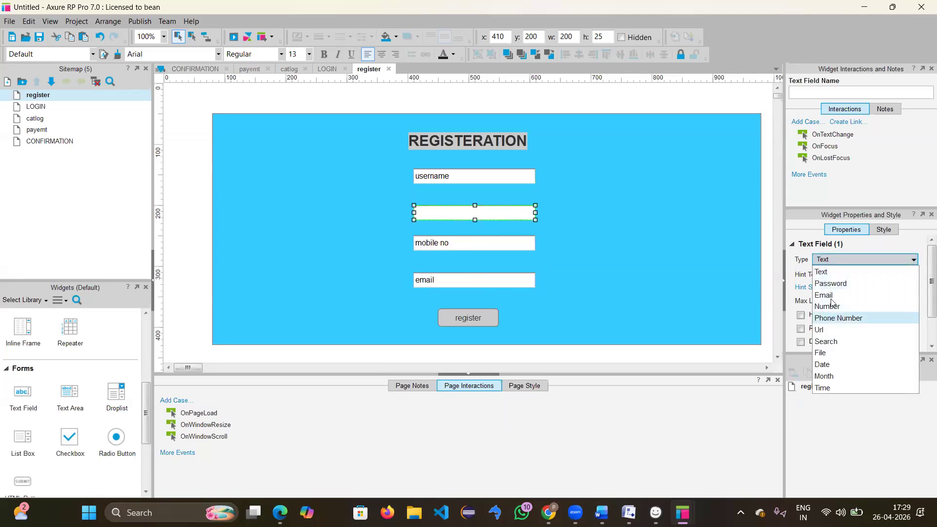
{"action": "left_click", "coordinate": [830, 283]}
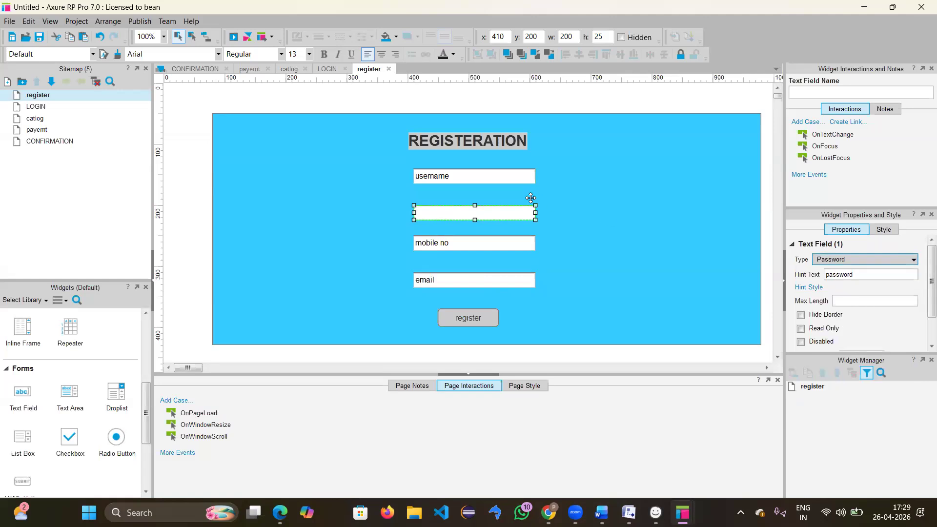
{"action": "left_click", "coordinate": [634, 224]}
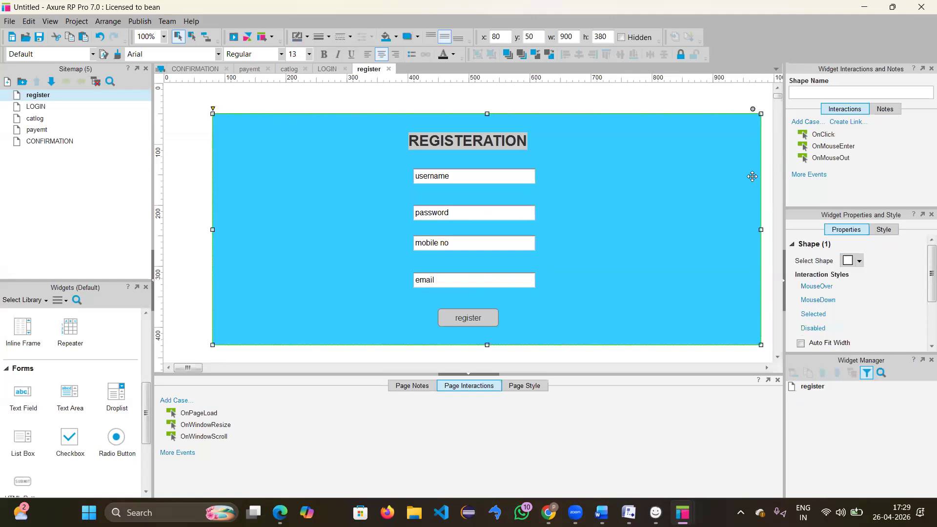
Step: Preview the prototype again, close the duplicate tab, and try typing in the username field
{"action": "left_click", "coordinate": [234, 39]}
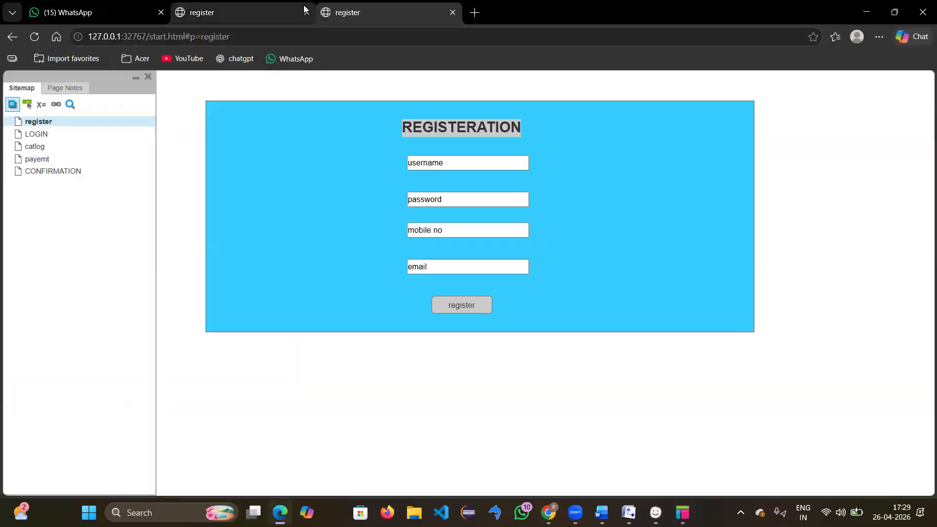
{"action": "left_click", "coordinate": [306, 12]}
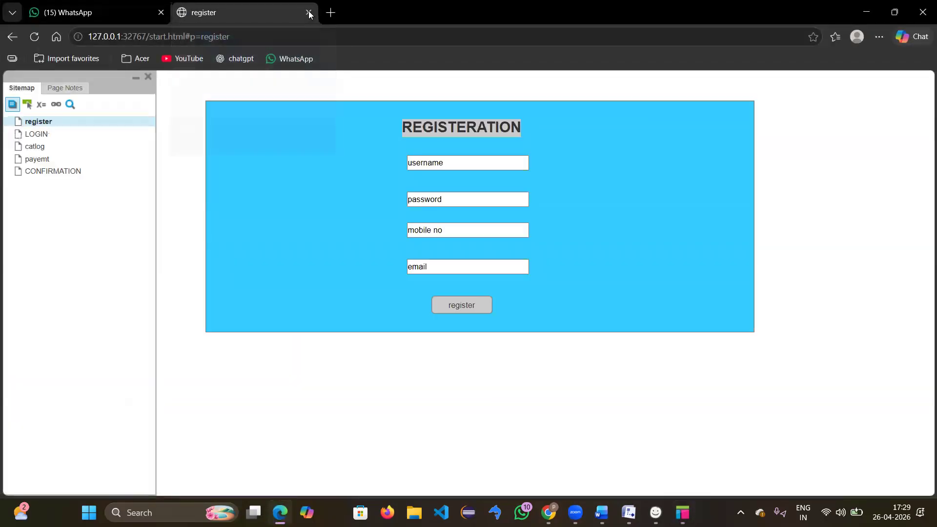
{"action": "left_click", "coordinate": [458, 162]}
{"action": "type", "text": "huhdusidsis"}
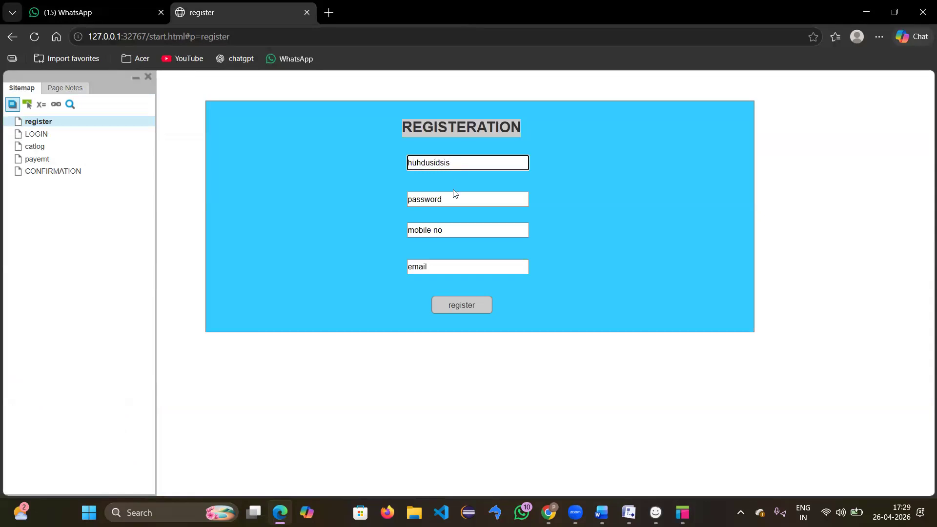
{"action": "left_click", "coordinate": [455, 200]}
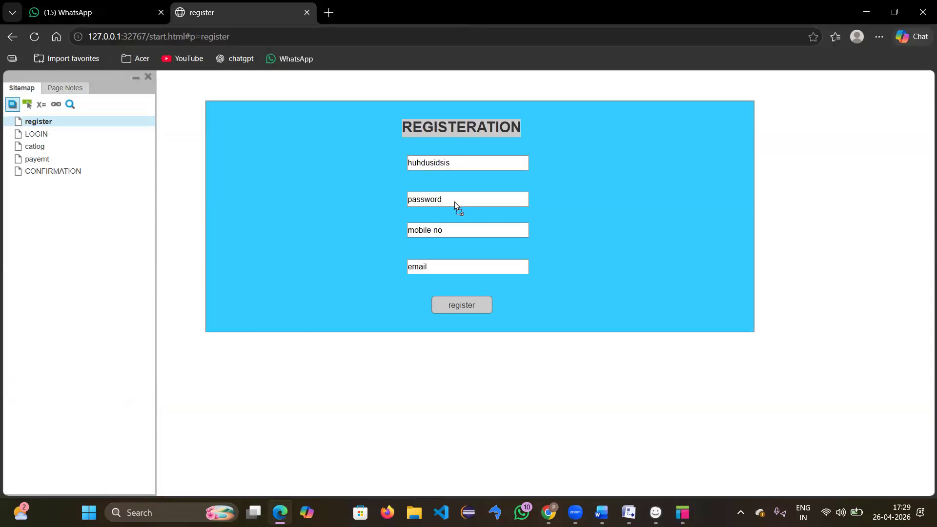
{"action": "key", "text": "ctrl+z"}
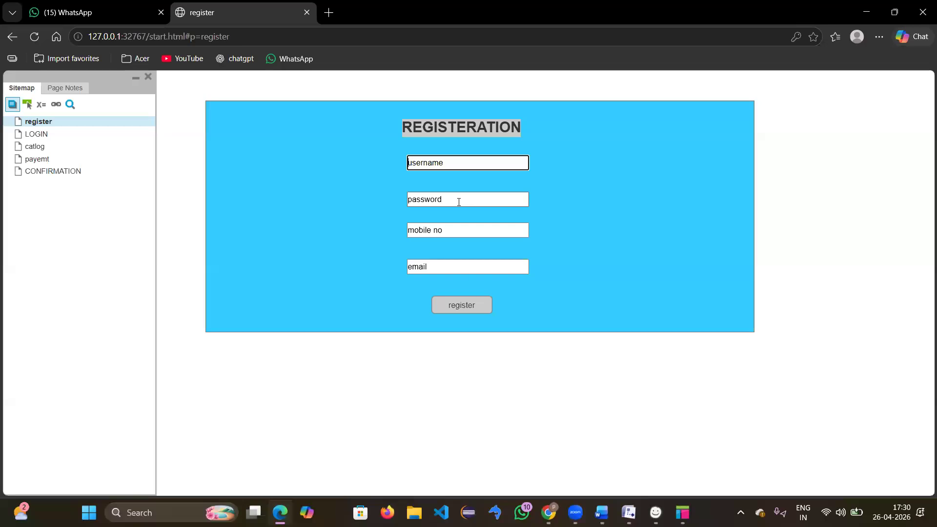
Step: Enter a test password and a test mobile number in the preview form
{"action": "left_click", "coordinate": [462, 200]}
{"action": "type", "text": "h•••••••••"}
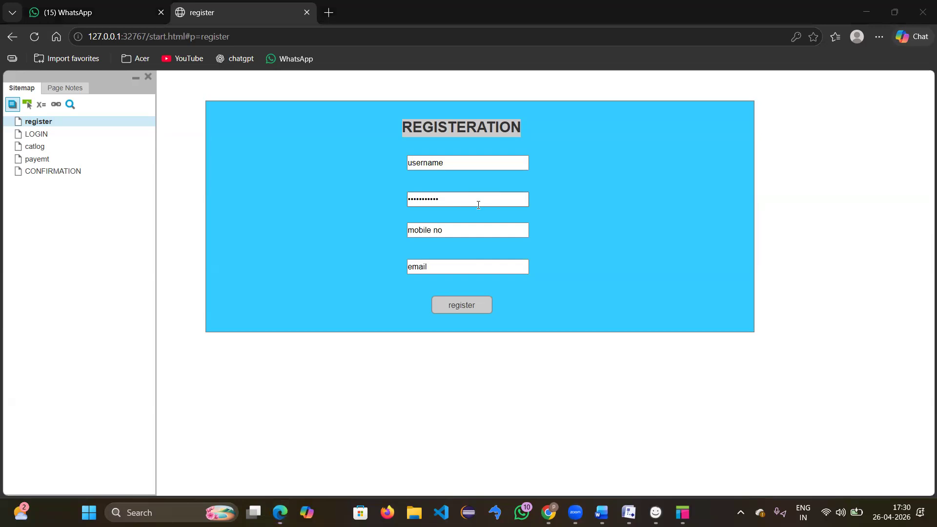
{"action": "left_click", "coordinate": [448, 204]}
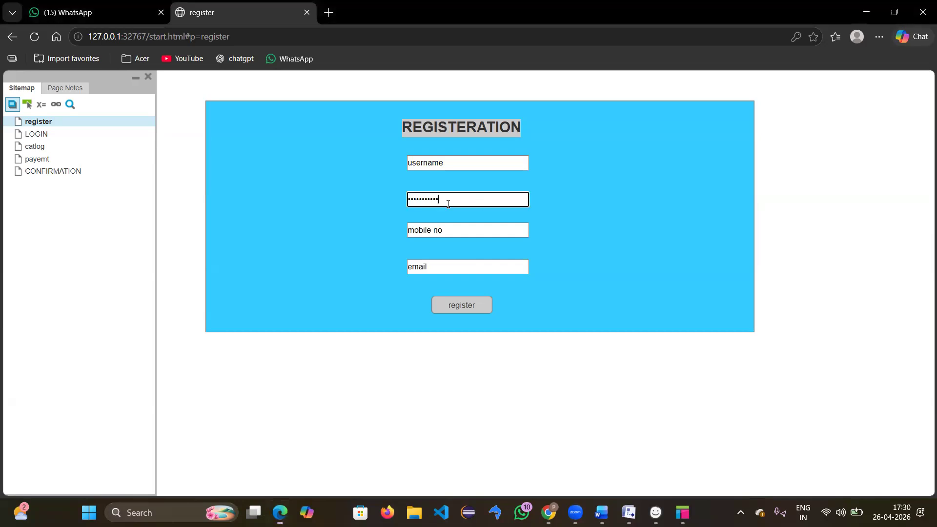
{"action": "left_click", "coordinate": [461, 229]}
{"action": "type", "text": "fjfijfvnf"}
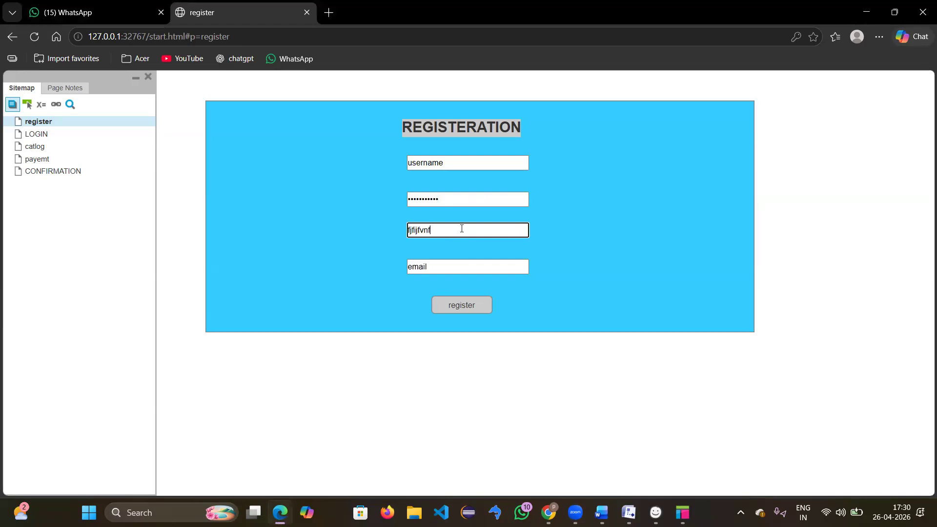
{"action": "key", "text": "BackSpace"}
{"action": "key", "text": "BackSpace"}
{"action": "key", "text": "BackSpace"}
{"action": "key", "text": "BackSpace"}
{"action": "key", "text": "BackSpace"}
{"action": "key", "text": "BackSpace"}
{"action": "key", "text": "BackSpace"}
{"action": "key", "text": "BackSpace"}
{"action": "key", "text": "BackSpace"}
{"action": "type", "text": "565996661"}
Step: Re-enter a test password, reveal it with the eye icon, and minimize Edge
{"action": "left_click", "coordinate": [520, 198]}
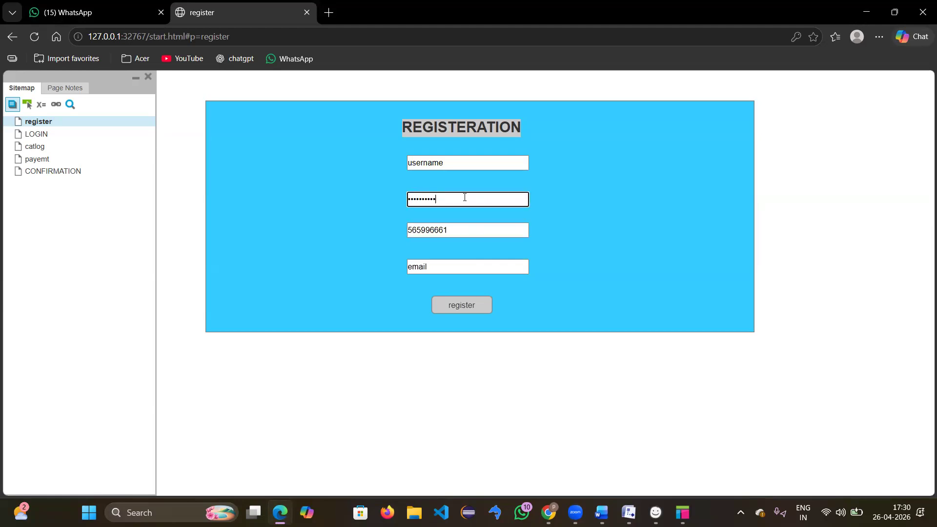
{"action": "key", "text": "BackSpace"}
{"action": "key", "text": "BackSpace"}
{"action": "key", "text": "BackSpace"}
{"action": "key", "text": "BackSpace"}
{"action": "key", "text": "BackSpace"}
{"action": "key", "text": "BackSpace"}
{"action": "key", "text": "BackSpace"}
{"action": "key", "text": "BackSpace"}
{"action": "key", "text": "BackSpace"}
{"action": "left_click", "coordinate": [450, 263]}
{"action": "type", "text": "jdsdsdsds"}
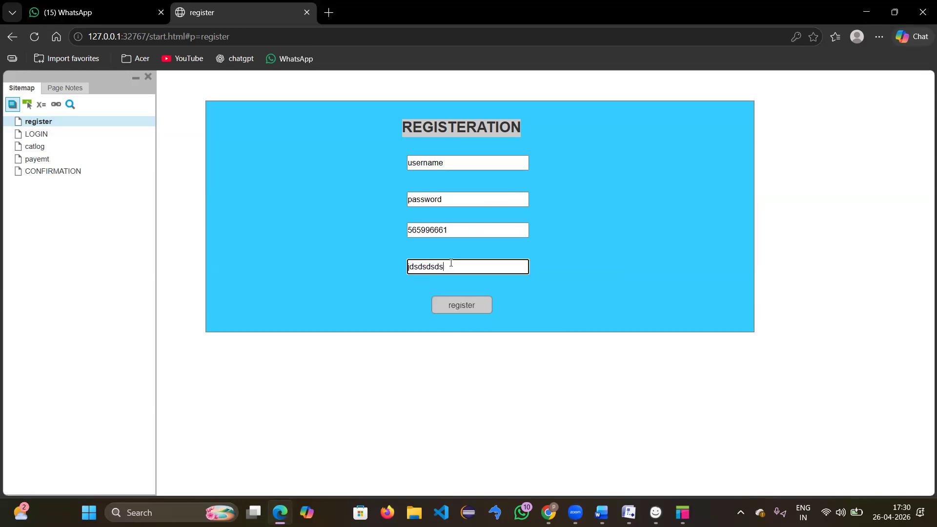
{"action": "key", "text": "BackSpace"}
{"action": "key", "text": "BackSpace"}
{"action": "key", "text": "BackSpace"}
{"action": "key", "text": "BackSpace"}
{"action": "key", "text": "BackSpace"}
{"action": "key", "text": "BackSpace"}
{"action": "key", "text": "BackSpace"}
{"action": "key", "text": "BackSpace"}
{"action": "left_click", "coordinate": [509, 206]}
{"action": "type", "text": "123456"}
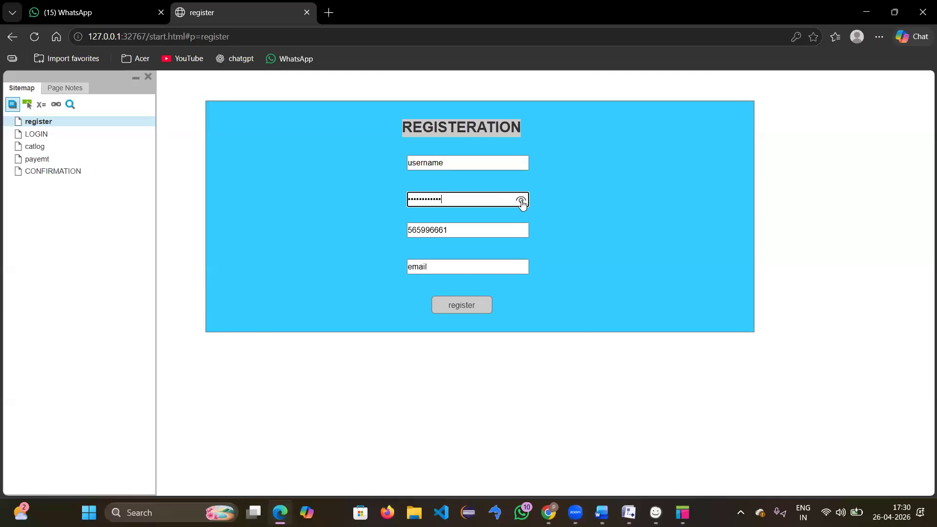
{"action": "left_click", "coordinate": [521, 201]}
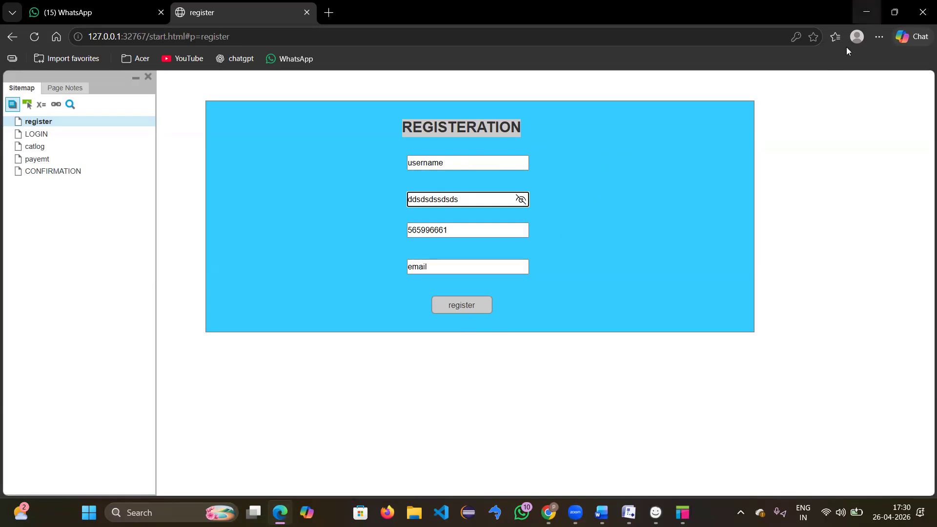
{"action": "left_click", "coordinate": [866, 11]}
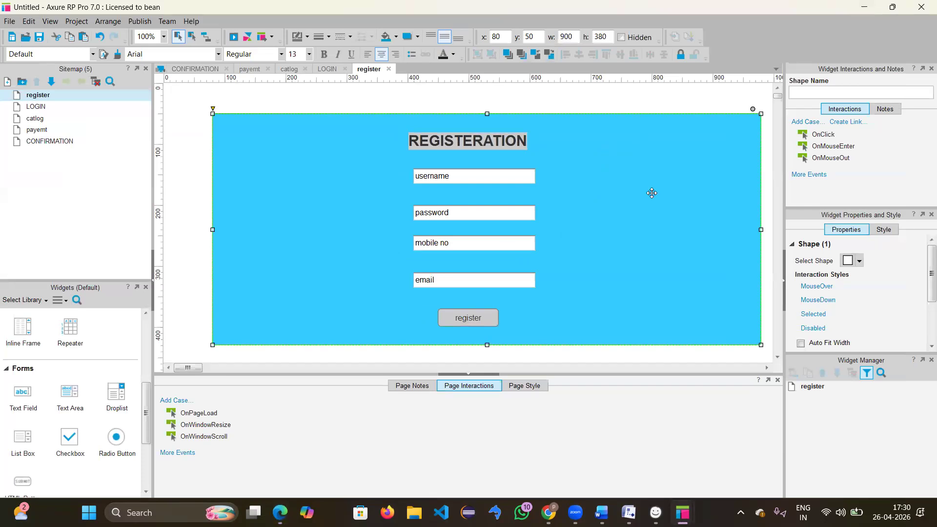
Step: Link the register button to LOGIN with Create Link, then open LOGIN from the Sitemap
{"action": "left_click", "coordinate": [470, 321]}
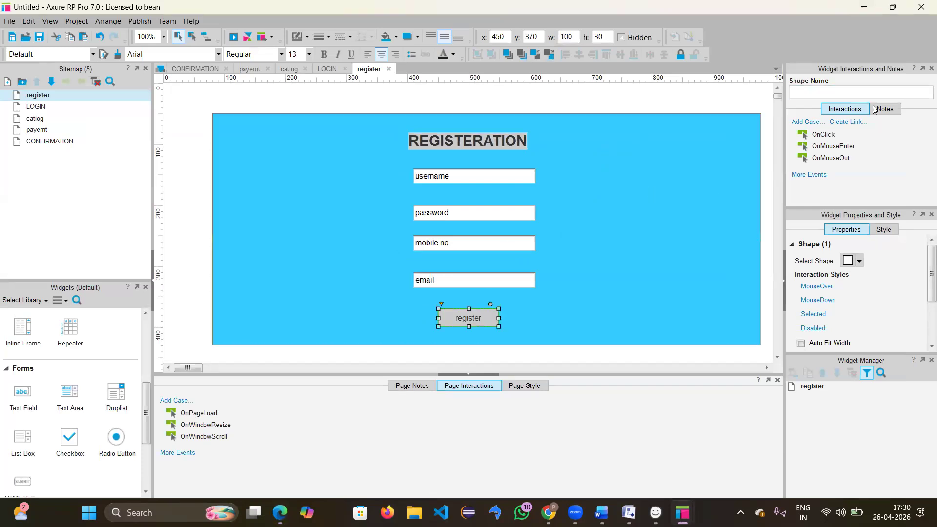
{"action": "left_click", "coordinate": [849, 129]}
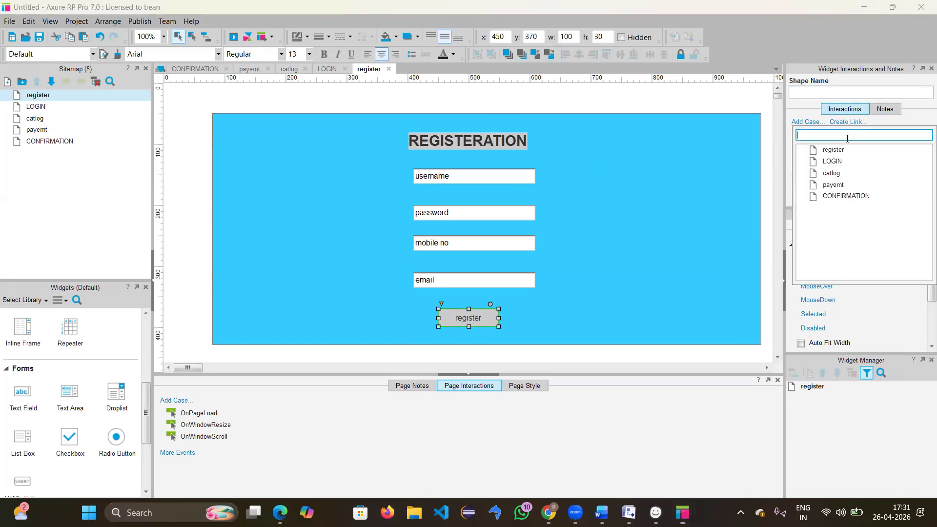
{"action": "left_click", "coordinate": [831, 162]}
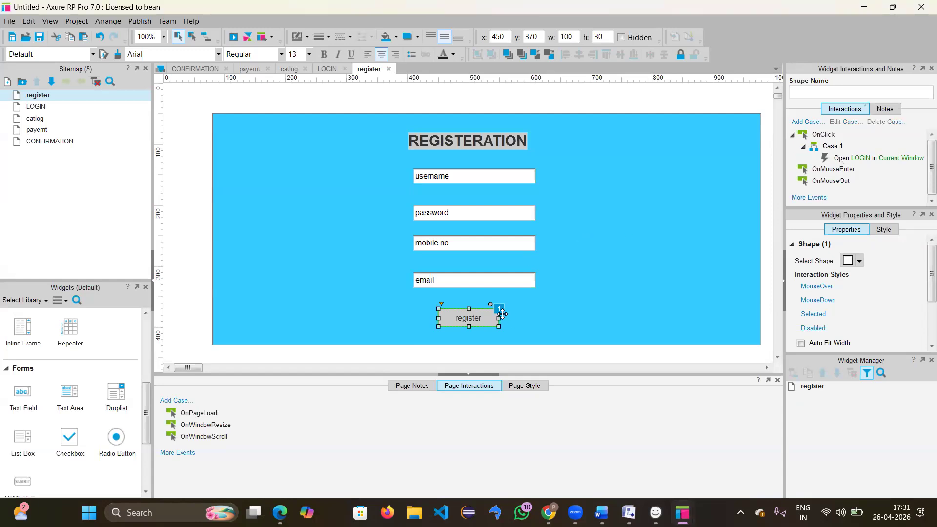
{"action": "double_click", "coordinate": [40, 106]}
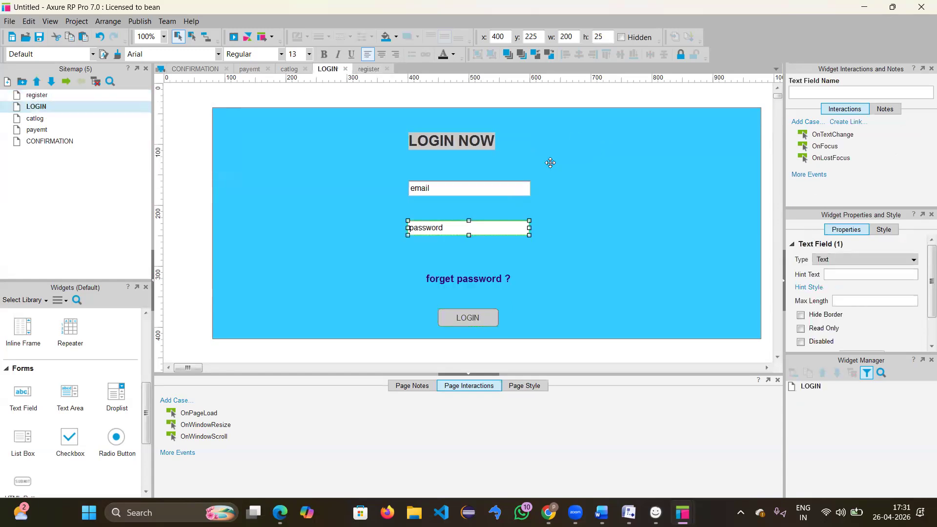
Step: Give the email field hint text and clear the default text of both email and password fields
{"action": "left_click", "coordinate": [496, 195]}
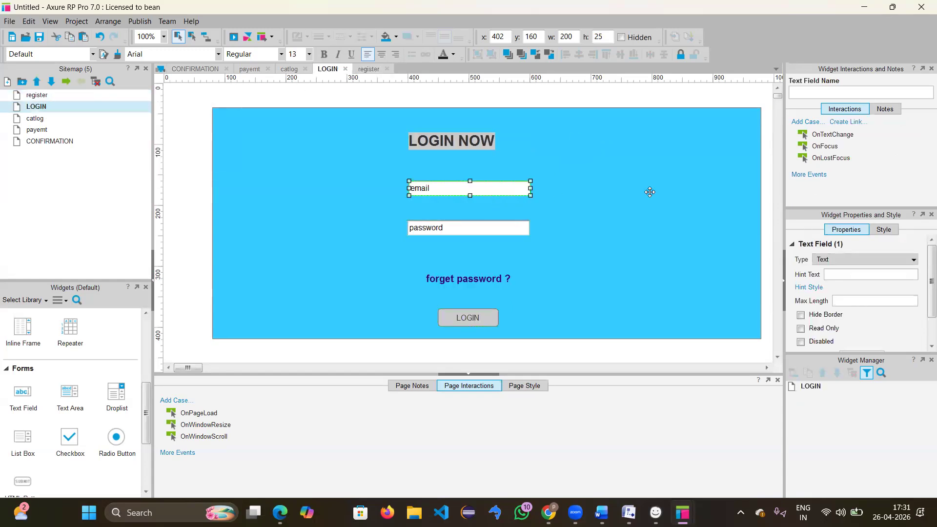
{"action": "left_click", "coordinate": [836, 272]}
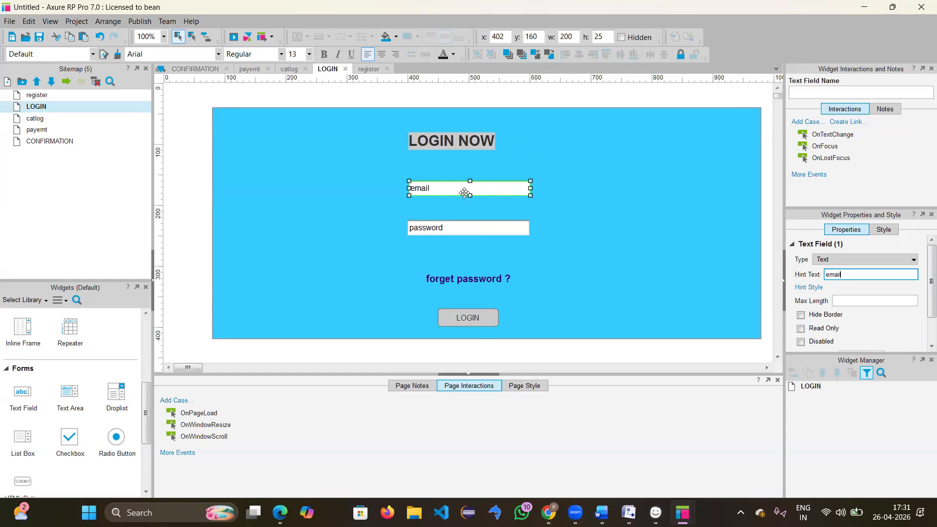
{"action": "double_click", "coordinate": [441, 187]}
{"action": "key", "text": "BackSpace"}
{"action": "key", "text": "BackSpace"}
{"action": "key", "text": "BackSpace"}
{"action": "key", "text": "BackSpace"}
{"action": "double_click", "coordinate": [444, 233]}
{"action": "key", "text": "BackSpace"}
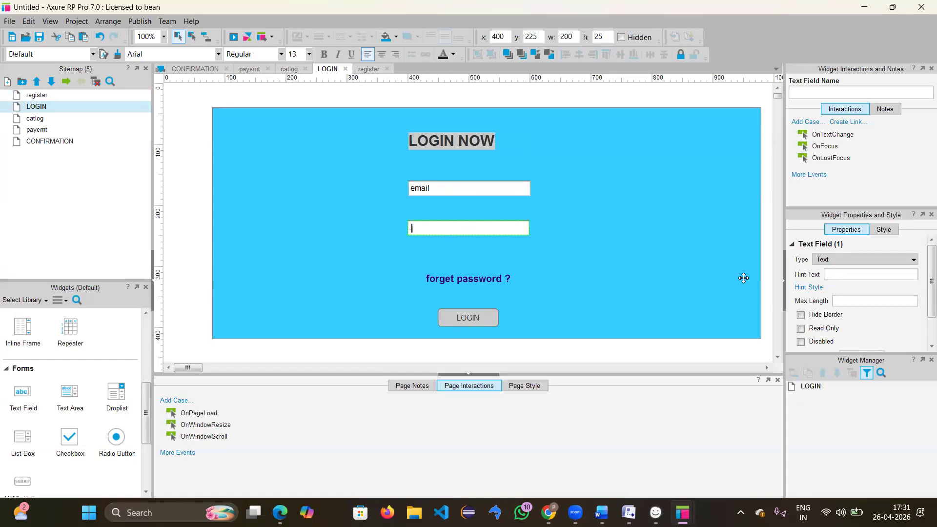
Step: Give the password field hint text, make it a Password input, and cap its Max Length at 5
{"action": "left_click", "coordinate": [854, 275]}
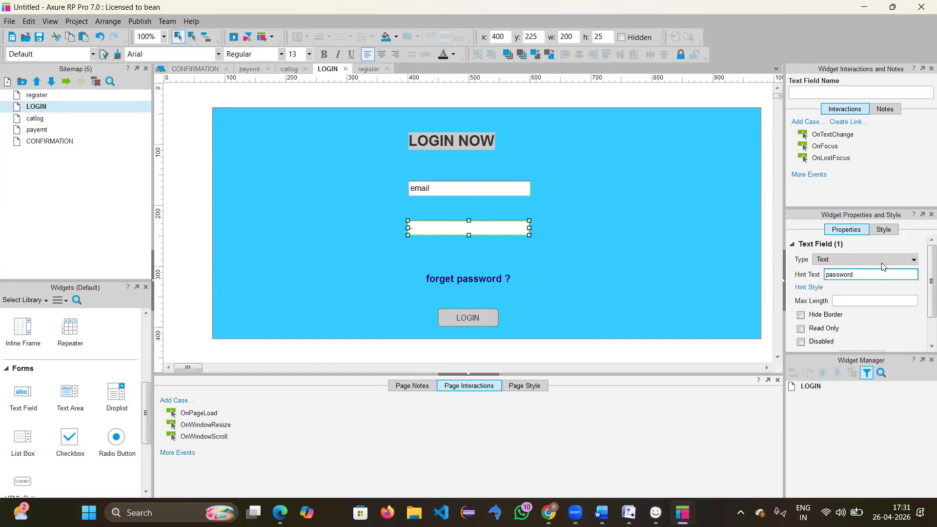
{"action": "left_click", "coordinate": [881, 261]}
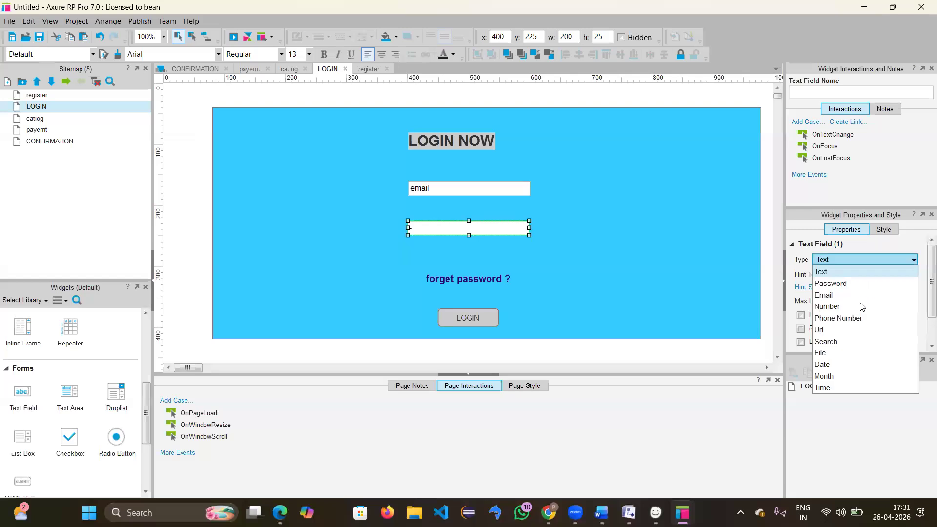
{"action": "left_click", "coordinate": [839, 284]}
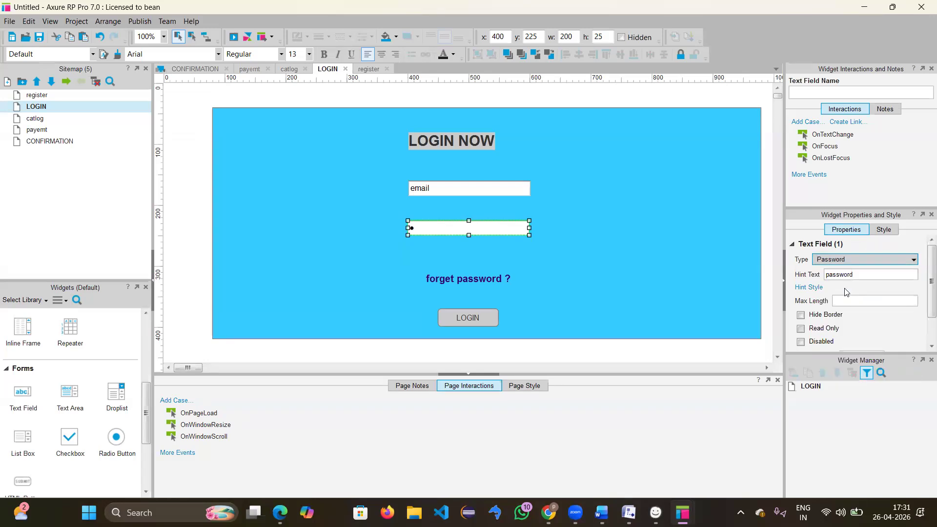
{"action": "scroll", "coordinate": [828, 331], "scroll_direction": "down", "scroll_amount": 2}
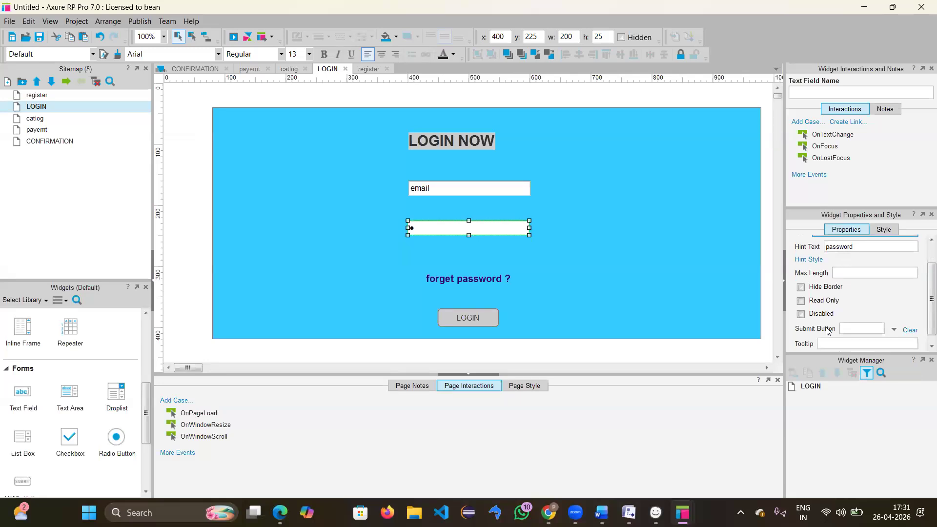
{"action": "left_click", "coordinate": [844, 275]}
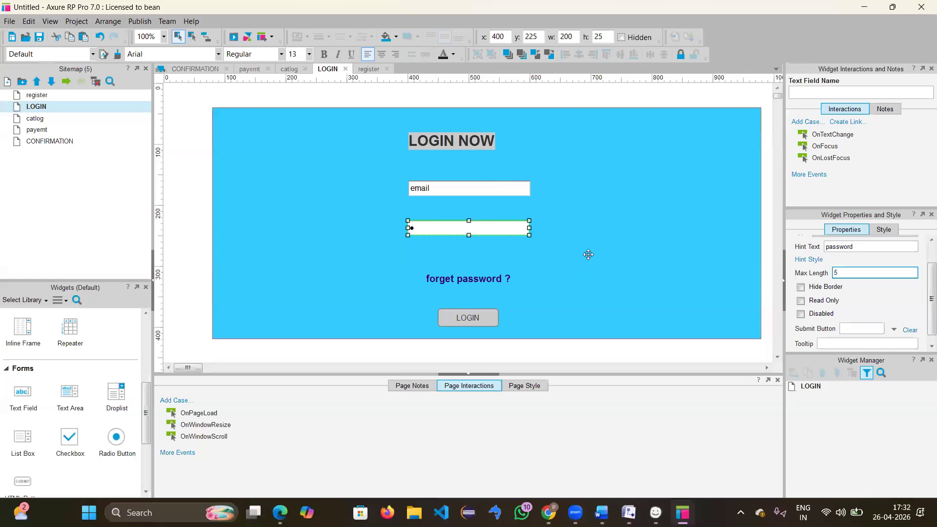
{"action": "left_click", "coordinate": [437, 229]}
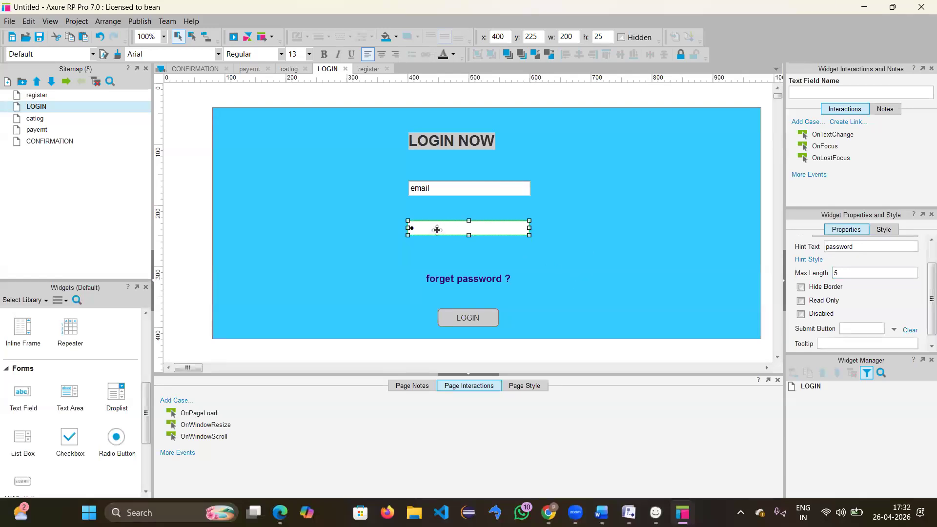
{"action": "double_click", "coordinate": [436, 230]}
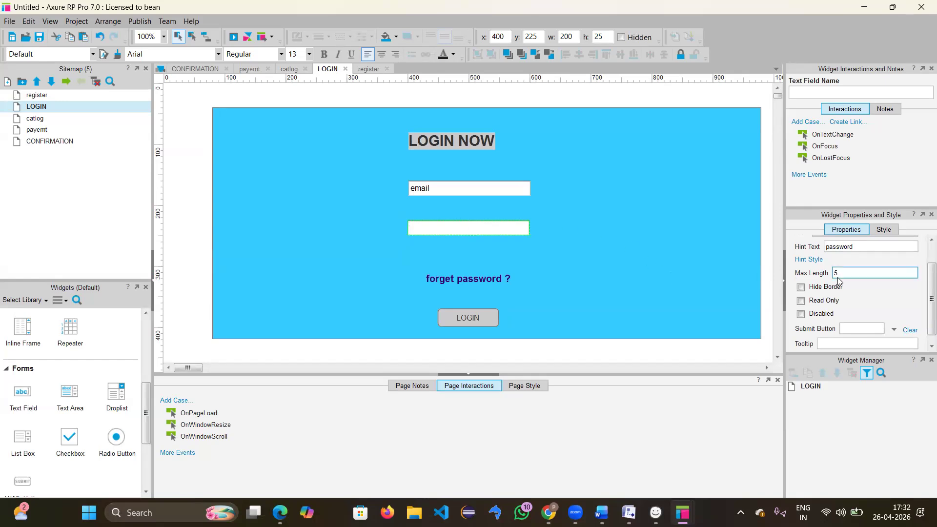
{"action": "scroll", "coordinate": [873, 283], "scroll_direction": "down", "scroll_amount": 1}
{"action": "scroll", "coordinate": [870, 299], "scroll_direction": "up", "scroll_amount": 2}
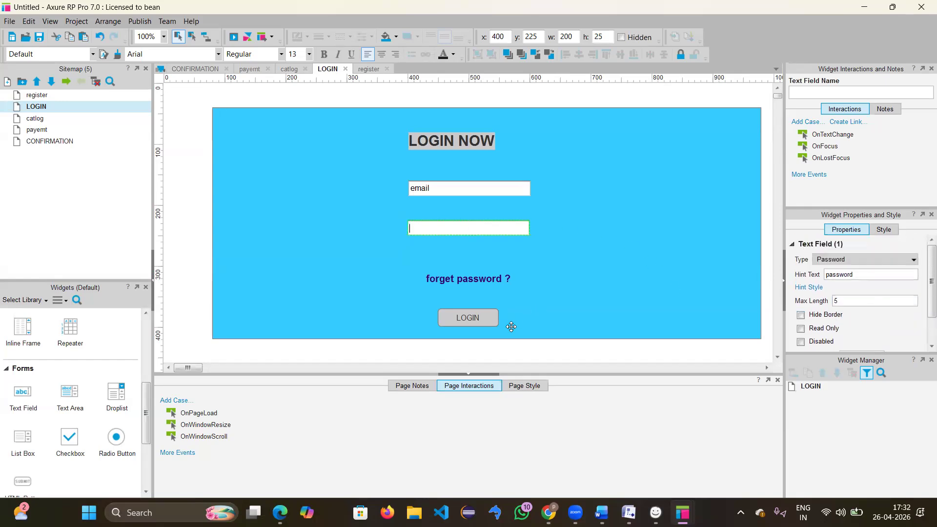
{"action": "left_click", "coordinate": [474, 317]}
Step: Link the LOGIN button to the catlog page
{"action": "left_click", "coordinate": [474, 318]}
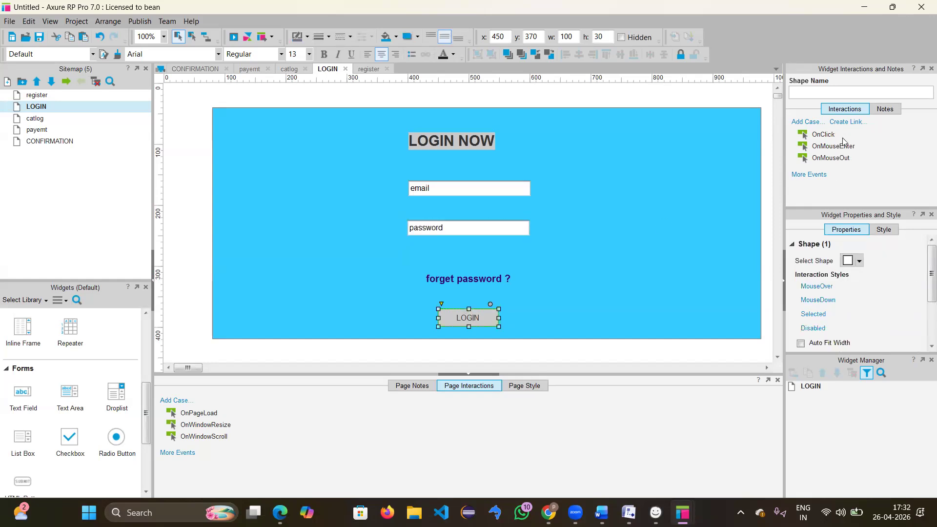
{"action": "left_click", "coordinate": [854, 121]}
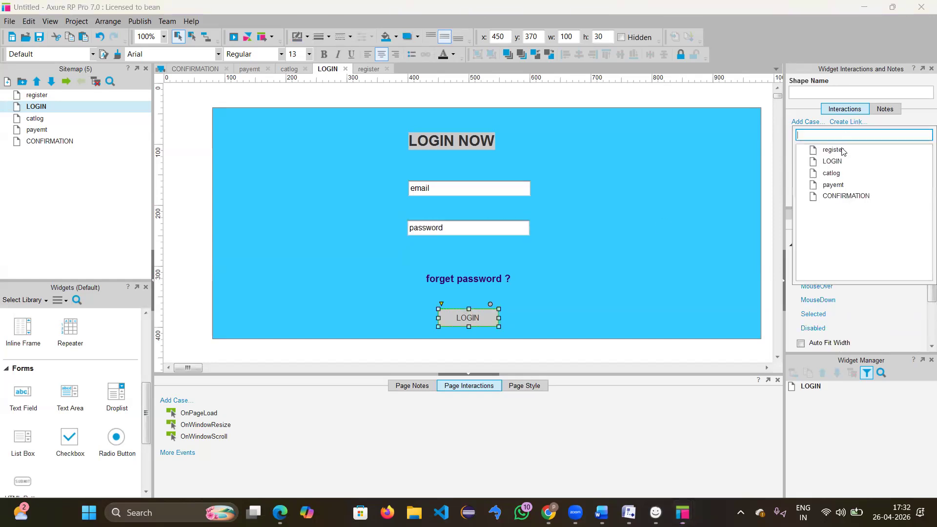
{"action": "left_click", "coordinate": [832, 174]}
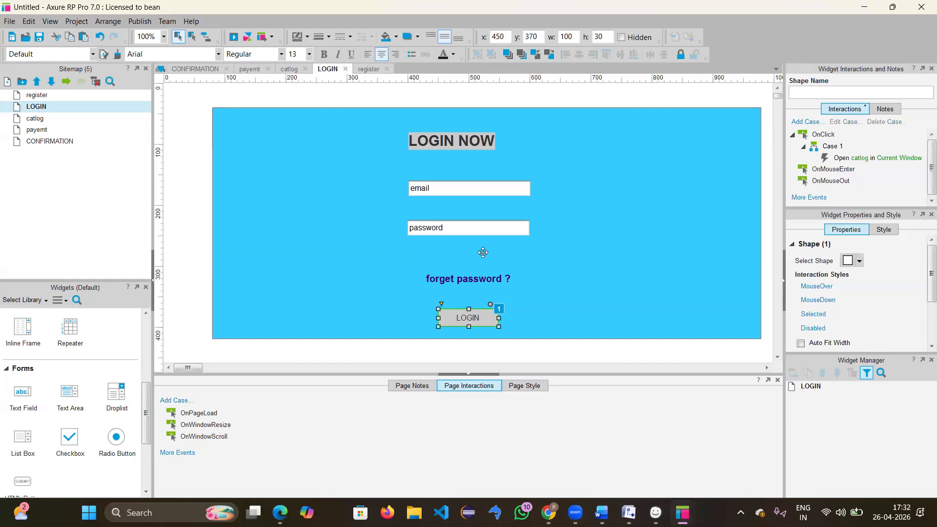
Step: On the catlog page, select the add to cart button and retry linking it after an error report
{"action": "double_click", "coordinate": [35, 118]}
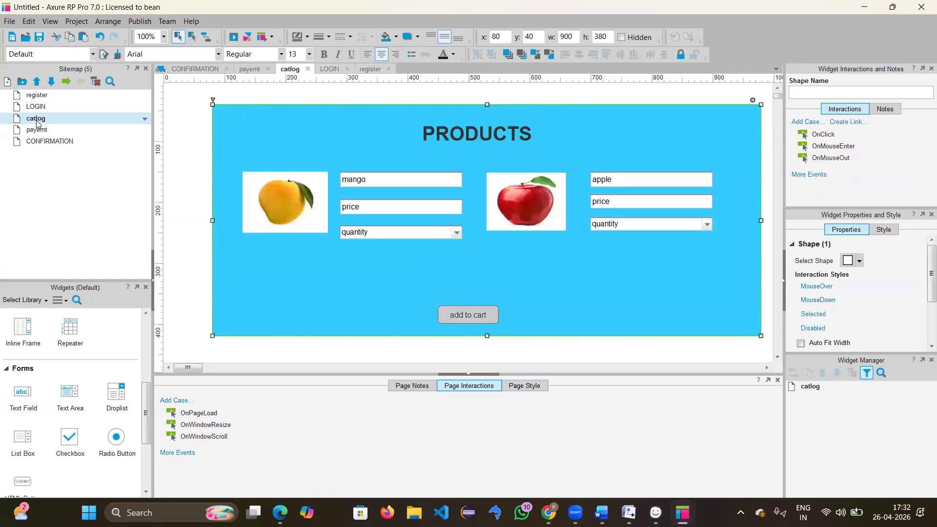
{"action": "left_click", "coordinate": [444, 321]}
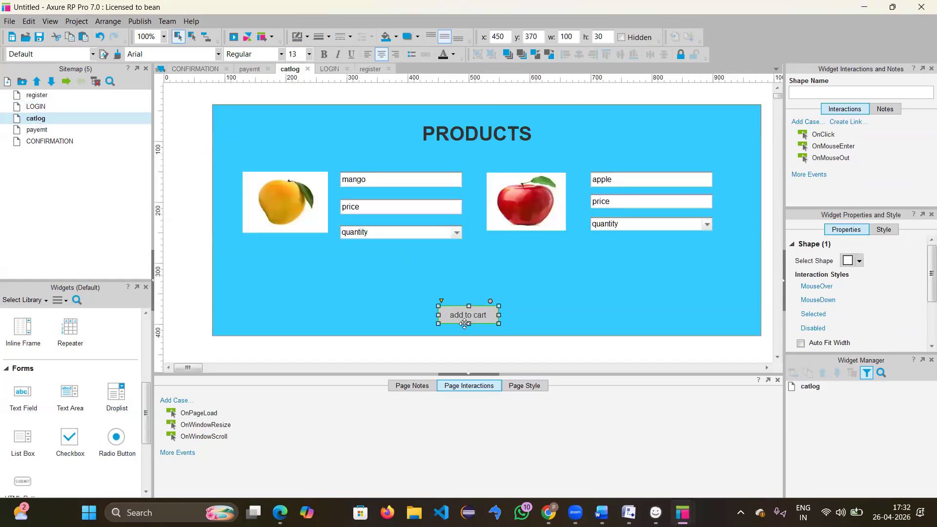
{"action": "left_click", "coordinate": [849, 126]}
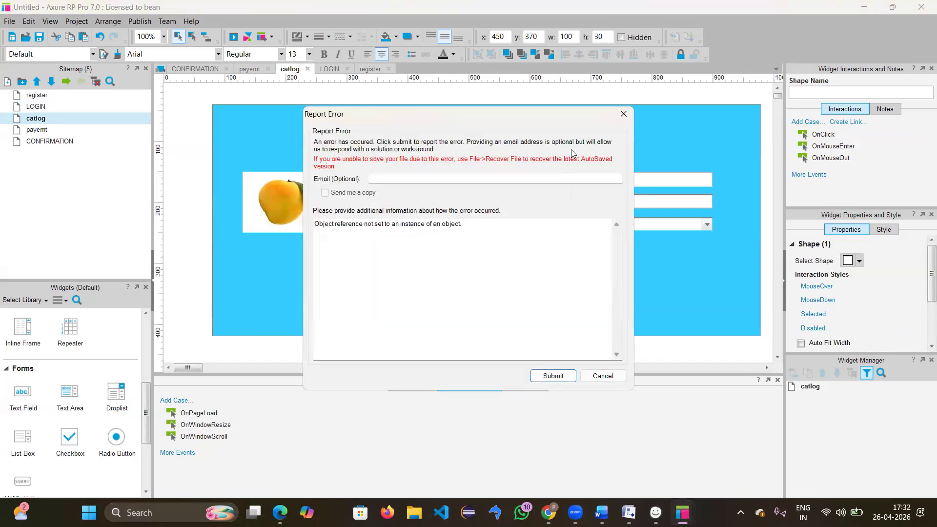
{"action": "left_click", "coordinate": [624, 111]}
{"action": "left_click", "coordinate": [546, 280]}
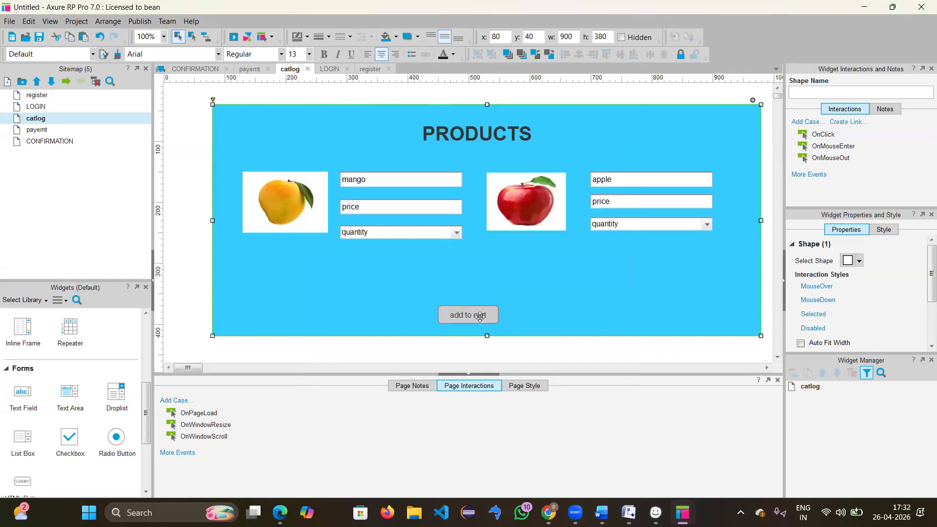
{"action": "left_click", "coordinate": [480, 316]}
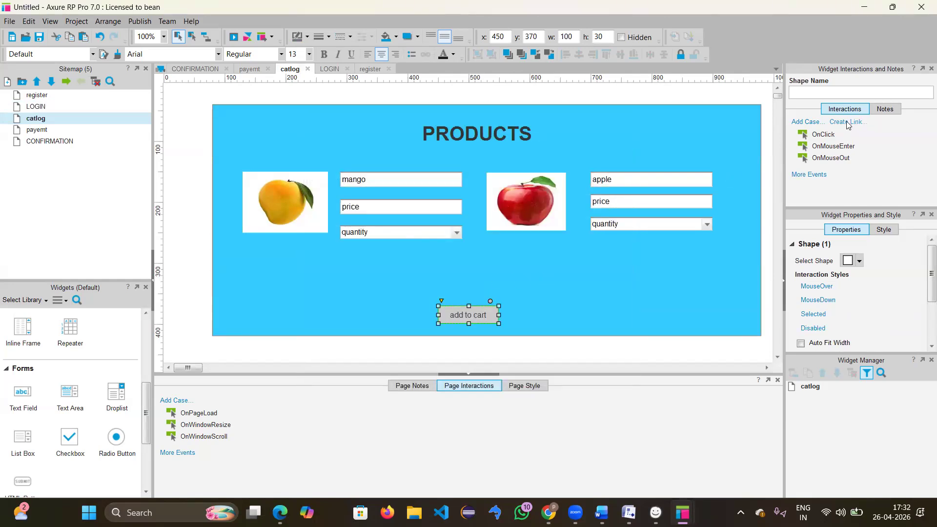
{"action": "left_click", "coordinate": [846, 124]}
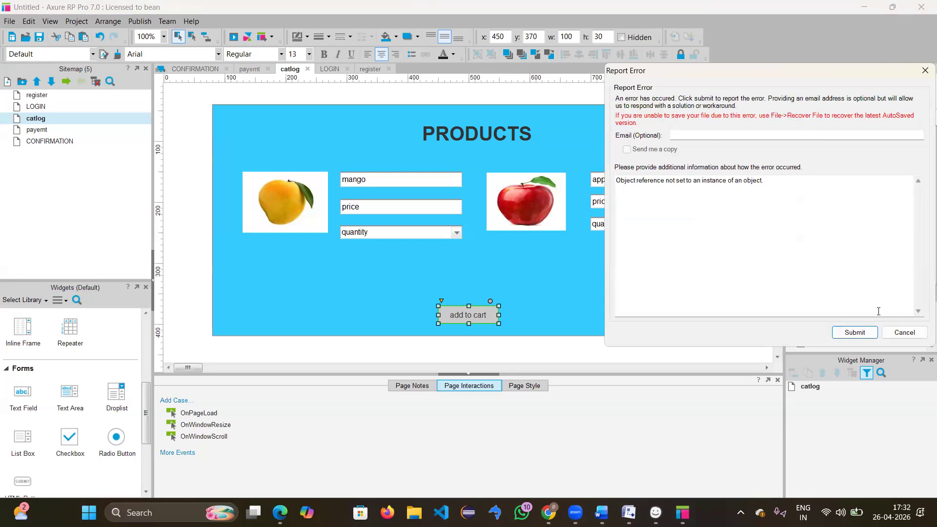
Step: Cancel the error report, close the extra blank project window, and reselect add to cart
{"action": "left_click", "coordinate": [904, 332]}
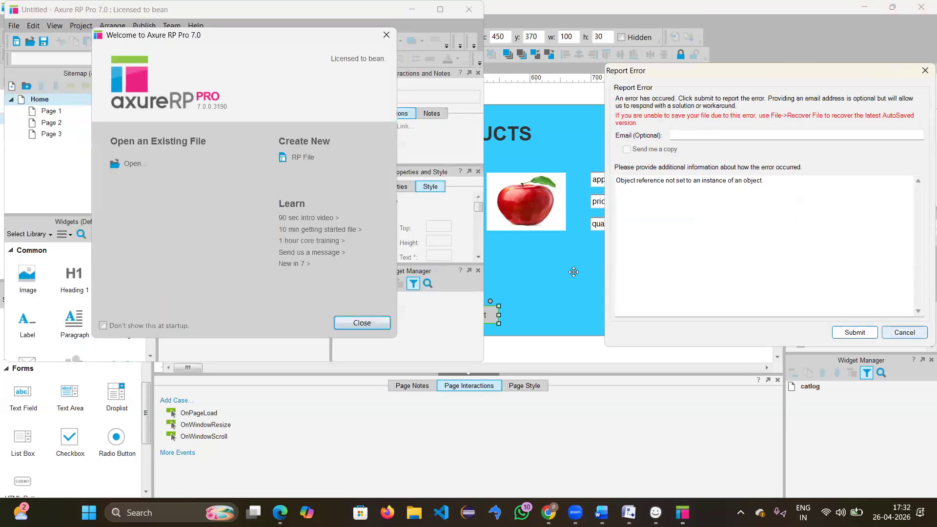
{"action": "left_click", "coordinate": [386, 35]}
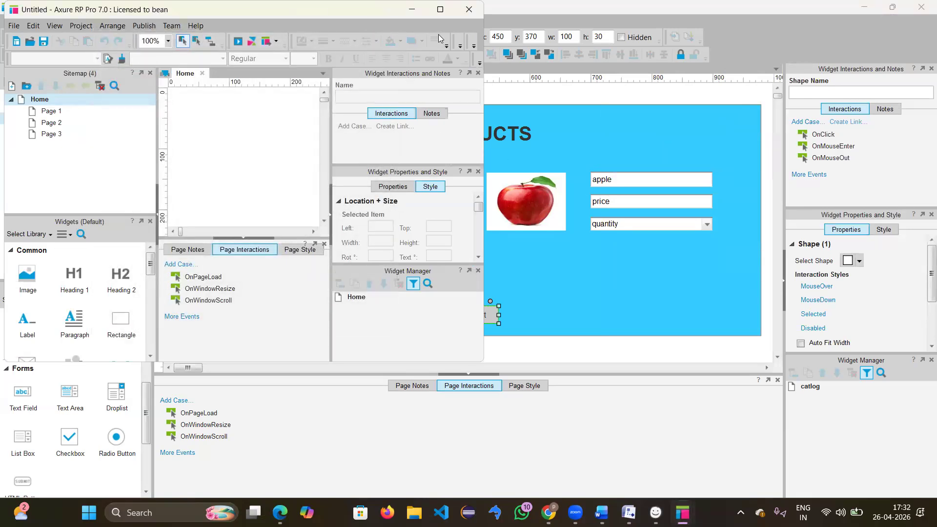
{"action": "left_click", "coordinate": [411, 10]}
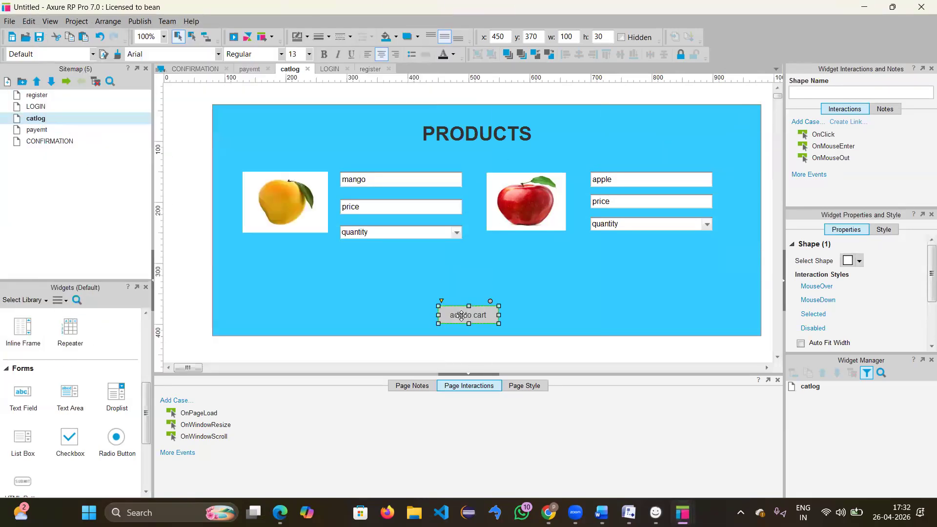
{"action": "left_click", "coordinate": [525, 291]}
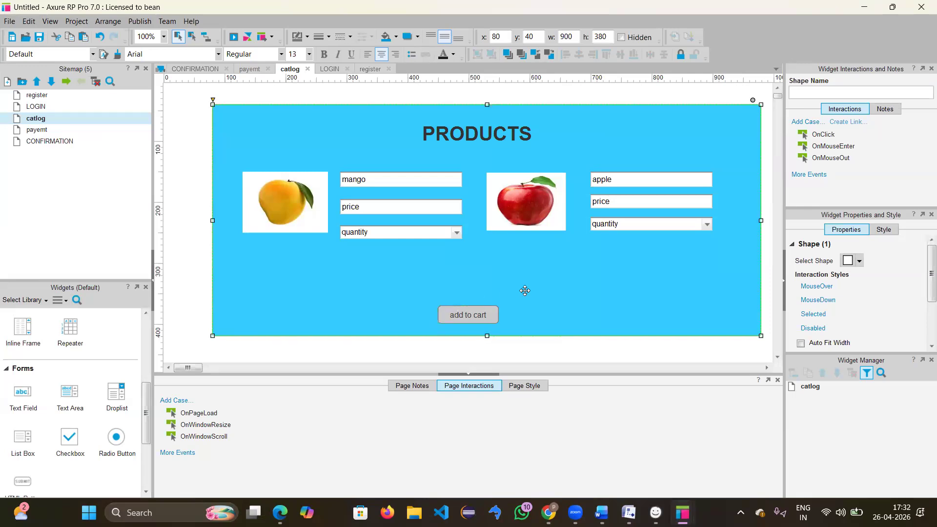
{"action": "left_click", "coordinate": [457, 317]}
{"action": "left_click", "coordinate": [846, 126]}
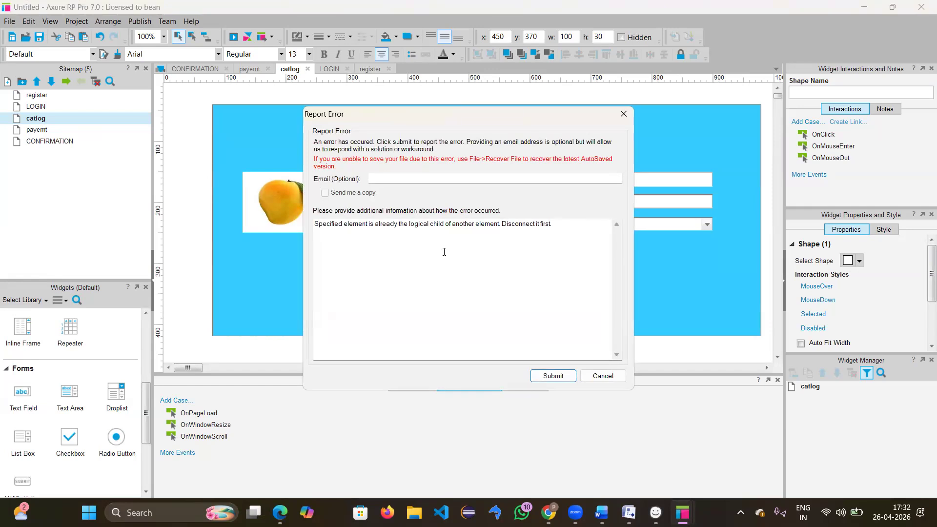
{"action": "left_click", "coordinate": [620, 120]}
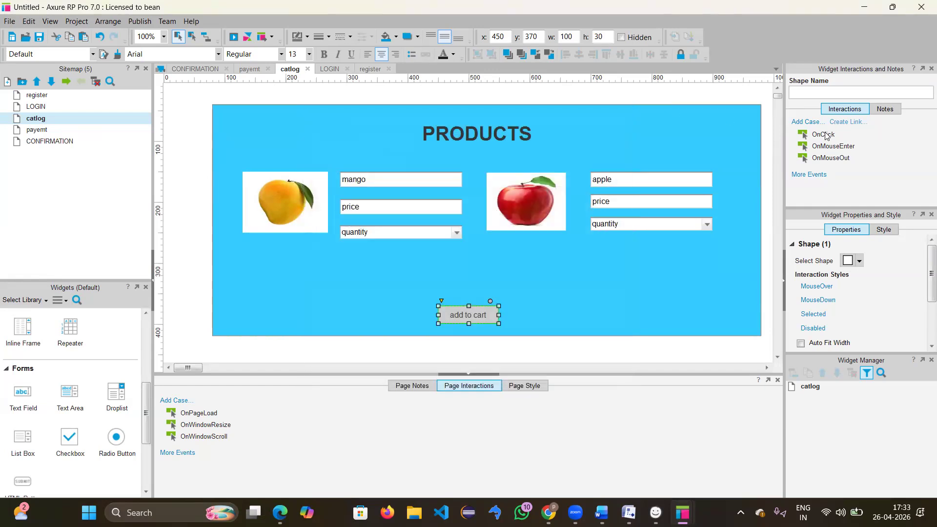
Step: Give add to cart an OnClick Open Link case targeting the payemt page
{"action": "double_click", "coordinate": [825, 135]}
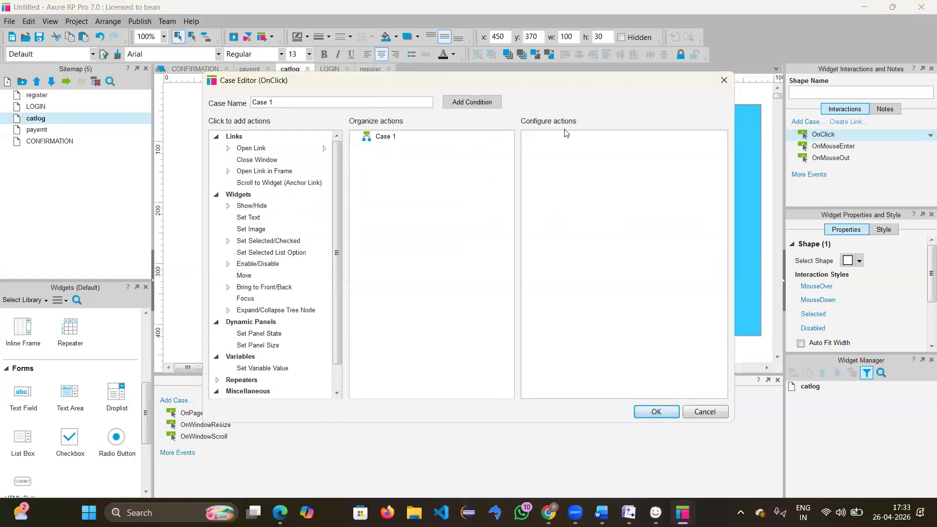
{"action": "left_click", "coordinate": [724, 80]}
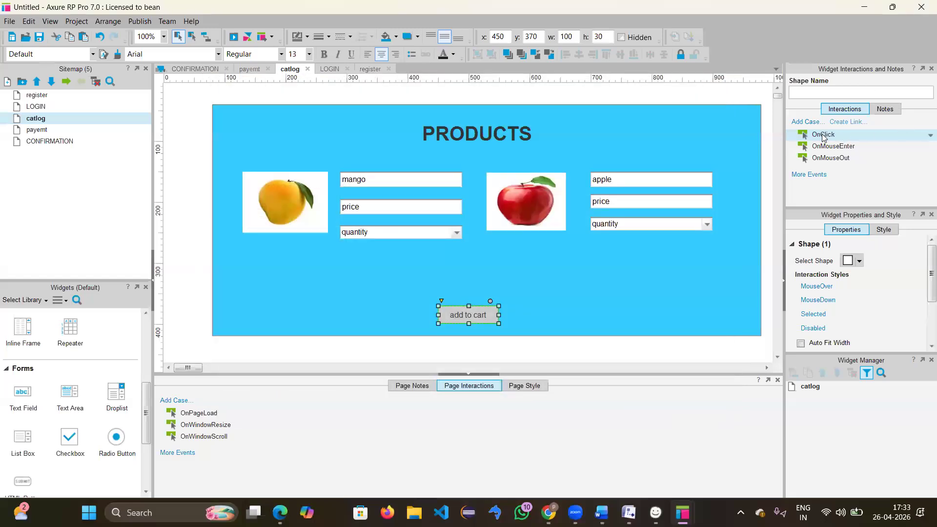
{"action": "double_click", "coordinate": [823, 136]}
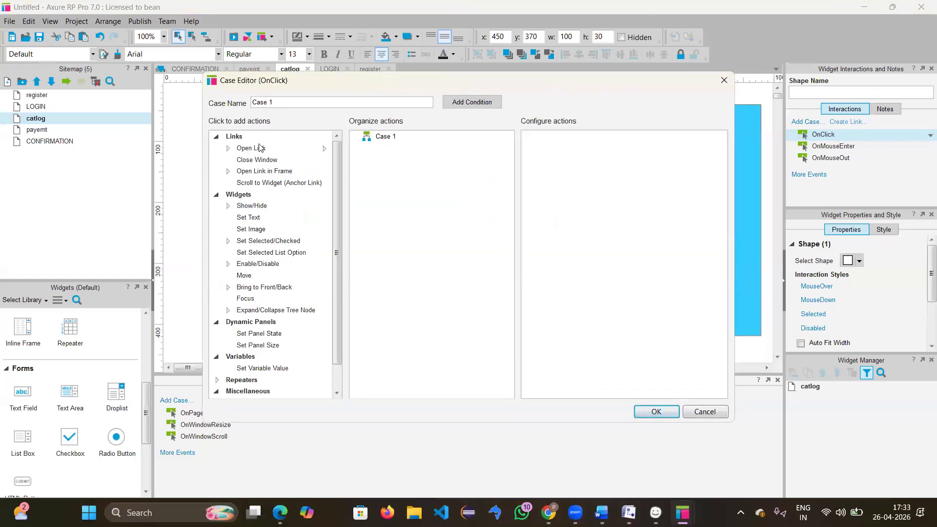
{"action": "left_click", "coordinate": [278, 147]}
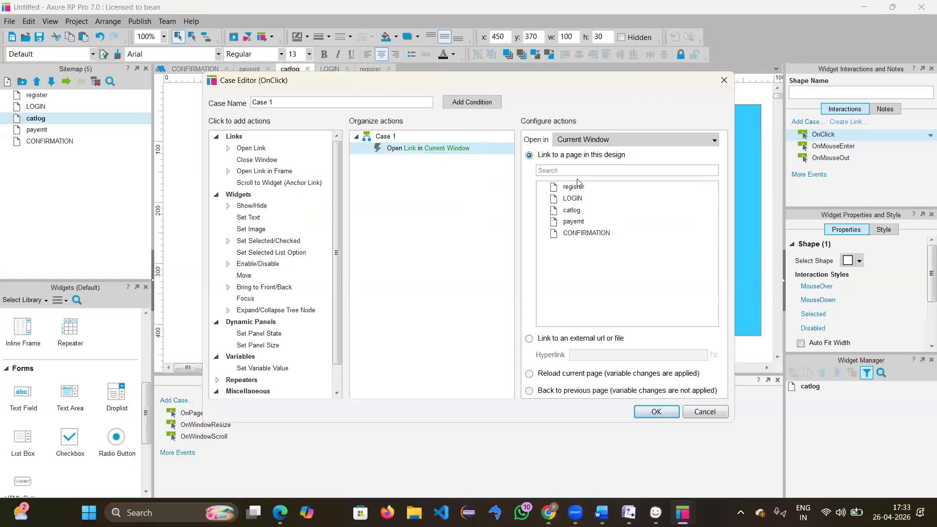
{"action": "left_click", "coordinate": [580, 223]}
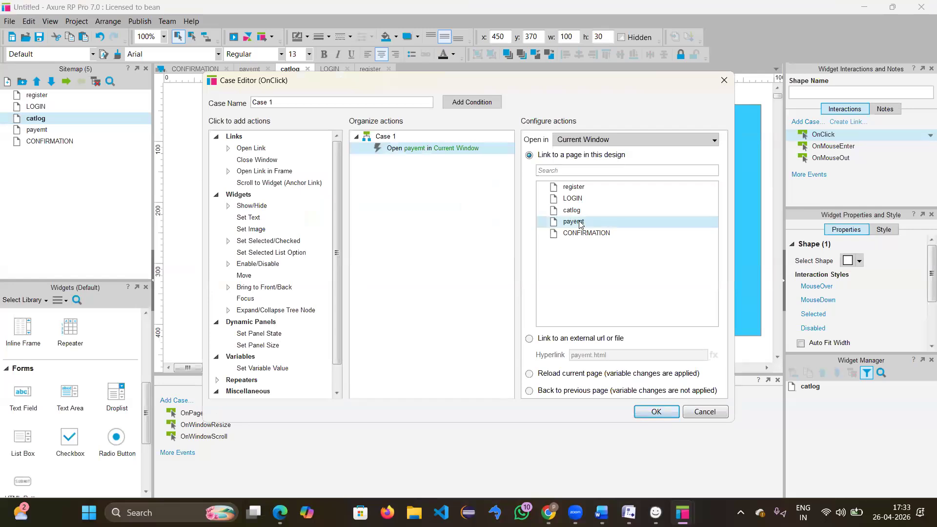
{"action": "left_click", "coordinate": [656, 412]}
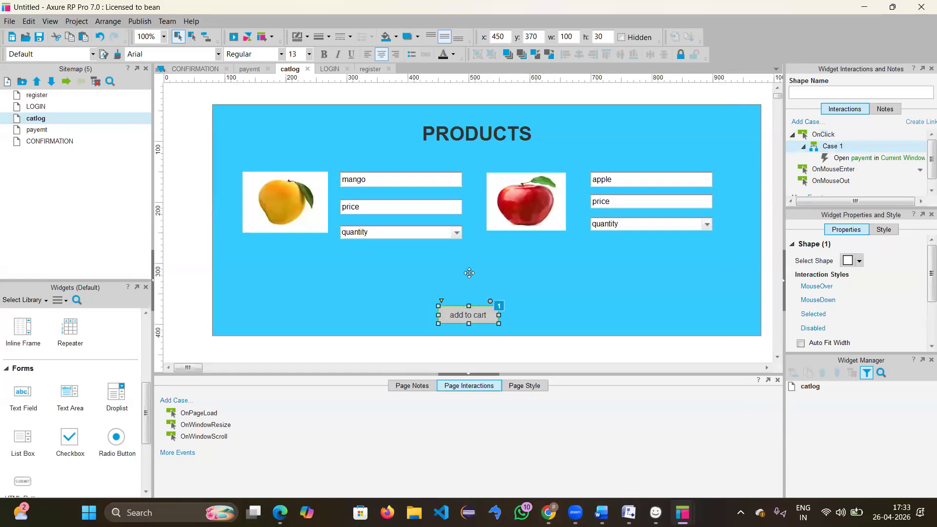
Step: On the payemt page, add an OnClick Open Link case from PAYNOW to CONFIRMATION
{"action": "double_click", "coordinate": [37, 129]}
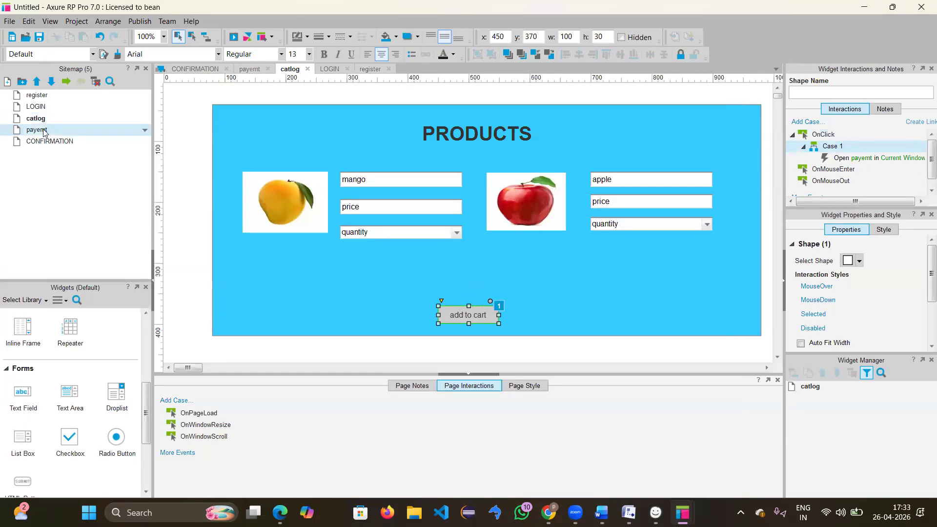
{"action": "left_click", "coordinate": [469, 319]}
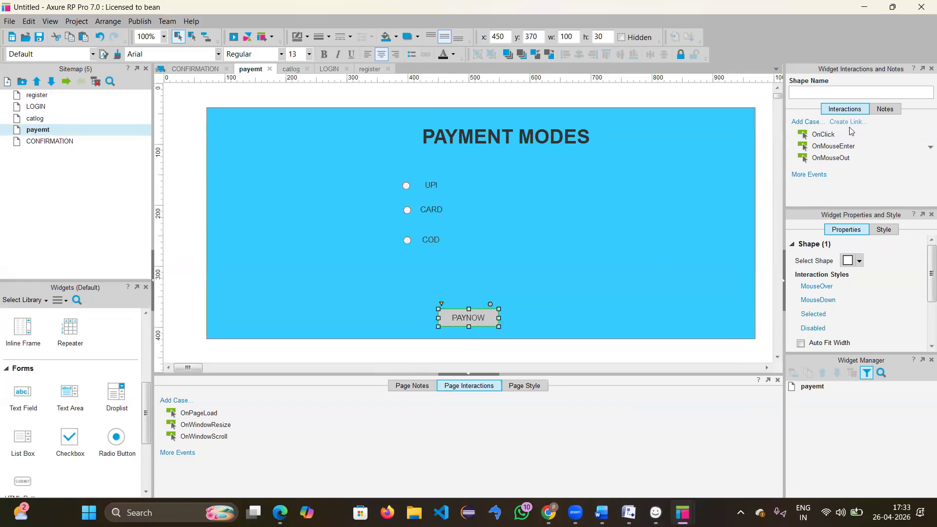
{"action": "double_click", "coordinate": [824, 135]}
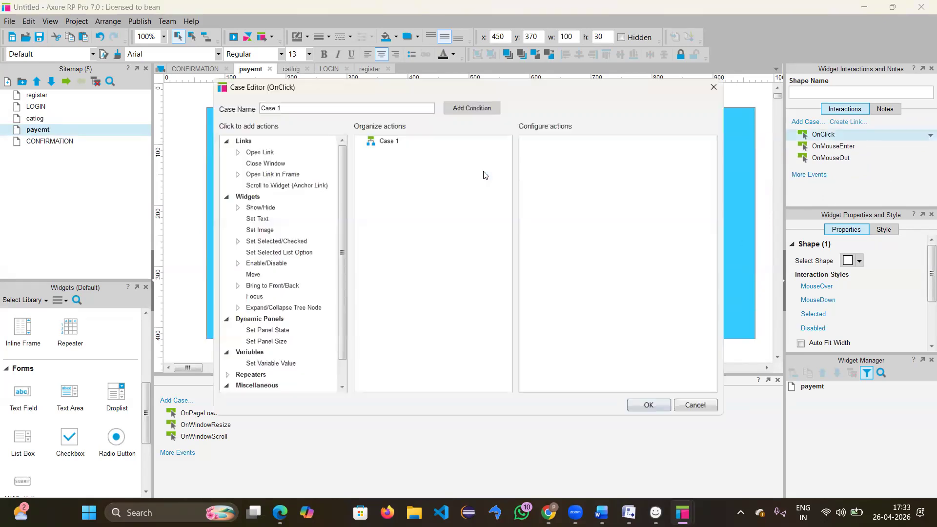
{"action": "left_click", "coordinate": [257, 149]}
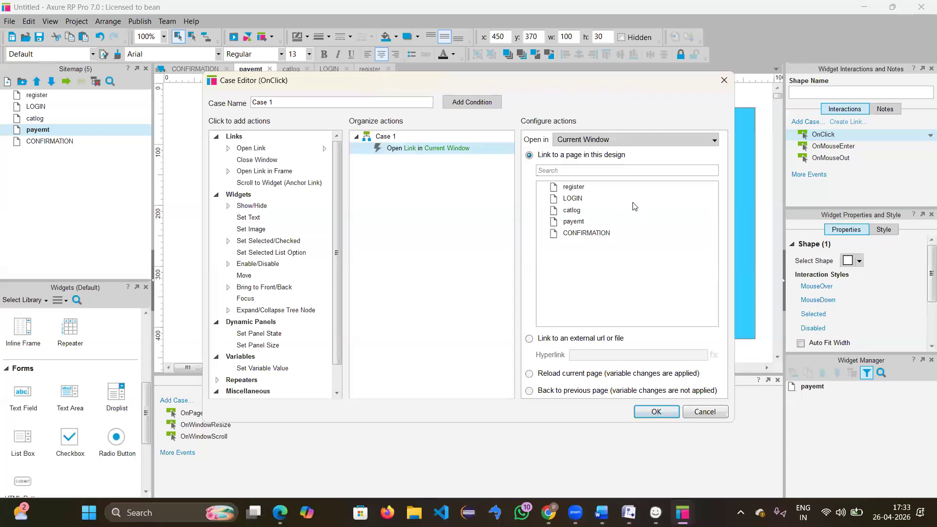
{"action": "left_click", "coordinate": [584, 234]}
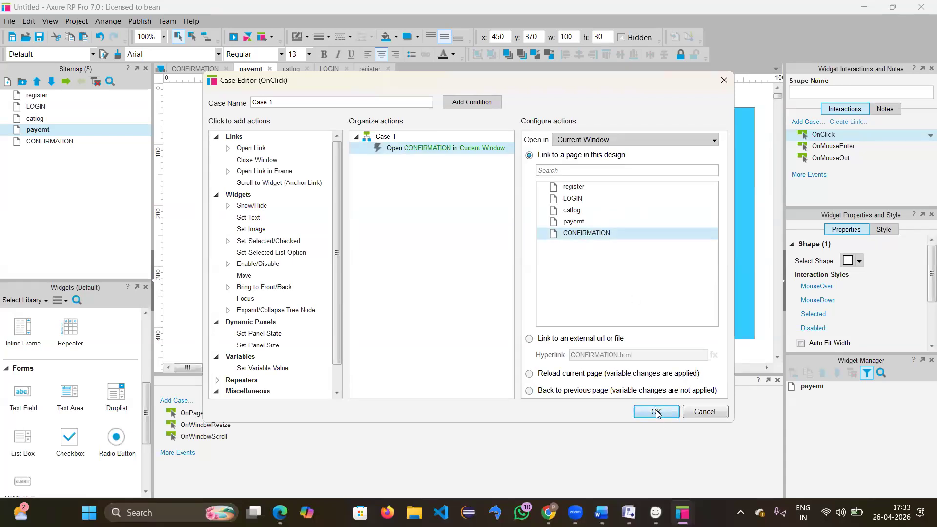
{"action": "left_click", "coordinate": [656, 412]}
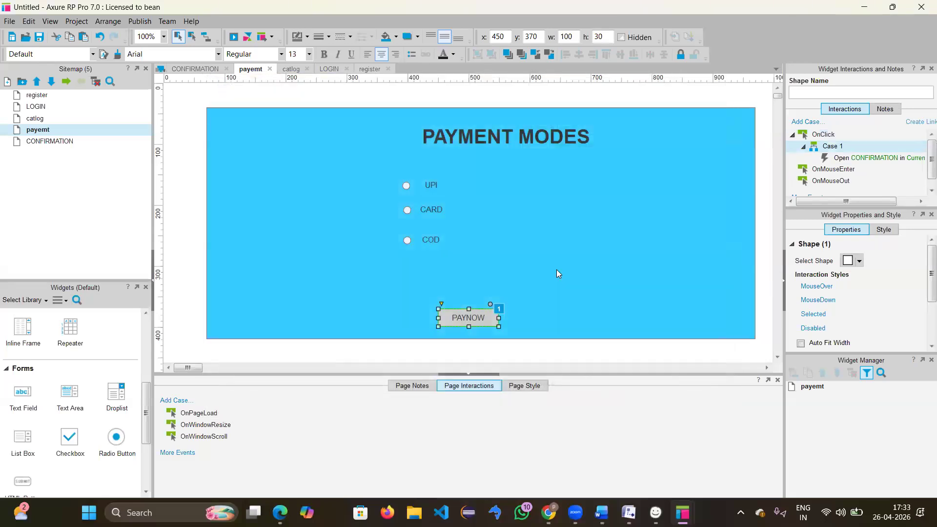
{"action": "left_click", "coordinate": [558, 274]}
Step: On the CONFIRMATION page, make the HOME button open the catlog page on click
{"action": "left_click", "coordinate": [63, 141]}
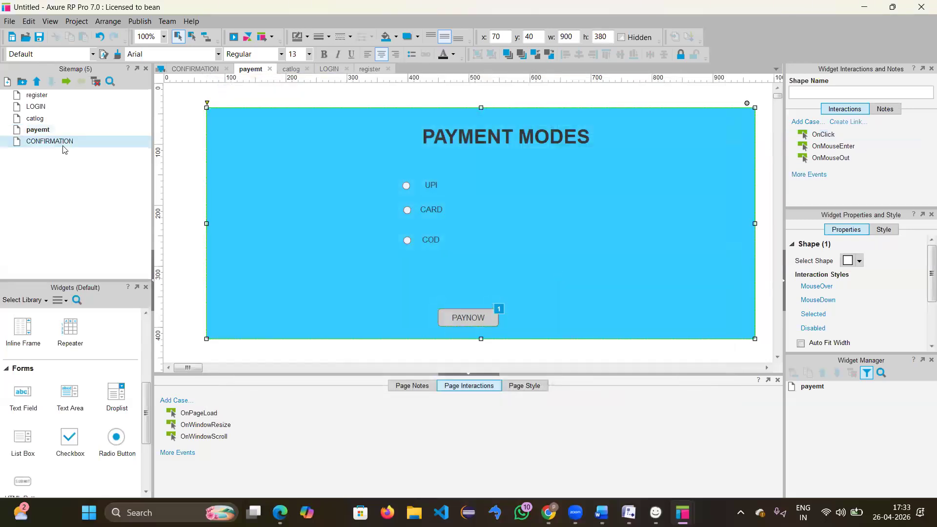
{"action": "double_click", "coordinate": [63, 141]}
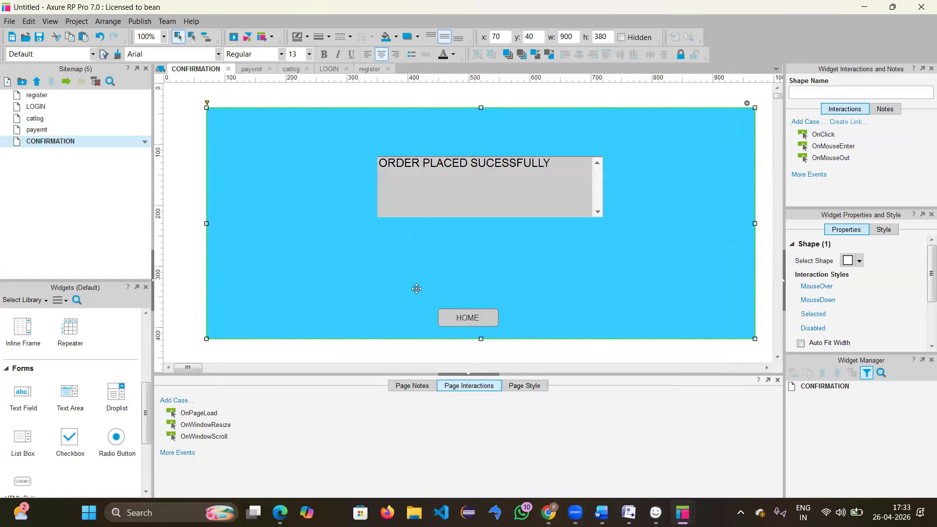
{"action": "left_click", "coordinate": [473, 324]}
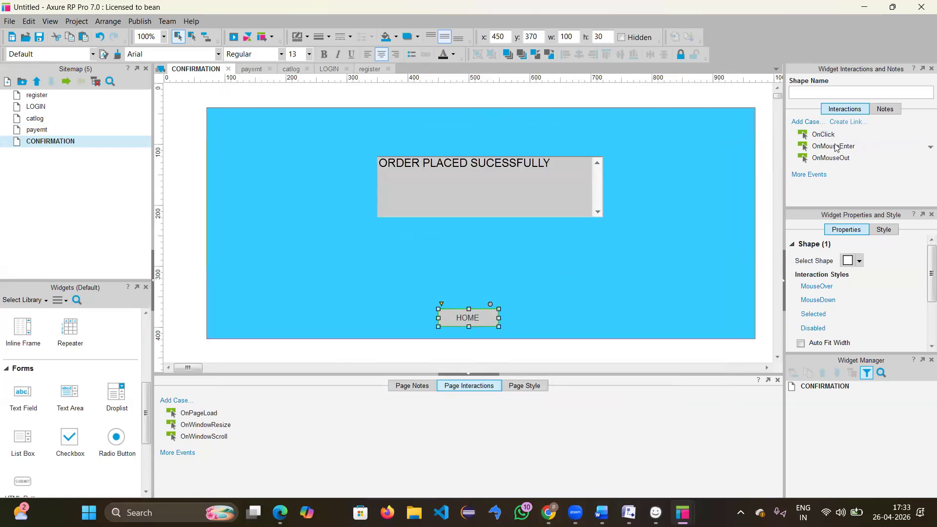
{"action": "double_click", "coordinate": [823, 135]}
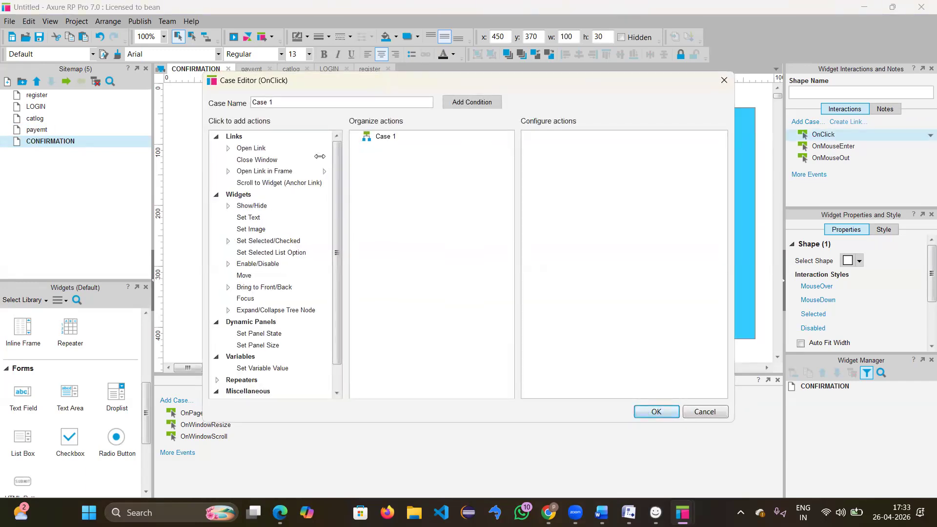
{"action": "left_click", "coordinate": [272, 147]}
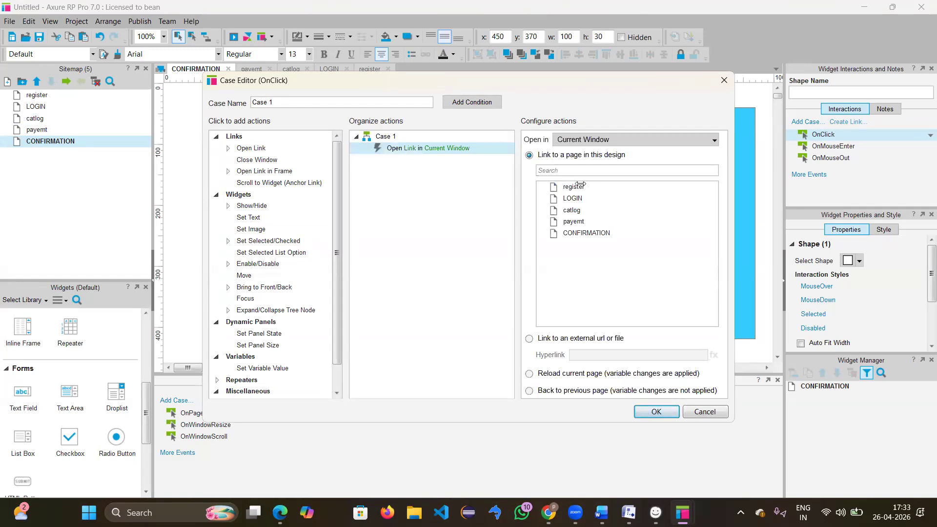
{"action": "left_click", "coordinate": [574, 210]}
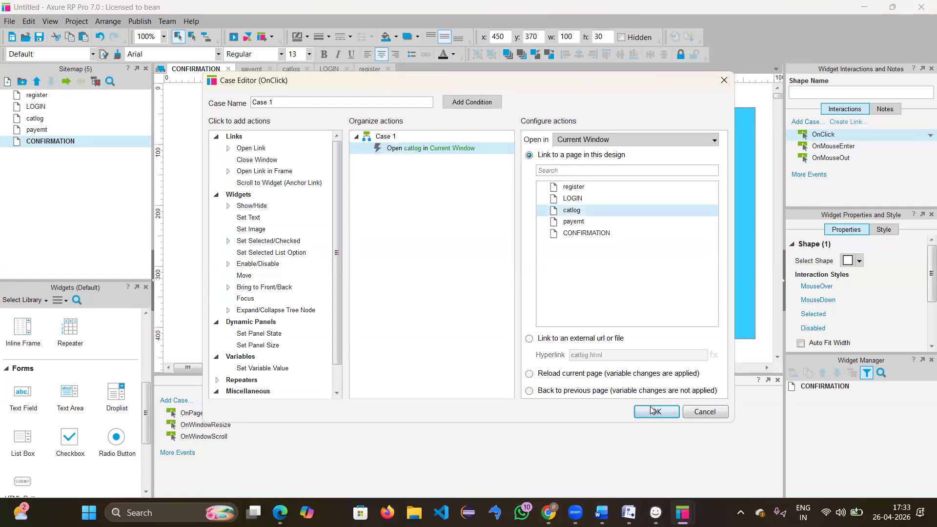
{"action": "left_click", "coordinate": [653, 412]}
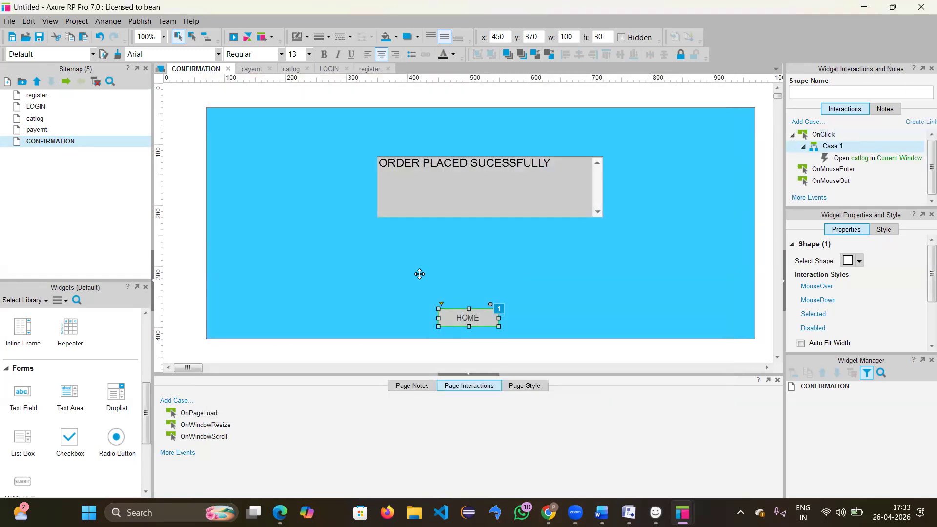
Step: Open the register page and preview the prototype in the browser
{"action": "left_click", "coordinate": [69, 94]}
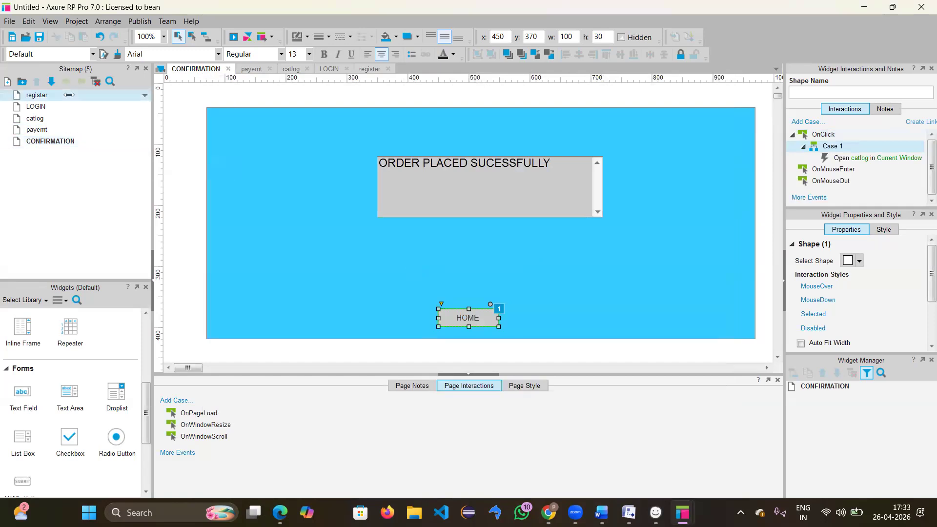
{"action": "double_click", "coordinate": [69, 95]}
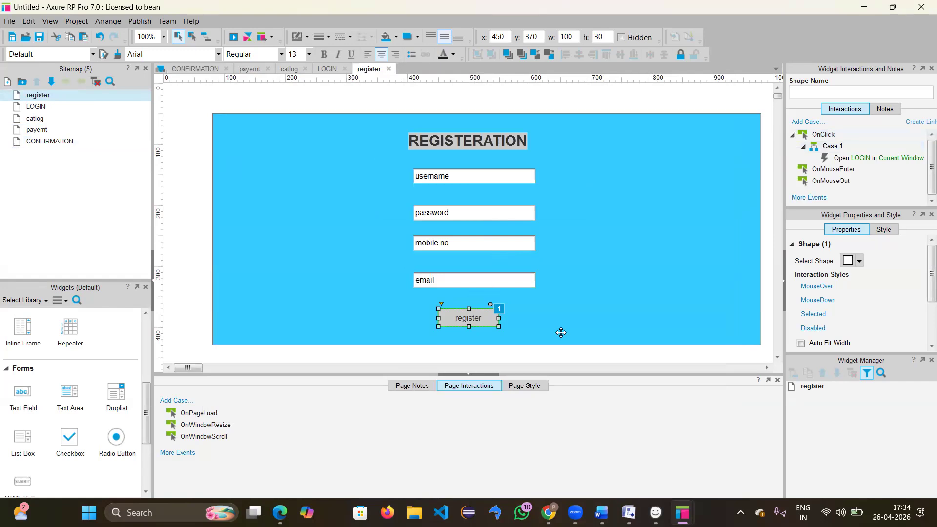
{"action": "left_click", "coordinate": [234, 37]}
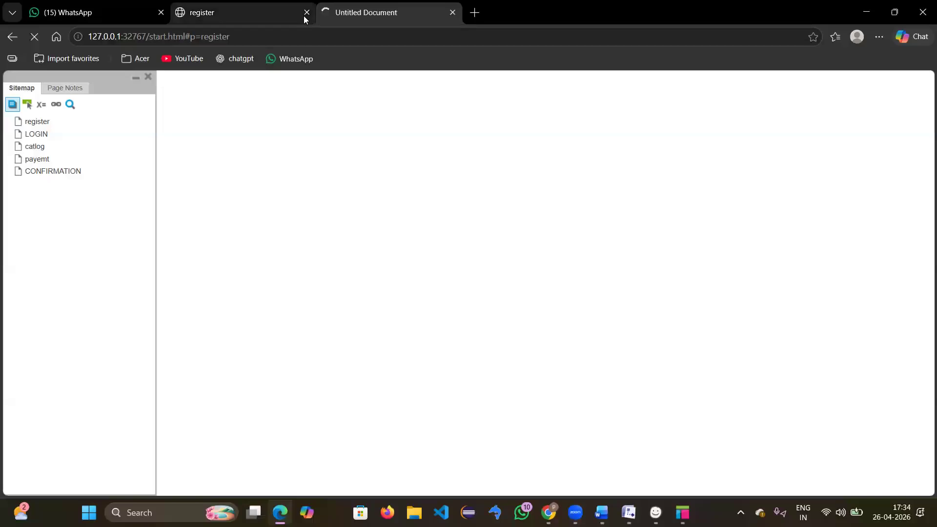
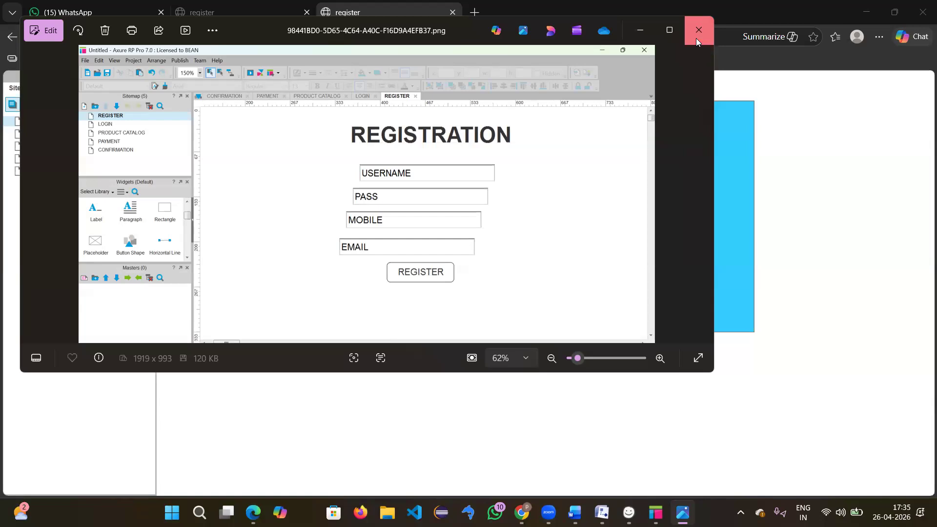
Step: Close the Photos screenshot viewer and bring the Axure RP editor window back
{"action": "left_click", "coordinate": [696, 38]}
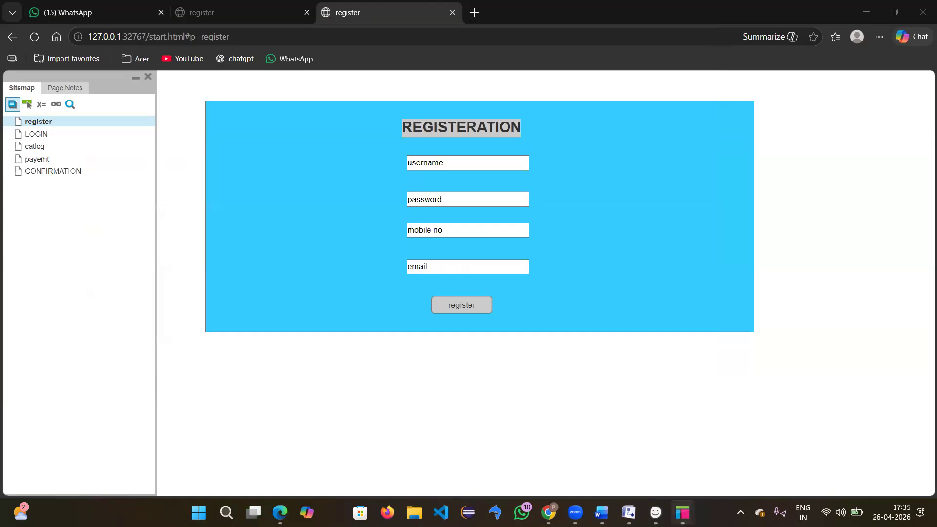
{"action": "mouse_move", "coordinate": [682, 512]}
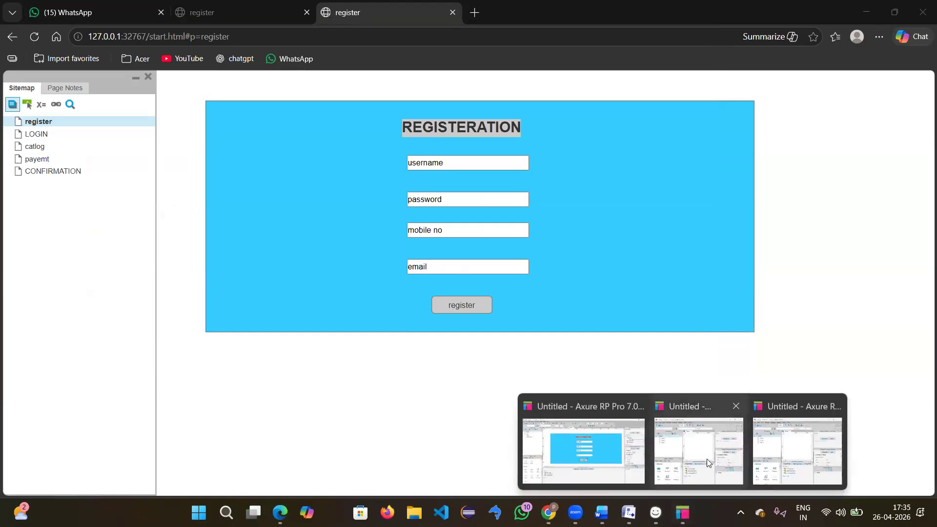
{"action": "left_click", "coordinate": [624, 444]}
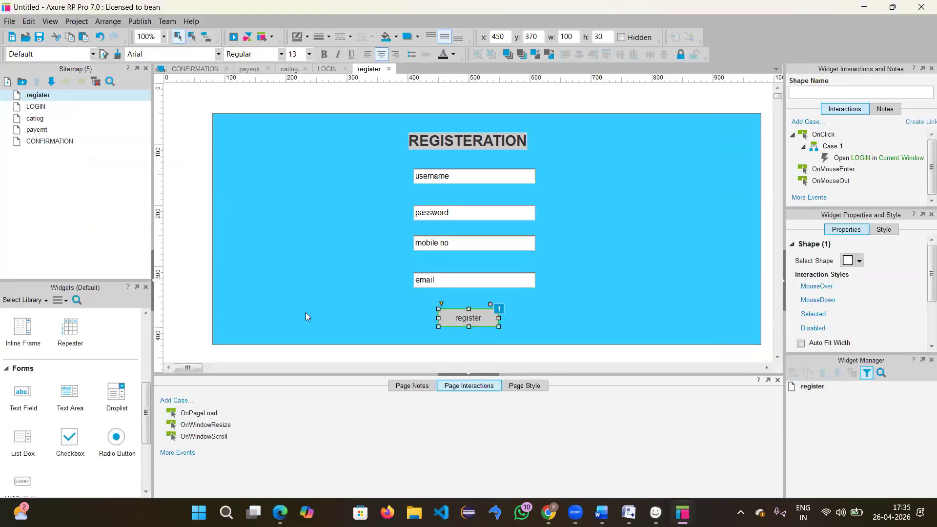
Step: Browse the View > Toolbars and Panes submenus, then return to the register preview in Edge
{"action": "left_click", "coordinate": [49, 22]}
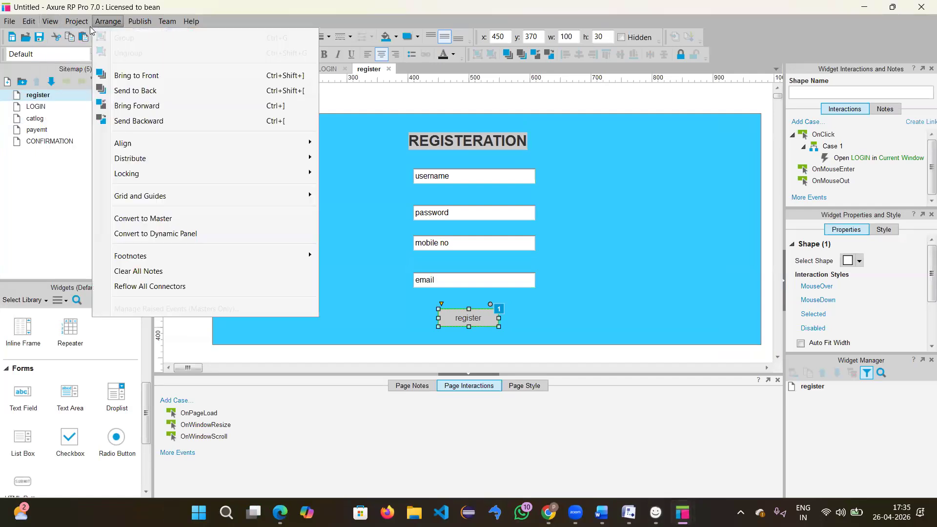
{"action": "mouse_move", "coordinate": [64, 24]}
{"action": "mouse_move", "coordinate": [95, 41]}
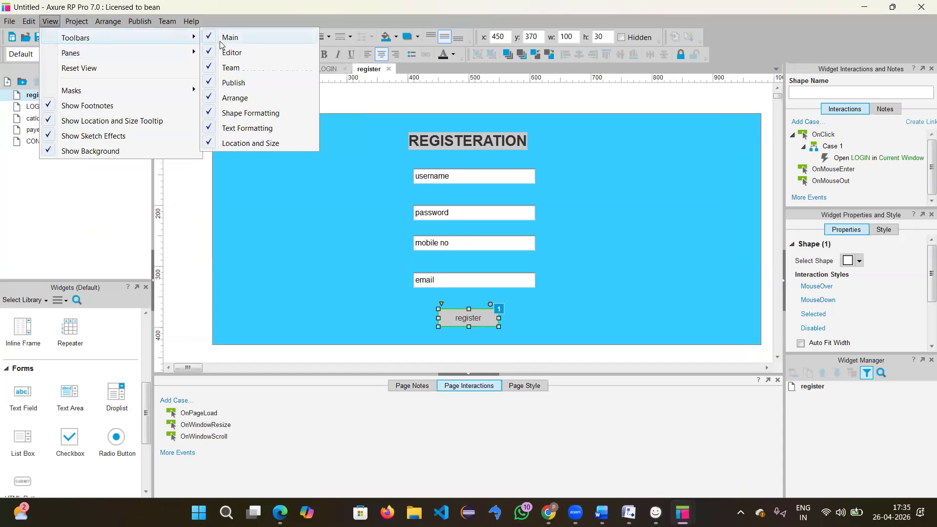
{"action": "mouse_move", "coordinate": [188, 54]}
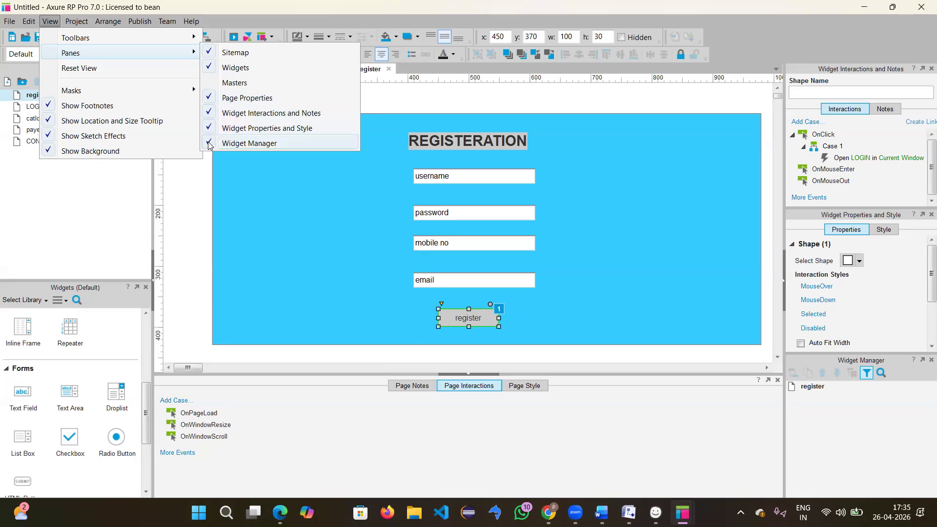
{"action": "left_click", "coordinate": [345, 191]}
{"action": "left_click", "coordinate": [345, 191]}
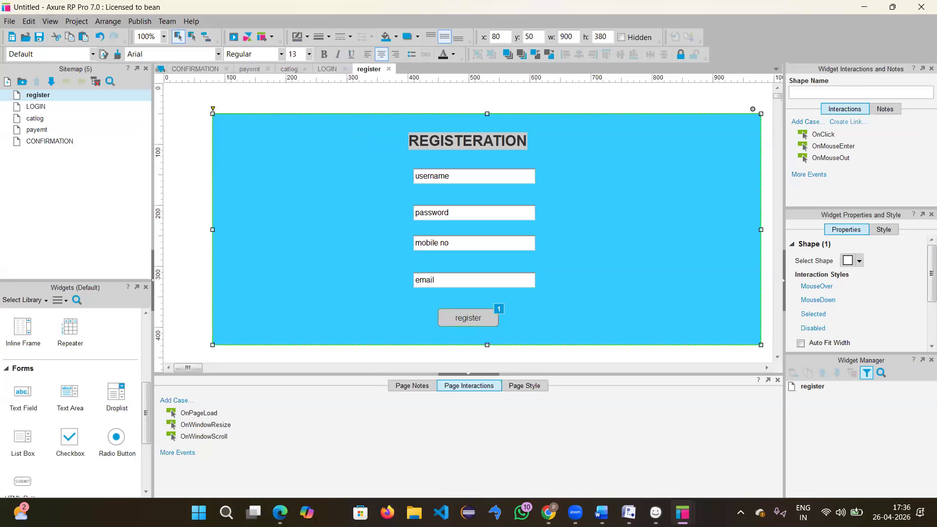
{"action": "left_click", "coordinate": [280, 512]}
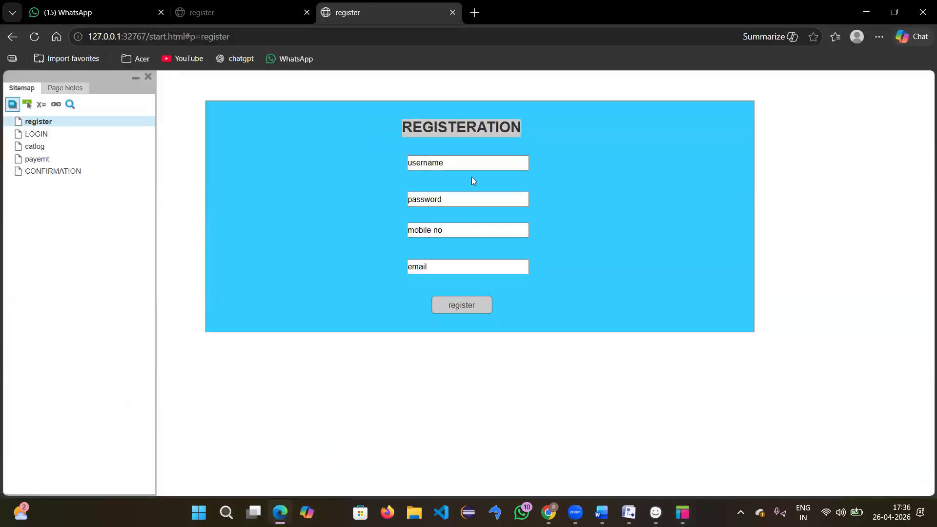
Step: Register in the preview with a sample username and an 8-character password
{"action": "left_click", "coordinate": [472, 164]}
{"action": "type", "text": "jfrfndvndn"}
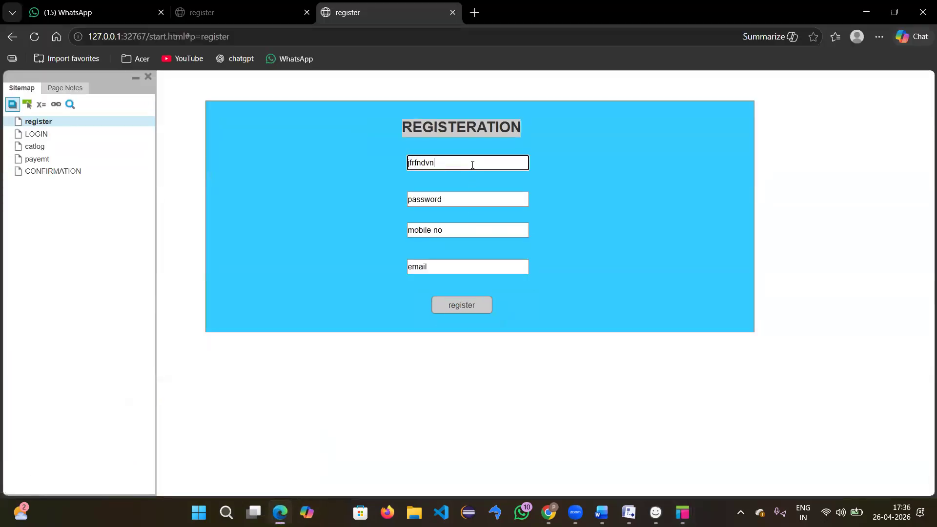
{"action": "left_click", "coordinate": [457, 196]}
{"action": "type", "text": "••••••••"}
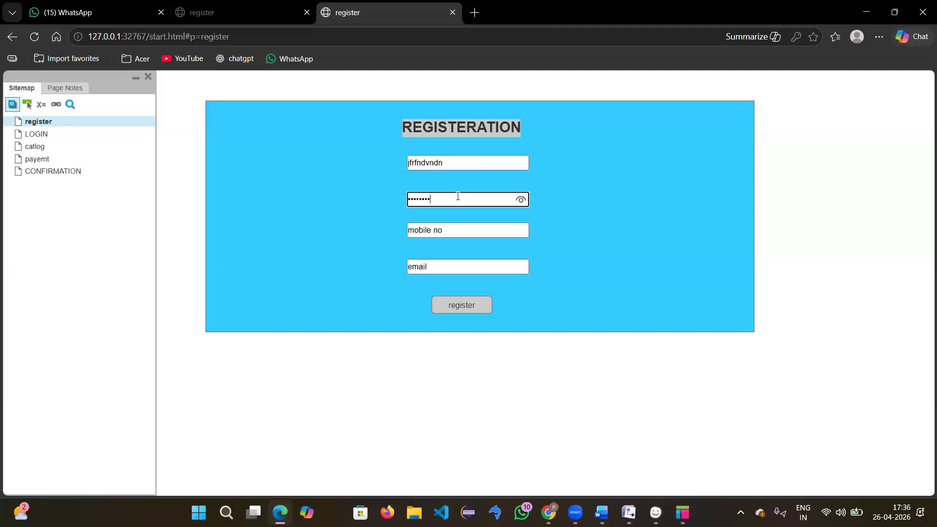
{"action": "left_click", "coordinate": [463, 309]}
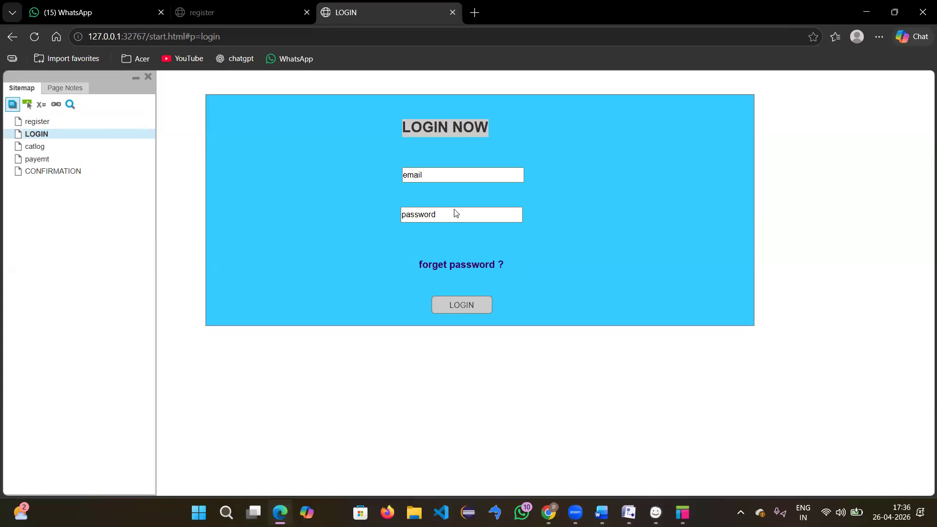
Step: Log in on LOGIN NOW with a test password and dummy email to reach PRODUCTS
{"action": "left_click", "coordinate": [431, 172]}
{"action": "left_click", "coordinate": [437, 213]}
{"action": "type", "text": "12345"}
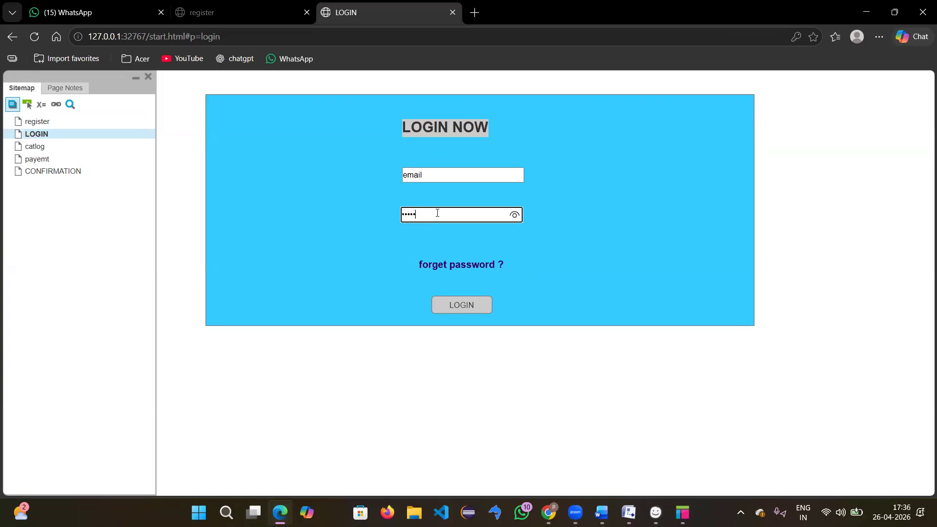
{"action": "left_click", "coordinate": [444, 175]}
{"action": "type", "text": "fbfbfgvg"}
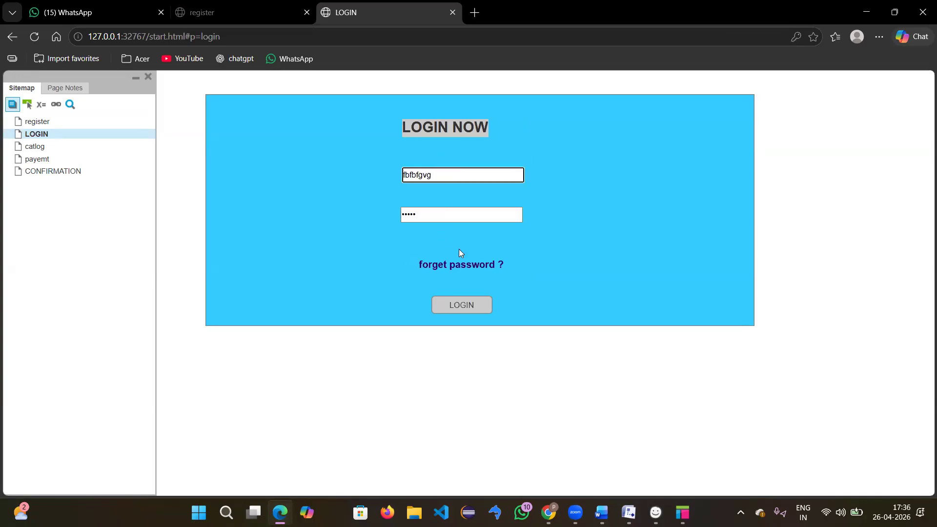
{"action": "left_click", "coordinate": [464, 307]}
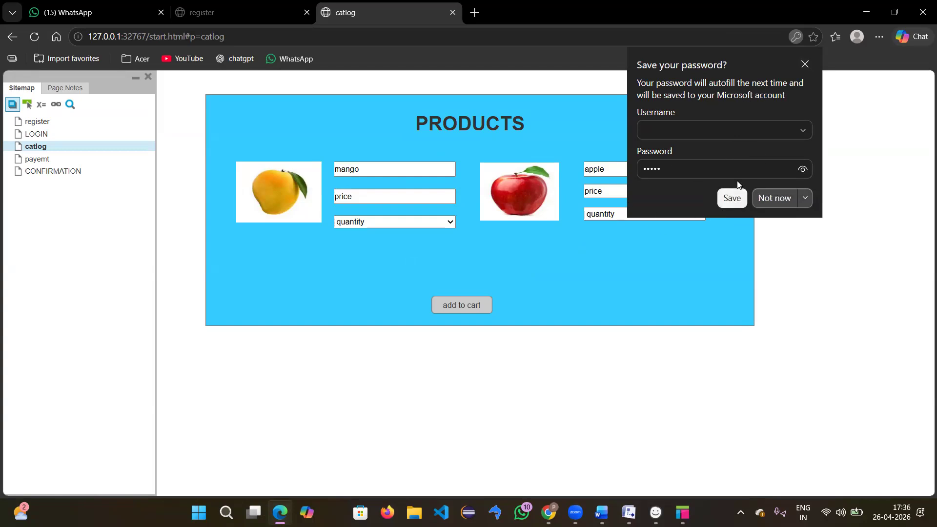
Step: Dismiss the save-password prompt, then pay by UPI on payemt to reach the confirmation
{"action": "left_click", "coordinate": [804, 64]}
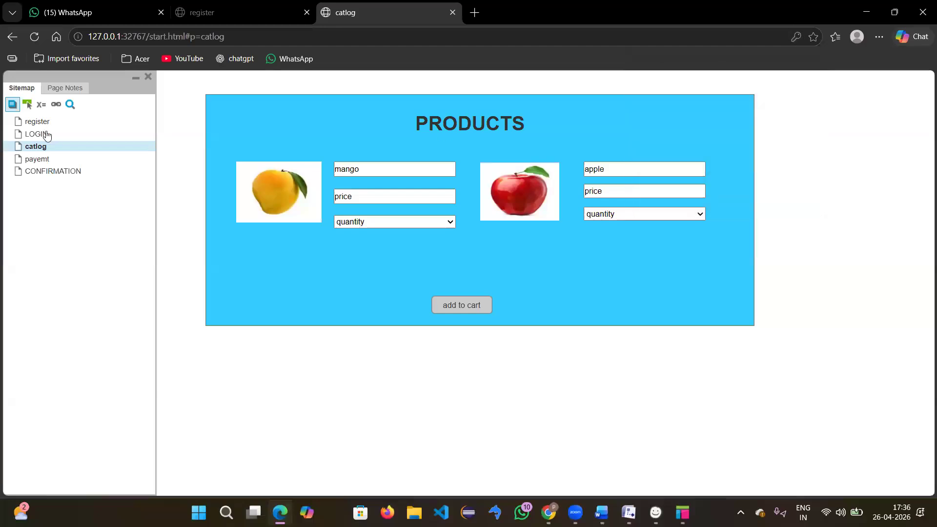
{"action": "left_click", "coordinate": [43, 161]}
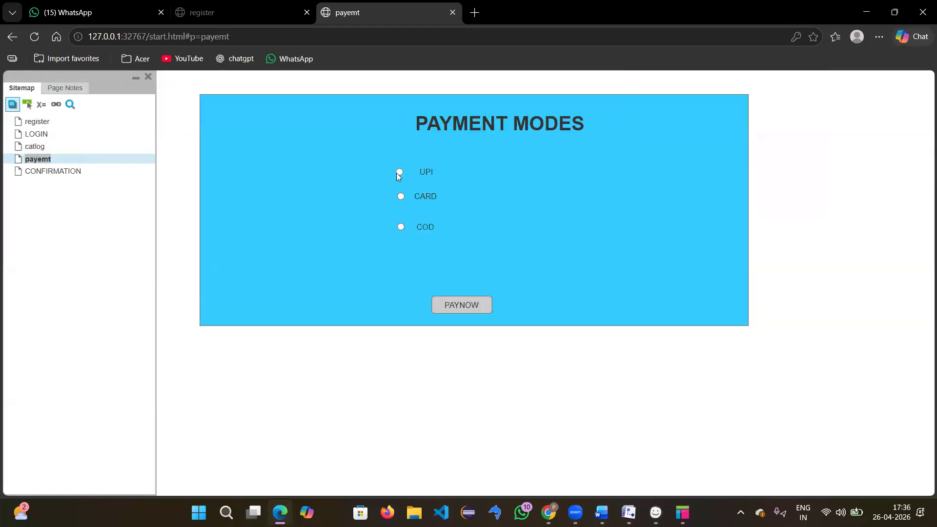
{"action": "left_click", "coordinate": [400, 172]}
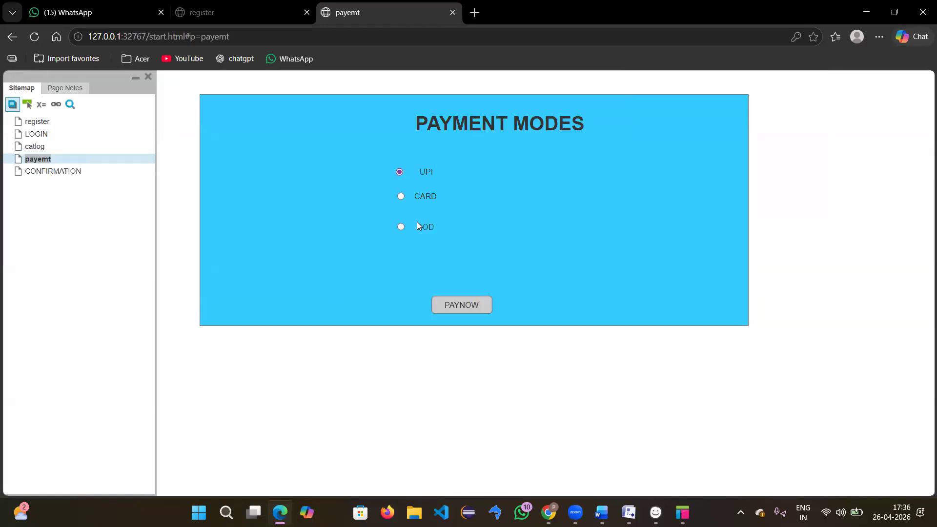
{"action": "left_click", "coordinate": [468, 313]}
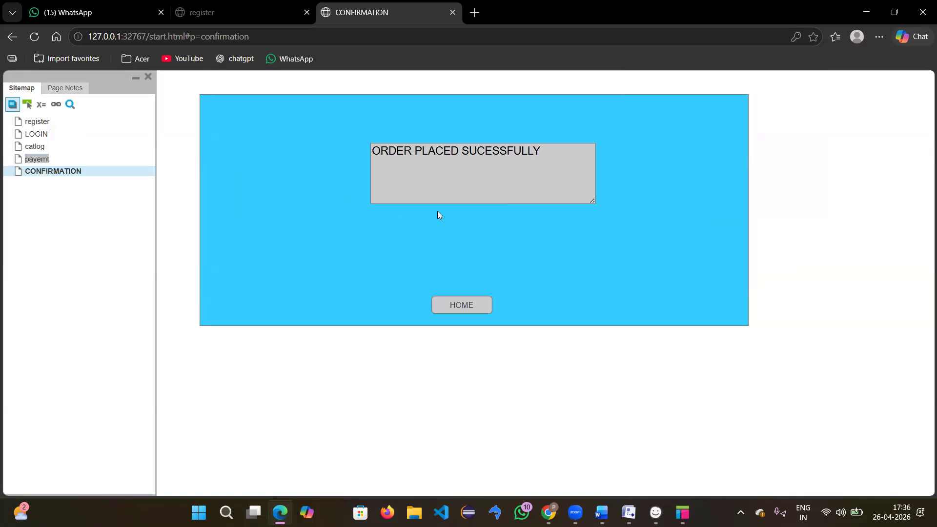
Step: Return home, set mango and apple quantities to 3, and add them to the cart
{"action": "left_click", "coordinate": [450, 312]}
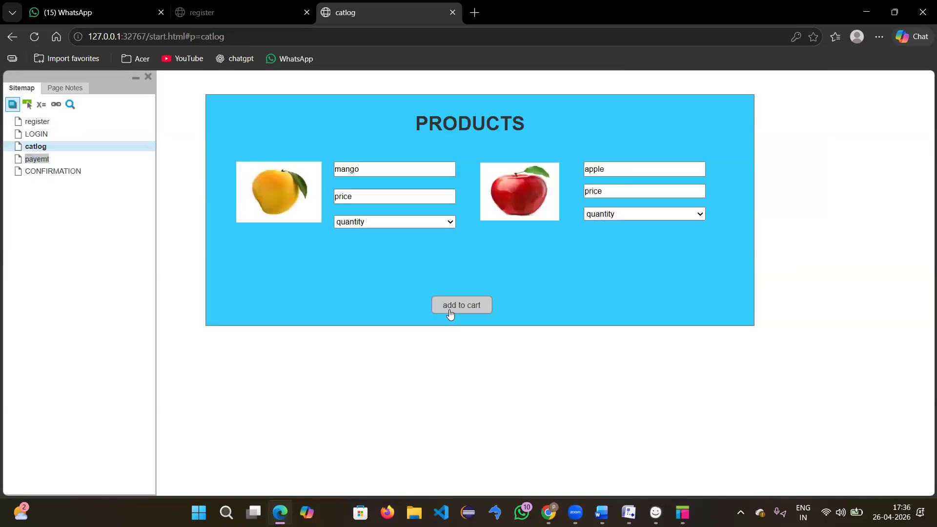
{"action": "left_click", "coordinate": [378, 227]}
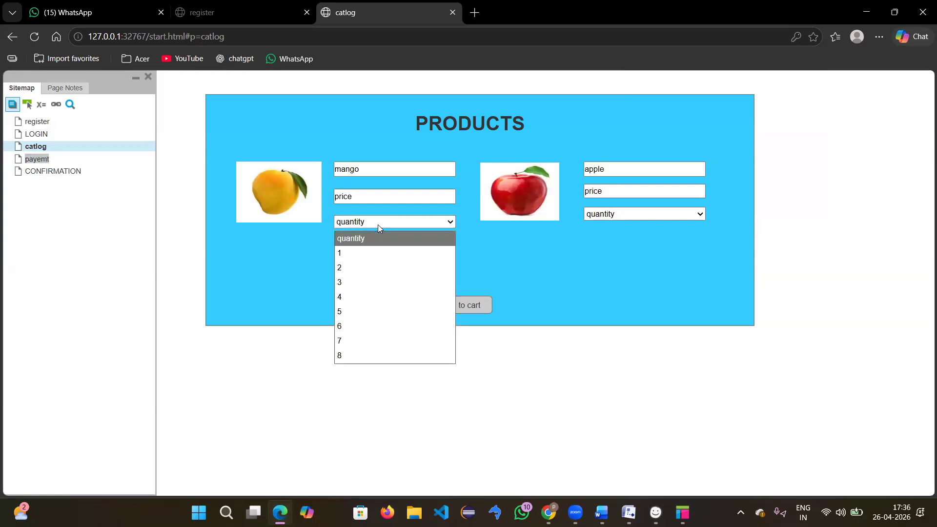
{"action": "left_click", "coordinate": [356, 285]}
{"action": "left_click", "coordinate": [601, 213]}
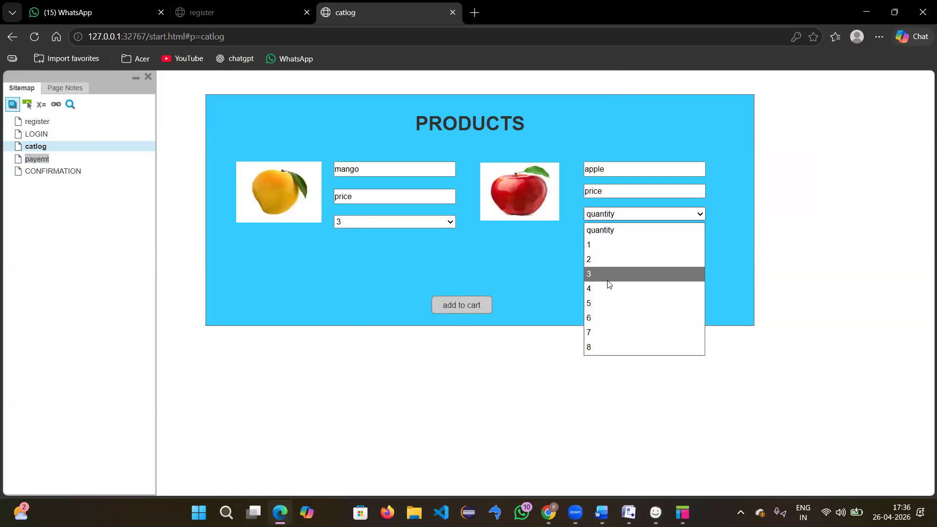
{"action": "left_click", "coordinate": [605, 274]}
{"action": "left_click", "coordinate": [474, 313]}
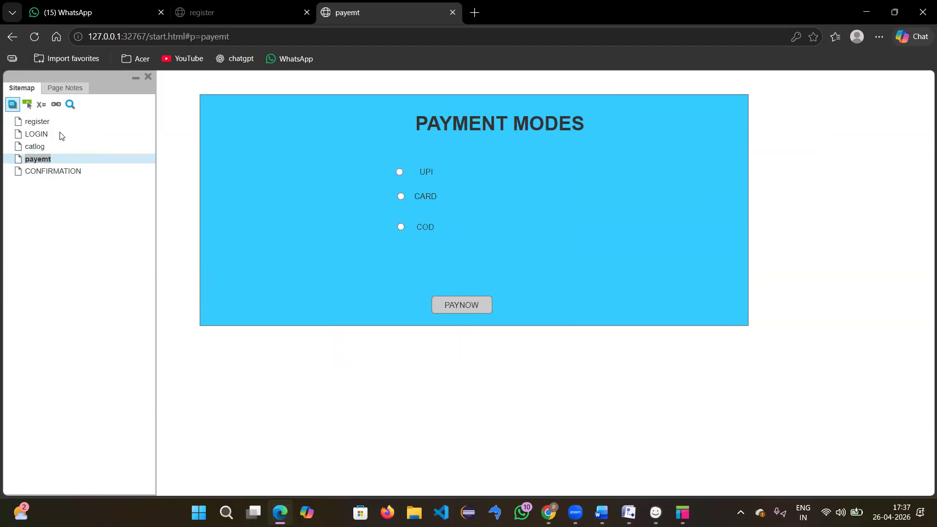
Step: Open LOGIN from the sitemap, log in again, and return to the LOGIN page
{"action": "double_click", "coordinate": [46, 134]}
{"action": "left_click", "coordinate": [47, 134]}
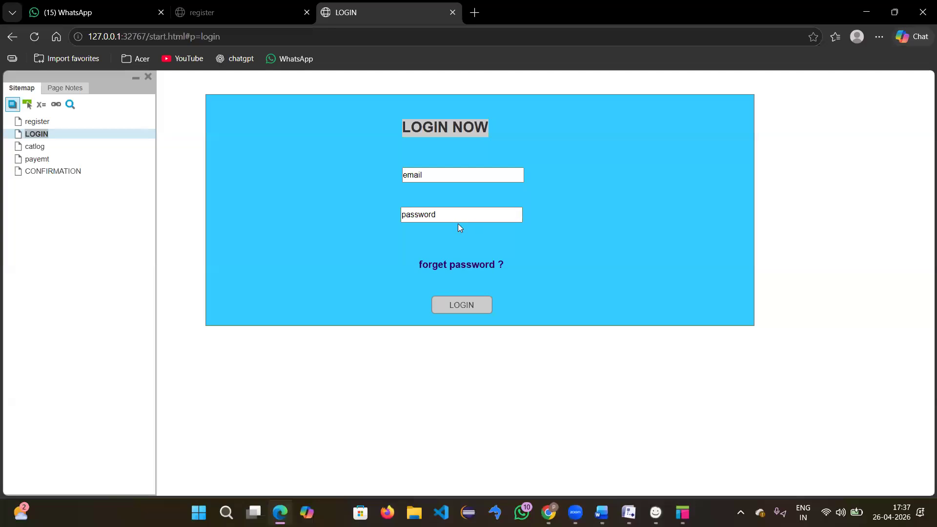
{"action": "left_click", "coordinate": [471, 307]}
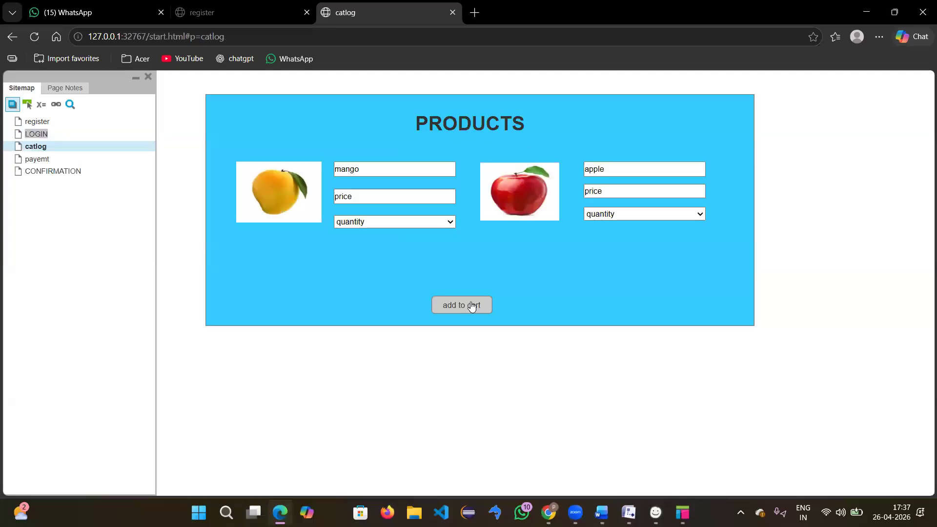
{"action": "double_click", "coordinate": [48, 136]}
{"action": "left_click", "coordinate": [480, 176]}
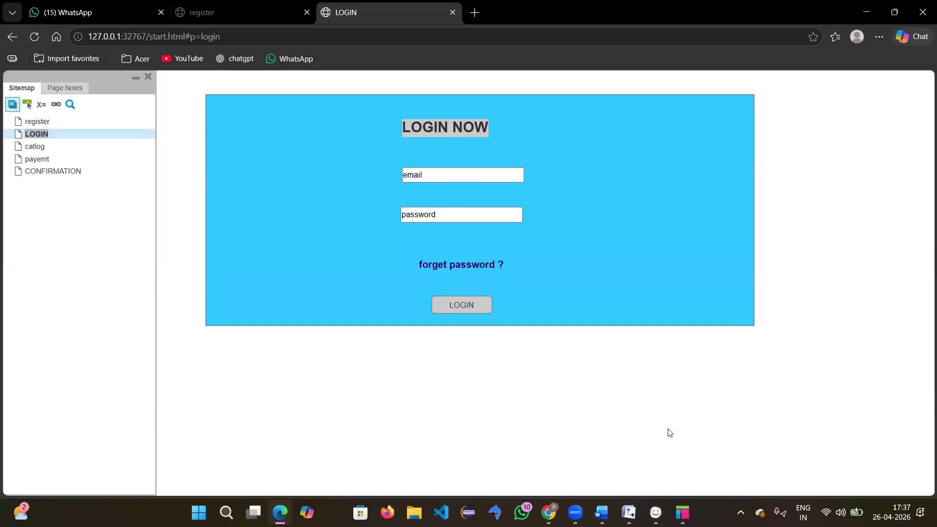
Step: Return to Axure and open the LOGIN page from the Sitemap
{"action": "mouse_move", "coordinate": [681, 504]}
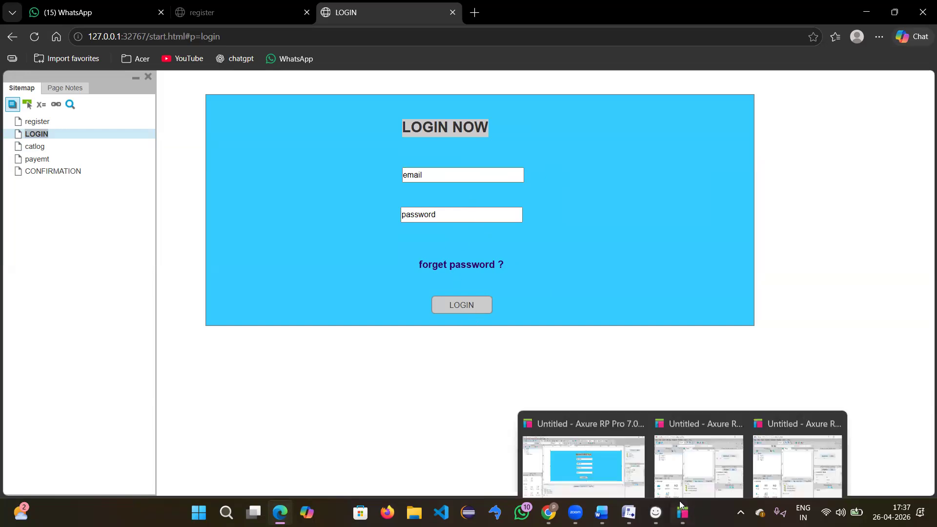
{"action": "left_click", "coordinate": [612, 458]}
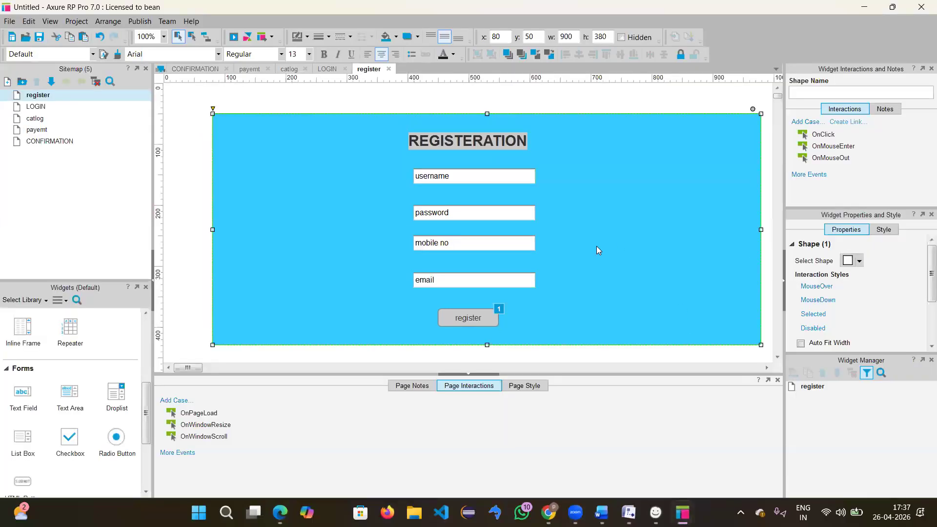
{"action": "double_click", "coordinate": [48, 111]}
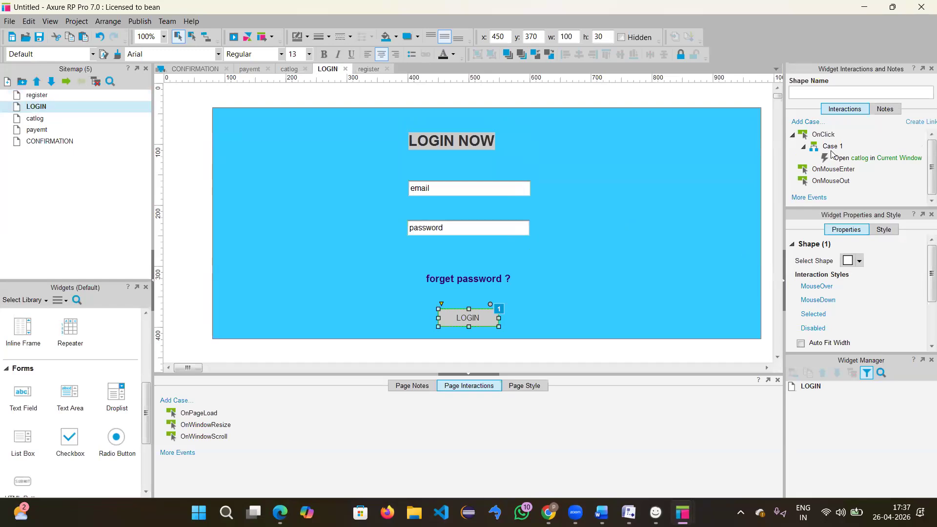
Step: Name the LOGIN page's two input fields 'email' and 'password'
{"action": "left_click", "coordinate": [499, 193]}
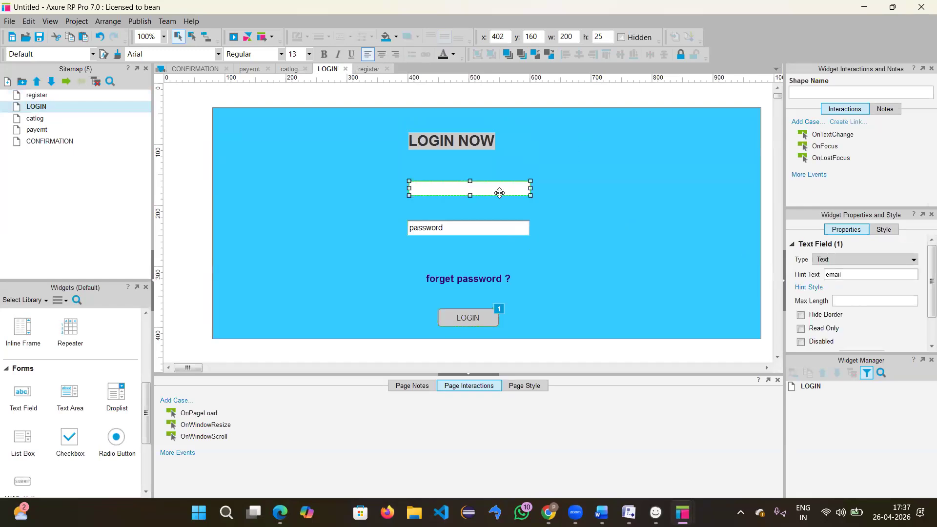
{"action": "left_click", "coordinate": [822, 91]}
{"action": "type", "text": "email"}
{"action": "left_click", "coordinate": [505, 231]}
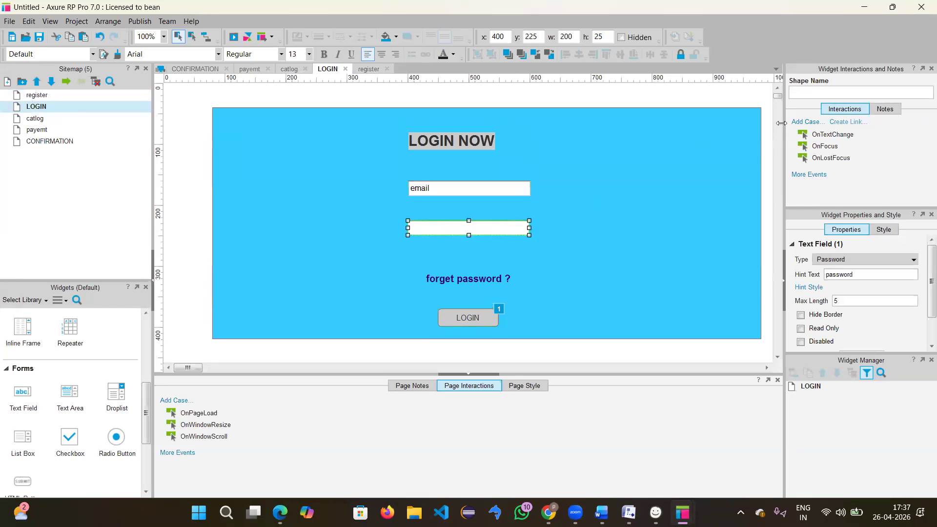
{"action": "left_click", "coordinate": [808, 94]}
{"action": "type", "text": "password"}
{"action": "left_click", "coordinate": [649, 226]}
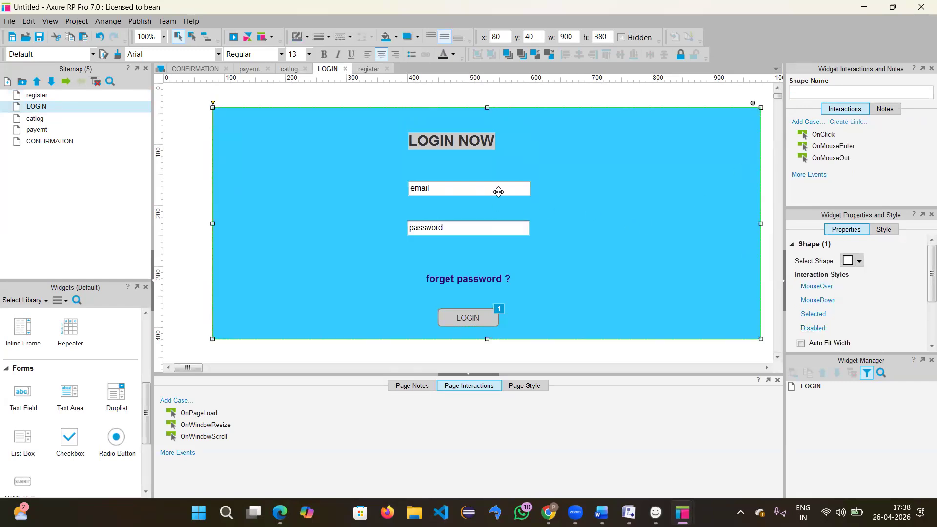
{"action": "left_click", "coordinate": [464, 310]}
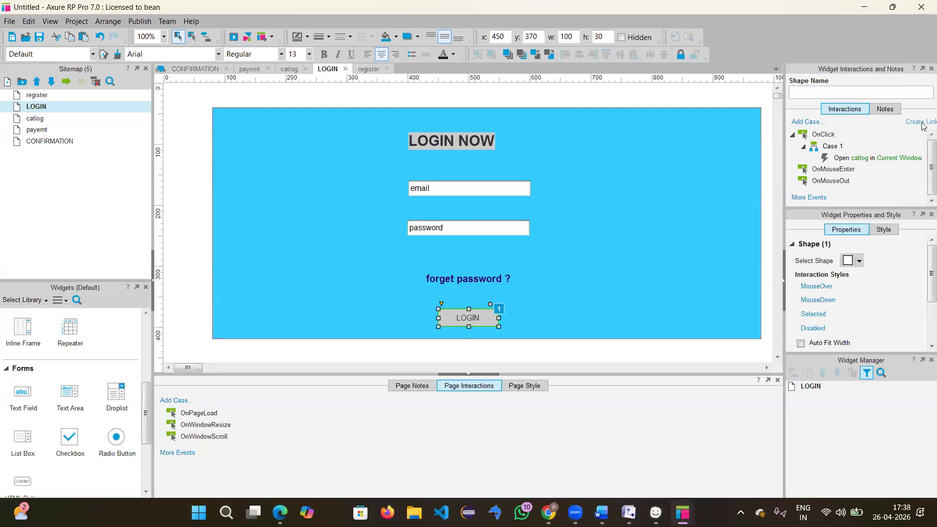
Step: Edit the LOGIN button's OnClick case and add a condition on the email field's text
{"action": "double_click", "coordinate": [837, 149]}
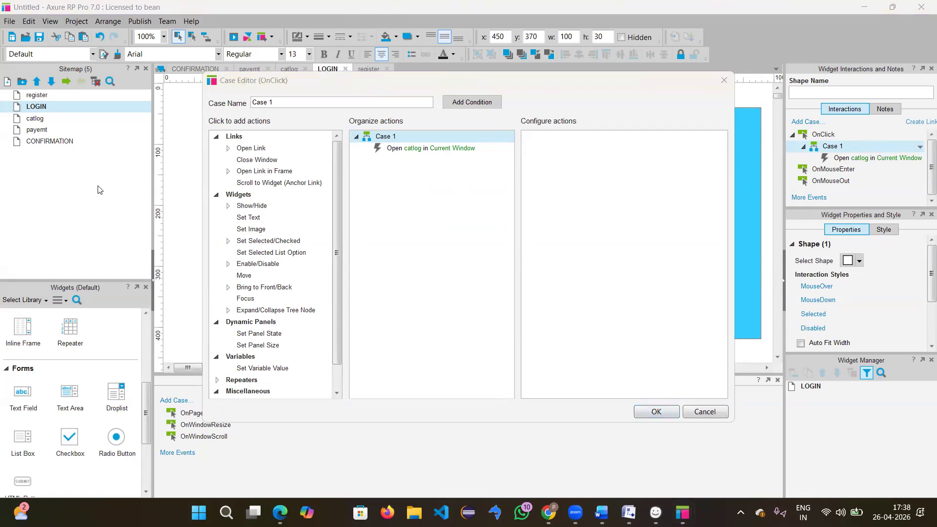
{"action": "left_click", "coordinate": [475, 103]}
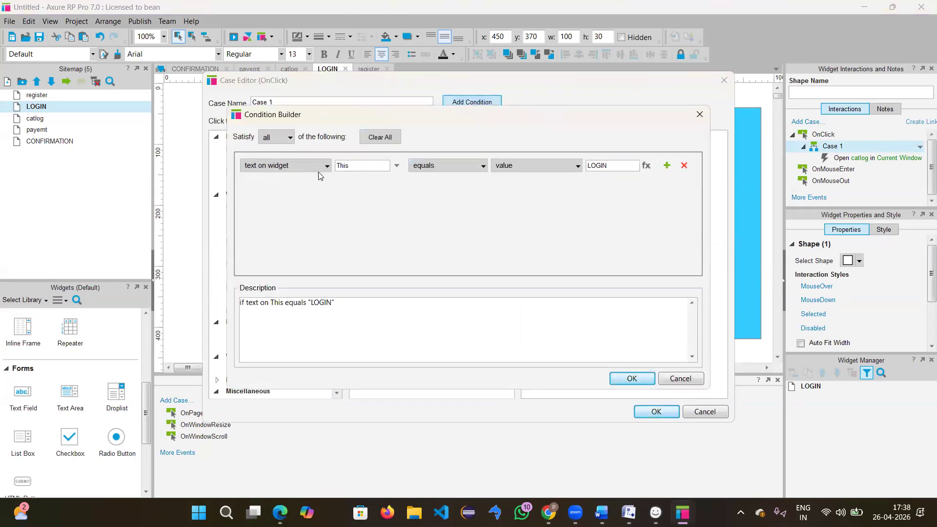
{"action": "left_click", "coordinate": [123, 196]}
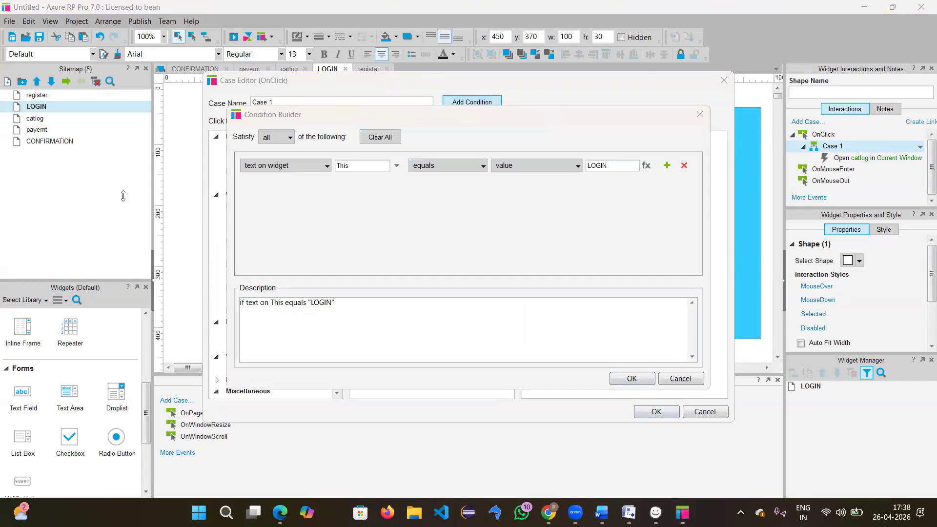
{"action": "left_click", "coordinate": [290, 167]}
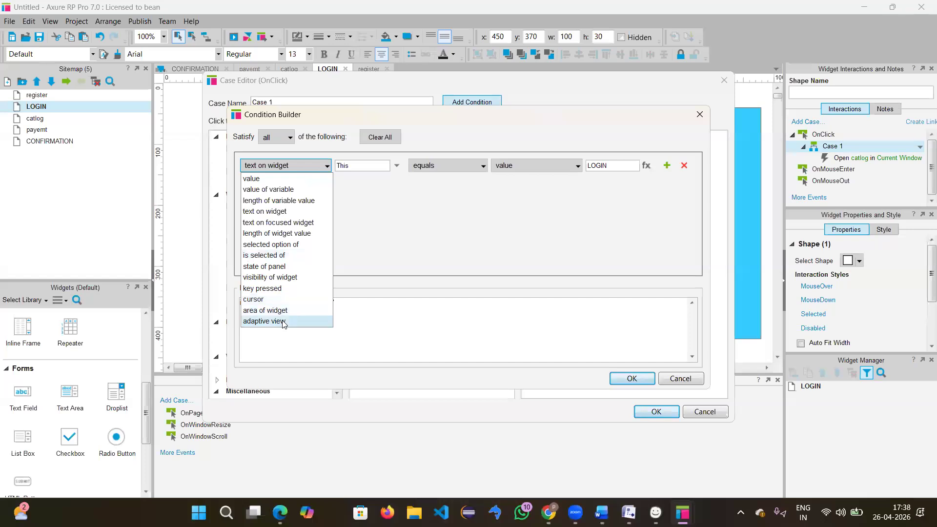
{"action": "left_click", "coordinate": [369, 166]}
{"action": "left_click", "coordinate": [370, 167]}
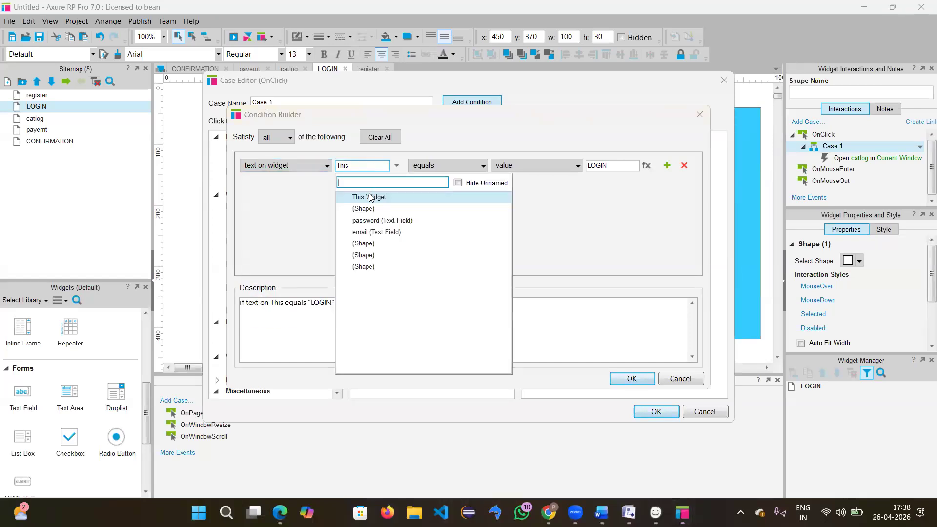
{"action": "left_click", "coordinate": [360, 232]}
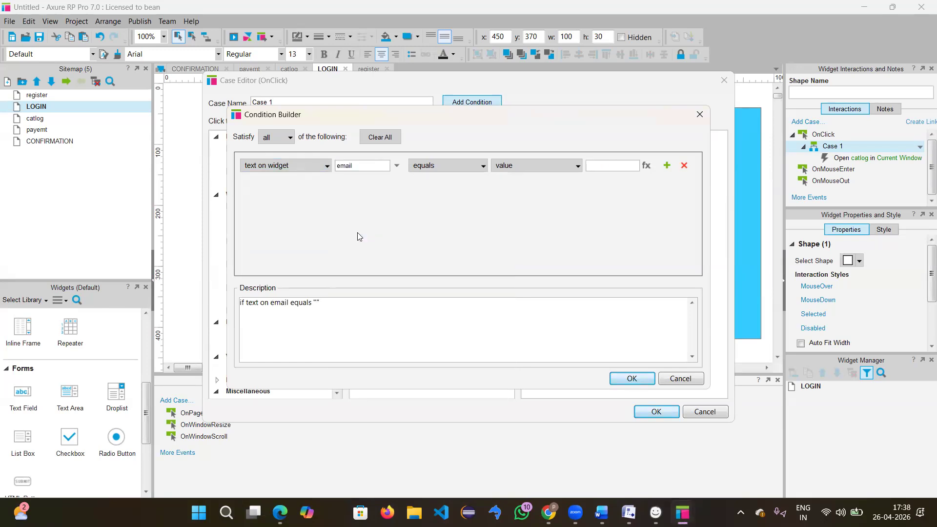
{"action": "left_click", "coordinate": [451, 169]}
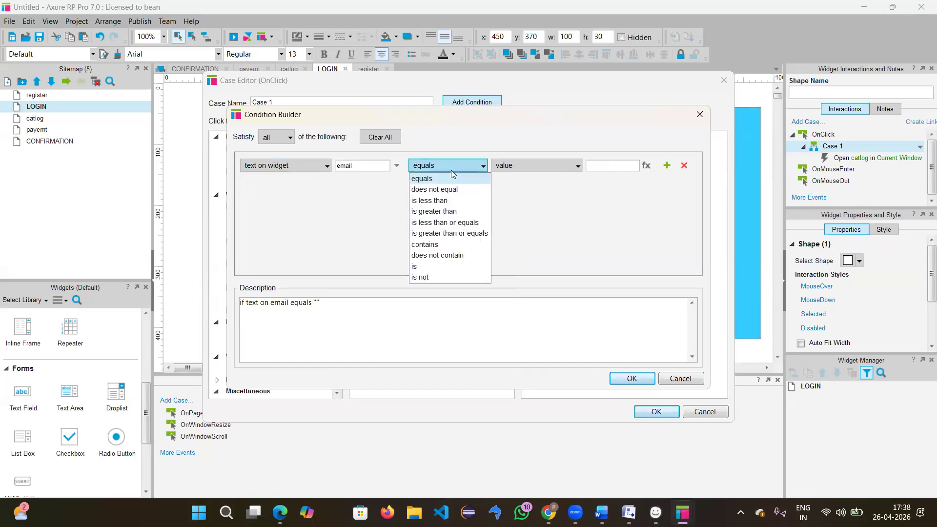
{"action": "left_click", "coordinate": [430, 245]}
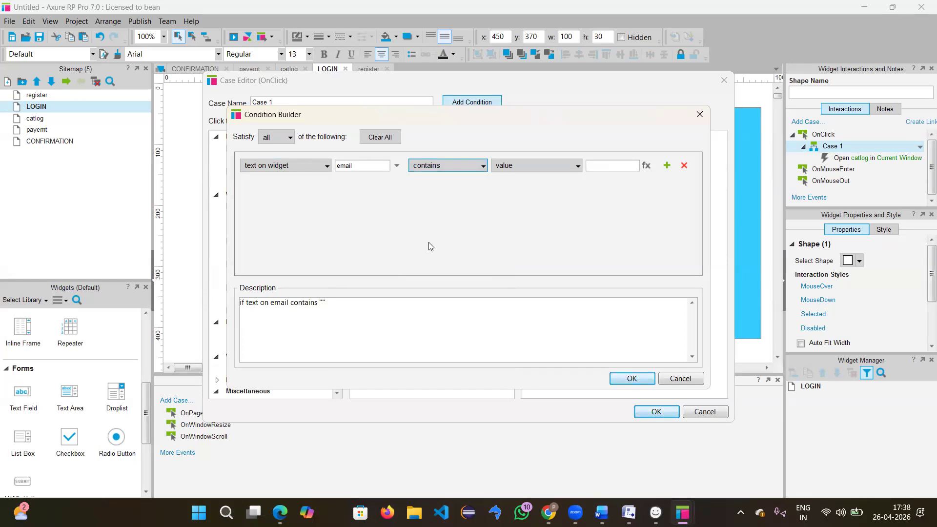
{"action": "left_click", "coordinate": [536, 168]}
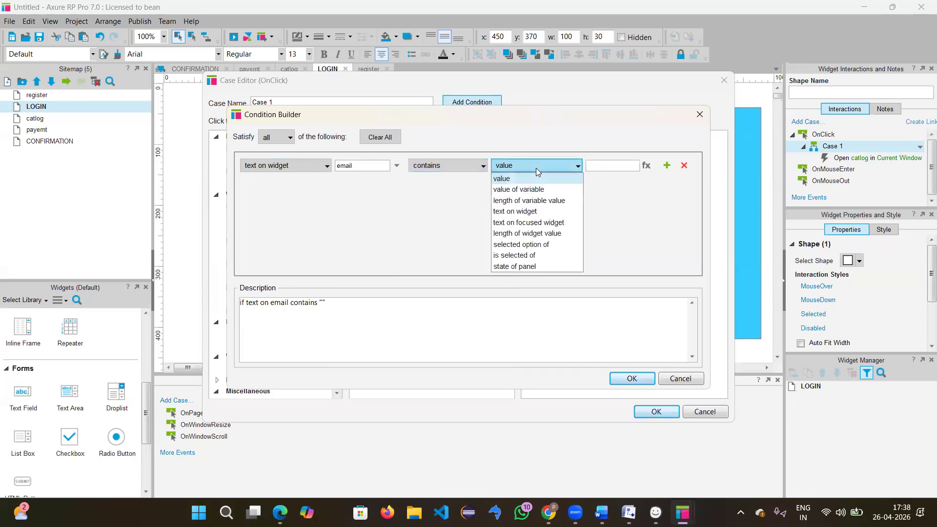
{"action": "left_click", "coordinate": [610, 165]}
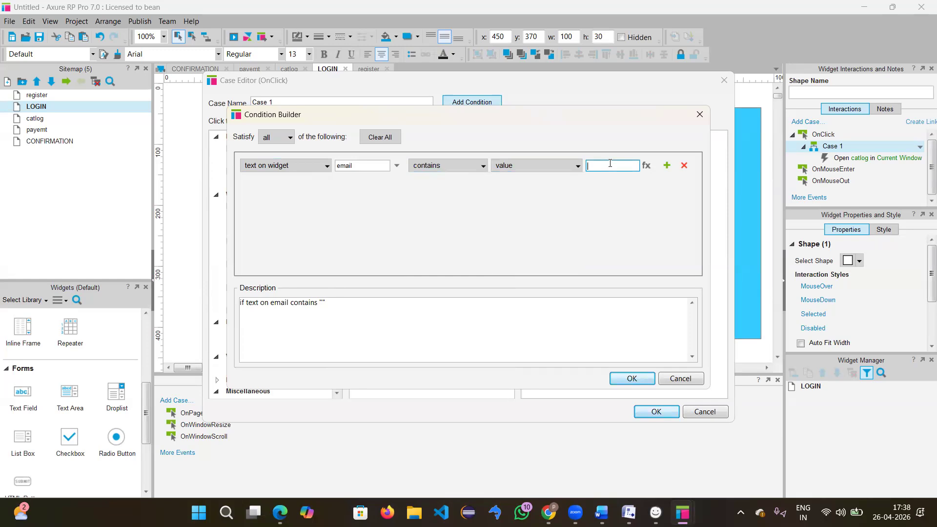
{"action": "type", "text": "2"}
{"action": "key", "text": "BackSpace"}
{"action": "type", "text": "@gam"}
{"action": "key", "text": "BackSpace"}
{"action": "key", "text": "BackSpace"}
{"action": "type", "text": "mail.com"}
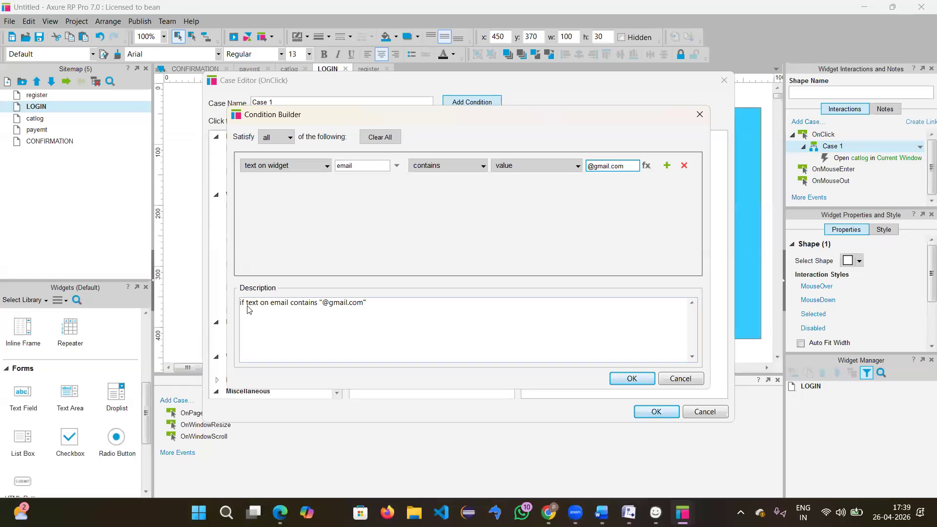
{"action": "left_click_drag", "start_coordinate": [245, 305], "coordinate": [390, 308]}
{"action": "left_click", "coordinate": [635, 379]}
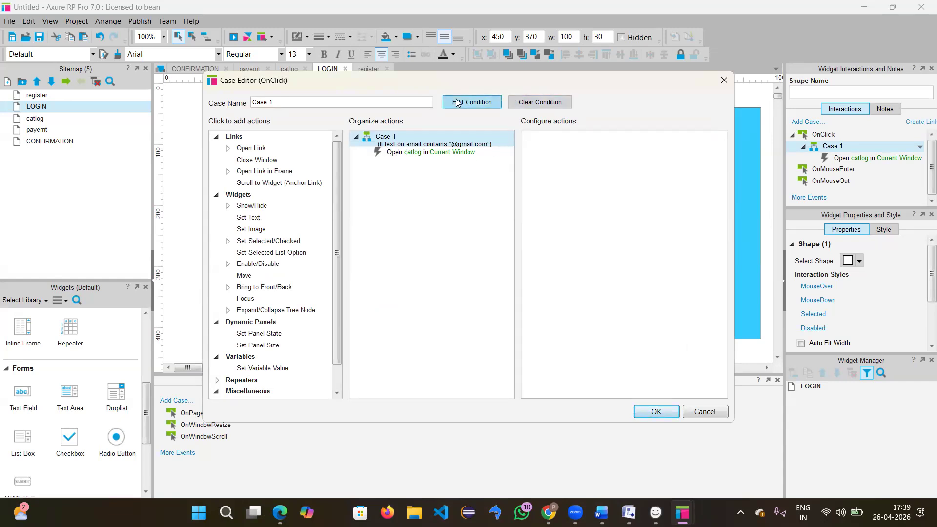
Step: Add a second condition that password text does not equal the email field's text, and save
{"action": "left_click", "coordinate": [471, 102]}
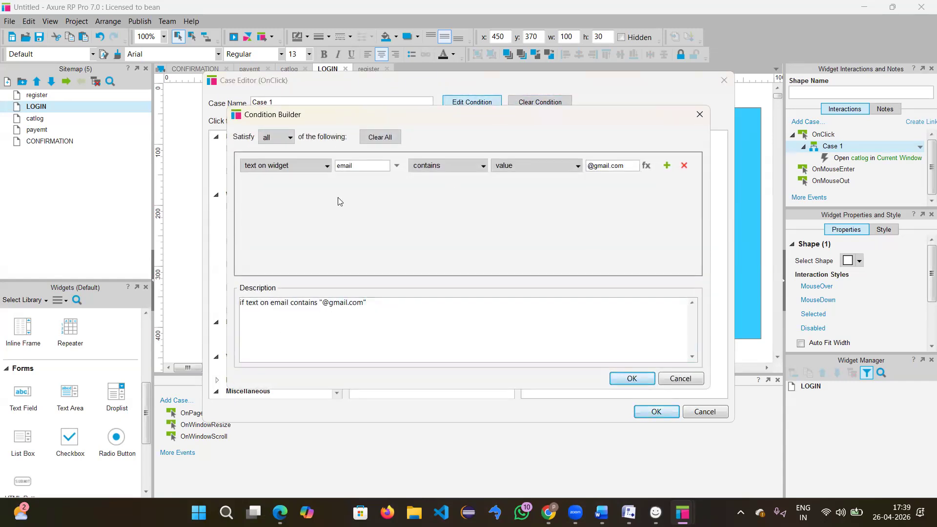
{"action": "left_click", "coordinate": [666, 166]}
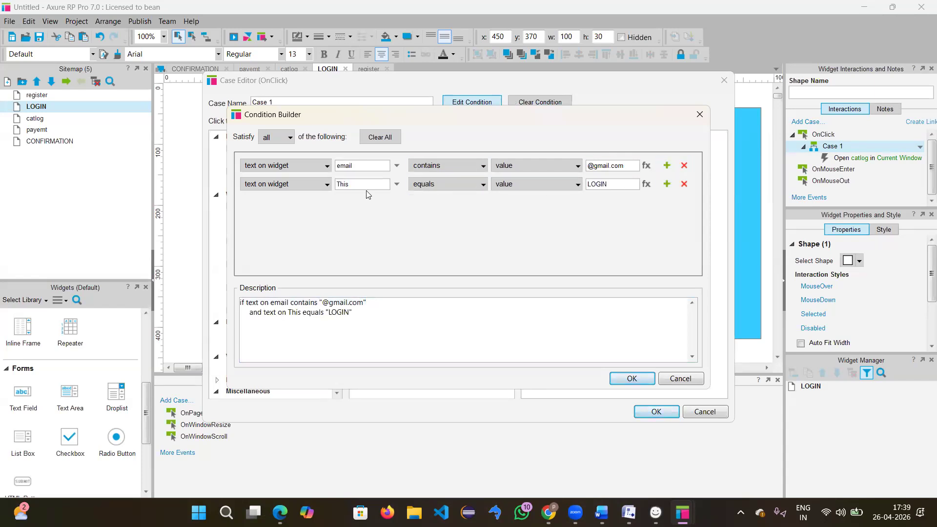
{"action": "left_click", "coordinate": [397, 185]}
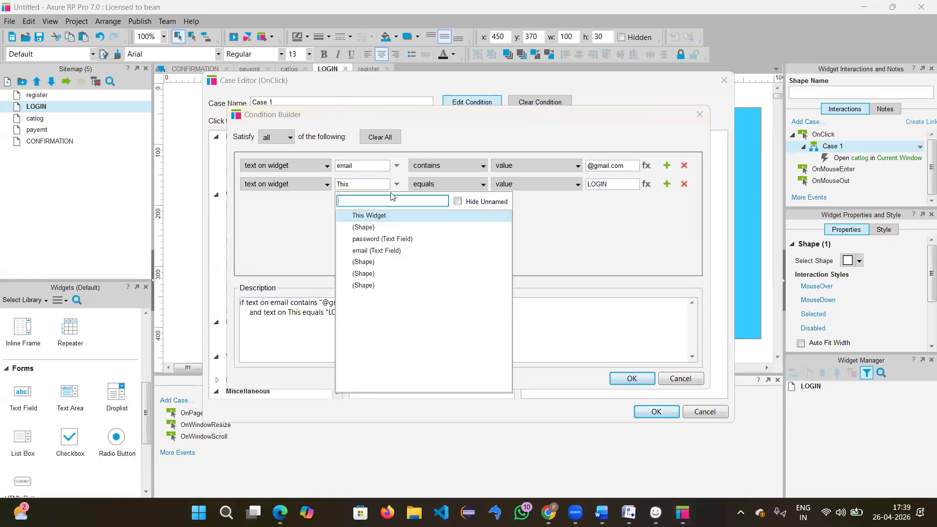
{"action": "left_click", "coordinate": [373, 239]}
{"action": "left_click", "coordinate": [477, 186]}
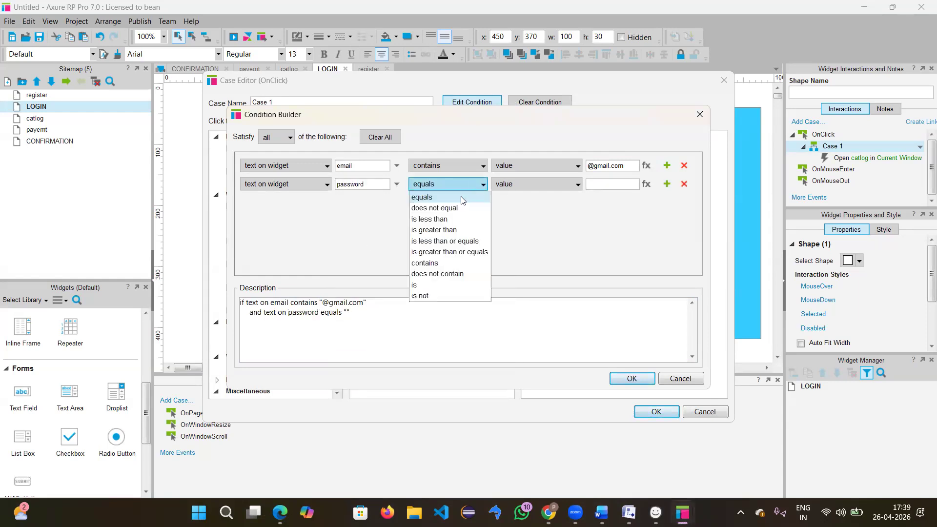
{"action": "left_click", "coordinate": [436, 210]}
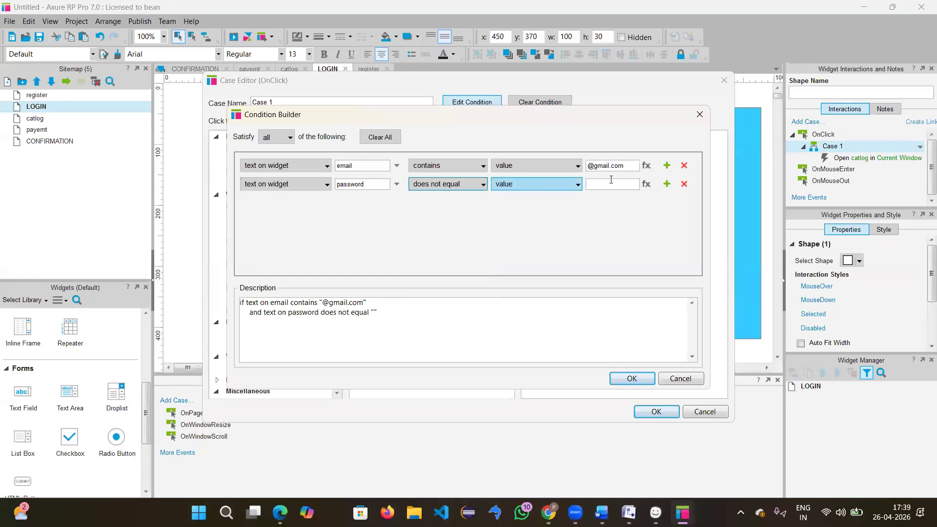
{"action": "left_click", "coordinate": [526, 188]}
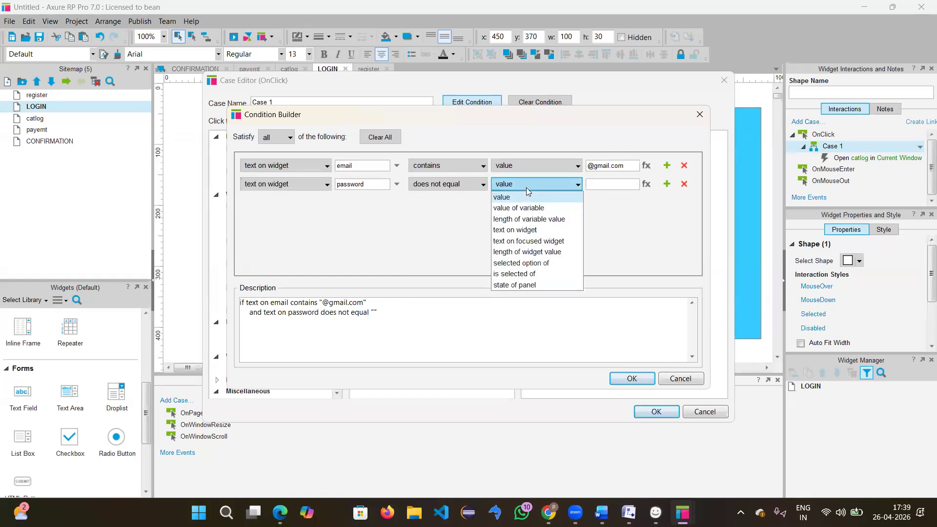
{"action": "left_click", "coordinate": [532, 233]}
{"action": "left_click", "coordinate": [616, 184]}
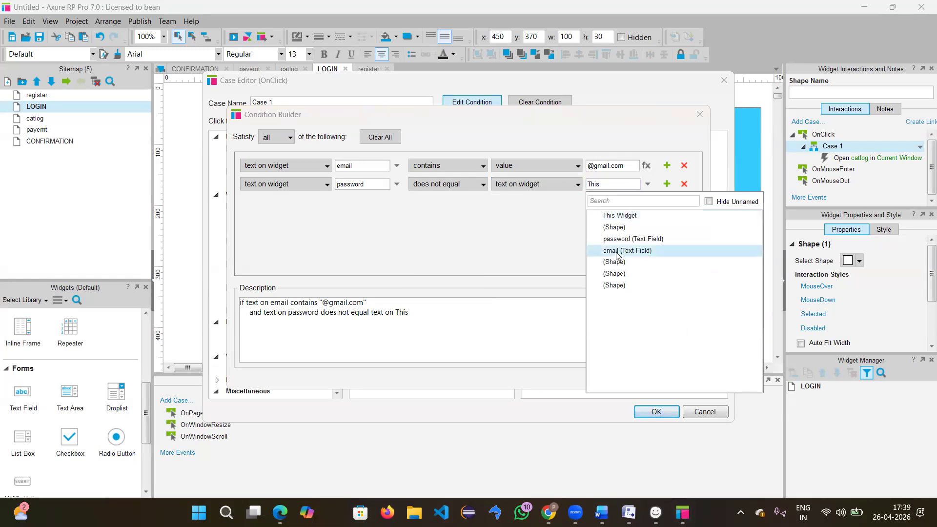
{"action": "left_click", "coordinate": [616, 251]}
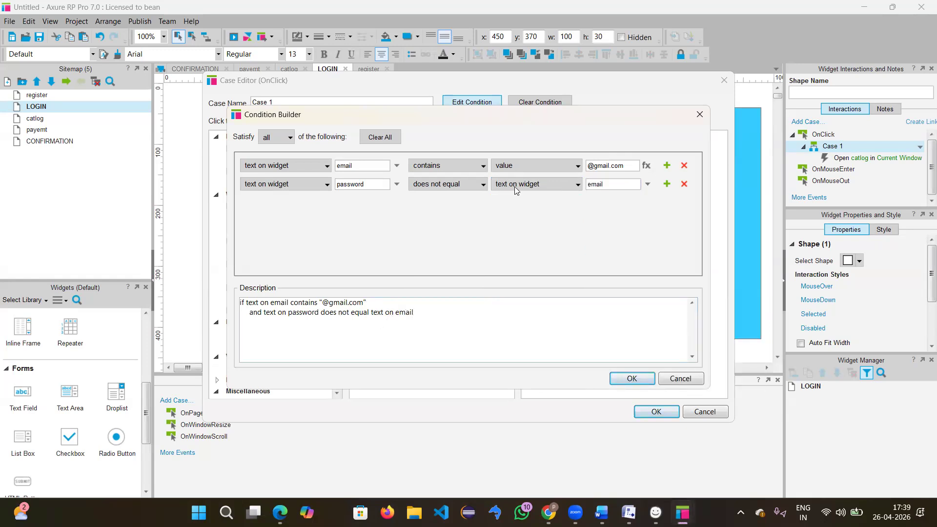
{"action": "left_click", "coordinate": [640, 381]}
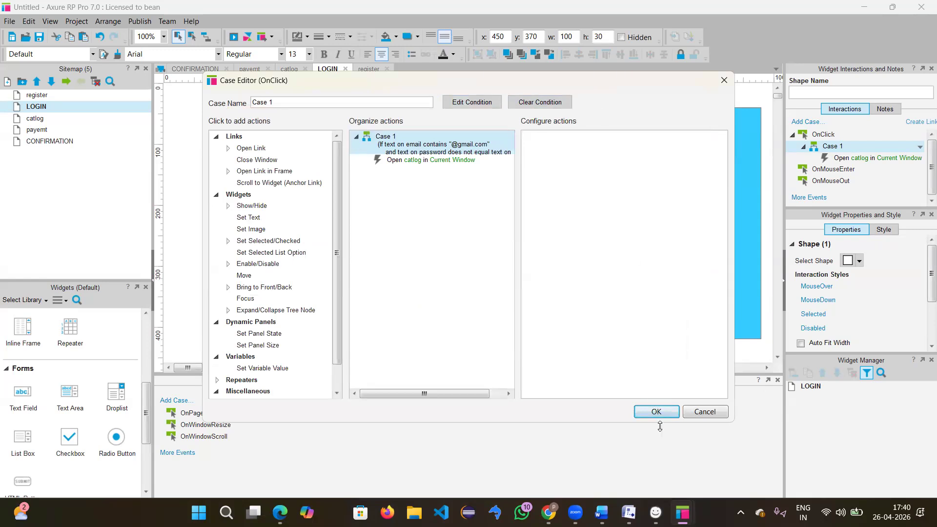
{"action": "left_click", "coordinate": [657, 411]}
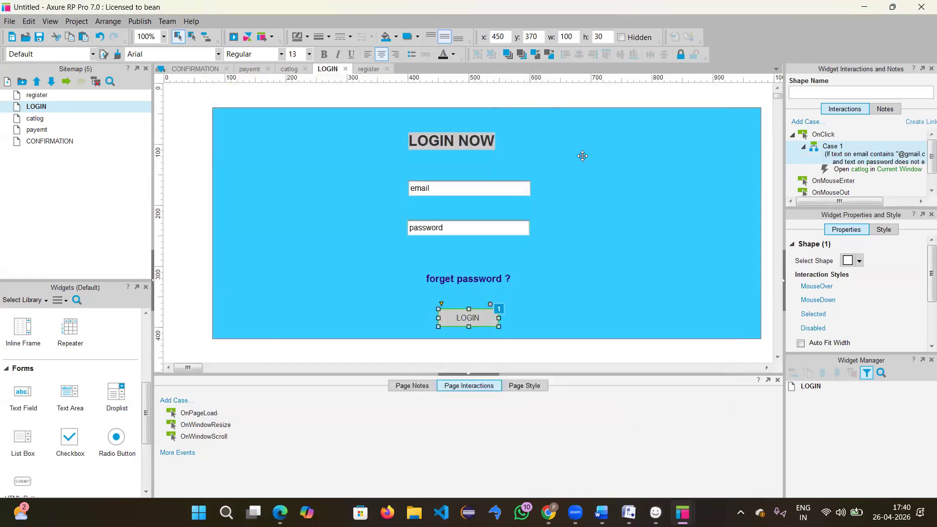
Step: Preview the prototype and try logging in with a non-gmail email and a test password
{"action": "left_click", "coordinate": [234, 37]}
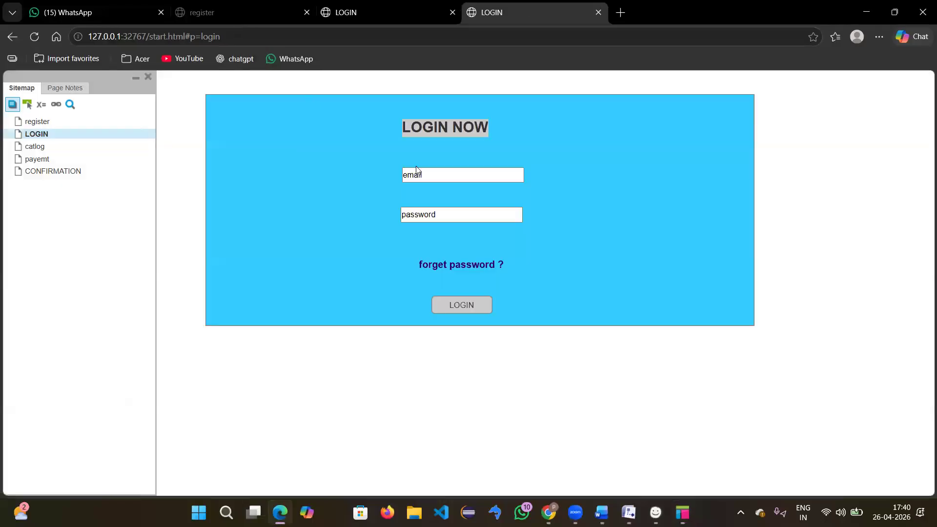
{"action": "double_click", "coordinate": [467, 306]}
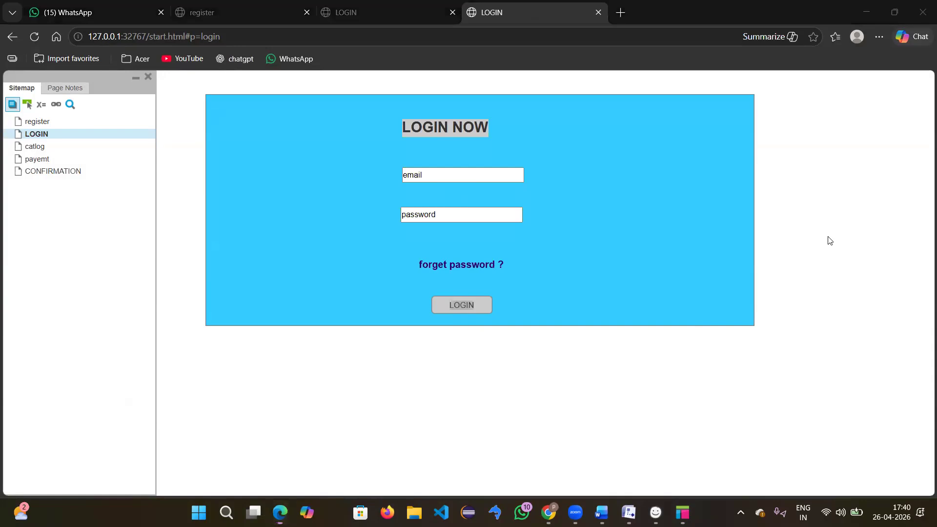
{"action": "left_click", "coordinate": [422, 179]}
{"action": "type", "text": "hd"}
{"action": "key", "text": "BackSpace"}
{"action": "key", "text": "BackSpace"}
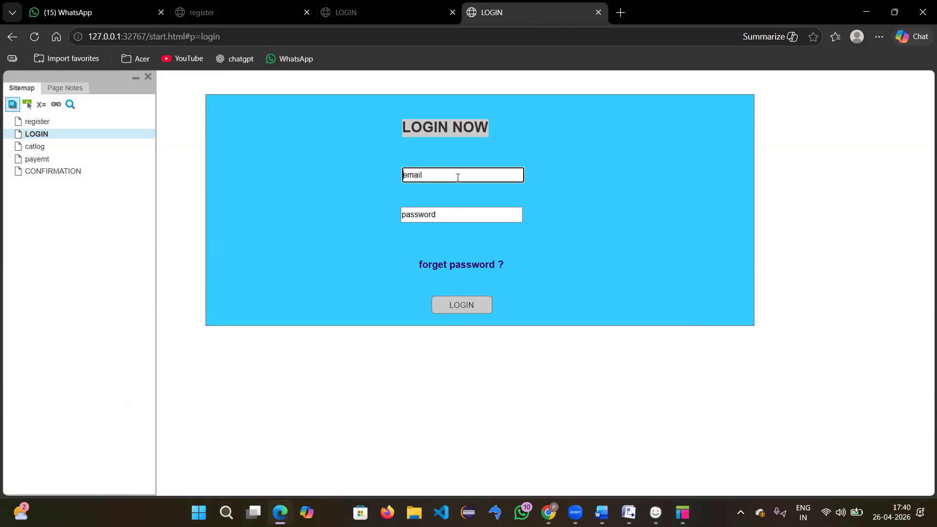
{"action": "type", "text": "mdsdjsdjiojdwjejk"}
{"action": "left_click", "coordinate": [428, 219]}
{"action": "type", "text": "1234"}
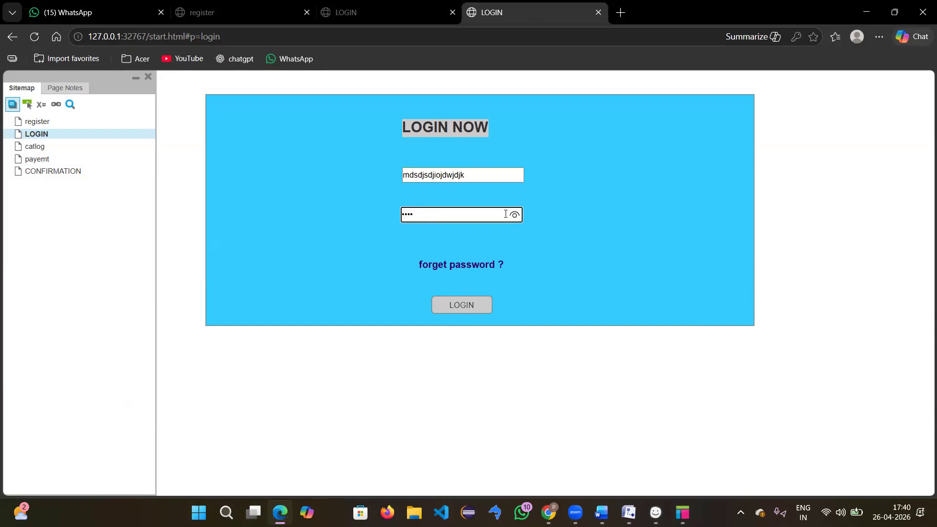
{"action": "left_click", "coordinate": [515, 216]}
{"action": "left_click", "coordinate": [462, 303]}
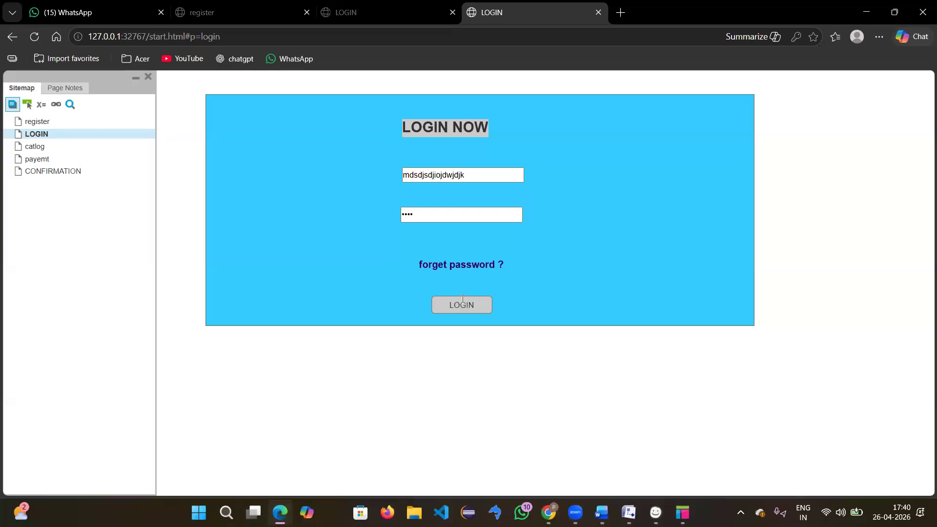
Step: Replace the email with a gmail address and log in to reach the PRODUCTS catalog
{"action": "left_click", "coordinate": [471, 177]}
{"action": "key", "text": "BackSpace"}
{"action": "key", "text": "BackSpace"}
{"action": "key", "text": "BackSpace"}
{"action": "key", "text": "BackSpace"}
{"action": "key", "text": "BackSpace"}
{"action": "key", "text": "BackSpace"}
{"action": "key", "text": "BackSpace"}
{"action": "key", "text": "BackSpace"}
{"action": "key", "text": "BackSpace"}
{"action": "key", "text": "BackSpace"}
{"action": "key", "text": "BackSpace"}
{"action": "key", "text": "BackSpace"}
{"action": "key", "text": "BackSpace"}
{"action": "key", "text": "BackSpace"}
{"action": "key", "text": "BackSpace"}
{"action": "key", "text": "BackSpace"}
{"action": "key", "text": "BackSpace"}
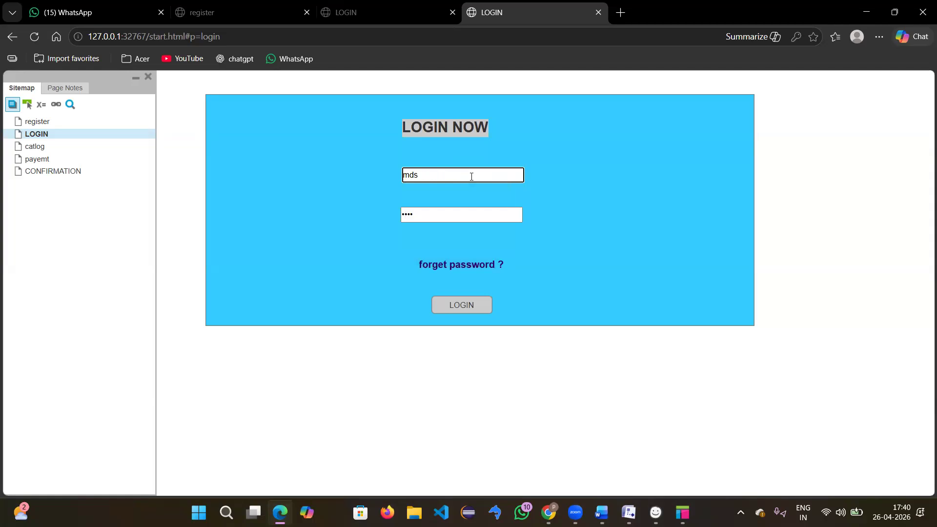
{"action": "type", "text": "a@gmail.com"}
{"action": "left_click", "coordinate": [419, 225]}
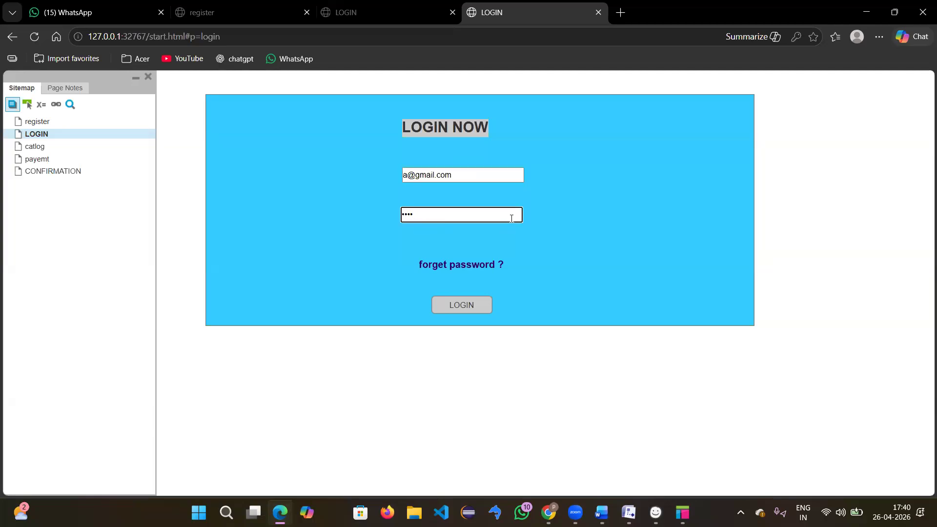
{"action": "left_click", "coordinate": [468, 312]}
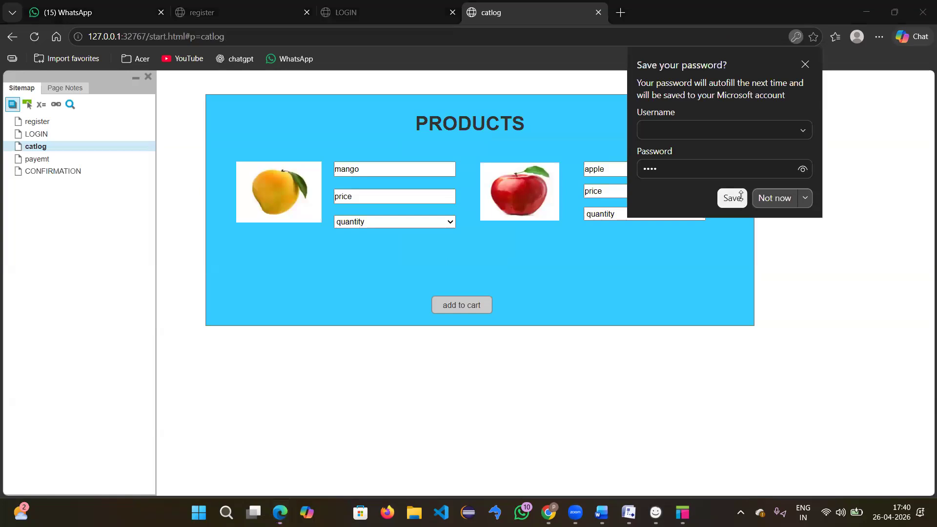
Step: Dismiss the password prompt, return to the LOGIN page, and minimize Edge
{"action": "left_click", "coordinate": [741, 196]}
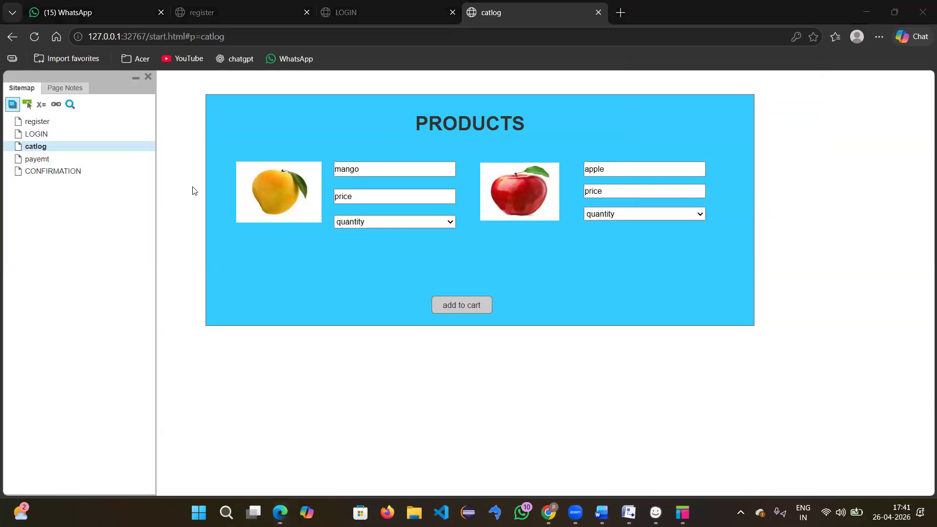
{"action": "left_click", "coordinate": [31, 136]}
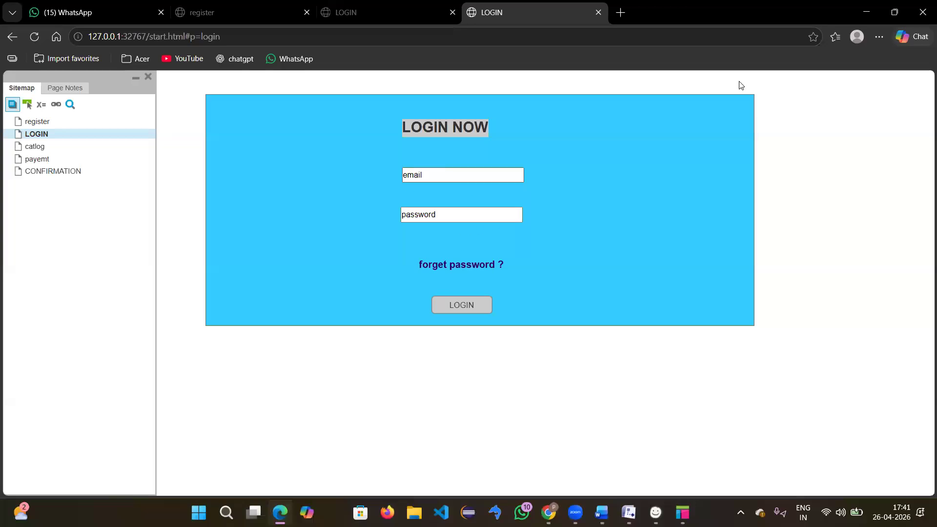
{"action": "left_click", "coordinate": [865, 11]}
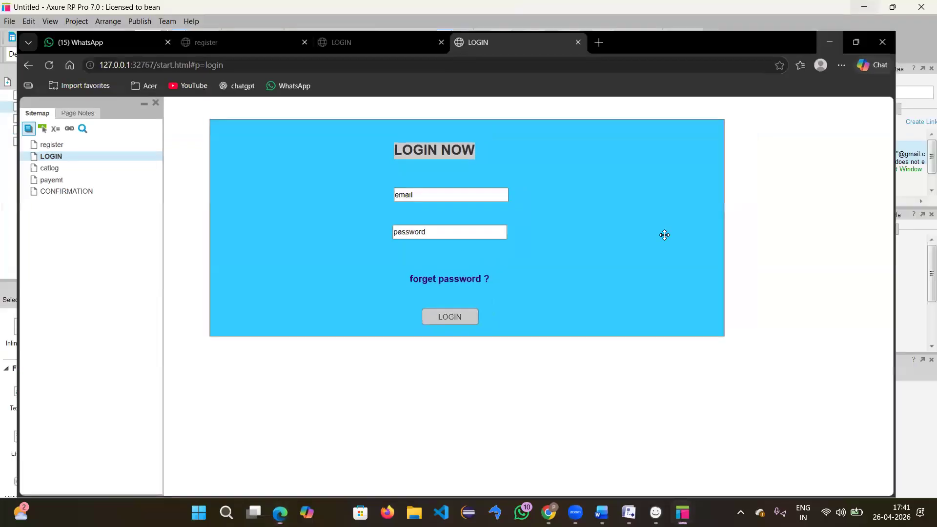
{"action": "left_click", "coordinate": [537, 272]}
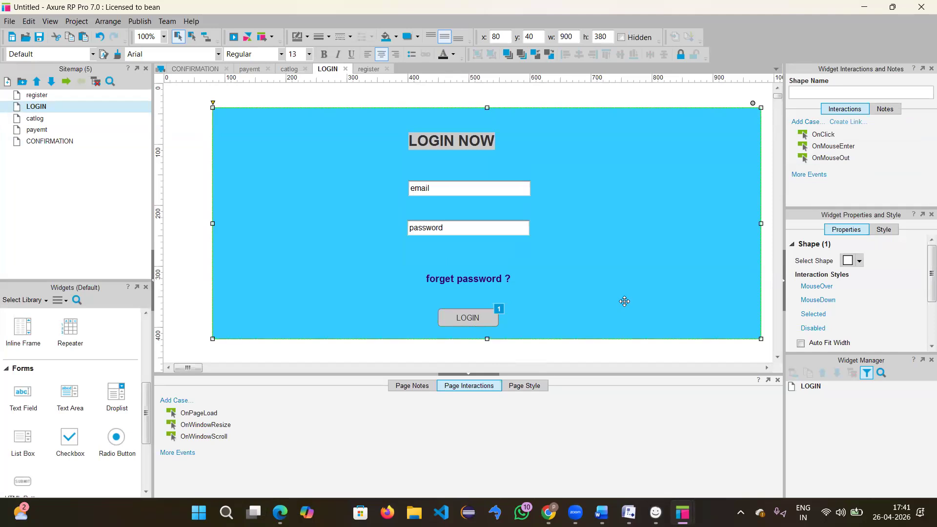
{"action": "right_click", "coordinate": [461, 319]}
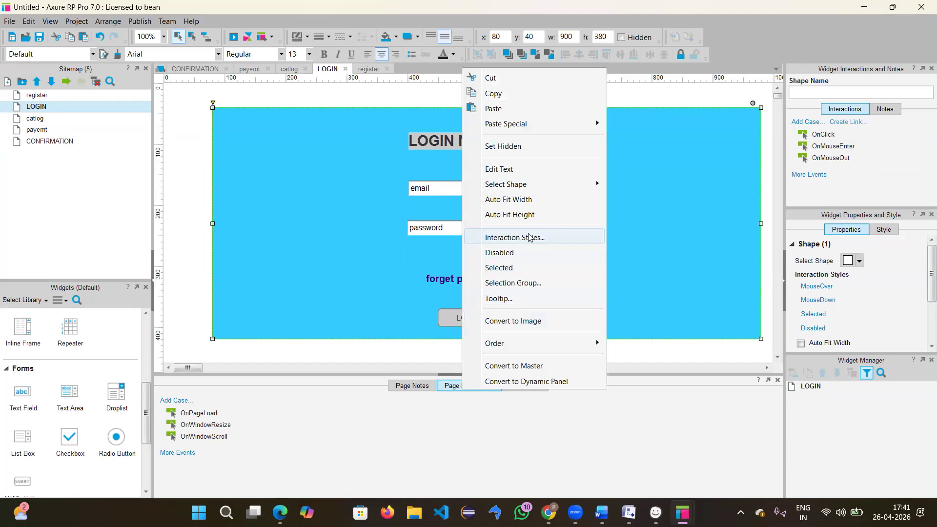
{"action": "left_click", "coordinate": [529, 238]}
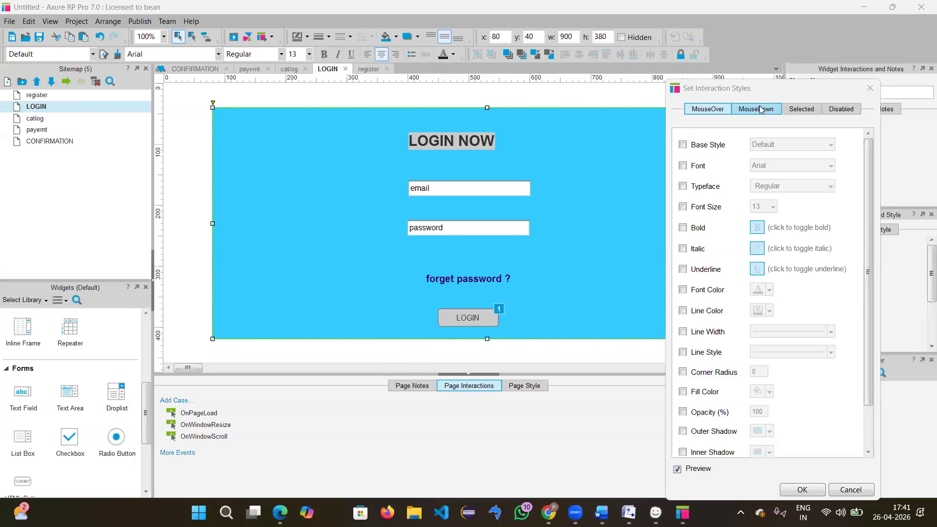
{"action": "left_click", "coordinate": [720, 111]}
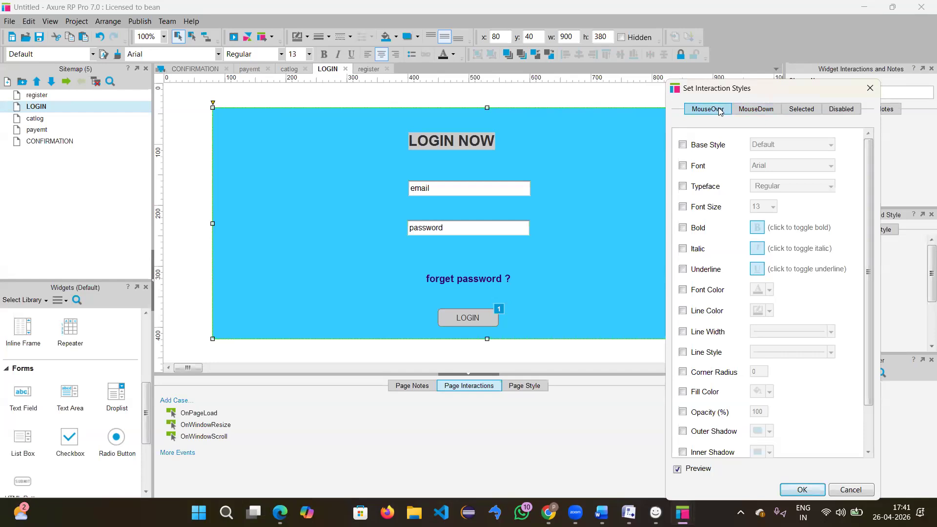
{"action": "left_click", "coordinate": [683, 392]}
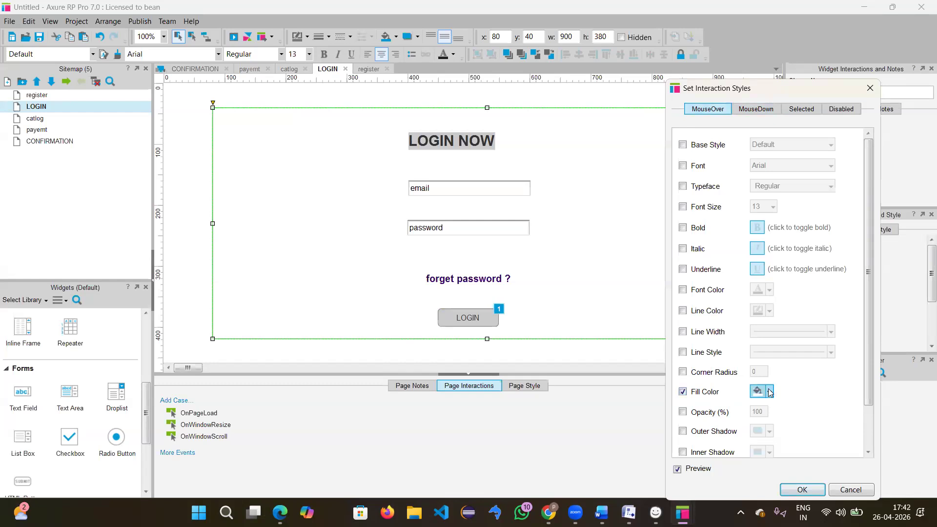
{"action": "left_click", "coordinate": [869, 90]}
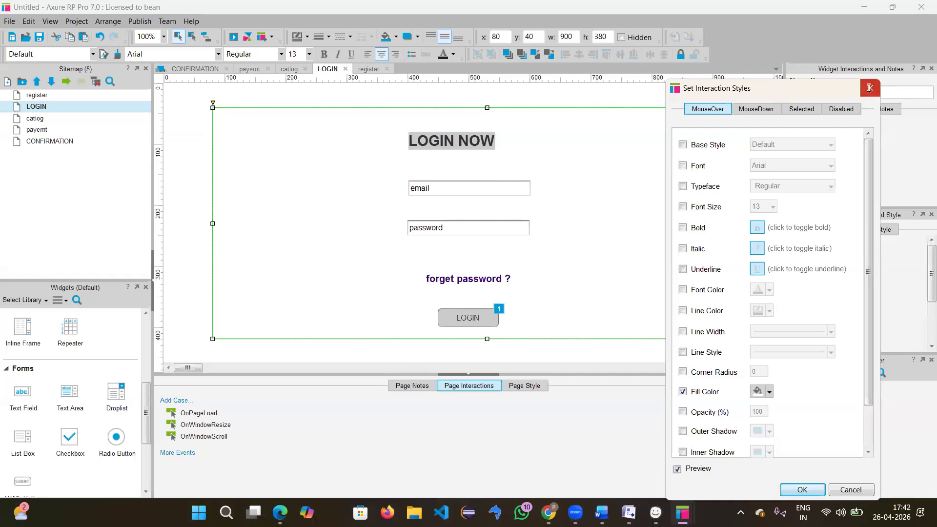
Step: Give the LOGIN button a red MouseOver fill in Set Interaction Styles
{"action": "left_click", "coordinate": [469, 317]}
{"action": "right_click", "coordinate": [471, 321]}
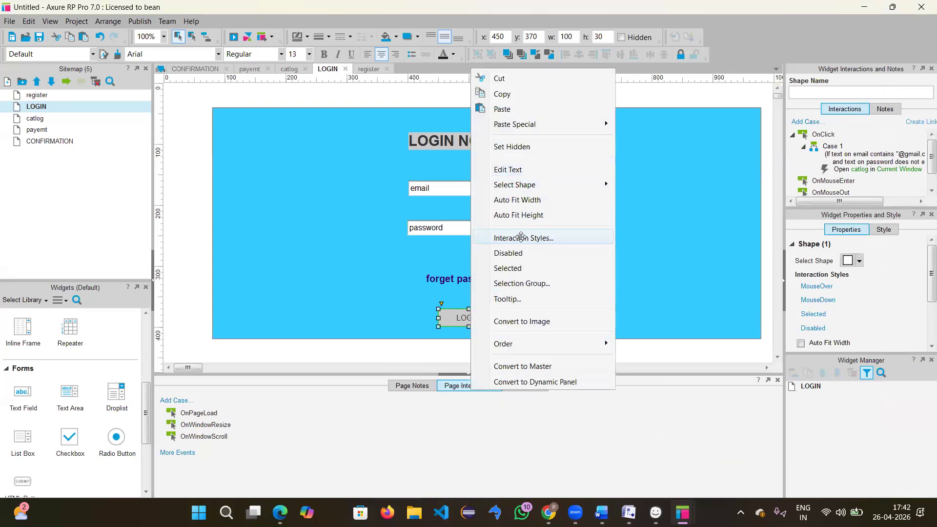
{"action": "left_click", "coordinate": [522, 238]}
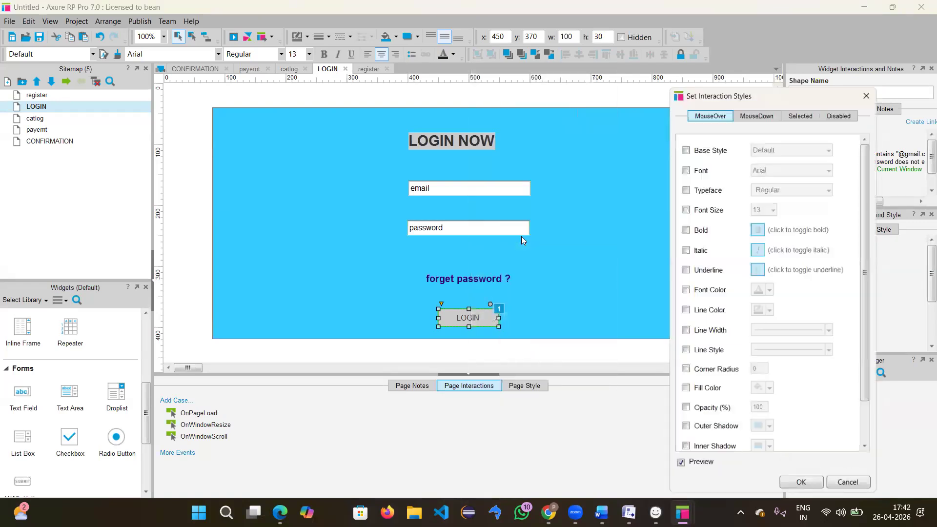
{"action": "left_click", "coordinate": [683, 391]}
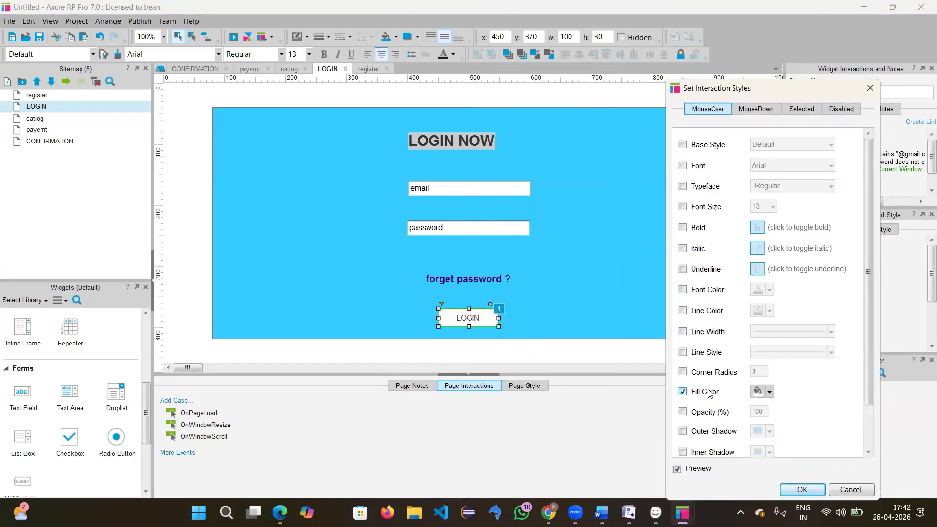
{"action": "left_click", "coordinate": [769, 393]}
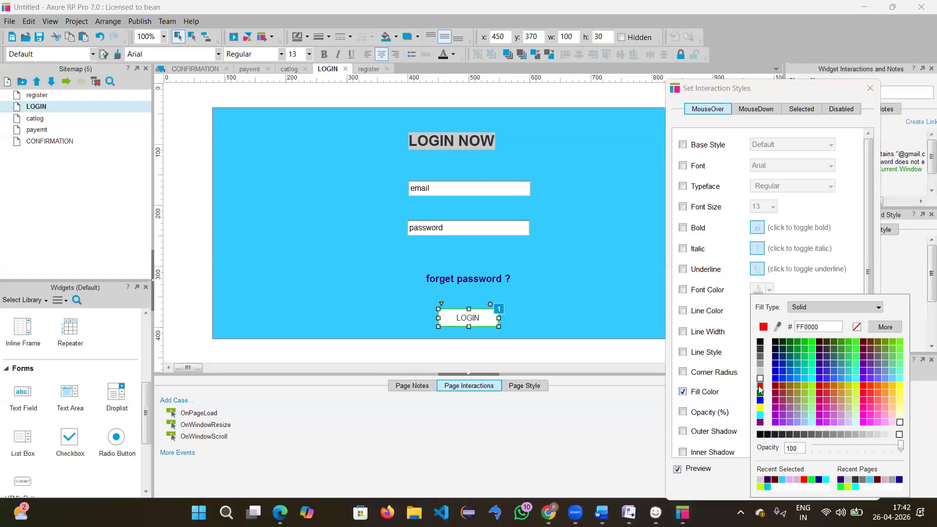
{"action": "left_click", "coordinate": [760, 389]}
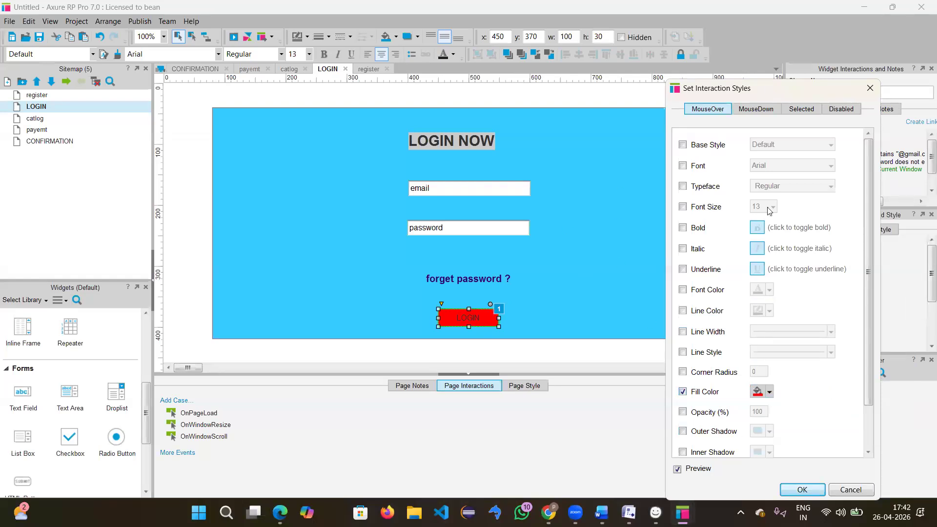
Step: Add a green MouseDown fill, then discard the style changes and preview the prototype again
{"action": "left_click", "coordinate": [754, 108]}
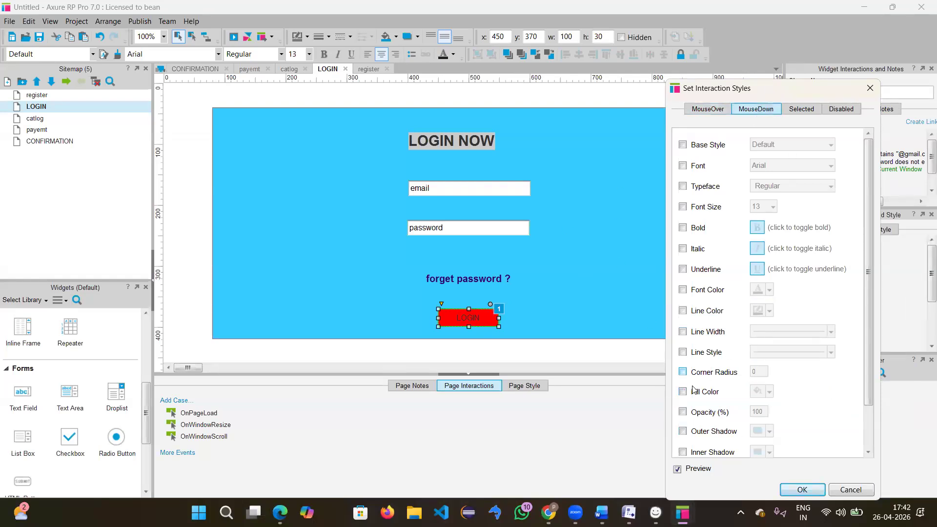
{"action": "left_click", "coordinate": [683, 392]}
{"action": "left_click", "coordinate": [756, 391]}
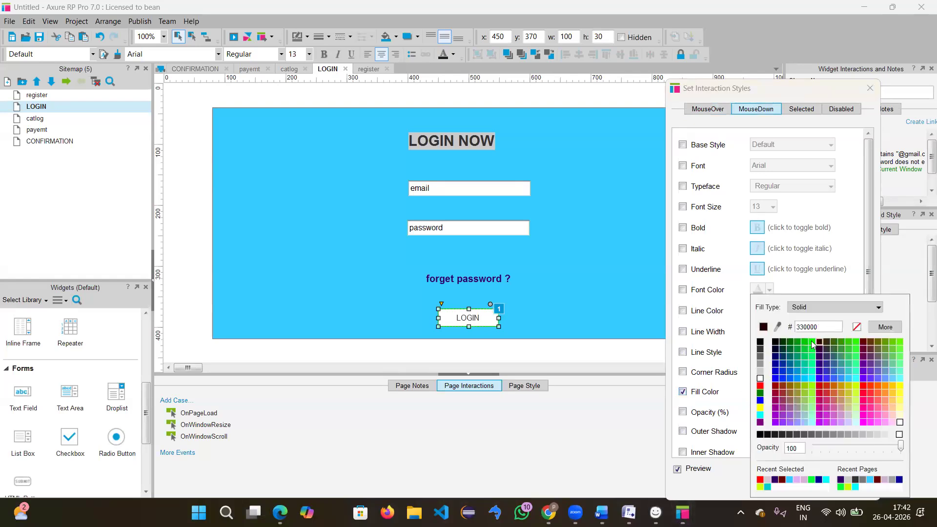
{"action": "left_click", "coordinate": [812, 344]}
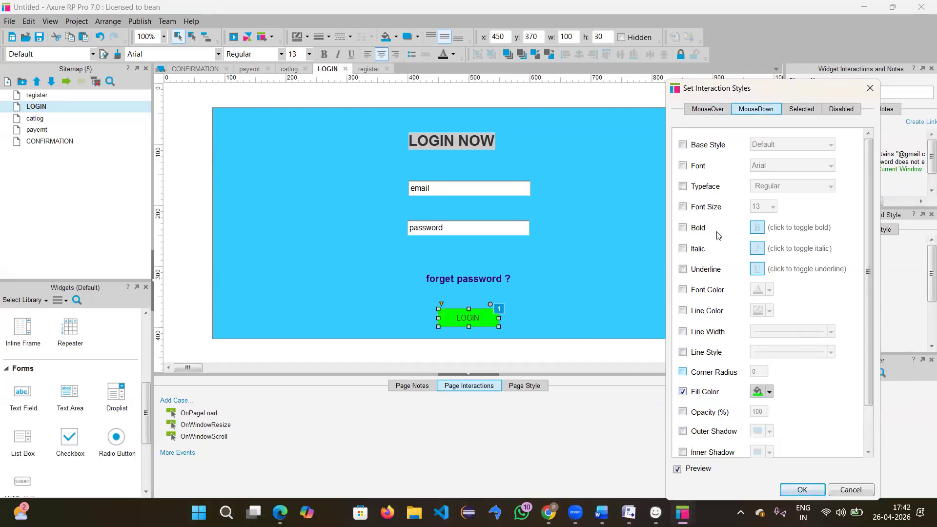
{"action": "left_click", "coordinate": [869, 89]}
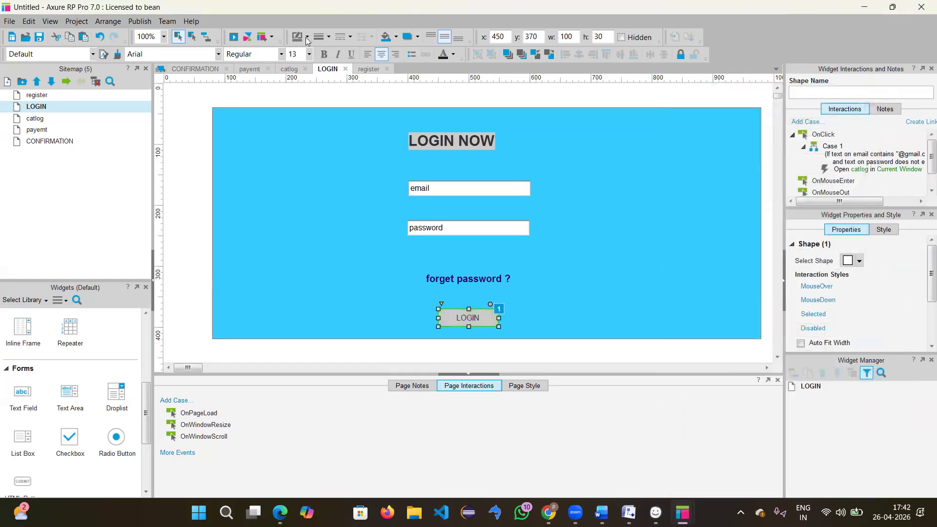
{"action": "left_click", "coordinate": [235, 43]}
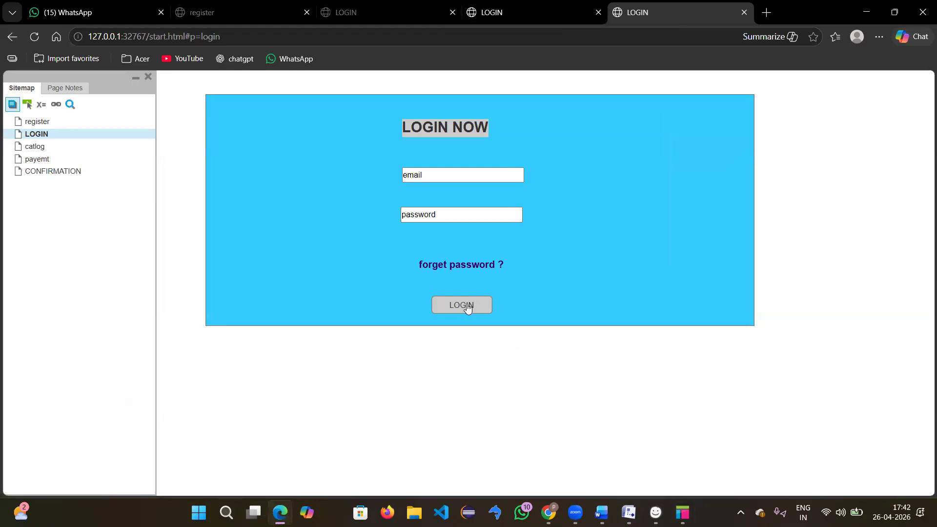
Step: Close the two duplicate LOGIN preview tabs and minimize Edge
{"action": "left_click", "coordinate": [743, 12]}
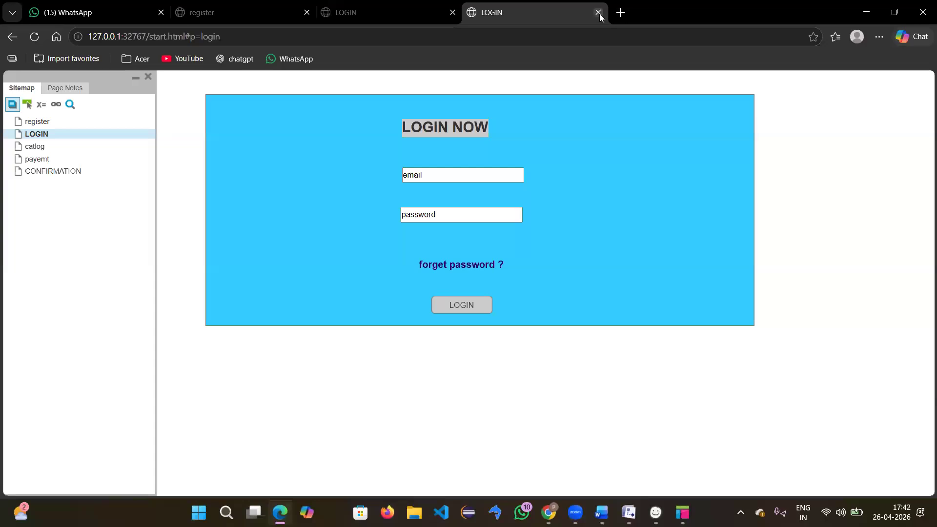
{"action": "left_click", "coordinate": [598, 13]}
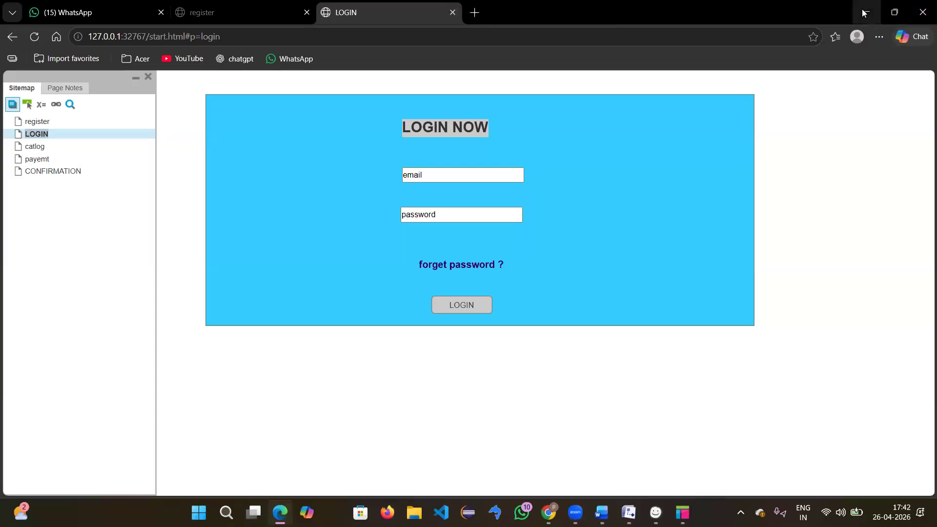
{"action": "left_click", "coordinate": [865, 12]}
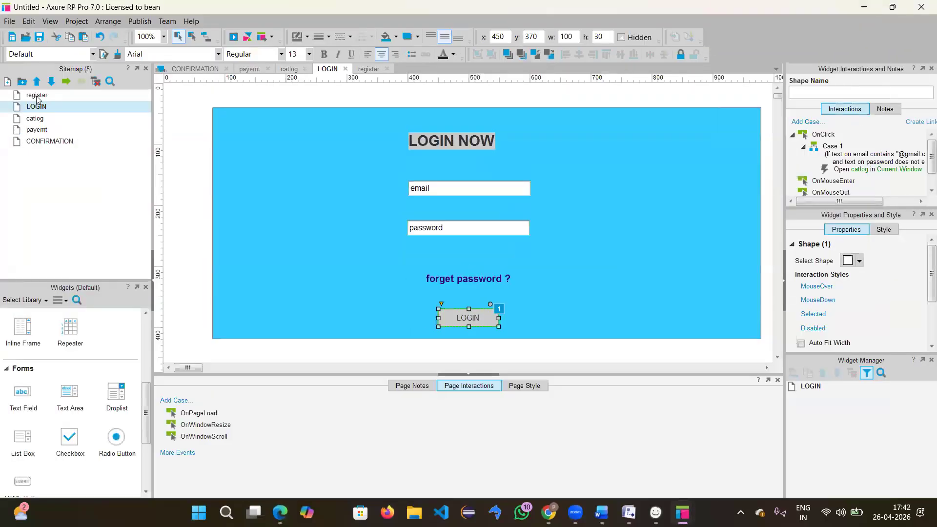
Step: On the register page, give the register button a red #FF0000 MouseOver fill colour
{"action": "double_click", "coordinate": [36, 96]}
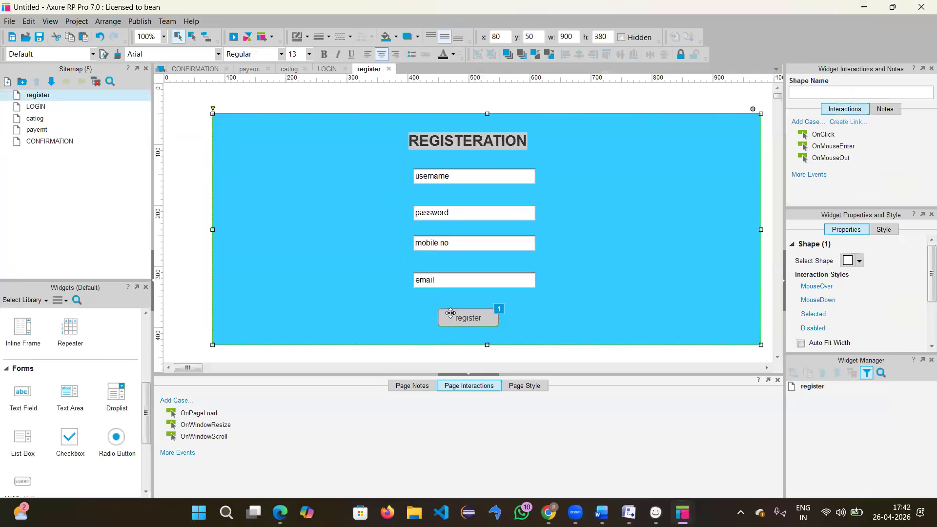
{"action": "left_click", "coordinate": [473, 320]}
{"action": "right_click", "coordinate": [472, 318]}
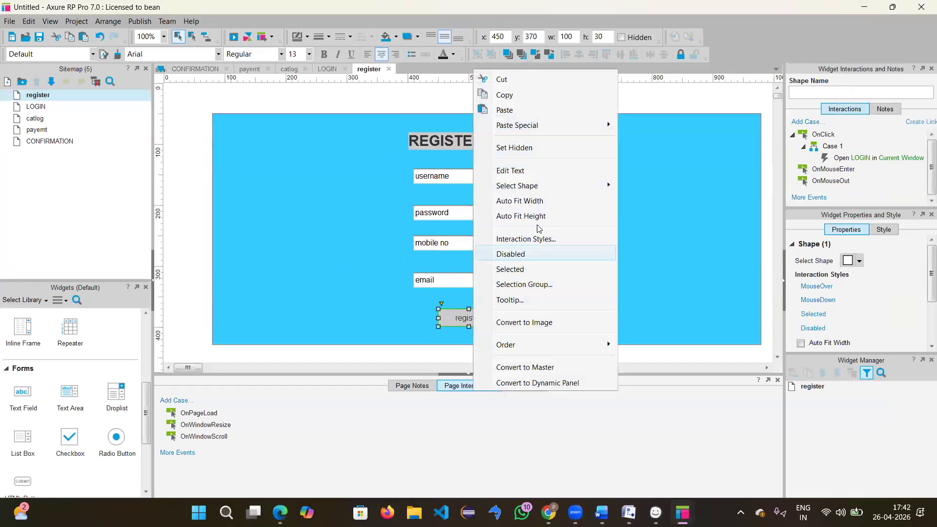
{"action": "left_click", "coordinate": [527, 239]}
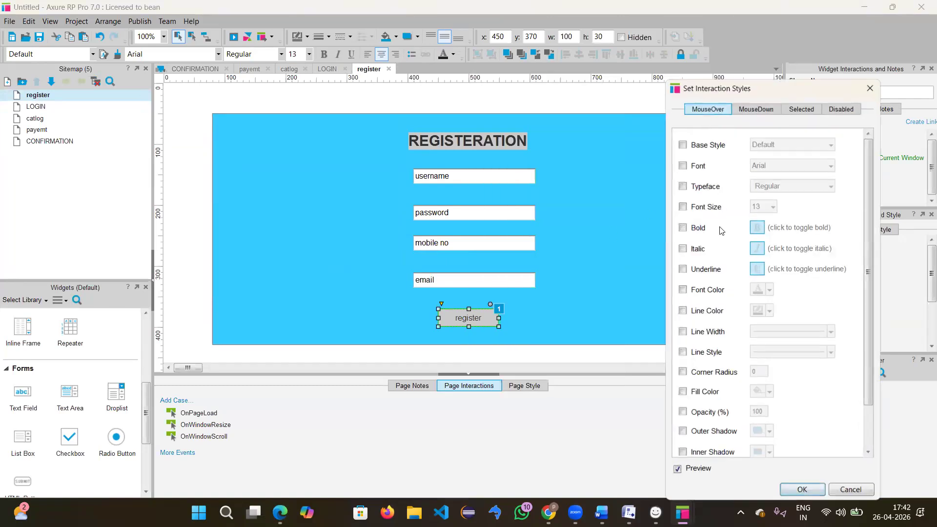
{"action": "left_click", "coordinate": [682, 391]}
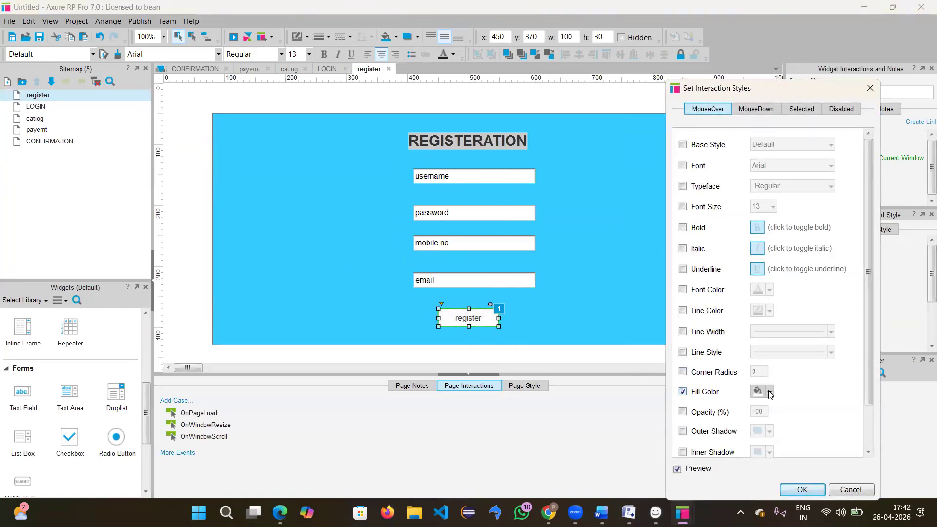
{"action": "left_click", "coordinate": [769, 392]}
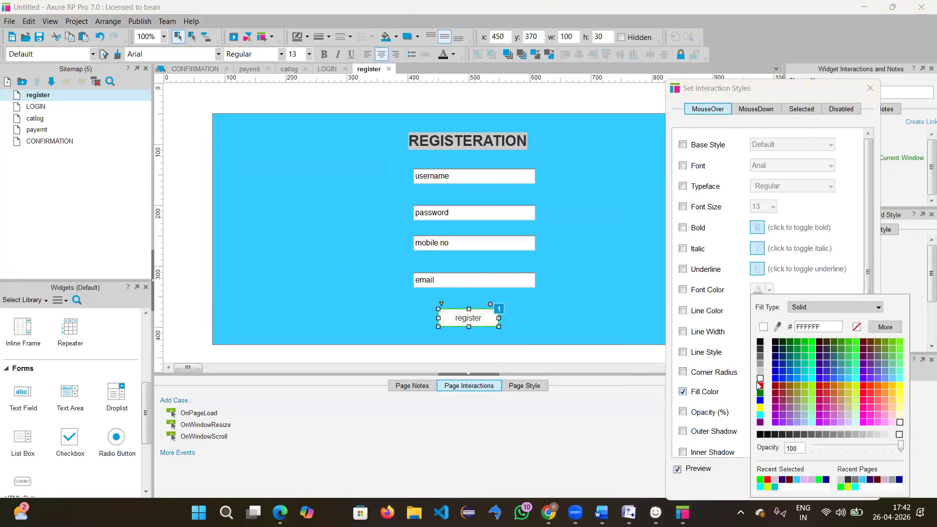
{"action": "left_click", "coordinate": [759, 379]}
{"action": "left_click", "coordinate": [770, 393]}
{"action": "left_click", "coordinate": [759, 387]}
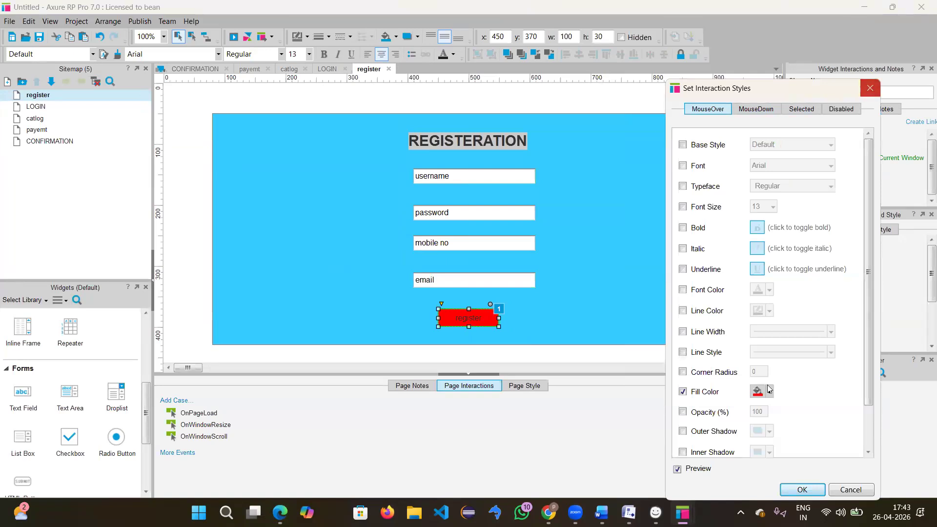
{"action": "scroll", "coordinate": [767, 389], "scroll_direction": "down", "scroll_amount": 3}
{"action": "left_click", "coordinate": [800, 489]}
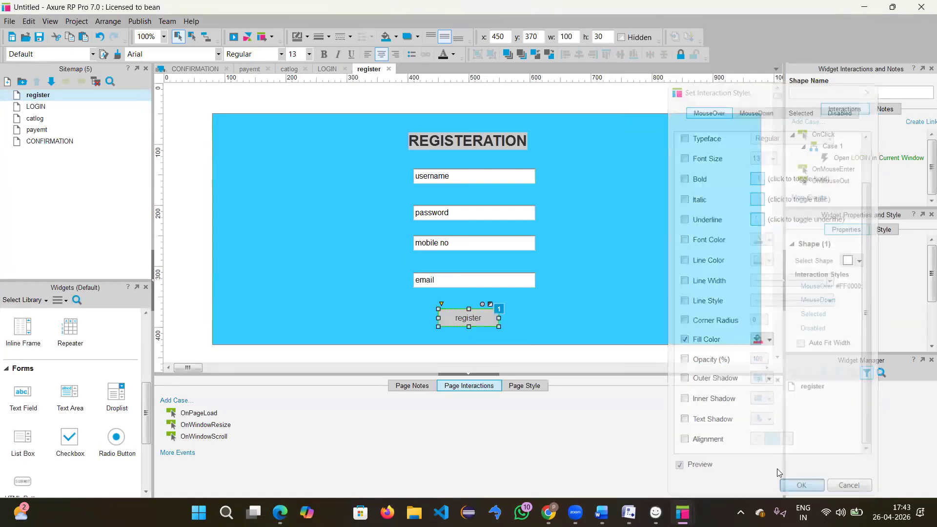
Step: Preview the register page in Edge, then close its tab and minimize the browser
{"action": "left_click", "coordinate": [234, 37]}
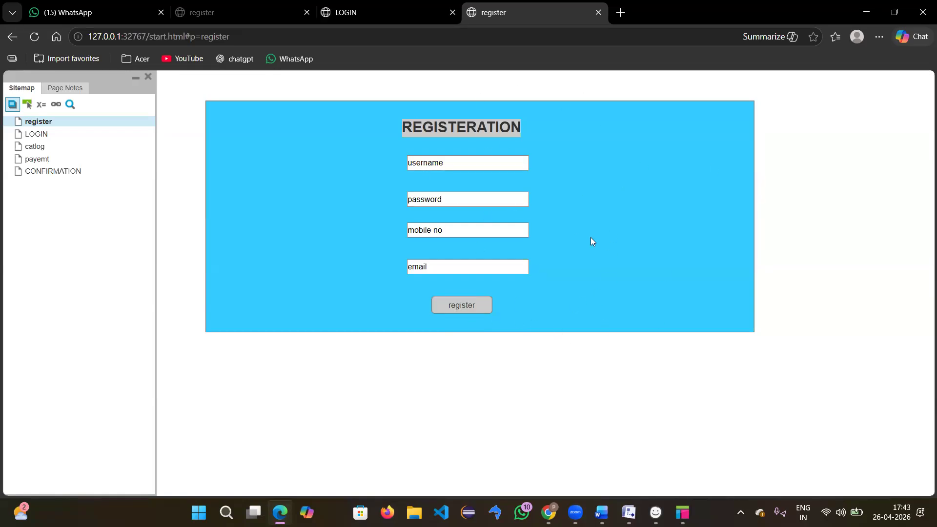
{"action": "left_click", "coordinate": [597, 13]}
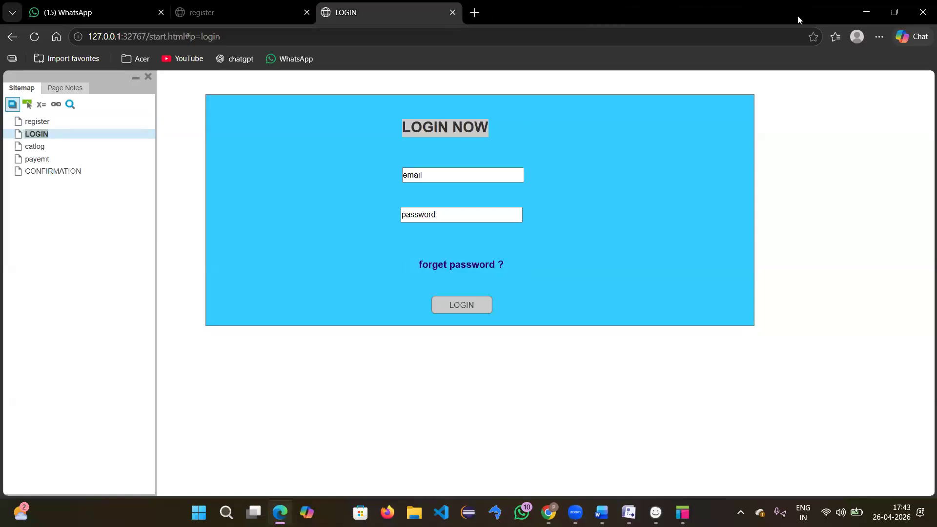
{"action": "left_click", "coordinate": [862, 16]}
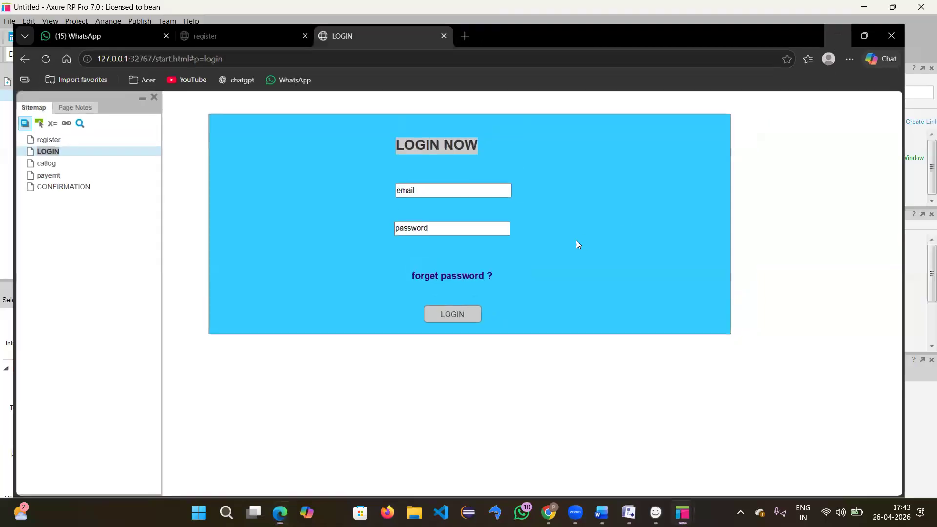
Step: Open the catlog page from the Sitemap and select its mango image
{"action": "left_click", "coordinate": [624, 250]}
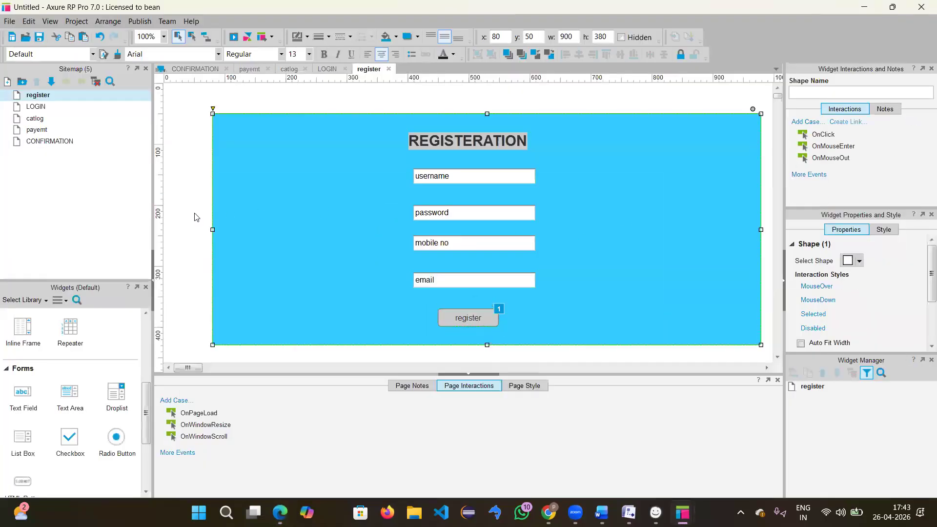
{"action": "double_click", "coordinate": [38, 119]}
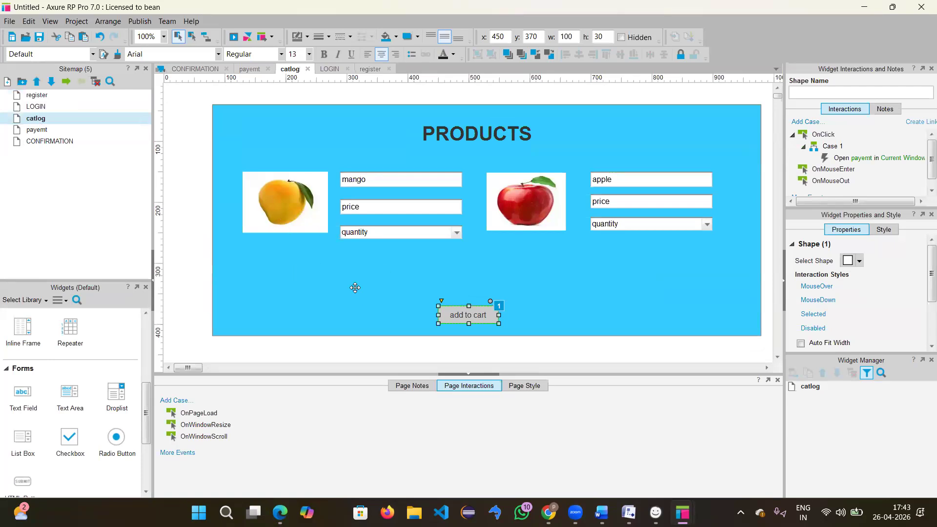
{"action": "left_click", "coordinate": [304, 212]}
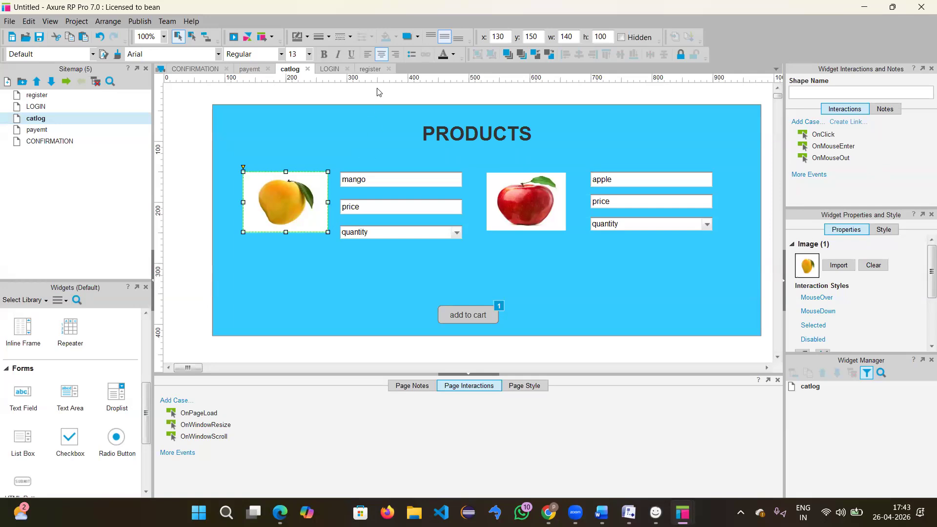
{"action": "key", "text": "alt+Tab"}
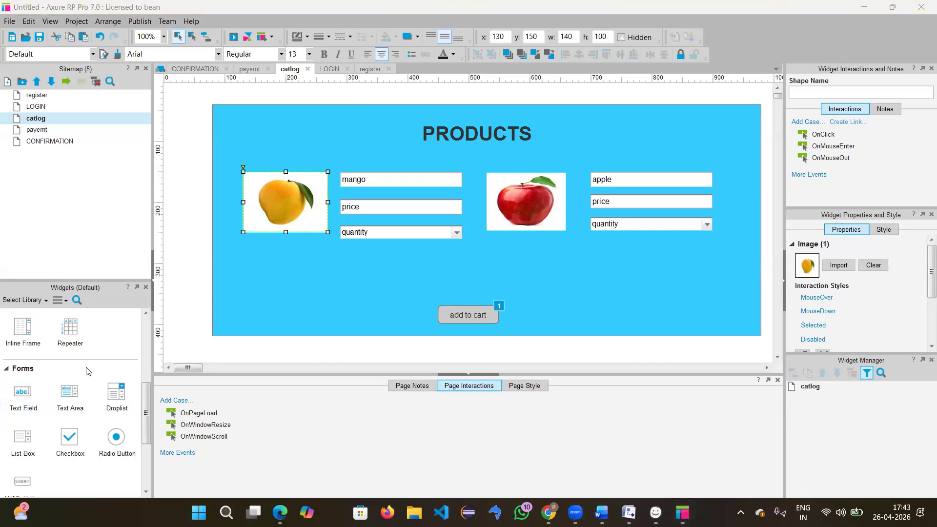
{"action": "scroll", "coordinate": [87, 371], "scroll_direction": "down", "scroll_amount": 1}
{"action": "scroll", "coordinate": [87, 370], "scroll_direction": "up", "scroll_amount": 5}
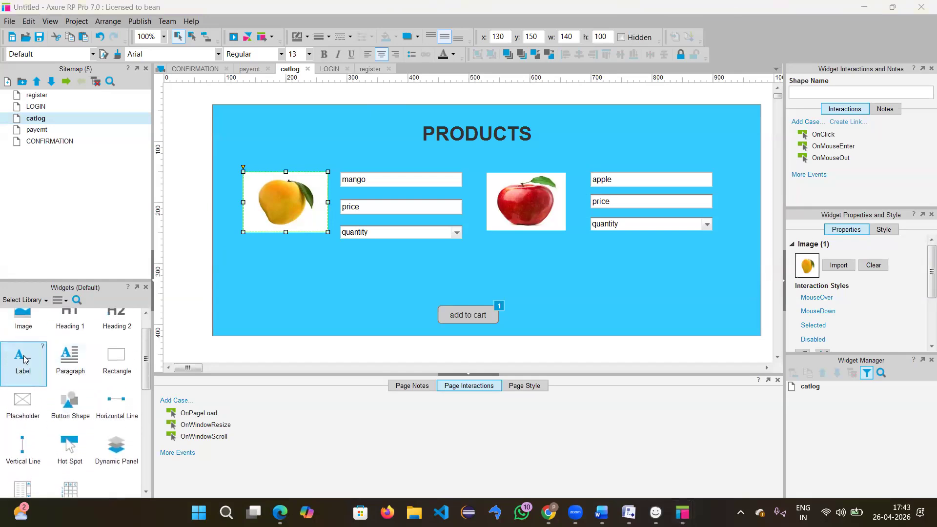
Step: Add a text label reading '40% off' below the mango image
{"action": "left_click_drag", "start_coordinate": [262, 279], "coordinate": [276, 258]}
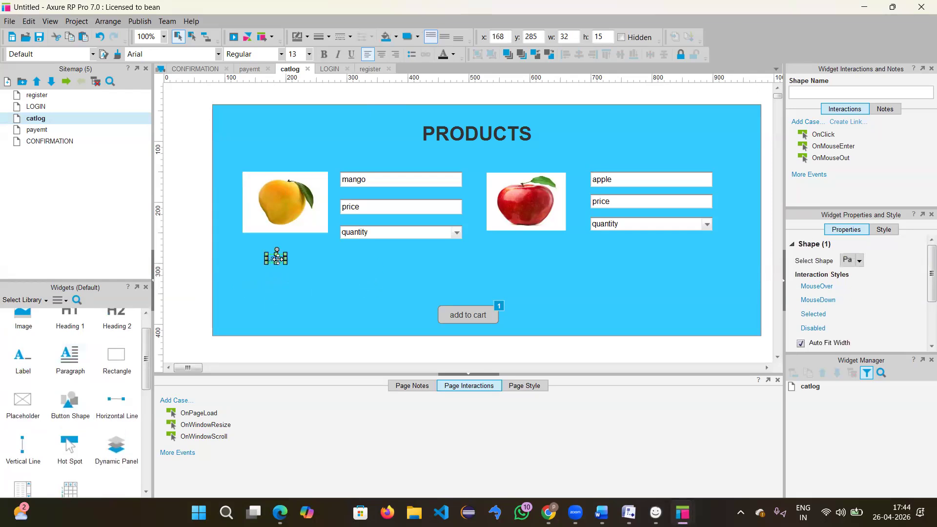
{"action": "double_click", "coordinate": [277, 259]}
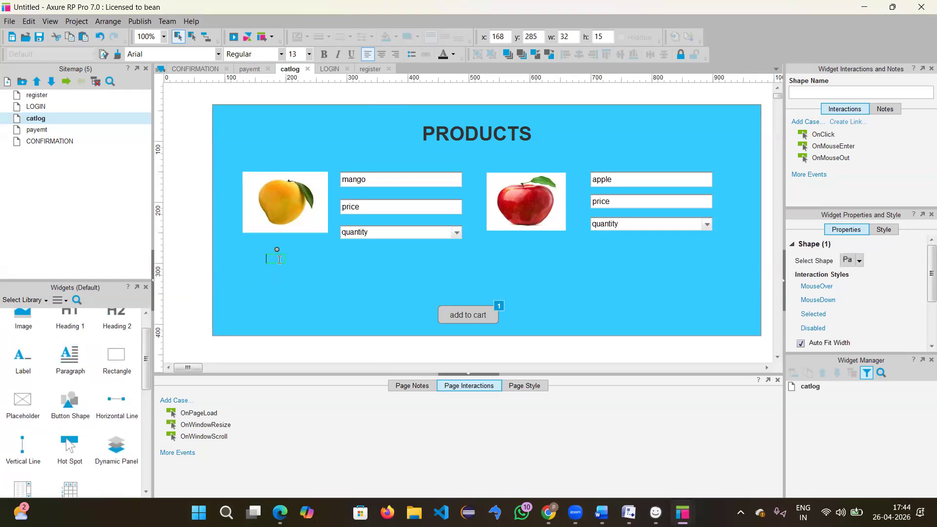
{"action": "type", "text": "$"}
{"action": "type", "text": "40"}
{"action": "type", "text": "%"}
{"action": "type", "text": " off"}
{"action": "scroll", "coordinate": [851, 287], "scroll_direction": "down", "scroll_amount": 3}
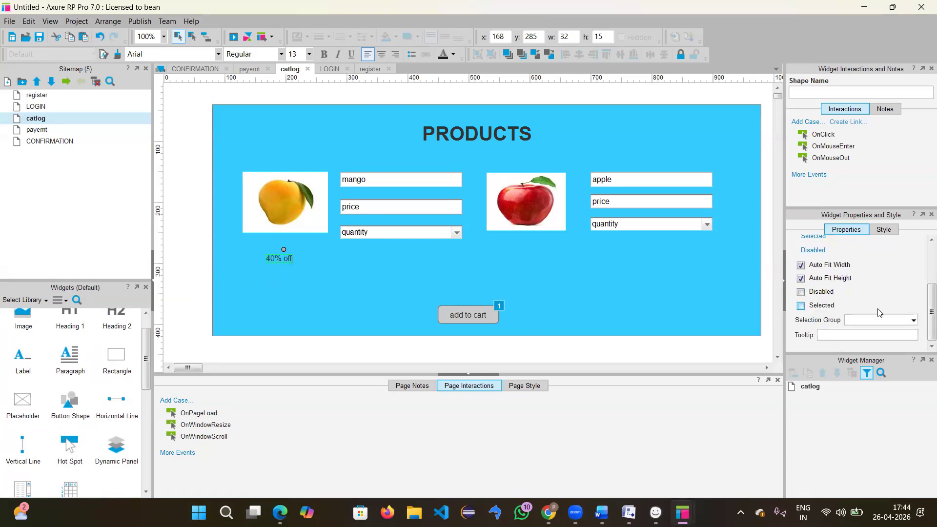
{"action": "scroll", "coordinate": [893, 283], "scroll_direction": "up", "scroll_amount": 3}
Step: Set the '40% off' label's font size to 20, then reselect the mango image
{"action": "left_click", "coordinate": [884, 229]}
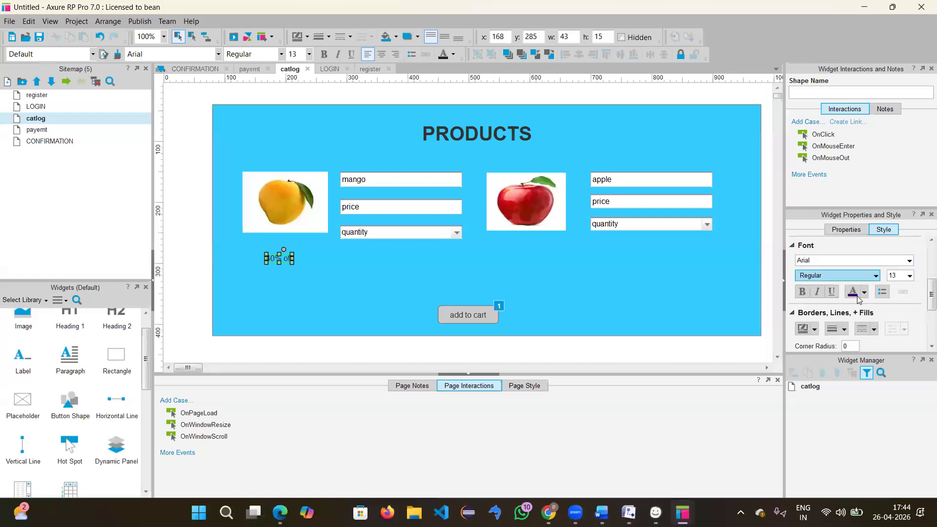
{"action": "left_click", "coordinate": [910, 275]}
{"action": "left_click", "coordinate": [898, 408]}
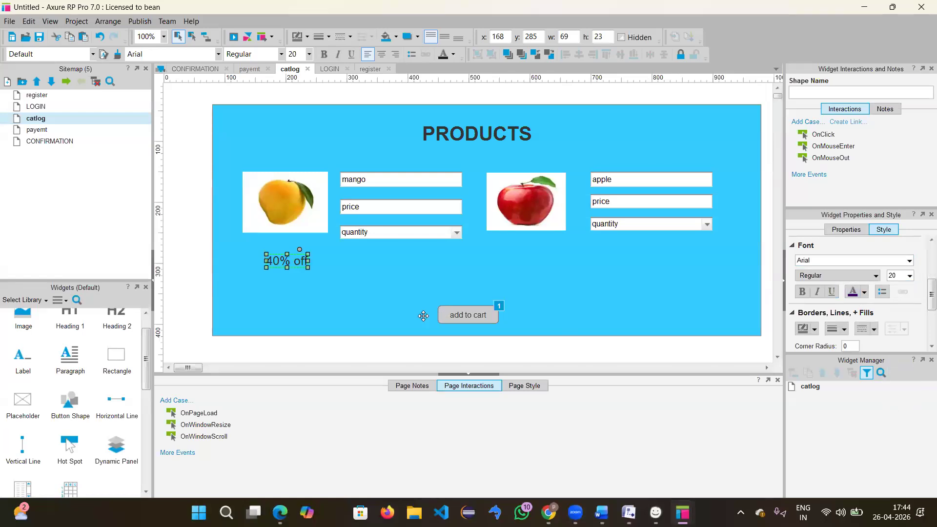
{"action": "left_click", "coordinate": [320, 268]}
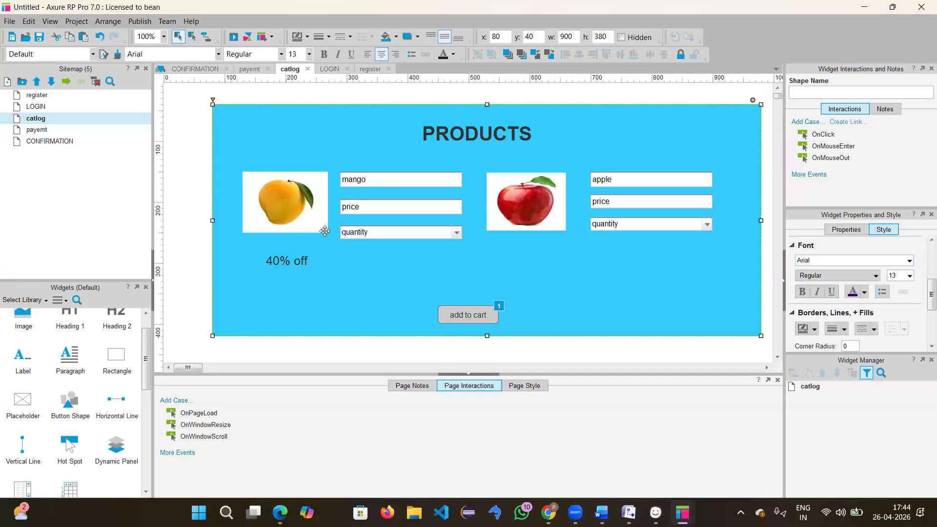
{"action": "left_click", "coordinate": [300, 224]}
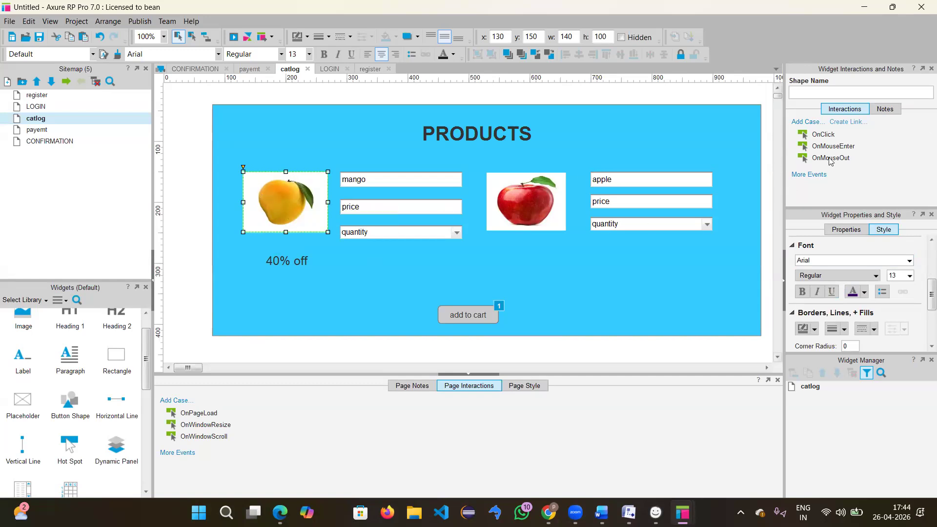
Step: Name the '40% off' label 'offer' in the Shape Name field
{"action": "double_click", "coordinate": [851, 147]}
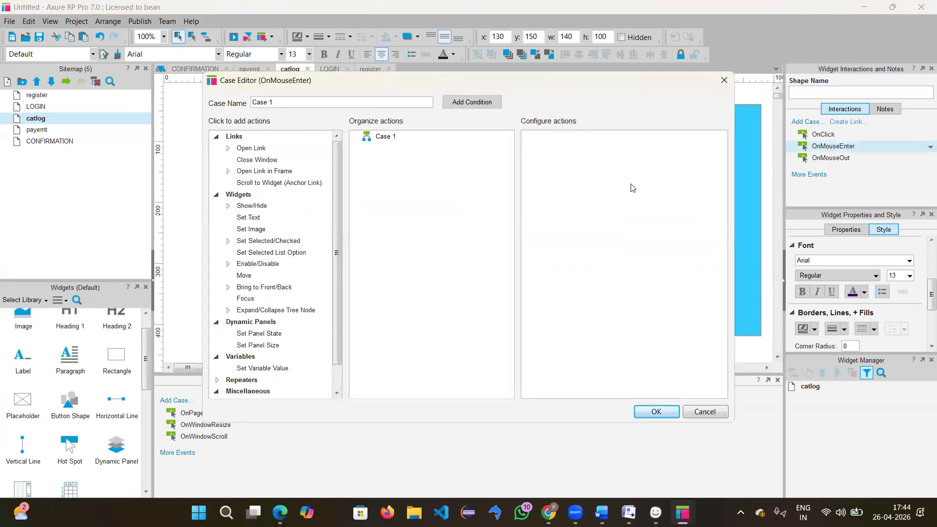
{"action": "left_click", "coordinate": [257, 210]}
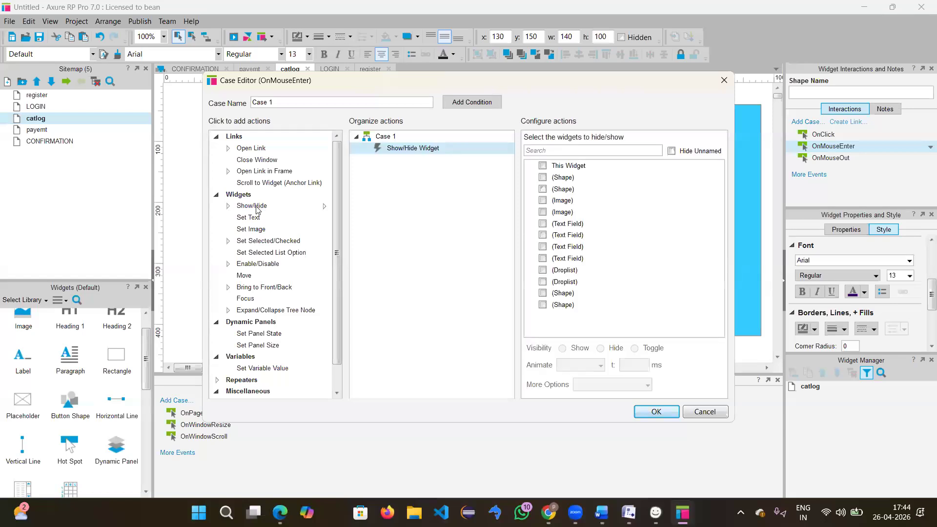
{"action": "left_click", "coordinate": [718, 85]}
{"action": "double_click", "coordinate": [297, 263]}
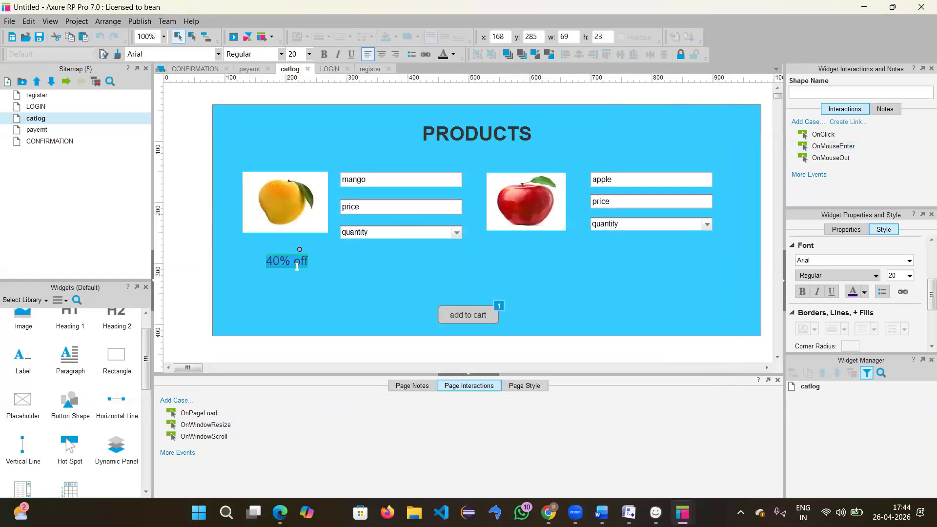
{"action": "left_click", "coordinate": [342, 271]}
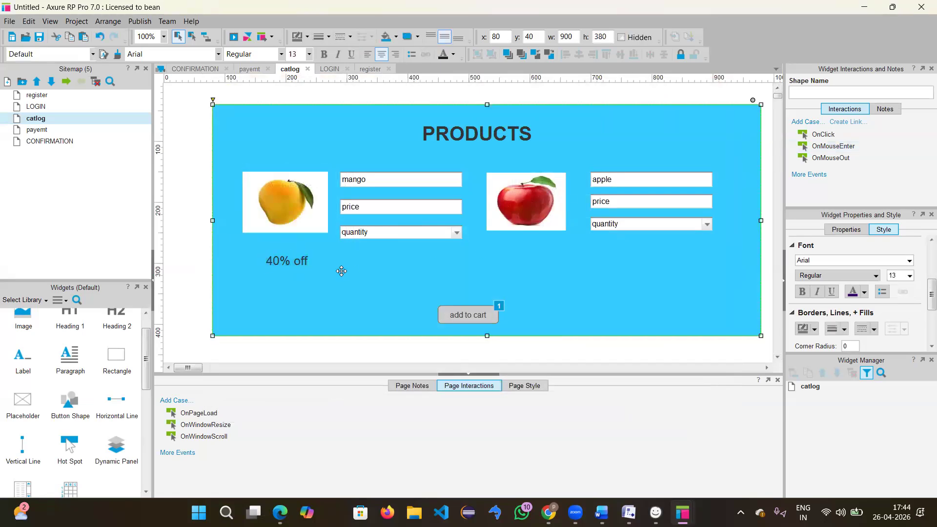
{"action": "left_click", "coordinate": [288, 262]}
{"action": "left_click", "coordinate": [799, 94]}
{"action": "type", "text": "offer"}
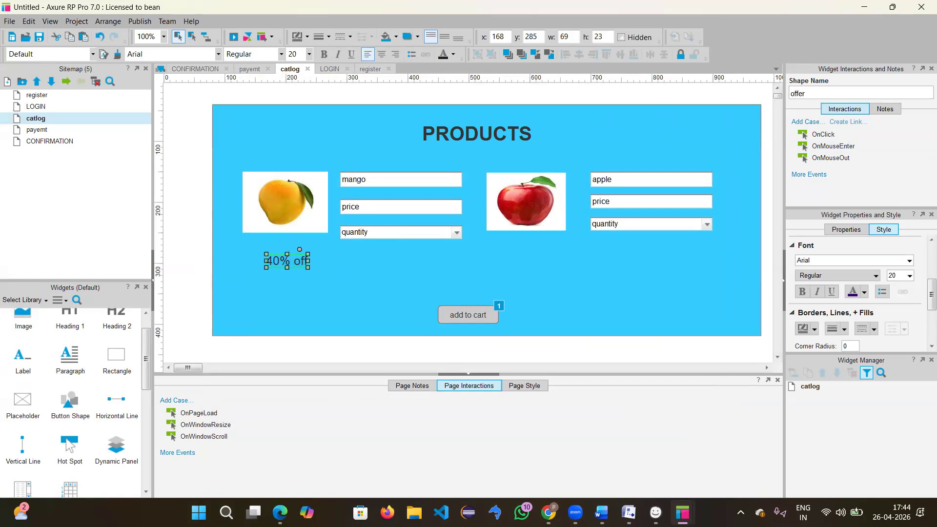
{"action": "left_click", "coordinate": [569, 226]}
Step: Add a mango OnMouseEnter case that shows the offer label with a fade
{"action": "left_click", "coordinate": [296, 214]}
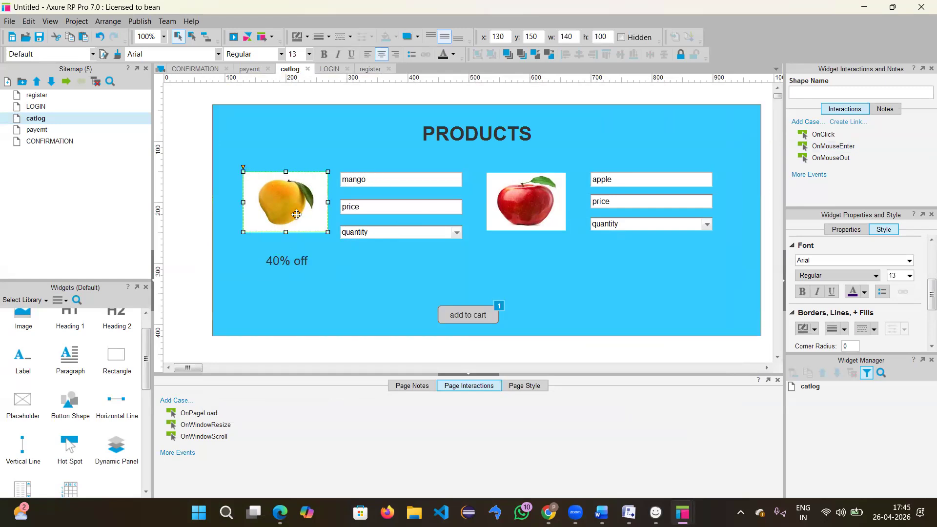
{"action": "double_click", "coordinate": [839, 147]}
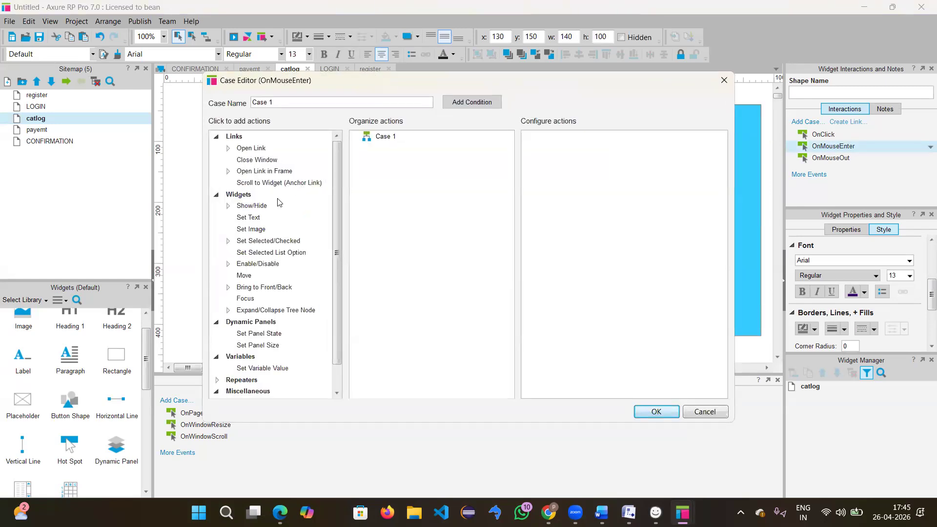
{"action": "left_click", "coordinate": [251, 207]}
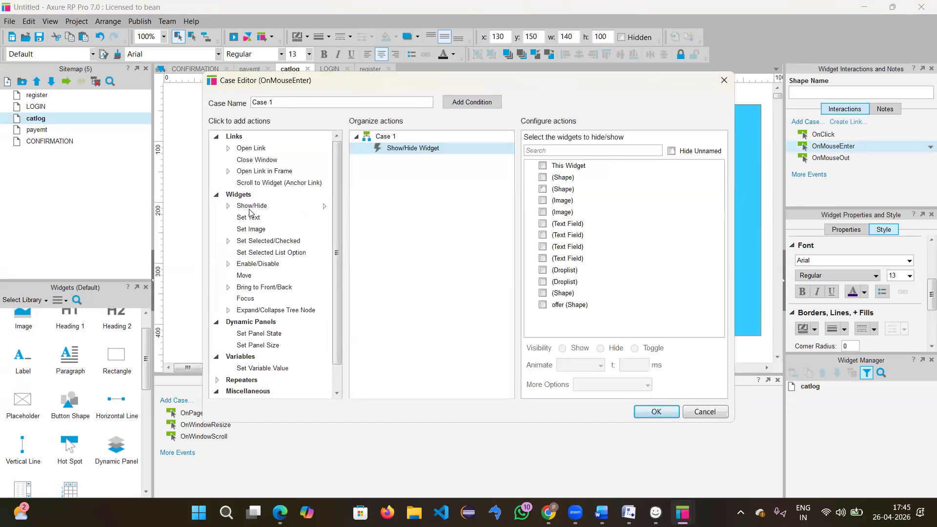
{"action": "left_click", "coordinate": [542, 305]}
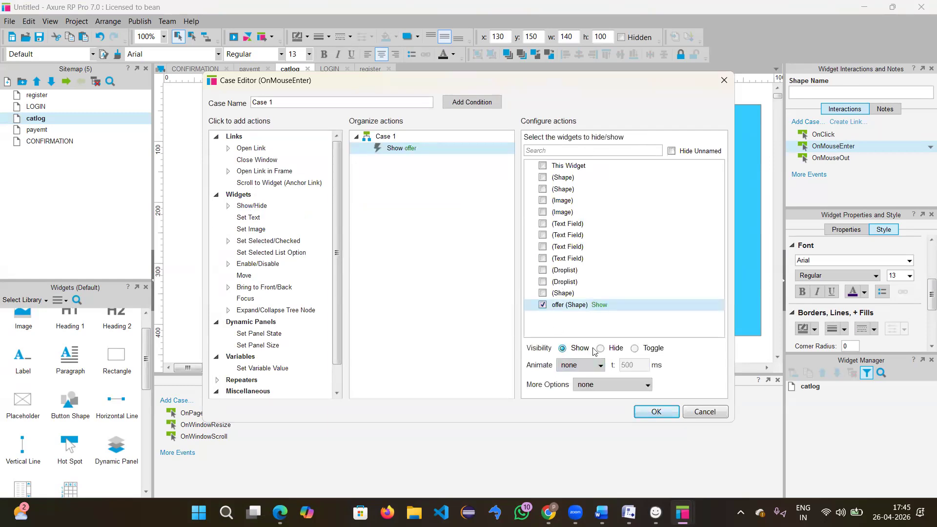
{"action": "left_click", "coordinate": [589, 367]}
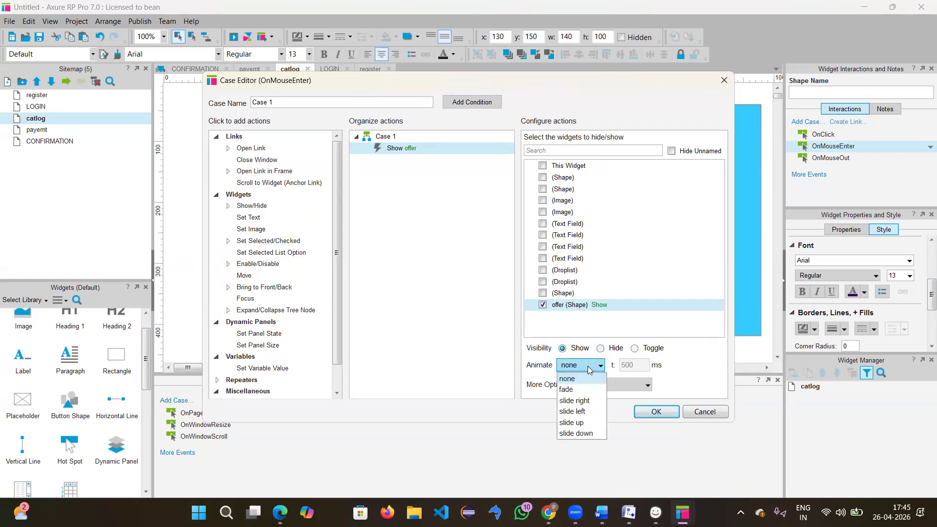
{"action": "left_click", "coordinate": [571, 390]}
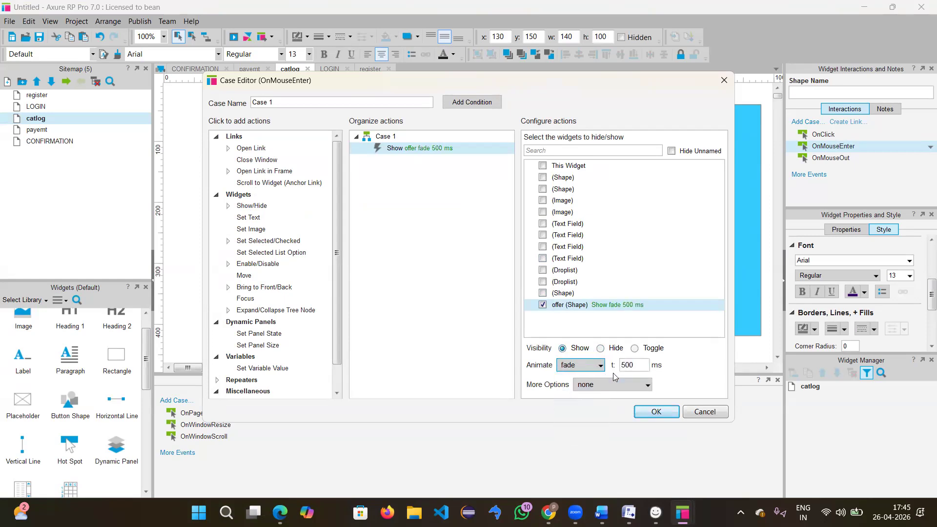
{"action": "left_click", "coordinate": [653, 411]}
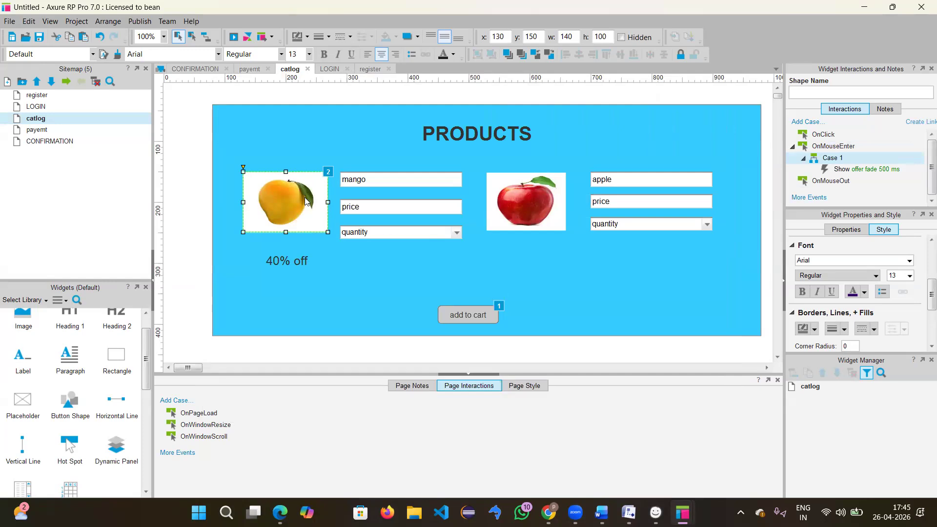
Step: Add a mango OnMouseOut case hiding offer with a 500 ms fade and pulled widgets
{"action": "double_click", "coordinate": [831, 181]}
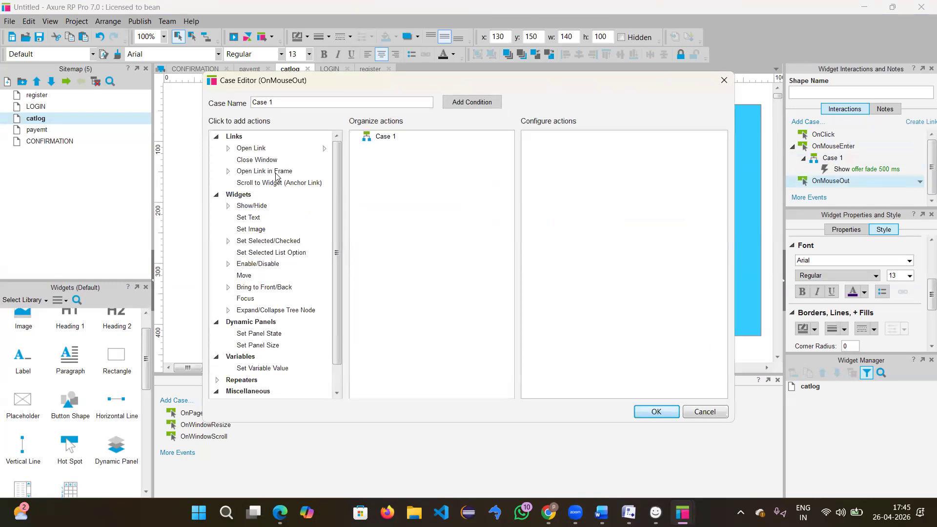
{"action": "left_click", "coordinate": [262, 206]}
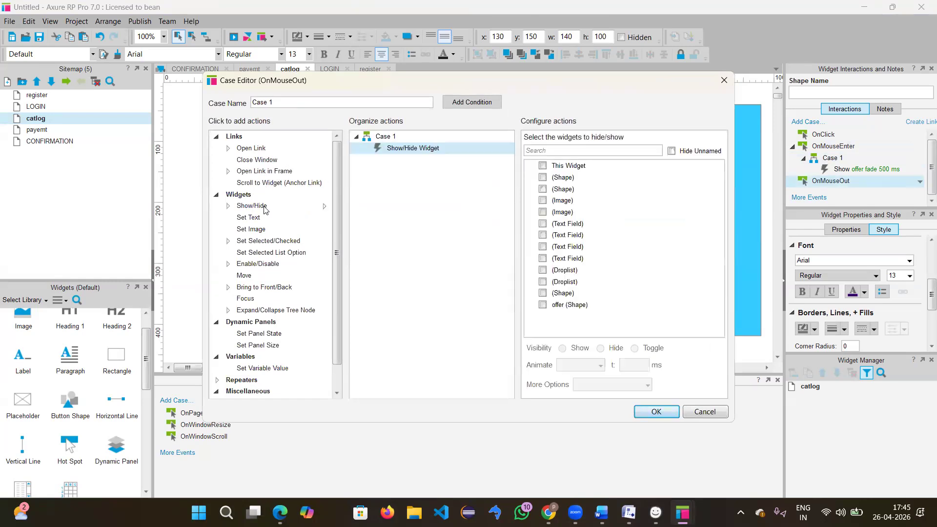
{"action": "left_click", "coordinate": [542, 304]}
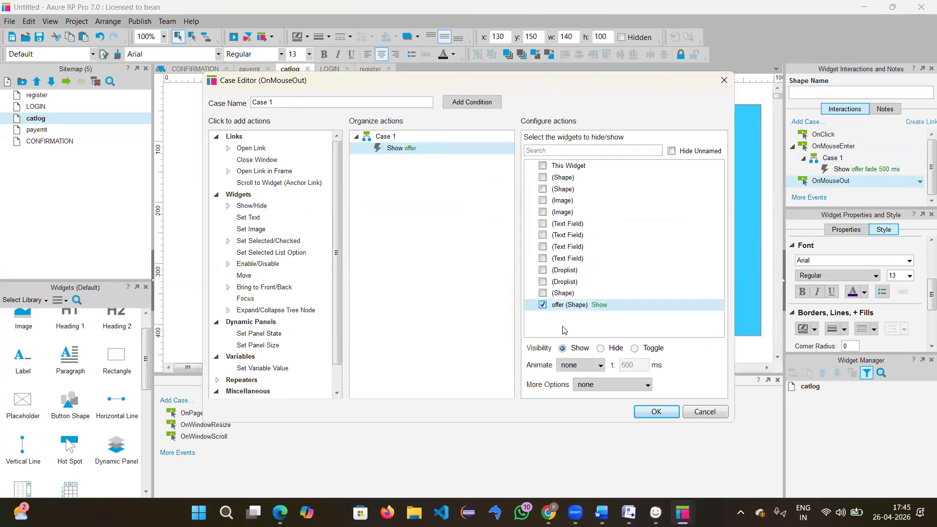
{"action": "left_click", "coordinate": [600, 349]}
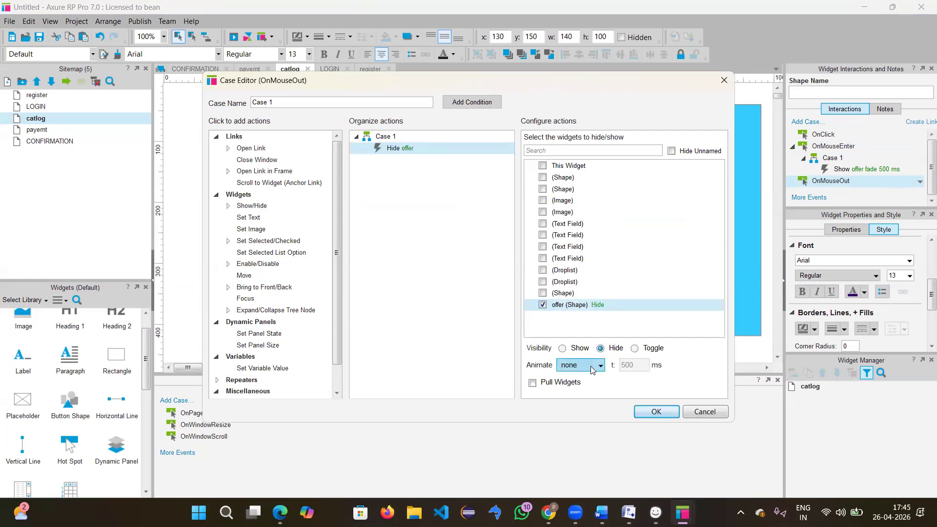
{"action": "left_click", "coordinate": [592, 366]}
{"action": "left_click", "coordinate": [571, 387]}
{"action": "left_click", "coordinate": [570, 383]}
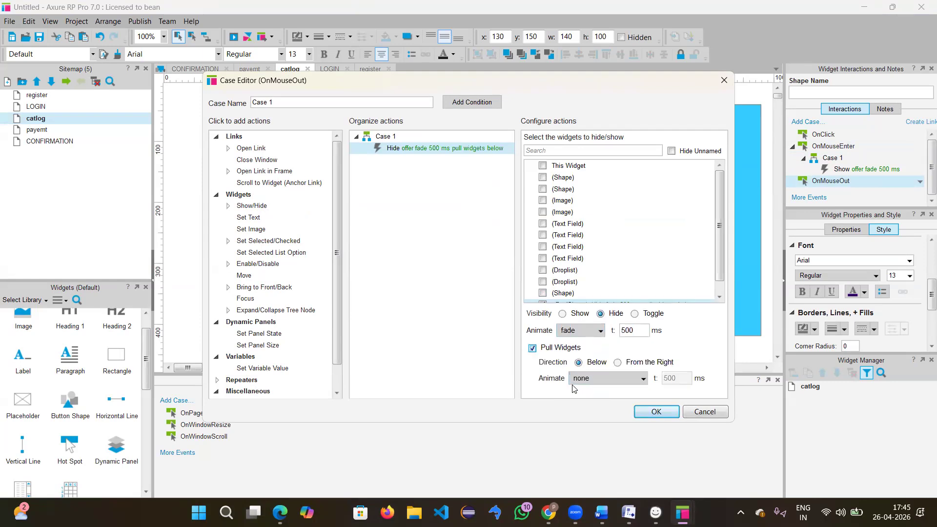
{"action": "left_click", "coordinate": [656, 412]}
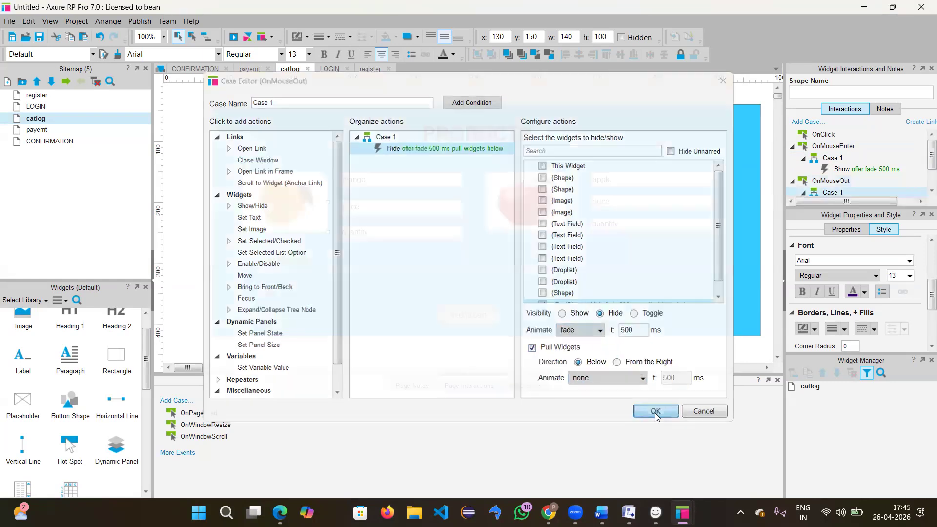
Step: Set the offer label hidden by default and preview the catlog page in Edge
{"action": "left_click", "coordinate": [351, 319]}
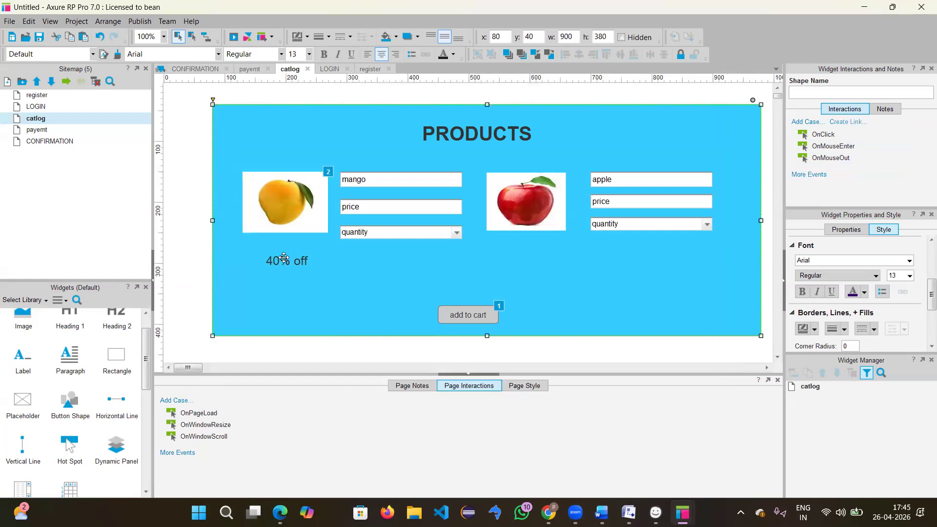
{"action": "left_click", "coordinate": [290, 260]}
{"action": "right_click", "coordinate": [290, 261]}
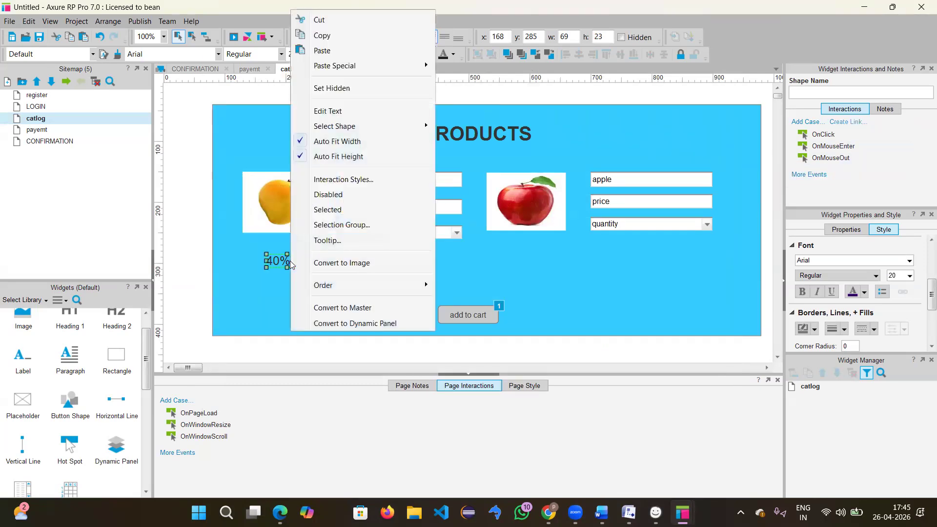
{"action": "left_click", "coordinate": [344, 195]}
{"action": "right_click", "coordinate": [290, 264]}
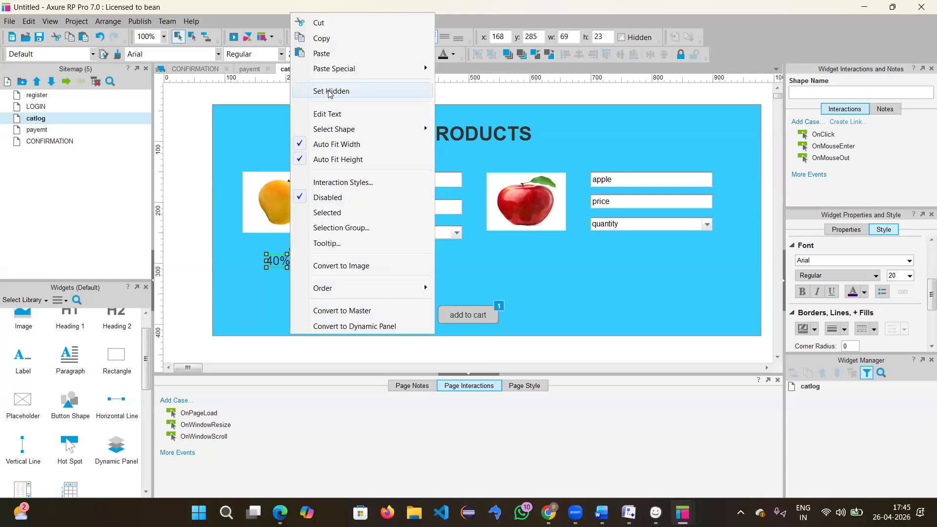
{"action": "left_click", "coordinate": [335, 91]}
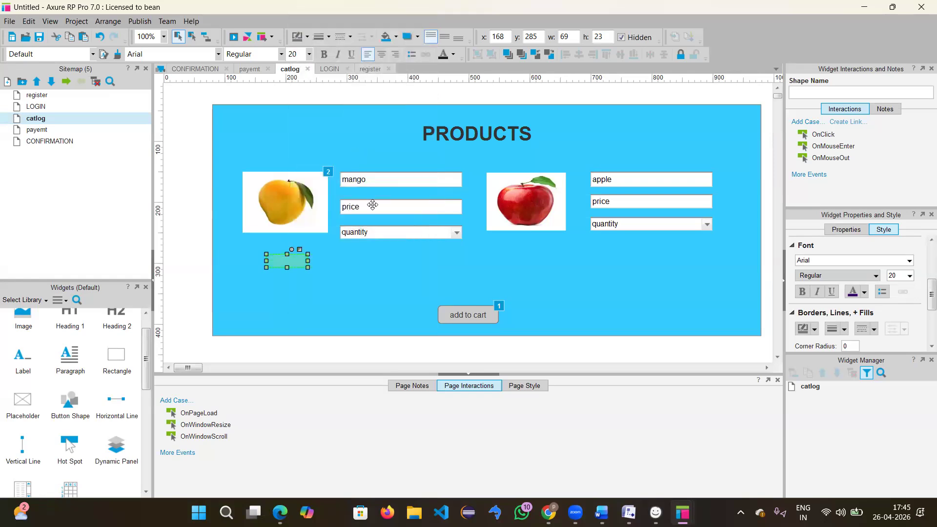
{"action": "left_click", "coordinate": [403, 270]}
{"action": "left_click", "coordinate": [233, 36]}
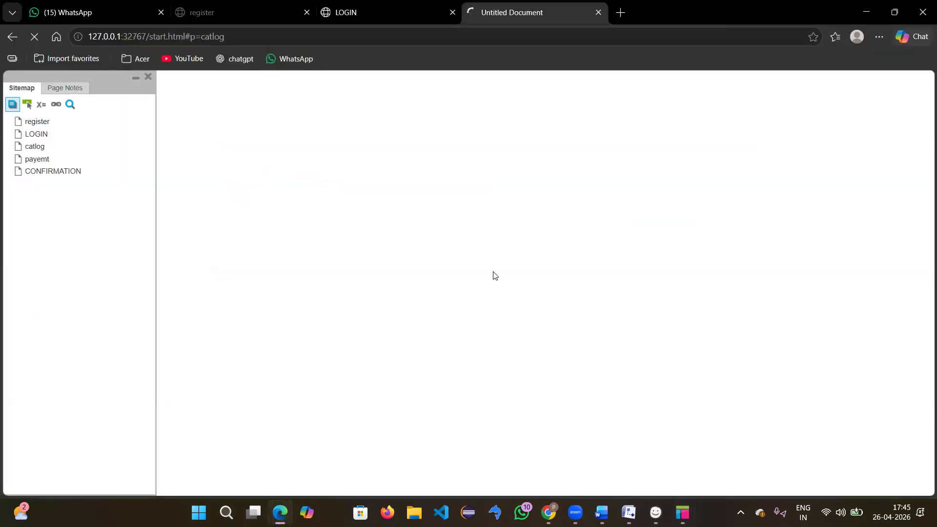